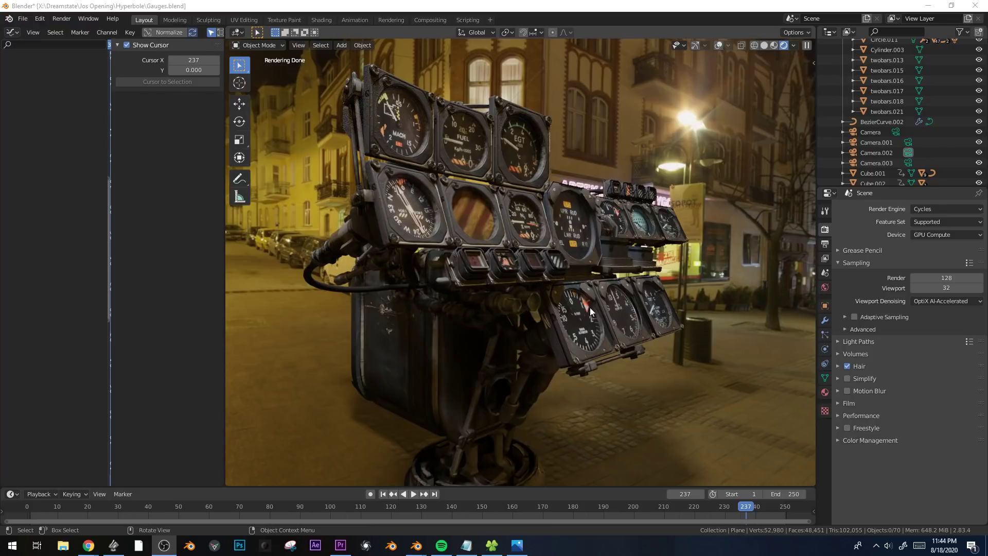
Examine the rendered gauge assembly from several angles and distances.
middle_drag(576, 332, 536, 335)
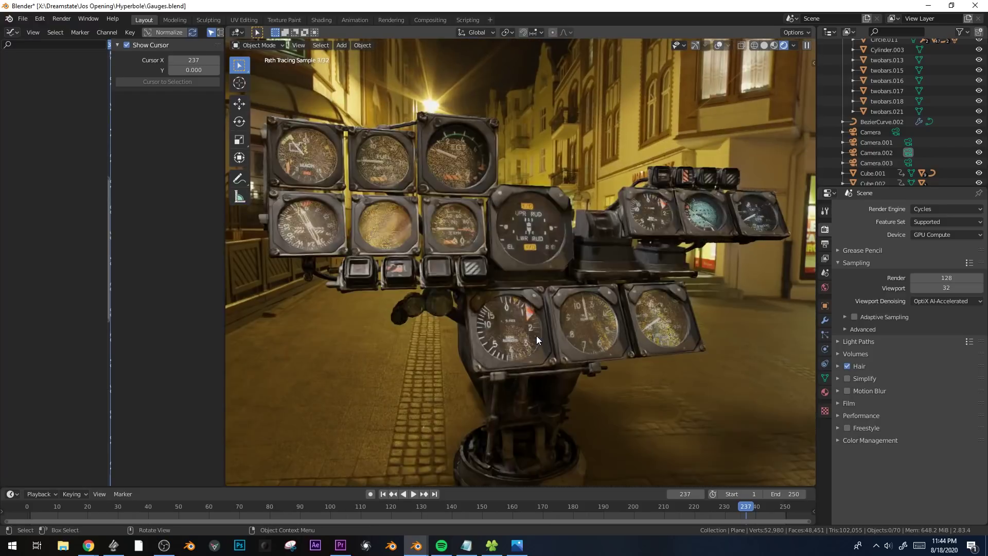
middle_drag(500, 264, 577, 310)
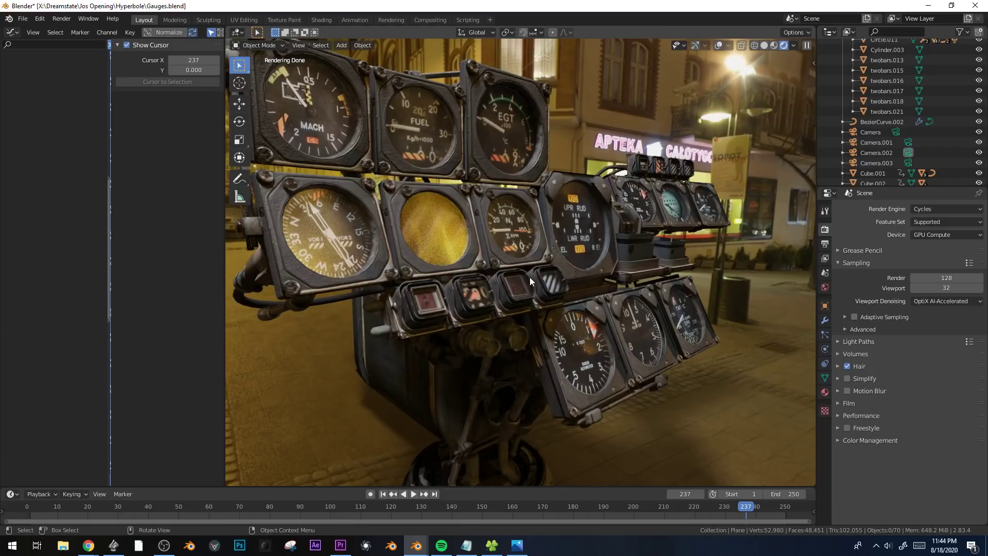
scroll(532, 276, down, 4)
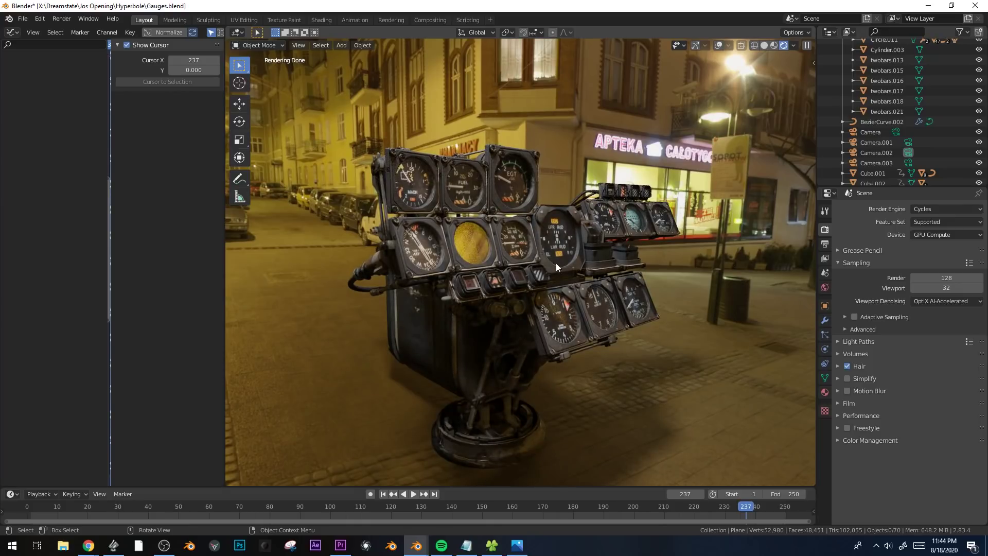
middle_drag(556, 264, 538, 267)
middle_drag(506, 312, 526, 310)
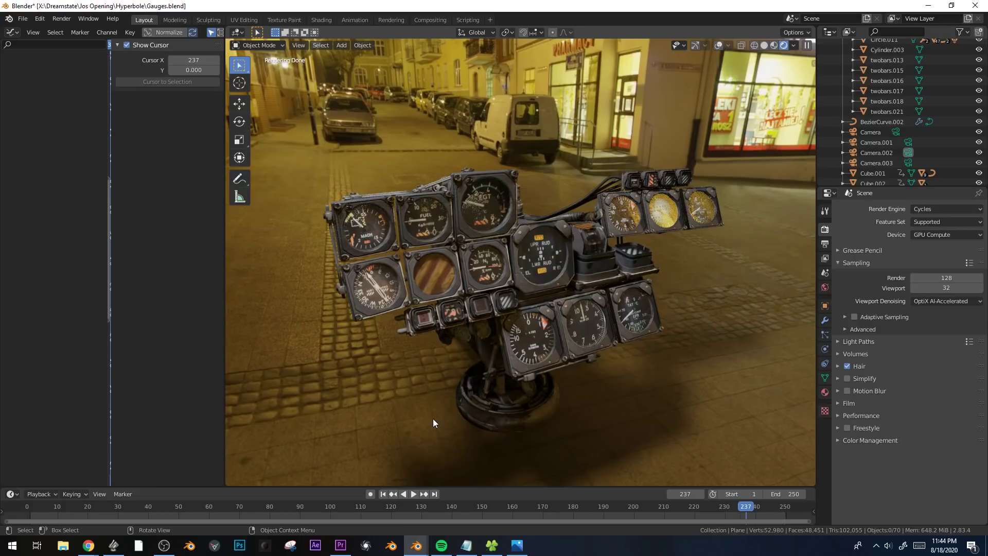
Switch to Premiere Pro, watch the intodebris sequence full screen, and return to the gauge scene in Blender.
click(342, 542)
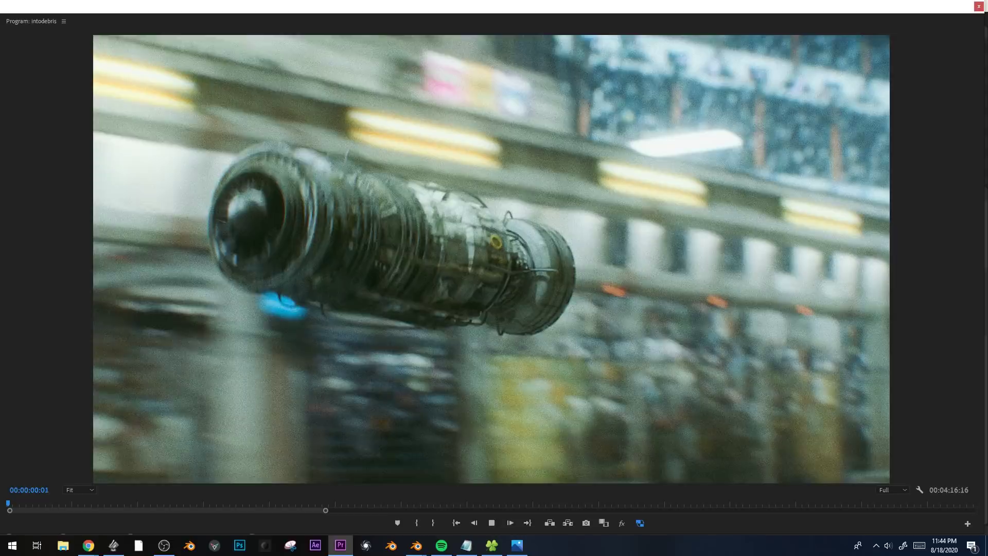
key(ctrl+grave)
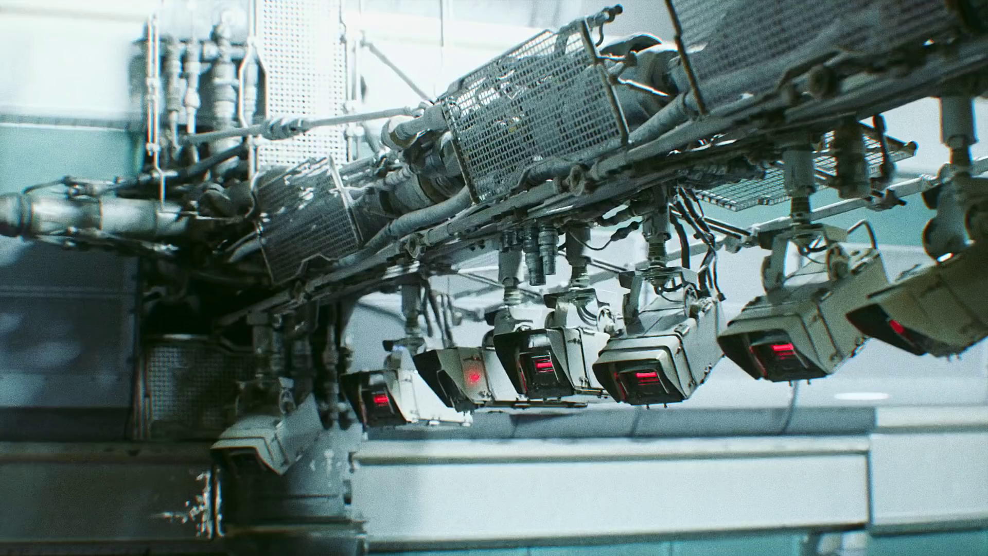
key(Escape)
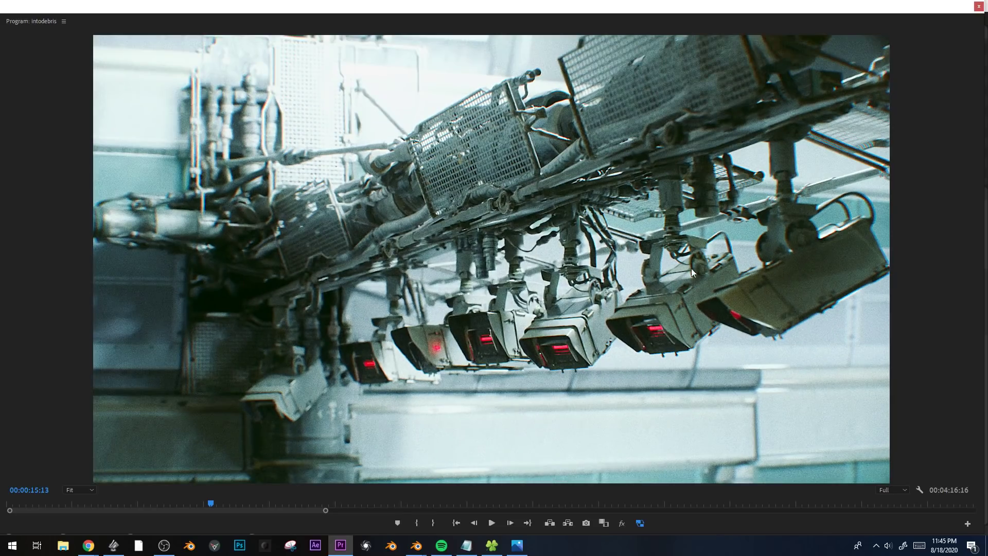
mouse_move(418, 547)
click(370, 502)
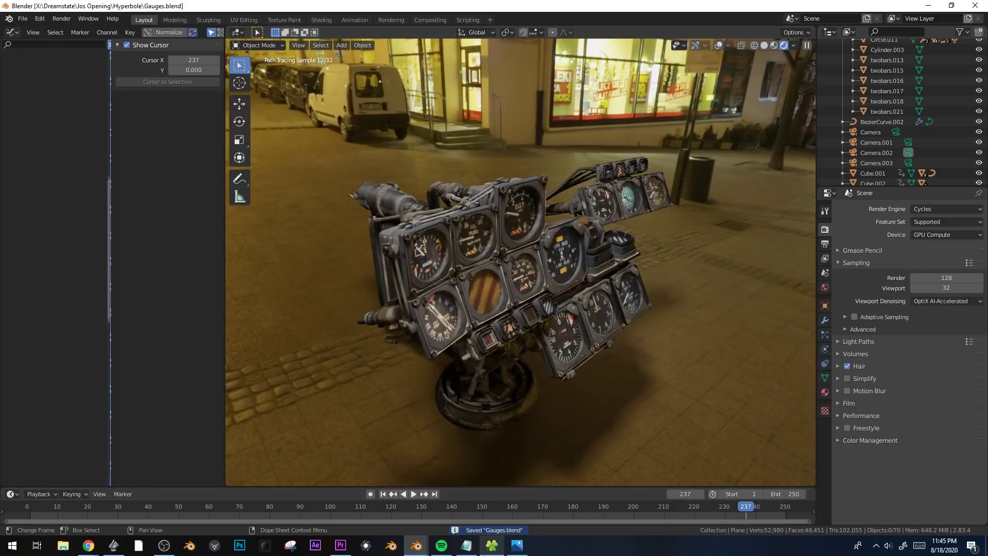
Open Supergasket.JPG from the sweet tex folder in File Explorer to view the photo, and return to Blender.
click(493, 547)
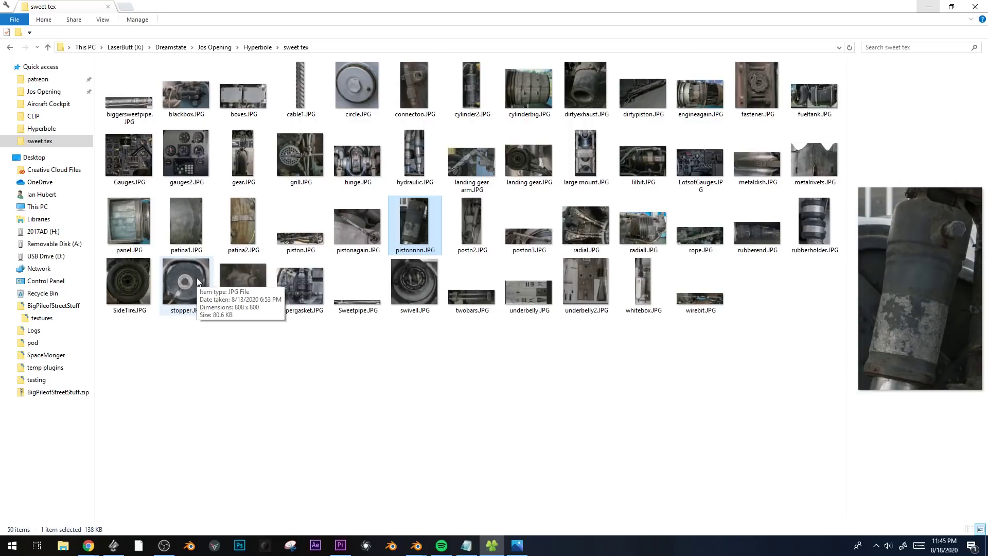
click(296, 299)
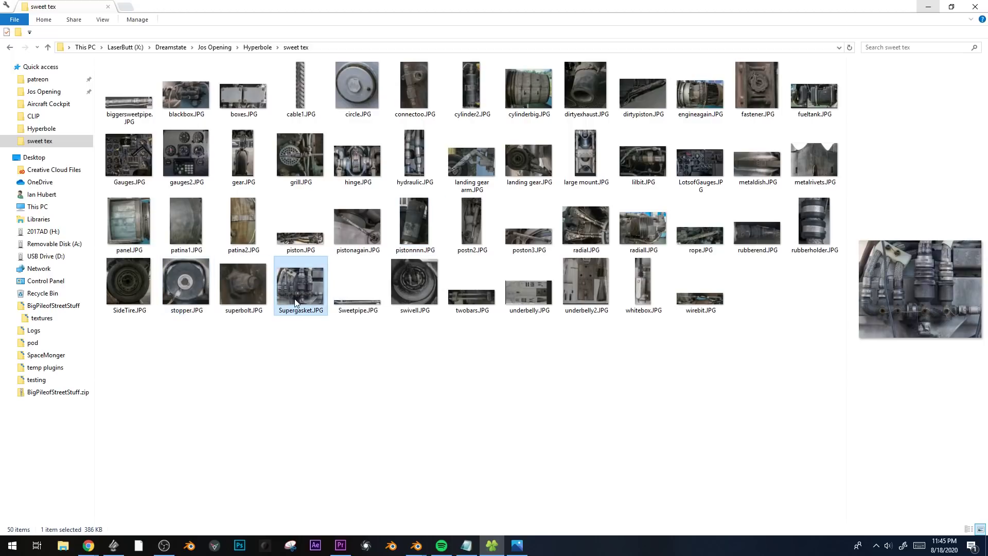
double_click(296, 303)
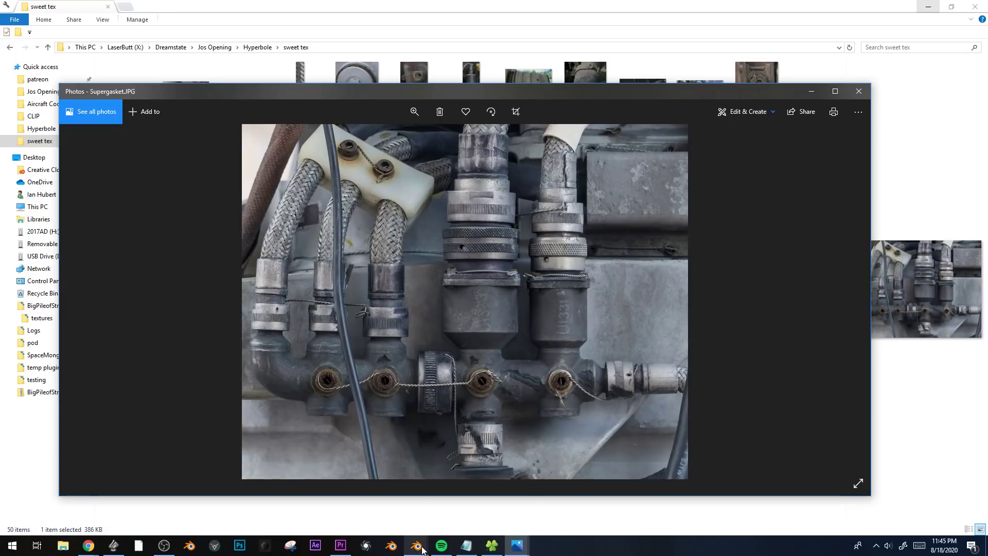
mouse_move(422, 550)
click(378, 501)
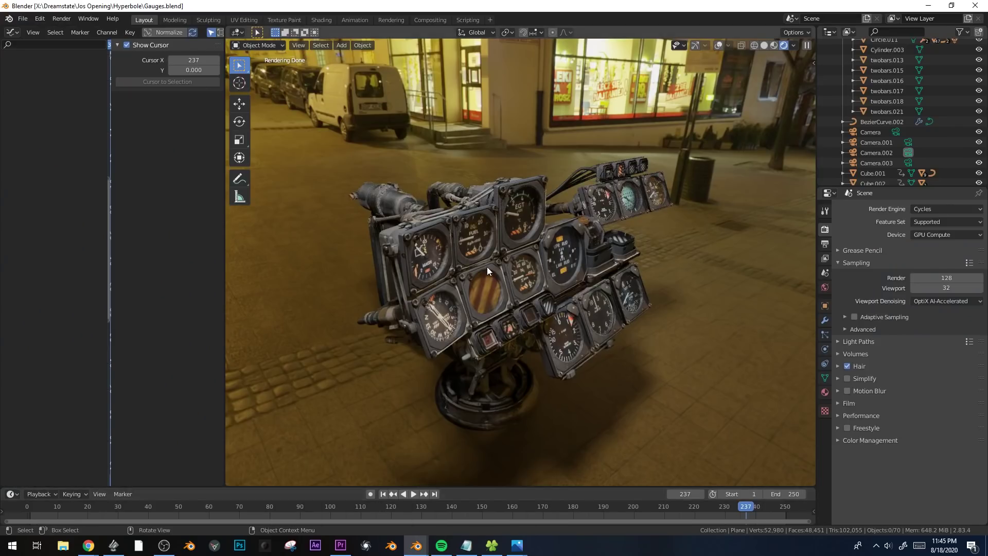
Save Gauges.blend and start a new default scene.
key(ctrl+s)
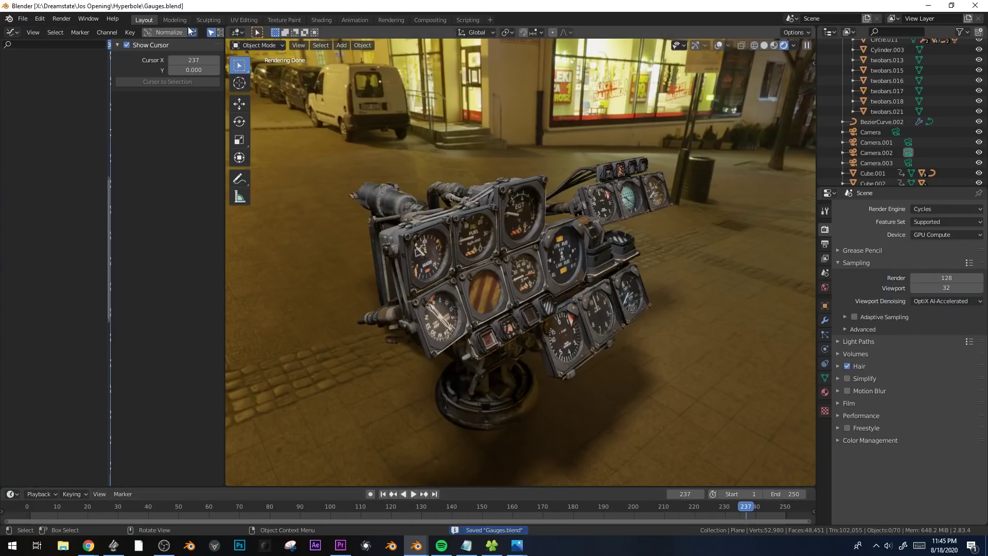
click(22, 19)
mouse_move(57, 30)
click(163, 32)
Delete the default cube from the new scene.
scroll(476, 285, down, 1)
middle_drag(475, 286, 495, 287)
key(Delete)
Clear the camera's rotation and rotate it in the side view to 90° on X so it faces straight ahead.
click(391, 294)
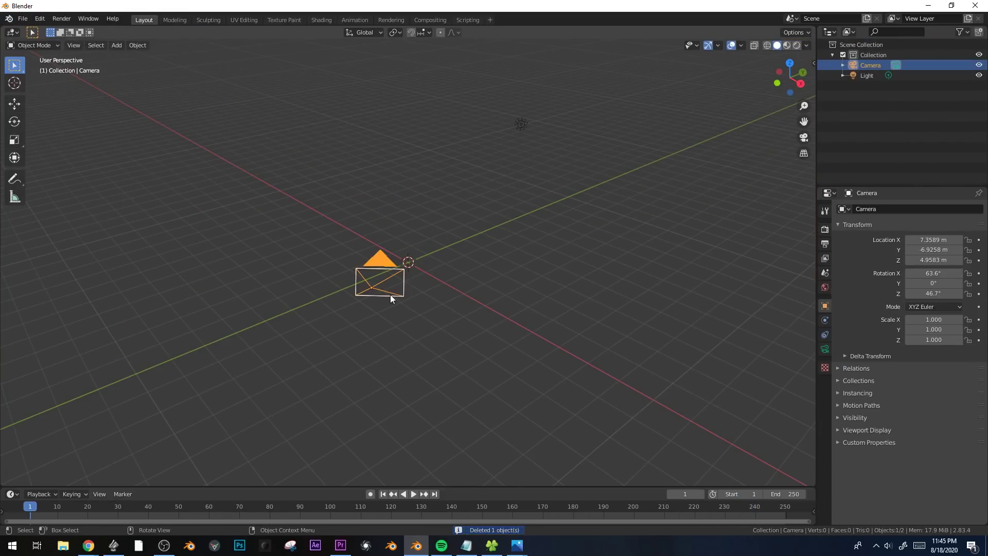
key(alt+r)
key(KP_1)
key(KP_3)
key(r)
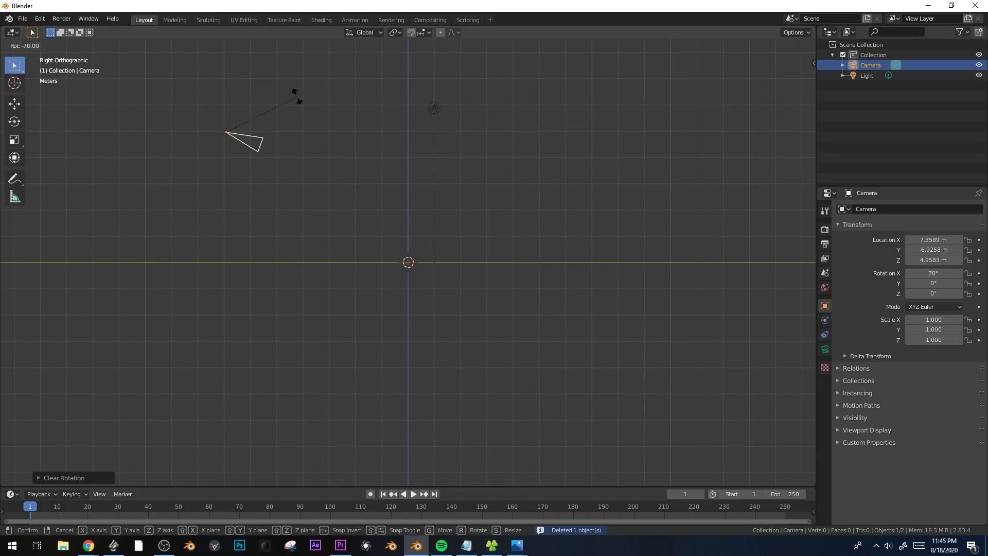
click(267, 89)
middle_drag(266, 89, 350, 217)
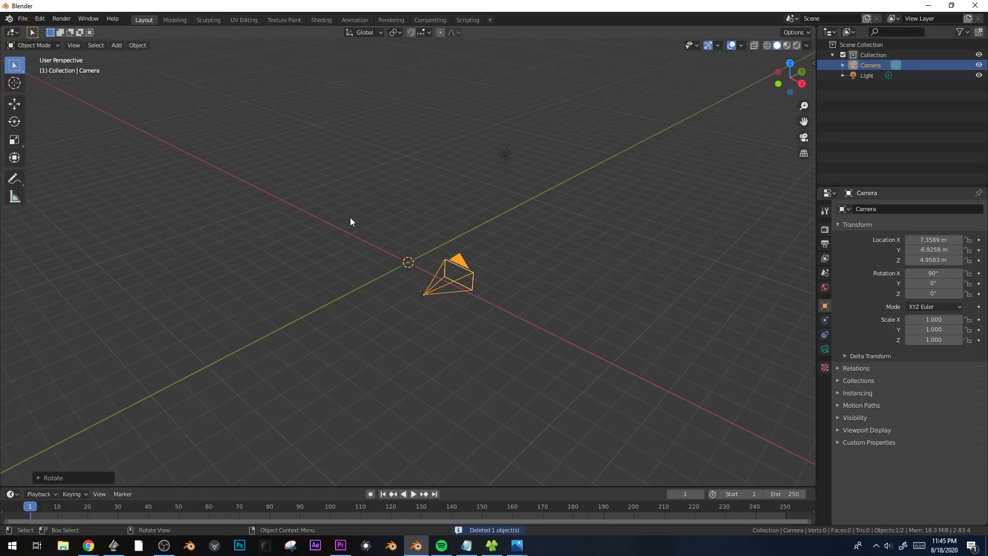
Change the camera's lens type to Orthographic.
click(824, 350)
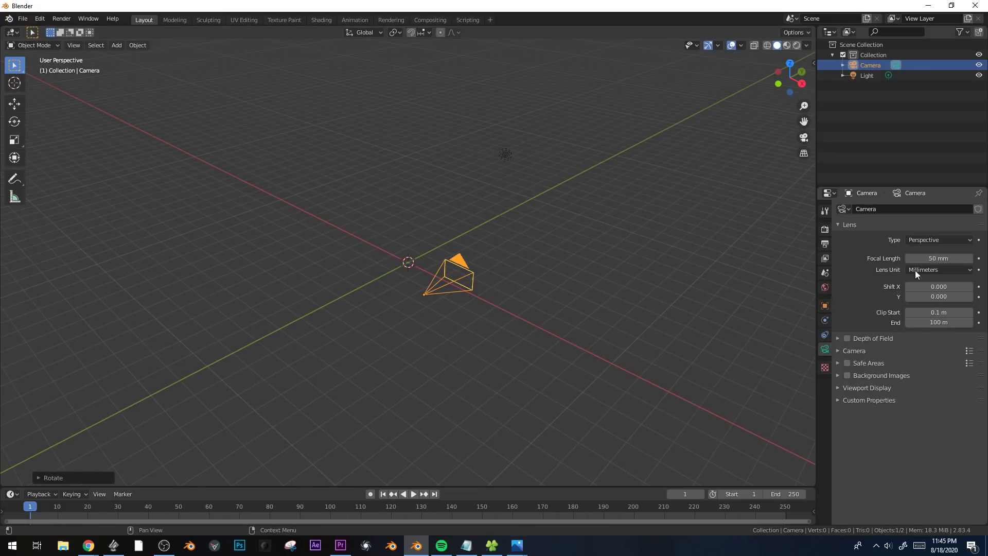
click(923, 240)
click(924, 263)
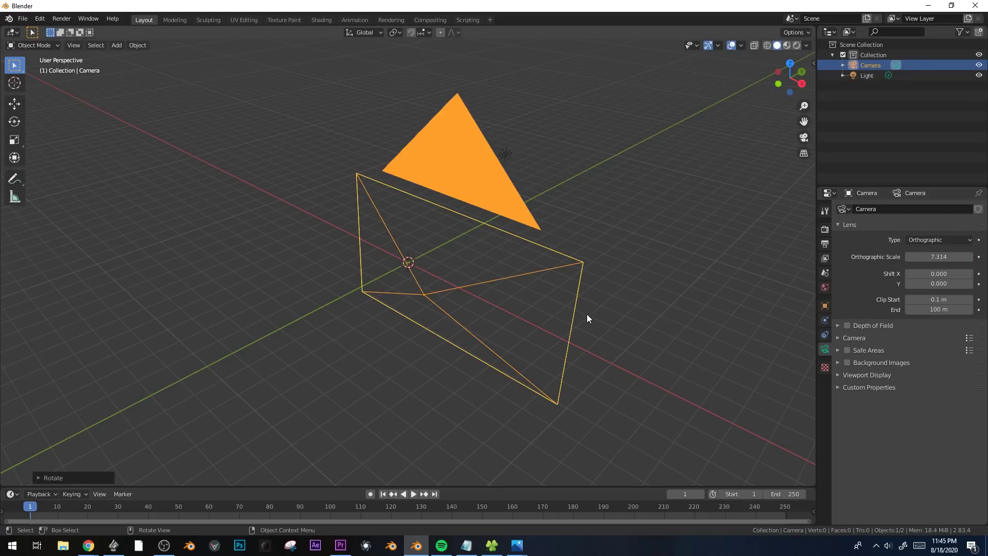
Move the camera in the front view so its frame is roughly centred on the world origin.
scroll(587, 314, down, 3)
middle_drag(580, 318, 543, 348)
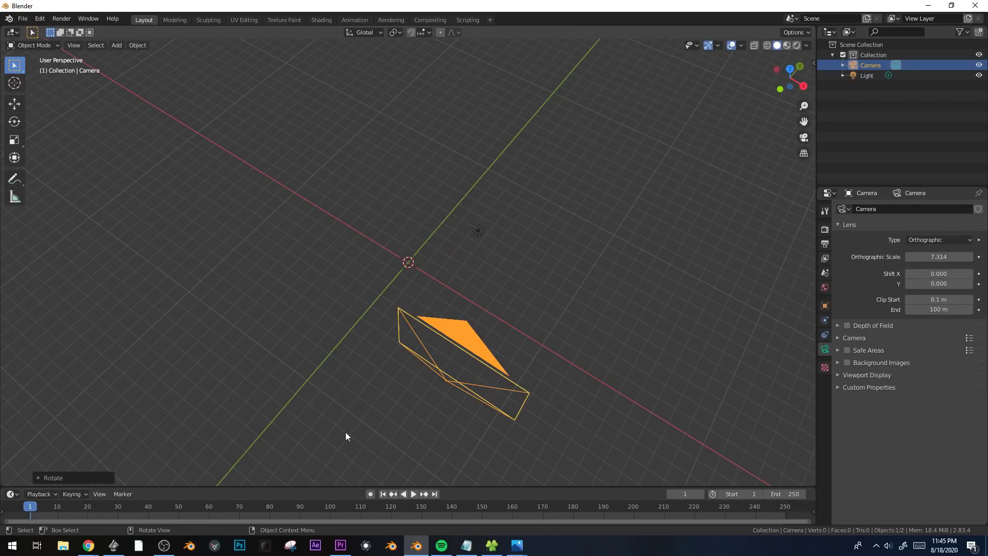
key(KP_1)
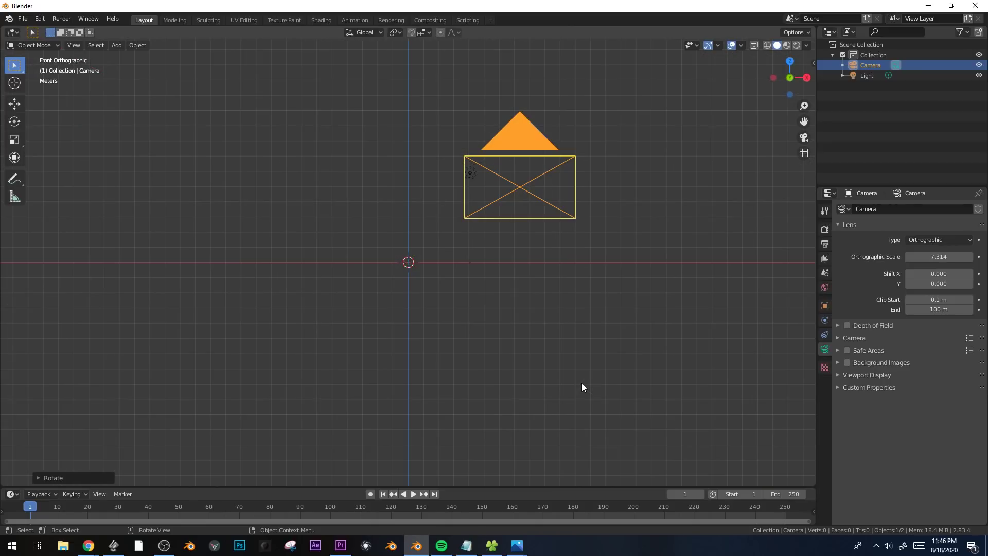
middle_drag(702, 142, 673, 180)
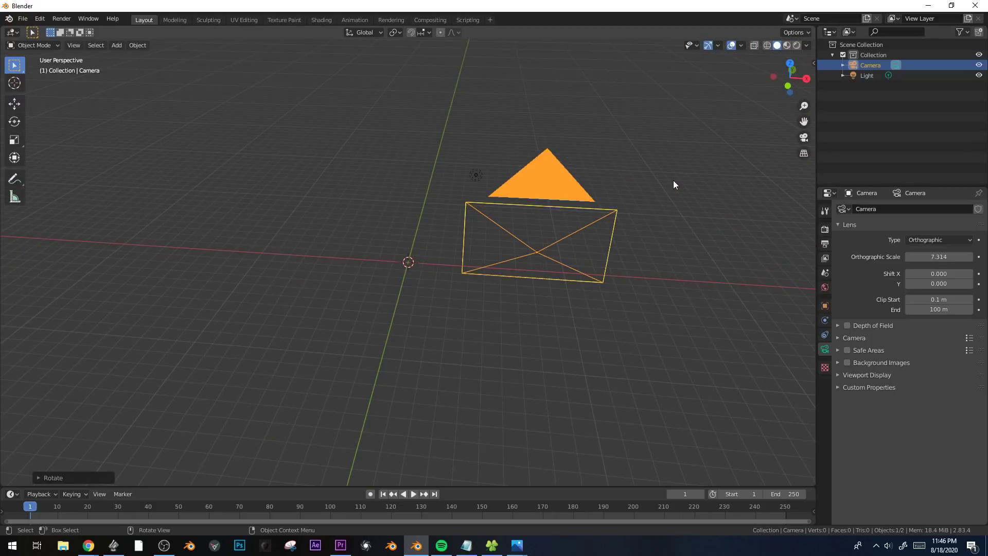
key(KP_1)
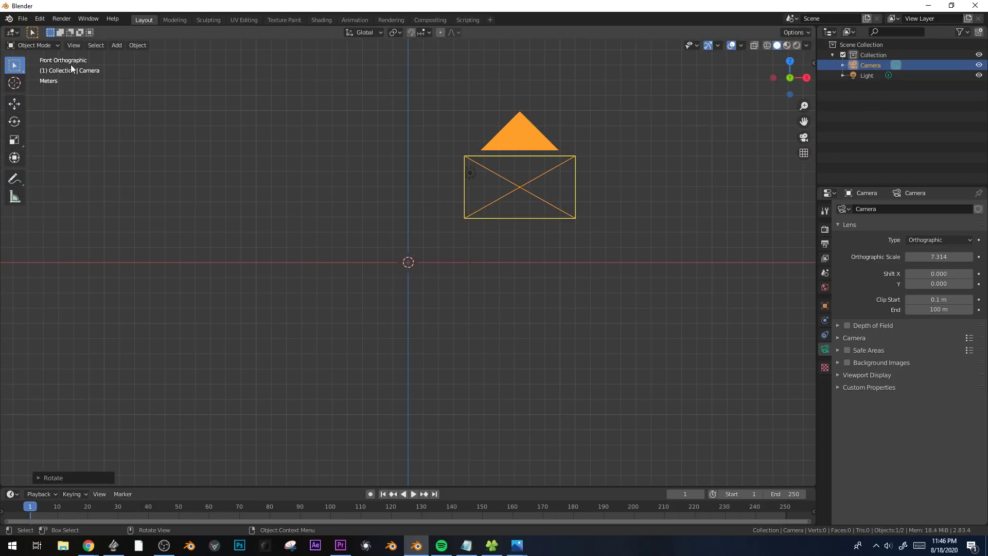
key(g)
click(432, 267)
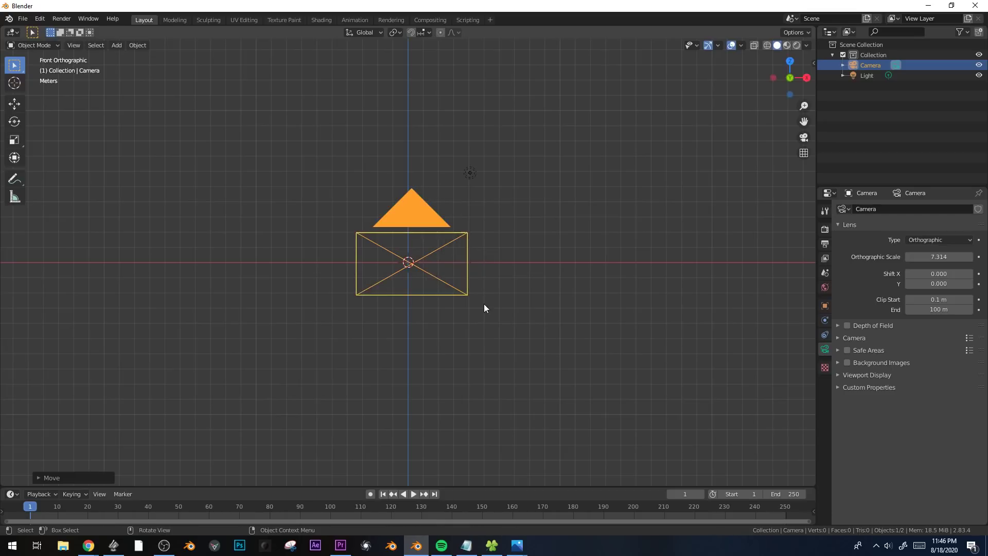
Add a cube at the world origin and try moving it along the X and Z axes in the front view.
scroll(484, 309, up, 5)
scroll(484, 308, up, 1)
key(shift+a)
mouse_move(502, 196)
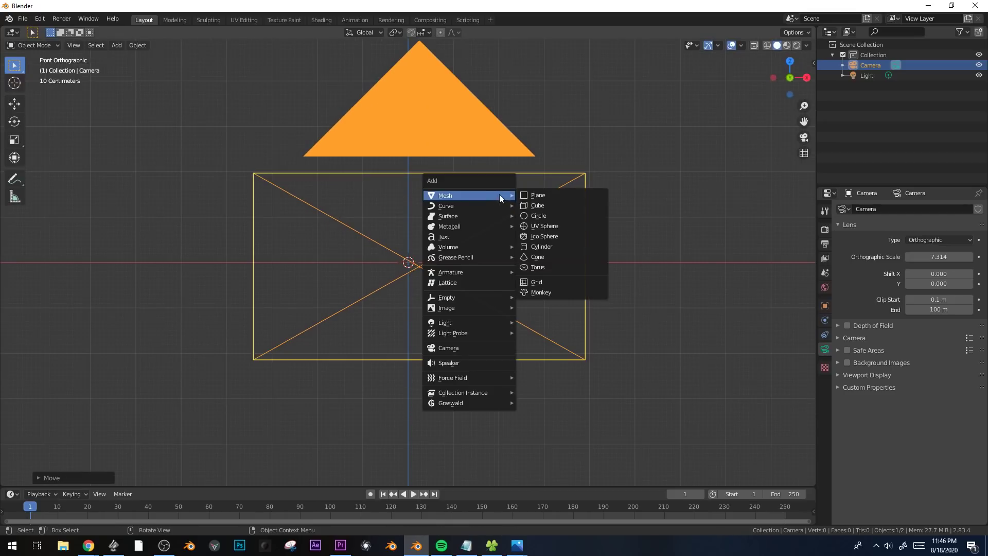
click(532, 206)
key(g)
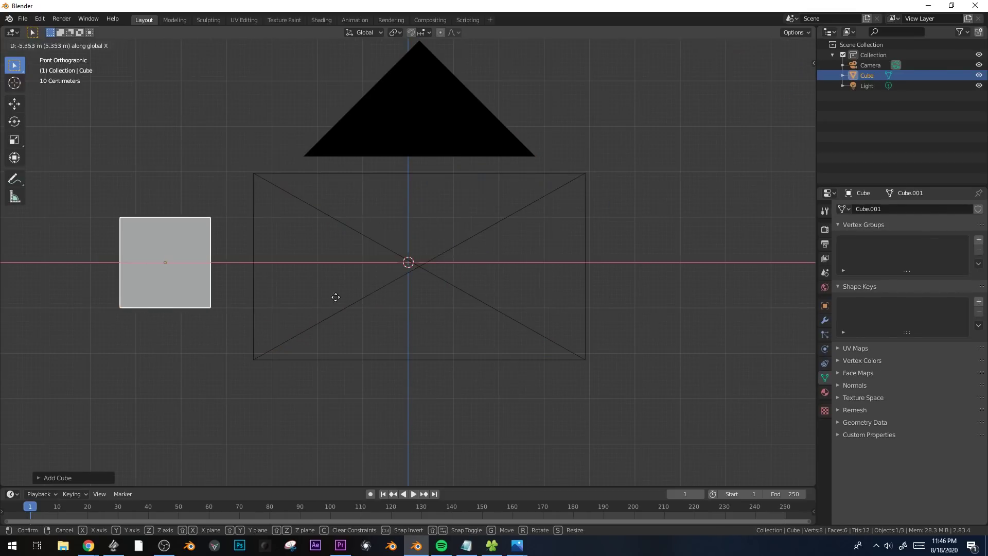
key(x)
key(Escape)
key(g)
key(z)
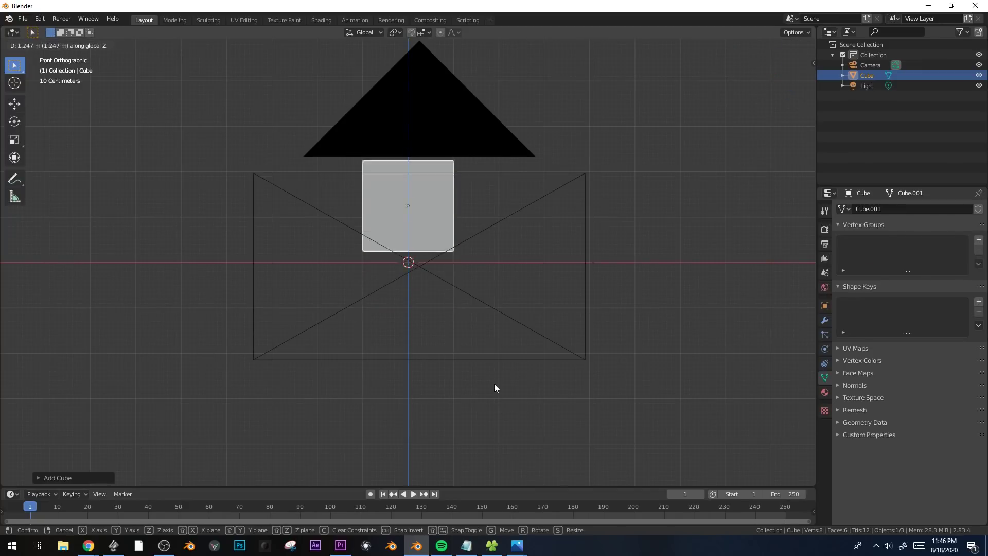
key(Escape)
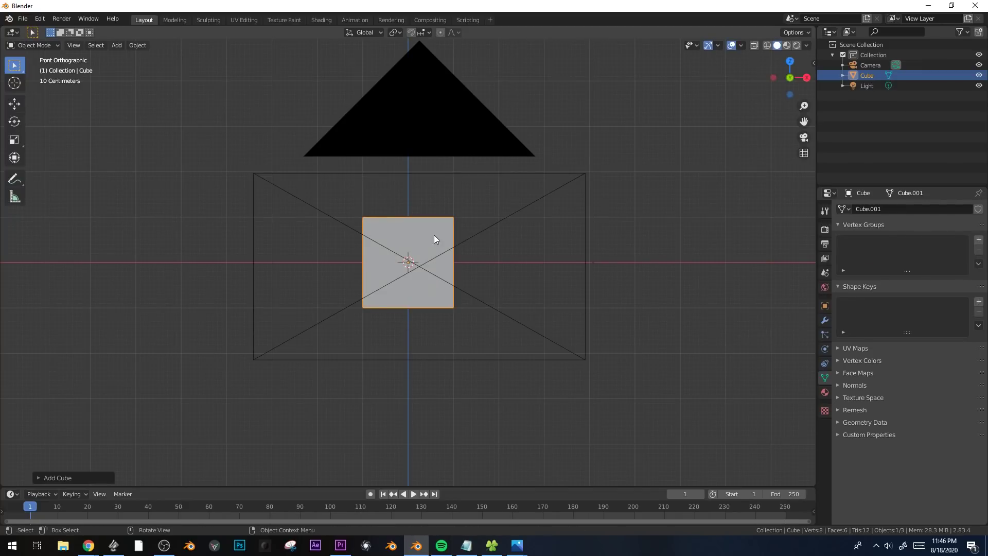
right_click(425, 263)
Try moving the cube along Y in perspective and along X through the camera view, and delete the cube.
middle_drag(339, 263, 397, 280)
key(g)
key(y)
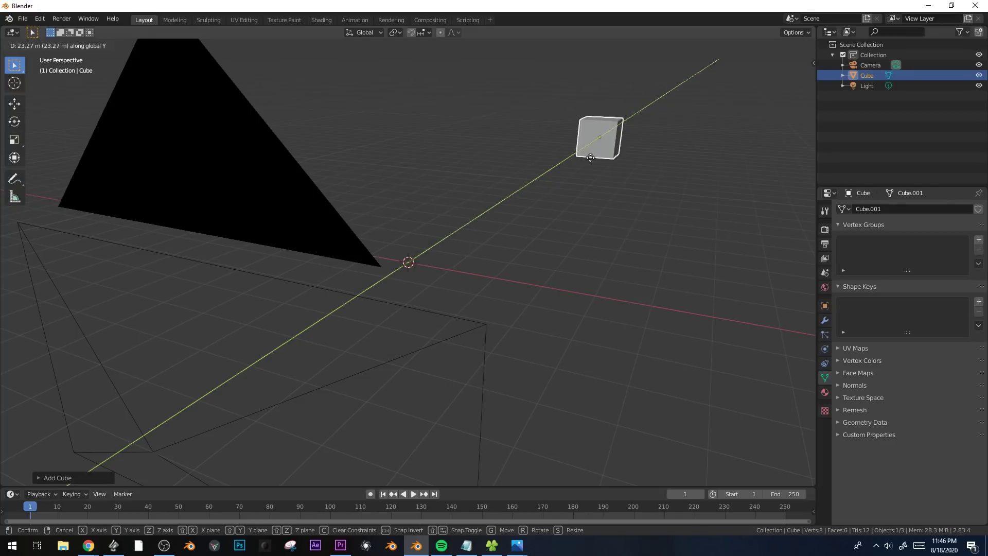
key(Escape)
key(KP_0)
scroll(500, 265, up, 1)
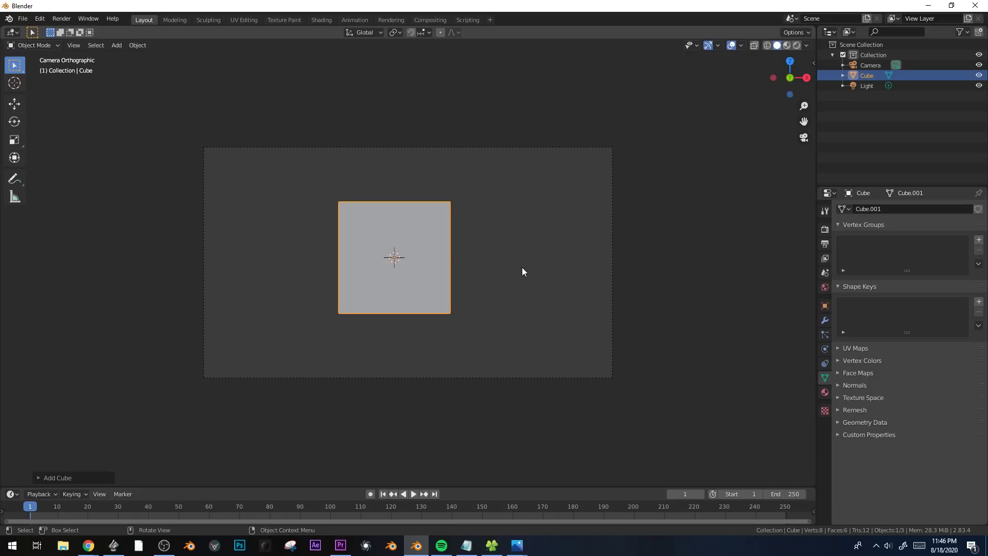
key(g)
key(x)
key(Escape)
key(Delete)
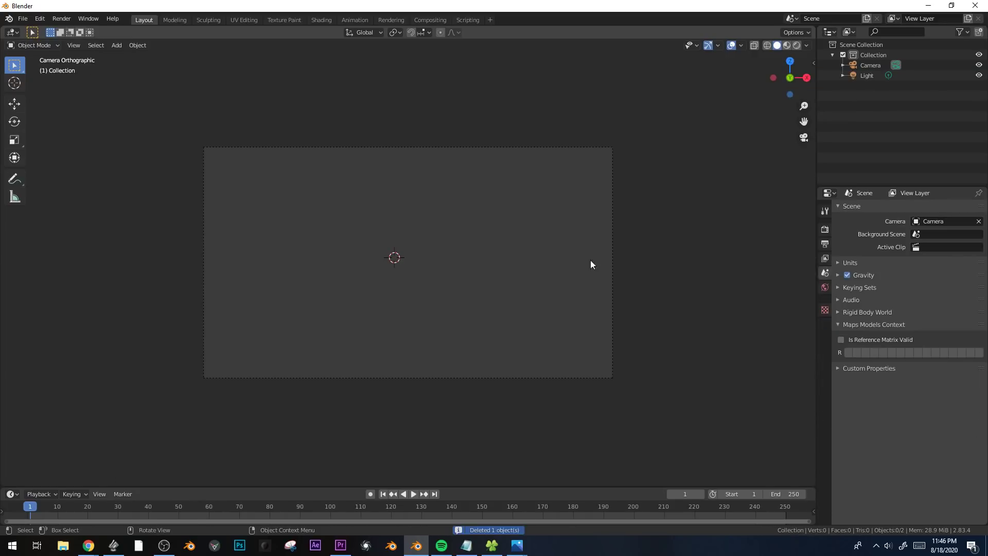
Enable background images on the camera and load Supergasket.JPG from the sweet tex folder.
click(612, 259)
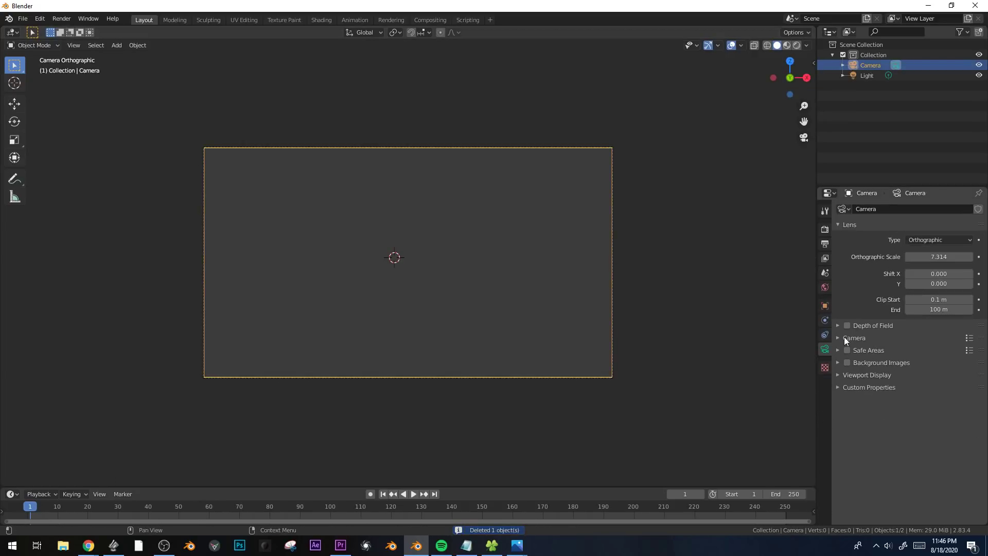
click(847, 362)
click(841, 362)
click(919, 379)
click(937, 422)
click(39, 320)
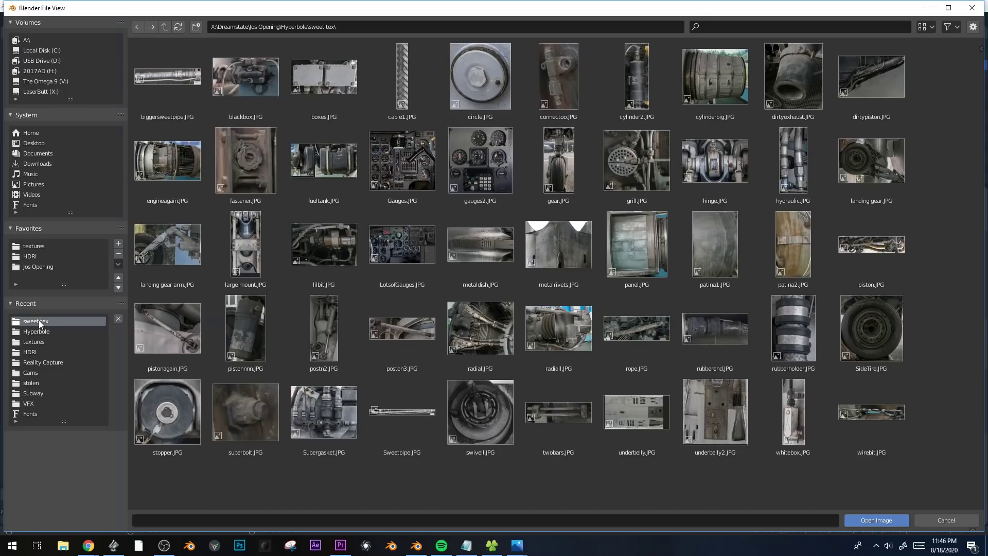
double_click(329, 425)
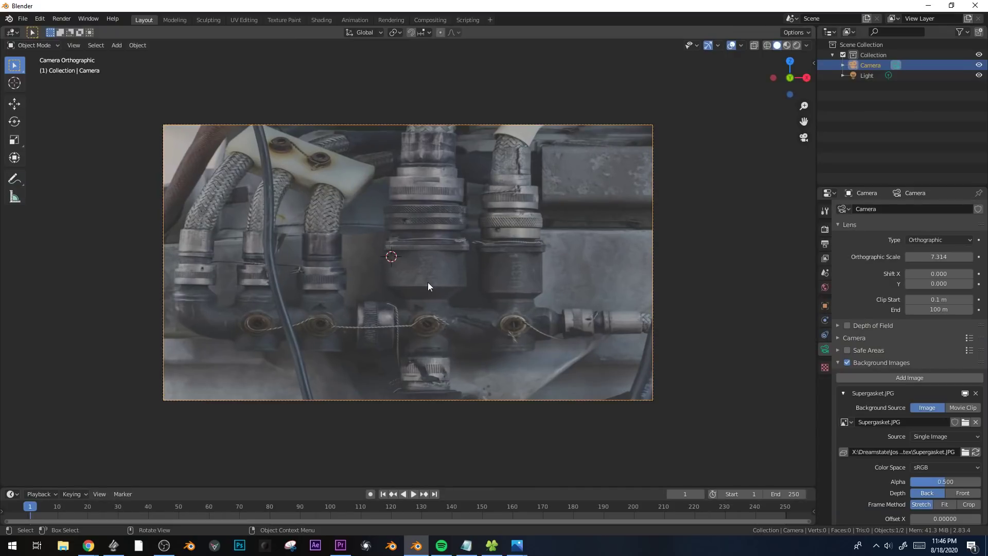
Set the background image's frame method to Fit and its depth to Front.
scroll(926, 474, down, 4)
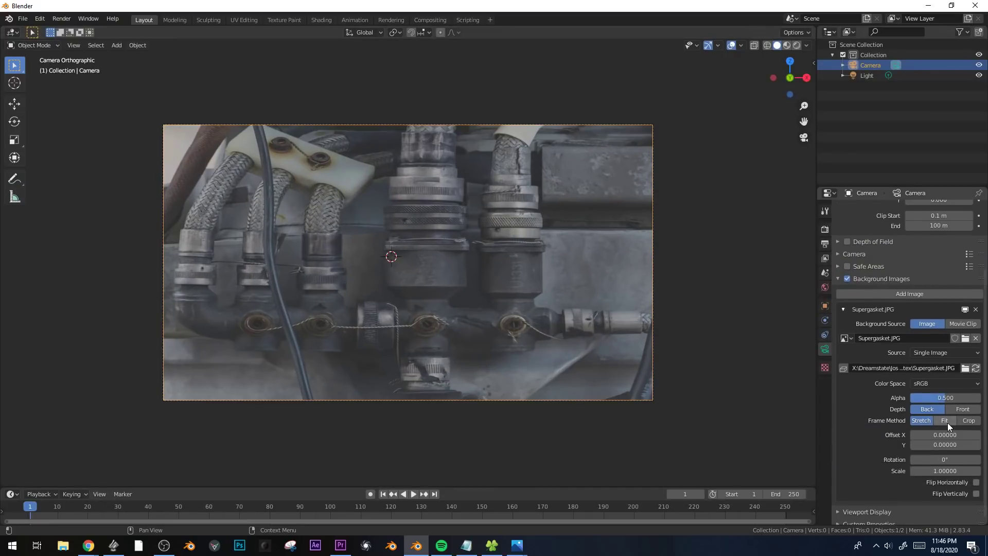
click(944, 421)
scroll(366, 287, up, 1)
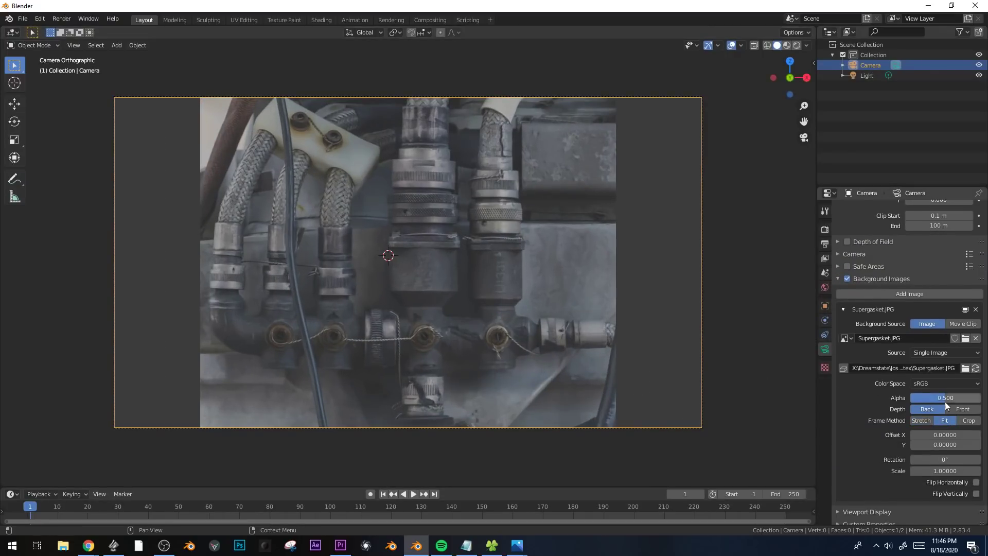
click(963, 410)
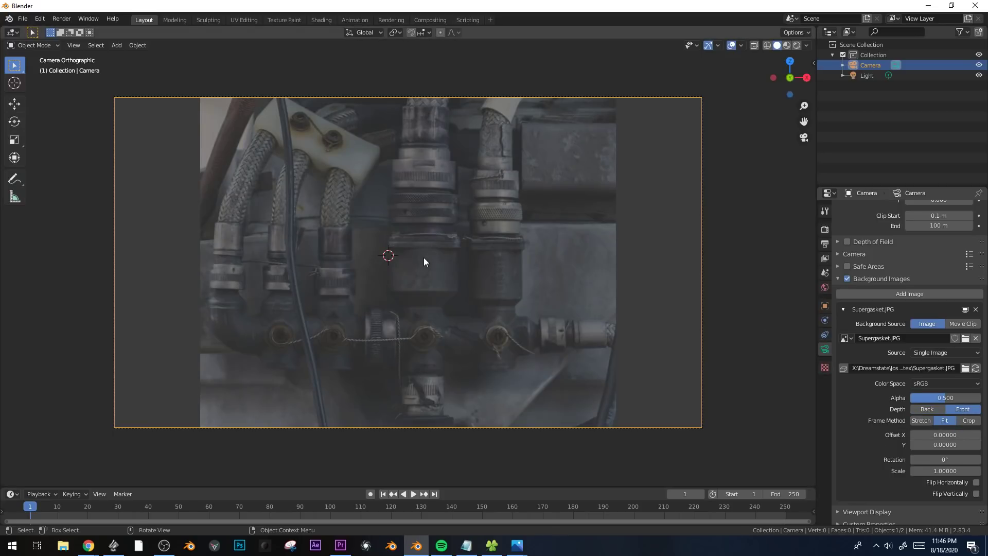
scroll(424, 261, up, 1)
key(shift+a)
mouse_move(488, 221)
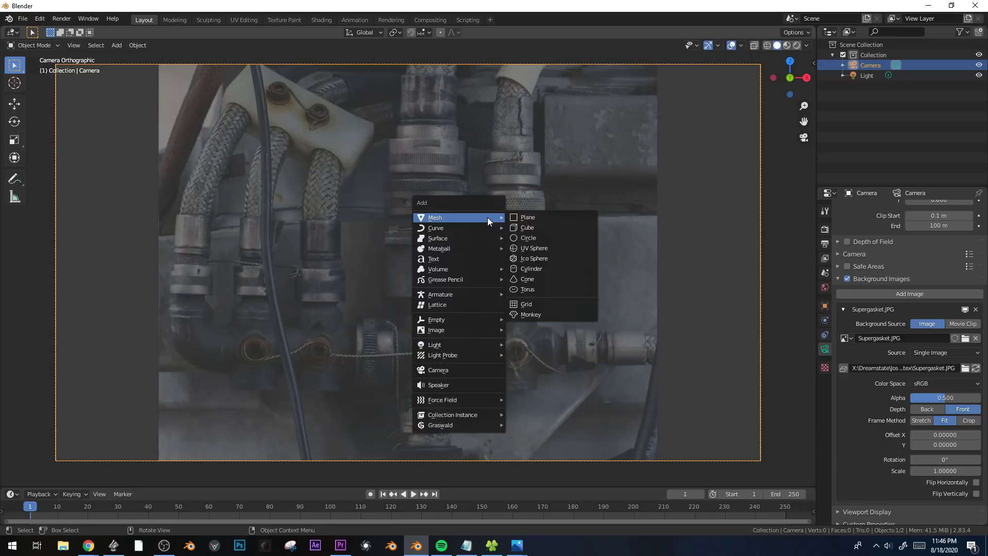
click(558, 266)
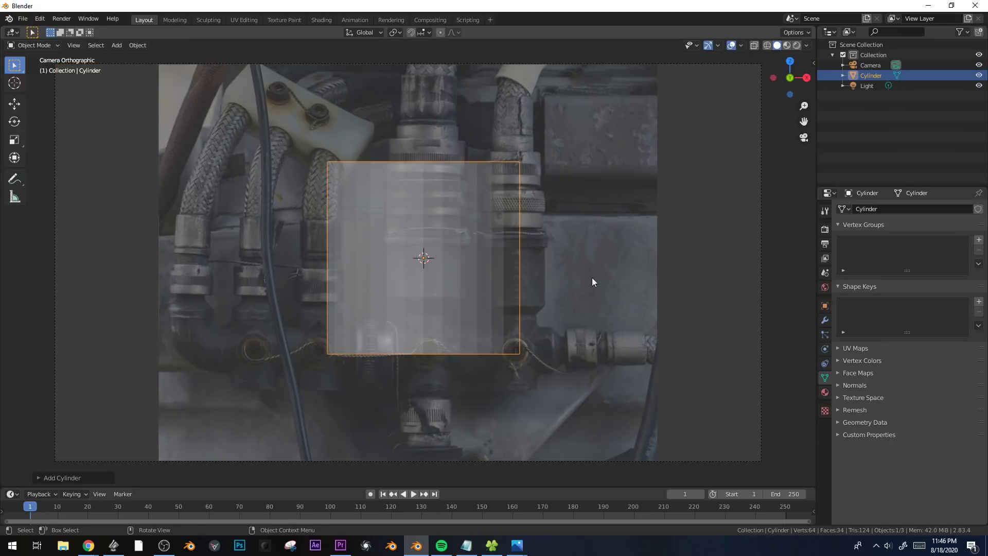
key(s)
key(Escape)
key(x)
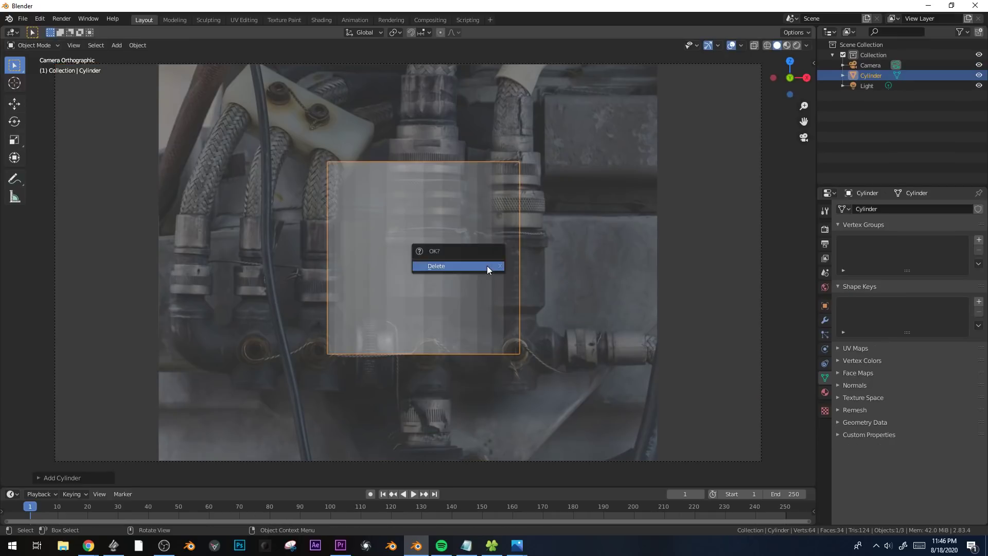
click(487, 265)
Enable the Screencast Keys overlay in the viewport.
click(814, 63)
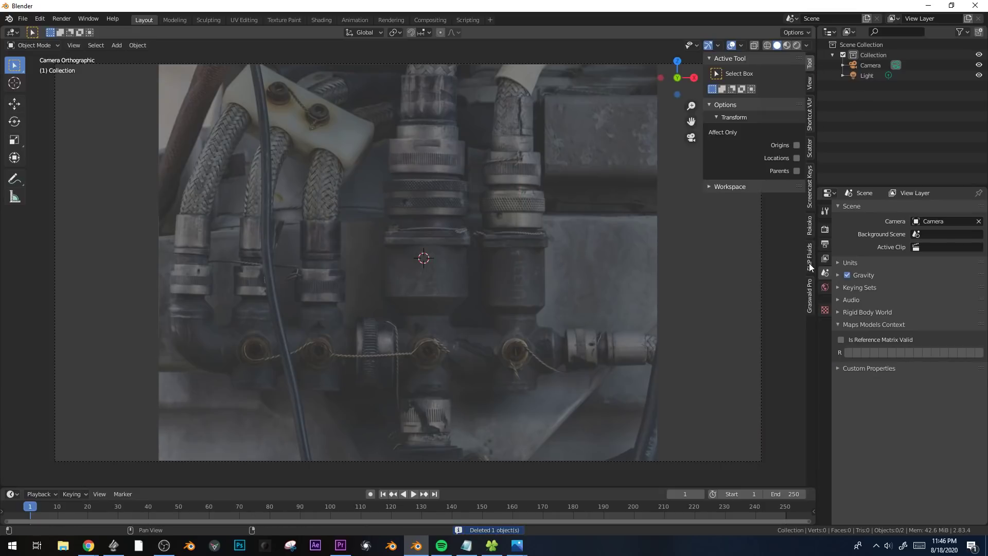
click(810, 207)
click(718, 59)
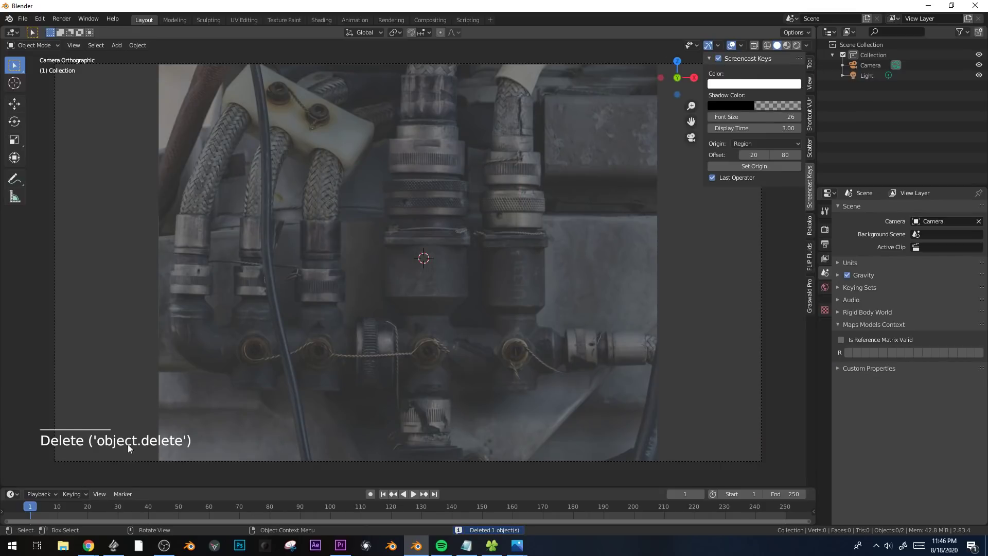
Add a mesh cylinder and set its vertex count to 14.
key(shift+a)
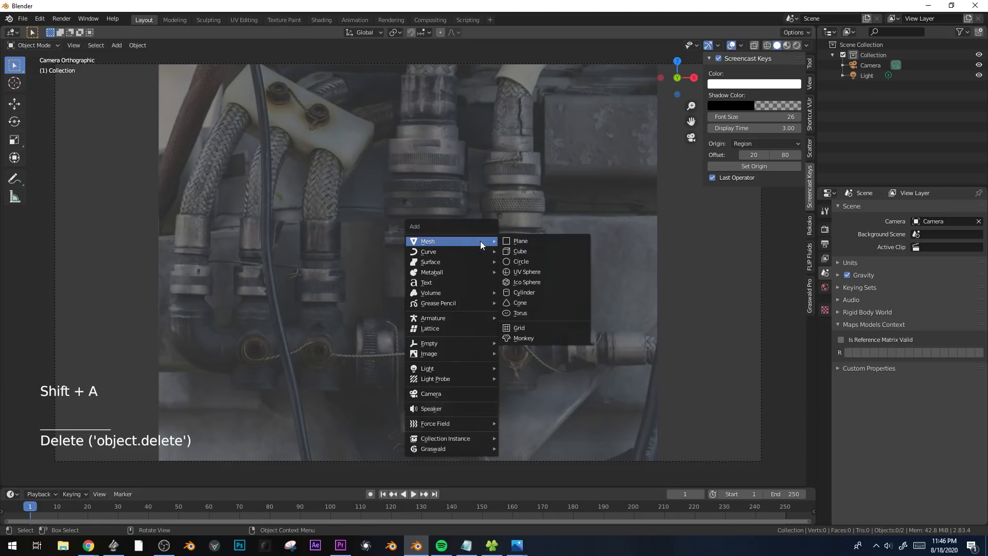
click(539, 297)
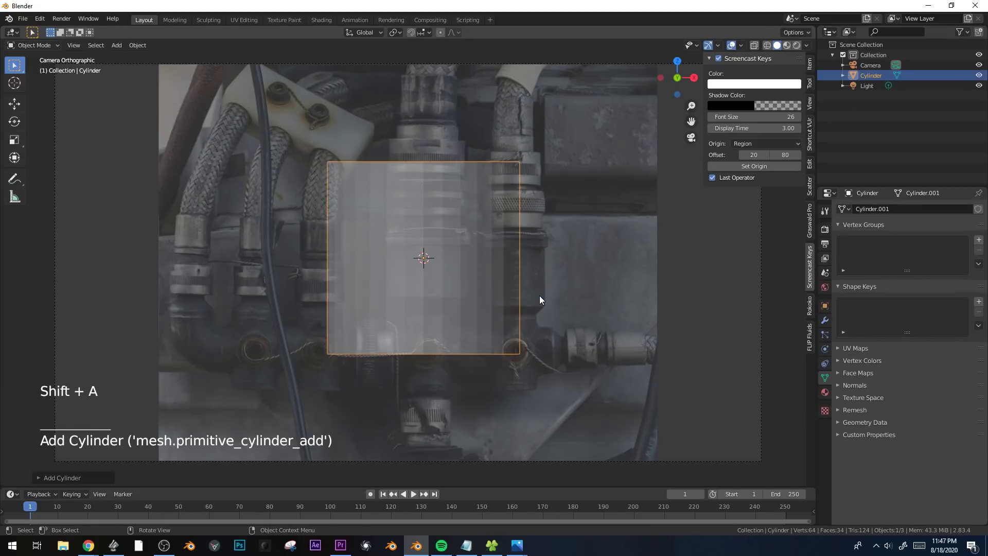
click(38, 477)
click(139, 354)
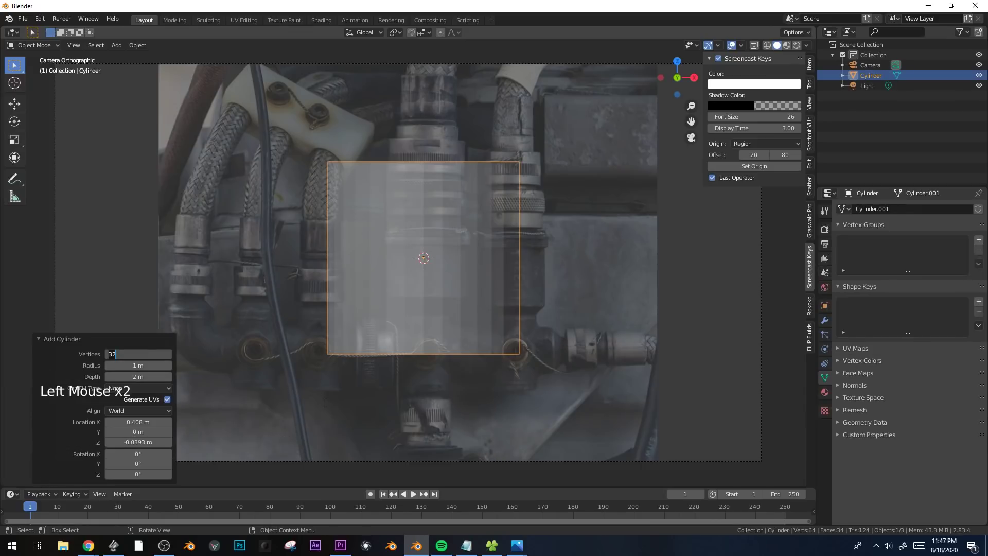
key(Return)
scroll(685, 332, up, 1)
key(s)
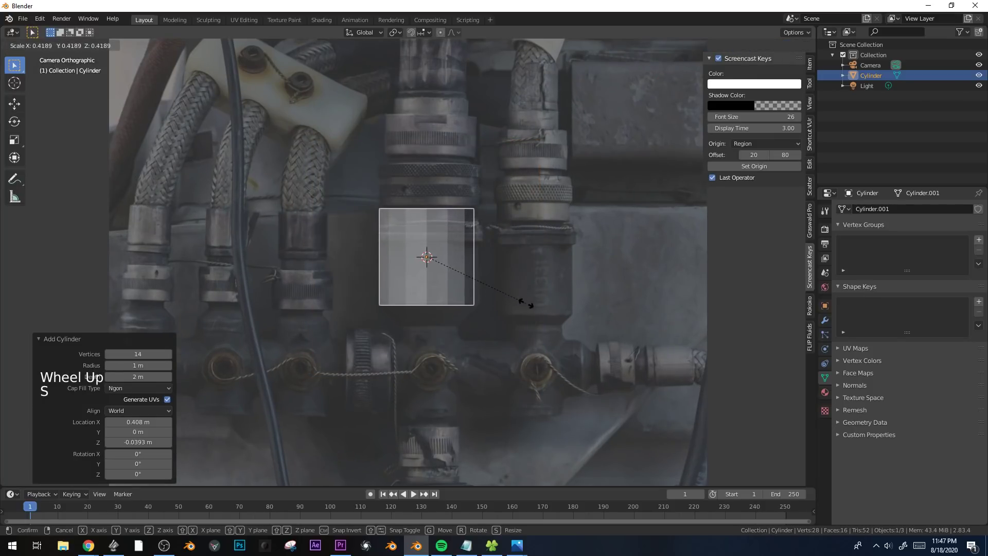
click(719, 292)
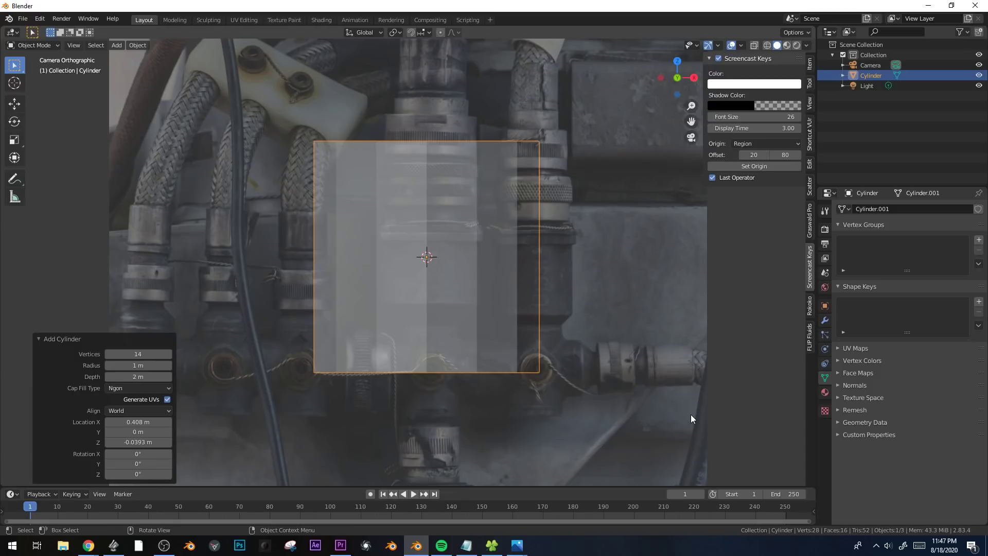
key(Tab)
key(Tab)
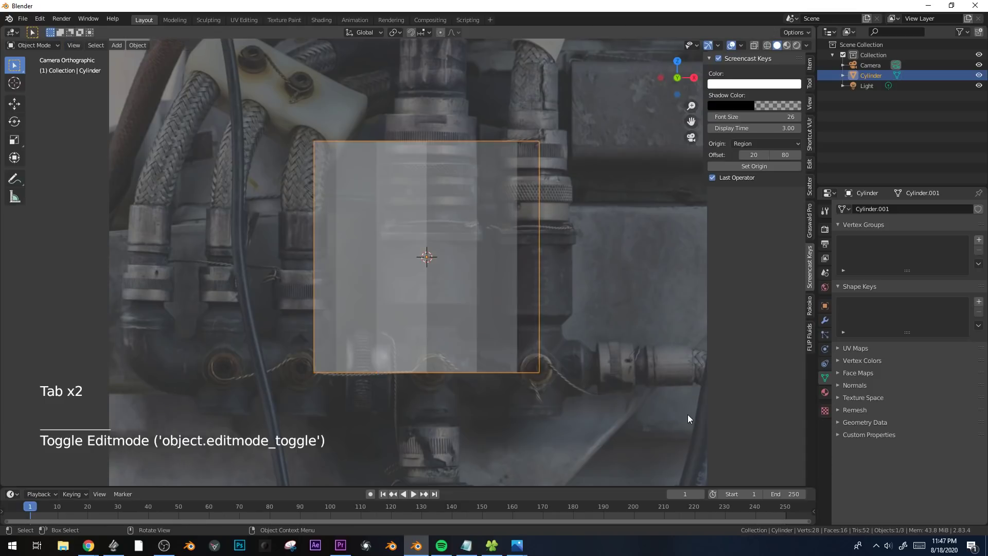
Scale the cylinder down to the width of the central fitting's lower body and move it over that part of the photo.
key(s)
click(518, 331)
scroll(512, 329, up, 1)
key(g)
click(515, 329)
key(s)
click(547, 331)
key(g)
click(462, 225)
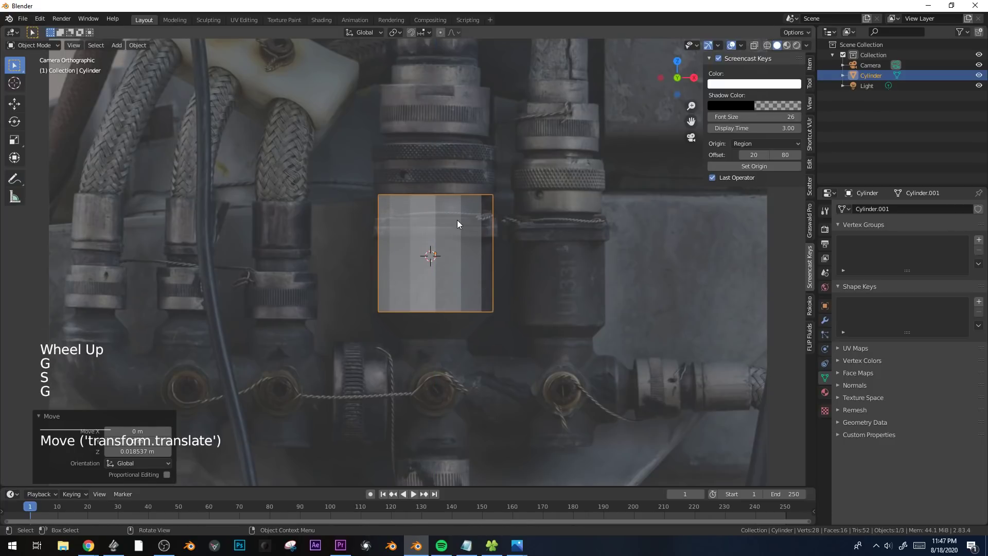
key(Tab)
key(Tab)
Open the cylinder for mesh editing in face selection mode.
scroll(467, 230, down, 1)
shift+middle_drag(468, 230, 477, 306)
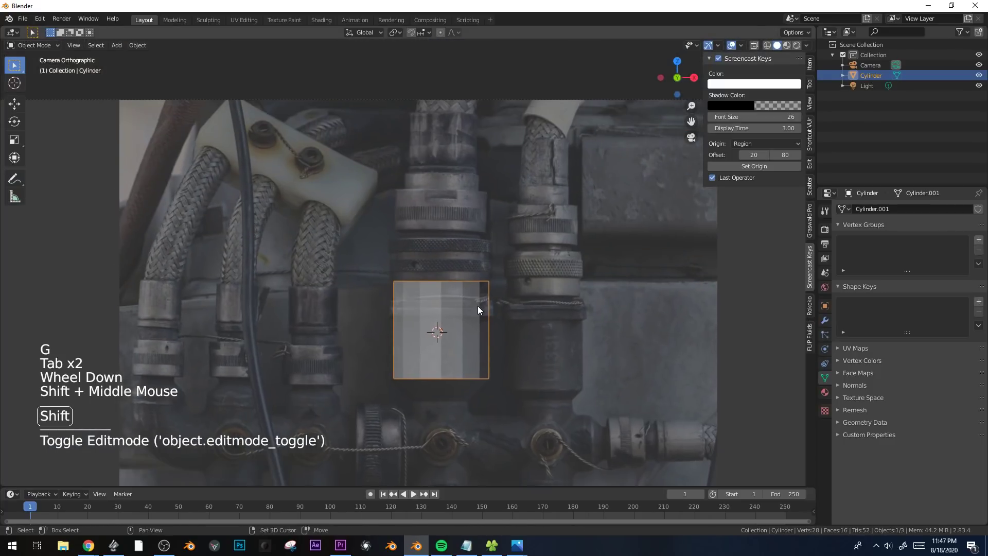
key(Tab)
key(3)
With see-through display on, try lowering the cylinder's top face by about 0.31 m along Z.
click(521, 311)
key(g)
key(z)
key(alt+z)
alt+right_click(440, 286)
key(alt+z)
key(alt+z)
click(440, 287)
key(g)
key(z)
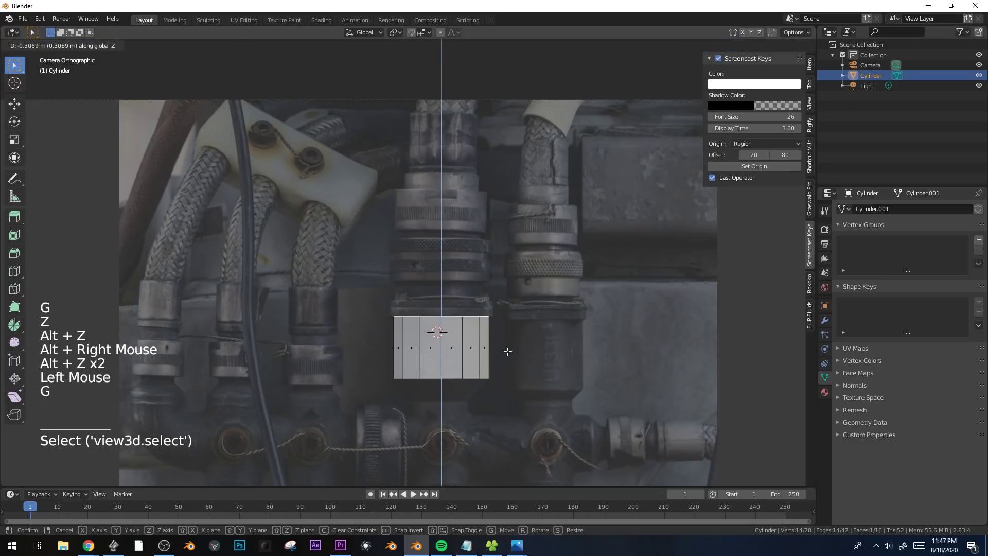
click(508, 350)
Try extruding and insetting the top face in perspective view, and undo these edits along with the face's earlier lowering.
scroll(516, 394, up, 2)
shift+middle_drag(516, 394, 524, 342)
scroll(620, 280, up, 1)
scroll(619, 280, up, 1)
middle_drag(619, 280, 543, 315)
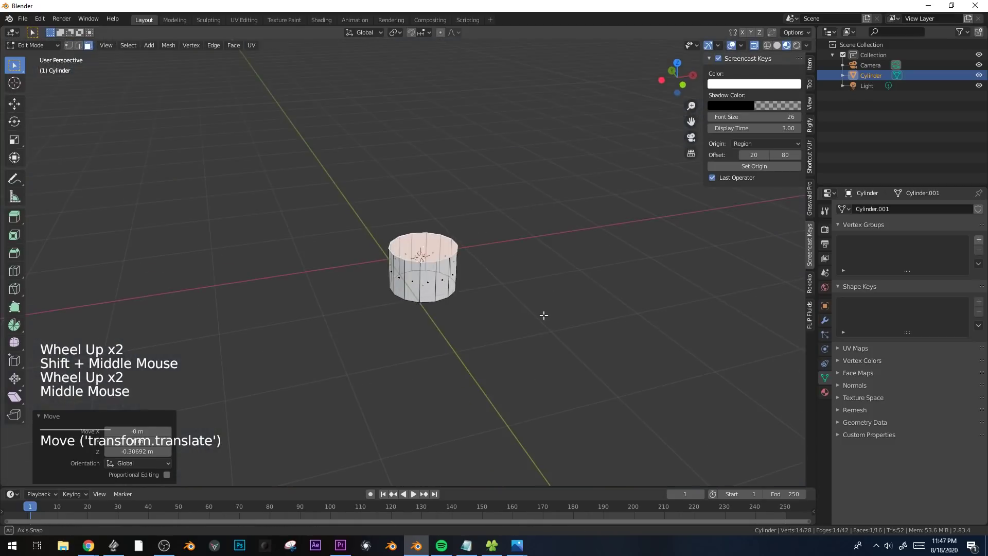
scroll(513, 331, up, 2)
key(alt+z)
scroll(515, 329, up, 2)
key(e)
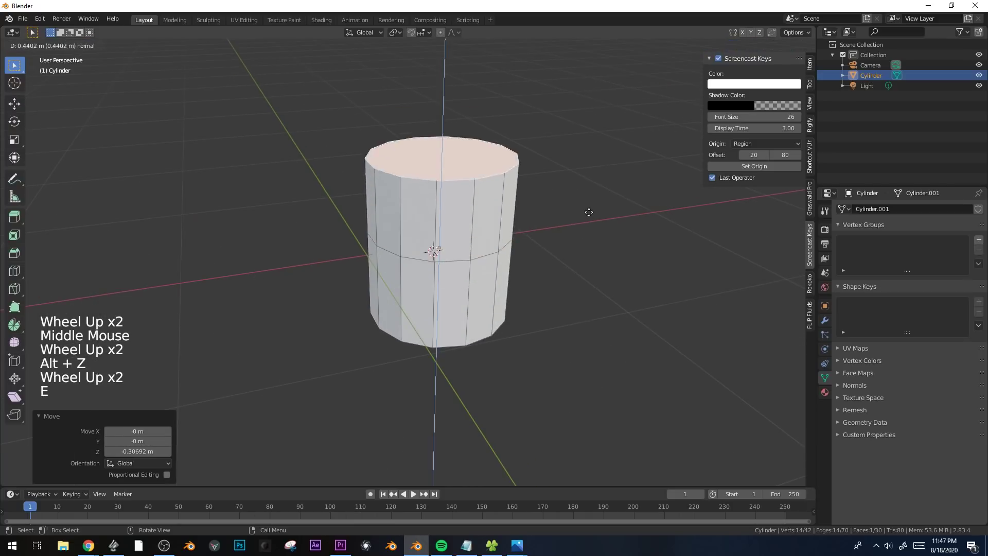
key(ctrl+z)
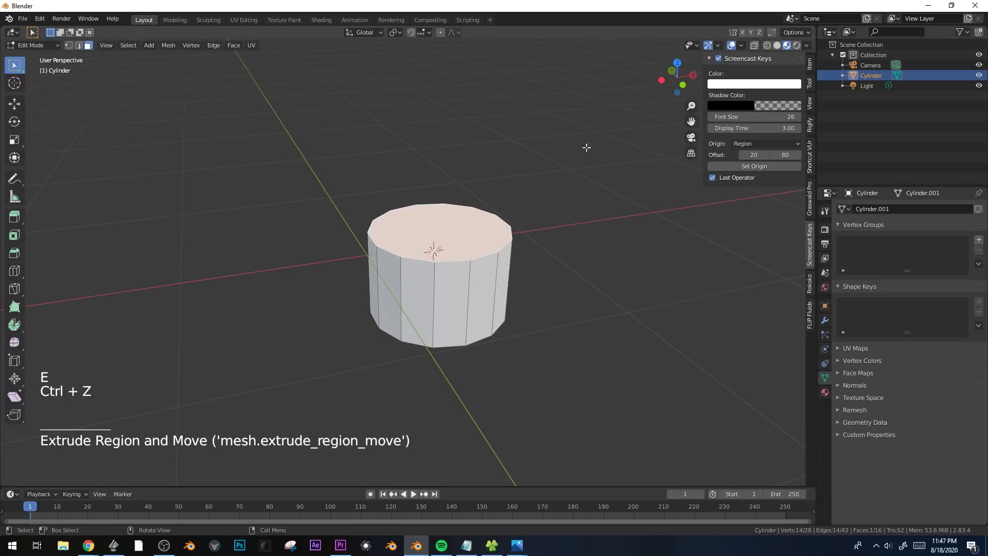
key(i)
key(ctrl+z)
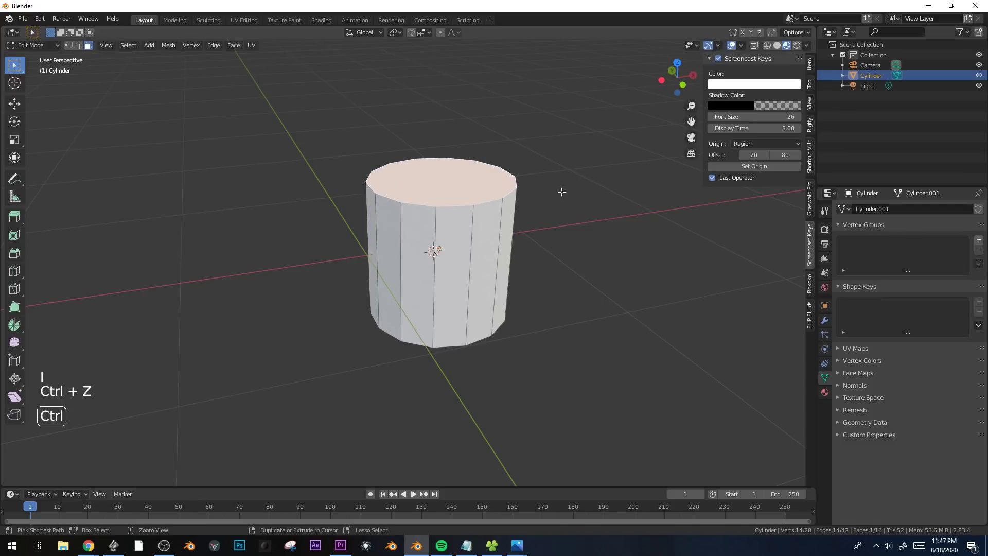
Select the cylinder's top face and lower it about 0.3 m to the underside of the fitting's wired flange in the camera view.
click(466, 211)
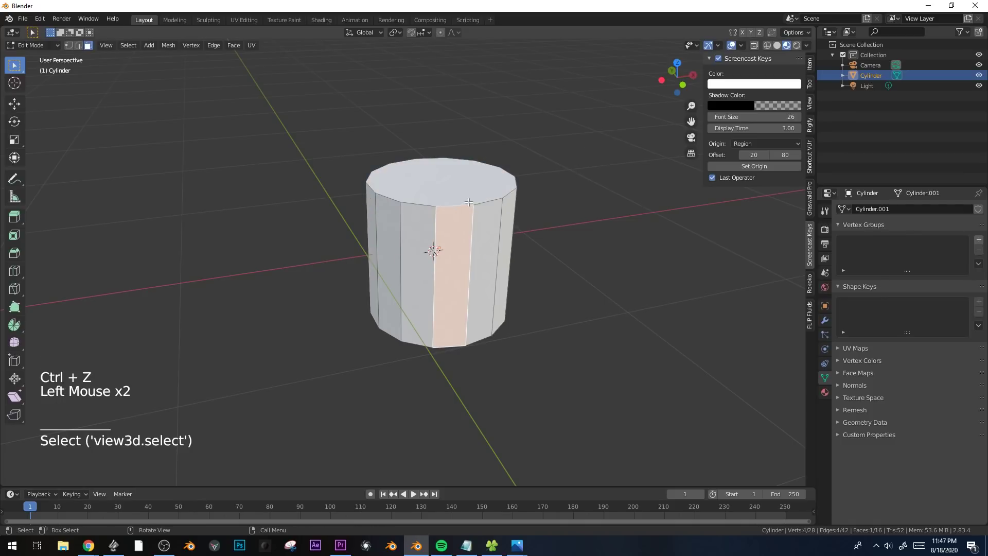
click(469, 202)
key(ctrl+b)
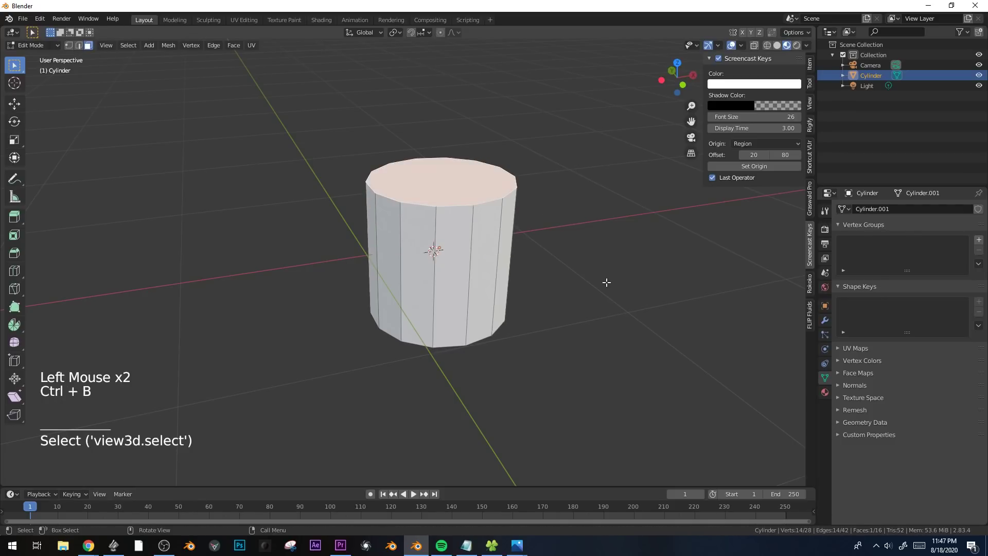
key(KP_0)
key(alt+z)
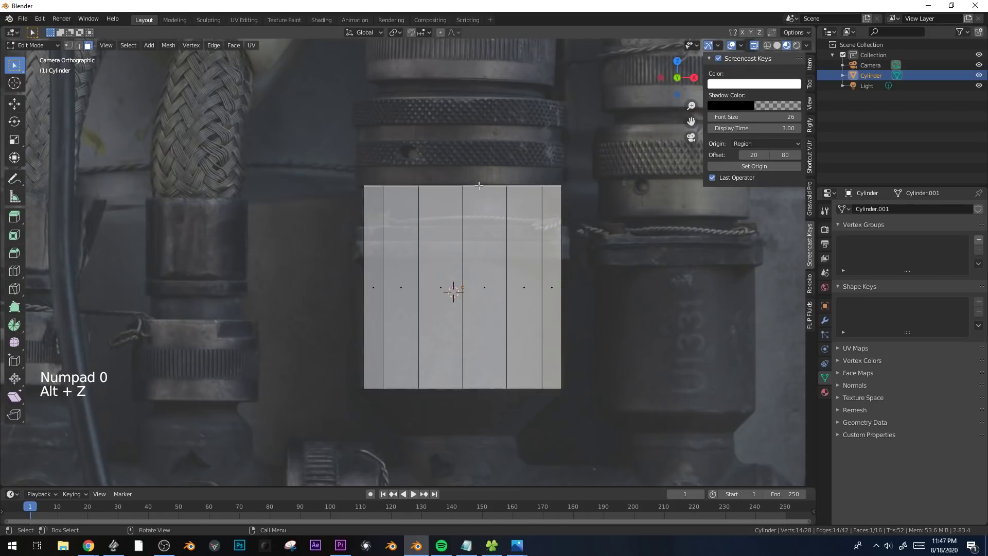
key(g)
click(483, 259)
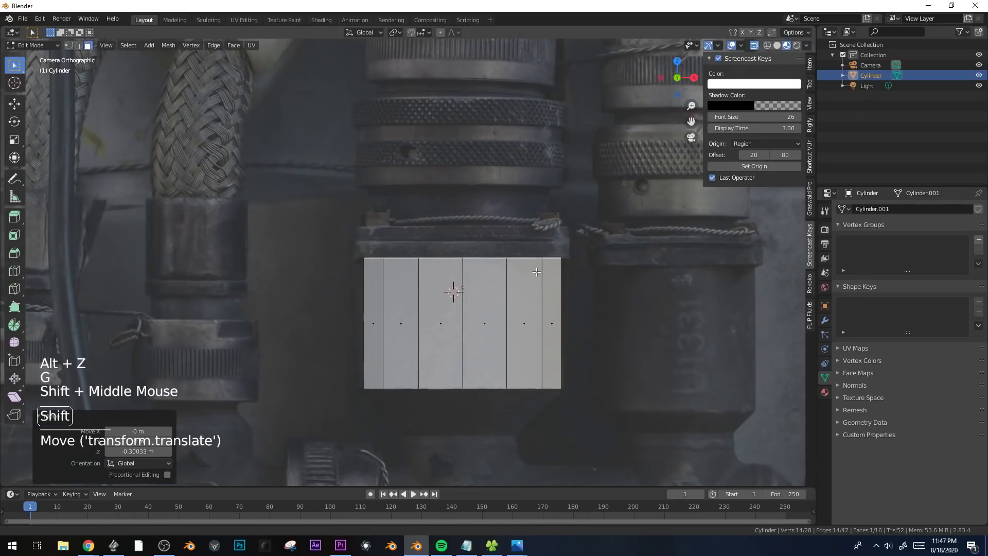
Extrude the top face in place, scale it to 0.906, and extrude it up about 0.29 m to form the neck.
shift+middle_drag(633, 273, 616, 309)
key(e)
key(s)
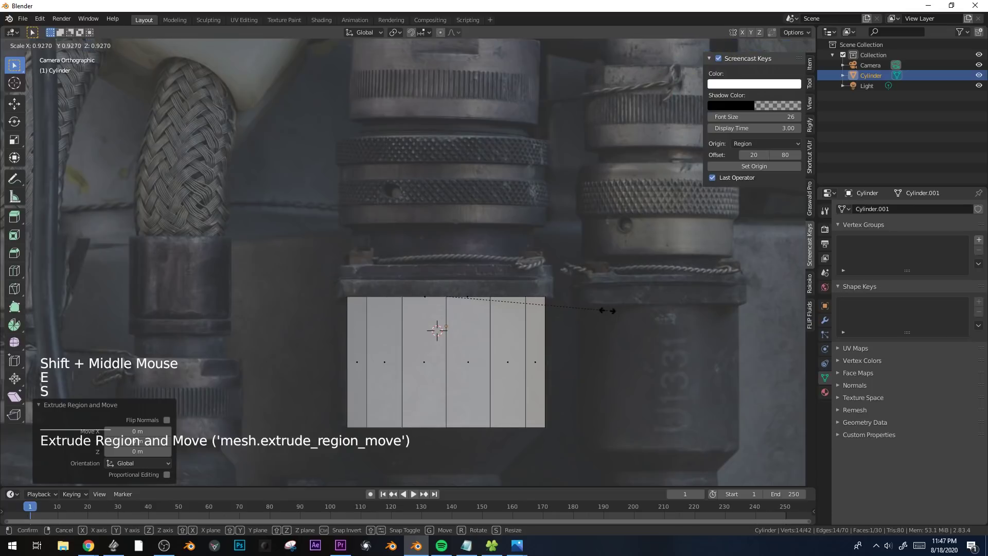
click(603, 307)
key(e)
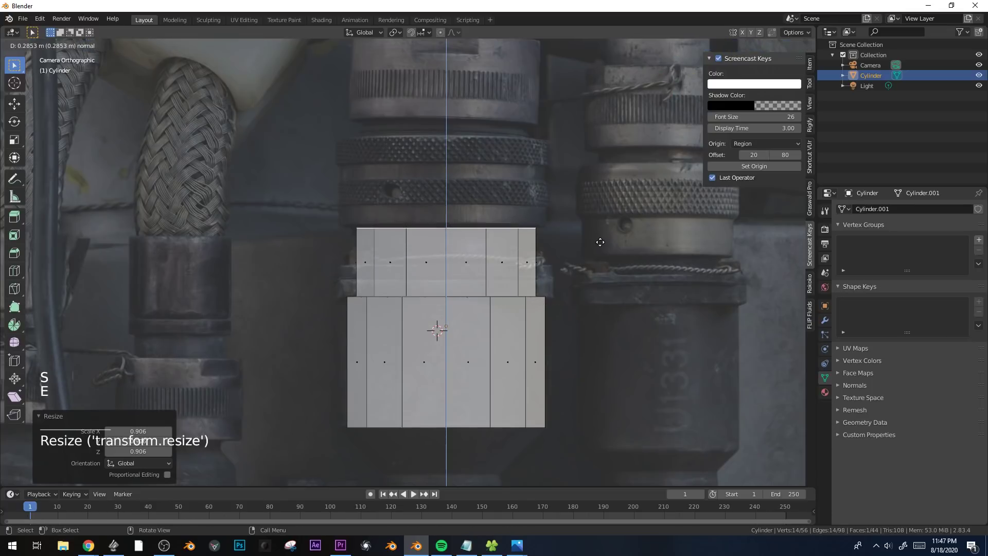
click(600, 241)
Extrude the neck's top face in place, scale it to 1.184, and extrude it upward as the first ring.
key(e)
right_click(605, 240)
key(s)
click(637, 239)
key(e)
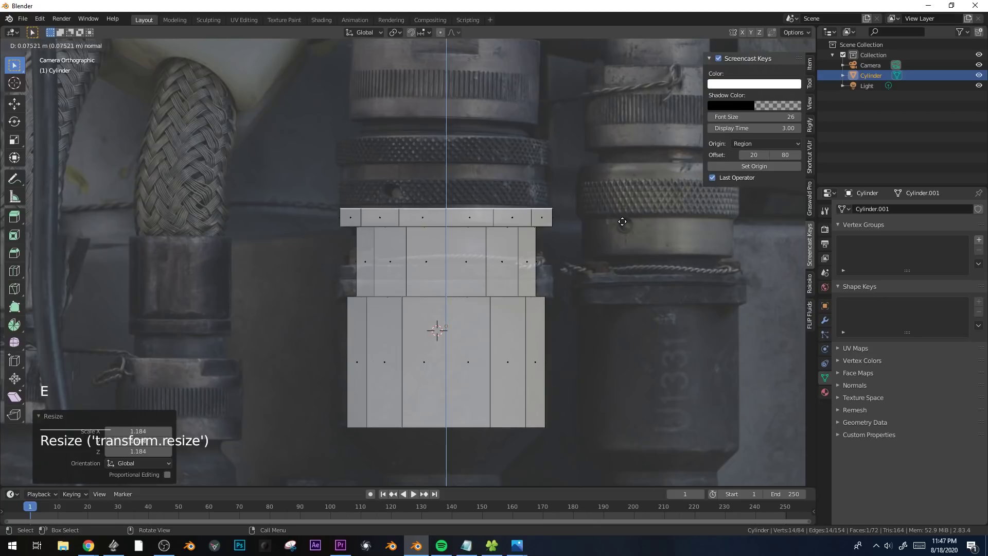
click(622, 217)
Extrude a second, slightly wider ring above the first one to match the lower knurled band in the photo.
scroll(622, 217, up, 2)
key(e)
right_click(624, 218)
key(s)
click(628, 221)
key(e)
click(628, 190)
Scale the new top face to 0.976 and extrude it upward as a slightly narrower third ring.
key(s)
click(623, 180)
key(e)
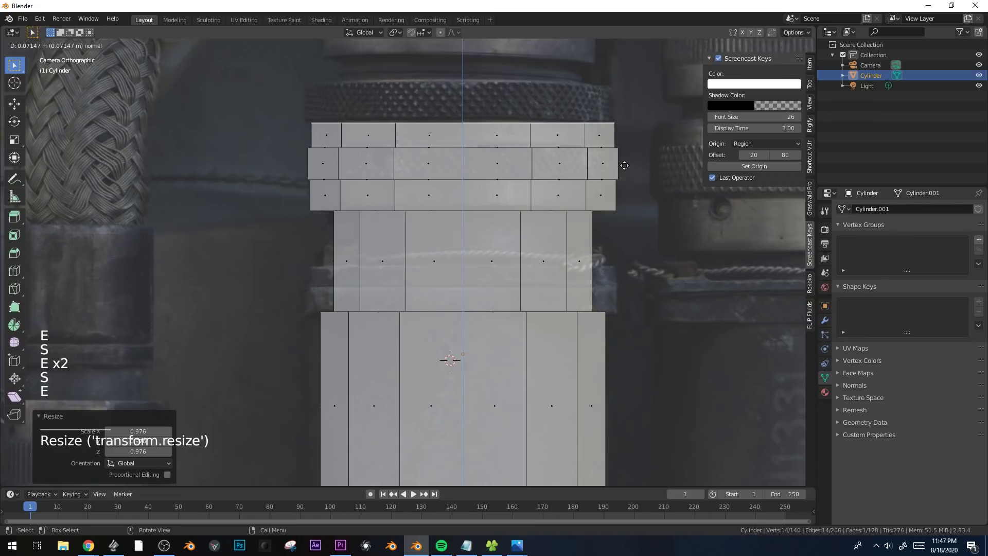
click(635, 175)
Extrude and slightly widen the third ring's top, and extrude it upward as a fourth ring over the upper knurled band.
key(1)
key(e)
right_click(640, 175)
key(s)
click(643, 172)
key(e)
click(644, 131)
Extrude and slightly scale the fourth ring's top edge, and extrude it upward into a thin lip.
shift+middle_drag(646, 175, 662, 222)
key(e)
right_click(661, 222)
key(s)
click(662, 222)
key(e)
click(662, 225)
Extrude the lip's top in place, scale it inward, and extrude it upward to form a short narrow neck.
key(e)
right_click(662, 225)
key(s)
click(609, 217)
key(e)
click(609, 208)
Try another scaled extrusion with its vertices raised along Z above the narrow neck, and undo it.
key(e)
right_click(609, 208)
key(s)
click(606, 204)
key(e)
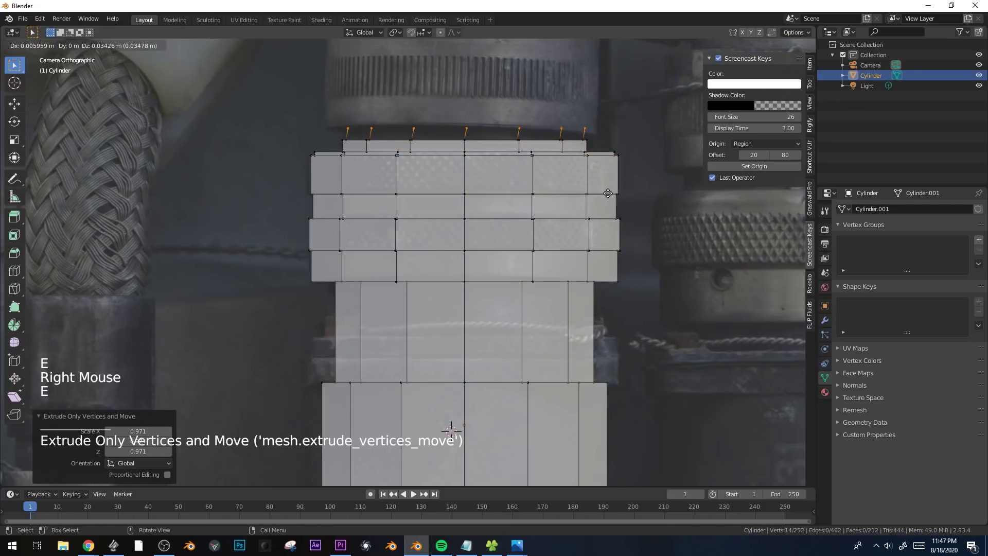
key(z)
click(607, 190)
key(ctrl+z)
key(ctrl+z)
key(ctrl+z)
Extrude the narrow neck's top in place, scale it to 0.984, and extrude it up about 0.03 m to the large collar's base.
shift+middle_drag(631, 165, 631, 185)
key(g)
right_click(696, 181)
key(e)
right_click(696, 181)
key(s)
click(692, 181)
key(e)
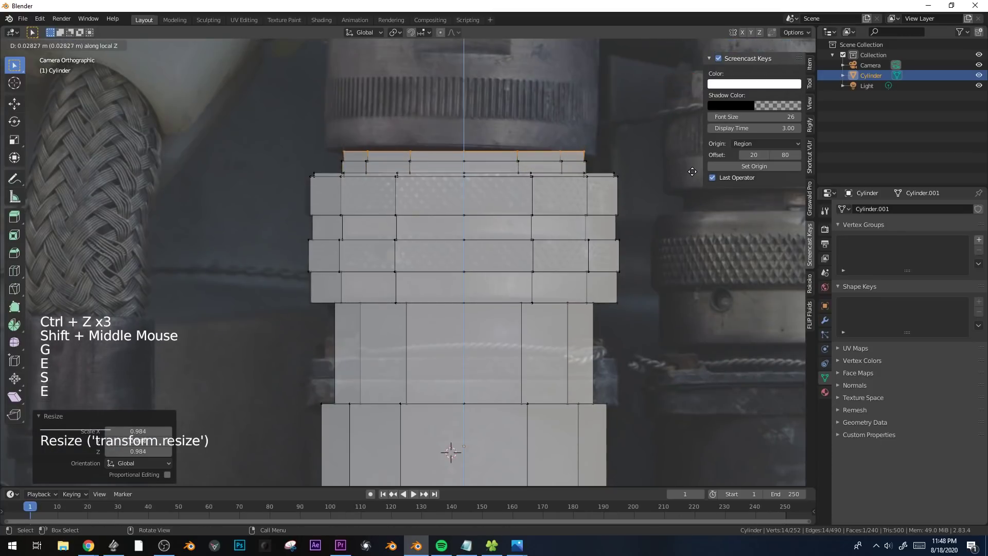
click(692, 172)
Extrude the neck's top in place, scale it out to the large collar's width, and extrude it up about 0.34 m.
key(e)
right_click(697, 170)
key(s)
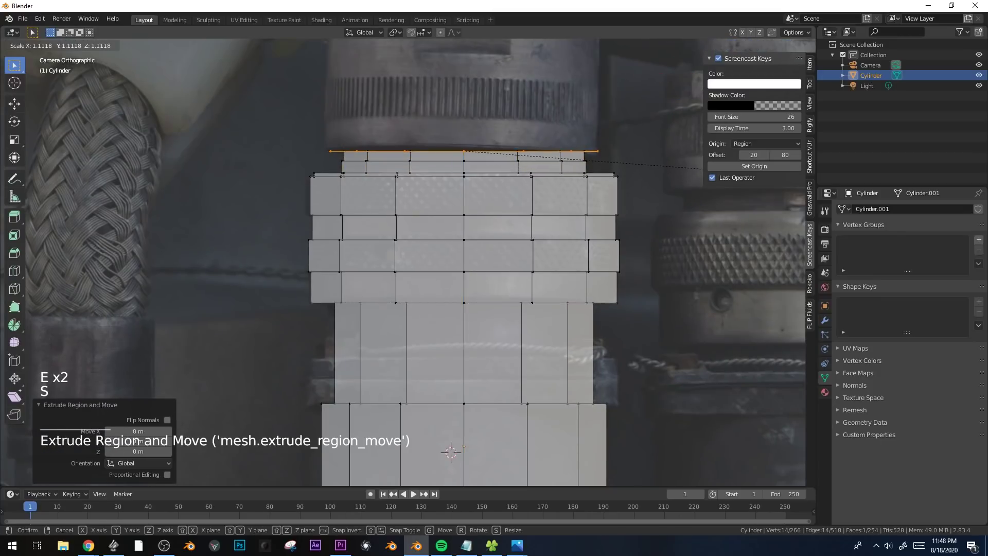
click(703, 169)
shift+middle_drag(702, 169, 720, 331)
key(e)
click(649, 218)
Add two loop cuts around the large collar and scale them slightly outward to make its side bulge.
key(ctrl+r)
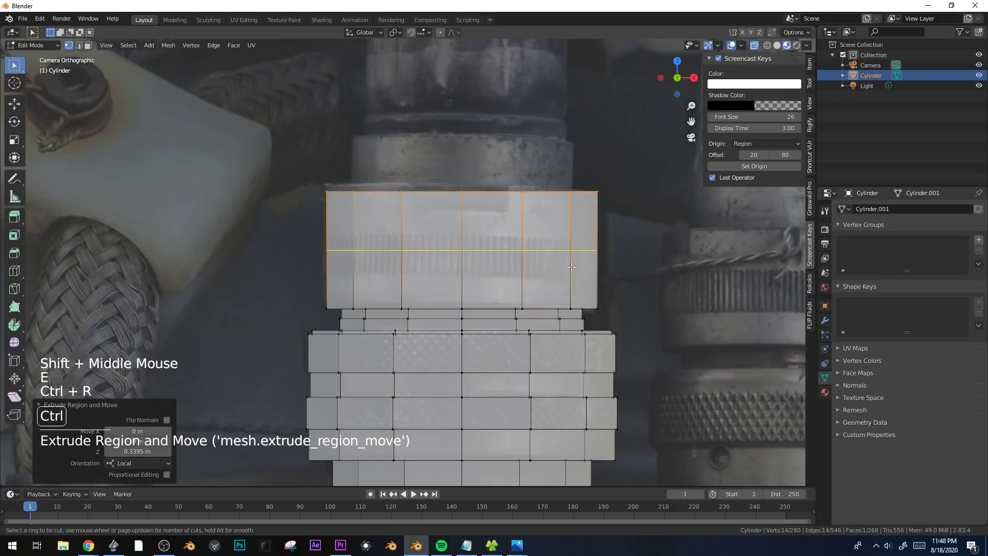
scroll(571, 267, up, 1)
click(571, 267)
right_click(571, 267)
key(s)
click(652, 280)
Extrude the large collar's top face in place, scale it to about 0.8, and extrude it up as the next section.
key(3)
click(492, 190)
key(alt+z)
click(492, 190)
middle_drag(492, 190, 471, 230)
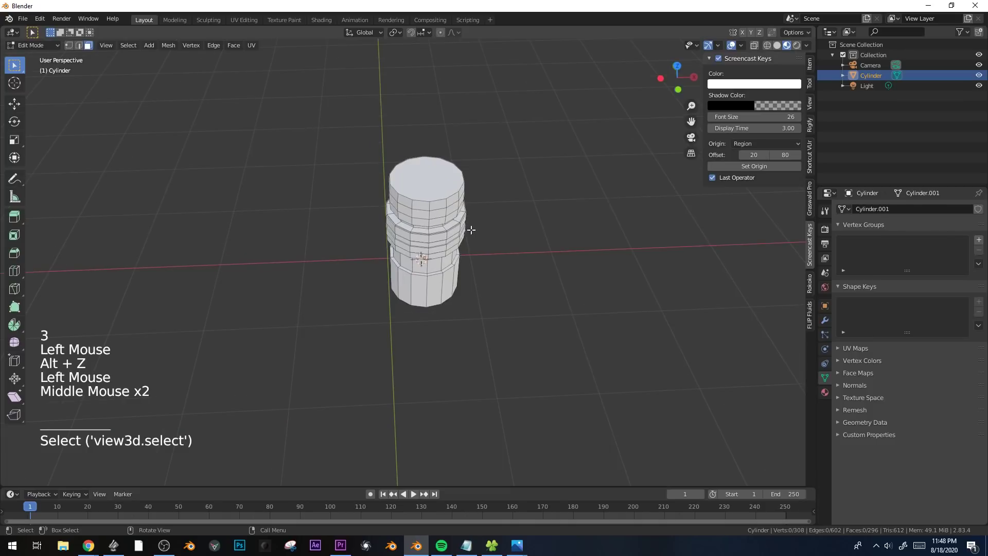
click(430, 167)
click(439, 190)
key(KP_0)
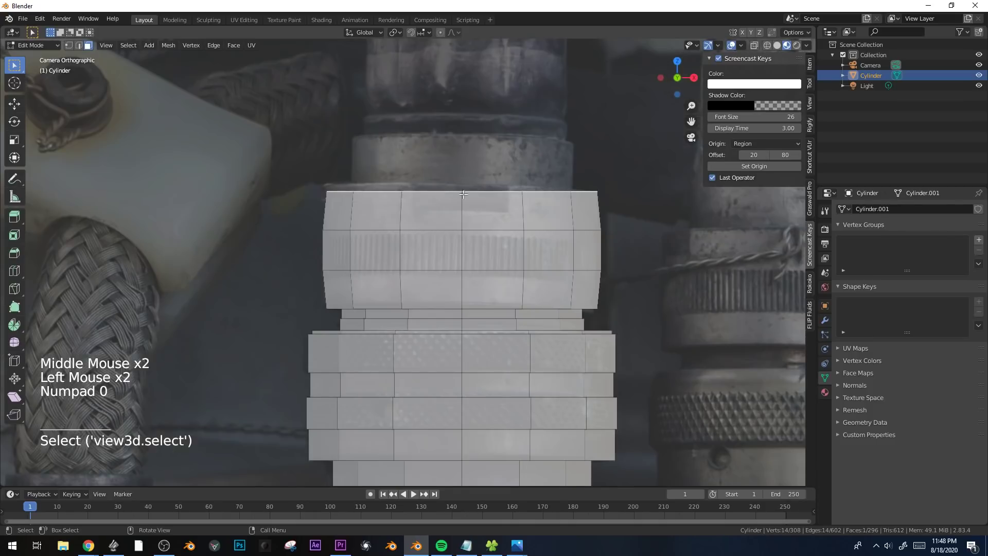
shift+middle_drag(463, 195, 441, 228)
key(e)
key(s)
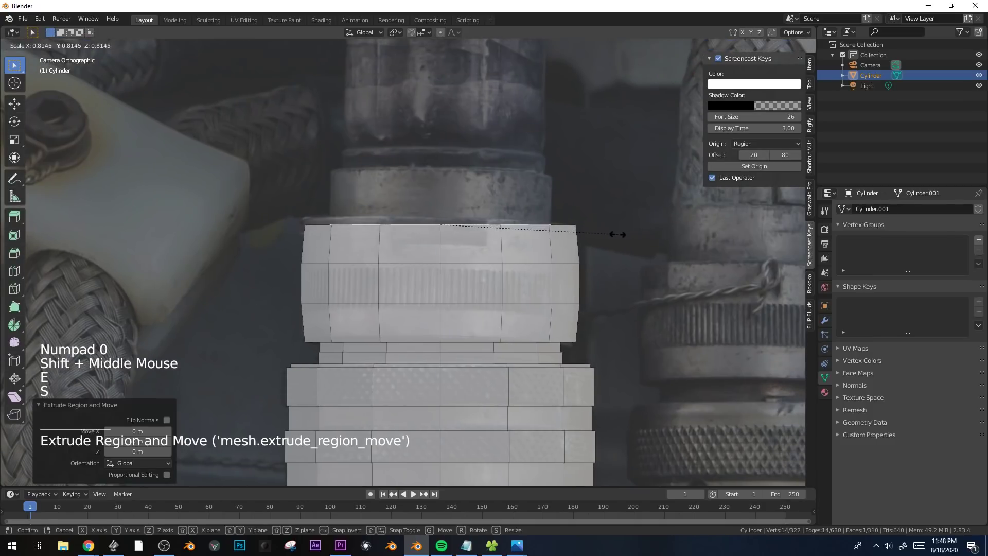
click(615, 235)
key(e)
click(626, 237)
Extrude that section's top again, scale it inward, and extrude it up to form a narrower ring.
key(e)
click(625, 236)
key(s)
click(598, 230)
key(e)
click(599, 213)
Extrude and rescale the narrow ring's top, extrude it up once more, and flare the upper edge by 1.045.
key(e)
key(s)
click(591, 210)
key(e)
click(593, 194)
key(s)
click(601, 197)
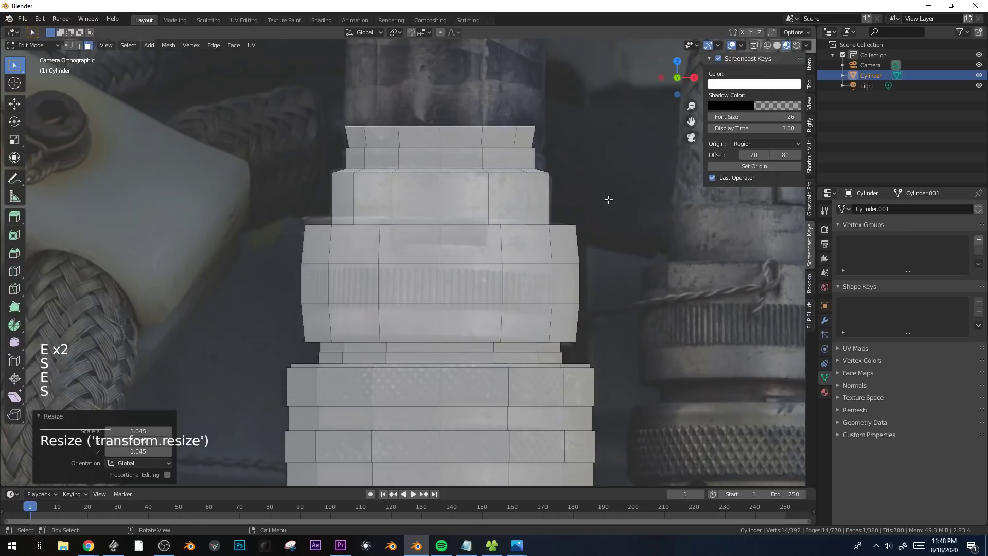
Extrude the flared top upward as the tall upper tube and adjust its end to the photo.
shift+middle_drag(600, 197, 600, 283)
key(e)
click(602, 149)
key(g)
shift+middle_drag(602, 150, 600, 302)
click(599, 255)
Extrude the main body's bottom face down about 0.2 m, taper it to about half width, and extrude the long narrow stem.
scroll(599, 255, down, 4)
click(456, 344)
key(alt+z)
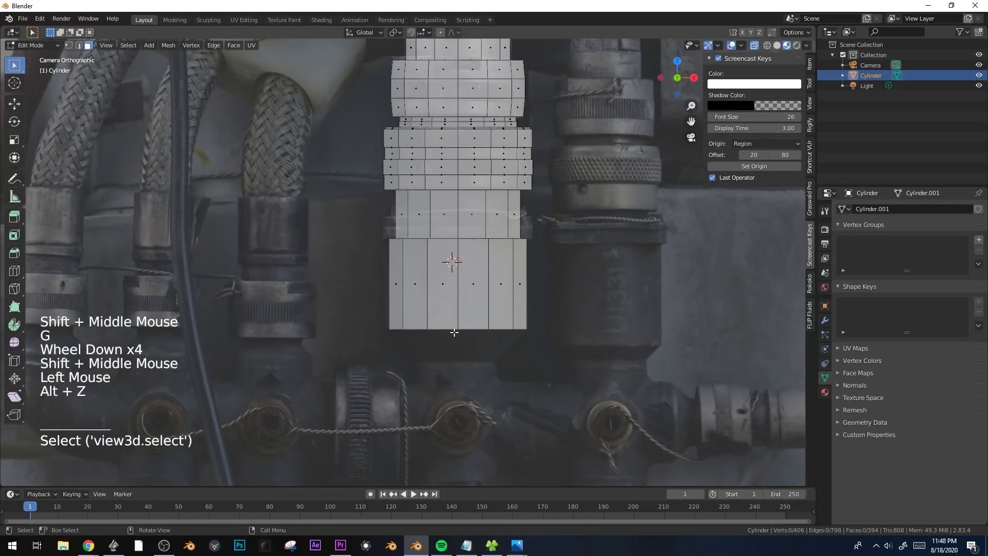
click(454, 332)
shift+middle_drag(552, 347, 544, 254)
key(e)
key(s)
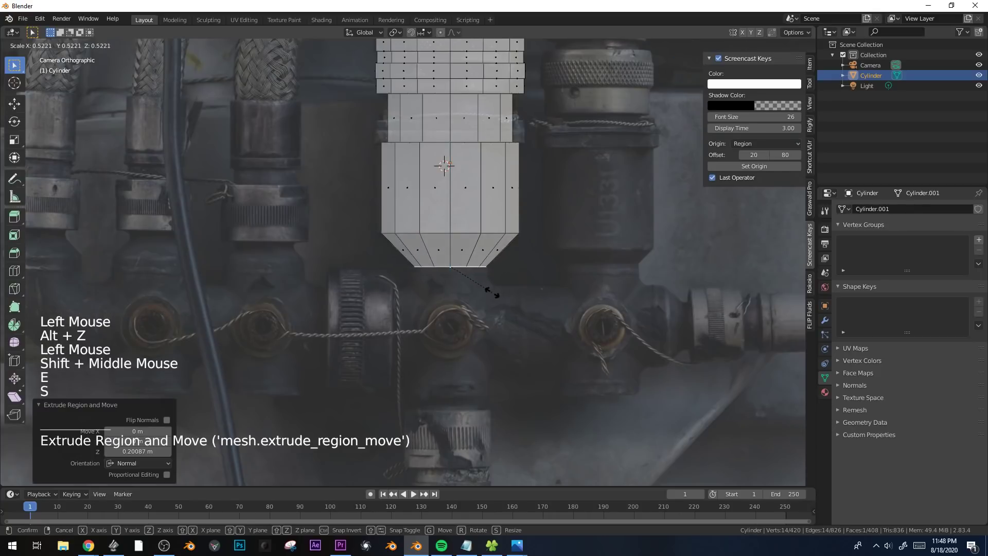
click(492, 293)
key(e)
click(501, 422)
Extrude the stem's bottom face, scale it inward, and extrude it down to form a short groove.
shift+middle_drag(501, 422, 535, 325)
scroll(552, 326, up, 2)
key(e)
click(551, 329)
key(s)
click(533, 332)
key(e)
click(535, 336)
Extrude the groove's bottom, scale it out beyond the stem's width, and extrude it down as the lower collar.
key(e)
click(546, 345)
key(s)
click(571, 360)
key(e)
click(551, 436)
Extrude the lower collar's bottom in place, scale it inward, and extrude it down about 0.05 m as a narrow ring.
key(e)
key(s)
click(536, 437)
key(e)
click(539, 441)
Extrude the narrow ring's bottom, scale it out to the lower collar's width, and extrude it down about 0.077 m as the end flange.
key(e)
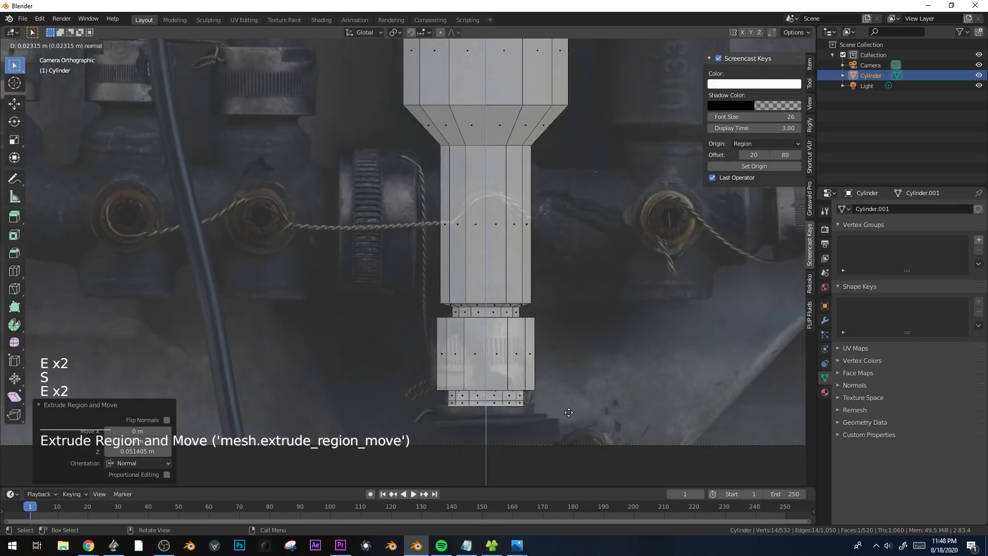
click(576, 414)
key(s)
click(587, 411)
key(g)
click(597, 414)
key(e)
click(603, 417)
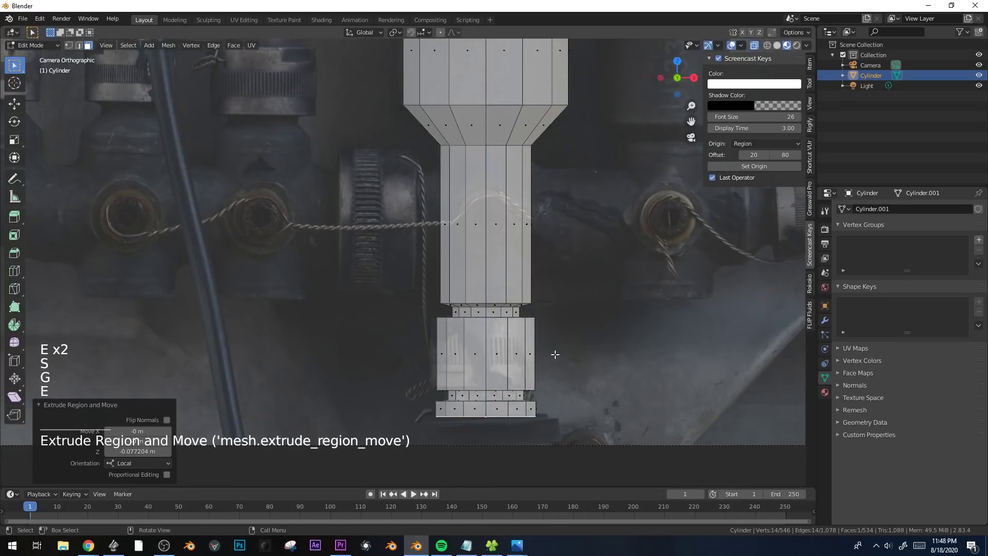
Split the 3D viewport vertically and turn the new area into a UV Editor.
scroll(592, 402, down, 5)
shift+middle_drag(576, 371, 531, 344)
scroll(461, 330, up, 1)
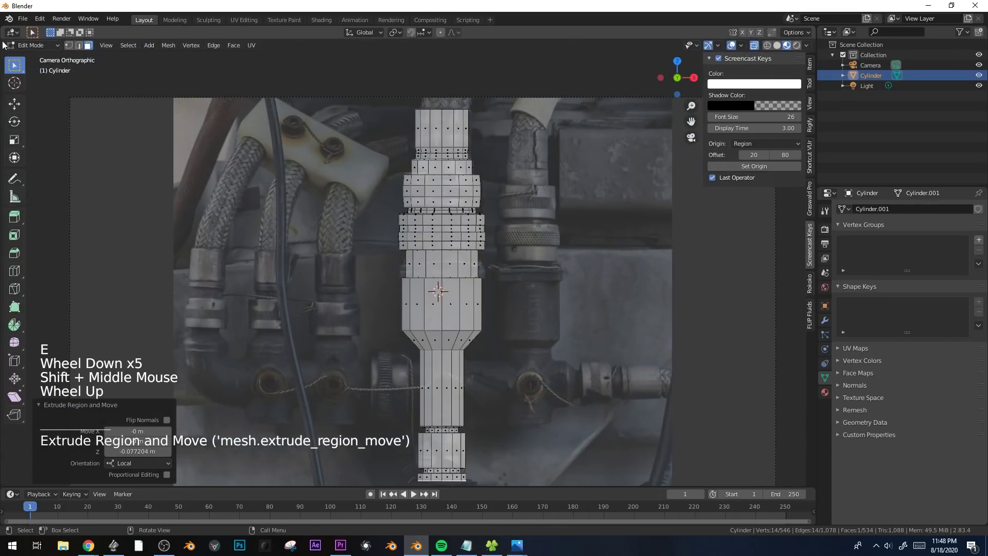
drag(10, 47, 313, 66)
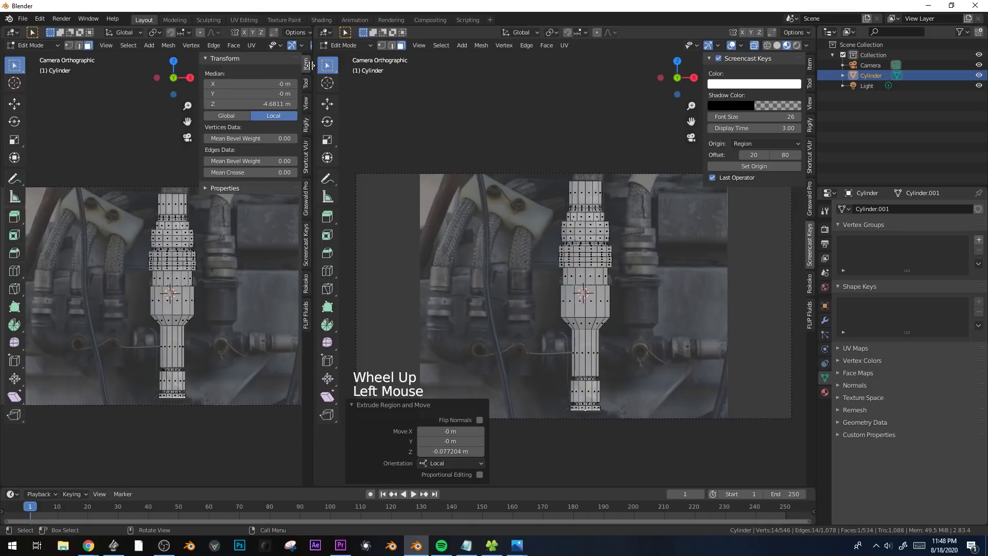
click(11, 33)
click(36, 93)
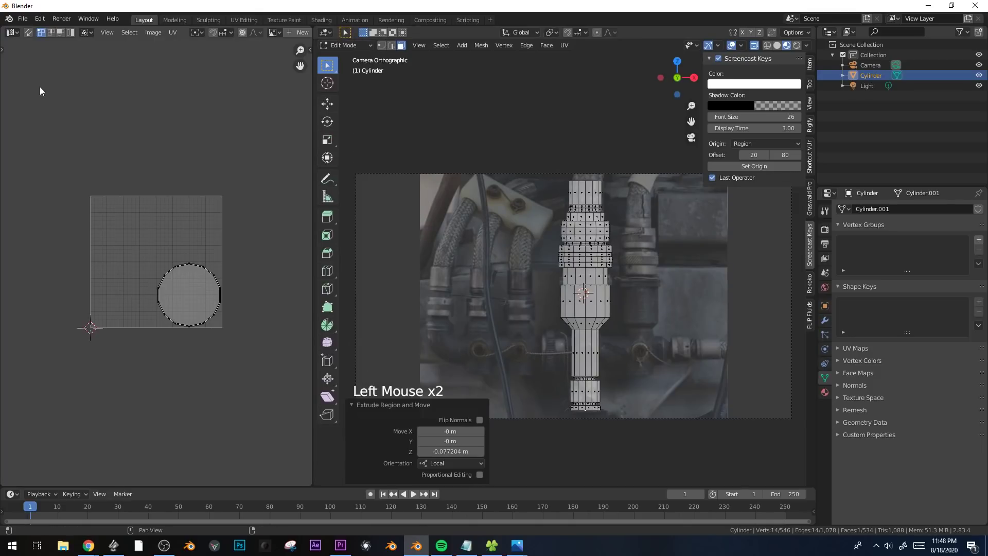
scroll(177, 265, up, 2)
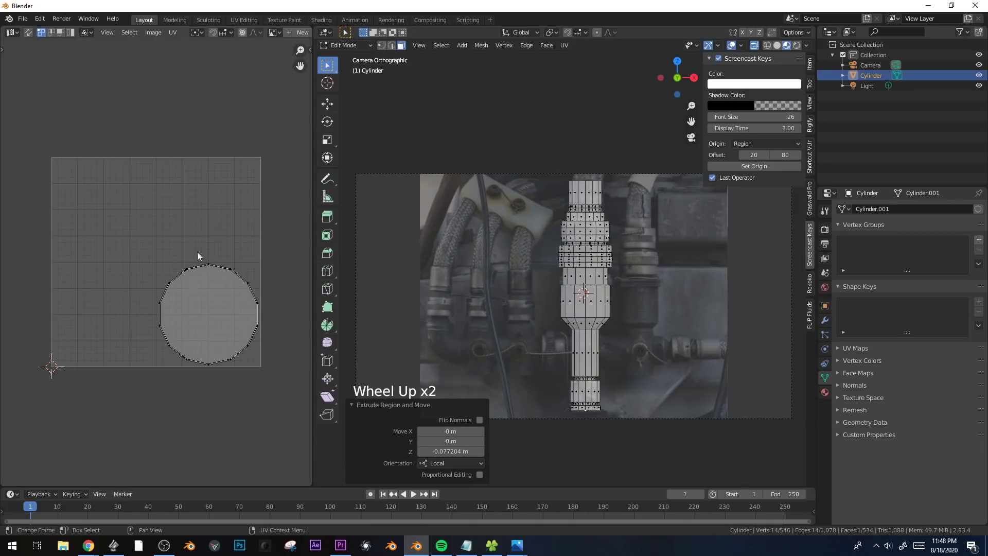
Return to Object Mode and give the cylinder a new material named awerasdfasertawer.
key(Tab)
click(827, 395)
click(912, 252)
click(907, 255)
text(awerasdfasertawer)
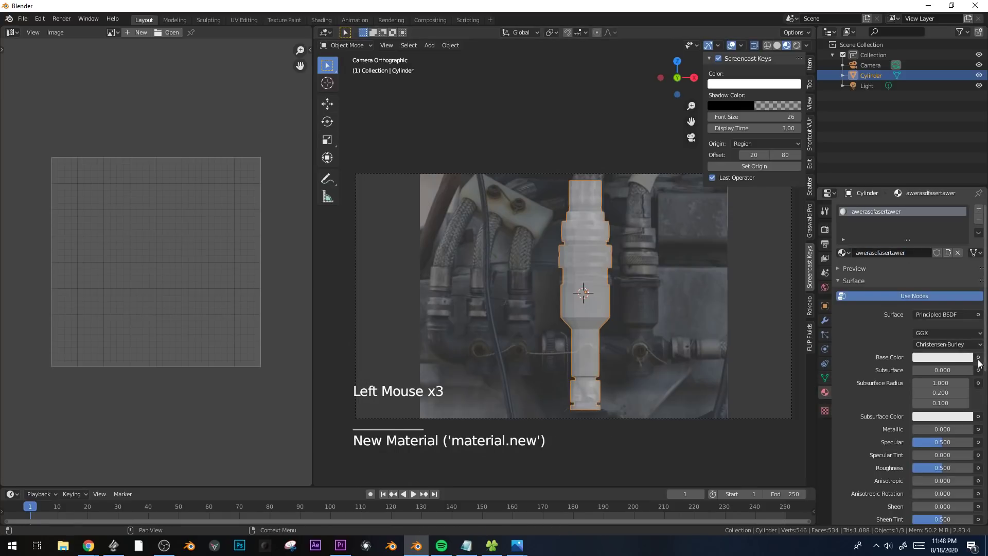
Set the material's base color to an Image Texture using Supergasket.JPG.
click(978, 358)
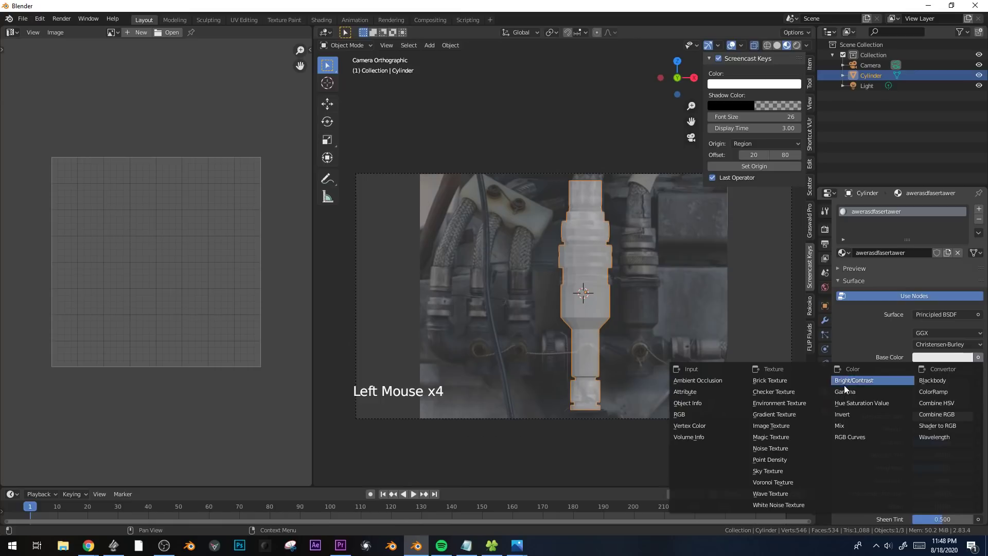
click(767, 425)
click(919, 370)
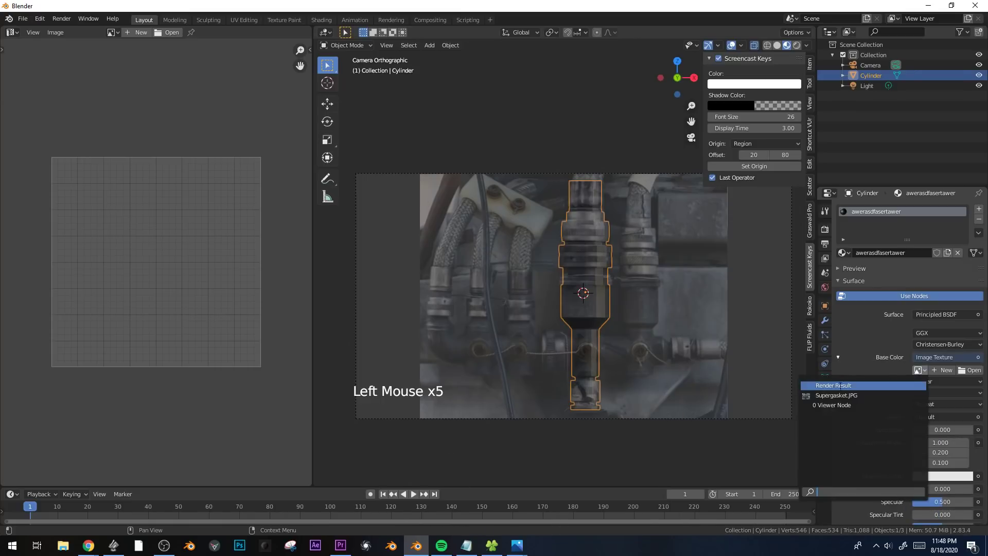
click(827, 395)
Examine from several angles how the photo texture maps onto the fitting, and return to the camera view.
scroll(560, 302, up, 2)
mouse_move(617, 280)
middle_down()
mouse_move(654, 305)
mouse_move(481, 255)
mouse_move(608, 298)
middle_up()
scroll(620, 301, up, 3)
scroll(582, 289, up, 3)
scroll(608, 297, up, 2)
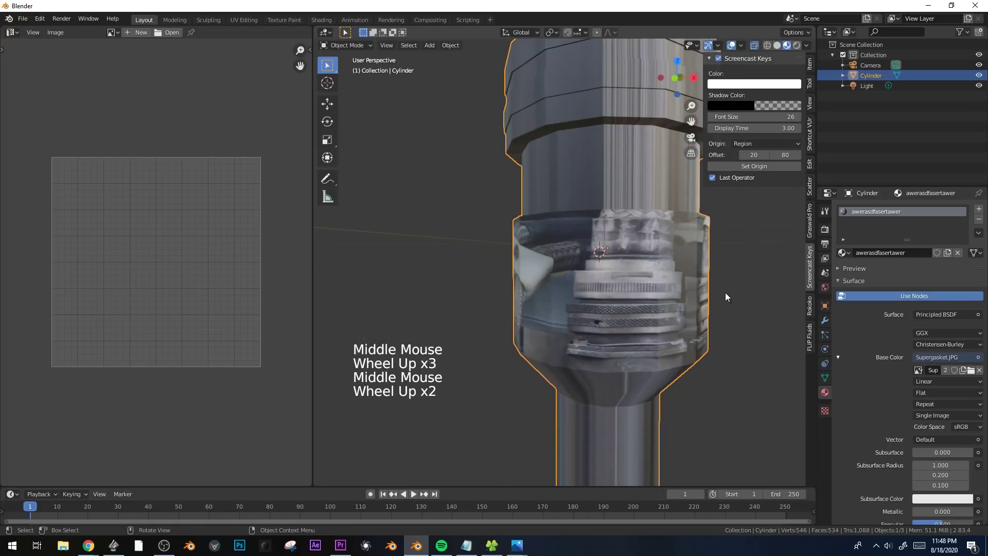
scroll(622, 301, down, 4)
scroll(607, 264, down, 2)
key(KP_0)
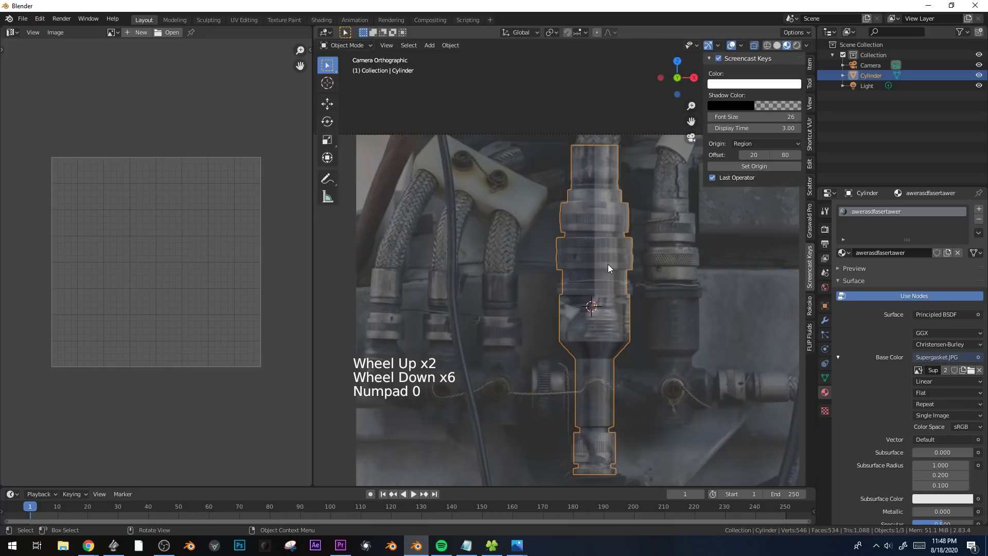
scroll(599, 291, down, 1)
shift+middle_drag(599, 291, 603, 273)
Unwrap the entire mesh in Edit Mode by projecting it from the camera view with Camera Bounds.
key(Tab)
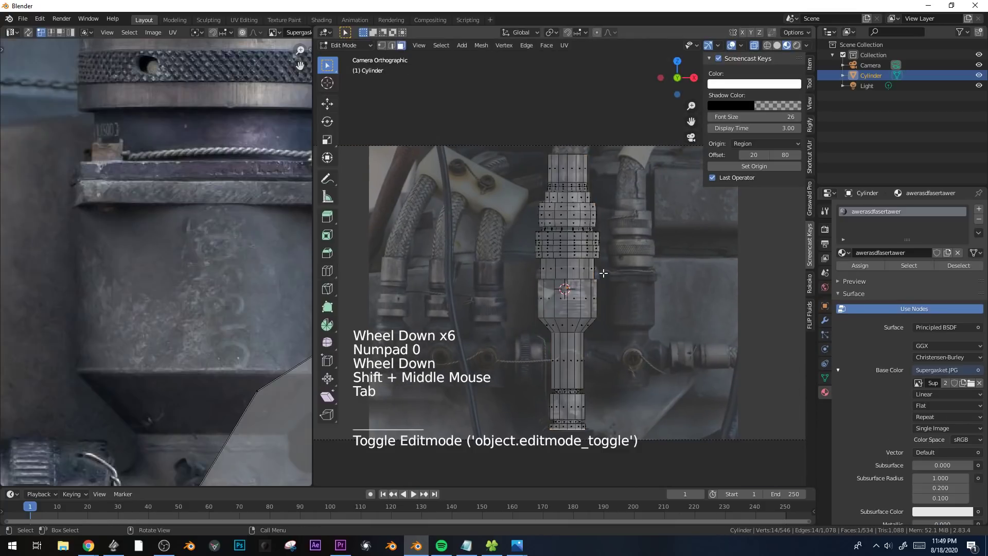
key(a)
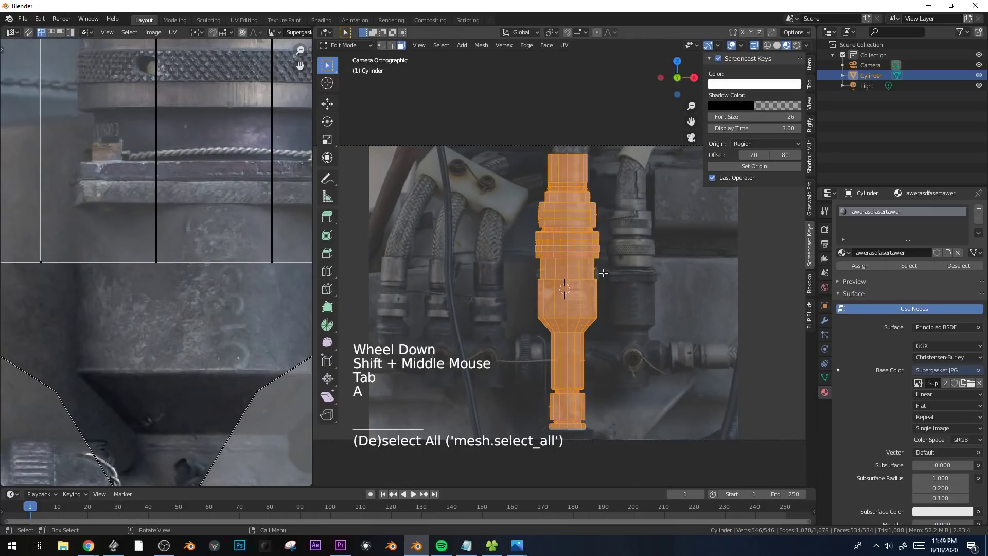
key(u)
click(581, 370)
scroll(193, 303, down, 6)
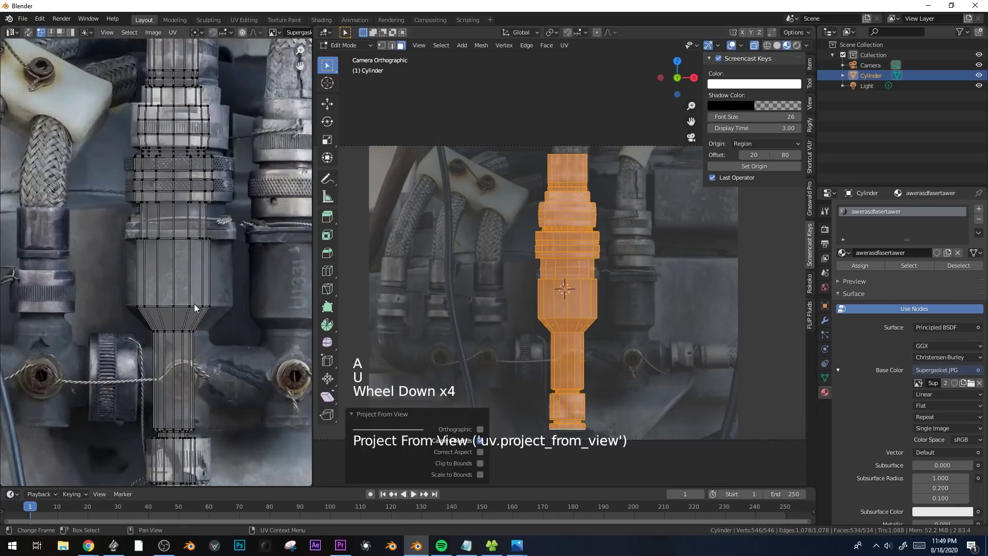
scroll(198, 237, up, 1)
scroll(199, 237, down, 1)
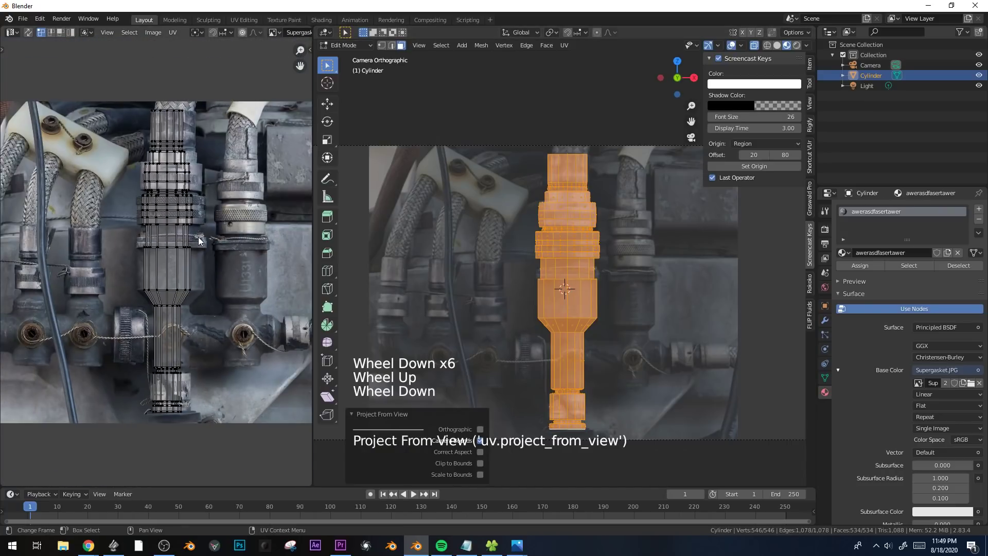
shift+middle_drag(422, 257, 481, 218)
scroll(460, 256, down, 1)
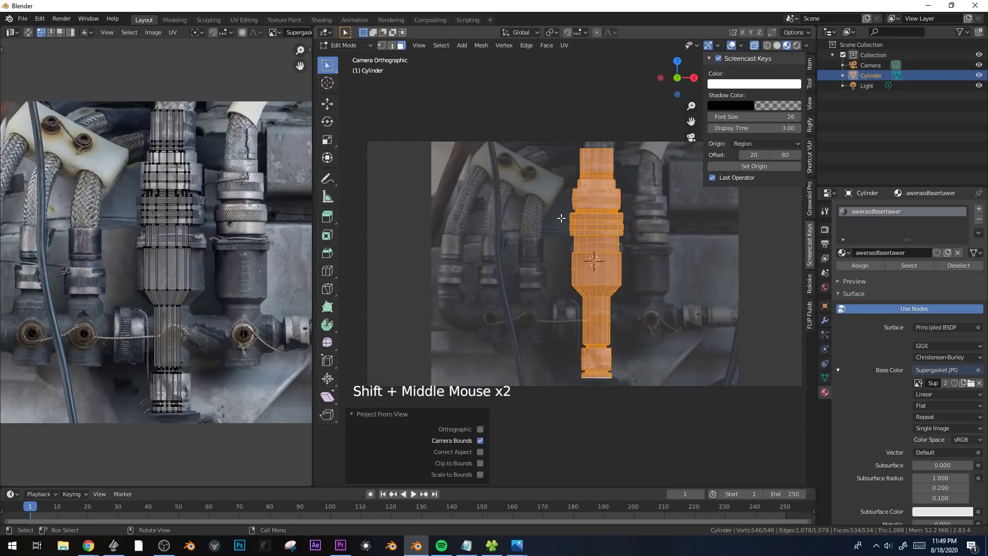
scroll(423, 165, up, 1)
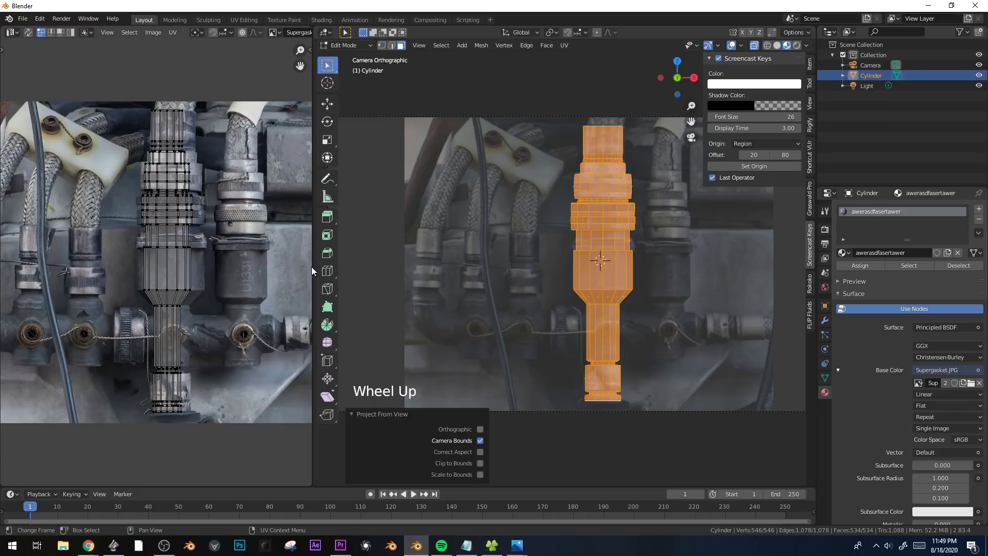
Enlarge the UV Editor, select all the UVs, and scale them slightly to fit the photographed fitting.
drag(312, 266, 507, 247)
key(a)
scroll(344, 185, up, 1)
scroll(343, 184, down, 1)
key(s)
click(410, 158)
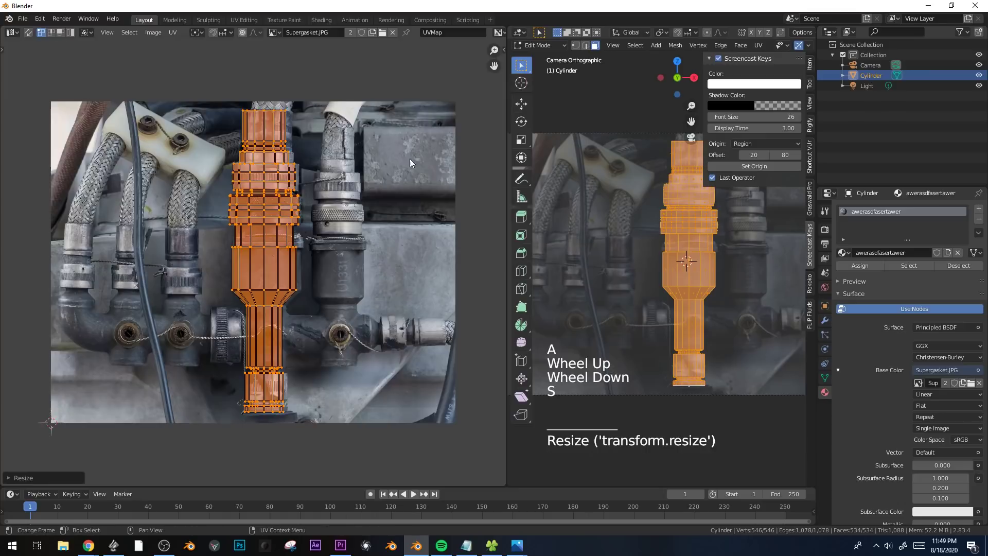
Move the UVs into line with the photographed fitting and widen them along X to about 1.03.
scroll(407, 165, up, 2)
key(g)
click(410, 168)
key(s)
key(x)
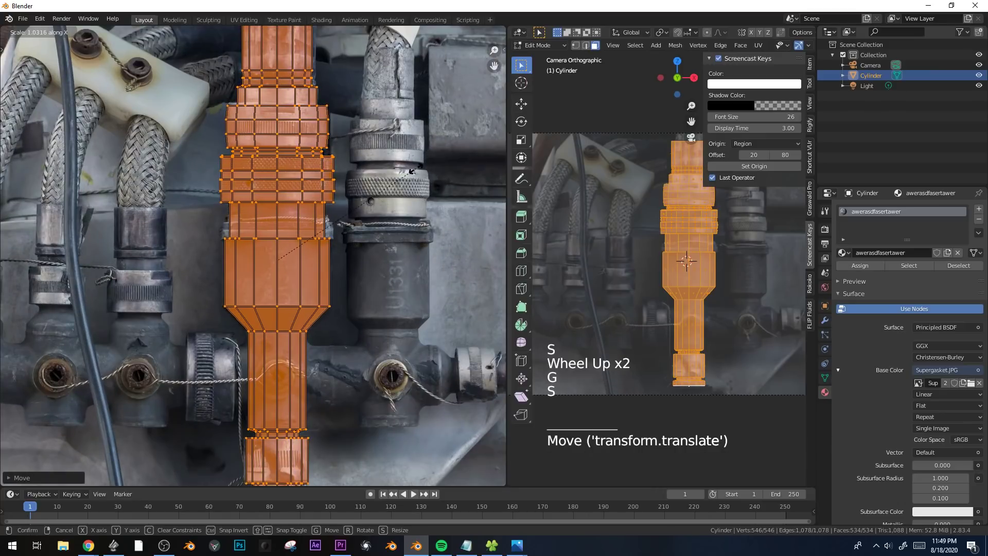
click(415, 170)
scroll(413, 168, down, 1)
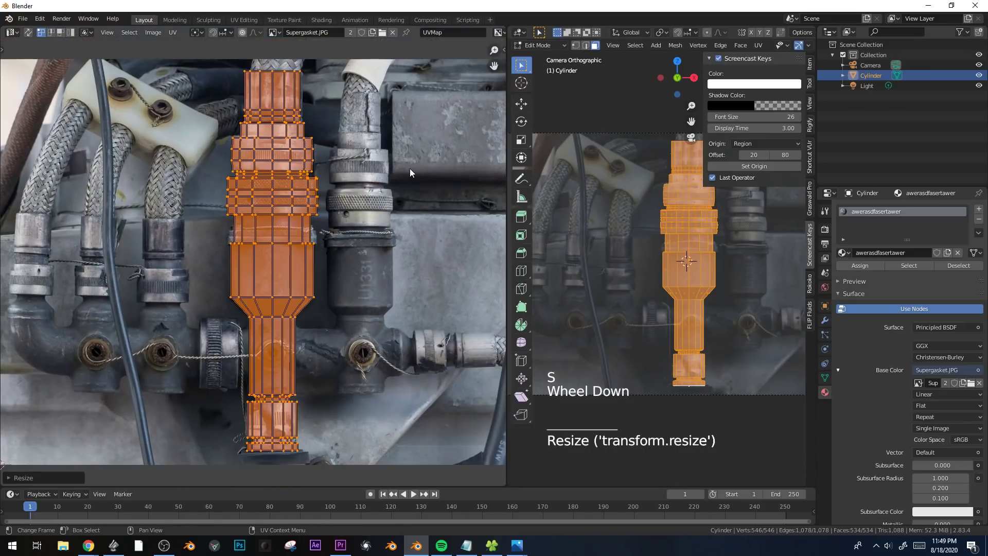
Inspect the projected texture's alignment on the fitting in Object Mode.
key(Tab)
scroll(710, 265, up, 2)
shift+middle_drag(711, 266, 671, 289)
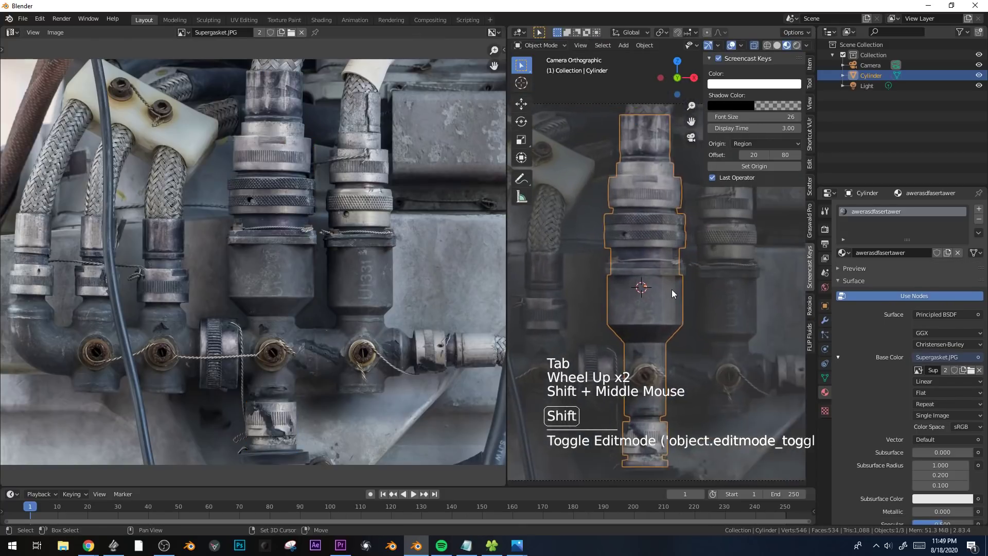
shift+scroll(676, 289, down, 1)
scroll(679, 288, up, 3)
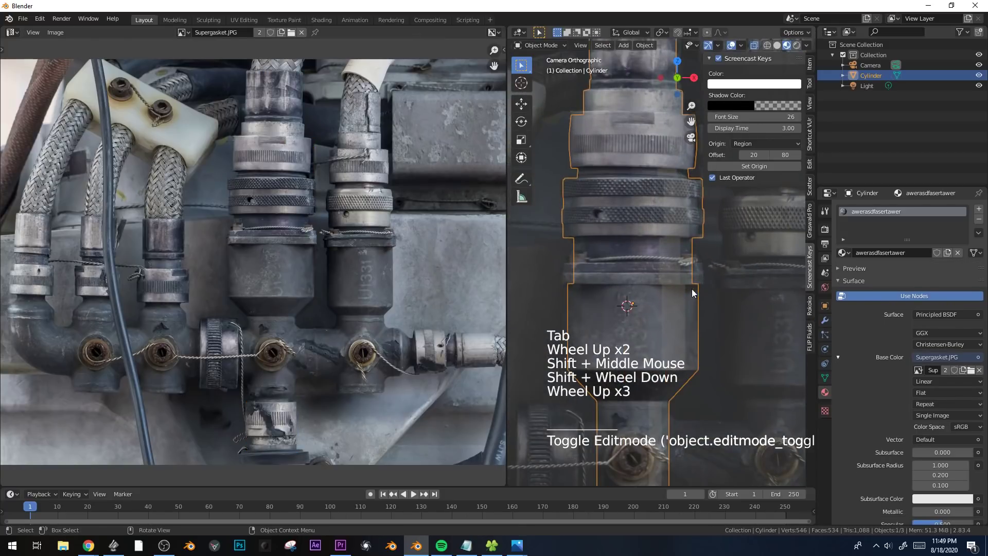
scroll(650, 292, down, 1)
Add a cube inside the fitting's mesh and scale it down toward the fitting's width.
key(Tab)
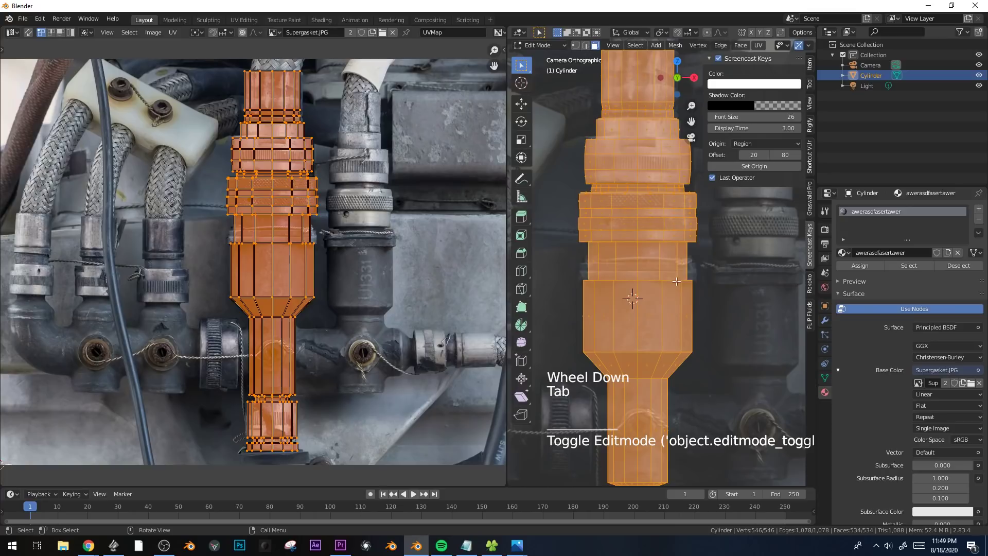
key(shift+a)
click(699, 289)
scroll(699, 289, down, 1)
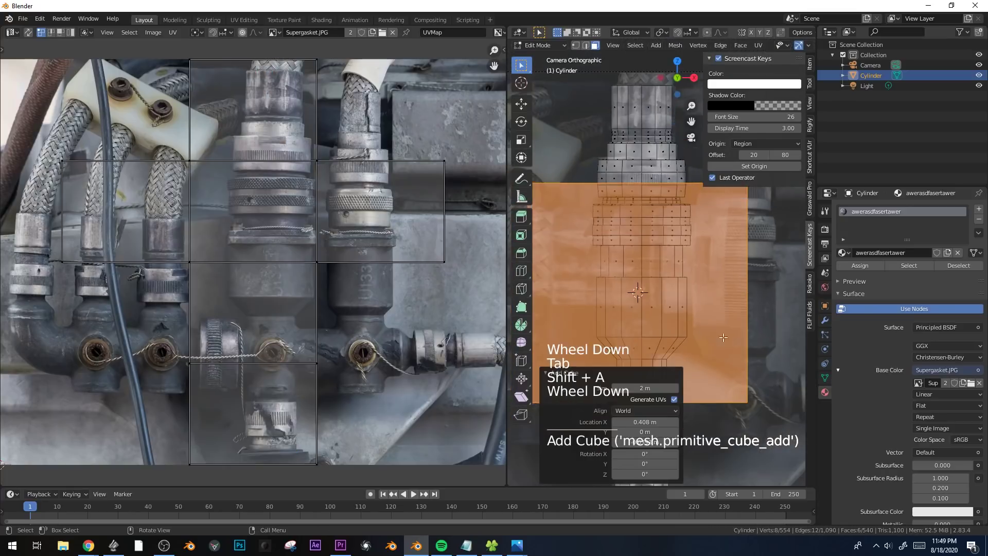
key(s)
click(697, 318)
Refine the cube's size to the flange width and shift it about 0.03 m along X to center it.
key(g)
key(x)
right_click(702, 317)
key(s)
click(706, 317)
key(g)
key(x)
click(710, 318)
Flatten the cube along Z into a thin slab and move it vertically to the flange above the main body.
key(s)
key(z)
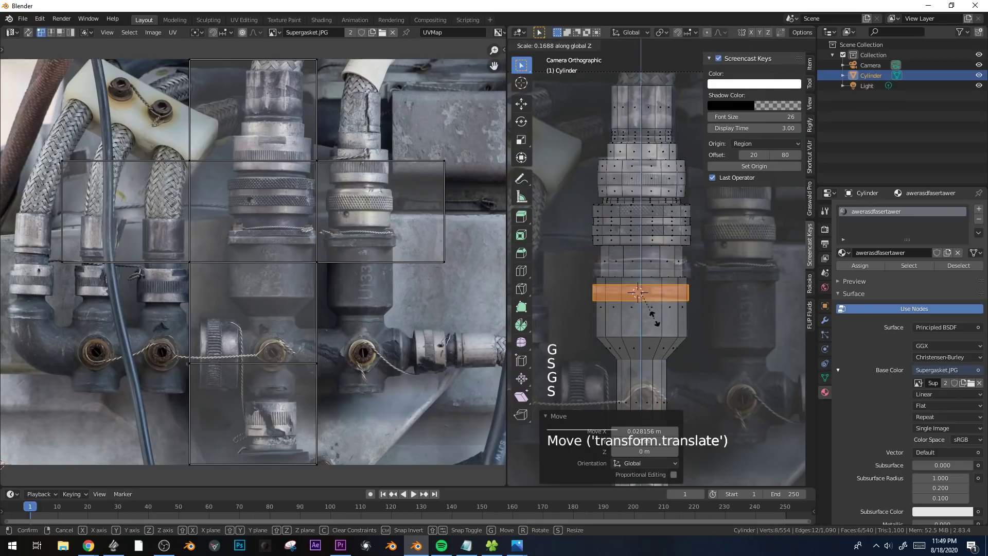
click(700, 330)
scroll(695, 343, up, 3)
key(g)
key(z)
click(696, 343)
Fit the thin slab to the photographed flange, shifting it about 0.014 m along Z and scaling its thickness by about 1.05.
key(s)
click(696, 343)
key(s)
click(698, 345)
key(g)
key(z)
click(697, 344)
key(s)
key(z)
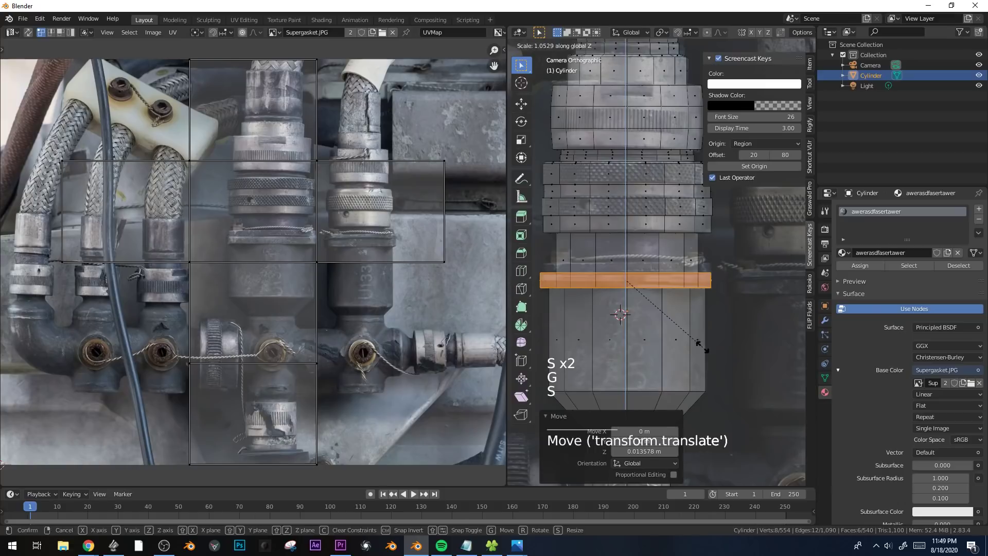
click(701, 346)
Duplicate the slab about 0.062 m upward along Z and scale the copy to 0.96.
shift+middle_drag(691, 332, 726, 350)
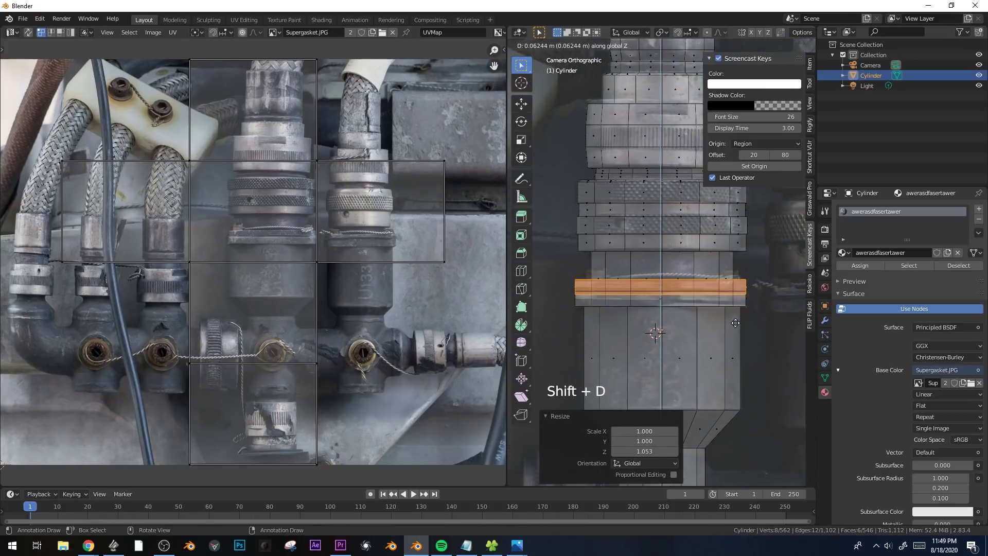
click(734, 323)
key(s)
click(772, 328)
Turn off X-ray display and snap the 3D cursor to the selected upper slab.
key(KP_Decimal)
key(KP_7)
scroll(753, 302, down, 1)
key(alt+z)
middle_drag(754, 303, 731, 269)
scroll(714, 265, down, 1)
scroll(714, 265, down, 1)
key(shift+s)
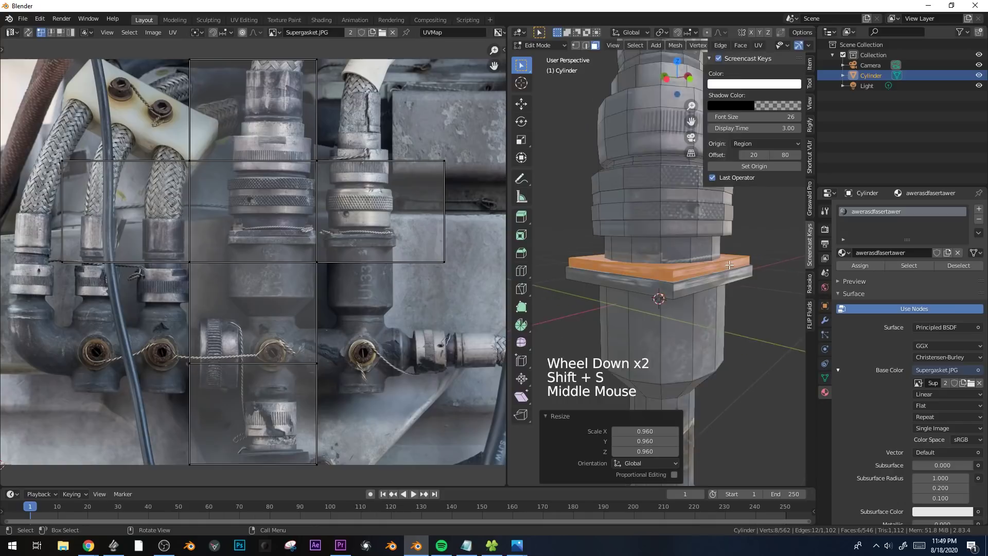
scroll(731, 268, up, 1)
key(shift+s)
click(727, 323)
Snap the 3D cursor to a corner edge of the upper slab and recenter it between two selected edges.
middle_drag(727, 323, 738, 257)
middle_drag(680, 312, 651, 331)
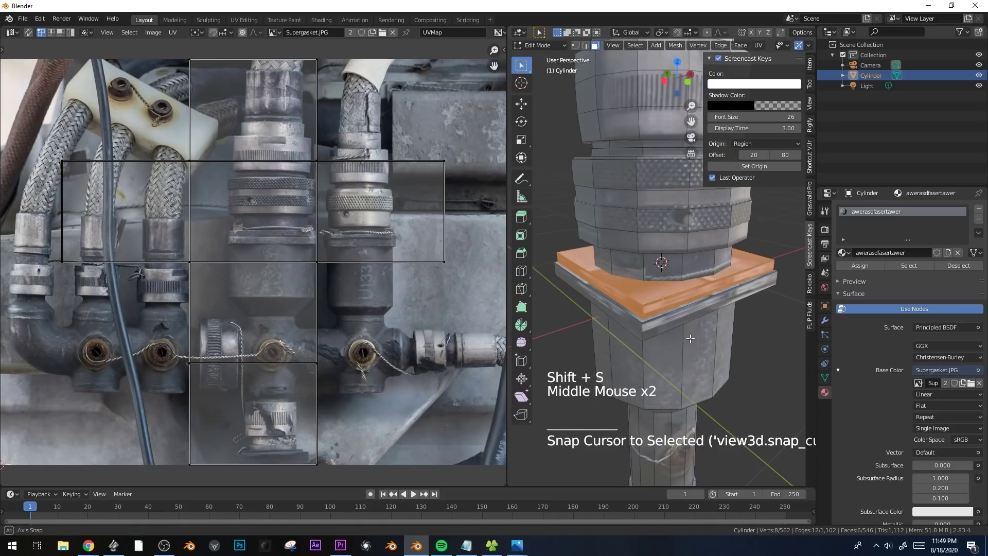
key(2)
click(646, 315)
key(shift+s)
click(715, 397)
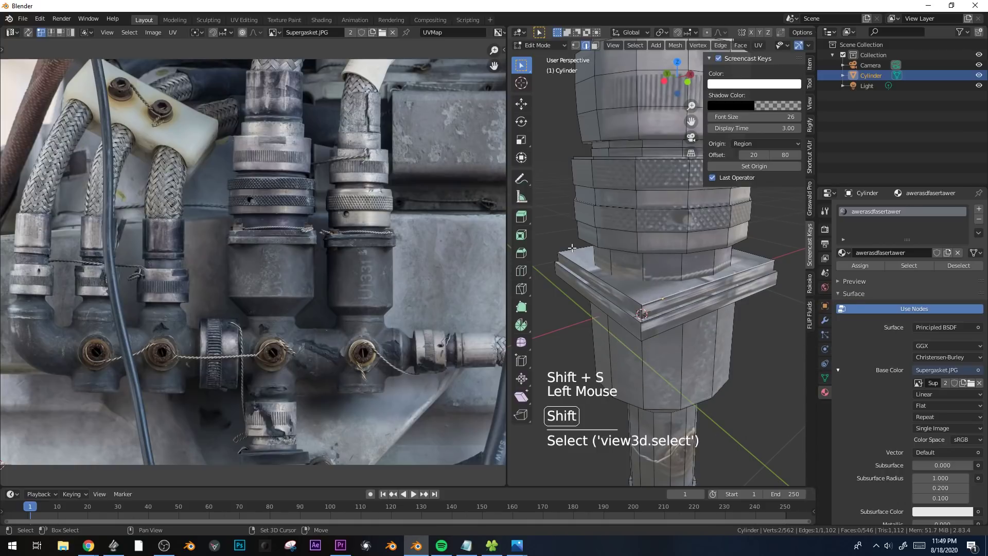
key(shift+s)
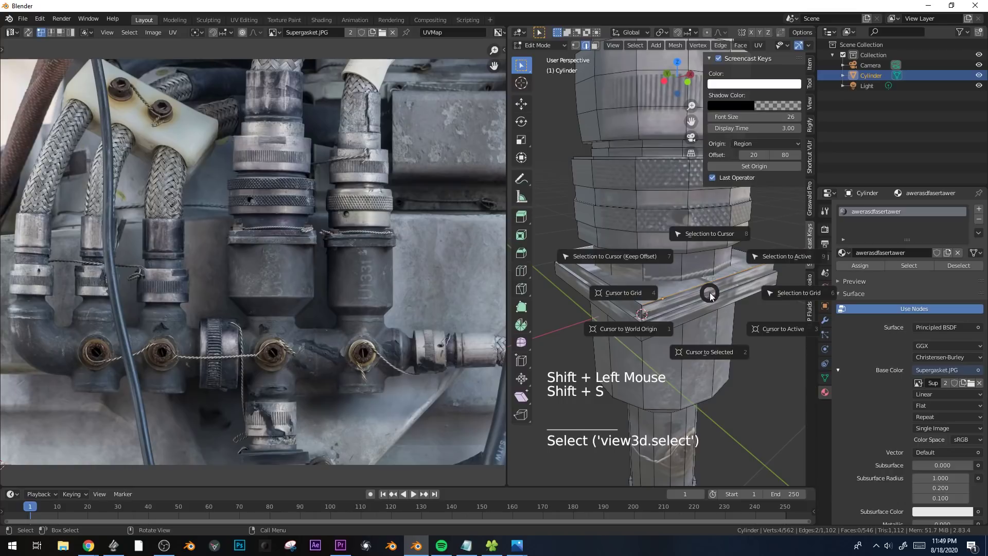
click(713, 343)
Add a 6-sided cylinder at the 3D cursor and scale it to 0.15.
middle_drag(664, 286, 672, 312)
key(shift+a)
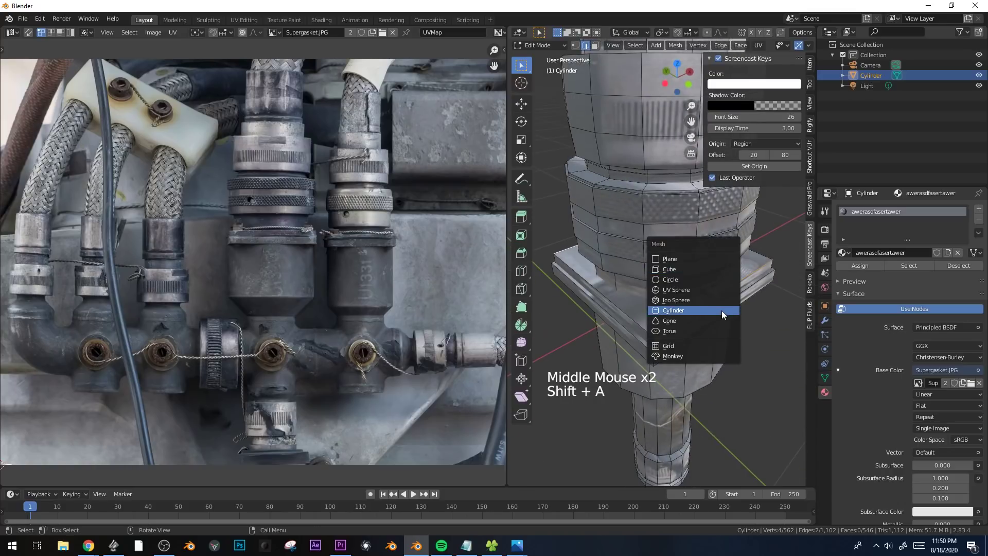
click(722, 310)
text(6)
key(Return)
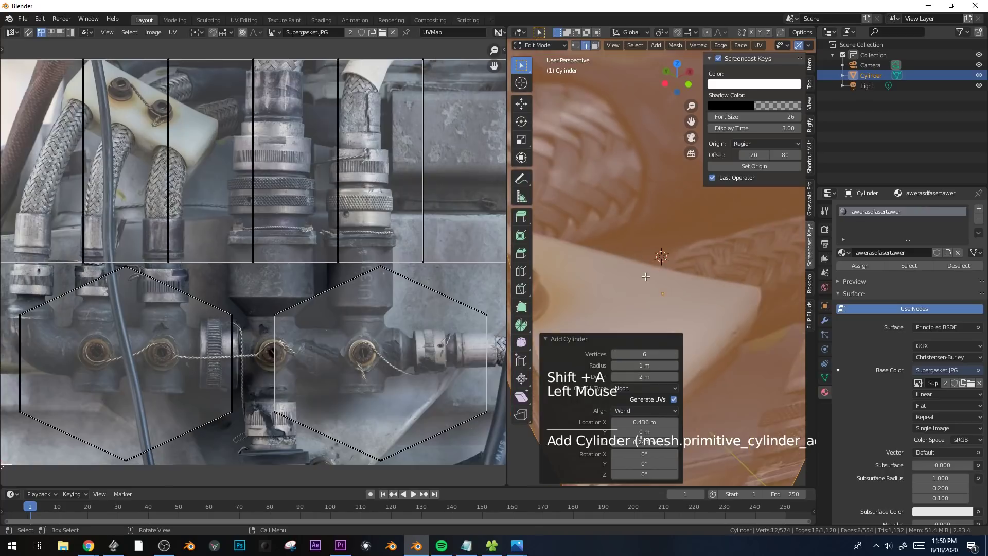
scroll(746, 355, down, 1)
key(s)
click(702, 270)
key(g)
key(x)
right_click(751, 331)
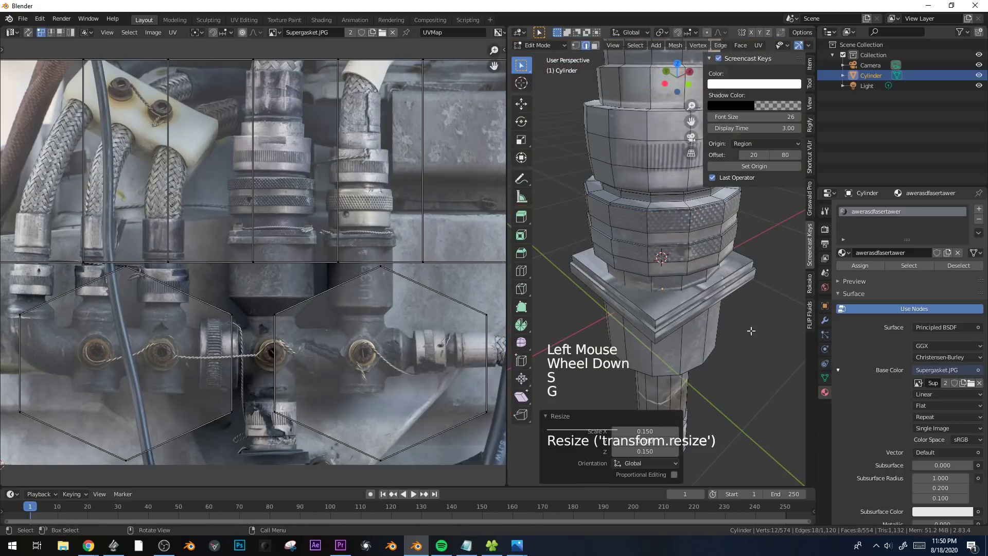
Move the hexagonal cylinder along Y and X toward a flange corner and scale it by 0.43 to bolt-head size.
key(g)
key(y)
click(703, 278)
key(g)
key(x)
click(661, 302)
key(s)
click(712, 315)
Shift the bolt head about 0.09 m along negative Y and fine-tune its position on the flange corner.
key(g)
key(x)
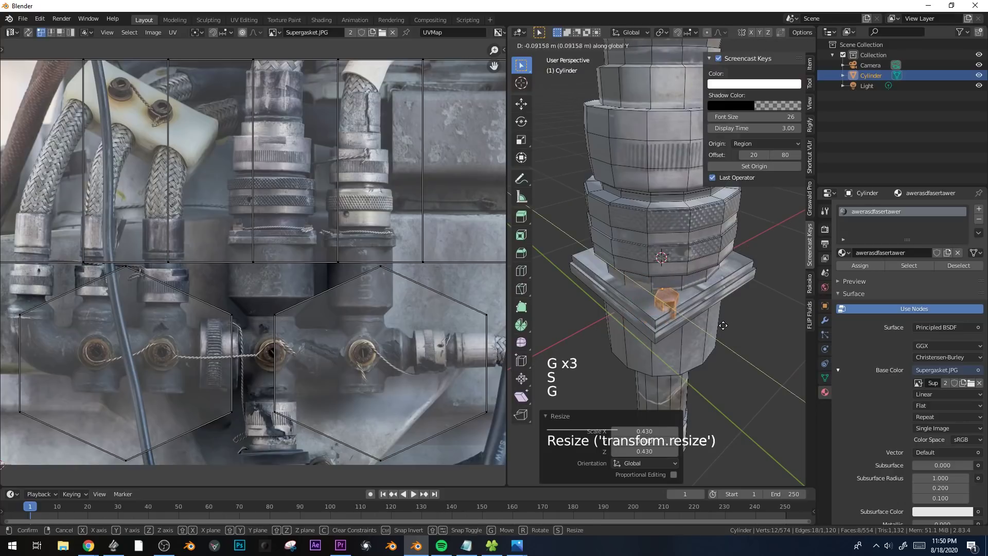
click(723, 326)
key(g)
click(717, 326)
key(g)
click(710, 329)
Duplicate the bolt head along X to the adjacent flange corner.
key(shift+d)
key(x)
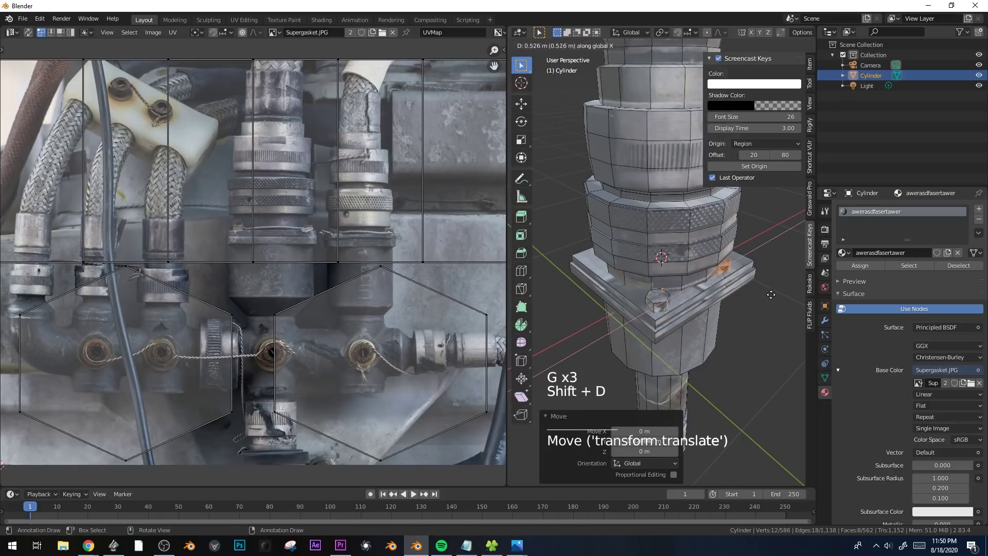
click(789, 292)
Select both bolt heads and duplicate them along Y onto the two opposite flange corners.
shift+click(657, 301)
key(ctrl+l)
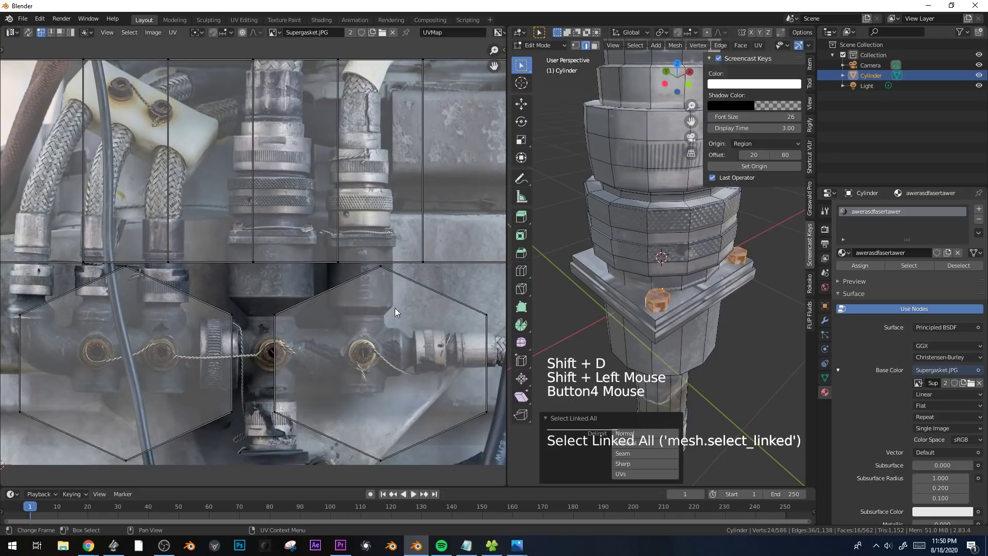
scroll(260, 224, up, 3)
middle_drag(643, 232, 701, 312)
key(shift+d)
key(y)
click(680, 239)
key(g)
right_click(720, 257)
key(g)
click(719, 257)
Bevel the vertical corner edges of both flange slabs with 6 segments.
key(2)
ctrl+alt+click(701, 331)
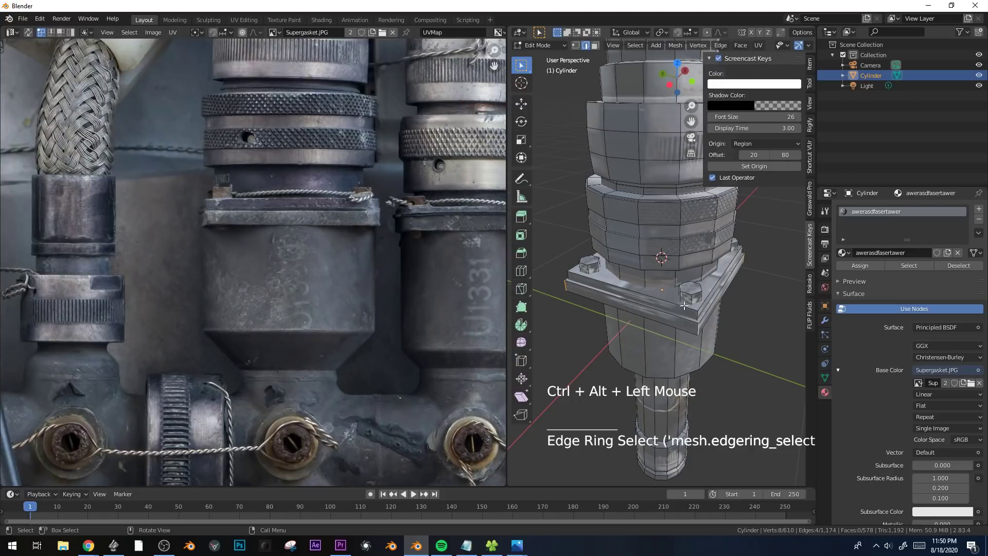
middle_drag(684, 305, 759, 258)
middle_drag(620, 312, 654, 313)
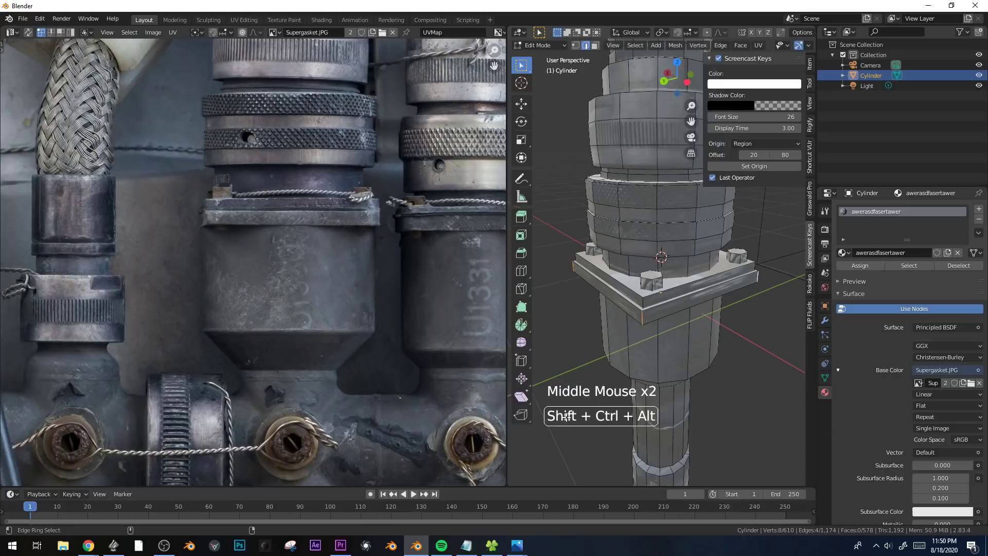
middle_drag(643, 303, 748, 370)
key(ctrl+b)
click(751, 380)
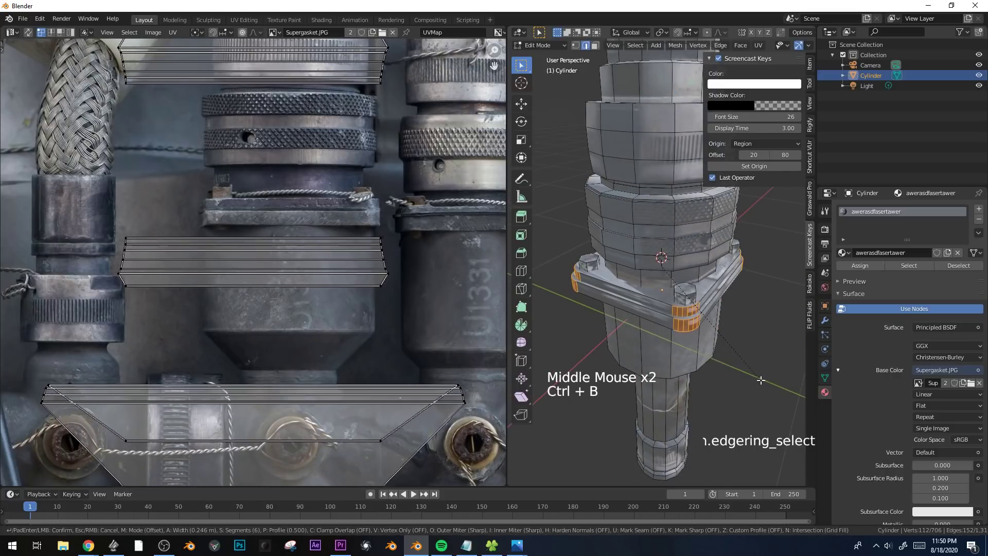
Select the entire fitting mesh, including the flange slabs and bolt heads, in the front view.
scroll(761, 380, down, 3)
key(ctrl+l)
key(KP_1)
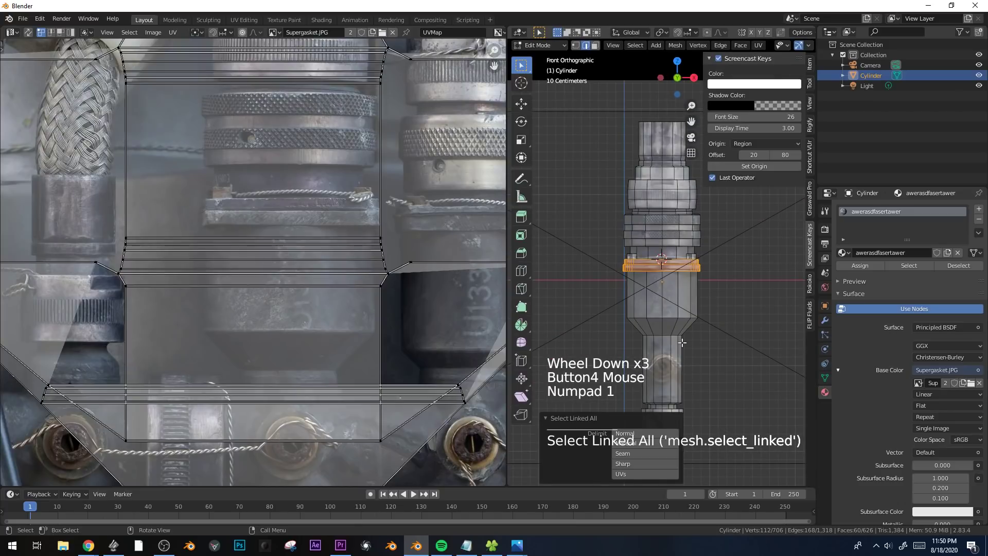
scroll(276, 327, down, 4)
scroll(276, 327, up, 3)
key(a)
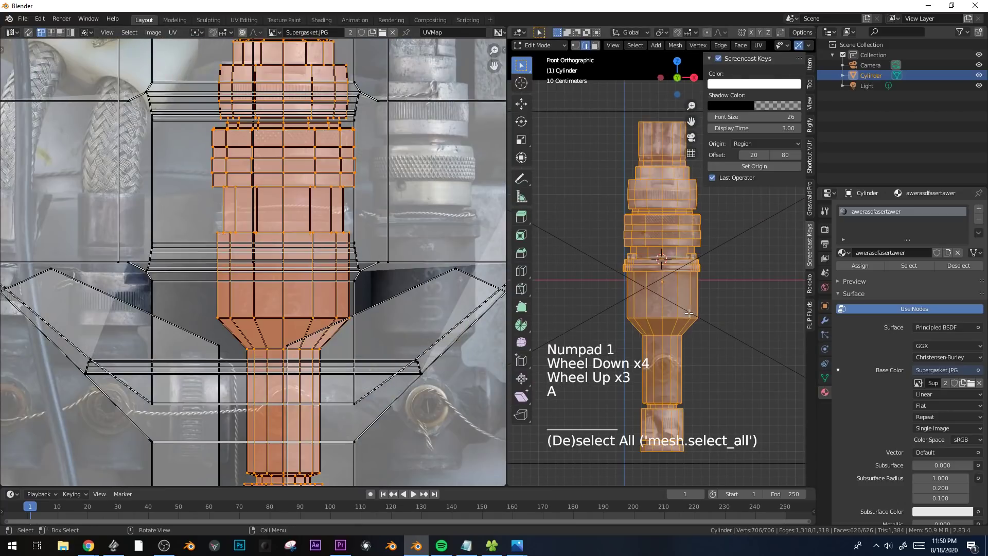
Try projecting the mesh's UVs from the front view and rescaling them over the photo.
key(u)
click(688, 313)
scroll(374, 288, down, 3)
key(a)
key(s)
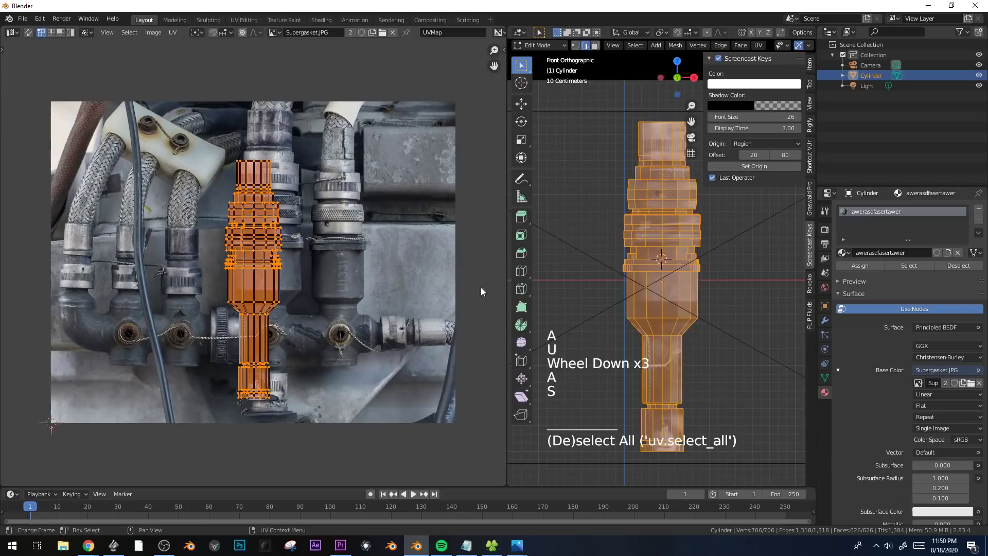
scroll(668, 296, down, 4)
Project the entire mesh's UVs from the camera view.
key(Tab)
key(KP_0)
scroll(674, 295, down, 5)
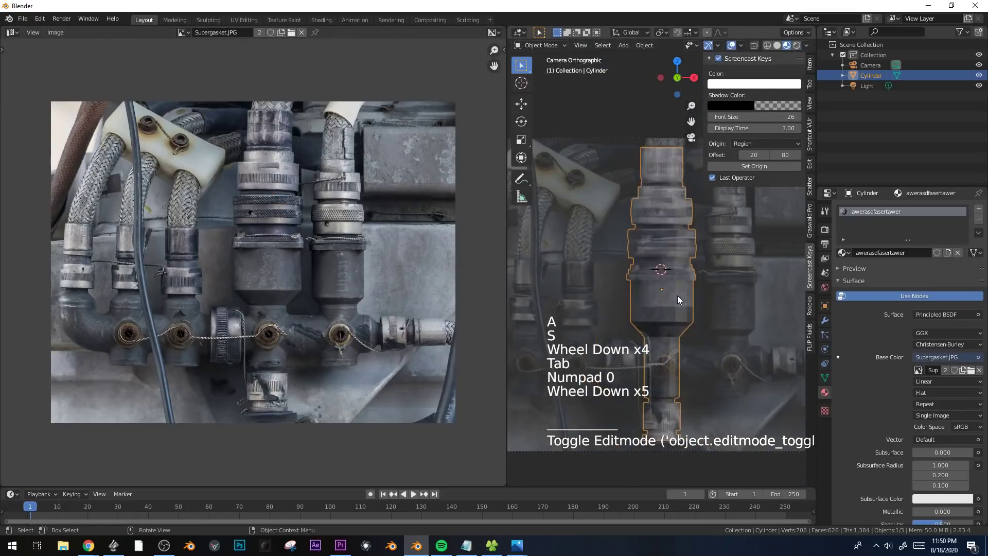
key(Tab)
key(u)
click(678, 296)
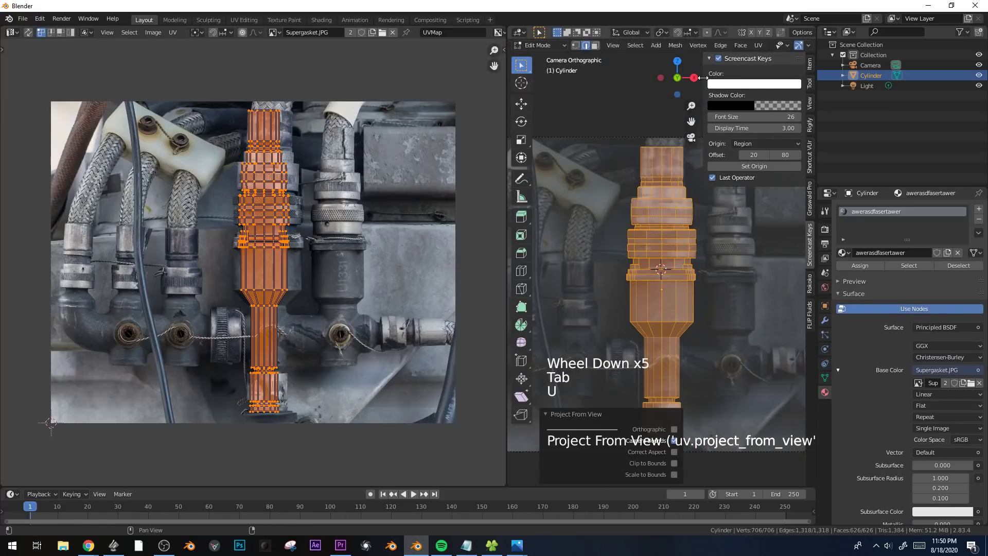
Hide the 3D viewport's sidebar and widen the projected UVs along X toward the photographed fitting's width.
drag(702, 78, 803, 78)
key(s)
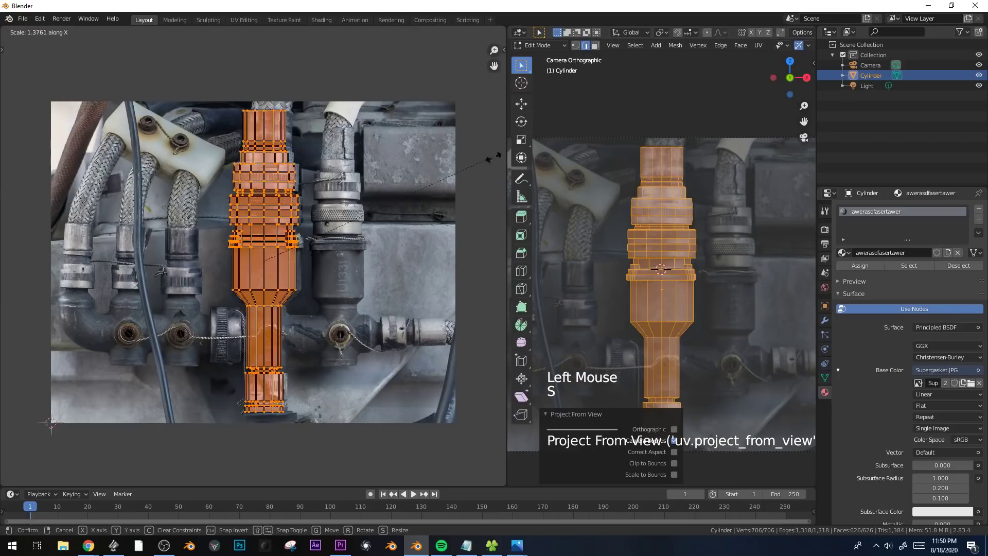
click(302, 133)
key(s)
key(x)
click(221, 208)
Move the UVs over the photographed fitting and refine their width along X.
scroll(221, 203, up, 2)
key(g)
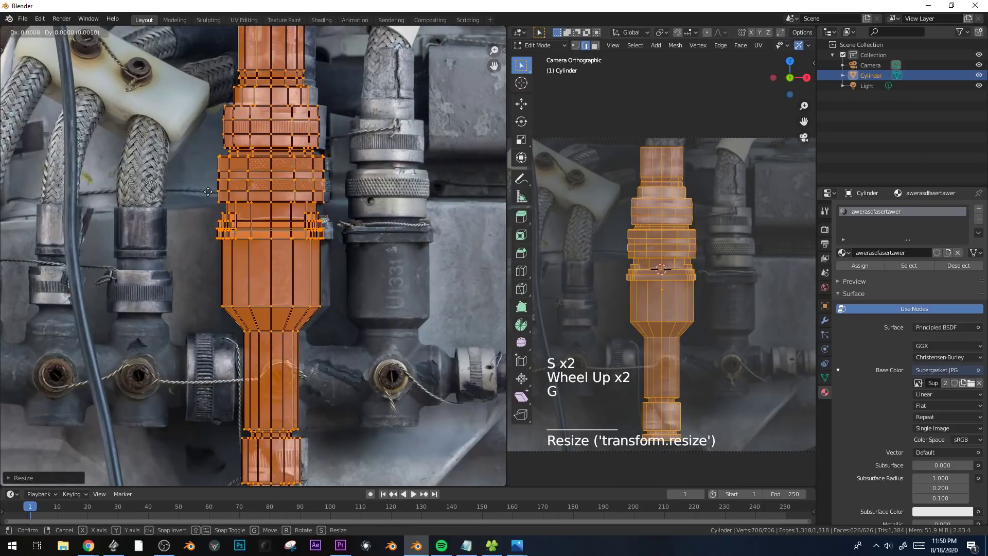
click(235, 189)
key(s)
key(x)
Return to Object Mode and shade the fitting smooth.
key(Tab)
scroll(679, 292, down, 1)
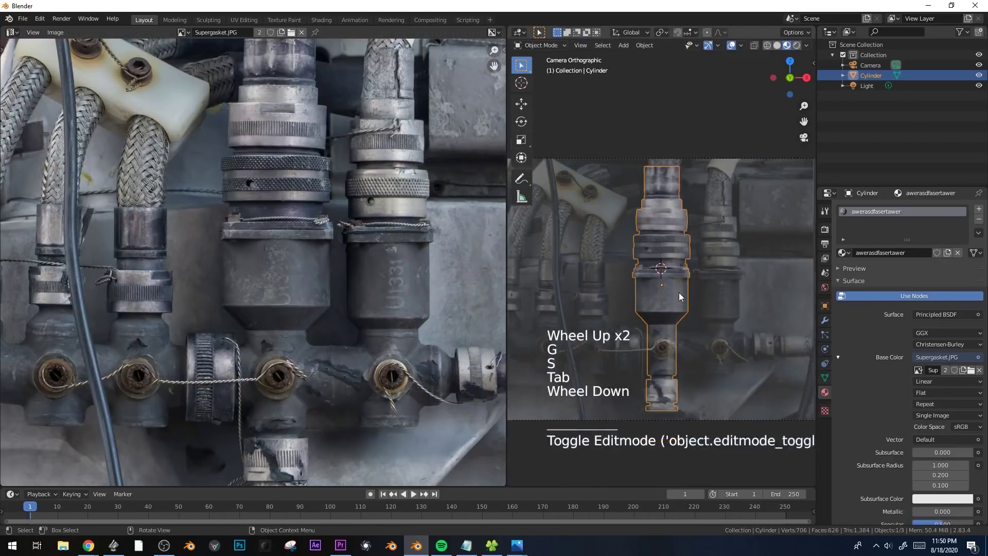
middle_drag(679, 293, 687, 304)
scroll(676, 303, up, 3)
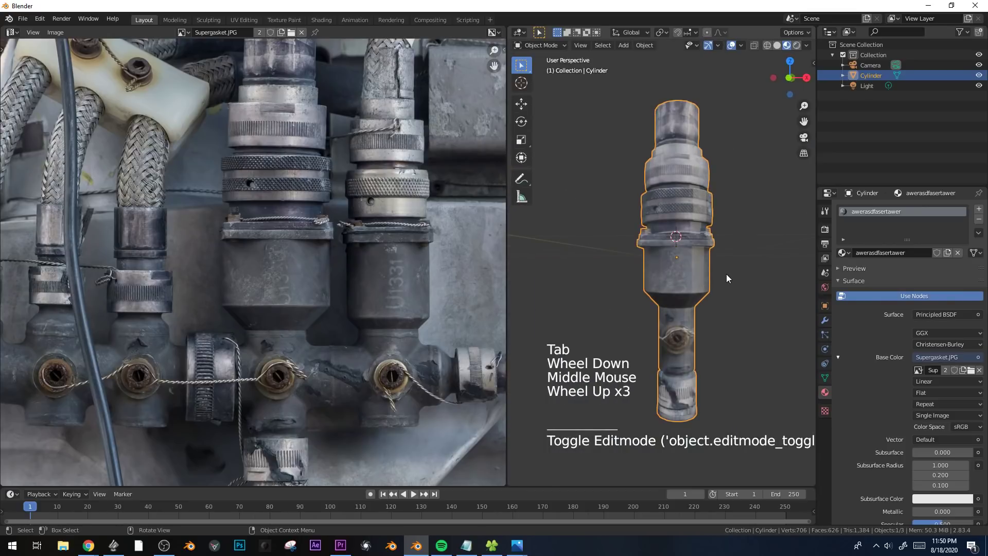
middle_drag(727, 270, 520, 271)
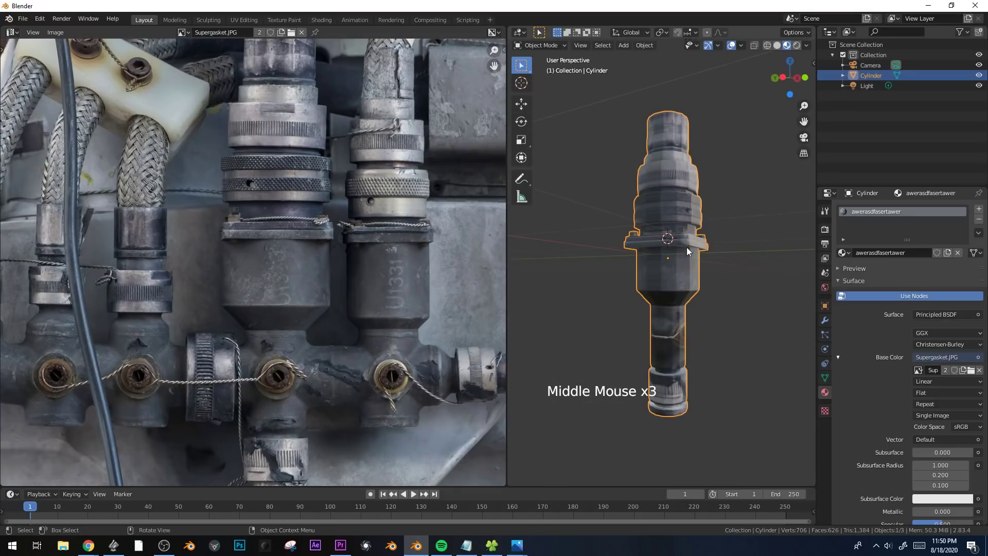
scroll(663, 212, up, 1)
right_click(680, 197)
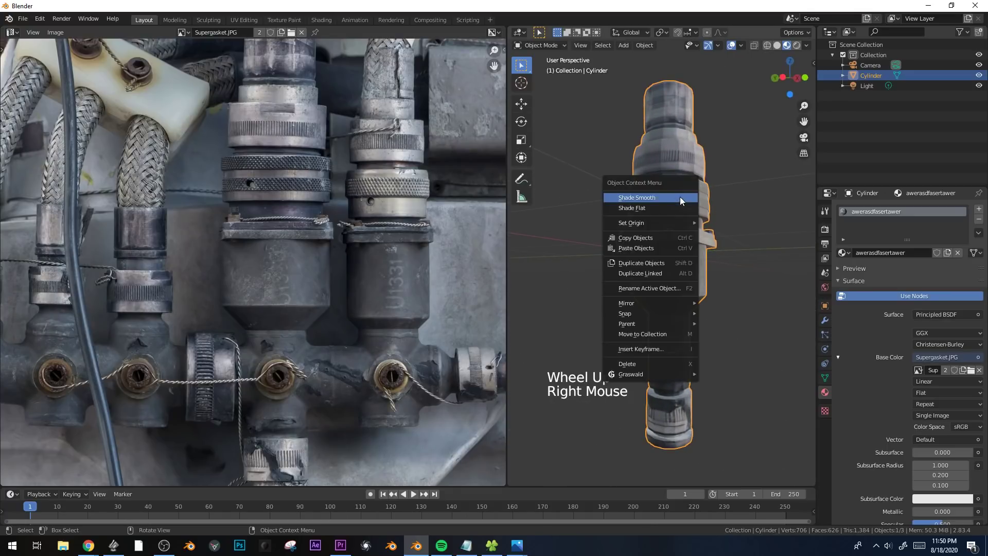
click(680, 196)
Enable Auto Smooth in the fitting's normals settings with an angle of 27.2°.
mouse_move(681, 201)
middle_down()
mouse_move(677, 251)
mouse_move(666, 205)
middle_up()
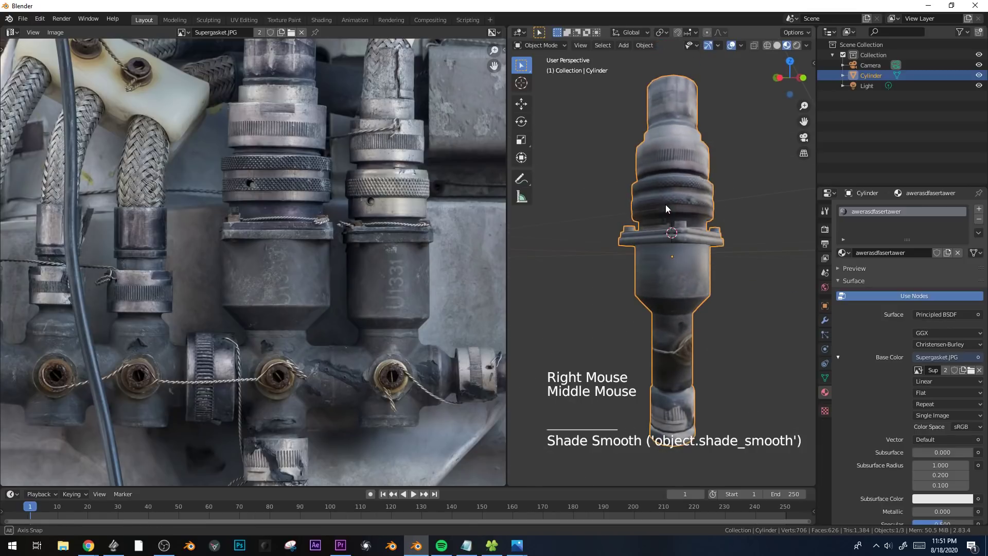
click(825, 377)
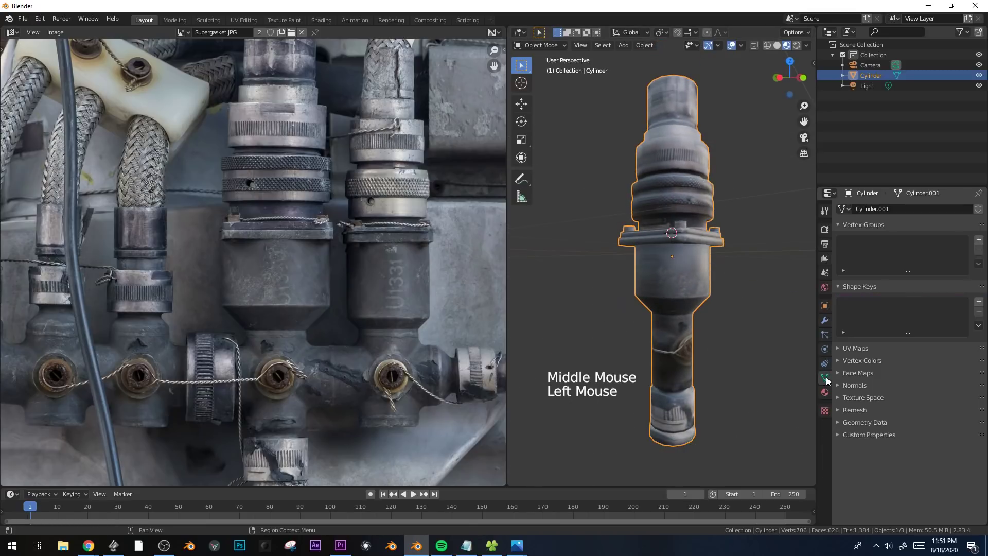
click(838, 385)
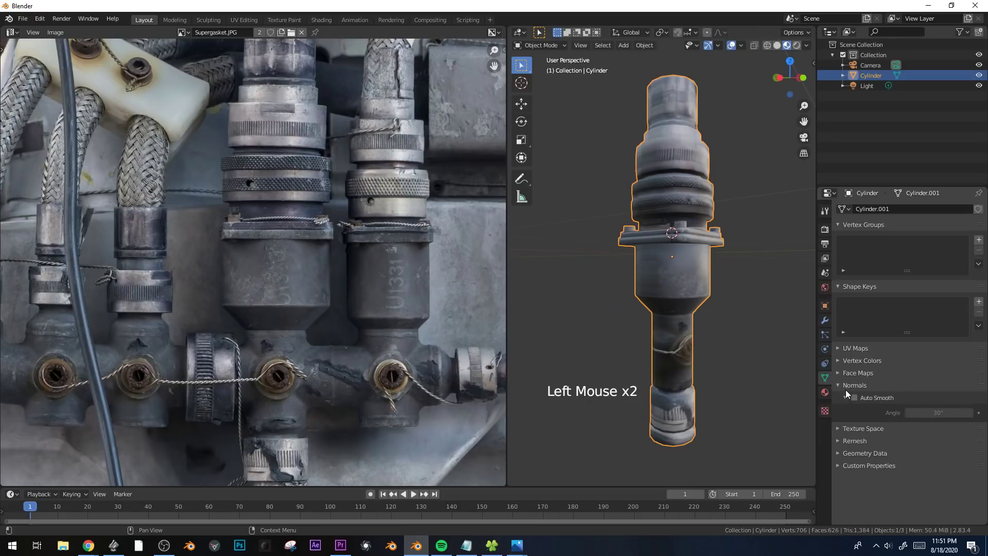
click(855, 398)
middle_drag(659, 312, 639, 279)
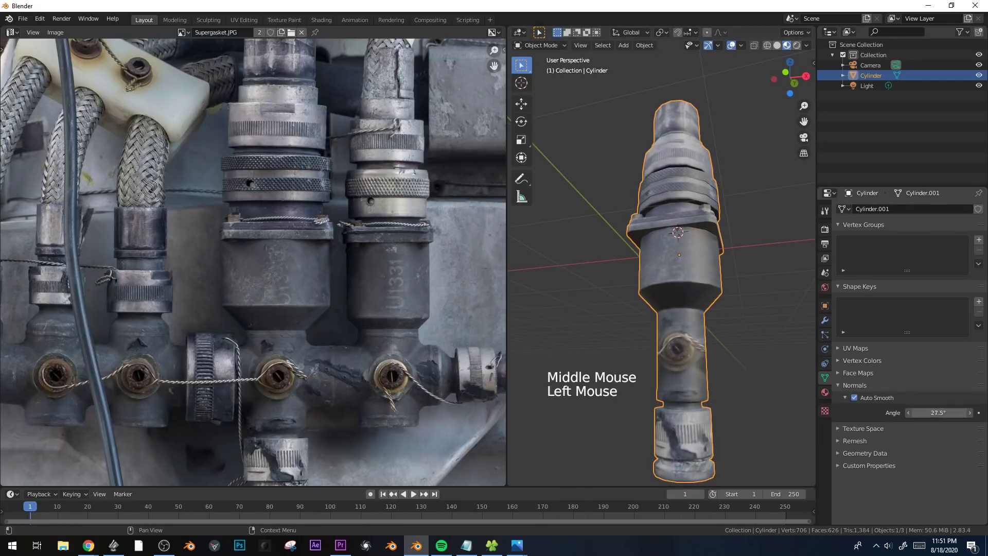
middle_drag(693, 276, 683, 239)
scroll(724, 323, down, 3)
scroll(690, 291, up, 3)
scroll(666, 279, up, 2)
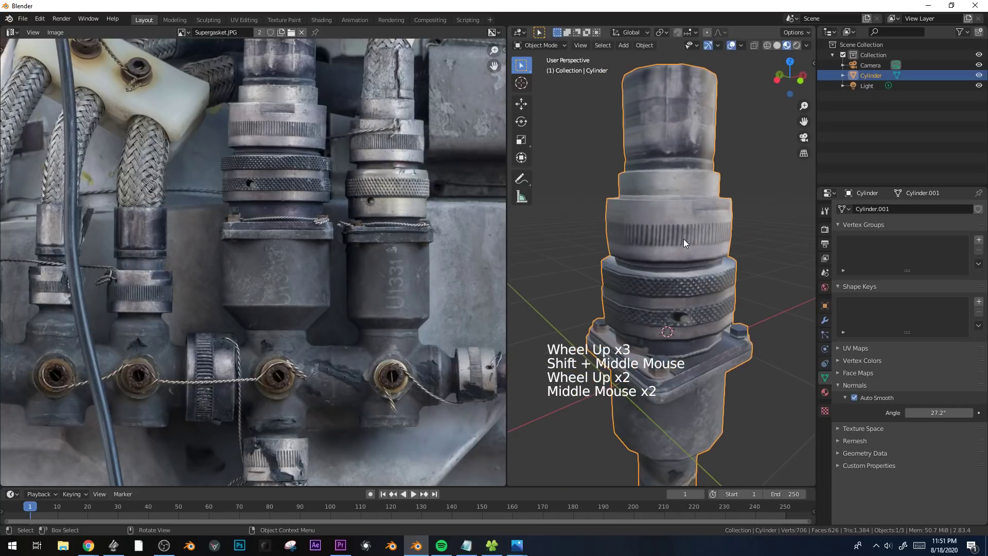
Select the knurled collar's face loop in Edit Mode and extend the selection to all geometry linked to it.
key(KP_1)
key(Tab)
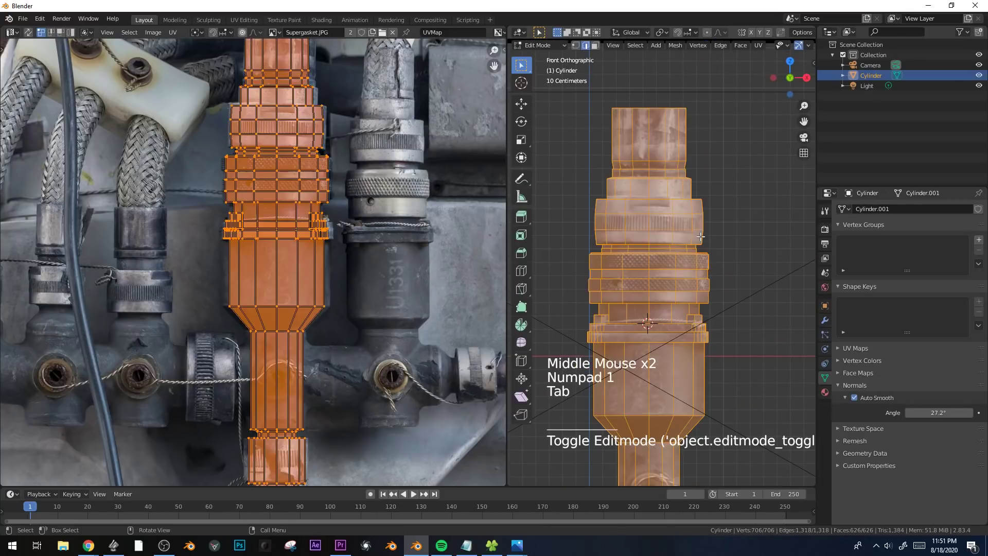
key(3)
alt+click(652, 222)
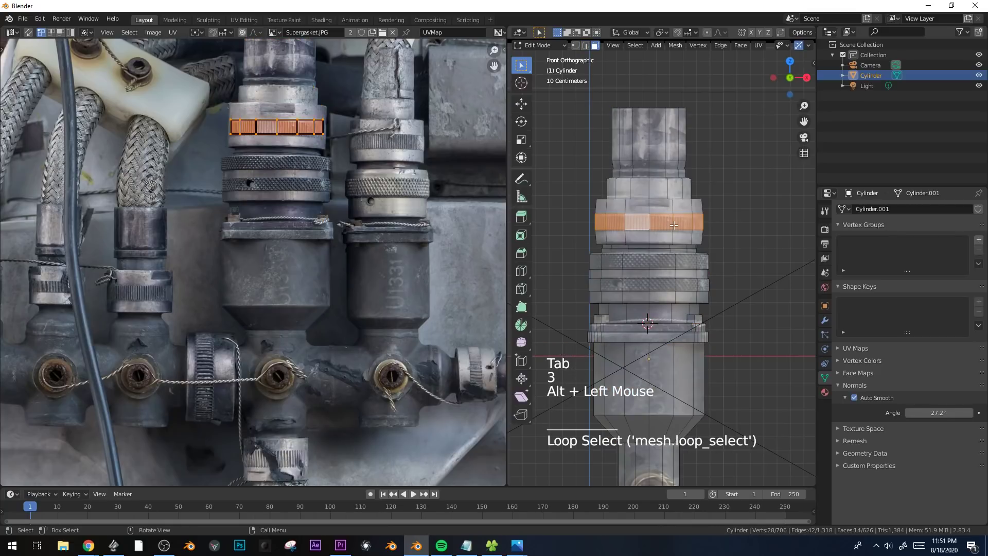
key(ctrl+l)
shift+middle_drag(380, 262, 356, 245)
scroll(388, 271, up, 3)
scroll(356, 246, up, 2)
shift+middle_drag(418, 234, 388, 229)
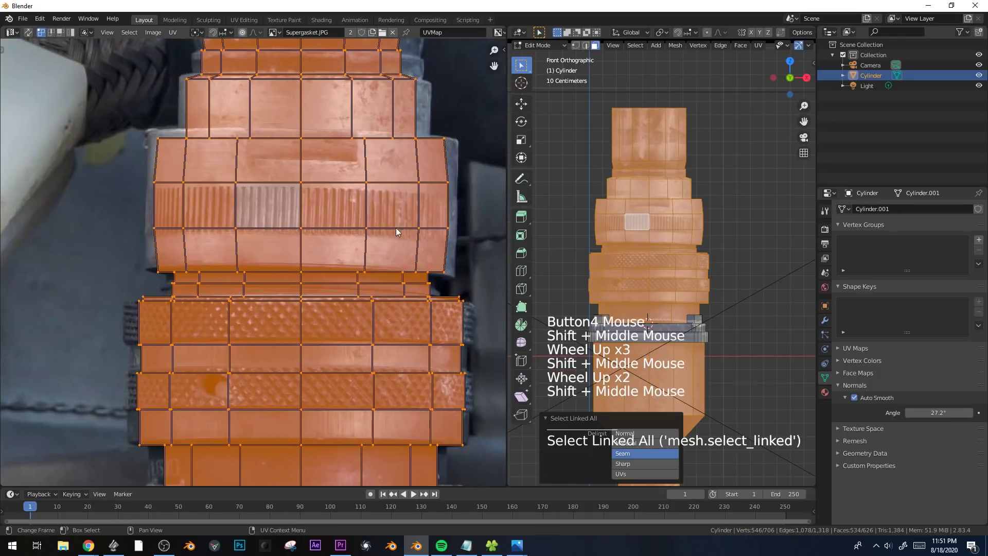
Clear the UV selection and check the collar's texture alignment in Object Mode.
key(alt+a)
key(Tab)
middle_drag(674, 243, 624, 227)
key(Tab)
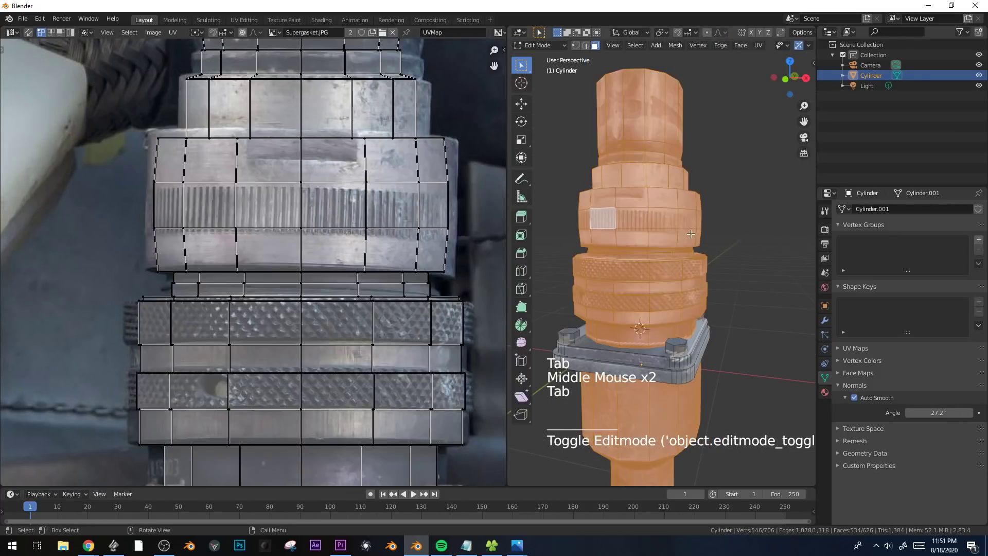
Reposition the UV vertices along the ribbed band's lower edge one by one so they follow the curved rib edge in the photo.
click(149, 235)
key(g)
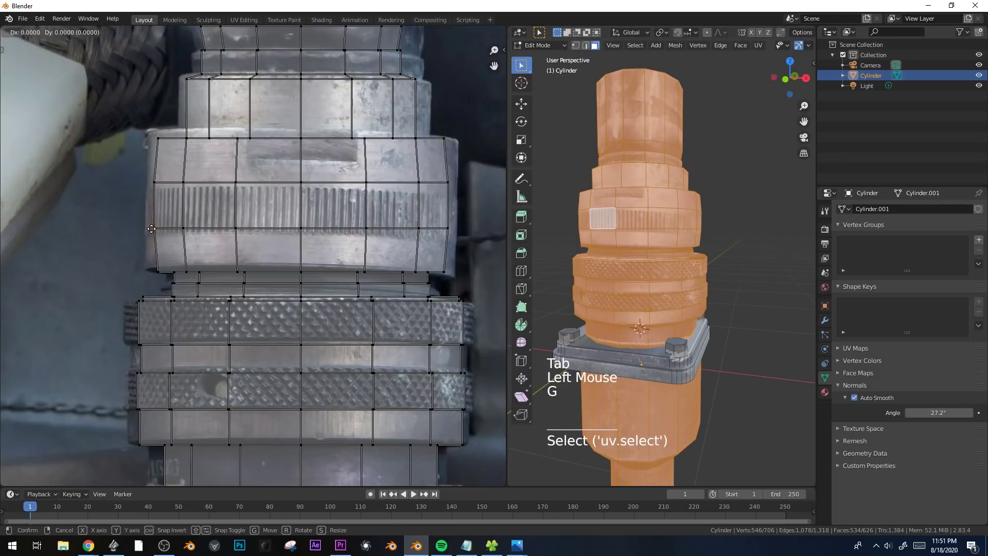
key(b)
key(g)
drag(147, 214, 452, 234)
click(165, 243)
key(alt+a)
key(b)
key(g)
click(196, 241)
key(alt+a)
key(b)
key(g)
click(247, 237)
key(alt+a)
key(b)
key(g)
click(310, 239)
key(alt+a)
key(b)
key(g)
click(371, 239)
key(alt+a)
key(b)
key(g)
click(424, 248)
key(alt+a)
key(b)
key(g)
click(452, 227)
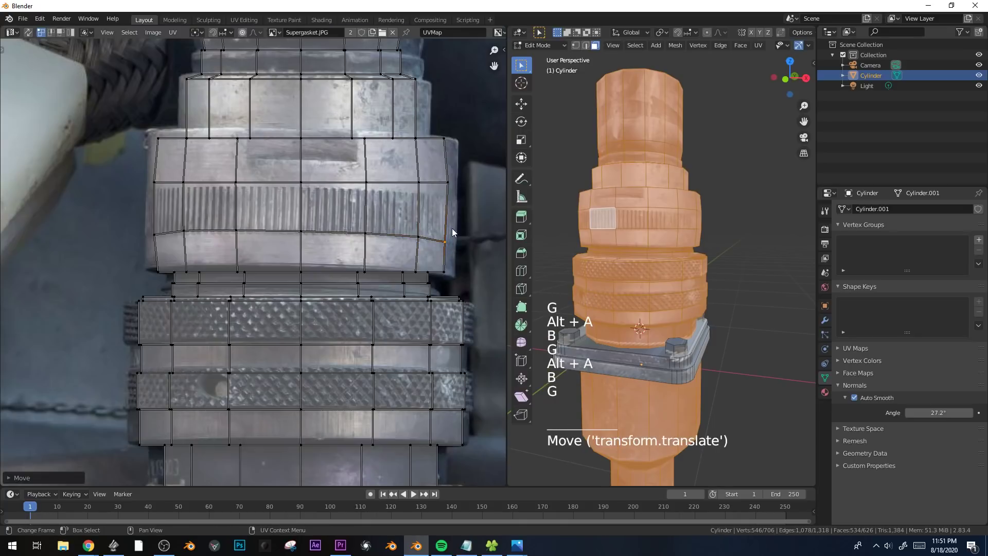
key(Tab)
key(Tab)
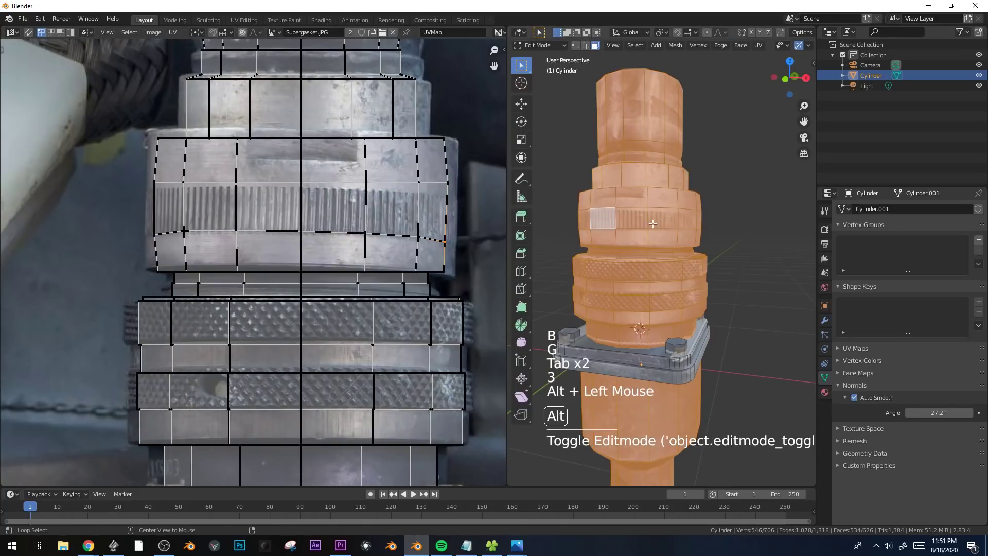
Select only the ribbed band's face loop and unwrap it with Cylinder Projection from the front view.
alt+click(649, 222)
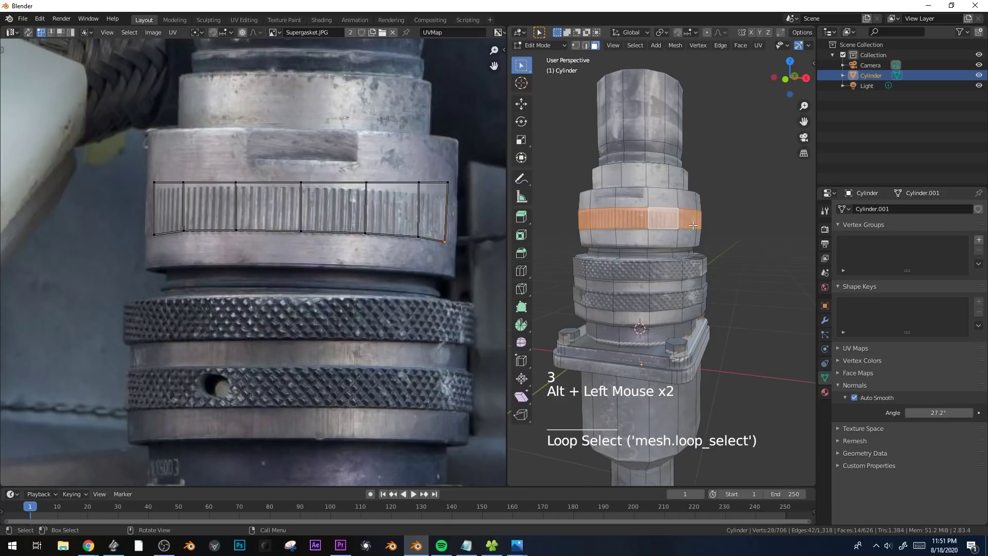
key(KP_1)
key(u)
click(684, 185)
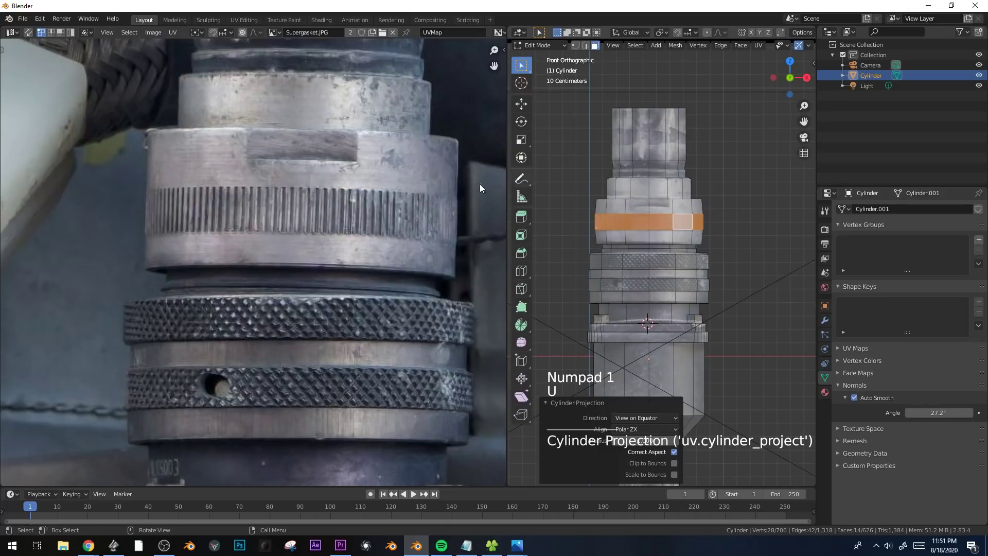
Scale down the band's UV strip and move it over the ribbed area of the large connector in the photo.
scroll(307, 306, down, 7)
key(a)
key(s)
click(271, 400)
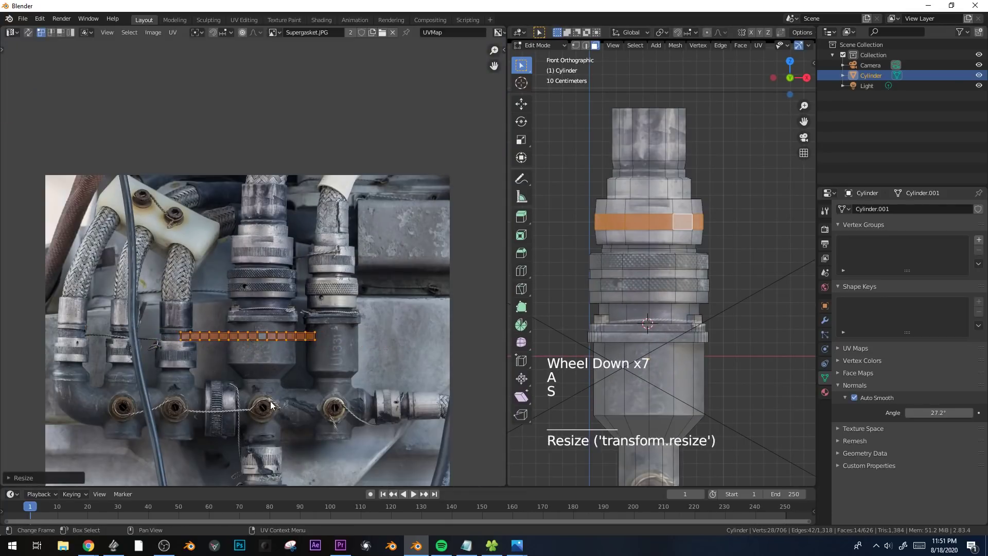
scroll(270, 399, up, 4)
key(g)
click(409, 343)
scroll(409, 343, up, 3)
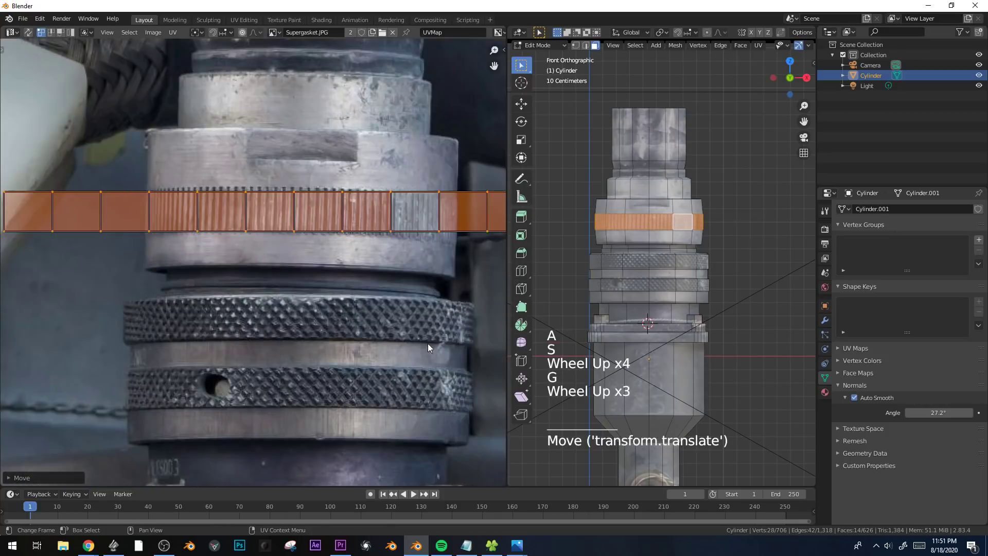
key(s)
click(342, 288)
key(g)
click(475, 296)
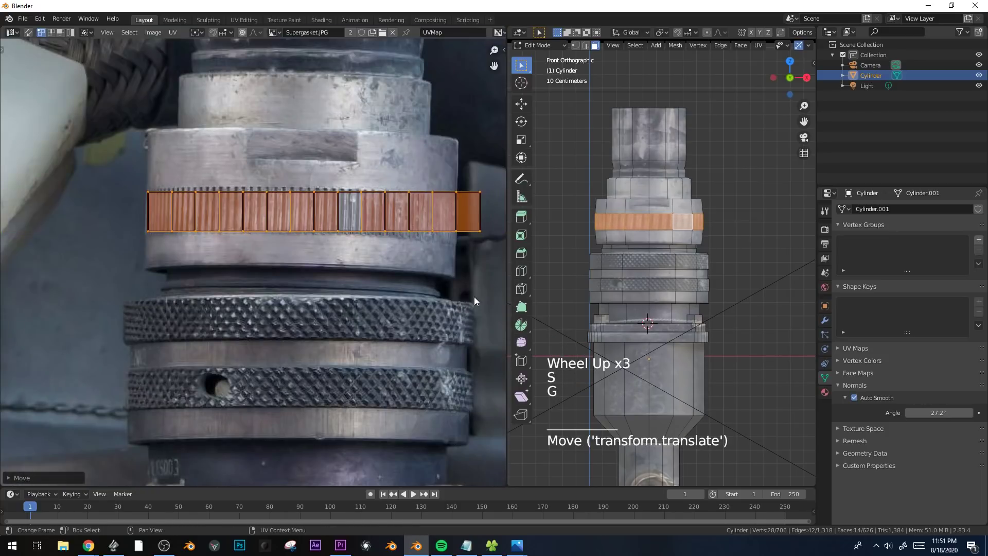
Shrink and slightly rotate the UV strip to fit inside the ribbed texture, and check the band in Object Mode.
key(s)
click(449, 285)
key(r)
click(446, 288)
key(g)
click(426, 289)
key(s)
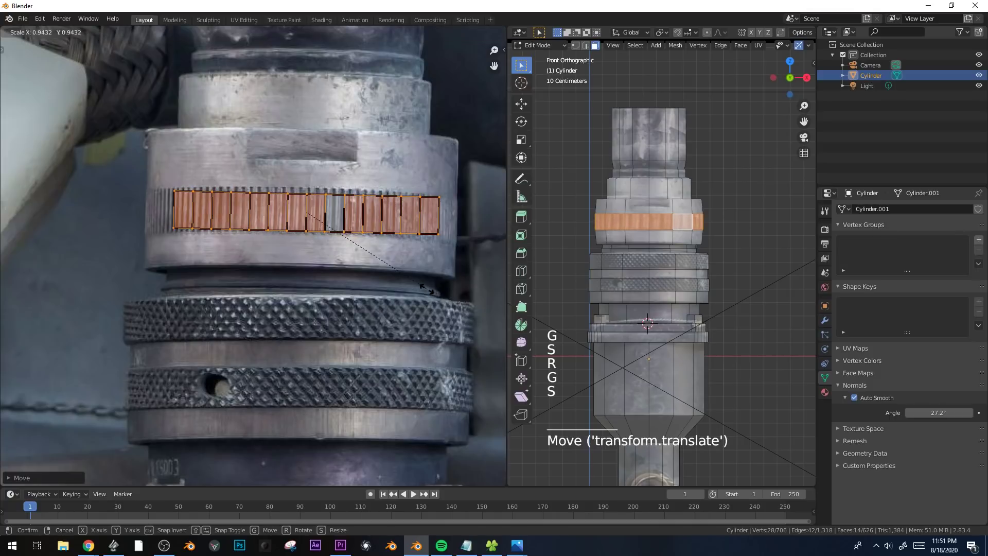
click(427, 289)
key(Tab)
middle_drag(676, 229, 718, 241)
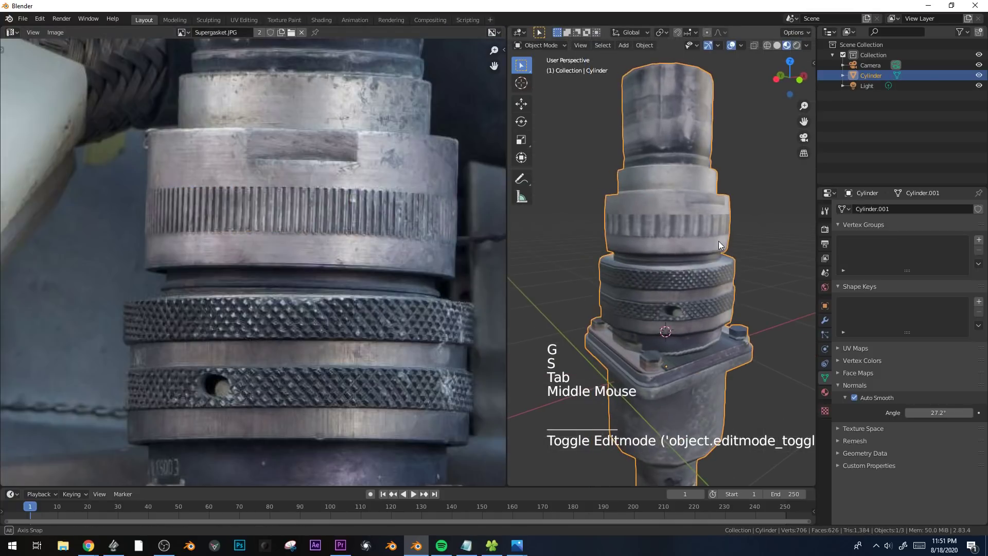
Mirror the right half of the band's UV strip along X with a scale of -1 and overlay it on the left half.
key(Tab)
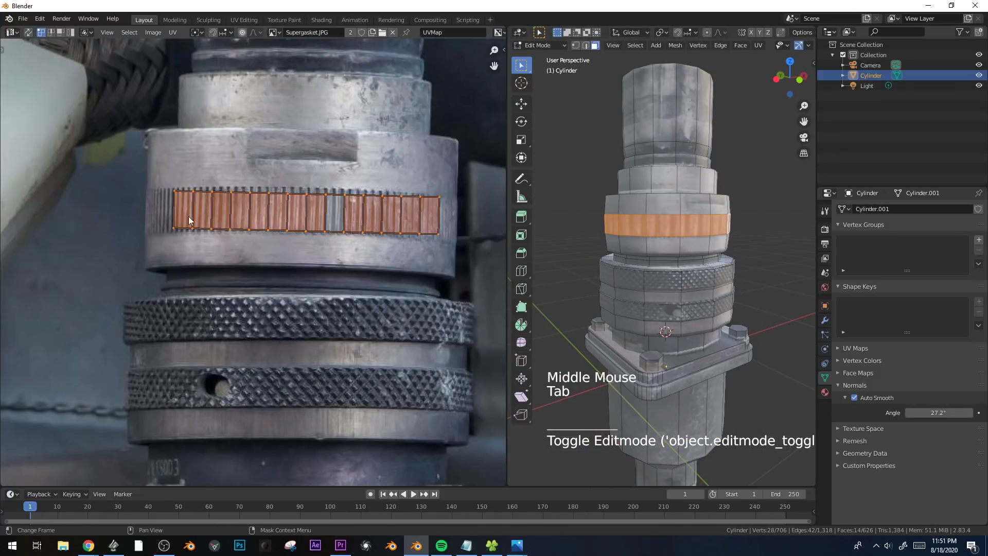
middle_drag(711, 219, 687, 247)
scroll(684, 251, up, 2)
key(KP_1)
key(alt+a)
key(b)
drag(315, 170, 457, 272)
key(s)
text(x)
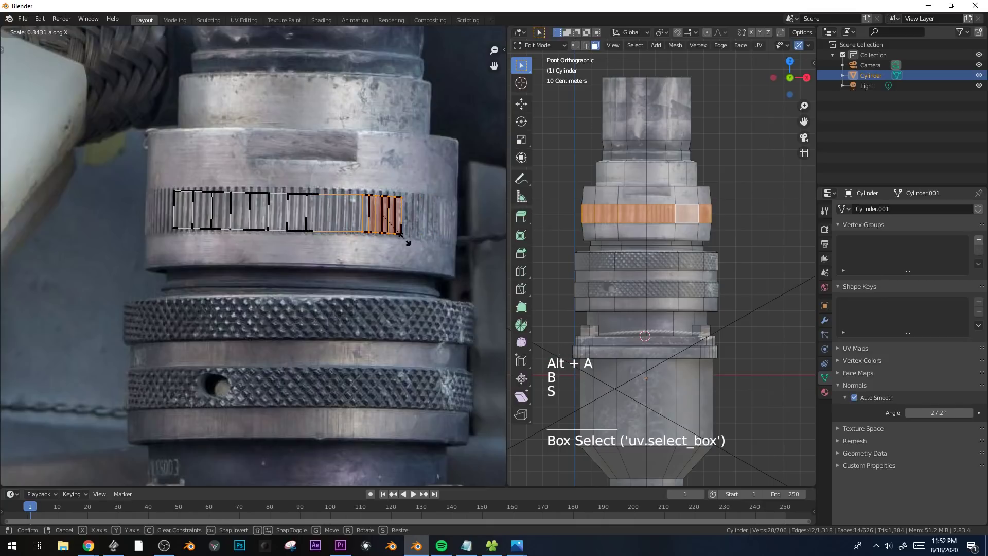
text(-1)
key(Return)
key(g)
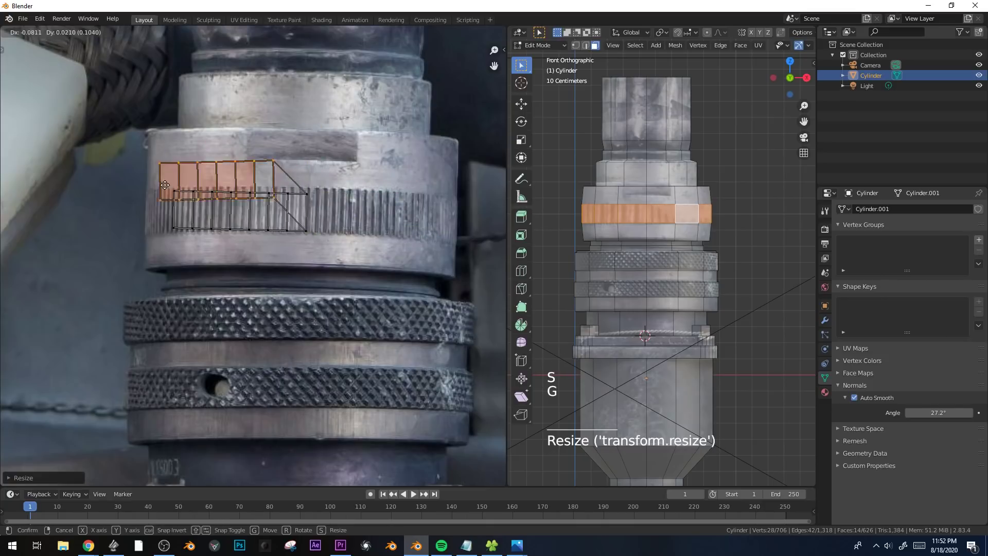
click(179, 211)
key(r)
click(351, 204)
Scale the whole overlapped UV strip, adjust its width along X, and center it on the photo's ribs.
key(a)
key(s)
click(357, 206)
key(s)
key(x)
click(402, 232)
key(g)
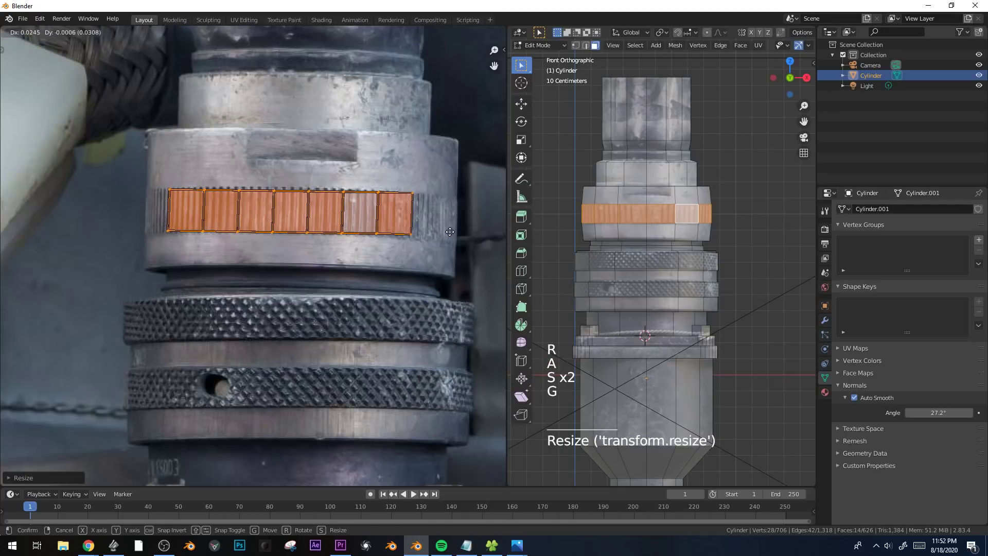
click(450, 231)
key(s)
key(x)
click(453, 231)
key(Tab)
middle_drag(709, 239, 679, 229)
Shift the UVs of a single ribbed-band face along X to improve its match with the neighbouring ribs.
key(Tab)
scroll(677, 225, up, 2)
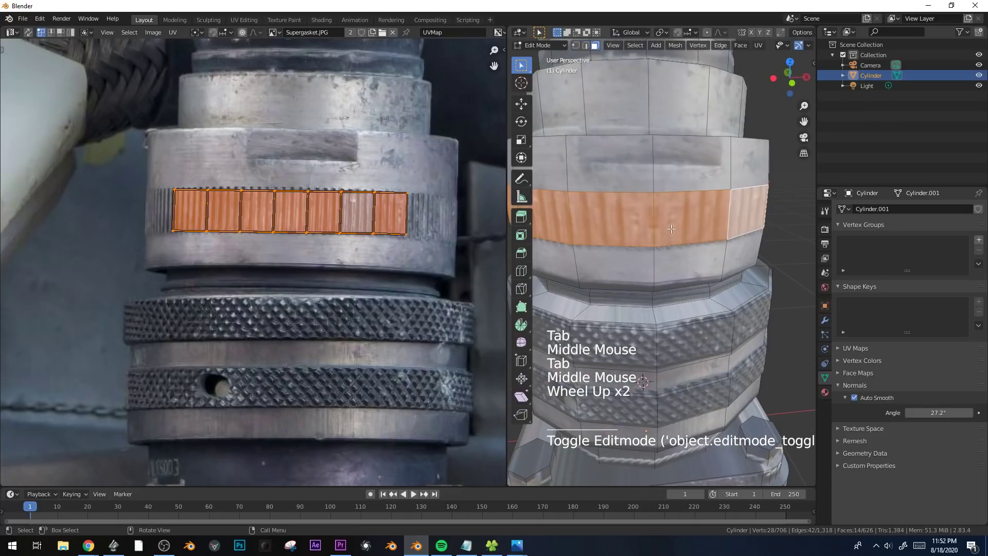
click(675, 221)
scroll(396, 226, up, 1)
key(g)
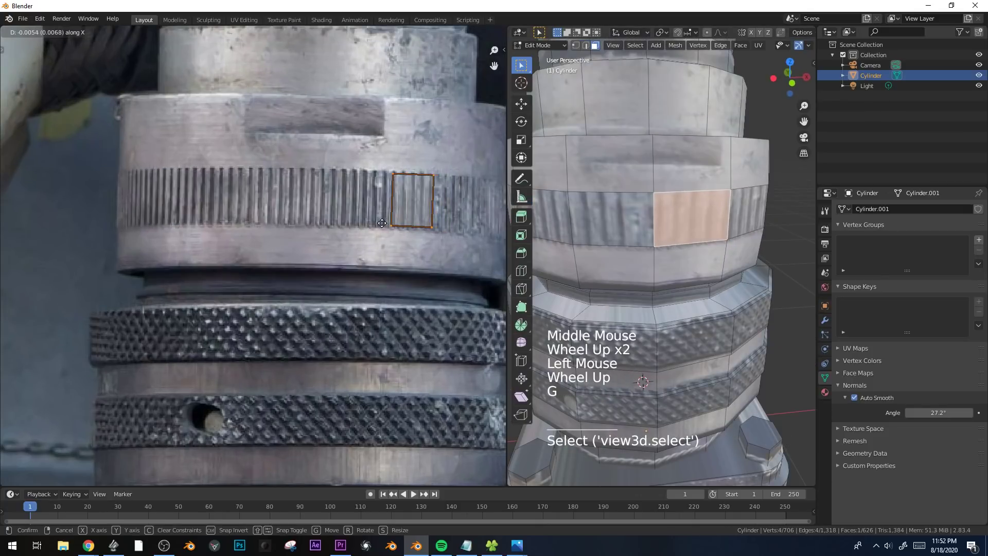
click(376, 223)
key(Tab)
scroll(725, 253, down, 2)
middle_drag(724, 253, 716, 247)
Extrude the ribbed band's face loop outward along its normals by about 0.026, scale it slightly, and inspect the fitting.
key(Tab)
alt+click(711, 242)
scroll(741, 170, up, 1)
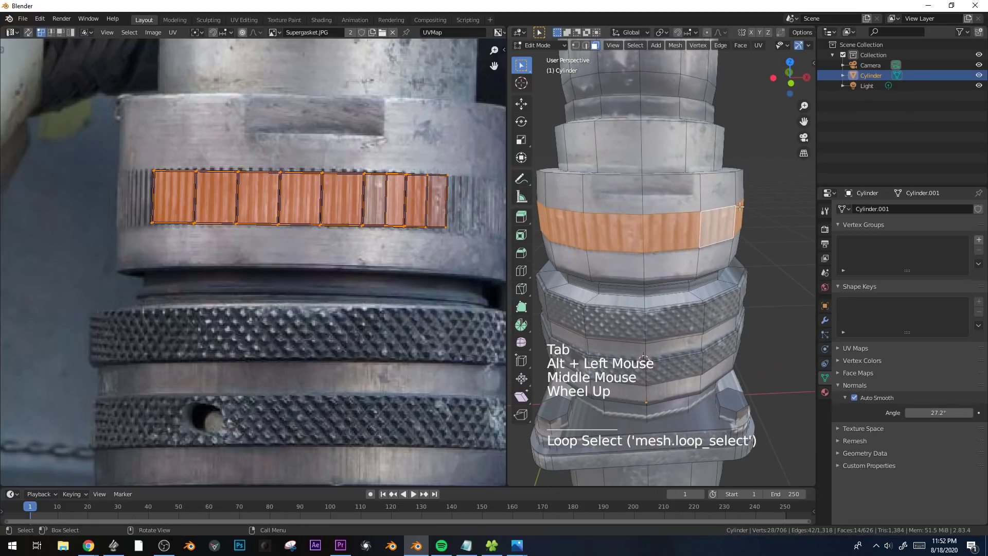
key(alt+e)
click(746, 169)
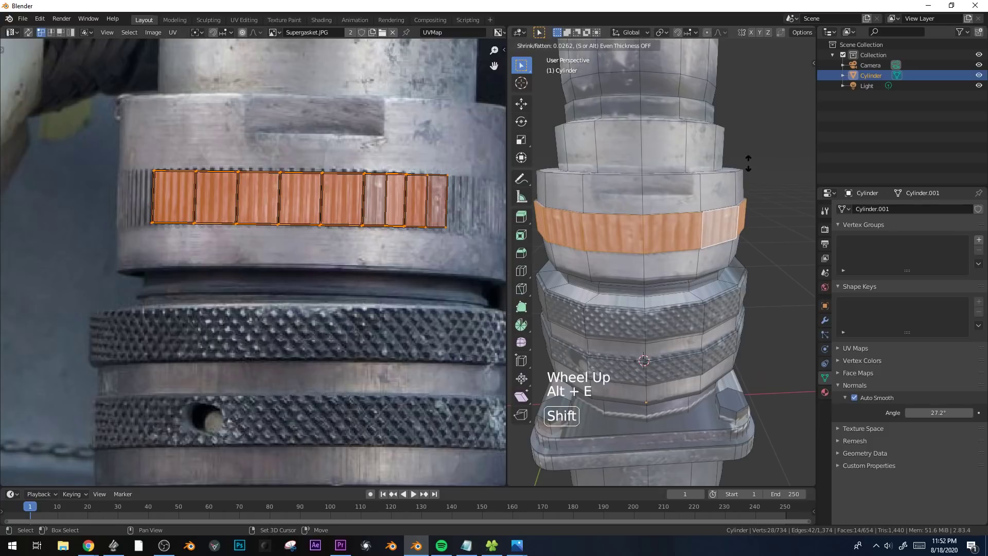
click(747, 164)
key(s)
click(742, 167)
key(Tab)
scroll(730, 208, down, 2)
middle_drag(730, 208, 686, 236)
scroll(635, 227, down, 2)
scroll(686, 236, down, 2)
Apply Cylinder Projection to the wide face loop below the flange from the front view and scale its UVs down.
key(KP_1)
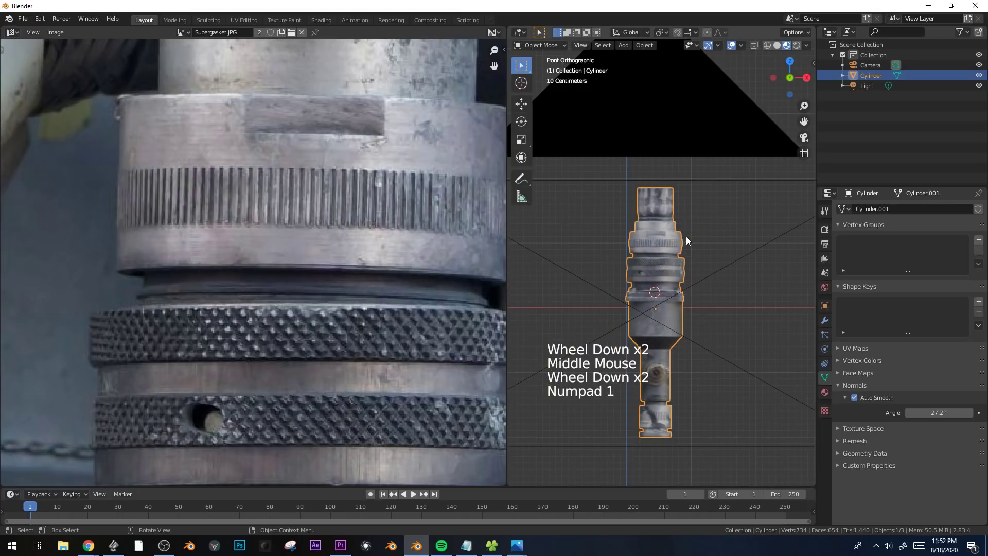
scroll(704, 249, up, 5)
scroll(704, 249, down, 2)
key(Tab)
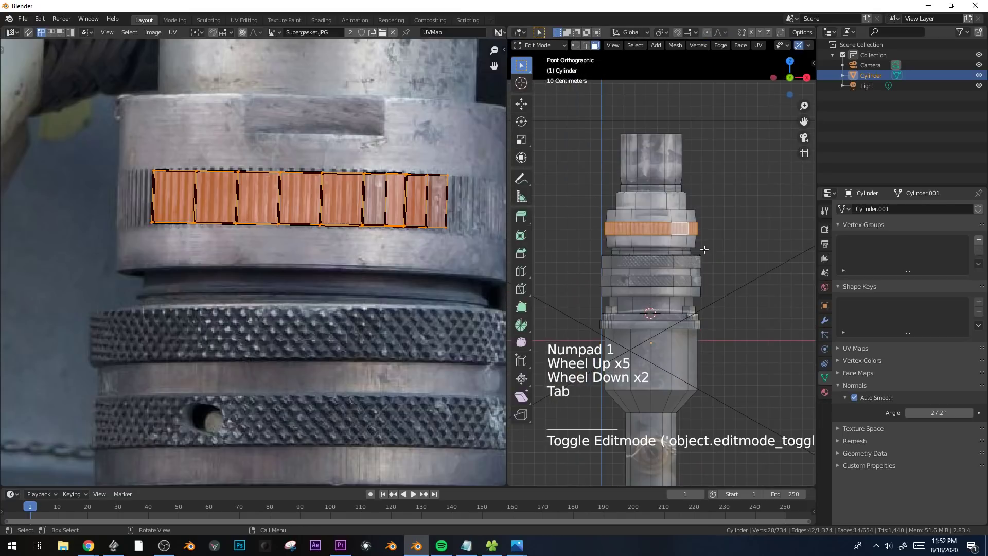
alt+click(685, 339)
shift+middle_drag(689, 360, 703, 238)
key(u)
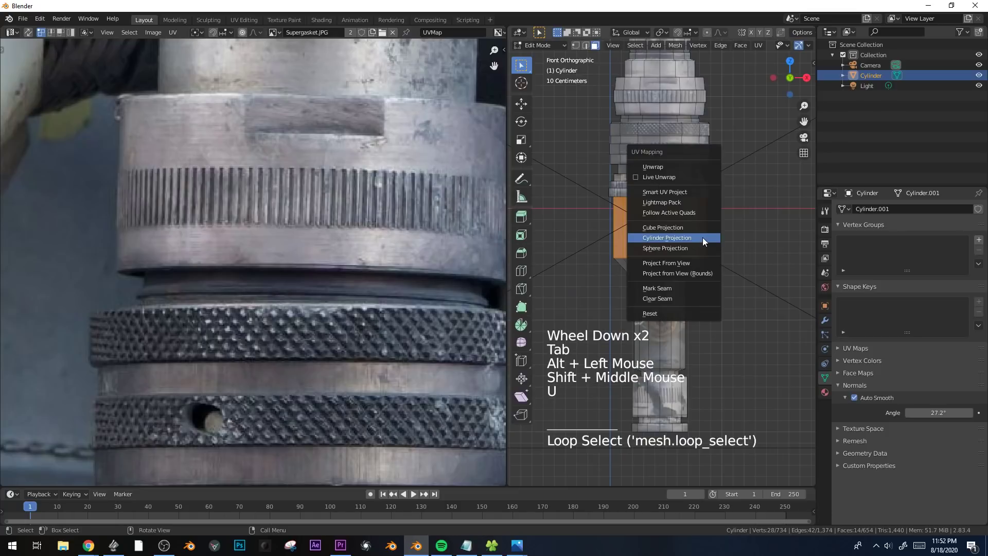
click(703, 237)
scroll(262, 328, down, 6)
key(a)
key(s)
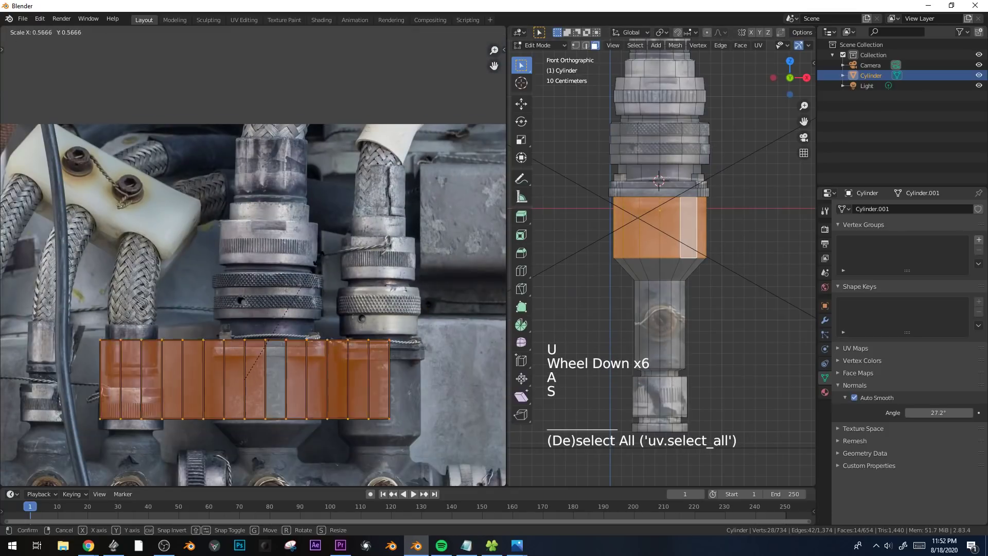
click(302, 288)
key(g)
right_click(339, 186)
Reproject the loop below the flange with Cylinder Projection from an angled perspective view.
middle_drag(683, 236, 684, 230)
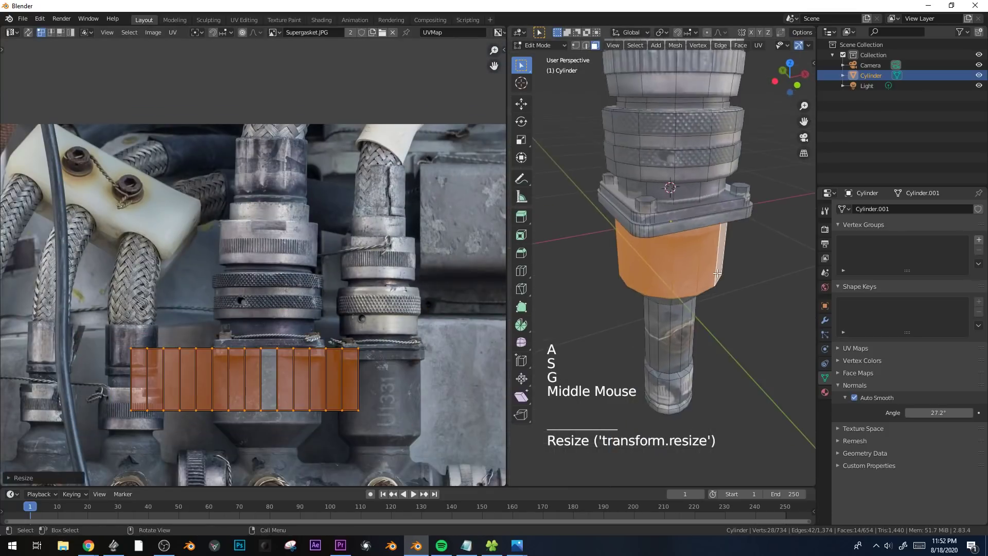
key(Tab)
key(Tab)
key(u)
click(684, 229)
scroll(303, 256, down, 4)
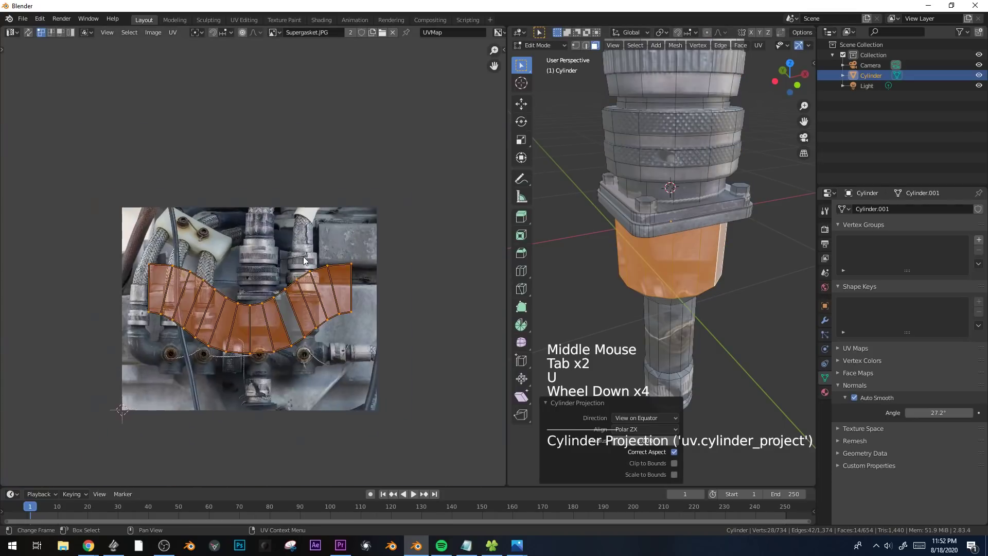
scroll(287, 280, up, 2)
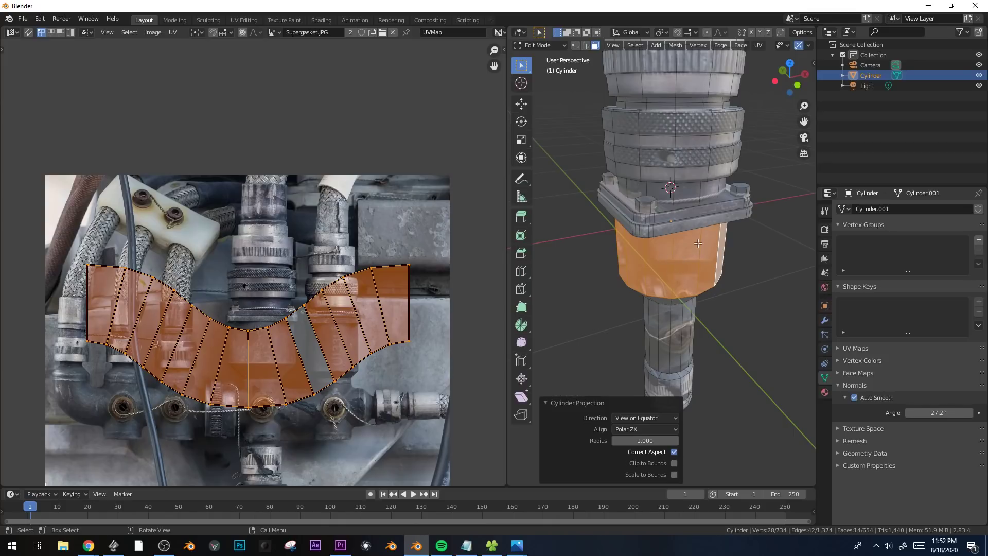
mouse_move(726, 246)
middle_down()
mouse_move(701, 222)
mouse_move(741, 242)
middle_up()
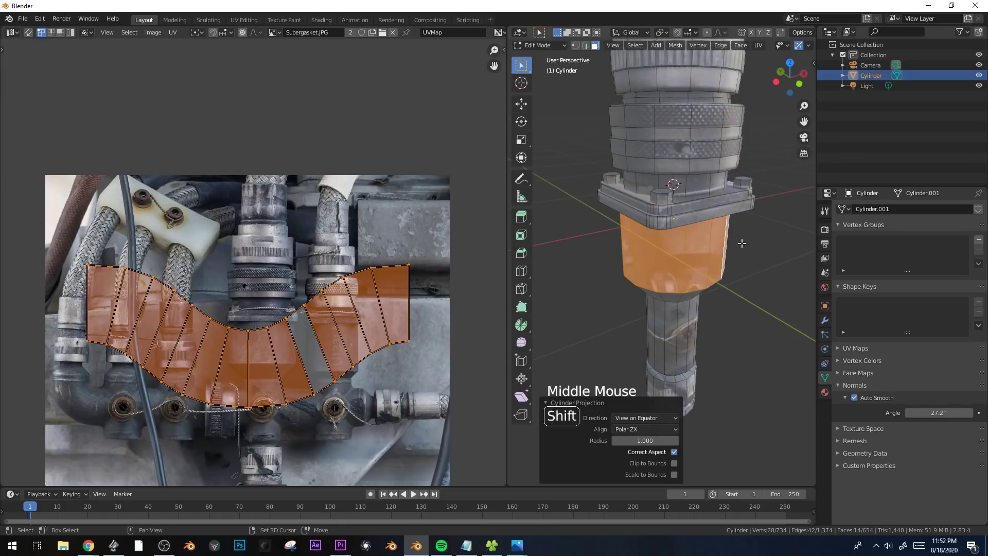
Duplicate the selected face loop and move the copy about 1.16 m in the negative X direction.
key(shift+d)
key(x)
click(604, 304)
shift+middle_drag(603, 304, 708, 218)
Apply Cylinder Projection to the duplicated ring while looking at it from nearly straight above.
key(KP_7)
middle_drag(708, 218, 702, 217)
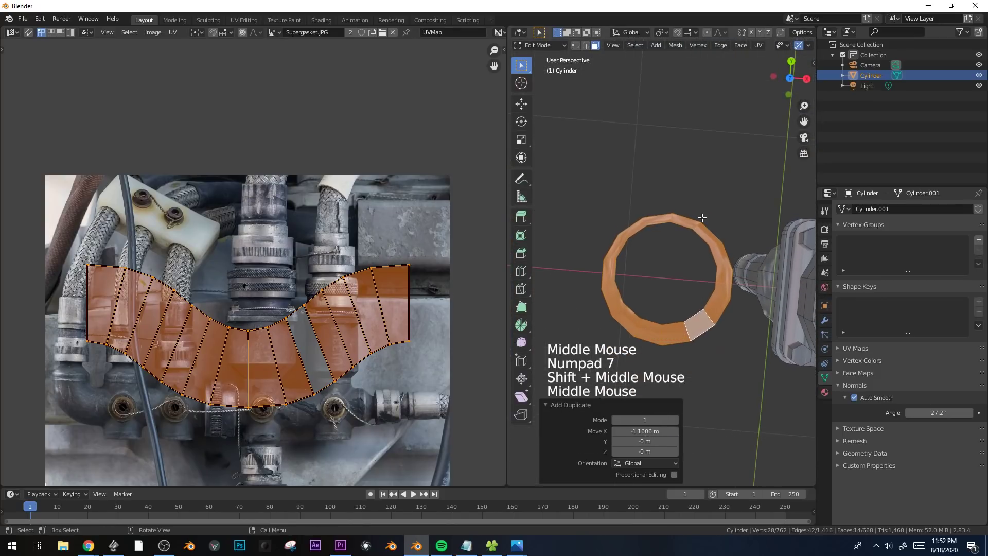
key(u)
click(702, 217)
shift+middle_drag(365, 273, 330, 262)
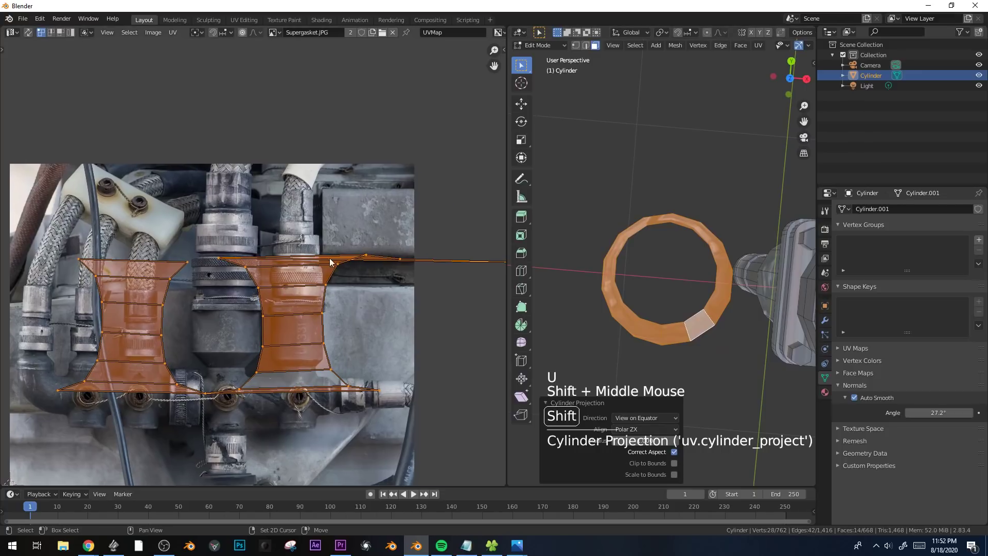
Delete the duplicated ring beside the fitting.
middle_drag(681, 269, 678, 241)
scroll(720, 202, down, 2)
key(x)
click(720, 201)
Reselect the wide face loop below the flange and unwrap it with Cylinder Projection from the front view.
key(3)
alt+click(701, 205)
alt+click(674, 296)
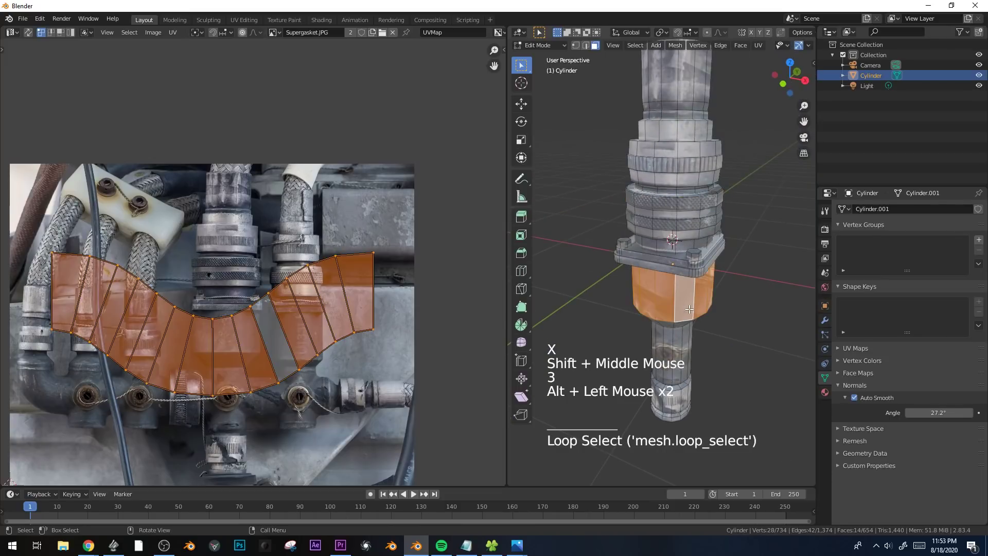
key(KP_1)
scroll(741, 288, up, 4)
shift+middle_drag(741, 288, 693, 248)
scroll(647, 293, up, 1)
key(u)
click(693, 248)
scroll(693, 248, down, 3)
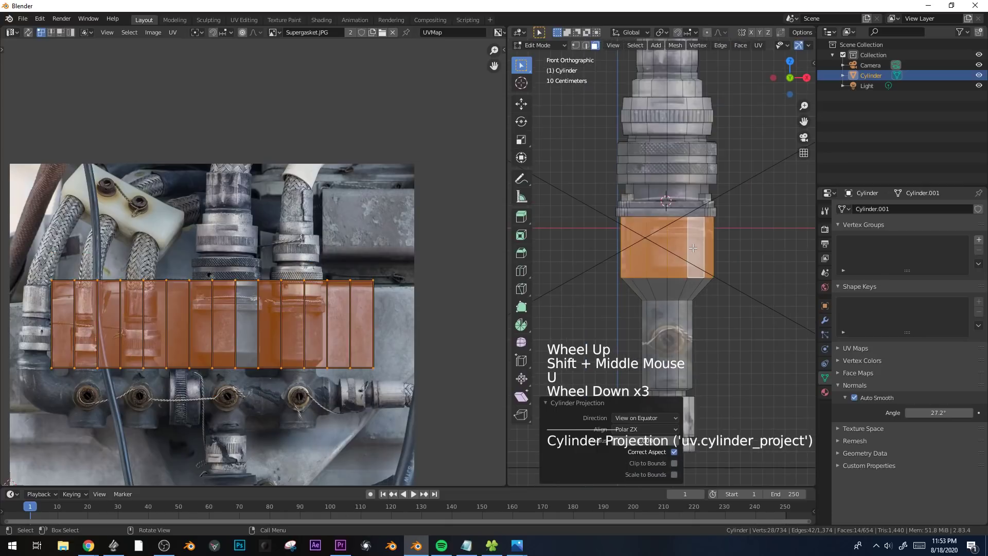
Duplicate the fitting about 1.87 m along X in object mode and delete the copy.
key(Tab)
scroll(693, 248, down, 3)
shift+middle_drag(693, 248, 612, 249)
scroll(662, 237, down, 1)
key(shift+d)
click(731, 252)
key(r)
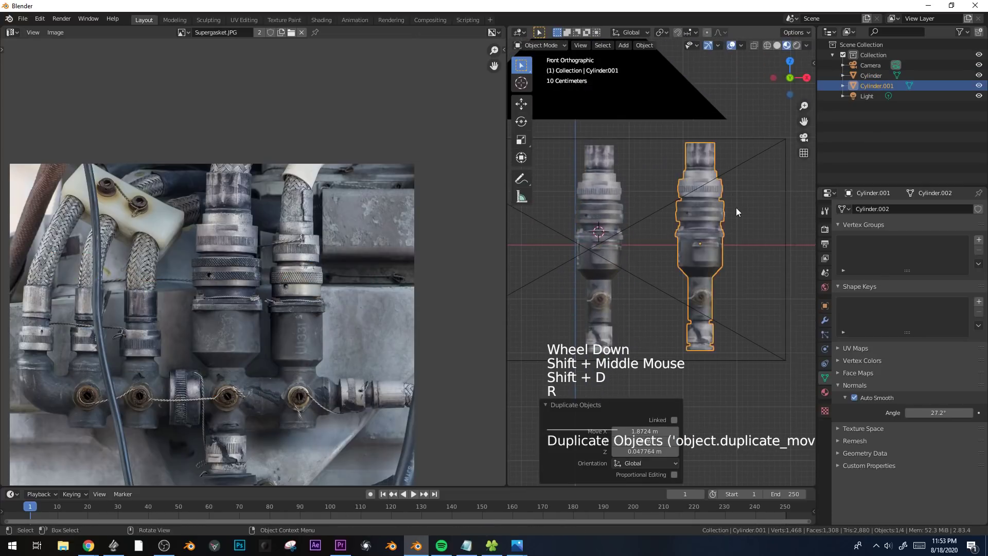
key(x)
Make a linked duplicate of the fitting about 2.37 m along X and rotate it -90 degrees around global X.
click(594, 218)
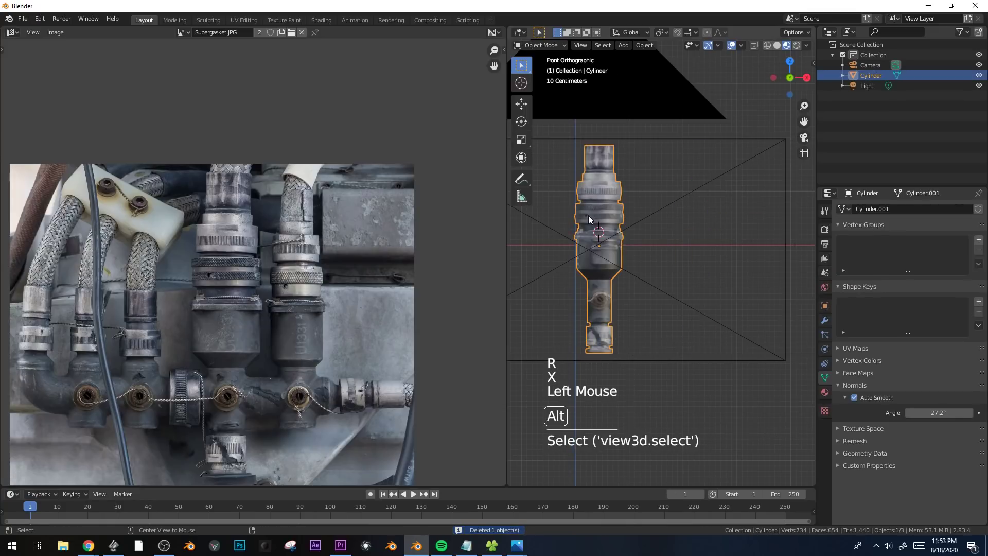
key(alt+d)
click(736, 214)
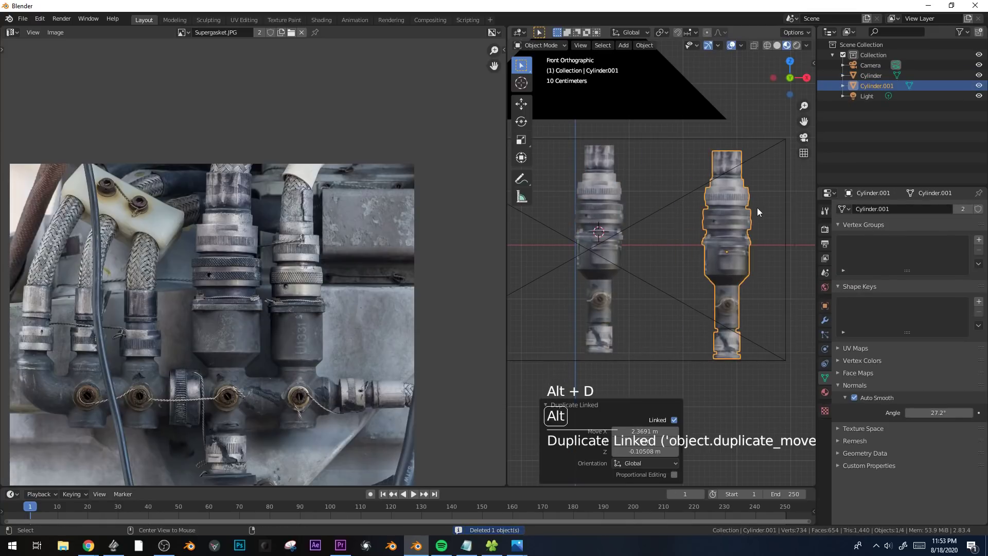
key(r)
key(x)
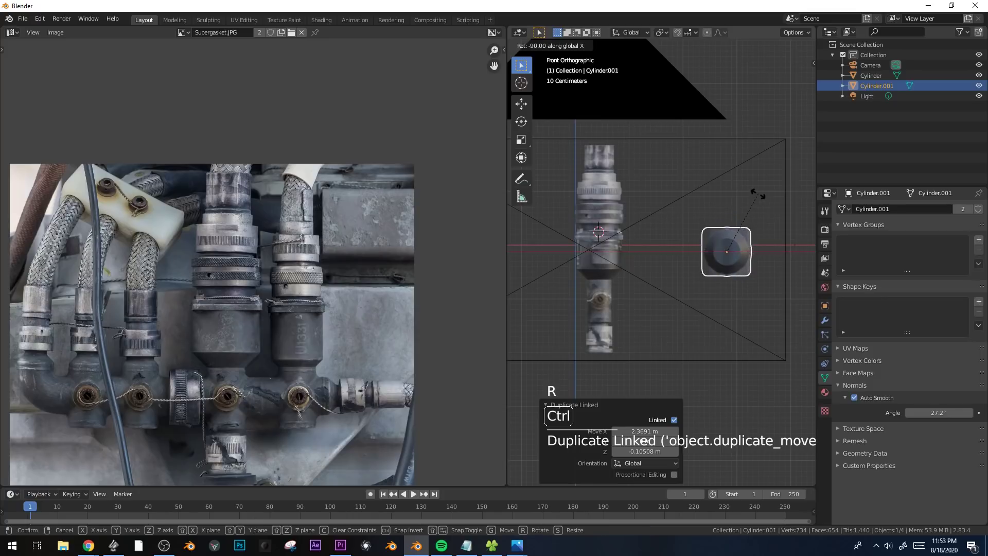
click(758, 193)
Shrink the wide face loop's UVs, place them on the large fitting's upper knurled ring in the photo and stretch them along X.
key(KP_7)
scroll(675, 236, up, 2)
shift+middle_drag(749, 280, 746, 244)
key(Tab)
scroll(746, 244, down, 2)
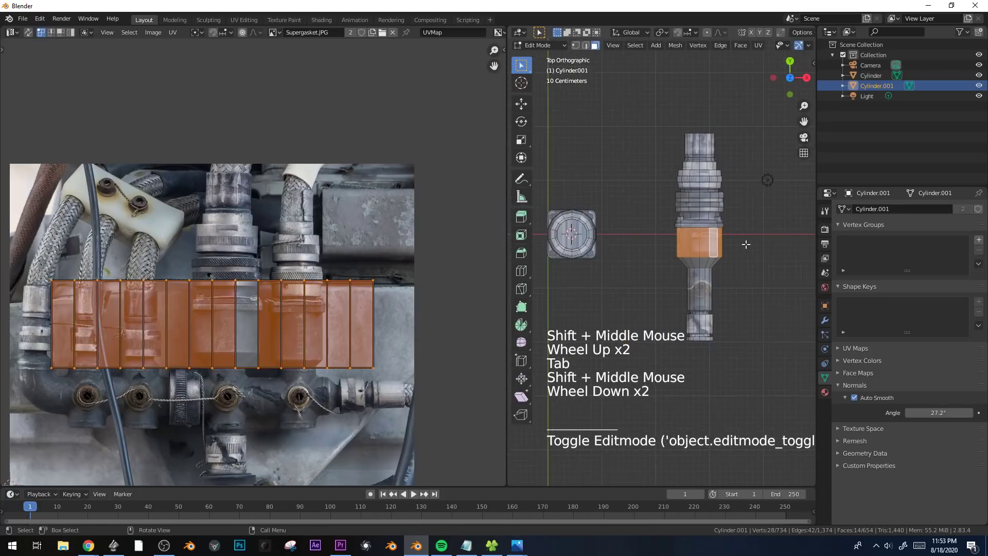
scroll(720, 247, up, 1)
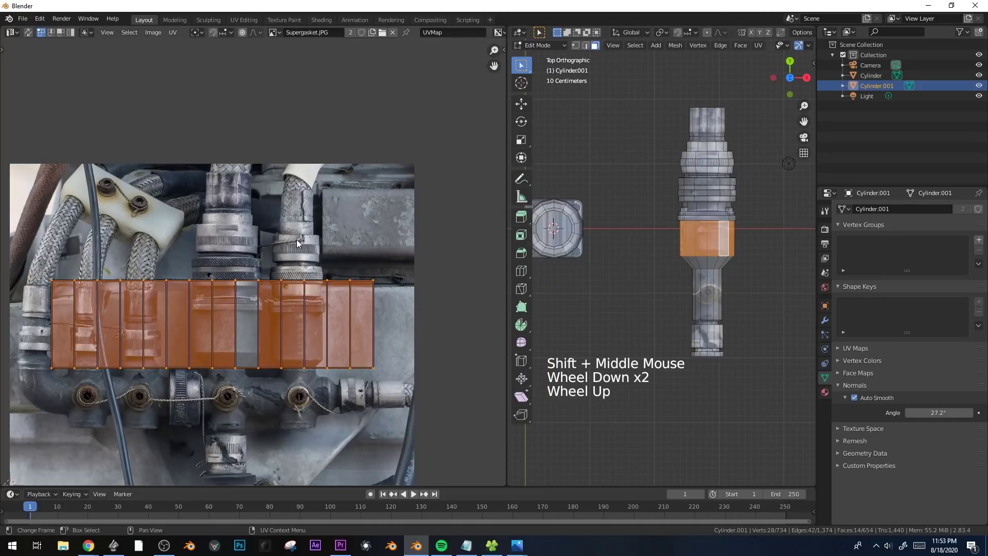
key(s)
click(221, 281)
key(g)
click(231, 219)
key(s)
click(223, 231)
key(s)
key(x)
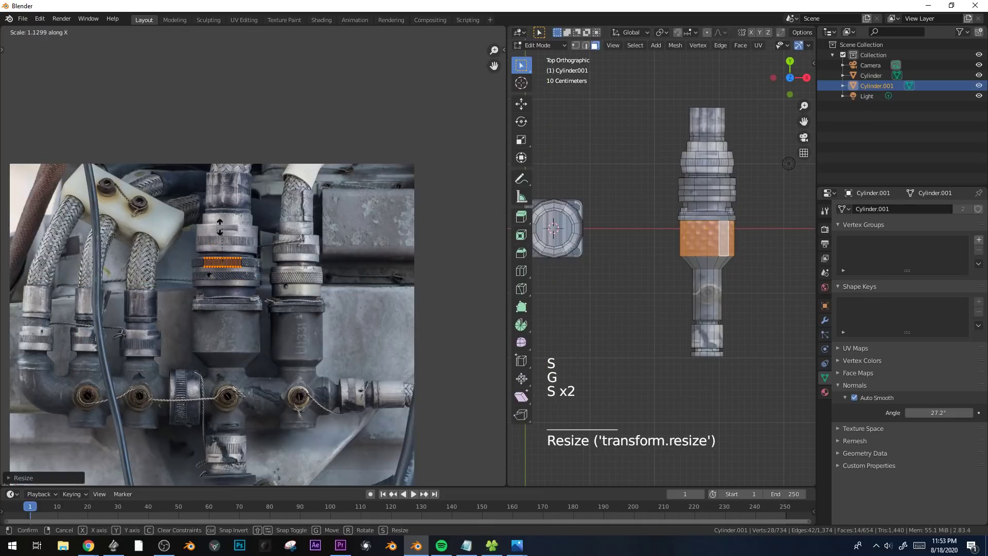
click(222, 231)
key(Tab)
Delete the rotated linked copy of the fitting.
middle_drag(576, 222, 660, 205)
key(x)
click(692, 265)
scroll(690, 265, down, 3)
key(KP_1)
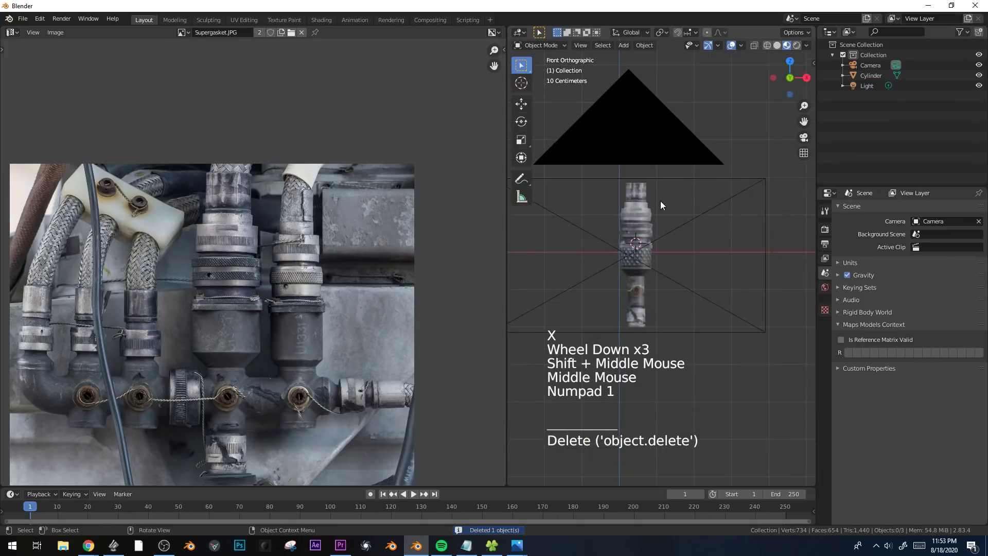
Open the original fitting for mesh editing and scale and move the wide loop's UVs within the upper knurled ring.
scroll(683, 326, up, 7)
click(607, 252)
key(Tab)
shift+middle_drag(614, 347, 676, 250)
scroll(280, 258, up, 3)
key(s)
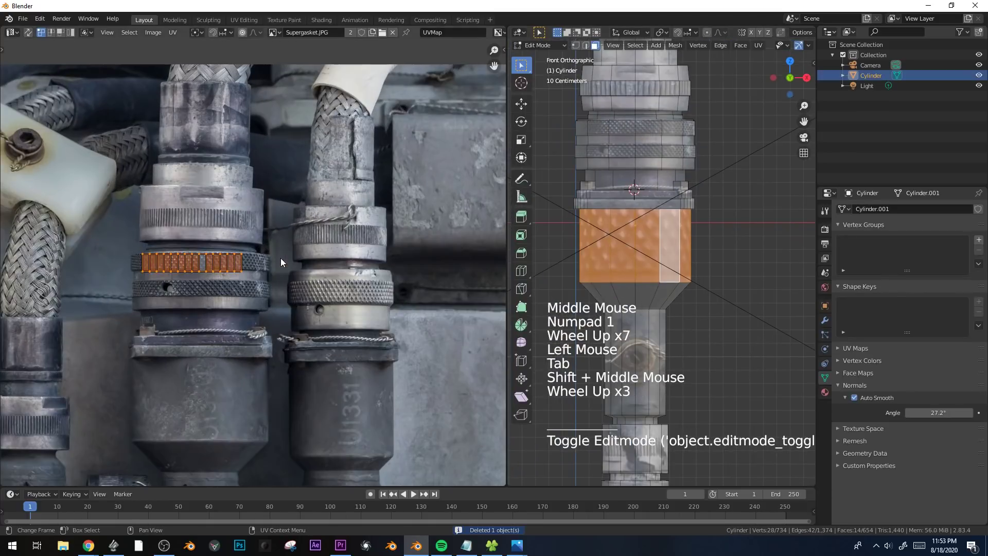
key(g)
click(306, 231)
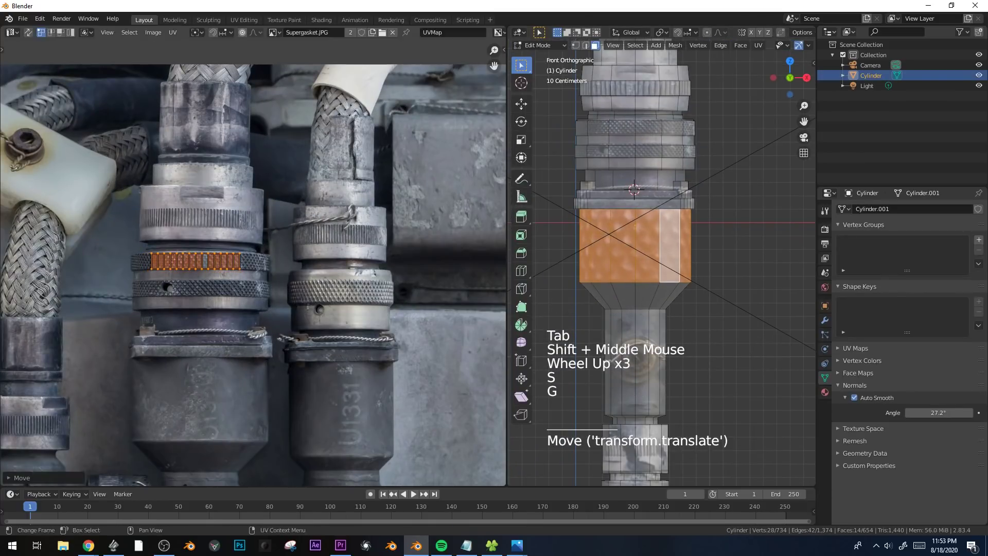
Widen the loop's UVs across the full knurled ring in the photo and adjust their height along Y.
key(s)
click(348, 216)
key(g)
click(357, 215)
key(s)
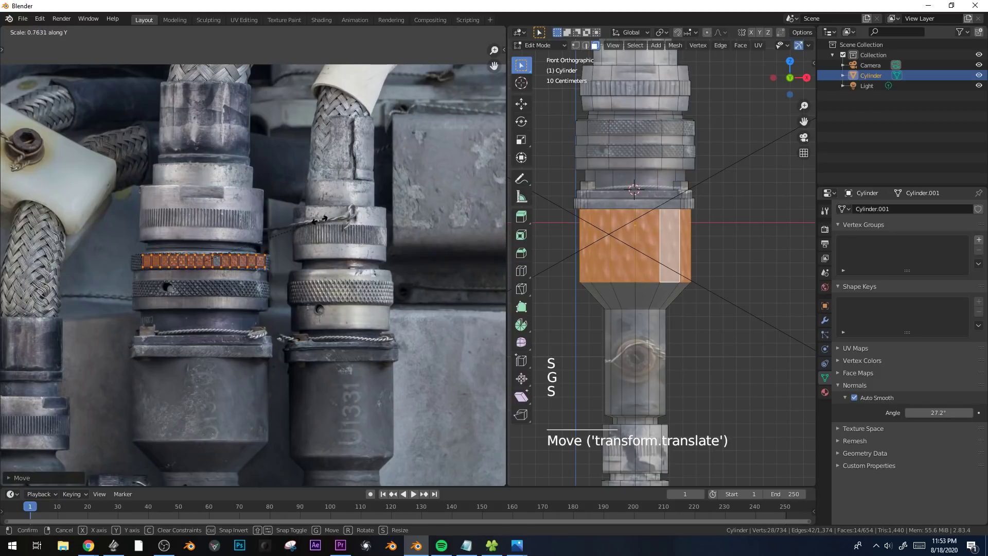
click(414, 214)
key(Tab)
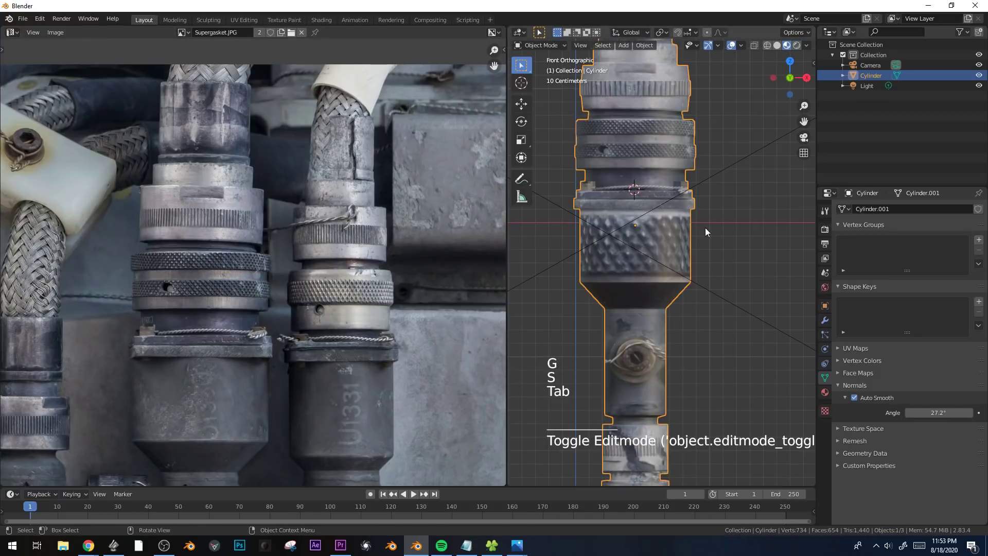
Add four edge loops around the knurled section below the flange, two close to its upper end and two close to its lower end.
key(Tab)
key(ctrl+r)
click(685, 259)
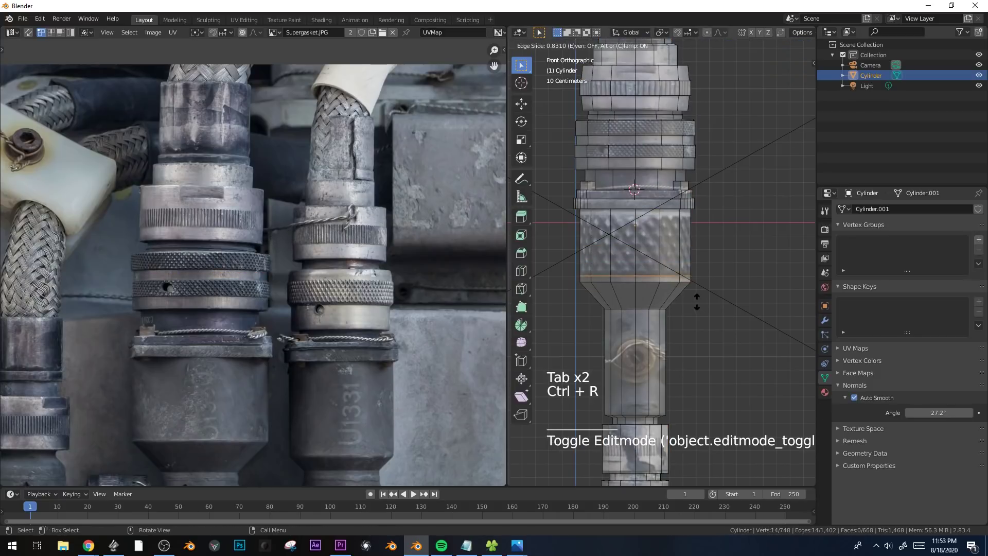
click(697, 302)
key(ctrl+r)
click(692, 211)
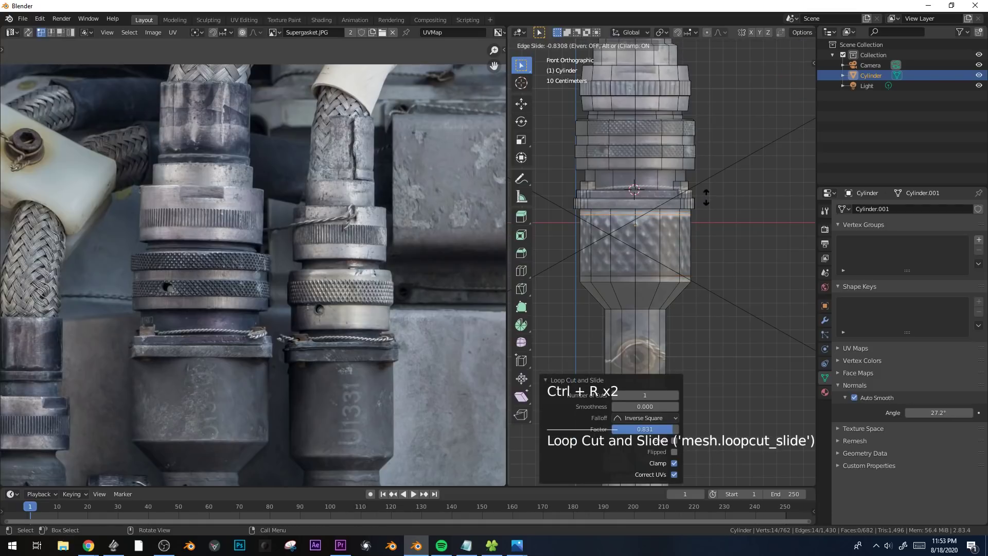
click(706, 199)
key(ctrl+r)
click(707, 203)
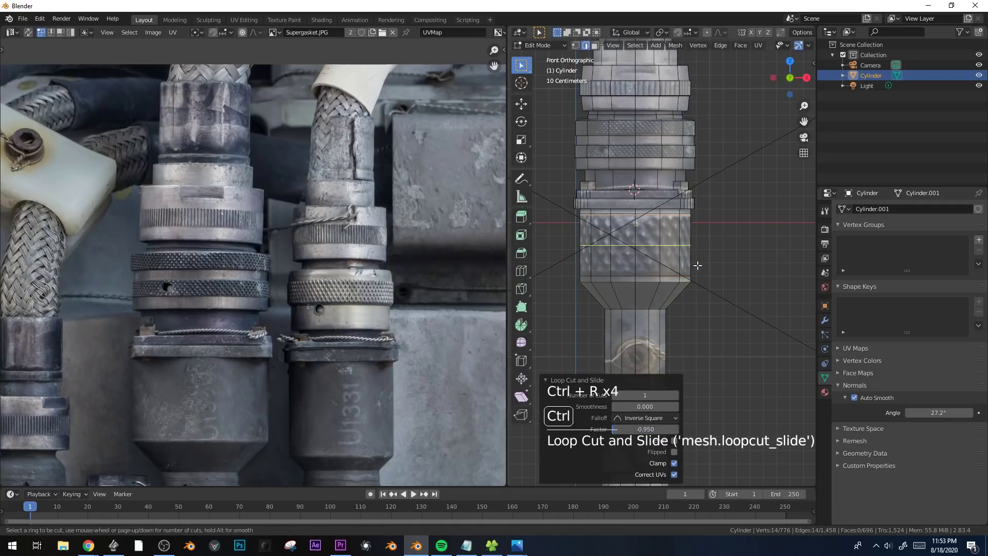
click(690, 298)
Select the knurled section's middle face loop and scale it slightly outward.
key(3)
alt+click(679, 234)
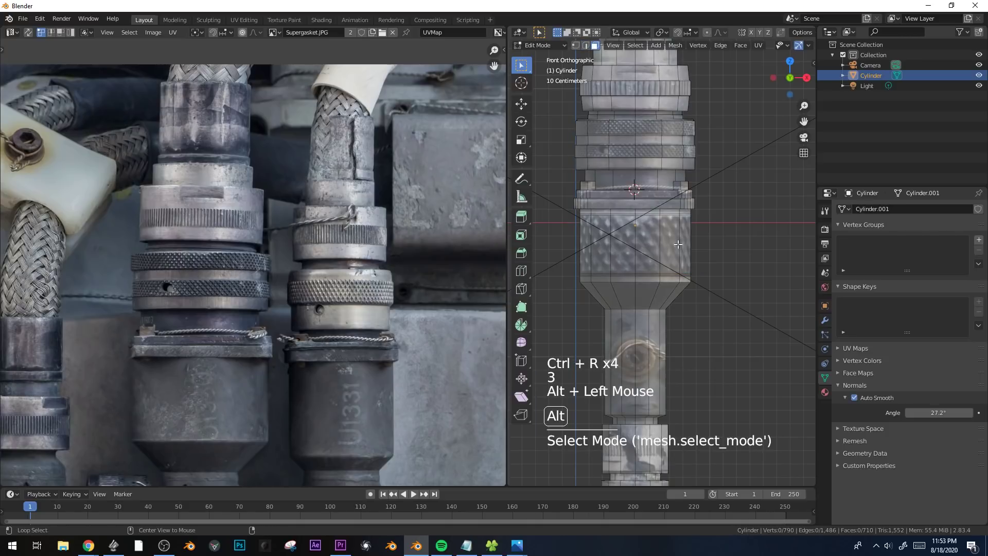
alt+click(678, 244)
key(s)
key(s)
key(Tab)
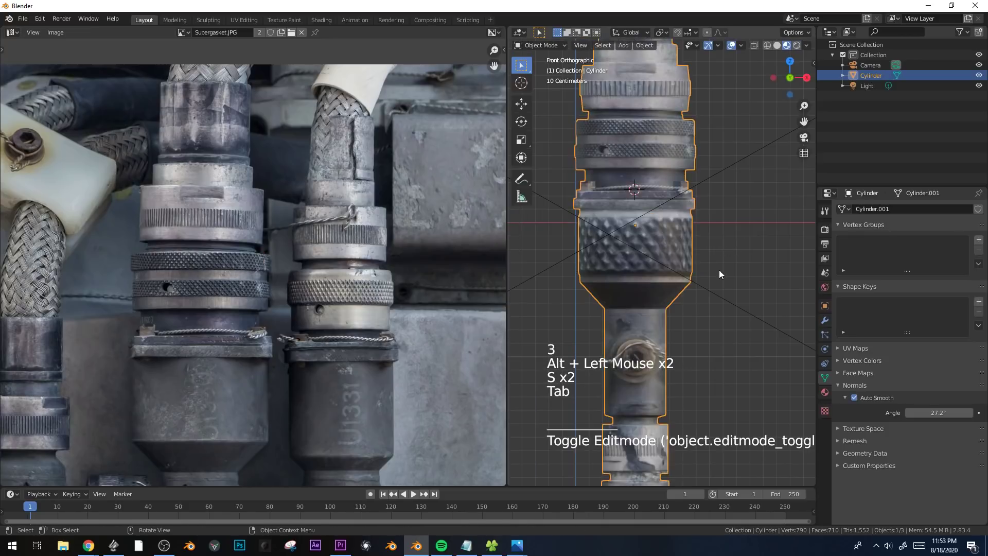
Examine the textured fitting from several angles and through the camera view.
scroll(615, 192, down, 2)
shift+middle_drag(615, 192, 665, 227)
scroll(665, 226, down, 1)
middle_drag(665, 227, 595, 237)
key(Tab)
middle_drag(672, 233, 681, 276)
scroll(700, 242, down, 2)
key(KP_0)
key(Tab)
scroll(685, 232, up, 3)
Hollow the fitting's top end with two rounds of inset and inward extrusion, sinking the second one about 0.054 m.
key(Tab)
click(690, 112)
shift+middle_drag(716, 77, 712, 132)
key(i)
key(e)
key(i)
key(e)
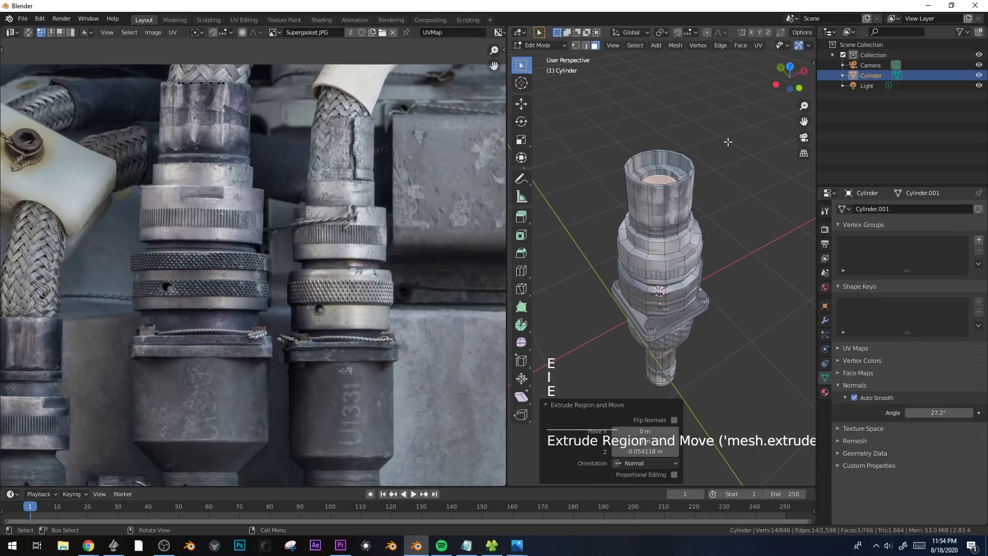
Extrude the inset recess floor upward twice into a central post, the second time about 0.027 m, and narrow its tip.
click(721, 146)
key(e)
click(727, 124)
key(e)
click(716, 122)
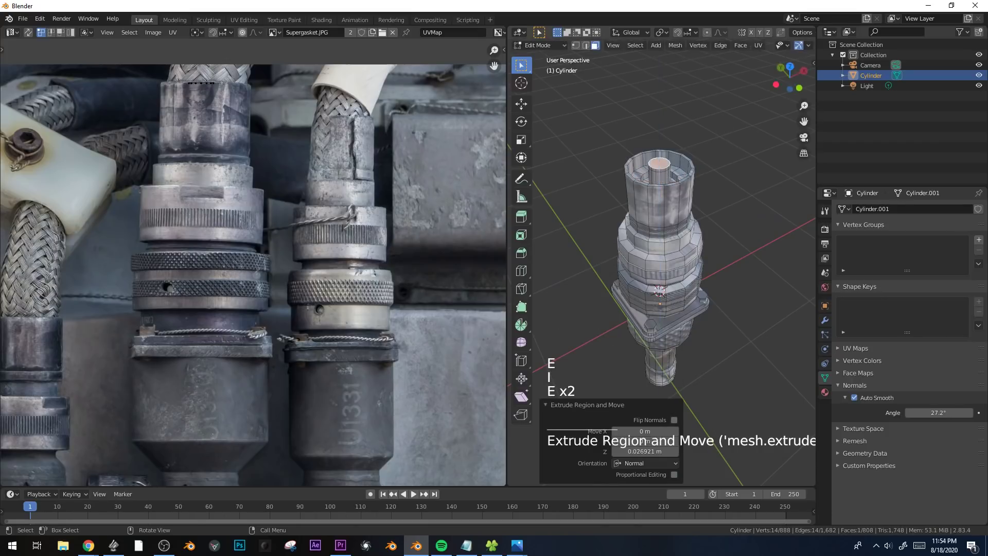
key(s)
click(700, 129)
Extrude the central post further upward, then inset its top face and extrude that inward.
key(e)
click(707, 113)
key(i)
click(738, 118)
key(e)
click(741, 146)
Select the face loops around the central post, grow the selection and unwrap it with Cylinder Projection from the front view.
key(3)
alt+click(664, 162)
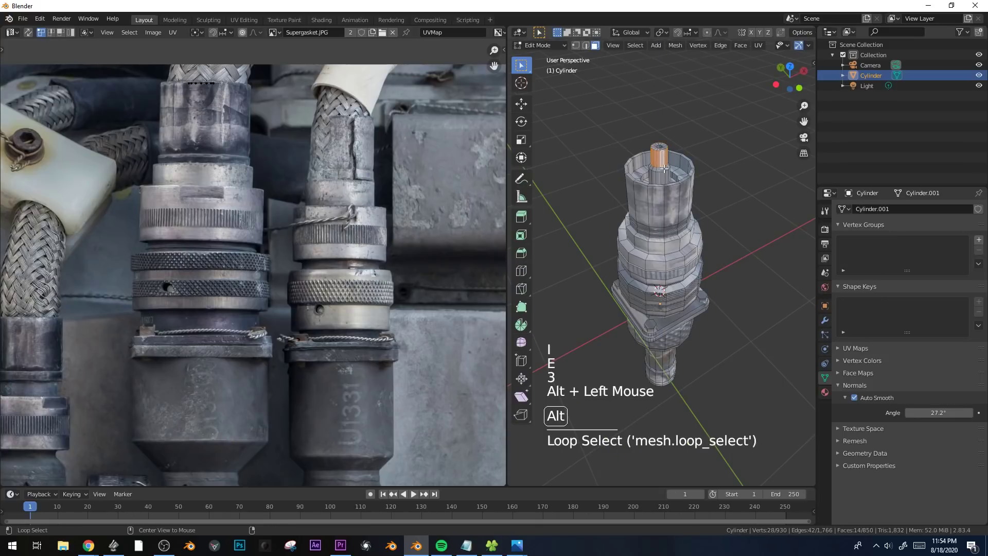
key(KP_1)
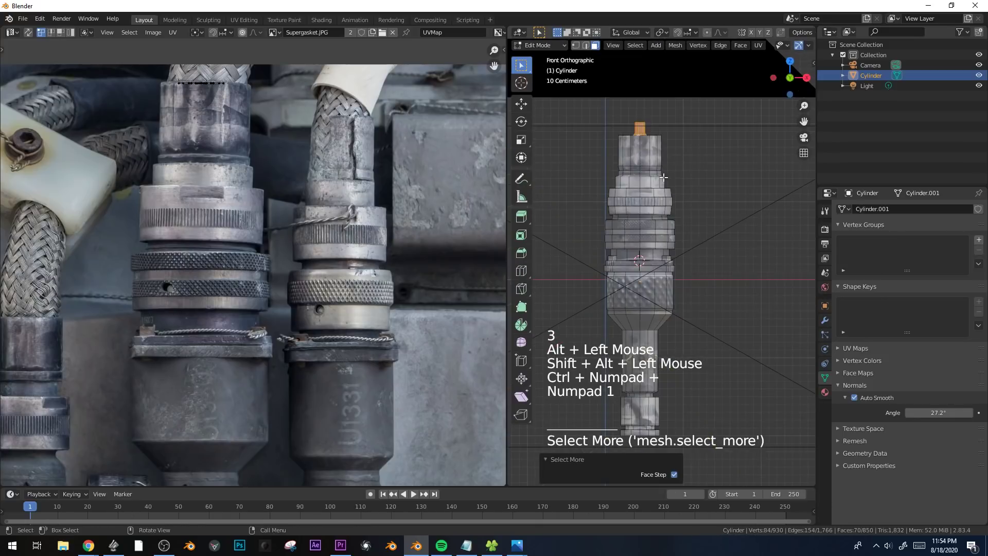
key(u)
click(656, 174)
Scale down all of the post's UVs and reposition them over the metal fittings in the photo.
scroll(276, 220, down, 2)
key(a)
key(s)
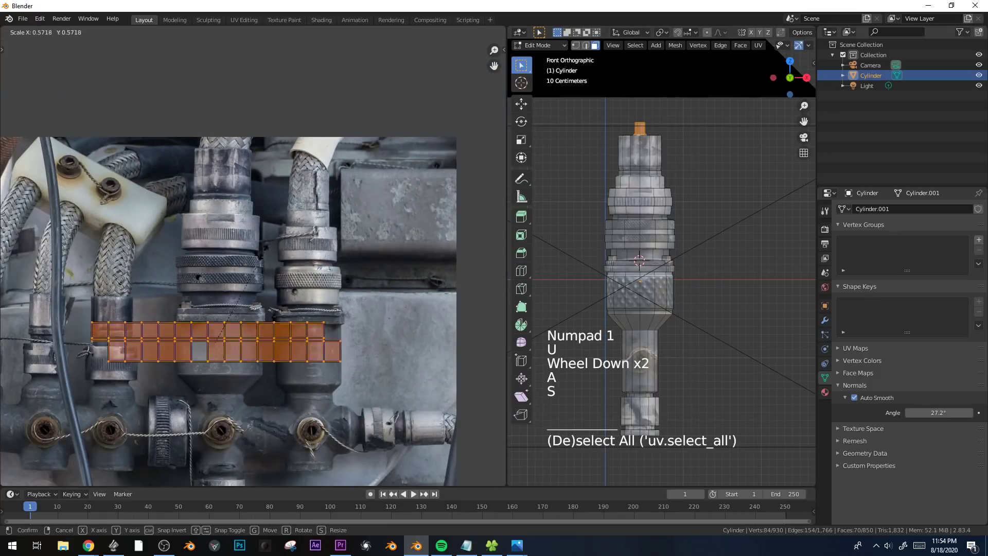
click(252, 290)
key(g)
click(256, 275)
key(s)
click(268, 278)
key(g)
click(309, 276)
key(s)
click(324, 276)
middle_drag(663, 167, 713, 195)
key(Tab)
Select the flat ring of the upper recess together with the top ring of the central post.
shift+middle_drag(706, 172, 692, 247)
middle_drag(674, 221, 682, 260)
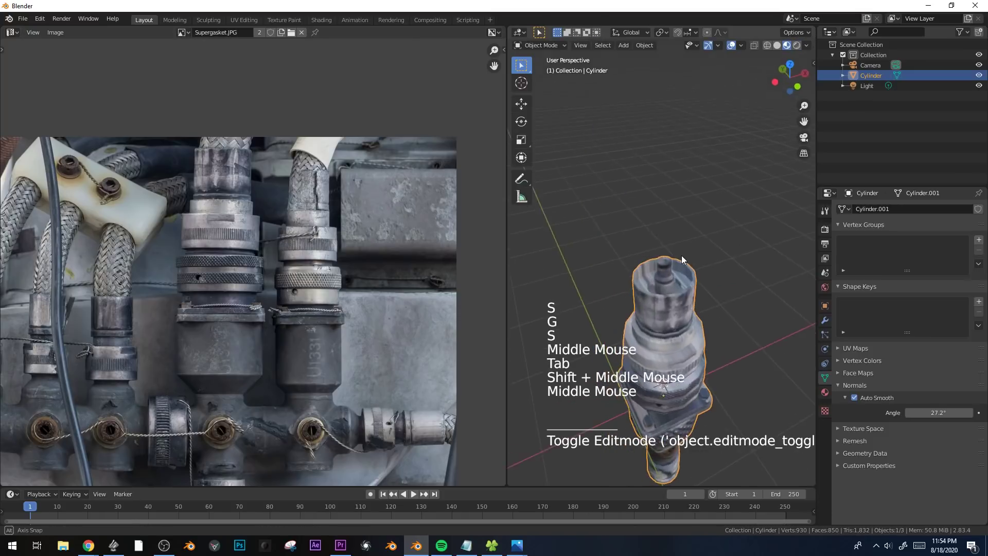
key(Tab)
alt+click(686, 282)
alt+click(686, 282)
scroll(695, 288, up, 3)
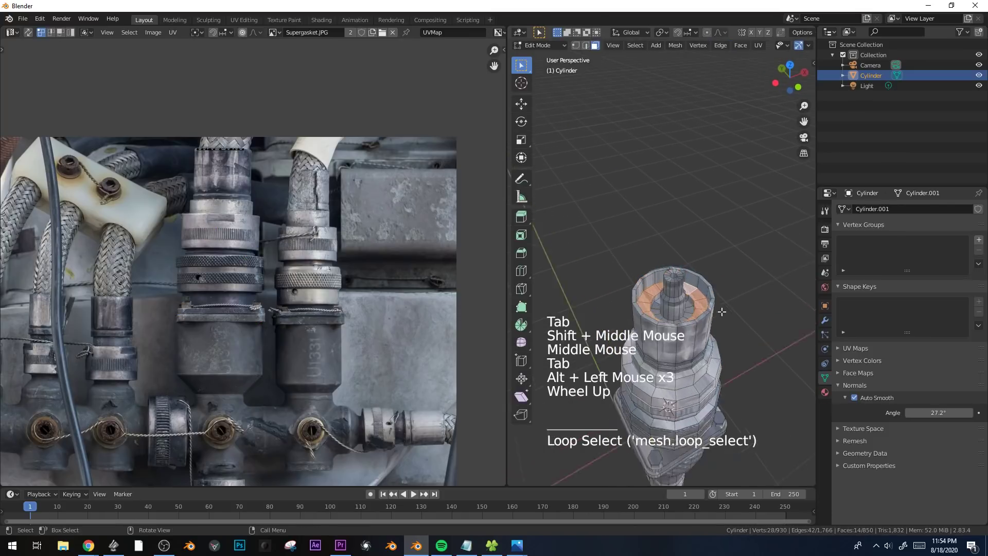
alt+click(718, 318)
alt+click(718, 317)
alt+click(718, 317)
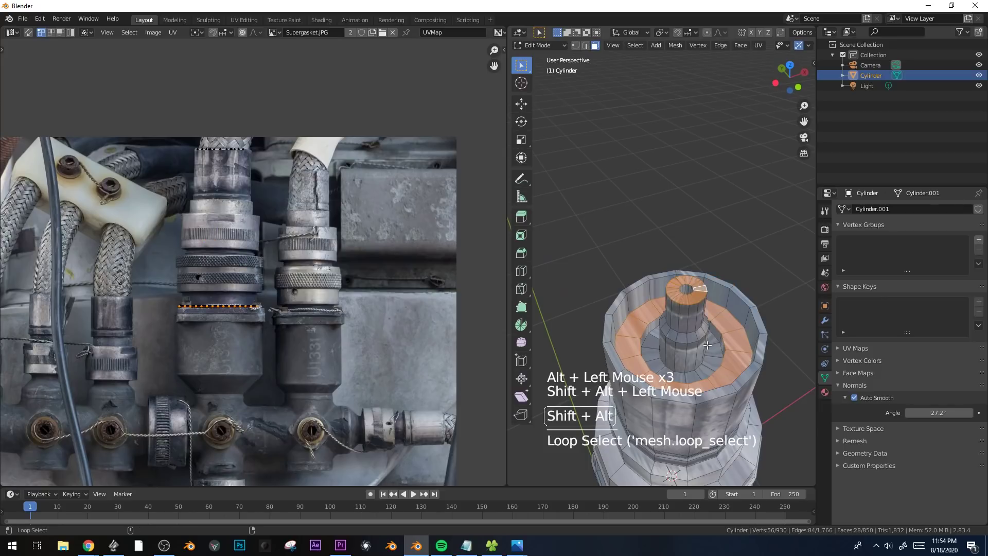
Add the flat shoulder loops of the upper collars to the face selection and undo the last wrong pick.
key(KP_7)
shift+middle_drag(712, 356, 695, 278)
scroll(710, 247, up, 1)
alt+shift+click(719, 293)
alt+shift+click(738, 271)
alt+shift+click(691, 280)
key(ctrl+z)
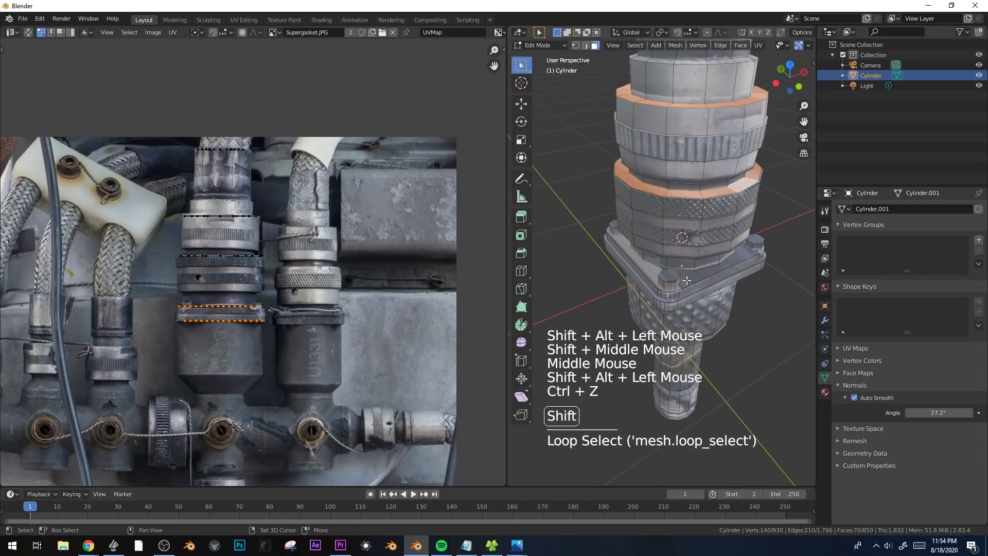
Extend the selection to the flange's flat faces, the step loops on the lower neck and the bottom end cap.
shift+click(692, 301)
middle_drag(692, 301, 730, 217)
shift+click(679, 284)
middle_drag(678, 283, 720, 317)
scroll(731, 247, down, 3)
shift+click(720, 316)
alt+shift+click(705, 249)
scroll(722, 297, up, 2)
alt+shift+click(752, 323)
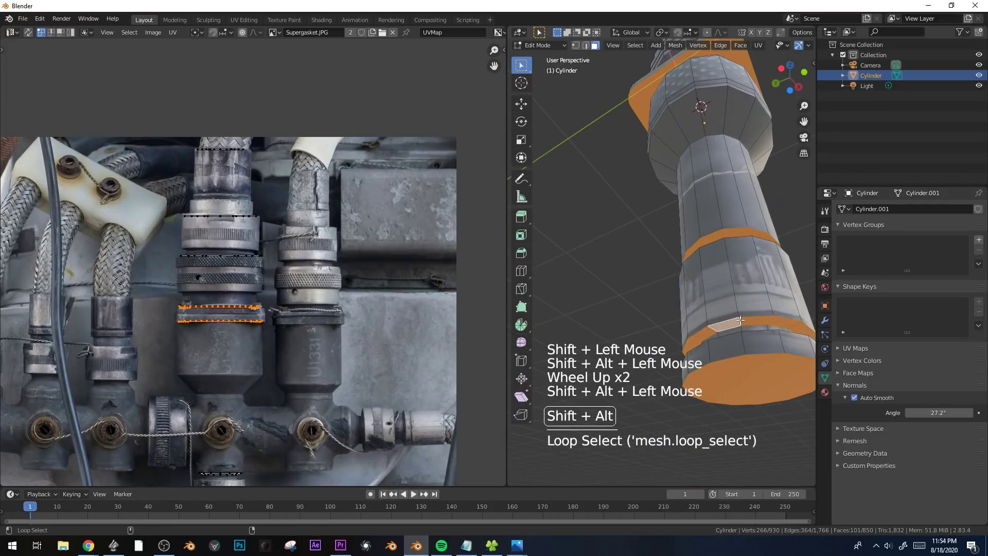
scroll(753, 324, down, 3)
alt+shift+click(684, 309)
middle_drag(684, 309, 744, 329)
Unwrap the selected flat faces with Project From View from the top view.
key(KP_7)
scroll(690, 258, up, 2)
shift+middle_drag(690, 257, 684, 216)
key(u)
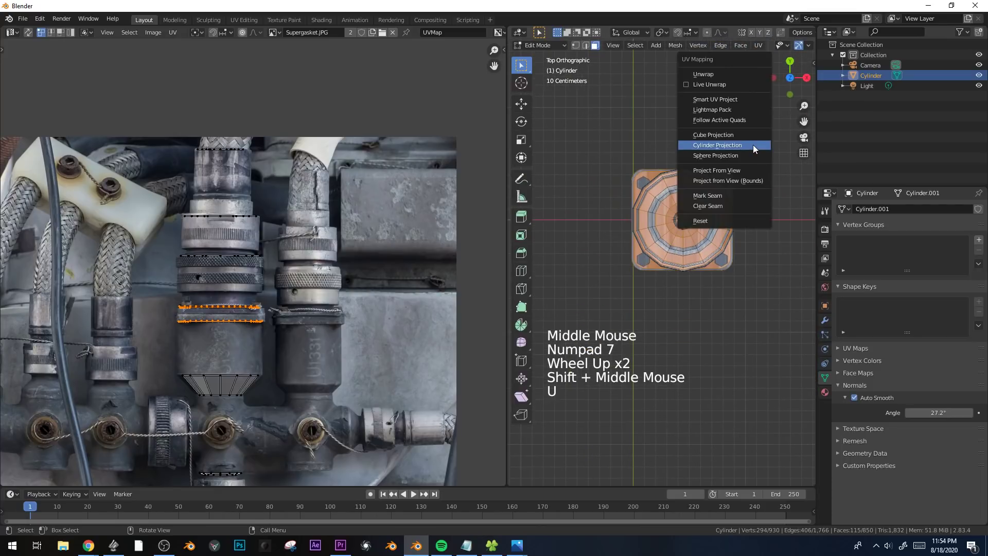
click(746, 171)
Move all of the projected UVs onto the plain grey metal box in the photo and shrink them to fit.
key(a)
key(g)
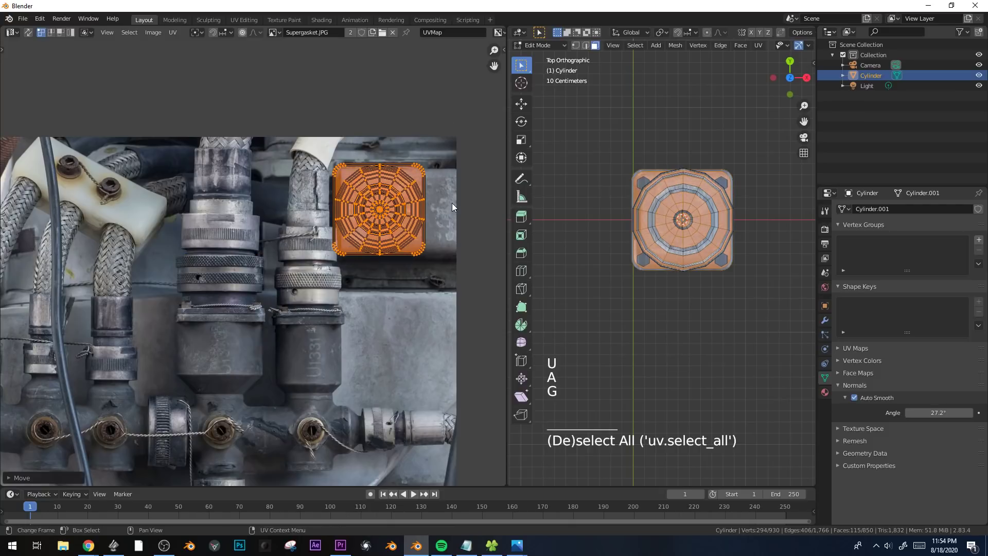
shift+middle_drag(437, 208, 363, 228)
scroll(404, 268, up, 1)
key(s)
click(387, 271)
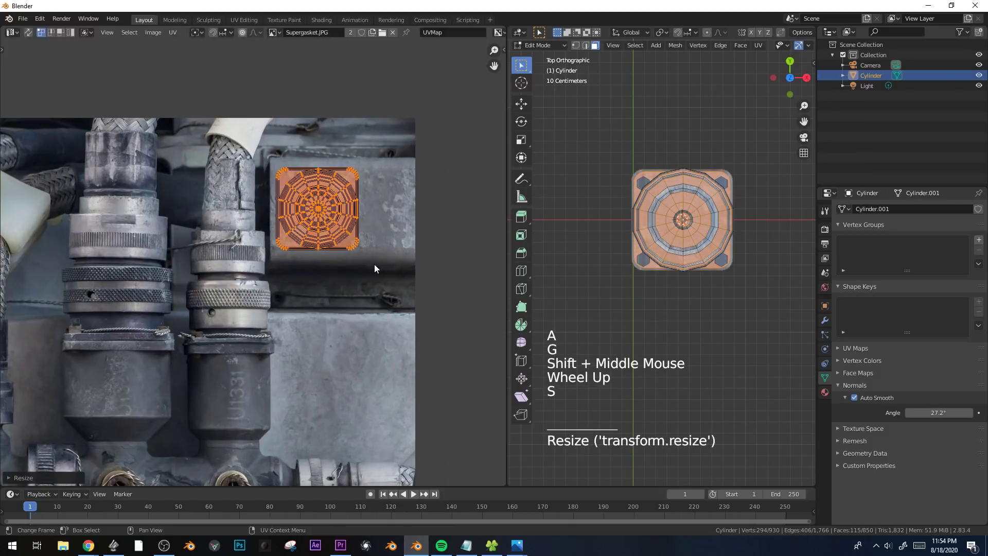
Fine-tune the UVs' position on the grey box, enlarge them slightly and rotate them a little.
key(g)
click(387, 273)
key(s)
click(394, 275)
key(r)
click(401, 278)
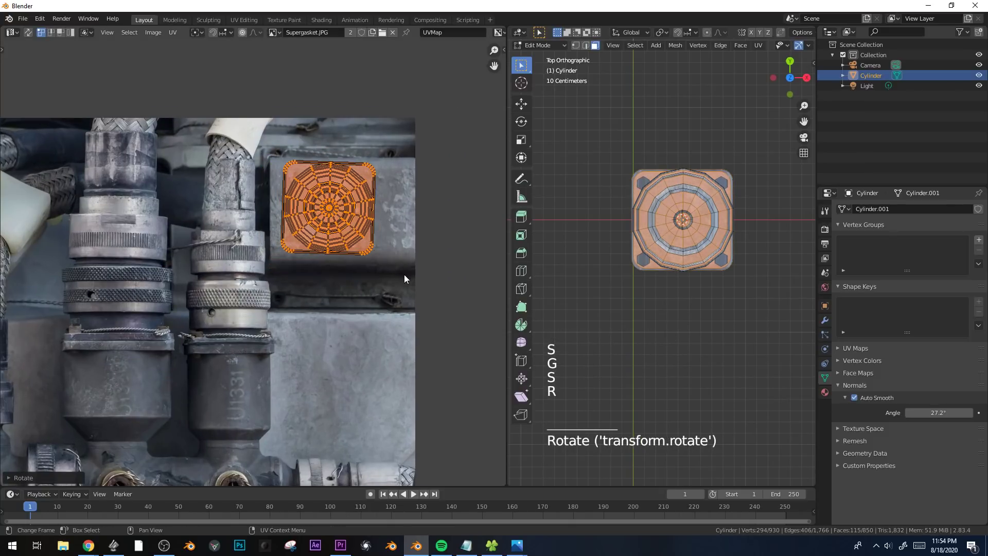
Move the selected flat faces' UVs from the grey metal box onto the dark housing below the knurled rings in the photo.
key(Tab)
middle_drag(677, 314, 740, 250)
key(Tab)
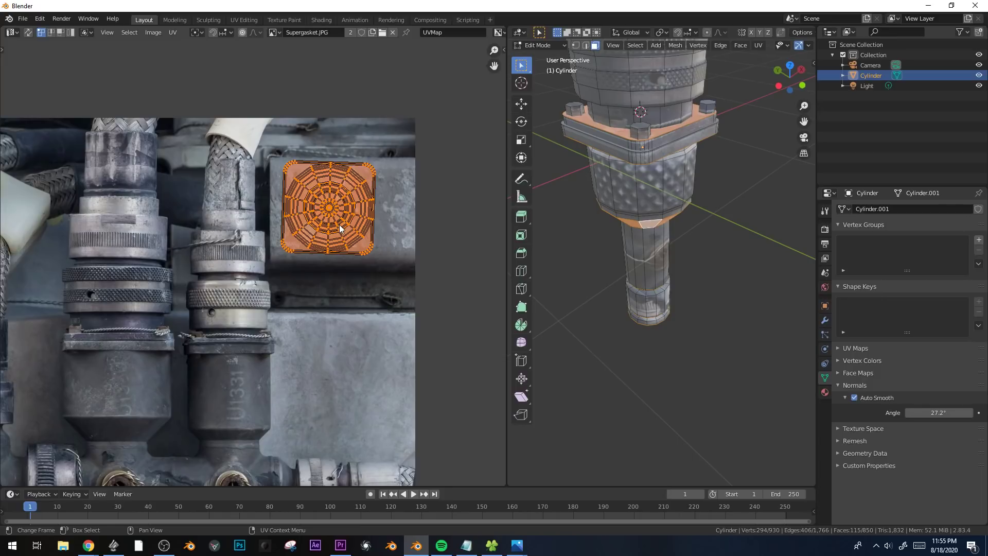
key(Tab)
middle_drag(629, 240, 711, 229)
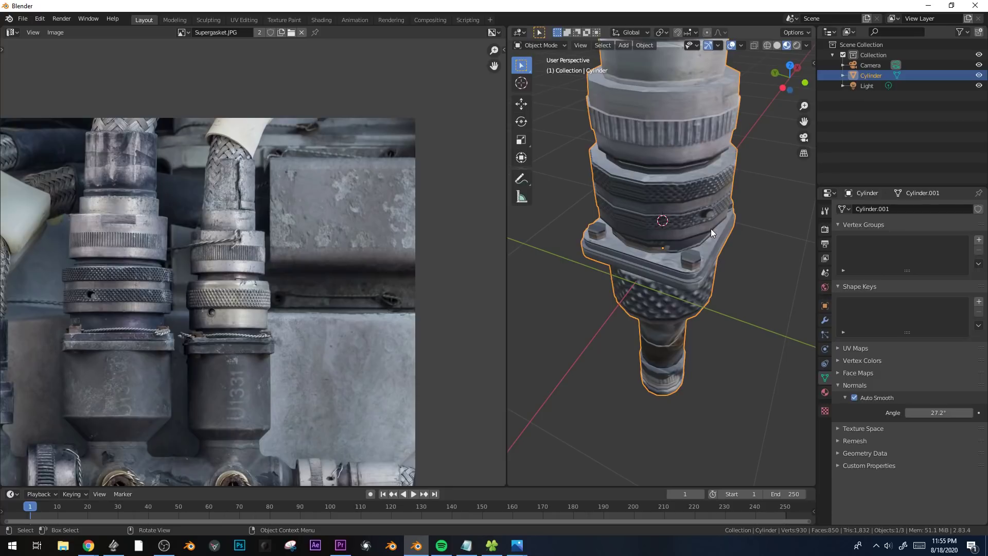
mouse_move(703, 263)
middle_down()
mouse_move(697, 243)
mouse_move(703, 255)
middle_up()
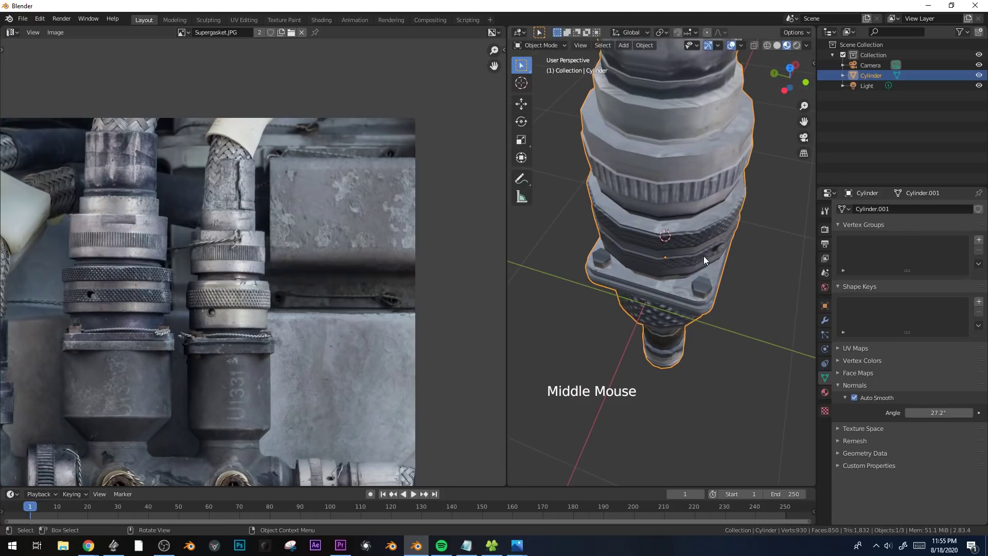
key(Tab)
scroll(363, 205, down, 1)
shift+middle_drag(364, 216, 440, 132)
key(g)
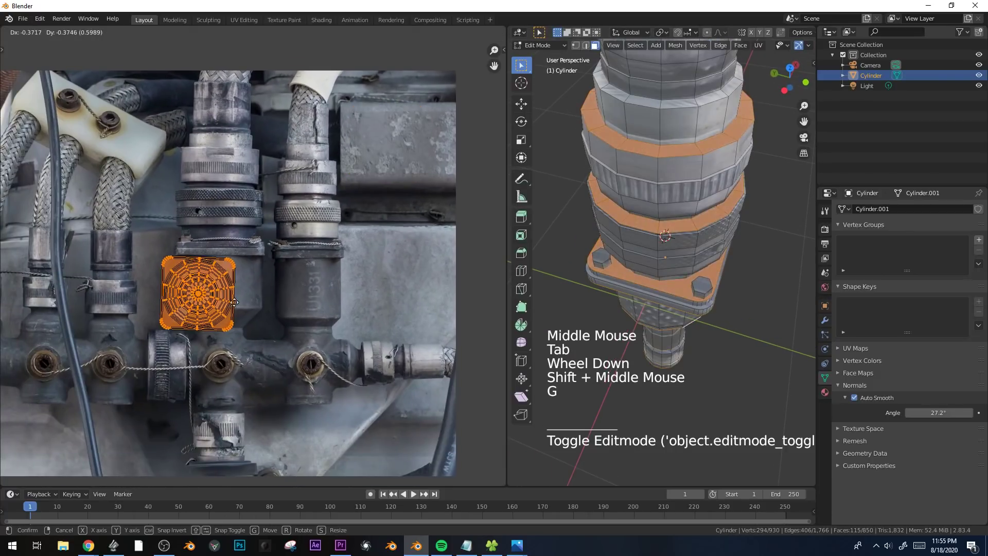
shift+click(277, 292)
shift+middle_drag(277, 293, 347, 280)
scroll(391, 276, up, 1)
shift+scroll(391, 275, up, 1)
scroll(391, 297, up, 2)
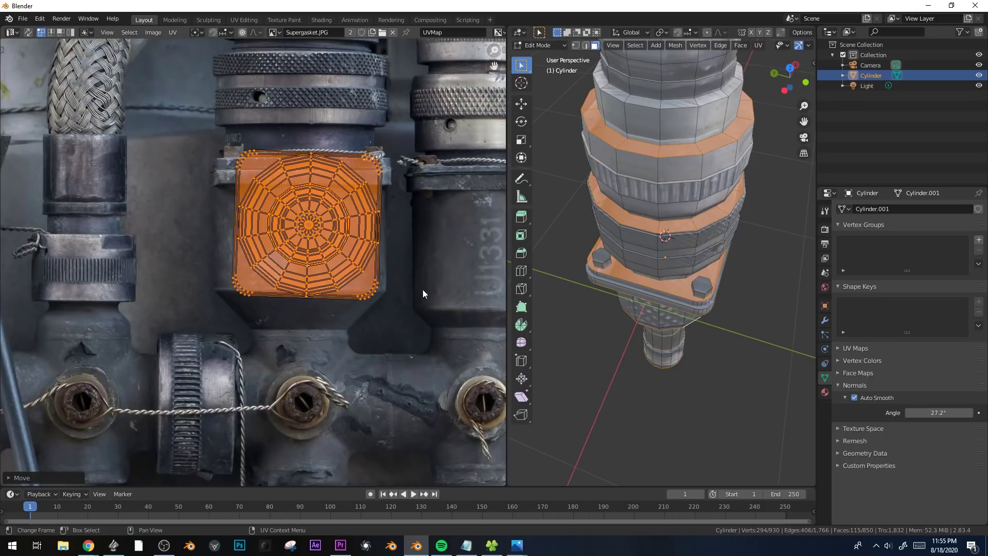
Shrink the flat faces' UVs within the housing's plain surface and fine-tune their position and rotation.
key(s)
click(377, 280)
key(g)
click(412, 340)
key(r)
click(422, 325)
key(s)
click(409, 320)
key(g)
click(405, 341)
Examine the retextured flat faces on the fitting from several angles in Object Mode.
key(Tab)
middle_drag(690, 338, 677, 303)
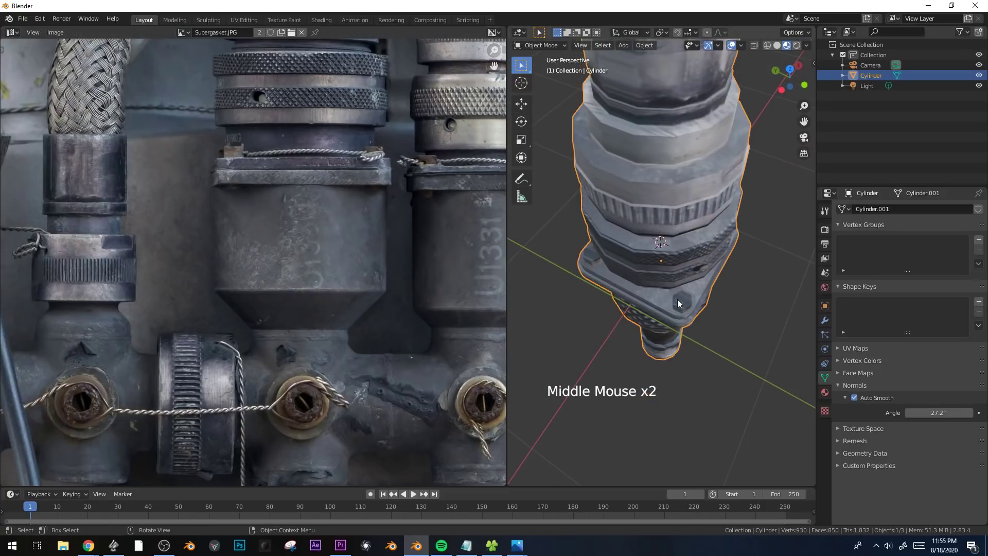
scroll(718, 172, up, 2)
shift+middle_drag(717, 172, 715, 214)
scroll(715, 249, down, 2)
middle_drag(715, 249, 696, 196)
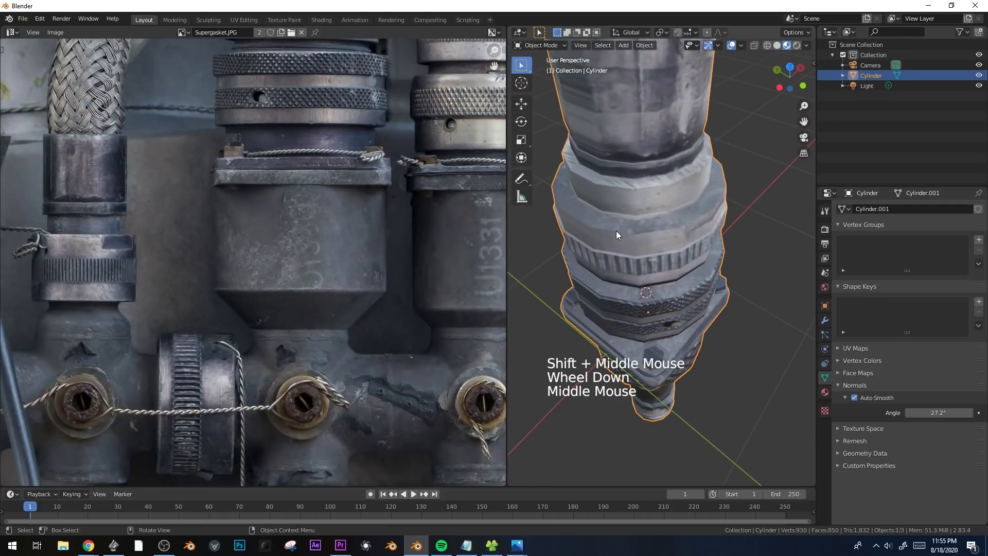
scroll(660, 227, down, 1)
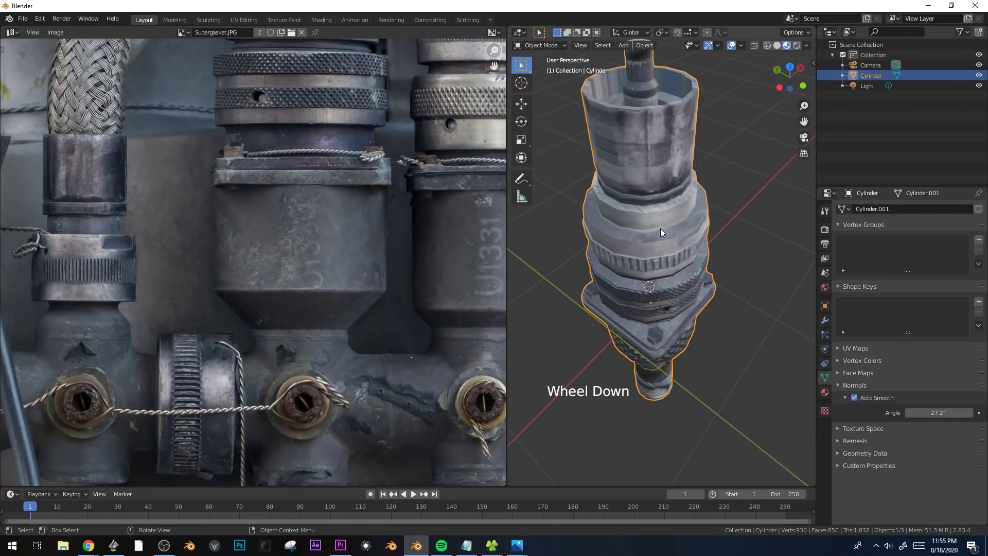
Select the face loop on top of the wide ribbed collar and move its UVs over the rusty bolt beside the blue hose.
key(Tab)
alt+click(690, 225)
alt+click(691, 222)
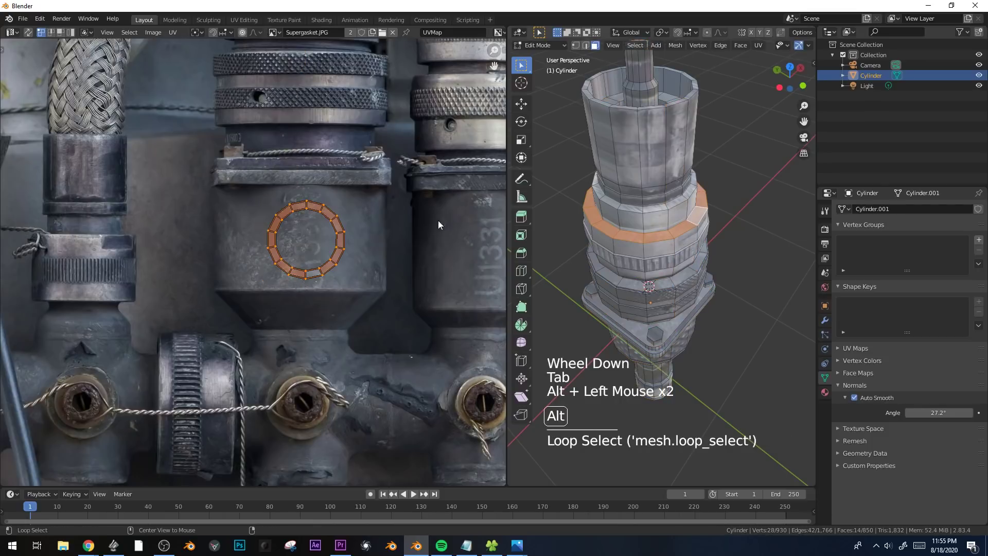
key(g)
shift+middle_drag(226, 293, 400, 199)
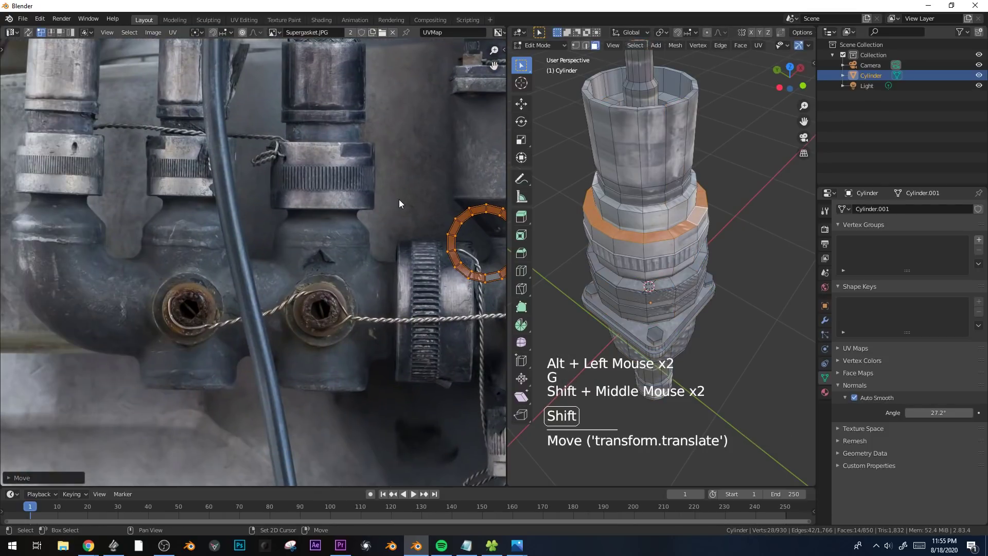
key(g)
scroll(134, 310, up, 2)
shift+middle_drag(134, 309, 311, 199)
scroll(311, 200, up, 2)
key(g)
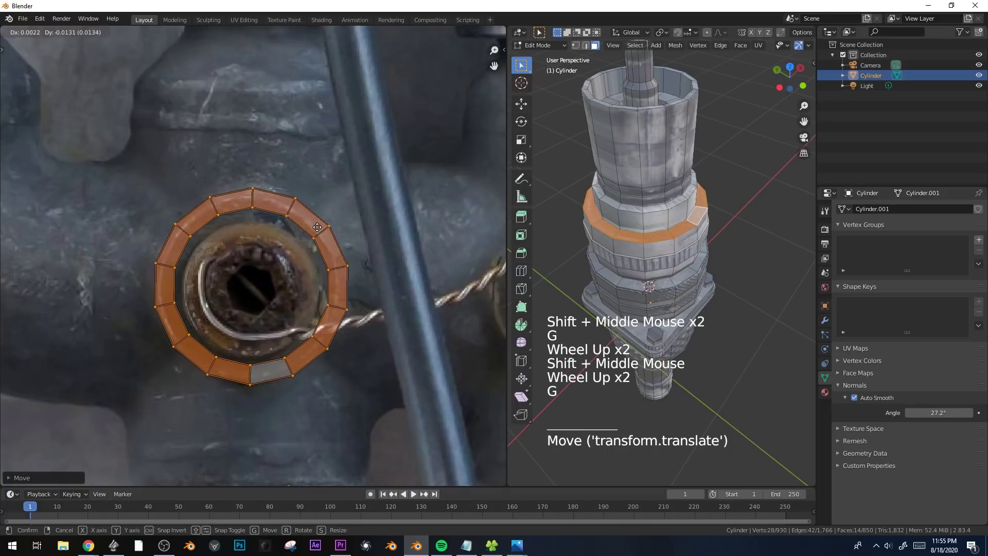
Shrink and nudge the ring-shaped UVs until they fit the round metal rim around the rusty bolt.
key(s)
click(372, 272)
key(g)
key(shift)
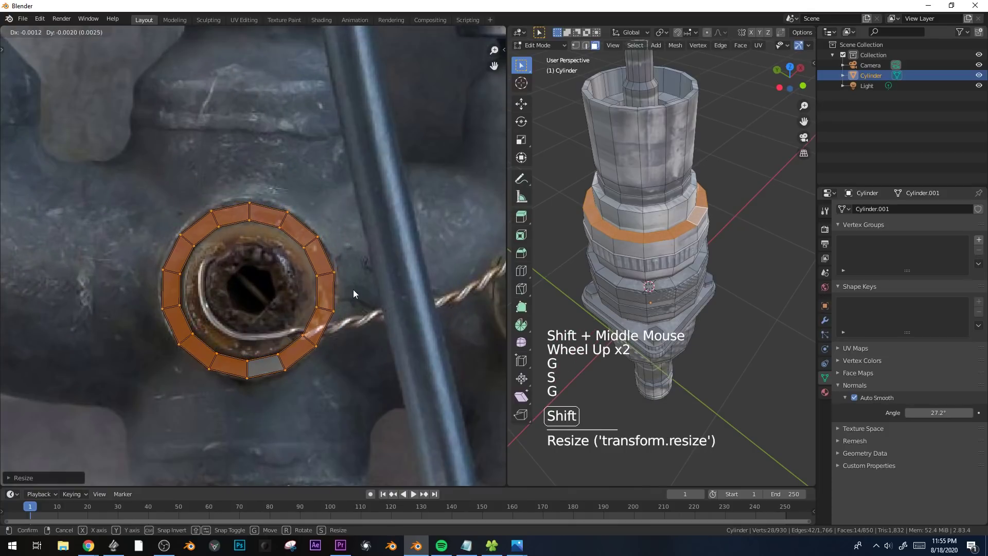
click(354, 289)
key(s)
click(359, 286)
key(g)
shift+click(354, 268)
Bevel the outer upper edge loop of the wide ribbed collar with three segments, about 0.084 m wide.
key(Tab)
mouse_move(703, 228)
middle_down()
mouse_move(740, 217)
mouse_move(699, 224)
middle_up()
scroll(698, 224, up, 1)
key(Tab)
key(Tab)
key(Tab)
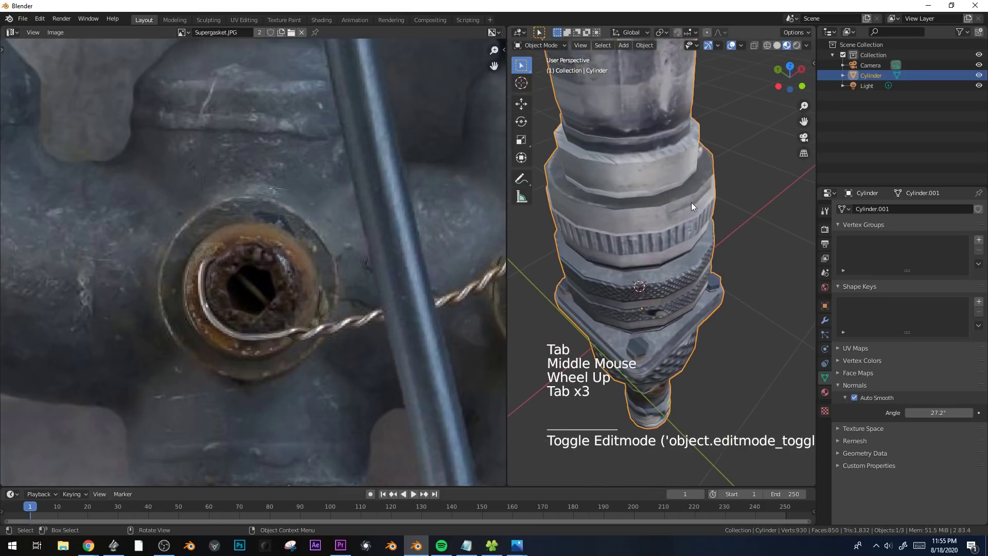
key(Tab)
key(2)
alt+click(690, 202)
shift+middle_drag(691, 202, 754, 252)
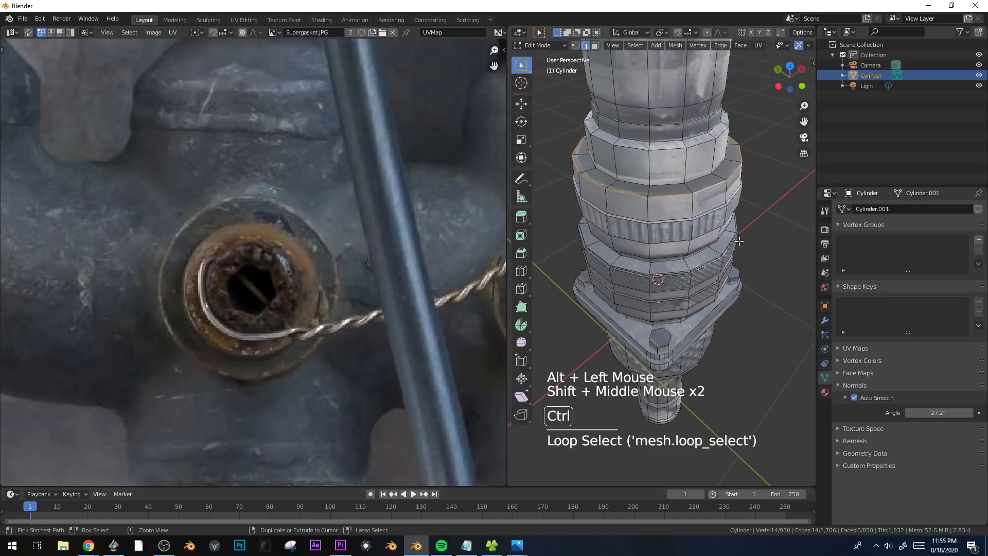
key(ctrl+b)
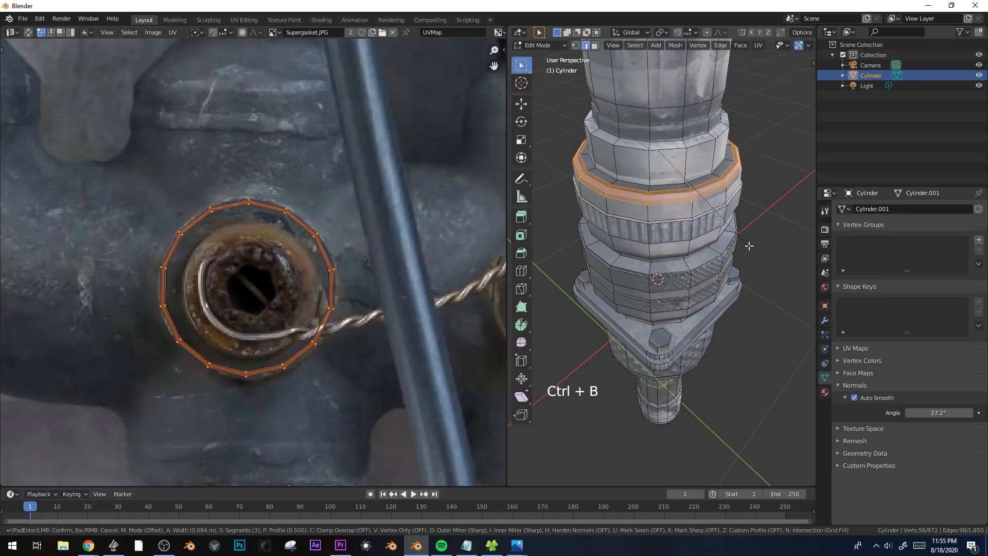
click(747, 246)
Select the face loop around the outer wall of the fitting's top cup and align the model to the front view.
key(Tab)
scroll(747, 247, down, 2)
middle_drag(747, 247, 725, 217)
scroll(648, 203, down, 2)
shift+middle_drag(647, 203, 664, 213)
middle_drag(664, 213, 758, 231)
key(Tab)
alt+click(721, 231)
key(3)
alt+click(691, 225)
key(KP_1)
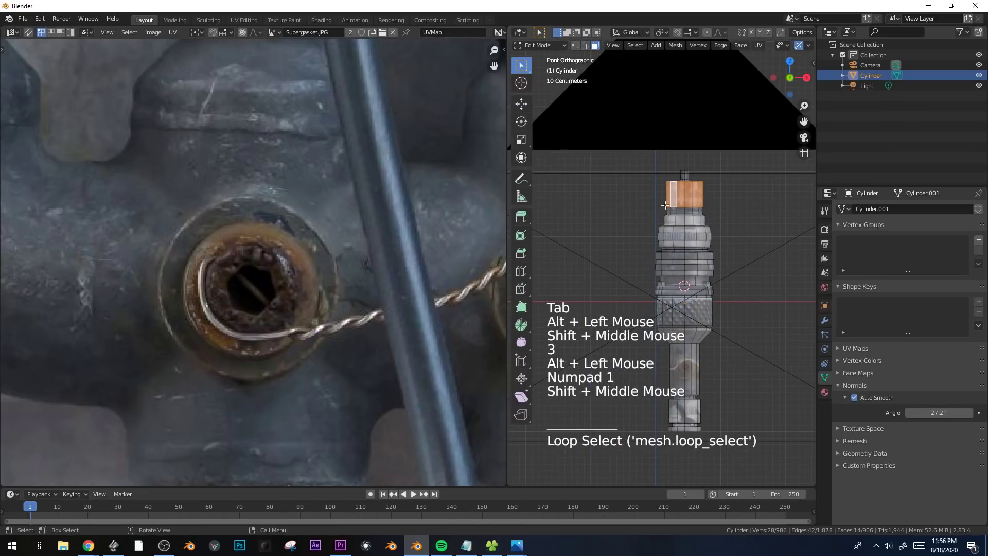
Unwrap the selected cup wall with Cylinder Projection from the front view.
scroll(271, 139, down, 7)
shift+middle_drag(272, 139, 284, 189)
shift+middle_drag(356, 158, 289, 215)
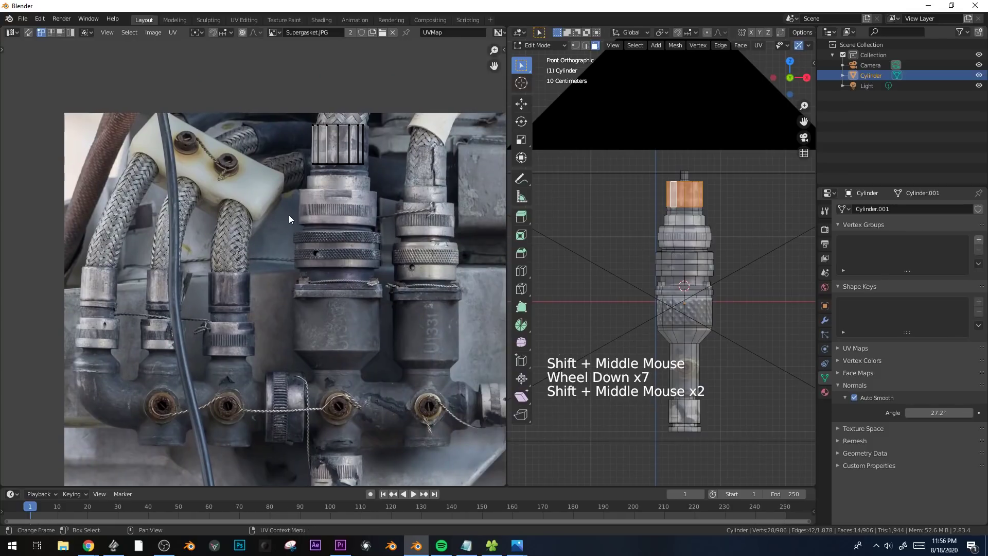
scroll(669, 247, up, 1)
scroll(664, 227, up, 3)
shift+middle_drag(669, 247, 700, 256)
scroll(661, 255, up, 2)
key(Tab)
key(KP_1)
key(Tab)
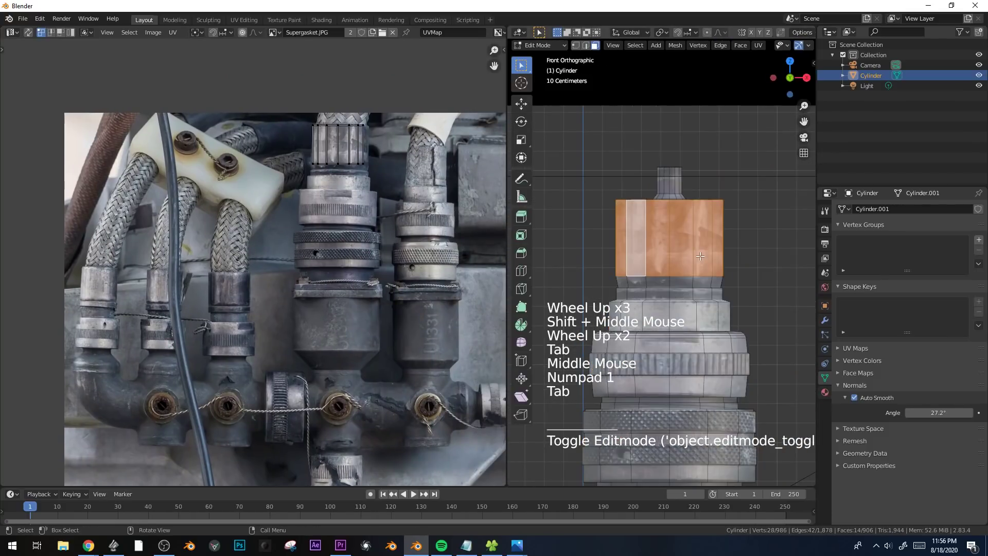
key(u)
click(700, 255)
key(u)
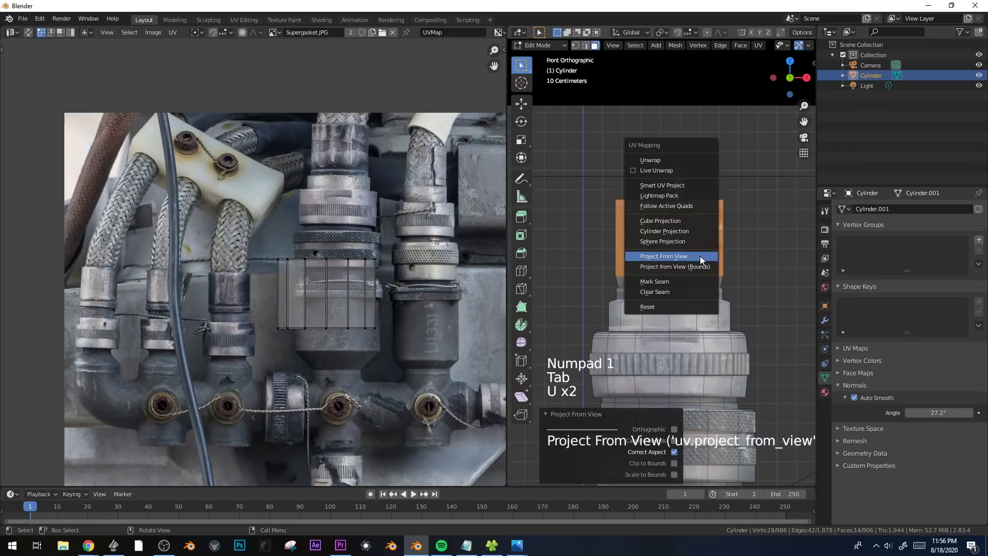
click(693, 230)
Select all of the cup wall's UVs and shrink them to a short strip over the photo.
scroll(360, 194, down, 3)
key(a)
key(s)
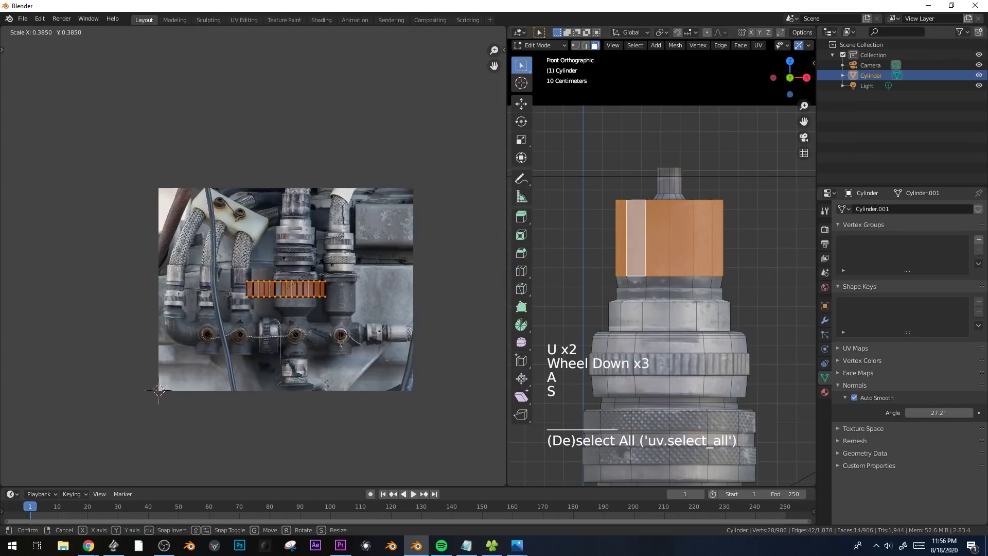
scroll(323, 310, up, 2)
click(323, 311)
shift+middle_drag(322, 311, 359, 235)
shift+middle_drag(435, 303, 356, 335)
scroll(371, 318, up, 1)
key(s)
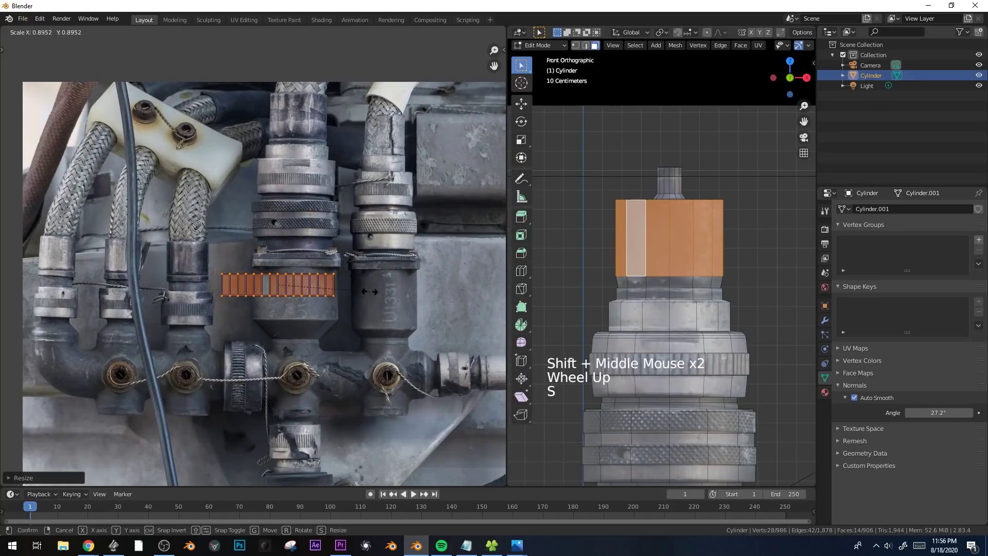
Move the cup wall's UV strip onto the plain dark housing in the photo and shrink it further to fit.
key(g)
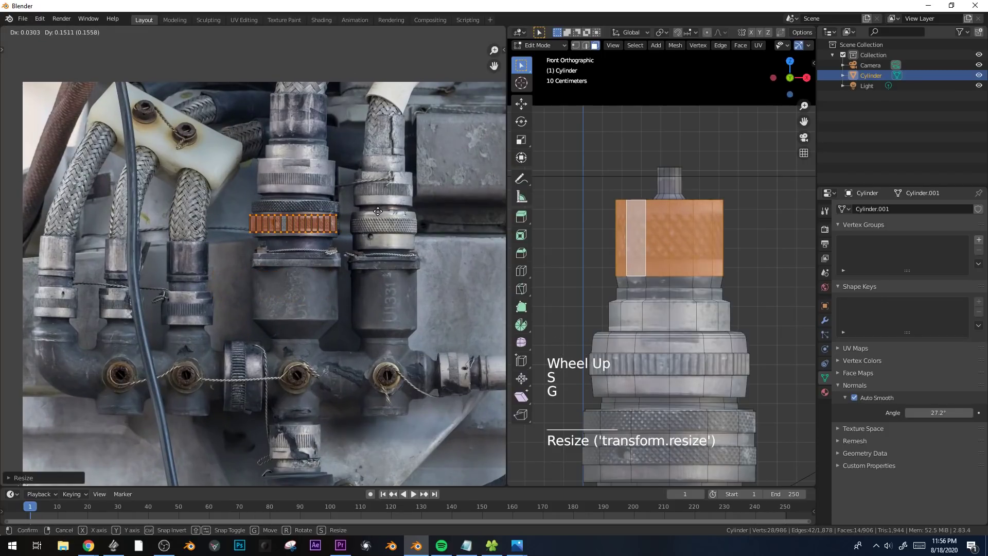
key(s)
click(353, 215)
key(g)
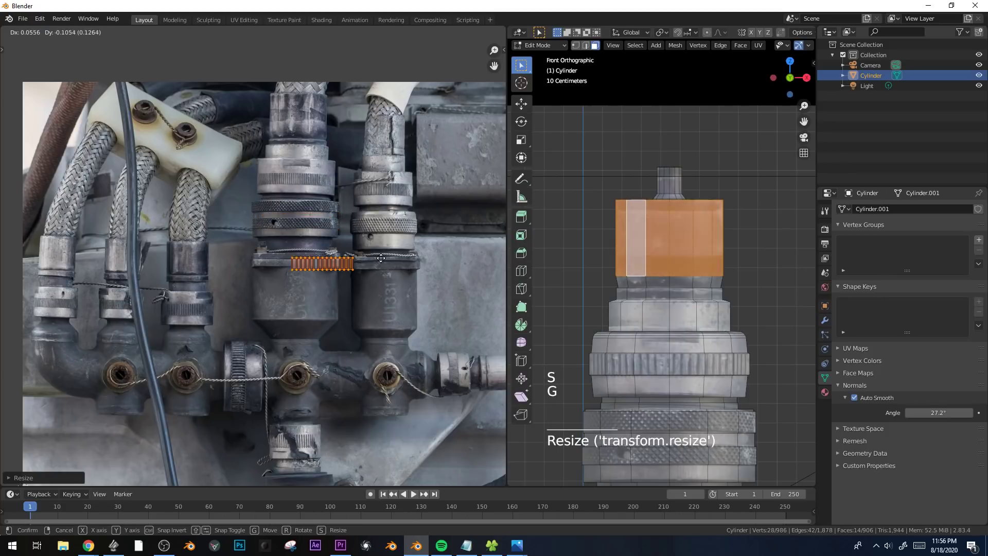
click(367, 288)
scroll(366, 289, up, 1)
scroll(366, 288, up, 1)
shift+middle_drag(366, 289, 326, 289)
scroll(332, 292, up, 1)
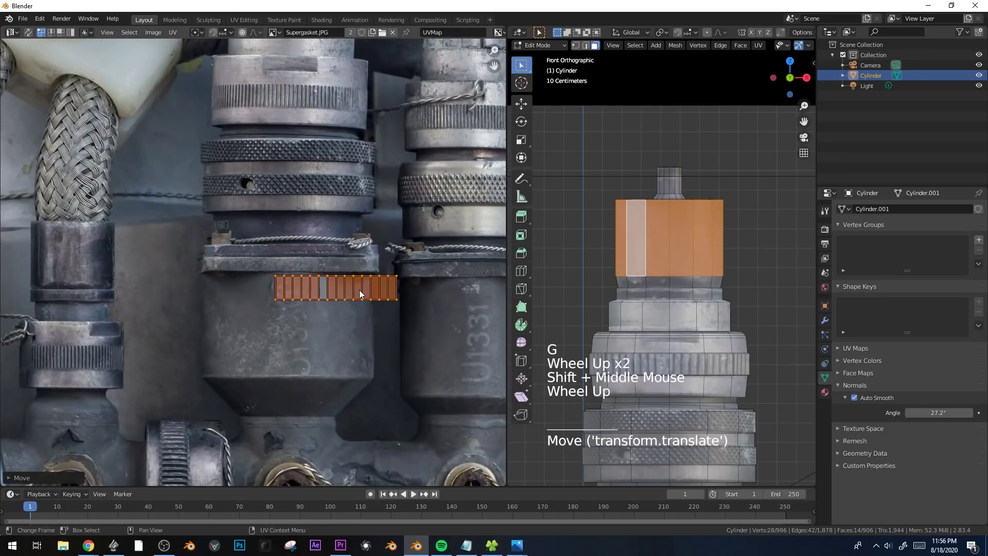
key(g)
key(s)
click(339, 285)
Add loop cuts to the top cup's wall, widen the wall into a bulge and adjust the loop's height along Z.
key(Tab)
key(Tab)
key(ctrl+r)
click(728, 223)
click(730, 215)
key(s)
click(755, 222)
key(ctrl+r)
click(760, 243)
key(g)
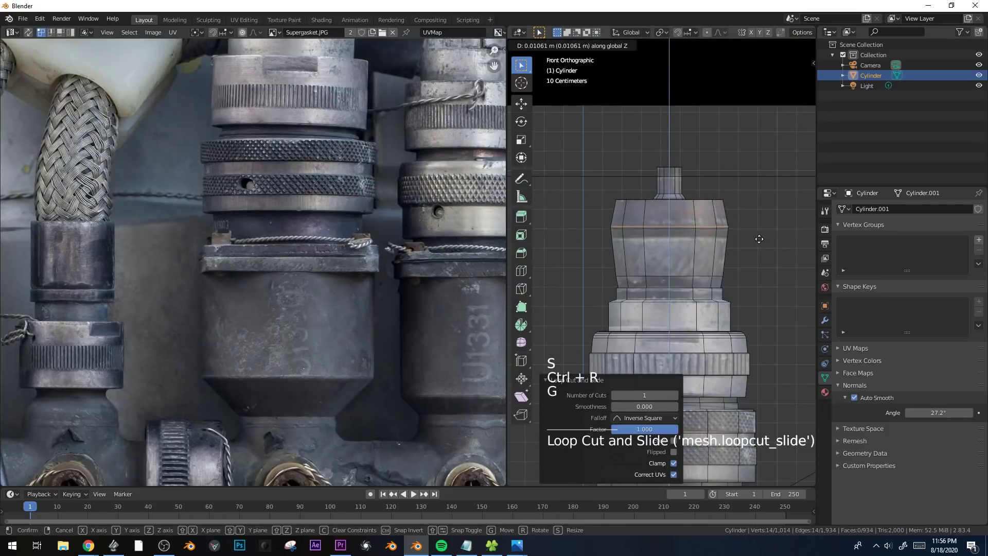
click(734, 222)
Cut more loops just below the cup's bulge, scale the new loops inward to 0.912 and spread them along Z into a groove.
key(ctrl+r)
click(732, 227)
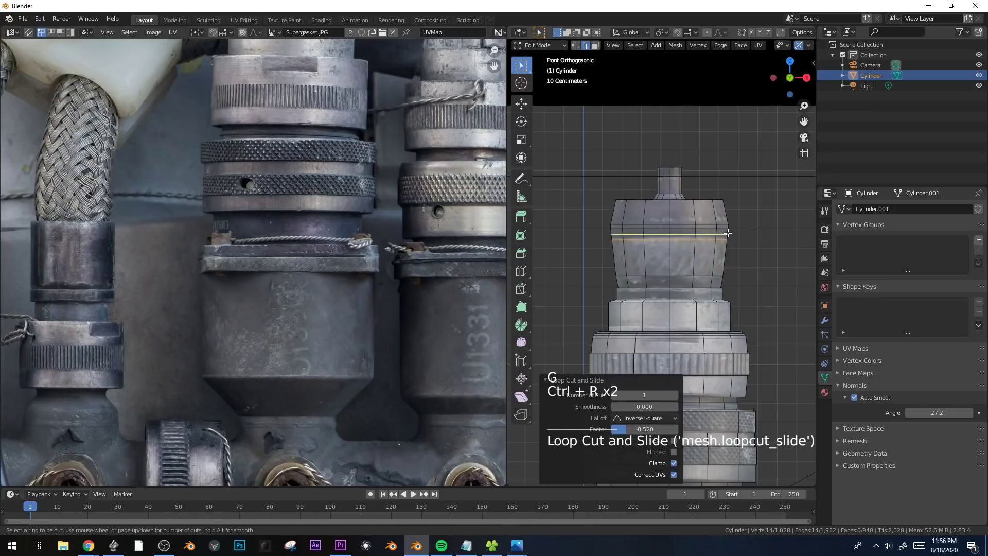
key(s)
click(727, 235)
key(s)
key(z)
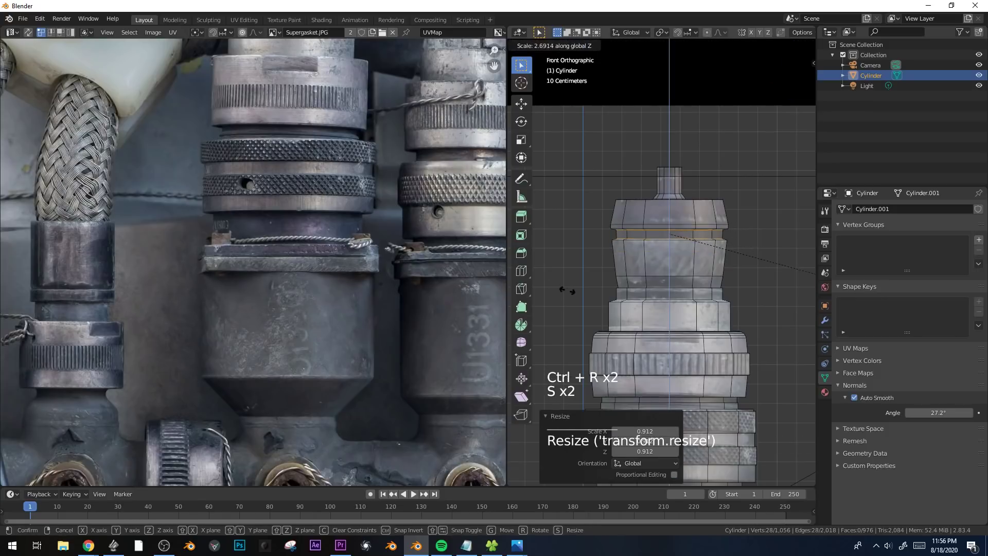
click(566, 290)
Select the face loop around the narrow lower neck and unwrap it with Cylinder Projection from the front view.
key(Tab)
scroll(702, 280, down, 8)
shift+middle_drag(703, 290, 696, 257)
scroll(666, 285, up, 3)
scroll(666, 284, up, 1)
key(Tab)
key(Tab)
key(Tab)
key(Tab)
key(3)
alt+click(696, 256)
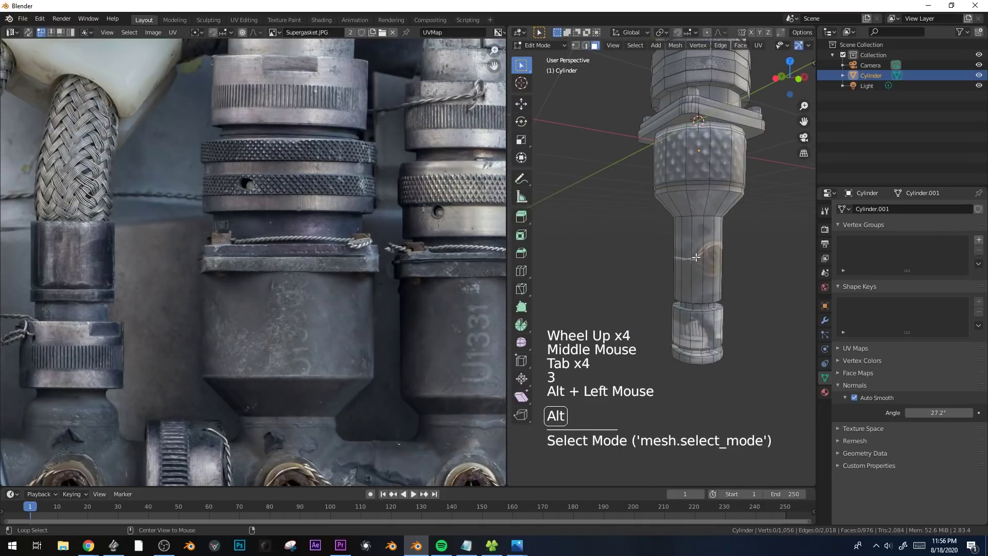
key(KP_1)
key(u)
click(696, 257)
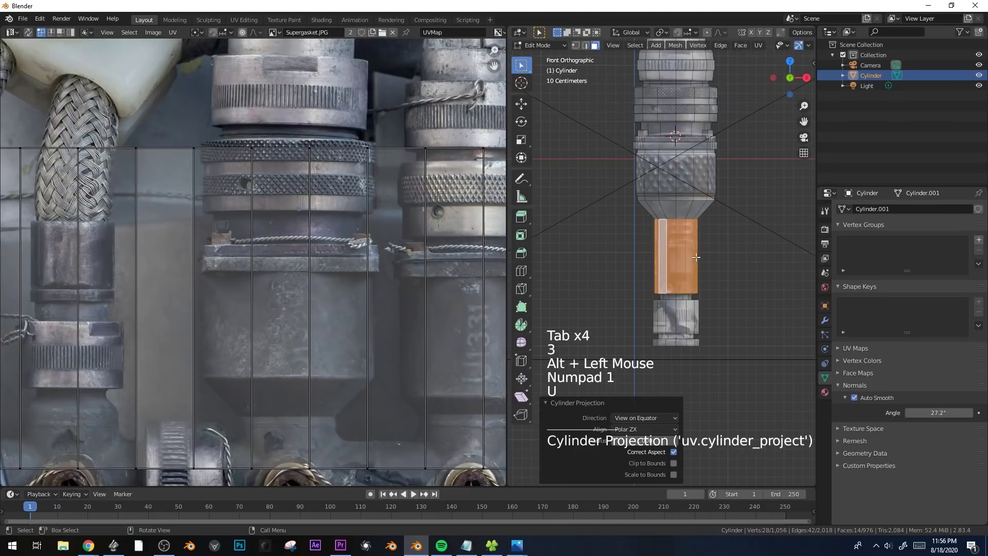
Shrink all of the neck's UVs and place them on the dark housing's plain surface in the photo.
scroll(282, 156, down, 4)
key(a)
key(s)
click(283, 291)
scroll(283, 291, up, 2)
key(g)
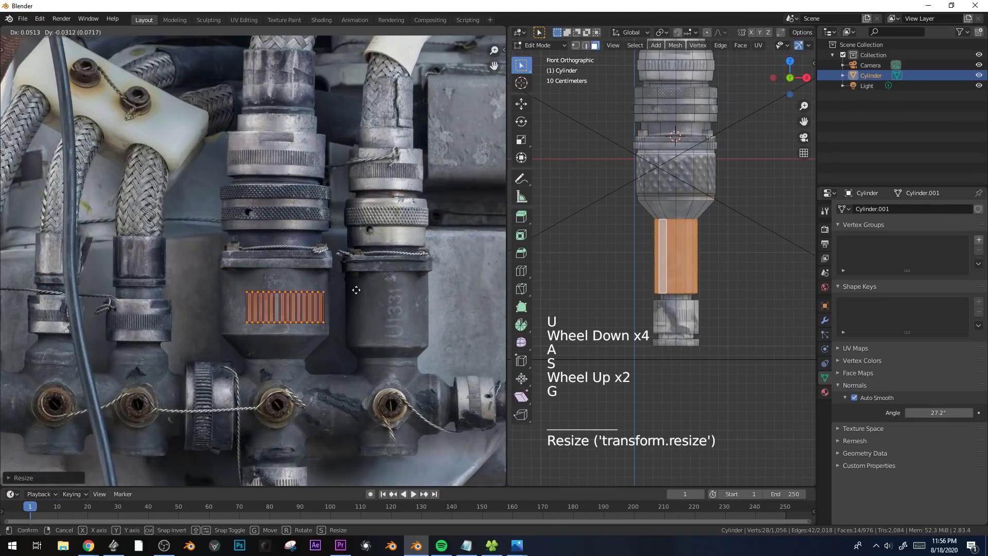
click(356, 290)
key(s)
click(341, 328)
shift+middle_drag(341, 328, 376, 276)
scroll(375, 276, up, 2)
Mirror one half of the neck's UV strip along X and slide it along X over the other half.
key(alt+a)
key(b)
drag(432, 236, 356, 316)
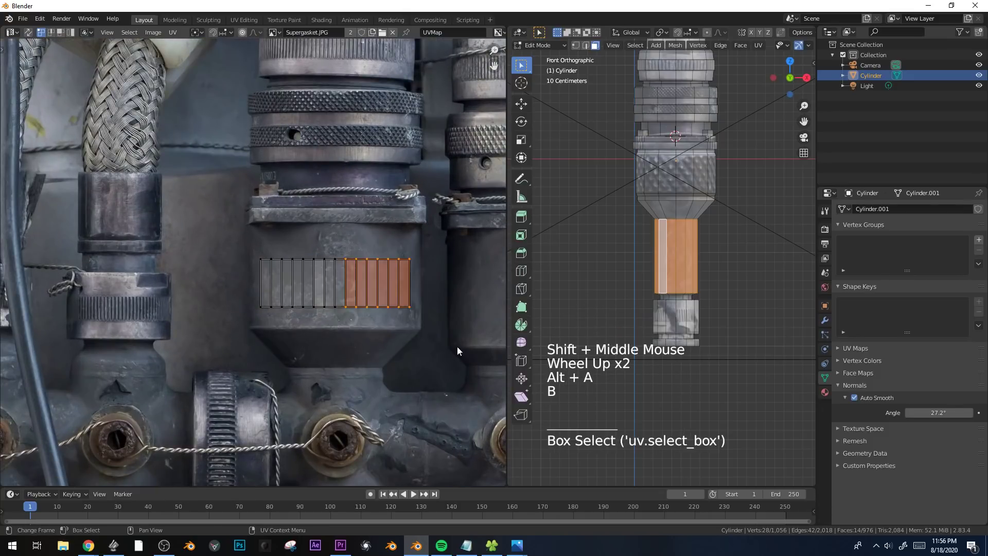
key(s)
key(x)
click(356, 297)
key(g)
key(x)
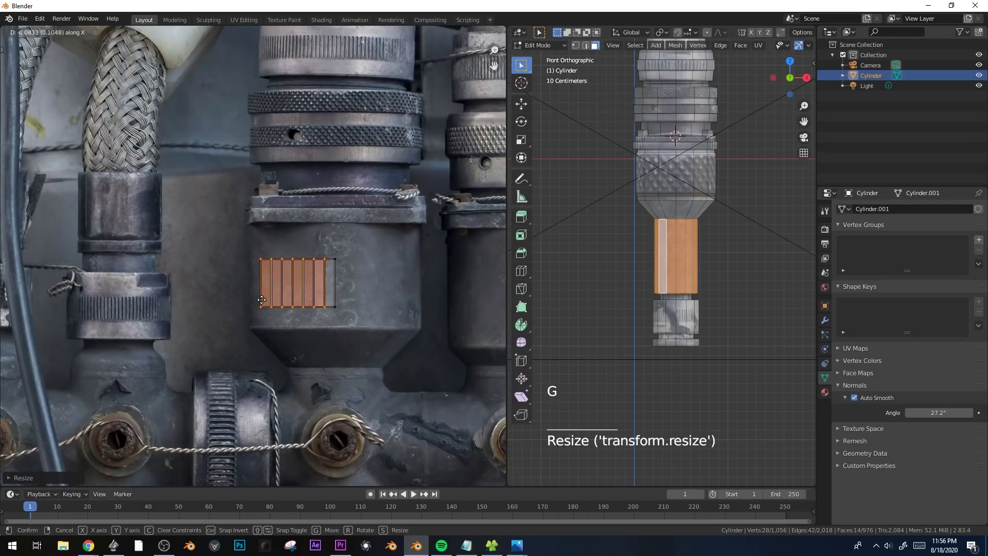
click(262, 299)
click(329, 285)
key(g)
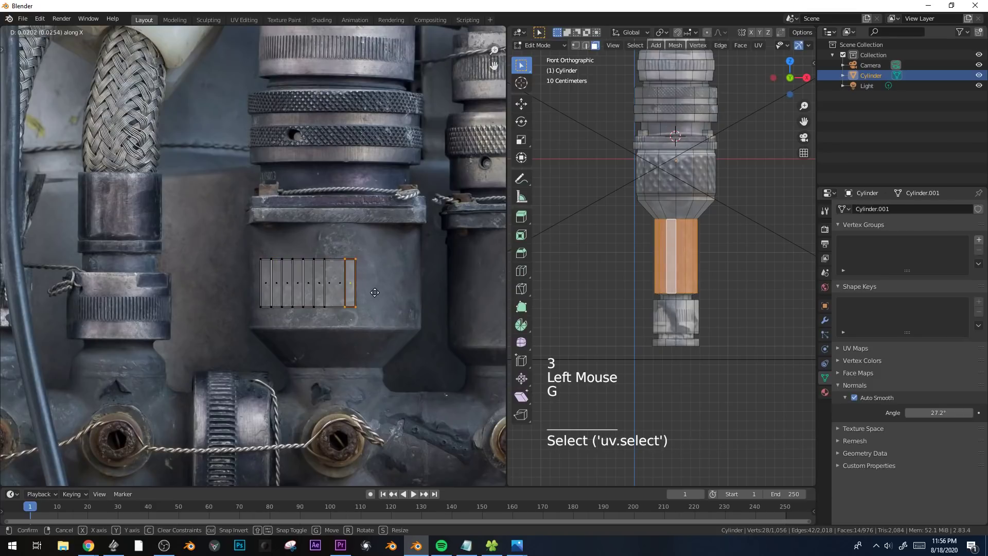
right_click(374, 292)
scroll(653, 276, up, 1)
scroll(344, 301, up, 2)
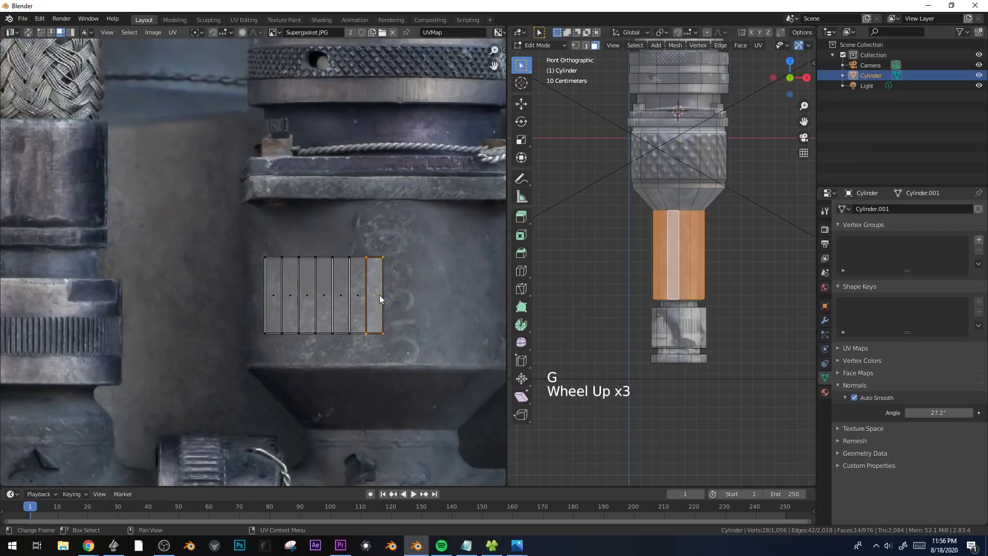
Enlarge all of the neck's folded UVs and centre them on the dark housing's plain surface in the photo.
key(a)
key(g)
click(365, 273)
scroll(365, 273, down, 2)
key(s)
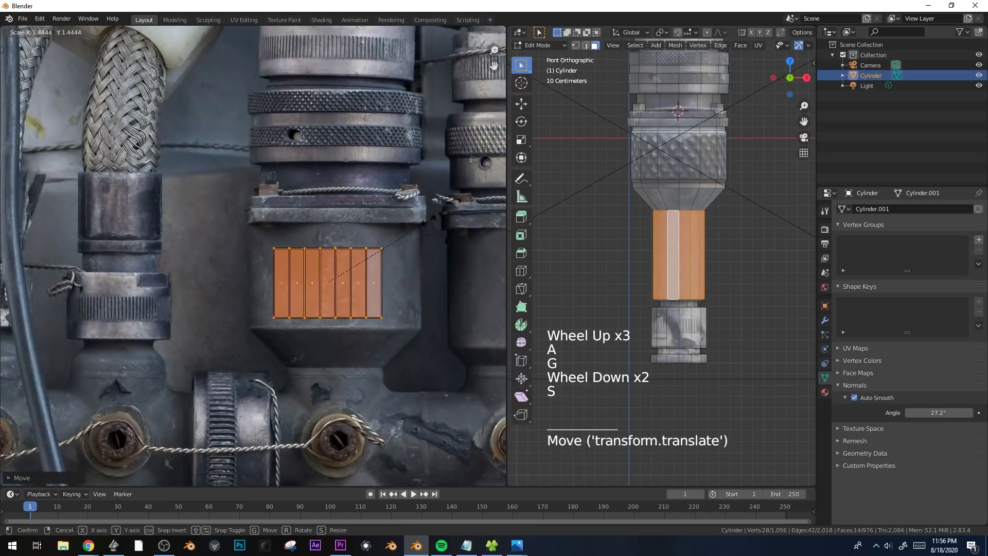
click(422, 246)
key(g)
click(431, 230)
key(s)
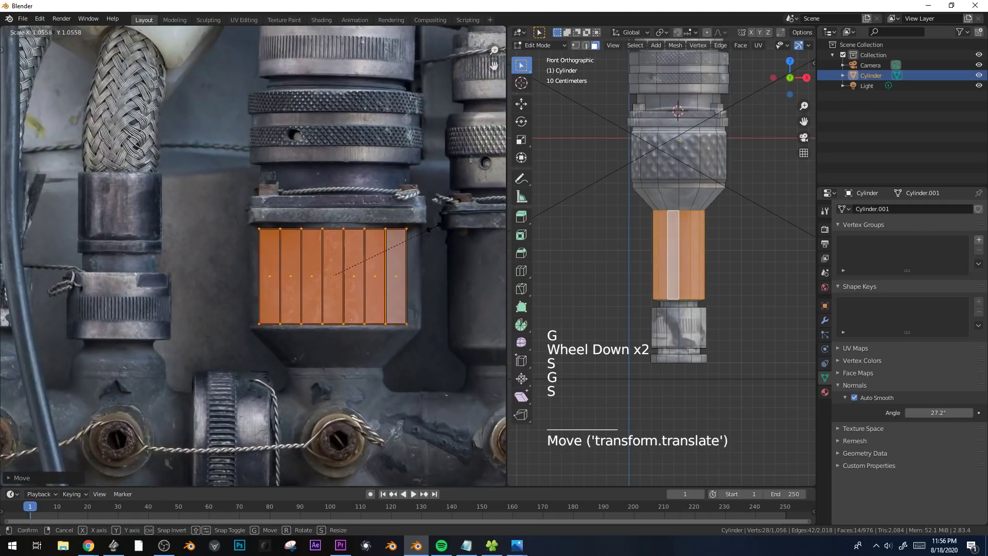
click(428, 238)
Bevel the edge loop where the neck meets the tapered shoulder with multiple segments into a smooth curve.
key(Tab)
middle_drag(679, 216, 695, 185)
key(Tab)
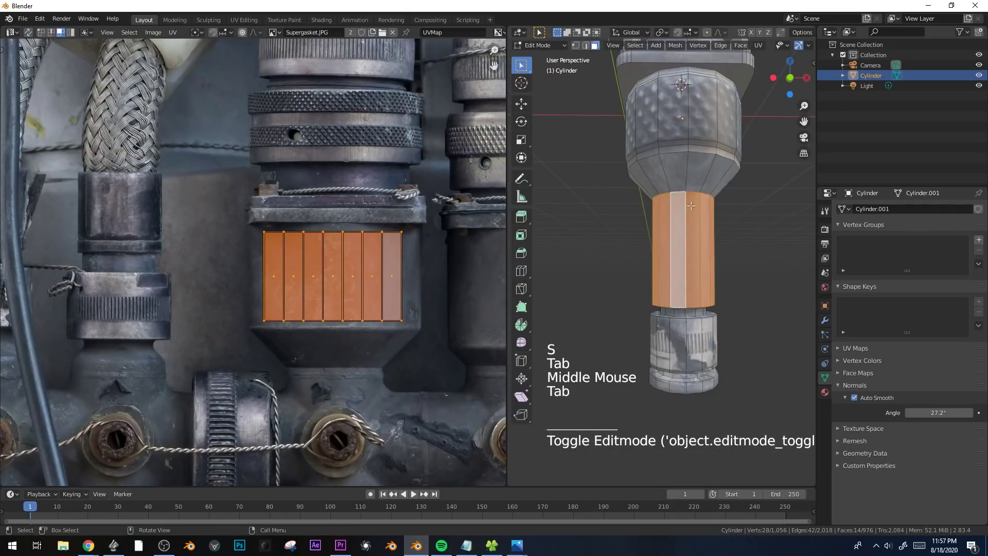
key(2)
alt+click(695, 191)
alt+click(695, 190)
key(ctrl+b)
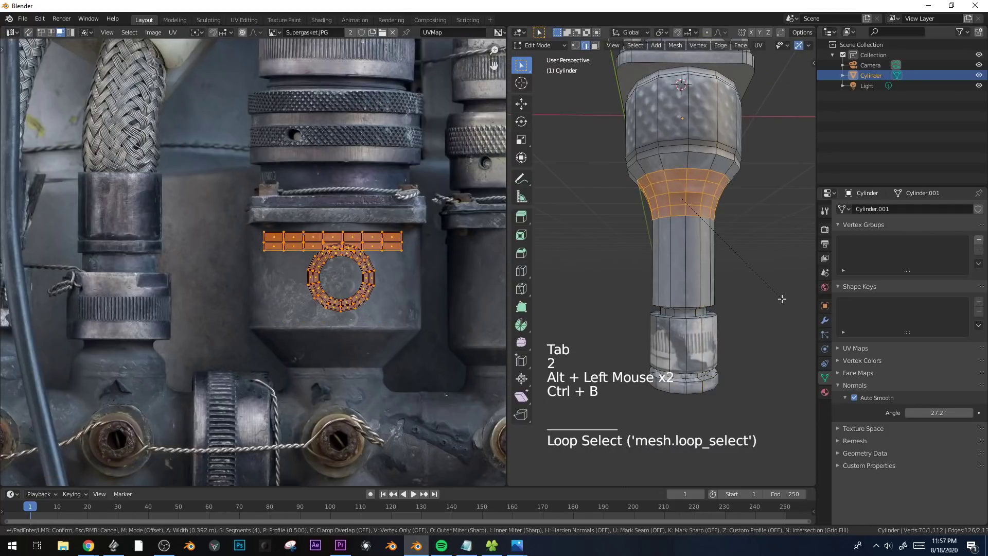
Select the face loop on the top cup's inner wall and unwrap it with Cylinder Projection from the front view.
key(Tab)
middle_drag(754, 277, 680, 309)
scroll(673, 294, down, 4)
key(alt+a)
scroll(692, 308, up, 1)
key(Tab)
alt+click(681, 139)
key(3)
shift+middle_drag(702, 157, 709, 196)
scroll(708, 196, up, 1)
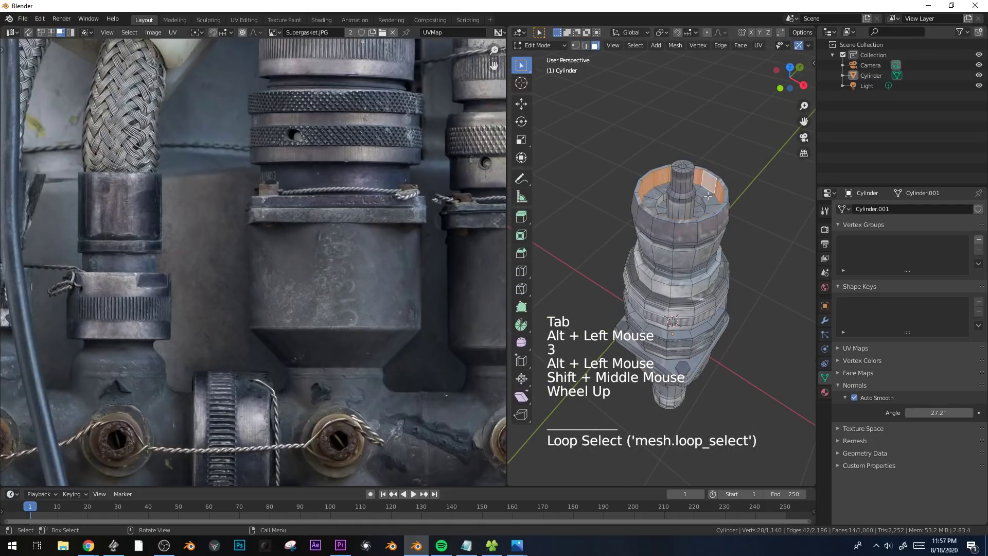
key(KP_1)
key(u)
click(663, 196)
scroll(273, 222, down, 1)
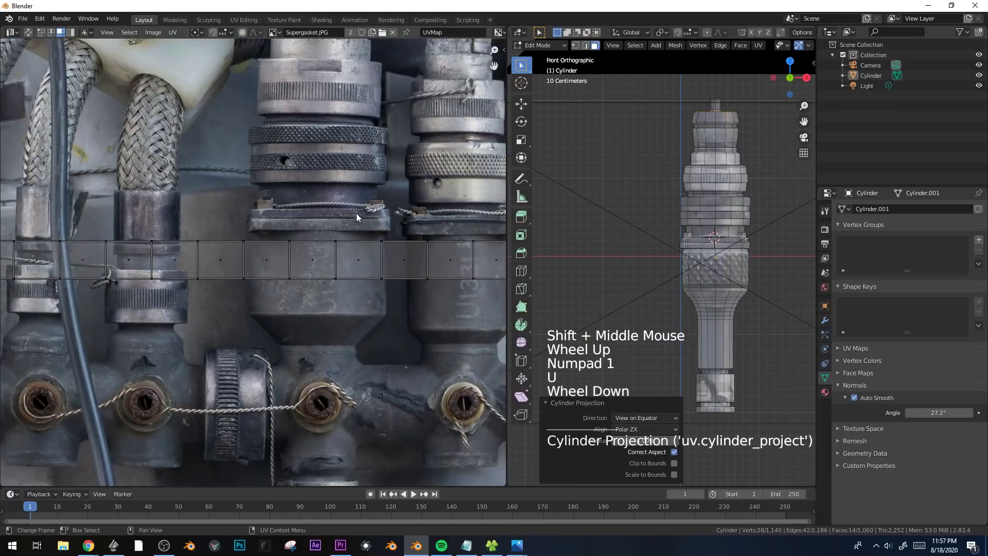
Shrink all of the inner wall's UVs, move them onto the metal fitting in the photo and leave Edit Mode.
key(a)
key(s)
click(288, 240)
key(g)
click(326, 183)
key(g)
key(shift)
click(330, 195)
key(Tab)
Open the Eevee render settings and switch the 3D viewport to rendered shading.
middle_drag(782, 236, 741, 214)
scroll(780, 289, down, 1)
click(825, 229)
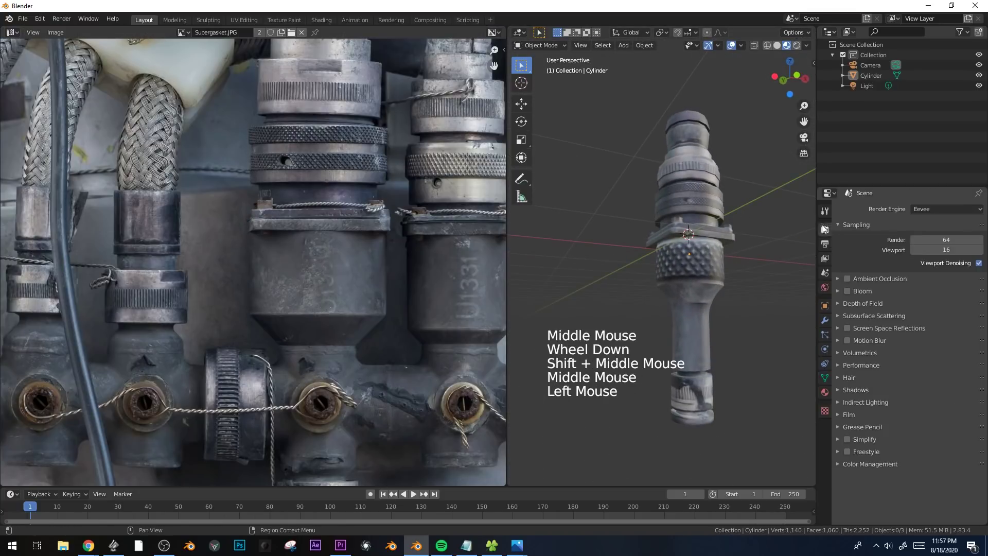
key(z)
mouse_move(622, 242)
middle_down()
mouse_move(641, 220)
mouse_move(627, 211)
mouse_move(708, 243)
mouse_move(648, 248)
mouse_move(666, 259)
middle_up()
scroll(639, 250, up, 2)
middle_drag(663, 188, 677, 254)
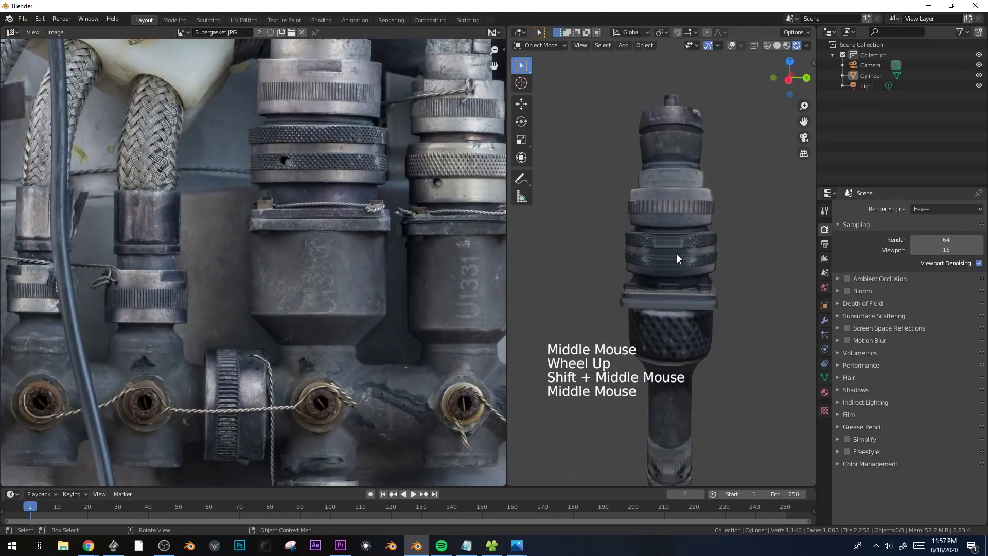
Examine the rendered fitting from several angles with and without the viewport overlays.
key(Tab)
key(Tab)
key(shift+alt+z)
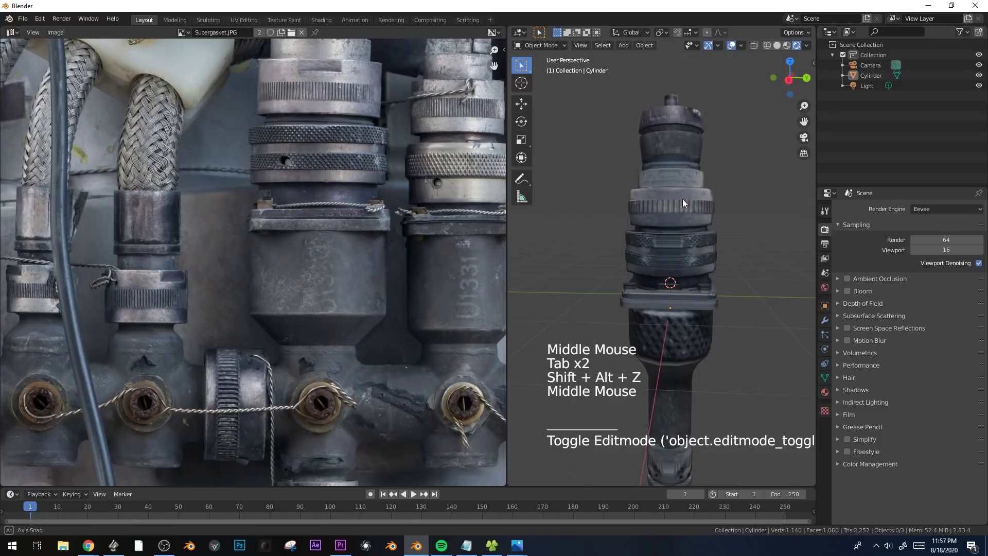
middle_drag(671, 191, 712, 203)
scroll(758, 277, up, 1)
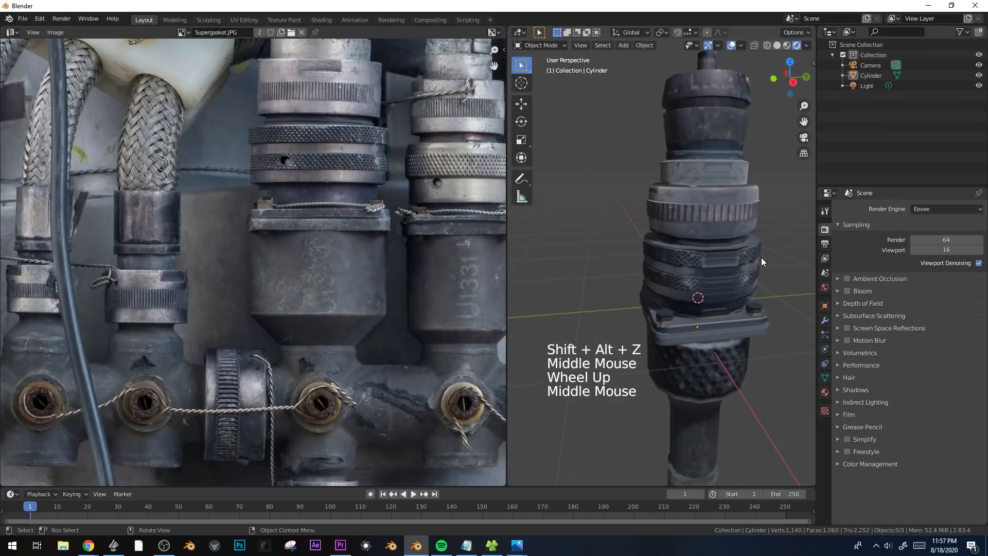
key(shift+alt+z)
click(706, 227)
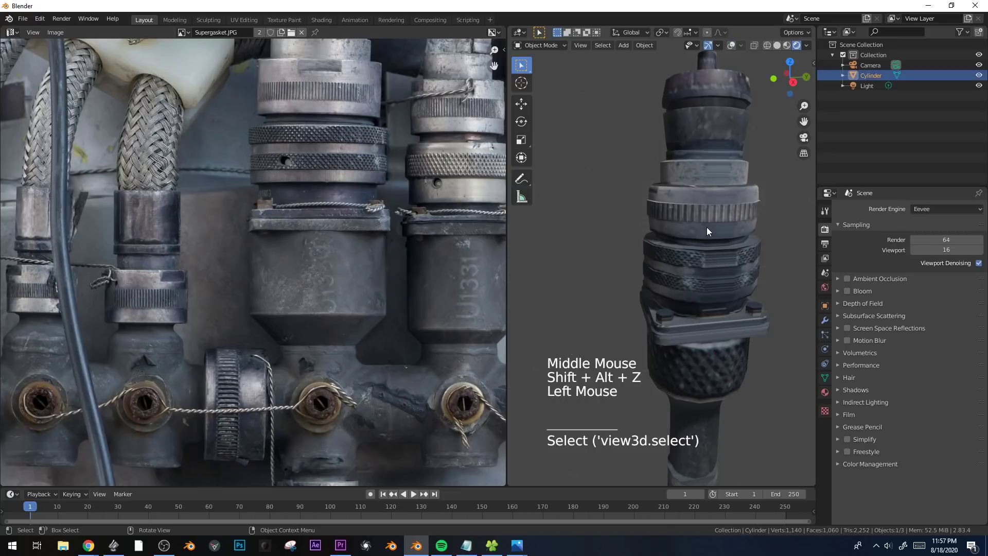
key(shift+alt+z)
click(706, 227)
Move the light closer to the fitting, about -1.56 m in X, -2.29 m in Z and -3.94 m in Y.
key(KP_1)
shift+middle_drag(706, 227, 731, 254)
scroll(658, 242, down, 8)
click(740, 137)
key(g)
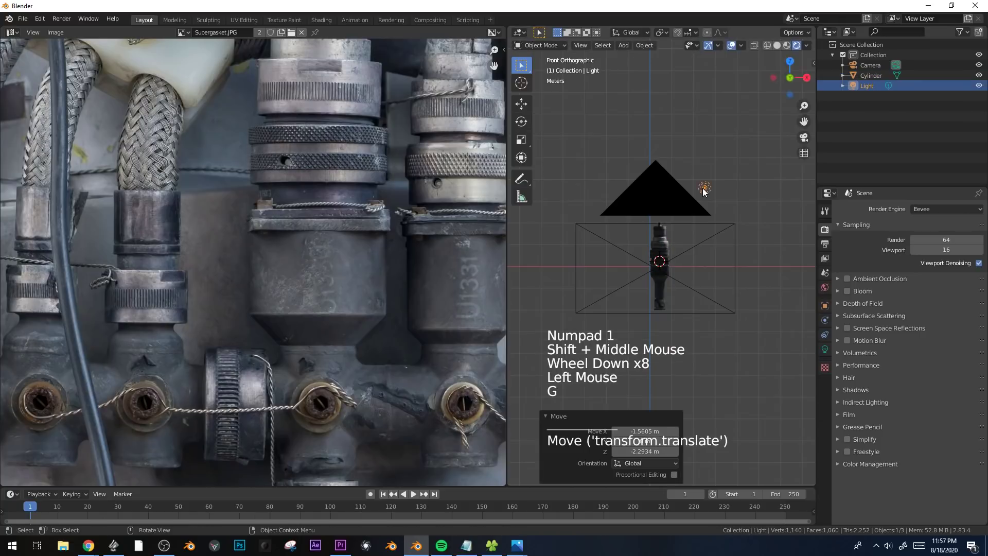
key(g)
click(700, 228)
scroll(701, 257, up, 6)
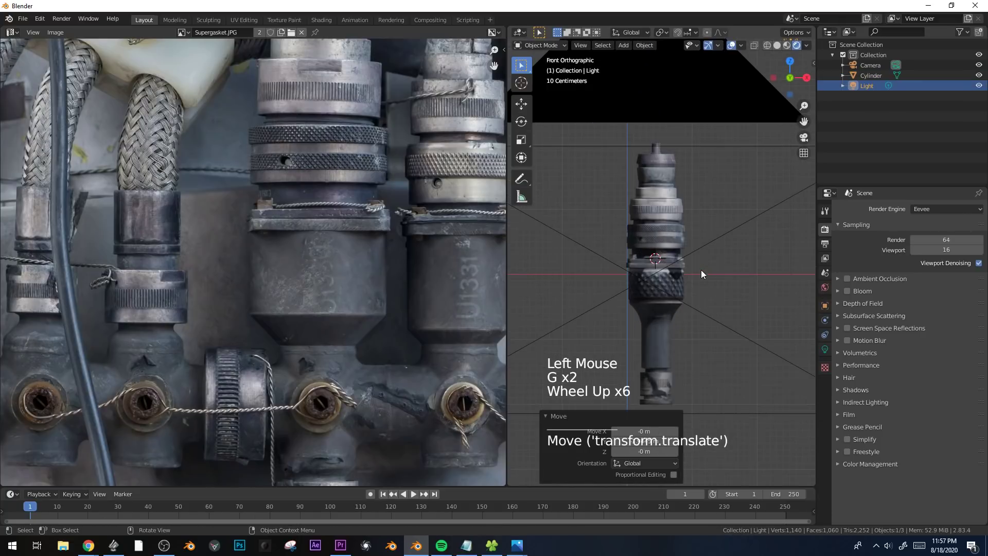
Set the world background color to an Environment Texture using house by a pond.hdr from the HDRI folder.
click(825, 290)
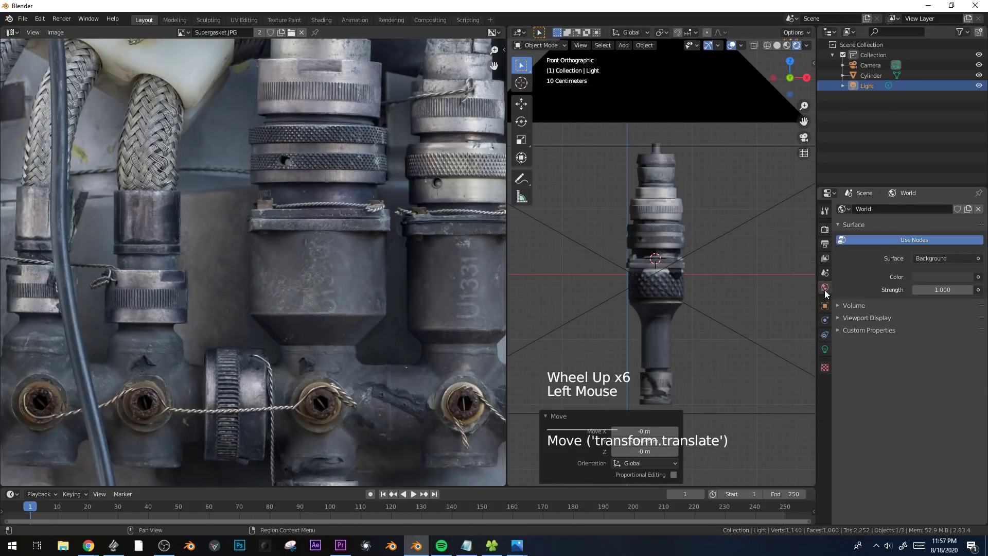
click(979, 277)
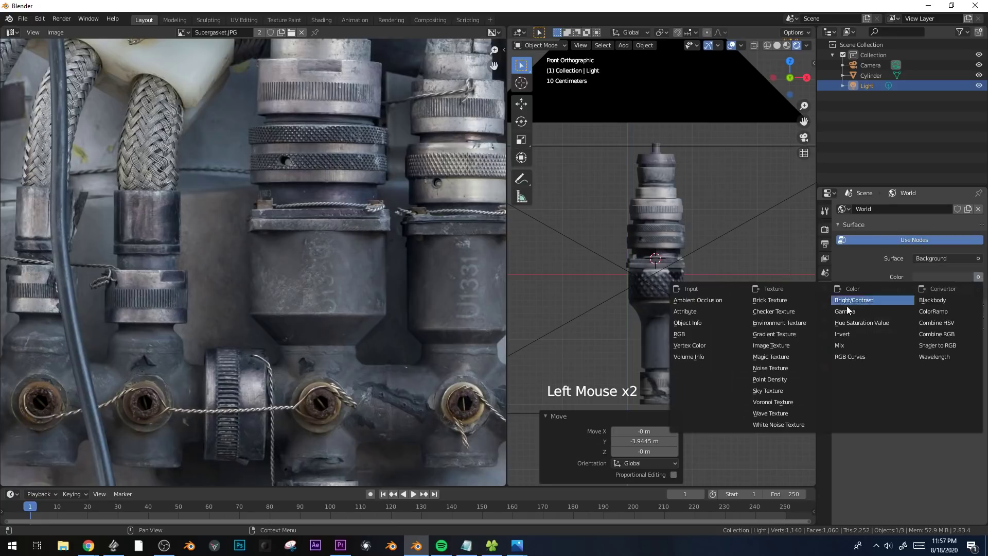
click(784, 325)
click(970, 290)
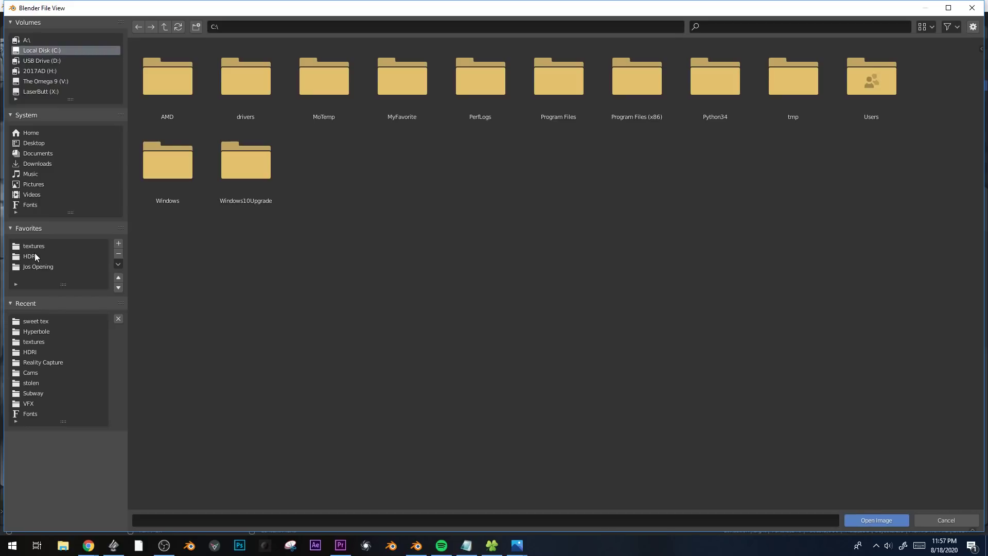
click(31, 256)
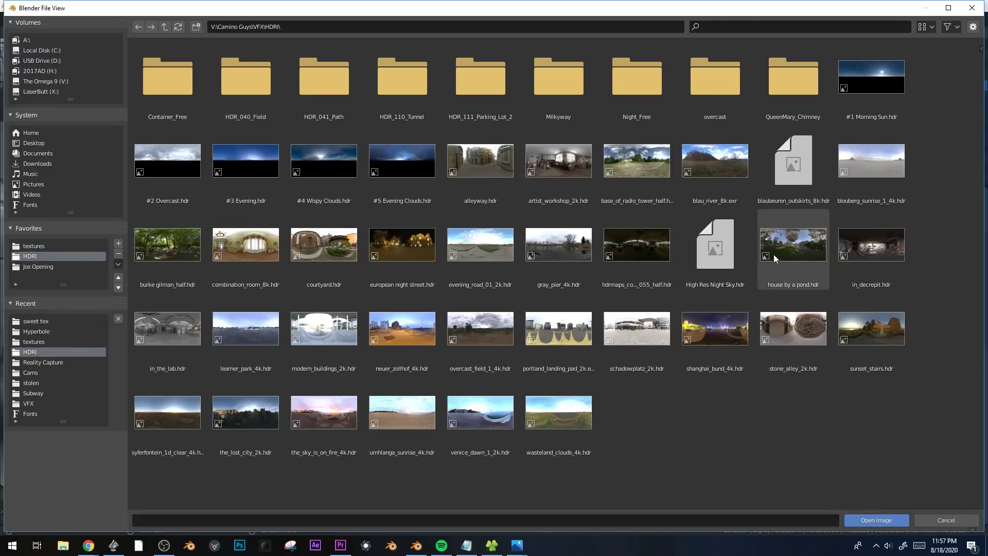
double_click(789, 249)
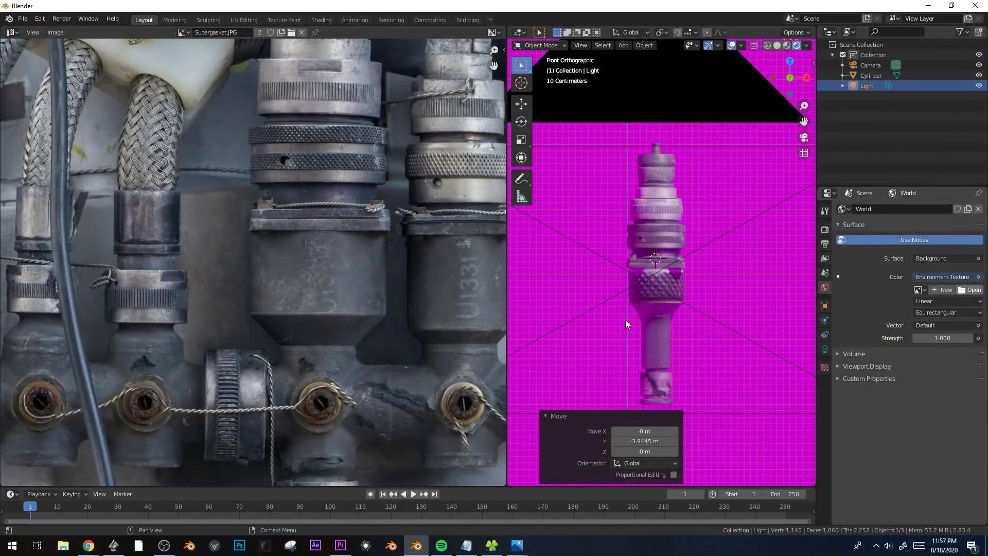
middle_drag(708, 298, 656, 297)
scroll(655, 298, down, 1)
scroll(656, 297, up, 2)
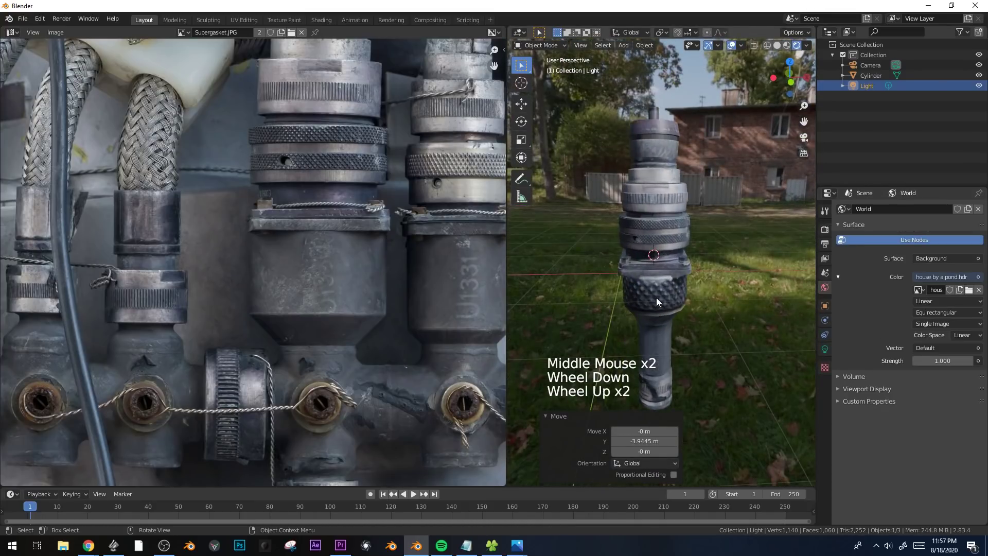
Show the fitting's material in the Shader Editor and move the Supergasket.JPG node farther from the Principled BSDF.
click(672, 246)
key(shift+F3)
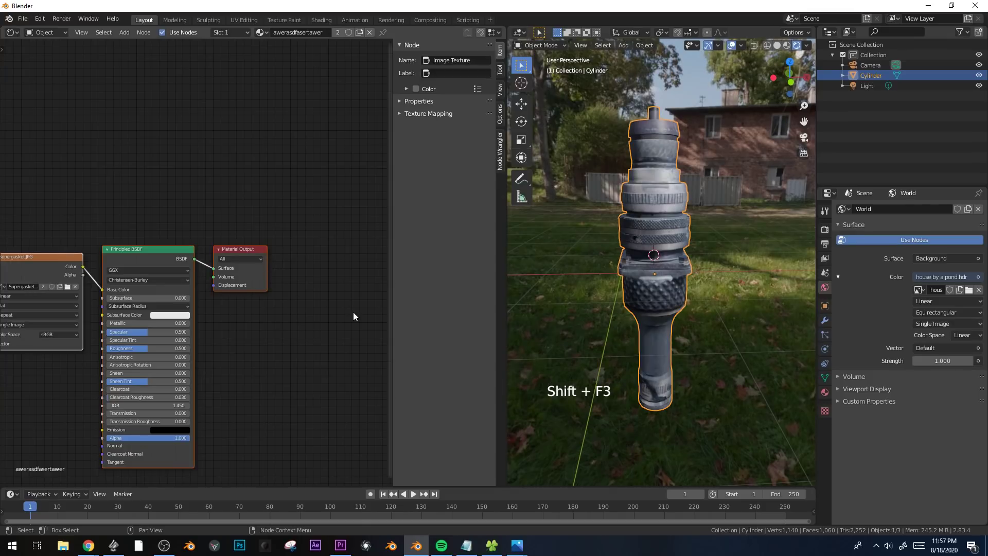
middle_drag(195, 193, 247, 170)
key(alt+a)
click(98, 223)
shift+middle_drag(156, 160, 209, 104)
key(g)
click(121, 182)
middle_drag(575, 253, 649, 252)
scroll(636, 238, up, 2)
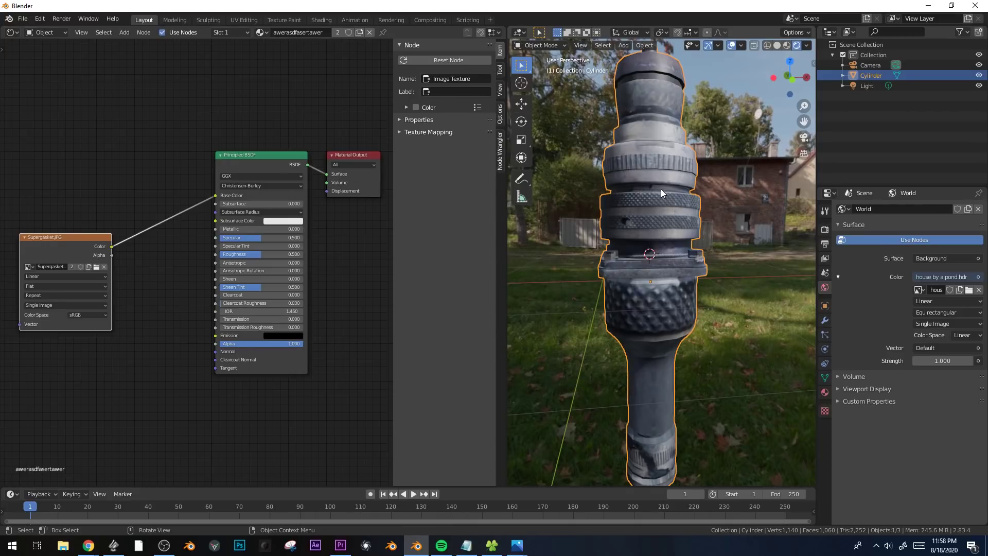
Link the Supergasket.JPG color to the Principled BSDF's Normal and insert a Bump node on that link.
drag(112, 247, 215, 344)
click(59, 237)
key(g)
key(shift+a)
mouse_move(66, 351)
click(155, 345)
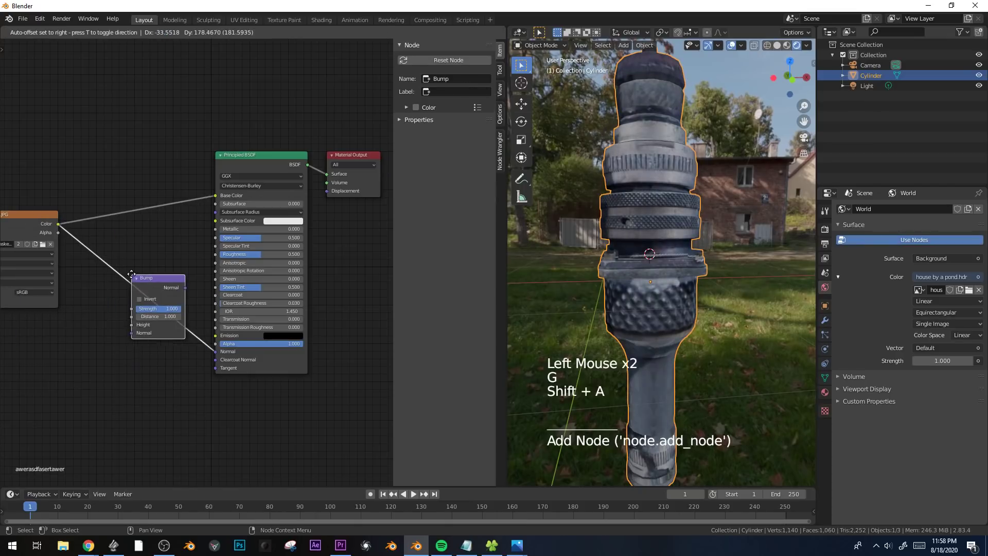
click(132, 278)
Set the Bump node's strength to 0.400 and distance to 0.080, and check the relief on the fitting.
scroll(102, 370, up, 4)
drag(108, 358, 122, 325)
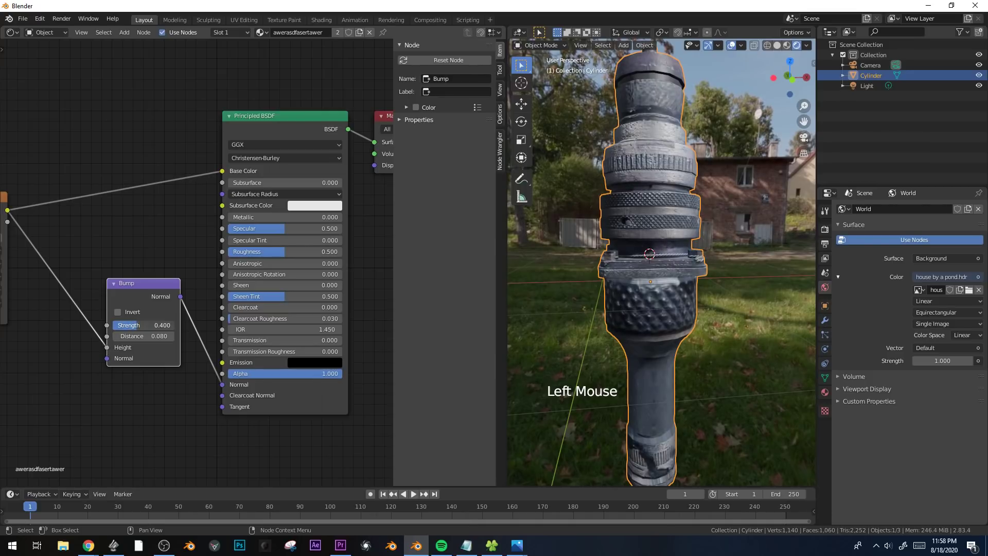
middle_drag(652, 263, 731, 238)
scroll(685, 262, down, 2)
scroll(739, 245, up, 2)
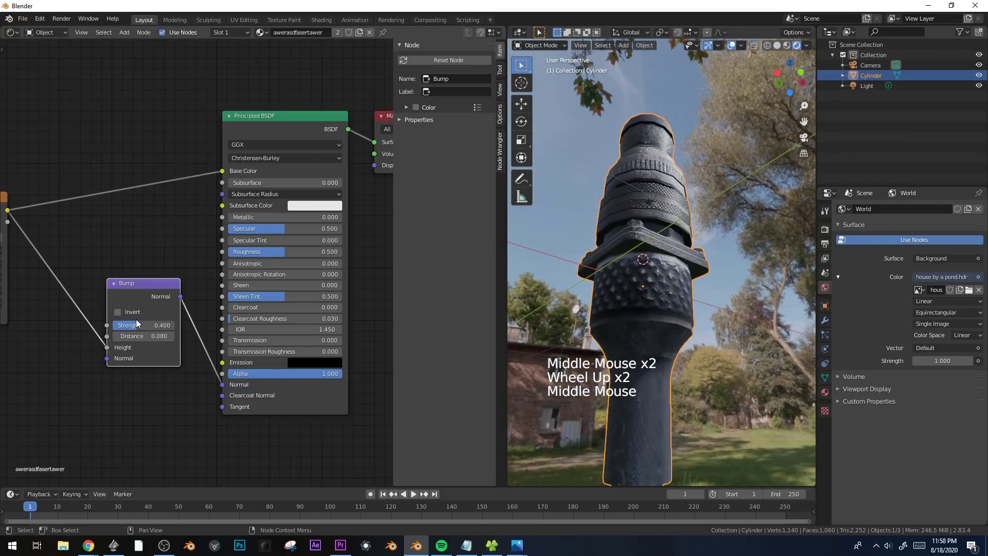
Reduce the Bump node's strength to 0.367 and review the fitting from nearer and farther away.
shift+drag(137, 323, 140, 323)
middle_drag(645, 248, 679, 280)
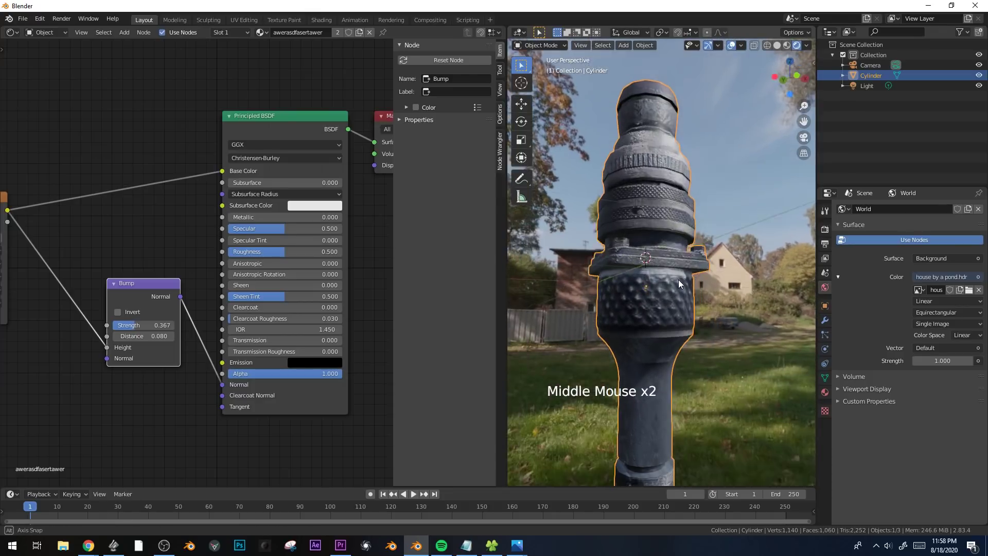
scroll(678, 280, down, 4)
scroll(678, 279, down, 3)
scroll(677, 280, up, 3)
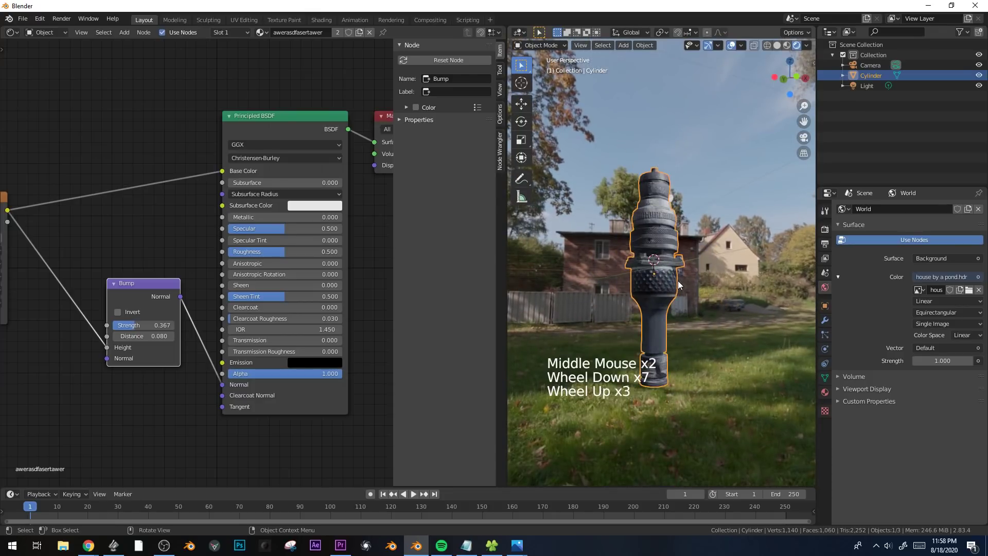
scroll(677, 280, down, 4)
scroll(678, 280, up, 8)
middle_drag(677, 280, 656, 307)
scroll(657, 307, down, 1)
Reposition the Bump node and place a duplicate of the Supergasket.JPG texture node below the original.
drag(142, 283, 125, 344)
middle_drag(115, 256, 143, 147)
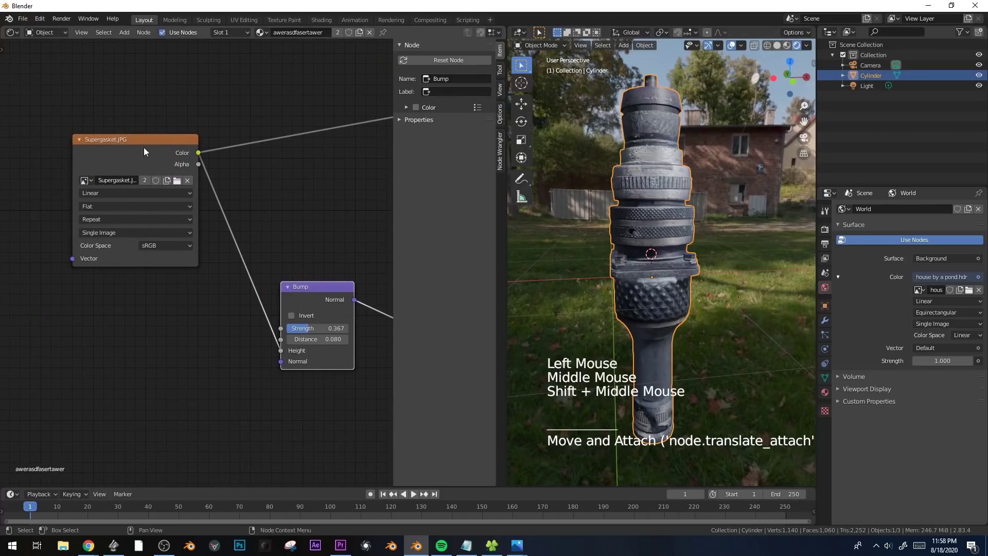
click(130, 138)
key(shift+d)
click(118, 330)
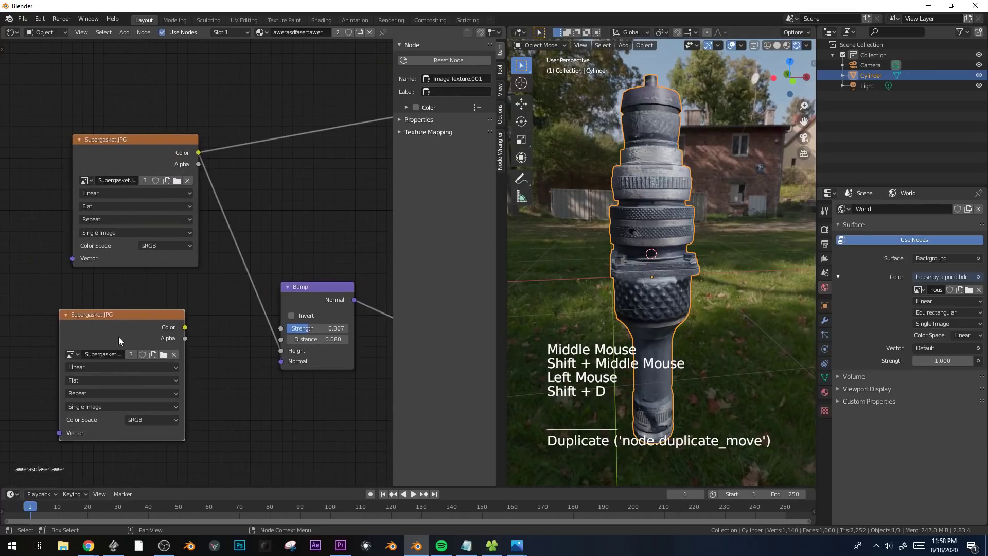
Load ConcreteDirty0324_1_seamless_M.jpg from the textures folder into the duplicated image node.
click(167, 354)
click(38, 246)
scroll(683, 445, down, 10)
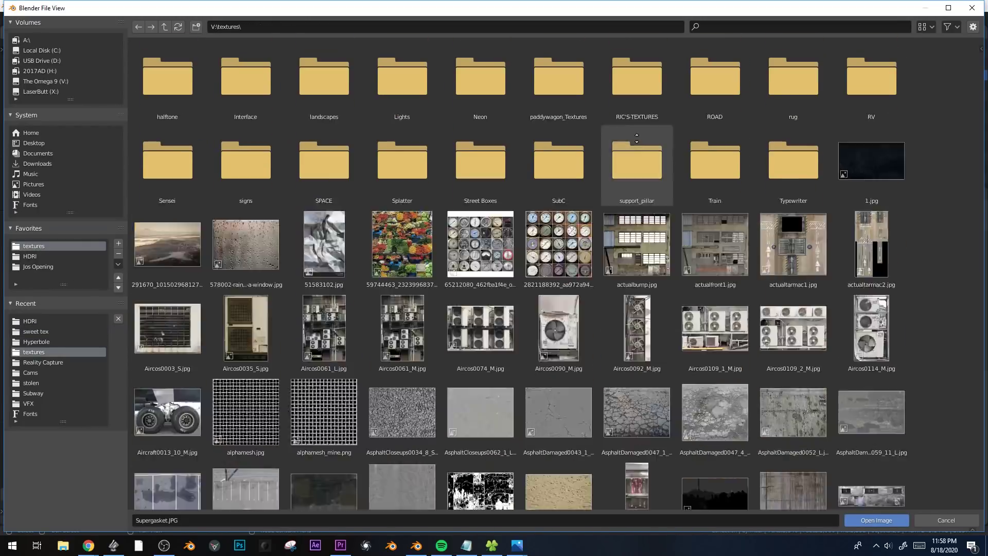
scroll(683, 445, down, 7)
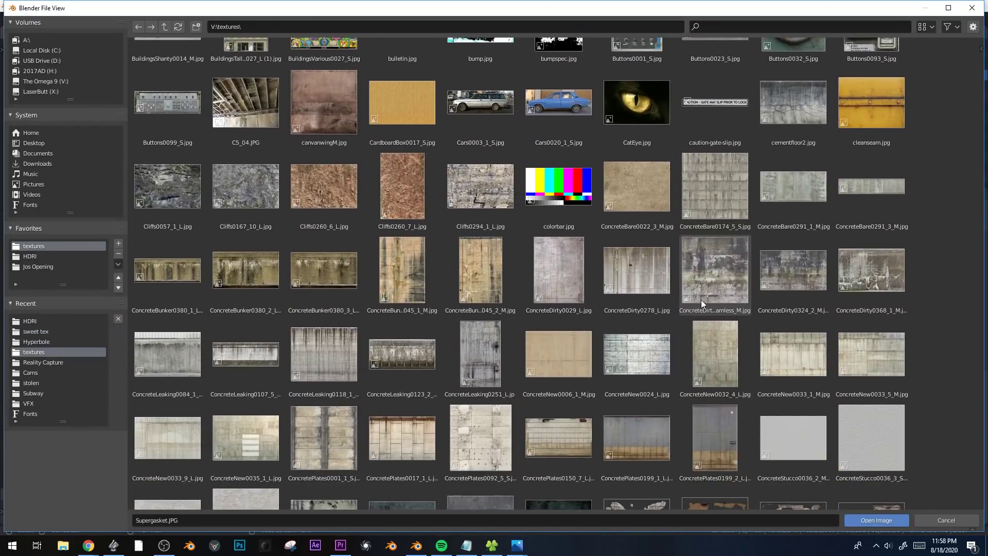
double_click(721, 271)
Connect the ConcreteDirty0324_1_seamless_M.jpg texture's color to the Principled BSDF's Roughness and inspect the fitting up close.
middle_drag(233, 311, 180, 320)
drag(126, 341, 186, 311)
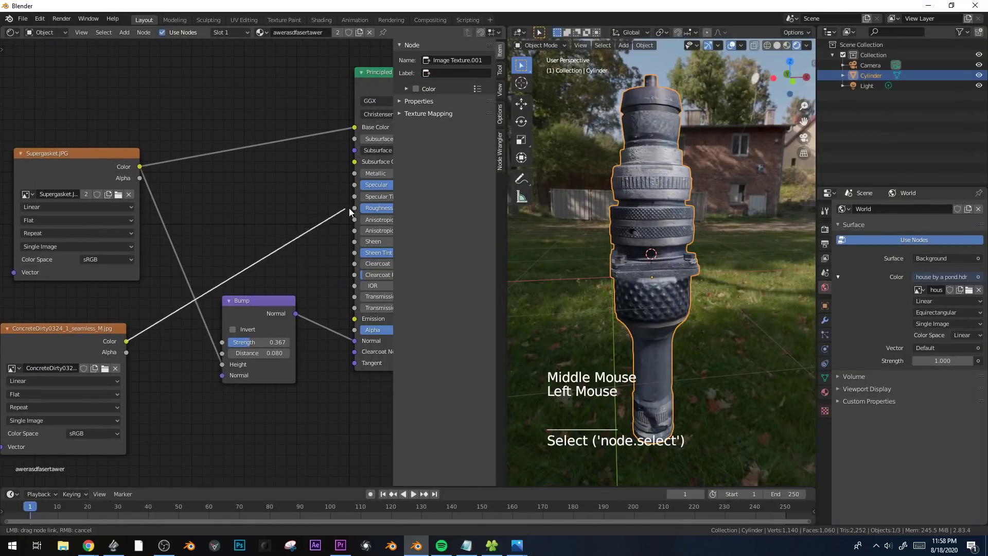
drag(342, 209, 354, 208)
middle_drag(607, 270, 560, 221)
scroll(595, 223, up, 2)
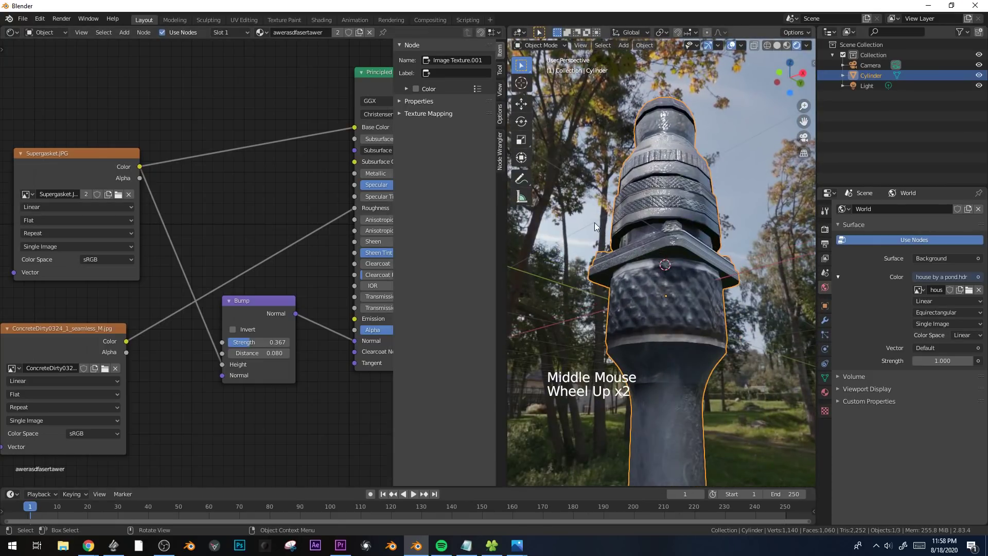
Move the Bump node down and insert a ColorRamp between the concrete texture and the Roughness input.
drag(271, 299, 268, 380)
key(shift+a)
mouse_move(288, 332)
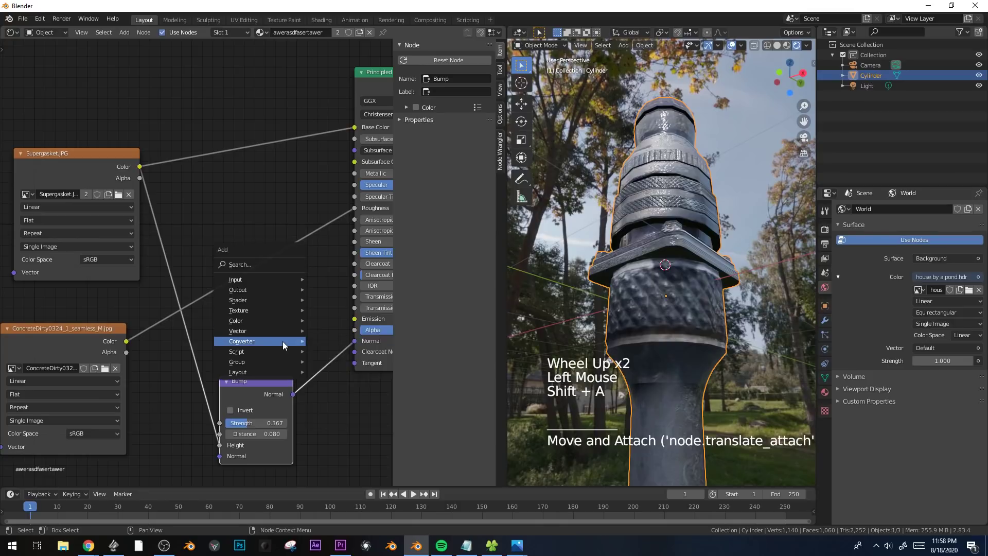
click(342, 356)
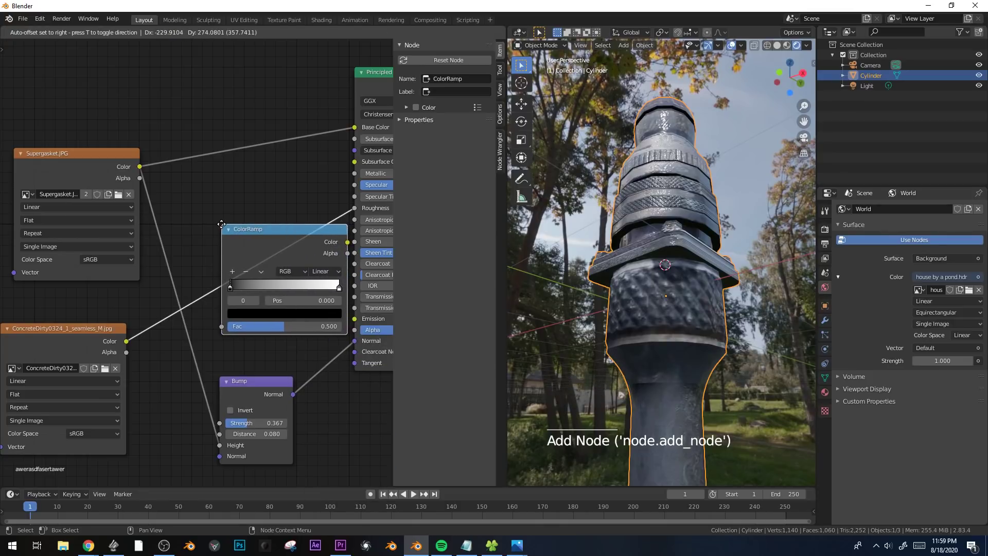
click(186, 225)
scroll(705, 270, up, 2)
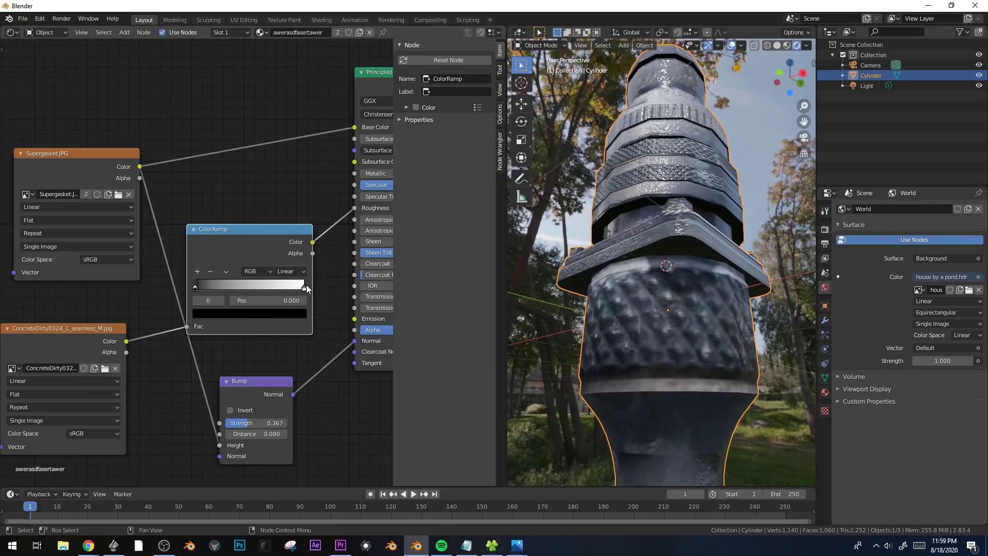
drag(267, 236, 269, 218)
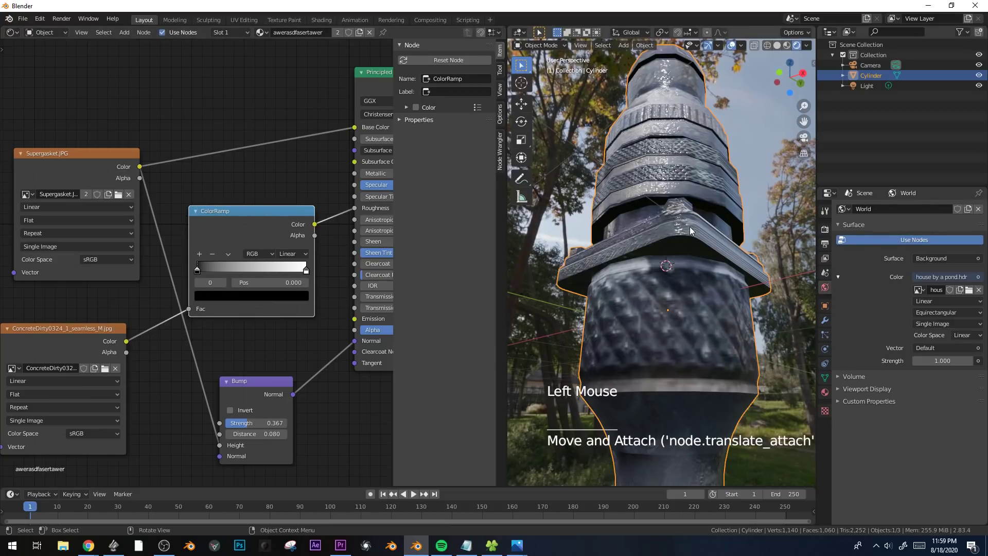
Preview the ColorRamp output on the model and move its black stop to 0.082 and white stop to 0.455.
scroll(221, 221, down, 3)
middle_drag(222, 221, 202, 218)
ctrl+shift+click(202, 218)
middle_drag(730, 251, 431, 244)
scroll(681, 300, down, 4)
click(151, 260)
mouse_move(150, 260)
mouse_down()
mouse_move(169, 259)
mouse_move(158, 259)
mouse_up()
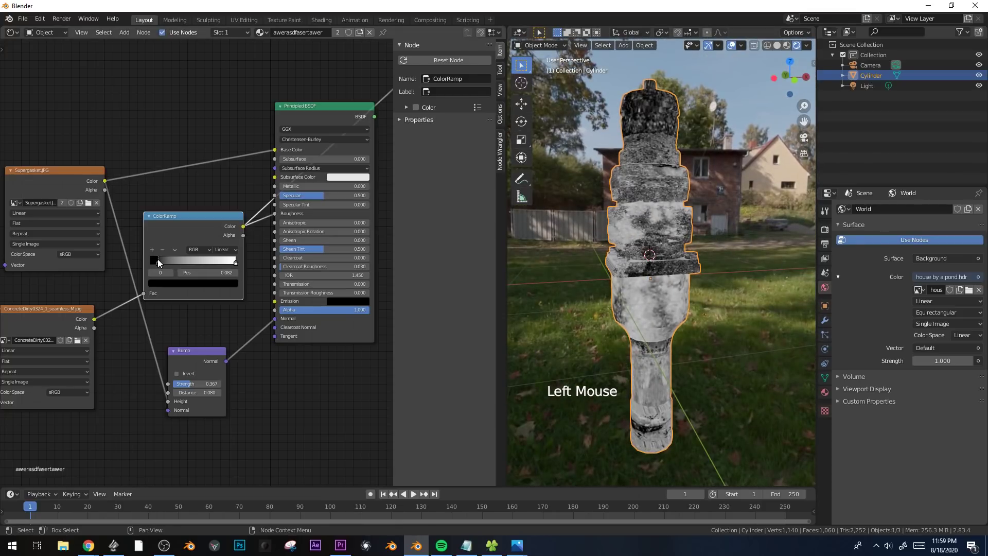
mouse_move(235, 261)
mouse_down()
mouse_move(162, 261)
mouse_move(185, 262)
mouse_up()
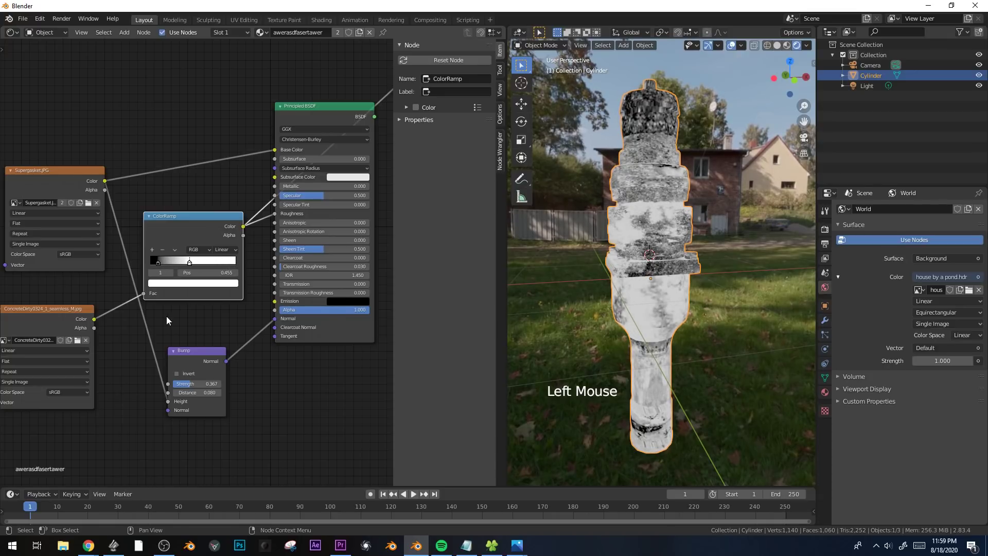
Set the ColorRamp's black stop to a grey of value 0.383 and darken its white stop to light grey.
middle_drag(162, 314, 192, 319)
scroll(249, 319, up, 6)
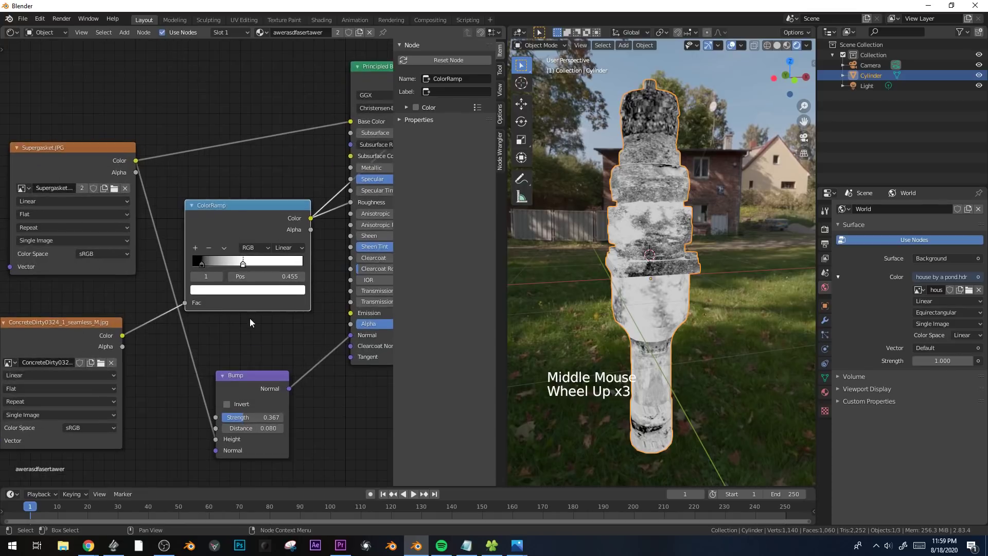
click(202, 262)
click(215, 298)
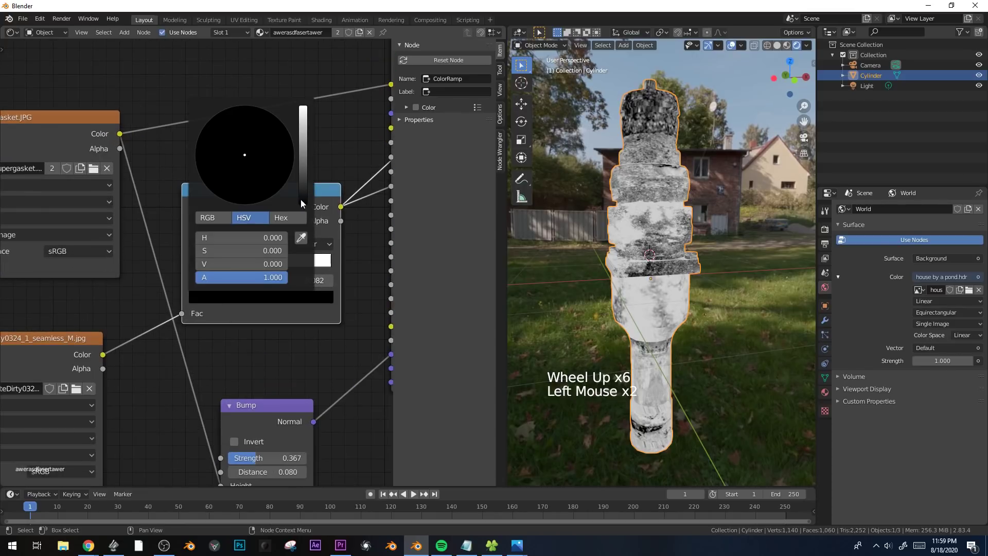
drag(305, 204, 304, 170)
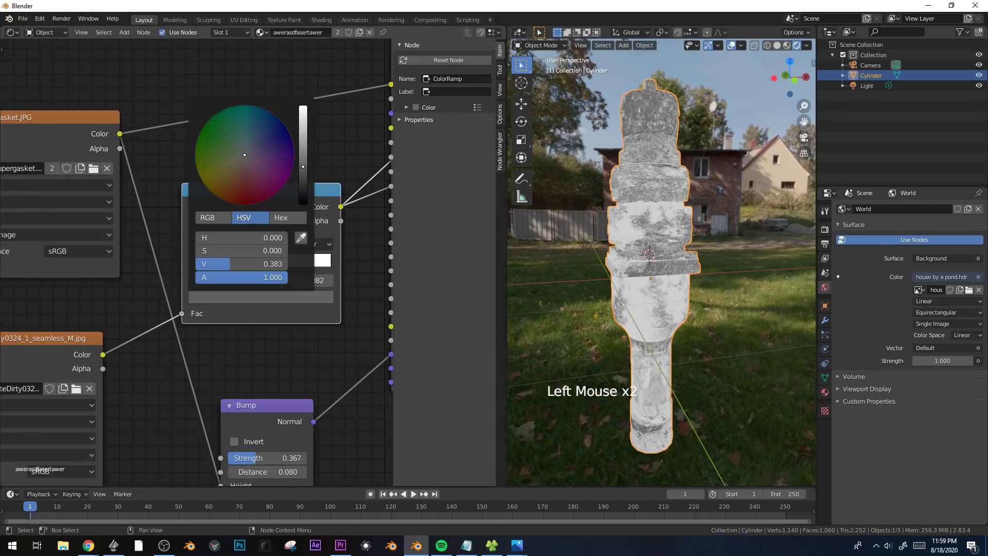
click(258, 299)
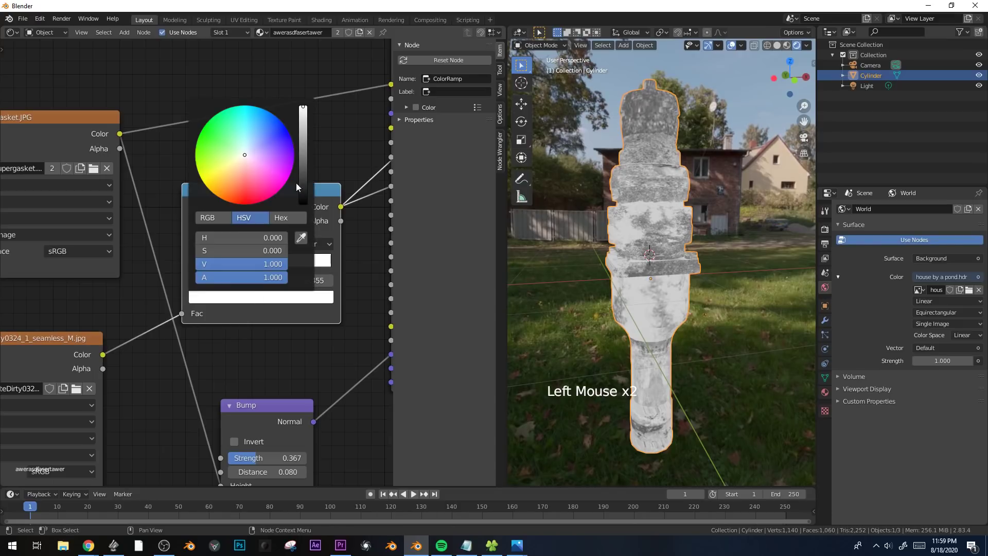
scroll(642, 255, down, 2)
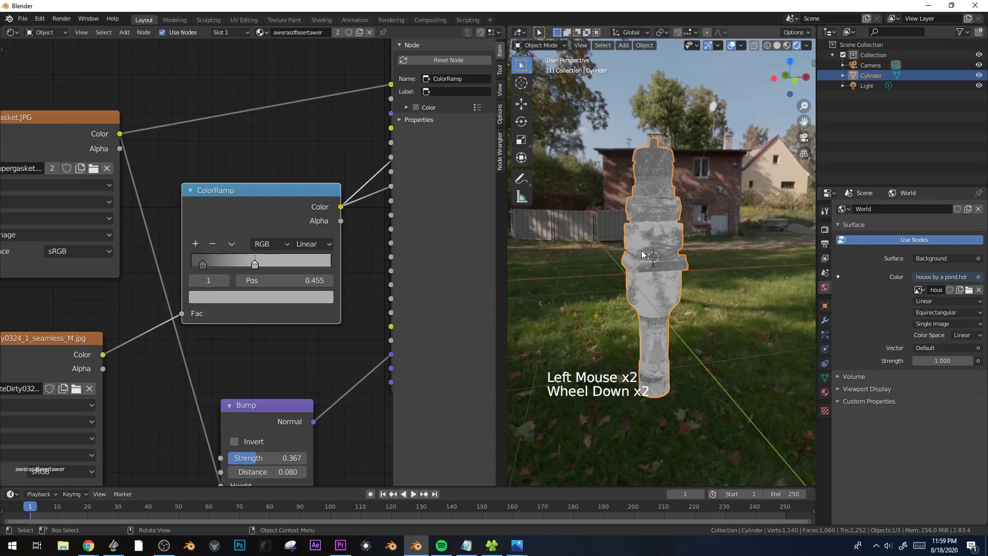
Restore the Principled BSDF as the material output, deselect the fitting and inspect its shine.
middle_drag(237, 278, 76, 266)
middle_drag(280, 104, 209, 230)
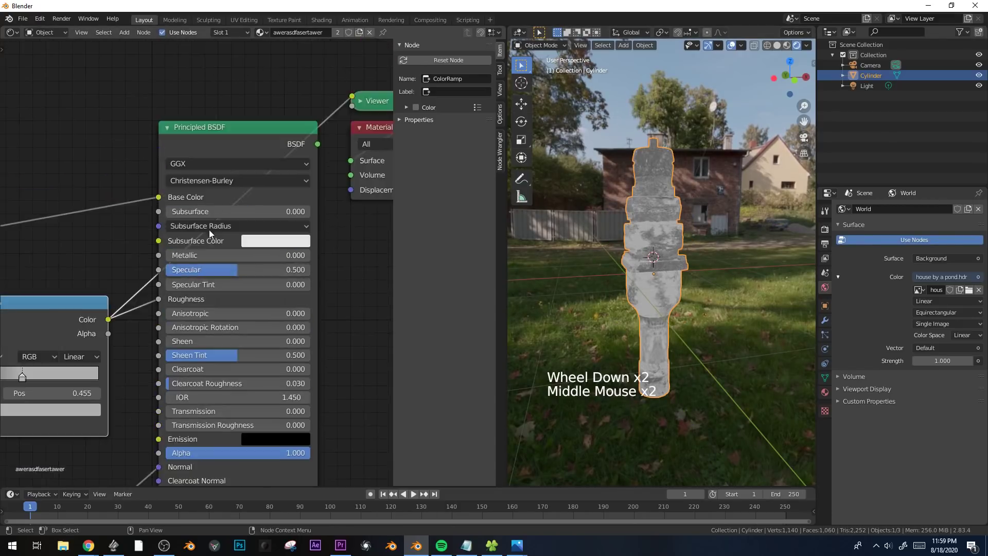
ctrl+shift+click(251, 132)
middle_drag(541, 239, 724, 277)
key(alt+a)
scroll(697, 258, up, 3)
middle_drag(174, 304, 334, 240)
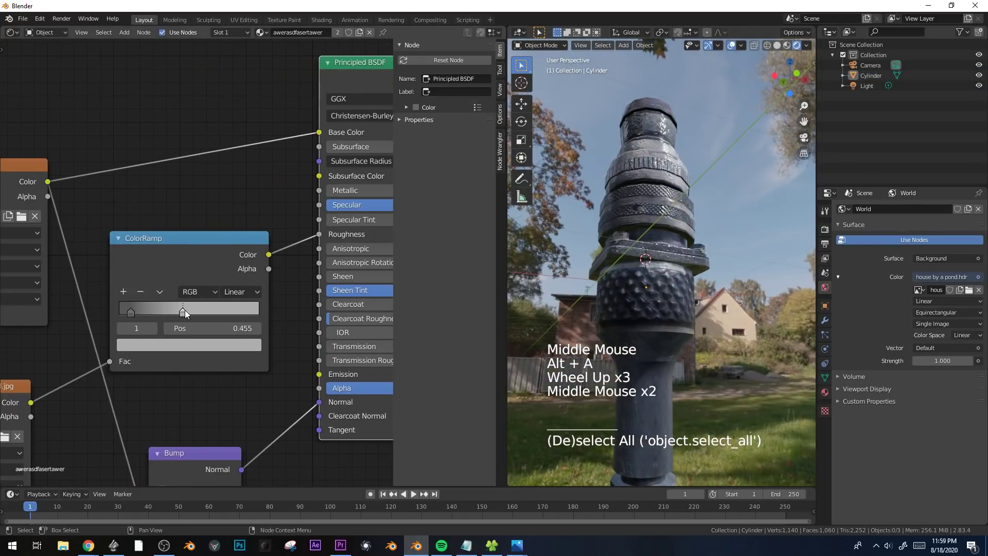
Move the ColorRamp's light stop farther from the dark one and set the dark stop's value to 0.341.
drag(184, 314, 196, 314)
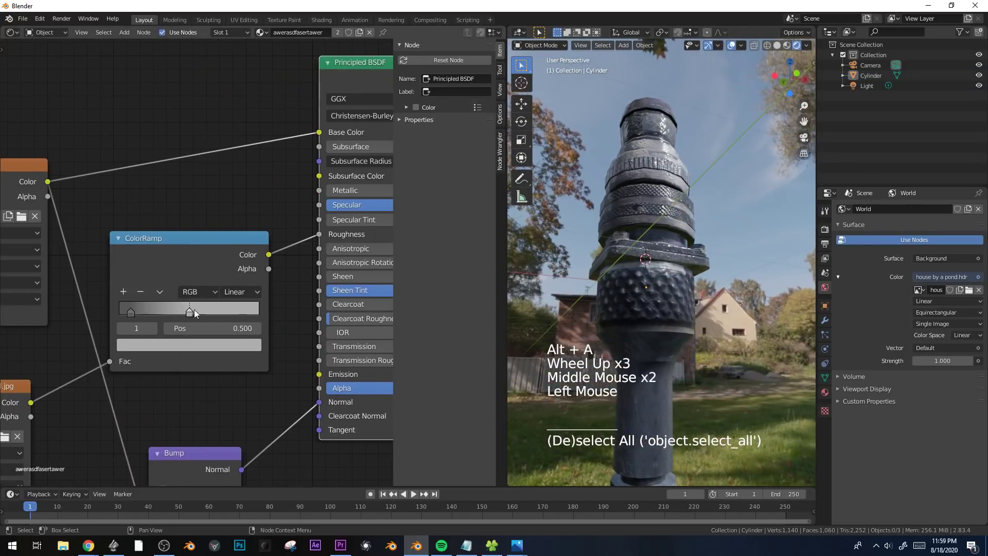
click(149, 348)
Lower the Principled BSDF's Specular value and check the fitting from farther away.
middle_drag(221, 311, 166, 311)
drag(339, 207, 293, 207)
scroll(650, 260, down, 3)
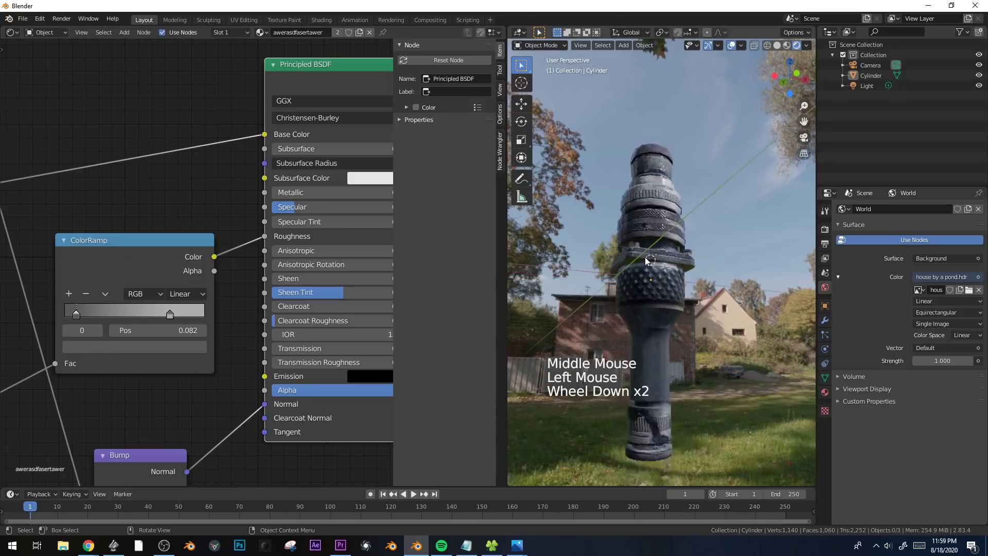
middle_drag(650, 261, 655, 309)
Lighten the ColorRamp's dark stop to a mid grey and inspect the fitting from near and far.
click(92, 344)
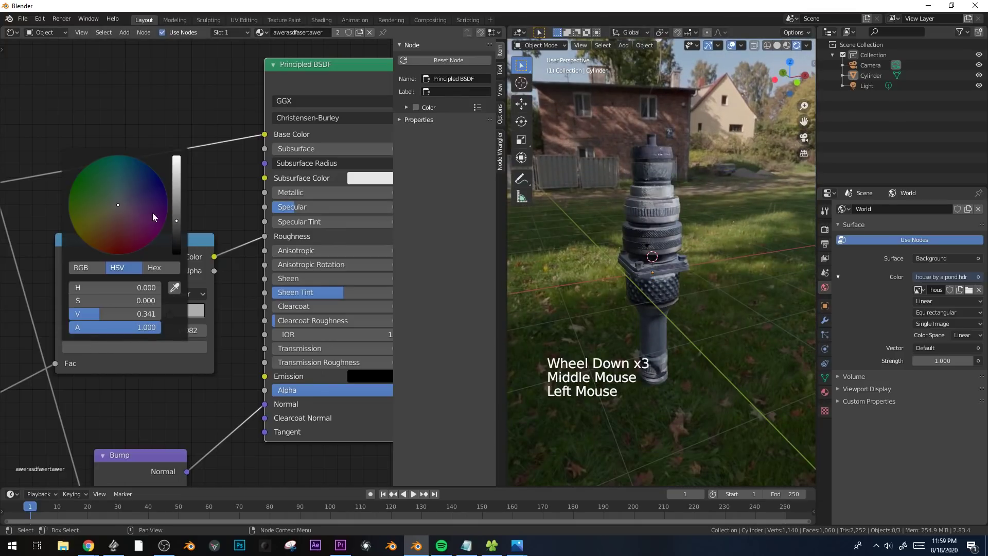
mouse_move(650, 260)
middle_down()
mouse_move(653, 276)
mouse_move(607, 257)
mouse_move(664, 260)
middle_up()
key(alt+a)
scroll(677, 282, up, 3)
scroll(664, 259, down, 1)
Set the render engine to Cycles and the device to GPU Compute.
click(814, 228)
click(825, 229)
click(924, 209)
click(926, 243)
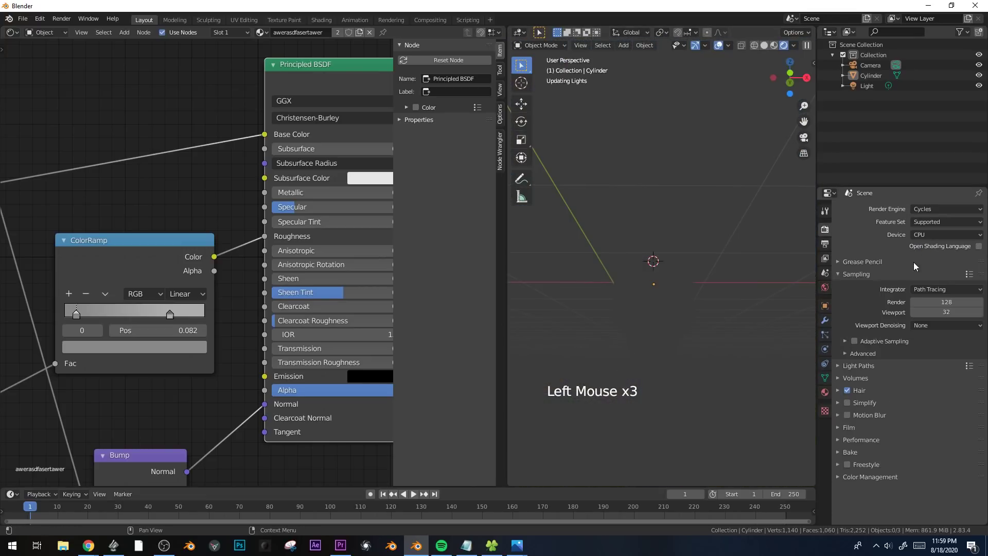
click(927, 235)
click(933, 264)
scroll(724, 242, down, 1)
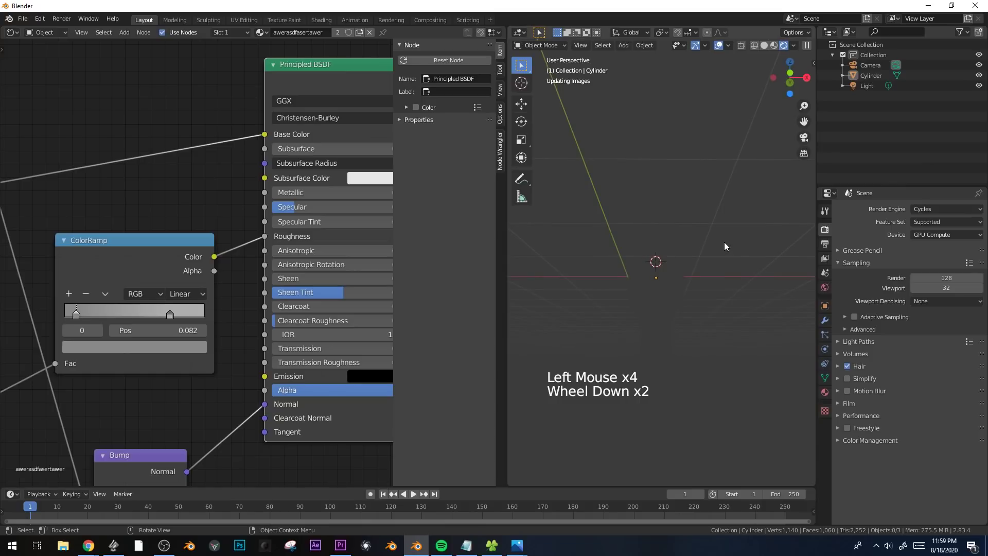
In an enlarged front view with Material Preview shading, move the fitting towards negative X to make room beside it.
mouse_move(724, 242)
middle_down()
mouse_move(702, 275)
mouse_move(755, 317)
middle_up()
key(KP_1)
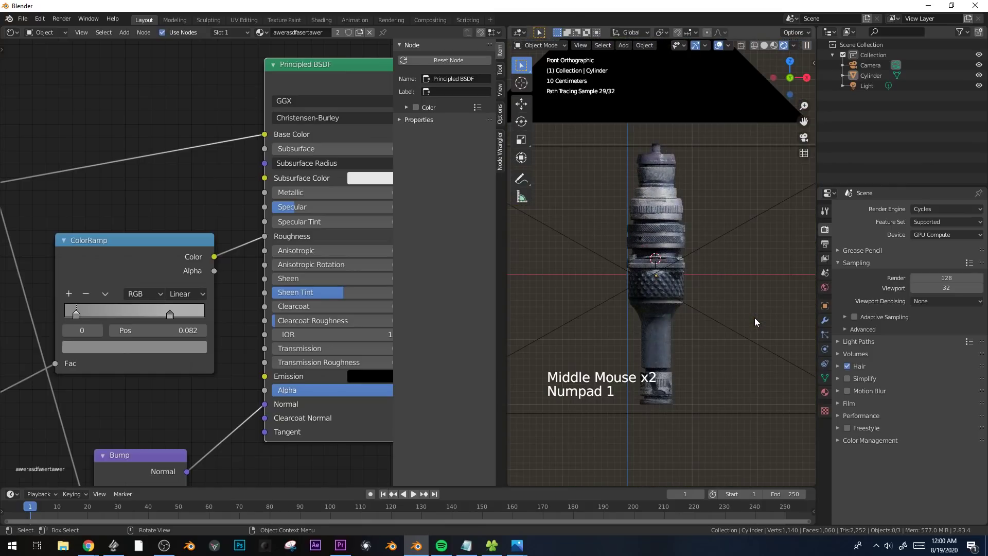
key(z)
click(745, 361)
drag(507, 233, 260, 237)
click(555, 220)
key(g)
click(386, 224)
Duplicate the upper section of the fitting's mesh and place the copy about 1.41 m away along X.
key(Tab)
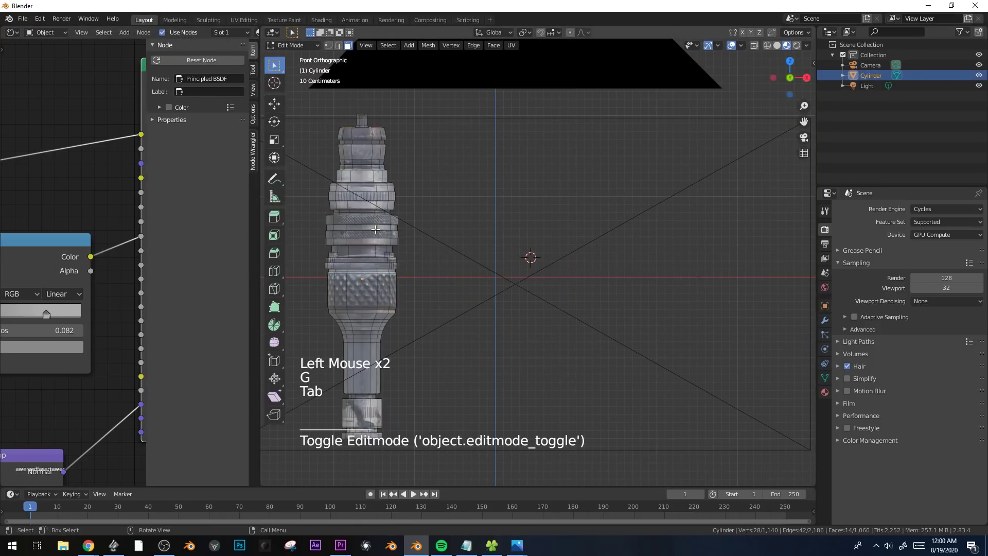
shift+middle_drag(374, 230, 422, 235)
key(alt+z)
key(b)
drag(341, 251, 535, 105)
key(shift+d)
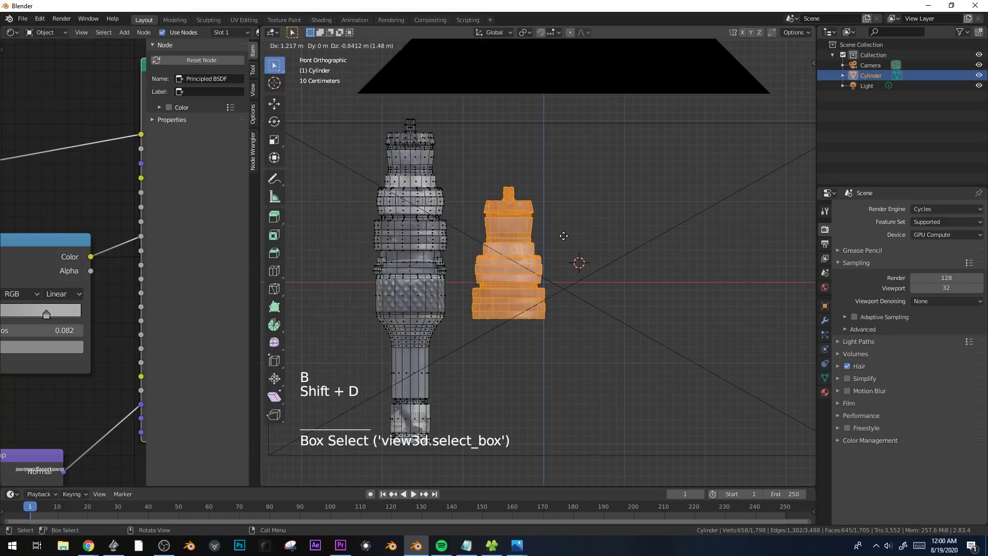
click(641, 264)
Duplicate the upper section again farther along X, then resize and reposition this third piece.
key(shift+d)
click(774, 265)
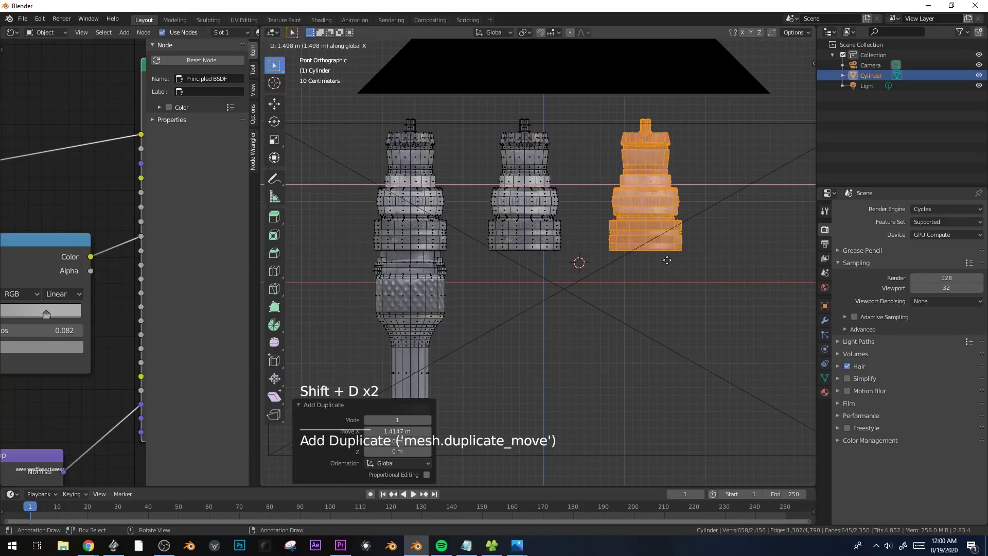
key(s)
click(721, 269)
key(g)
click(679, 266)
Select a band of the third piece, scale its height and shift it vertically.
key(alt+a)
key(b)
drag(601, 254, 723, 230)
key(s)
key(z)
click(787, 221)
key(g)
key(z)
click(791, 230)
Duplicate the selected band upward on the third piece, then scale the copy overall and in height.
key(shift+d)
key(z)
click(754, 159)
key(s)
click(697, 179)
key(s)
key(z)
click(753, 246)
Fine-tune the duplicated band's size, height and position on top of the third piece, then leave edit mode.
key(s)
click(769, 254)
key(s)
key(z)
click(721, 219)
key(g)
key(z)
click(721, 221)
key(Tab)
shift+middle_drag(658, 253, 624, 264)
Duplicate the knurled band of the original fitting and place the copy around the middle piece.
key(Tab)
click(518, 210)
alt+click(517, 210)
alt+click(404, 307)
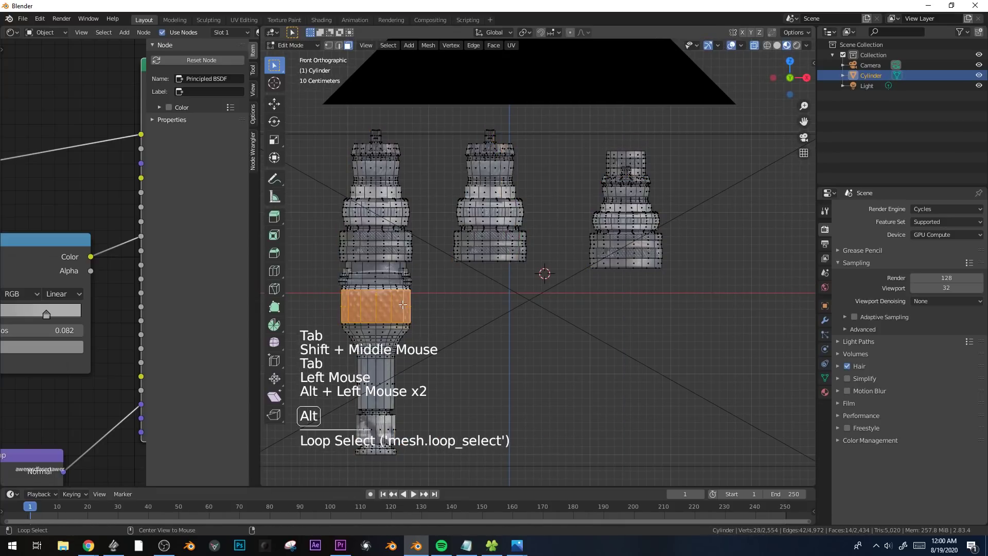
key(shift+d)
key(z)
click(519, 230)
key(g)
key(x)
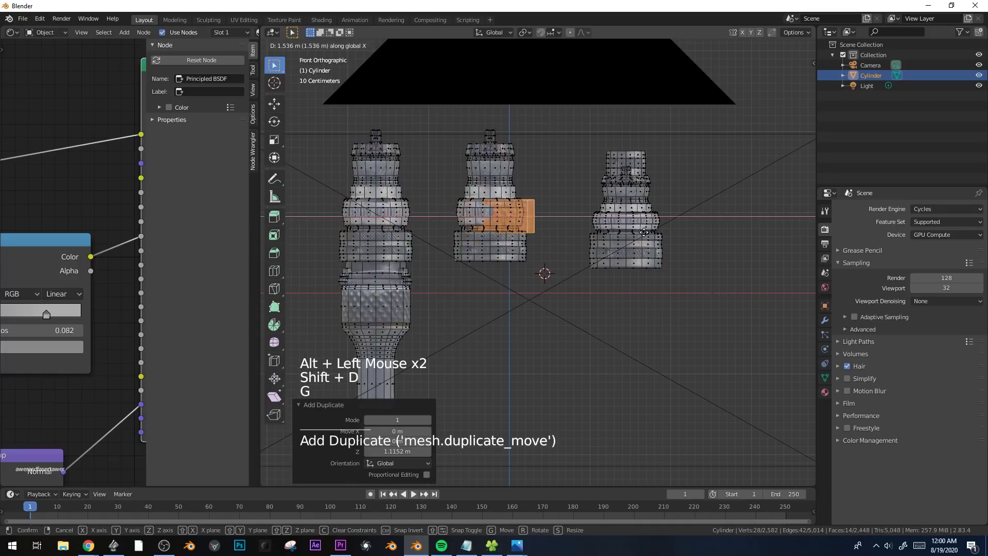
click(633, 233)
Scale the copied knurled band overall and vertically to fit around the middle piece.
key(s)
click(581, 231)
key(s)
key(z)
click(562, 228)
middle_drag(555, 227, 553, 306)
key(g)
key(y)
right_click(554, 305)
Extrude the knurled band in place, scale the extrusion overall and vertically, and view all three pieces in object mode.
key(e)
right_click(642, 334)
key(s)
click(624, 333)
key(s)
key(z)
click(666, 341)
key(Tab)
middle_drag(664, 340, 613, 240)
key(alt+a)
scroll(580, 273, down, 3)
middle_drag(581, 273, 606, 280)
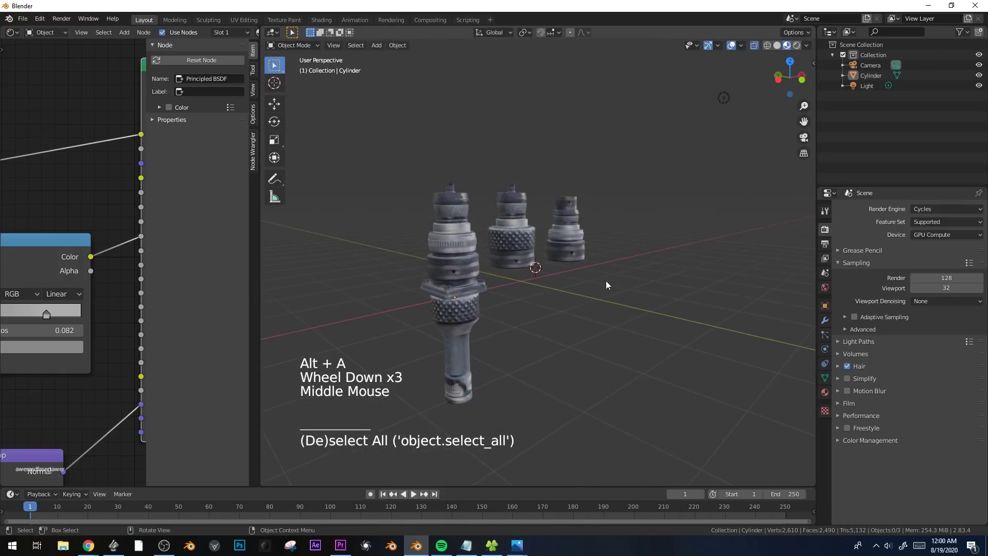
Select the middle piece's linked body, rotate it 180 degrees in front view and reposition it inside the knurled band.
scroll(607, 280, up, 2)
key(Tab)
click(505, 267)
key(alt+z)
key(KP_1)
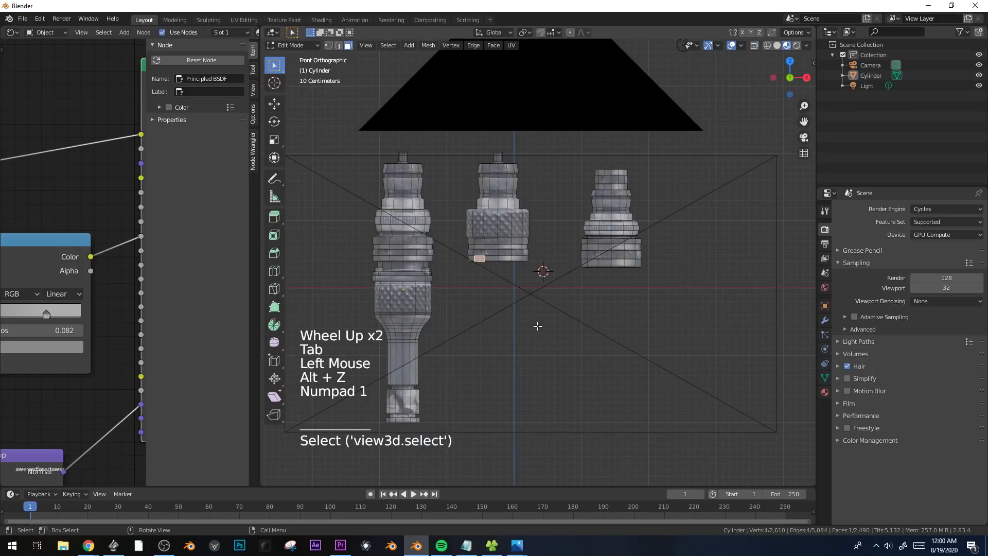
key(ctrl+l)
key(r)
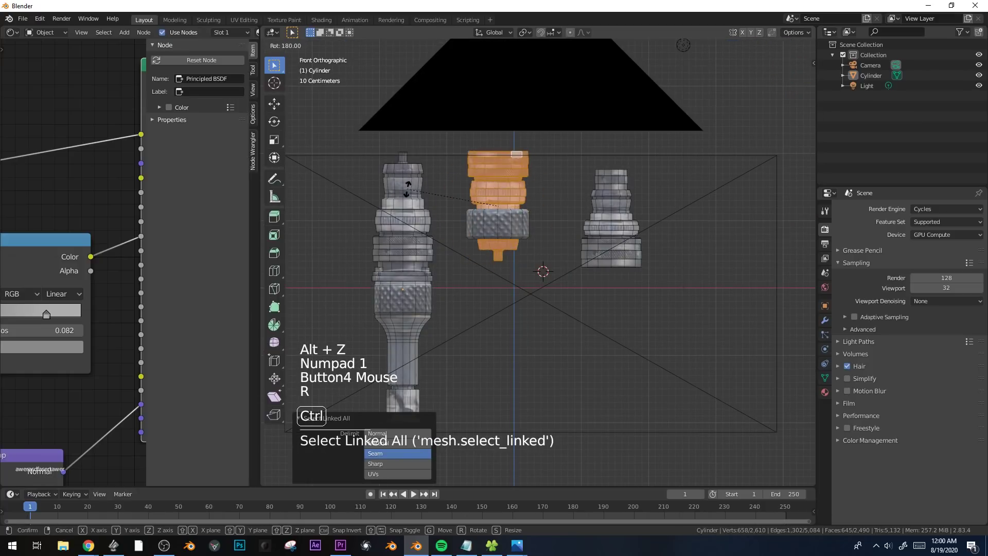
click(409, 194)
key(r)
key(g)
key(Tab)
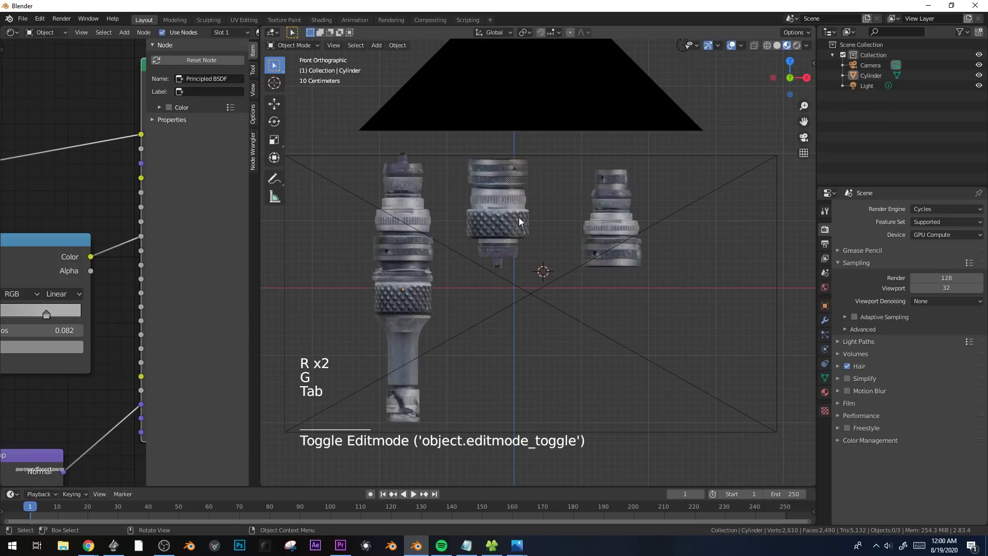
Examine the three fittings in Rendered shading from different angles, then return to Material Preview.
middle_drag(518, 217, 553, 268)
scroll(588, 278, down, 2)
key(z)
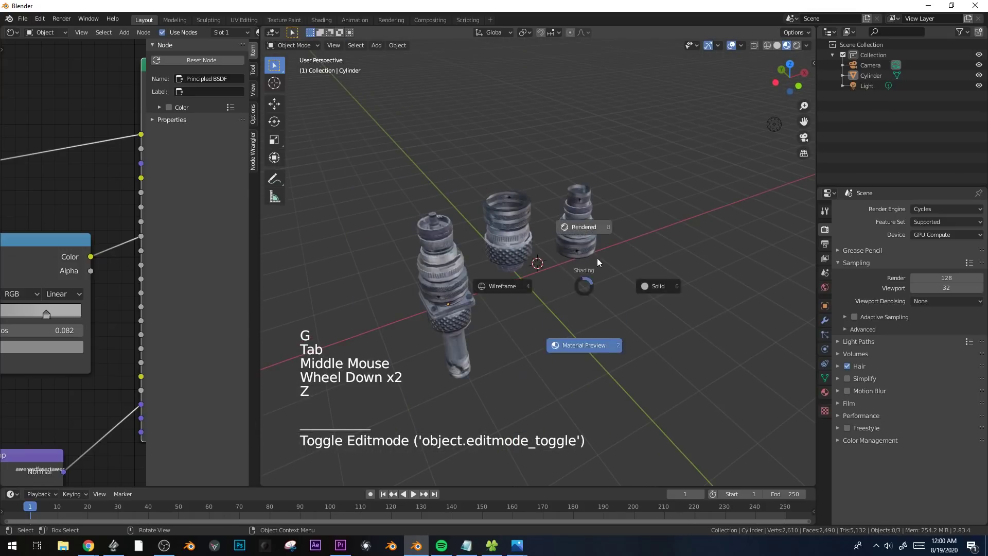
click(598, 219)
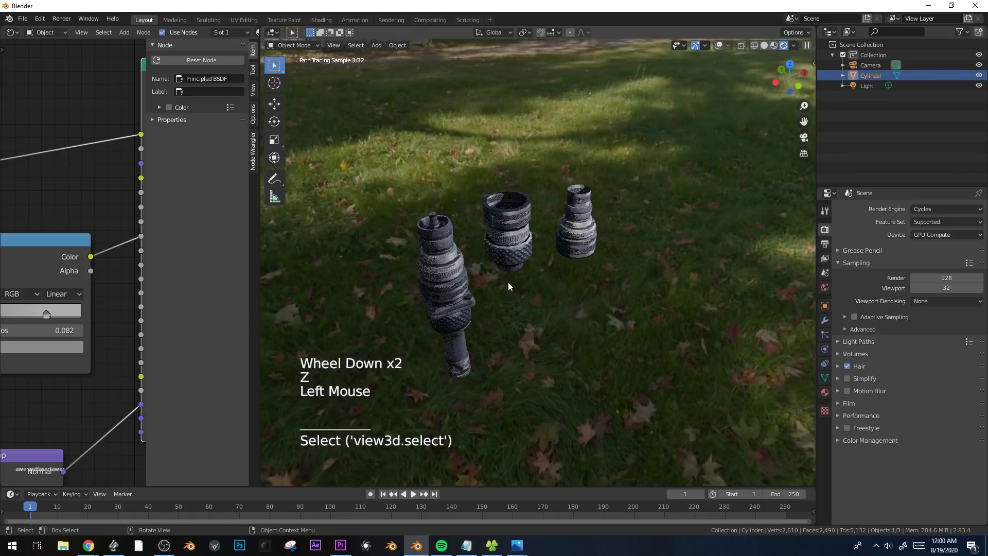
mouse_move(588, 314)
middle_down()
mouse_move(544, 274)
mouse_move(603, 301)
mouse_move(614, 284)
mouse_move(634, 286)
middle_up()
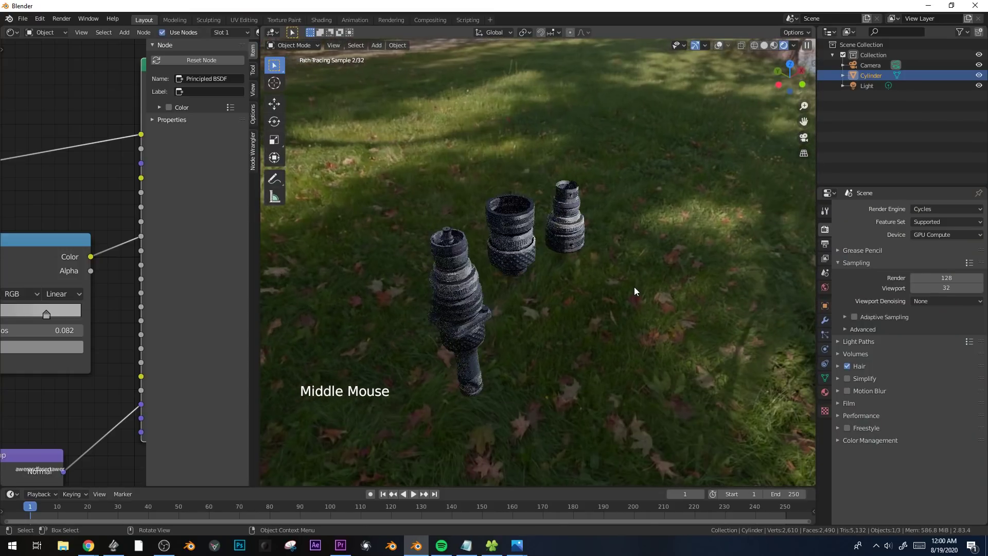
key(z)
Start a new file without saving the current scene.
click(22, 18)
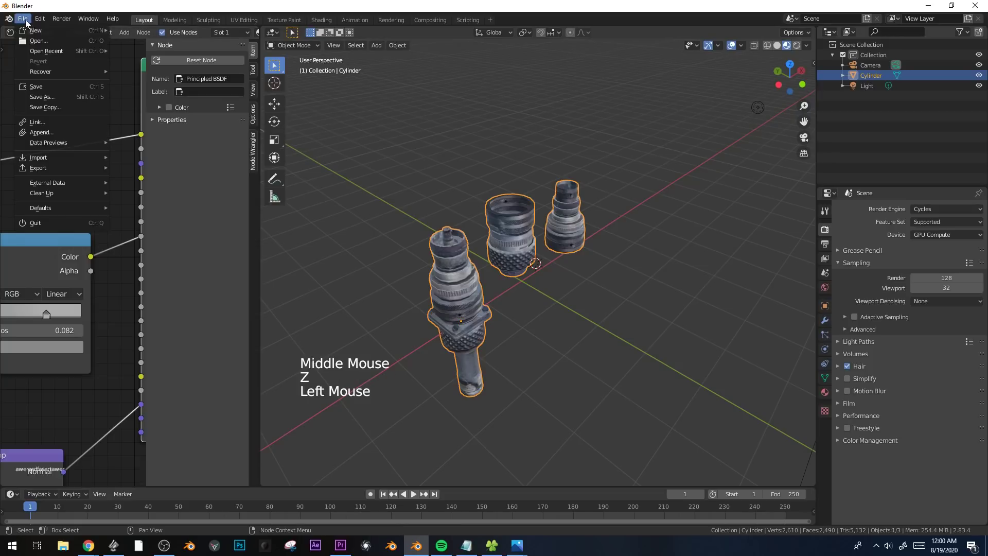
mouse_move(51, 30)
click(189, 33)
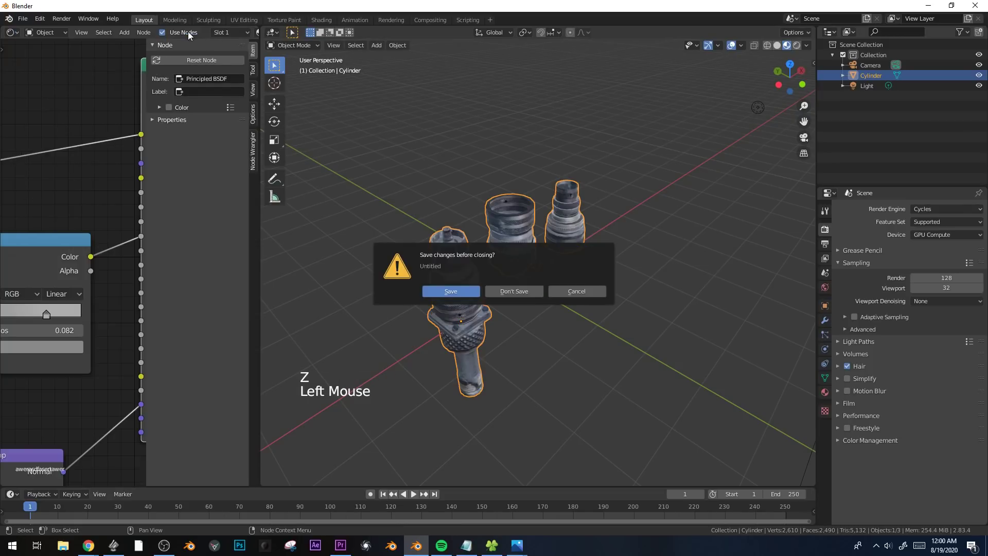
click(514, 291)
Switch to File Explorer and open wirebit.JPG from the sweet tex folder.
click(500, 547)
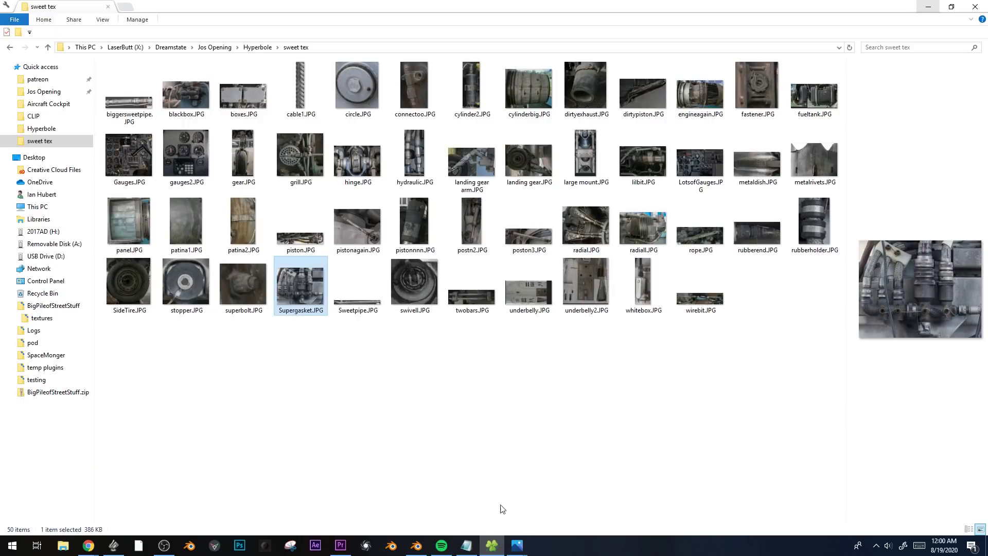
click(700, 296)
double_click(700, 301)
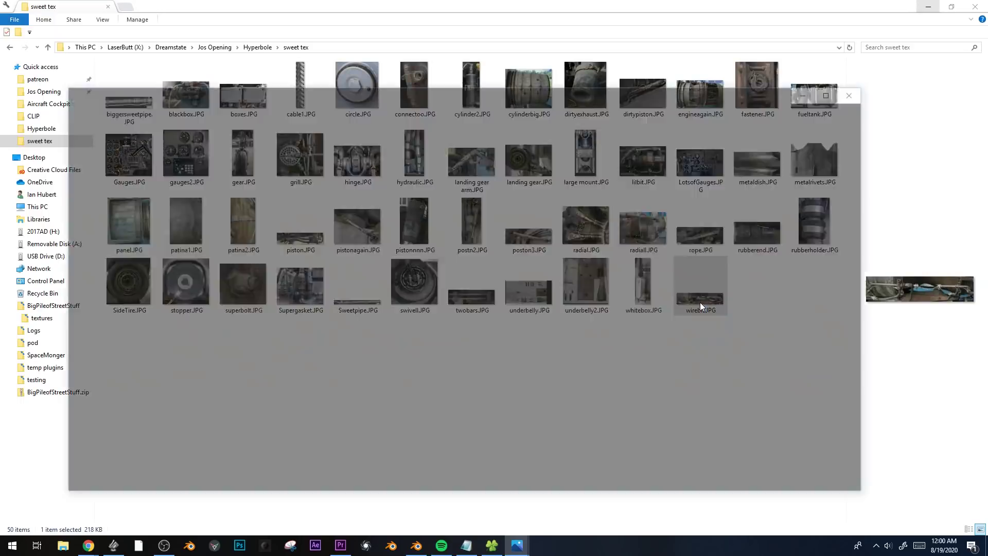
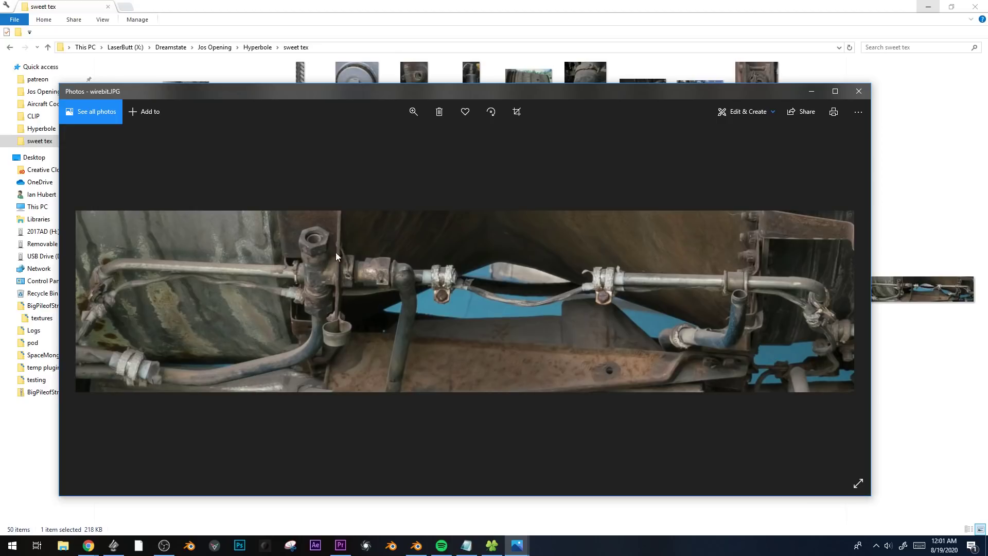
Examine the hex-nut fitting and adjoining pipes up close in wirebit.JPG, then return to the whole photo.
double_click(322, 243)
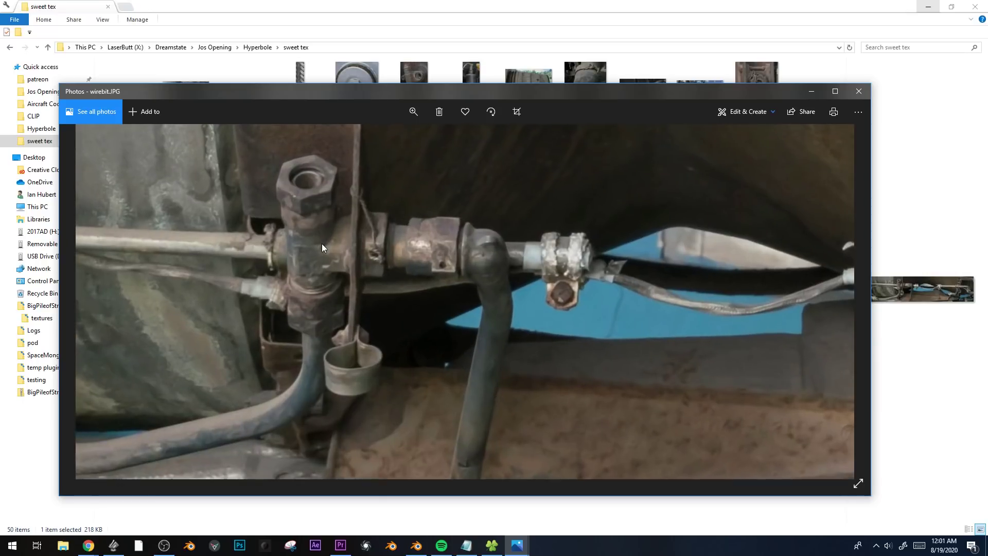
drag(361, 236, 401, 287)
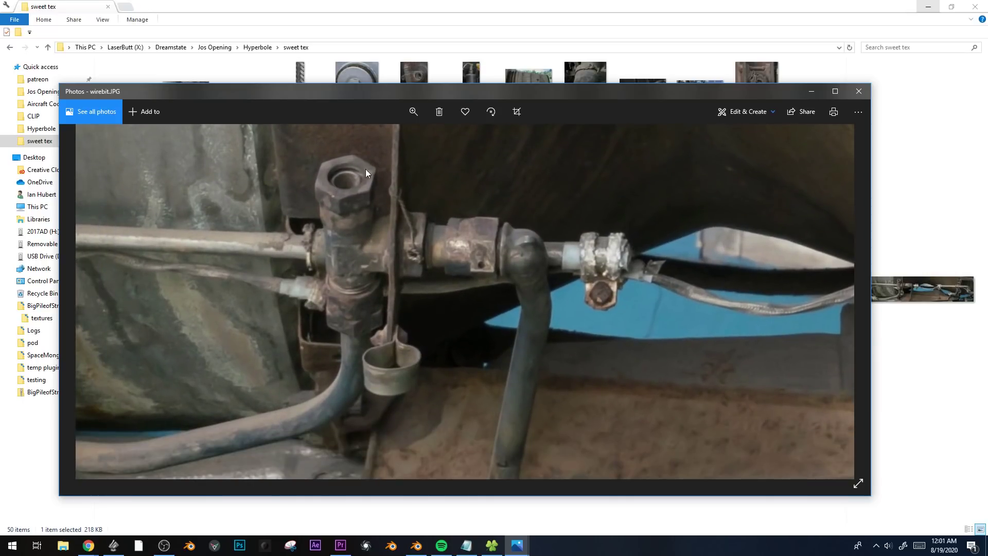
double_click(465, 260)
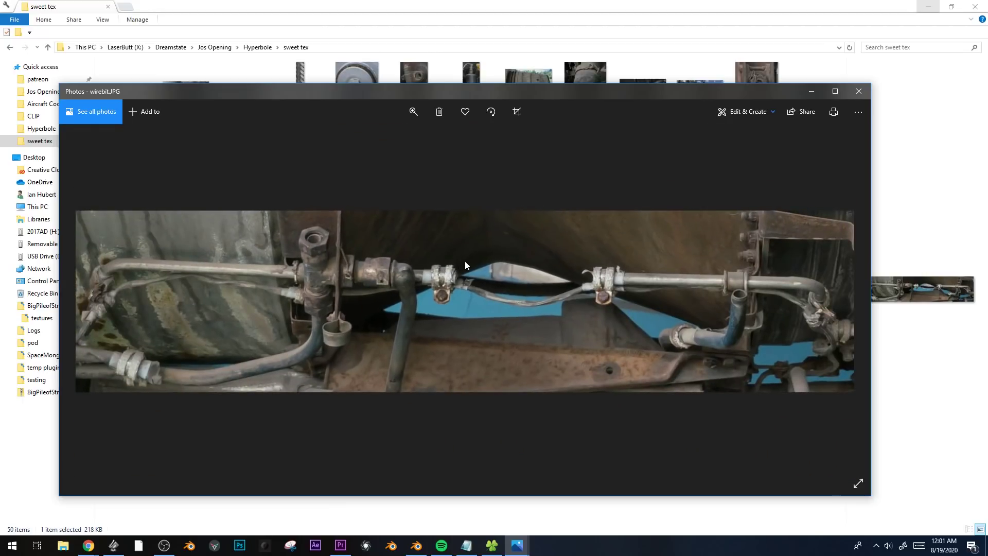
Switch to Blender, select the camera and set its lens type to Orthographic.
click(422, 551)
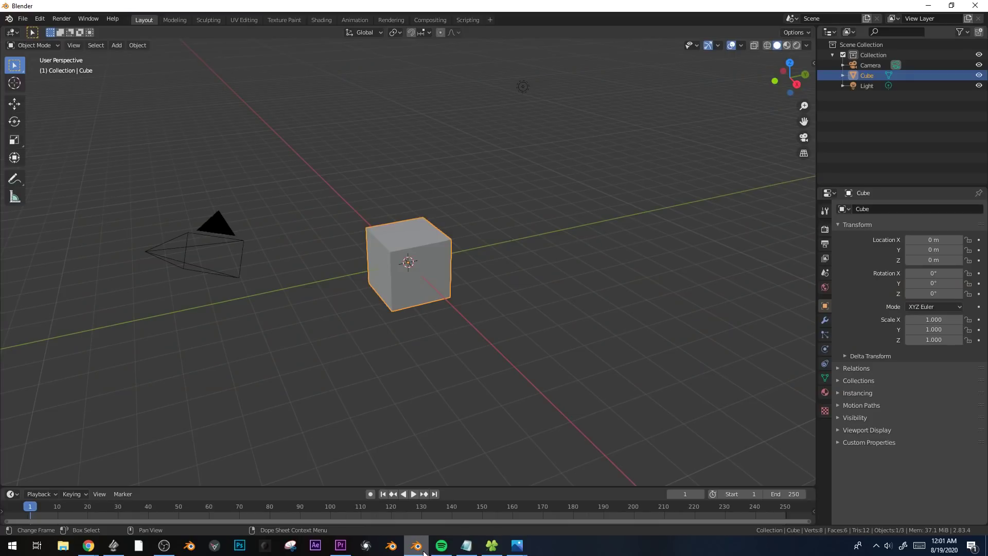
middle_drag(440, 314, 434, 307)
click(433, 306)
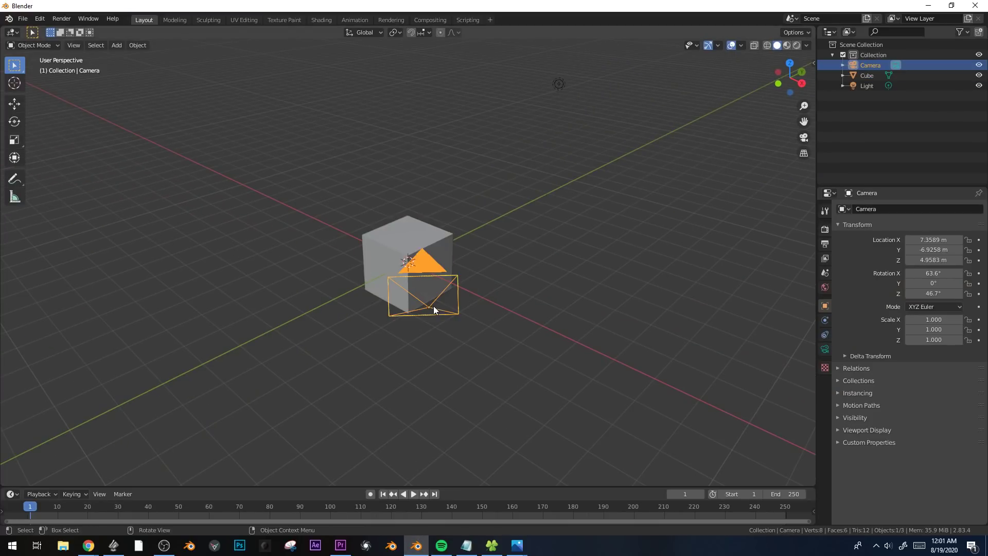
click(824, 349)
click(927, 240)
click(932, 264)
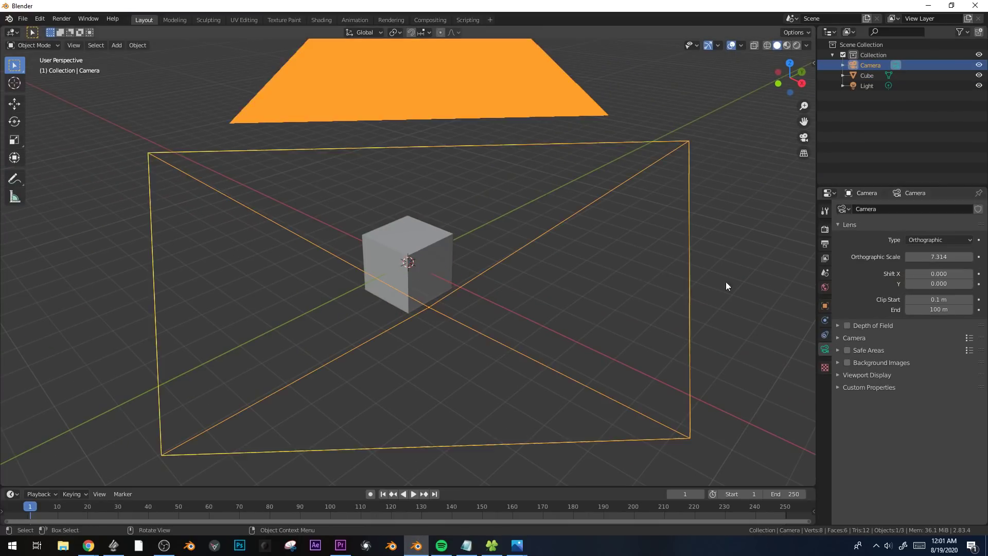
Clear the camera's rotation and rotate it upright in side view so that it faces horizontally.
scroll(573, 316, down, 3)
middle_drag(573, 316, 487, 379)
mouse_move(518, 549)
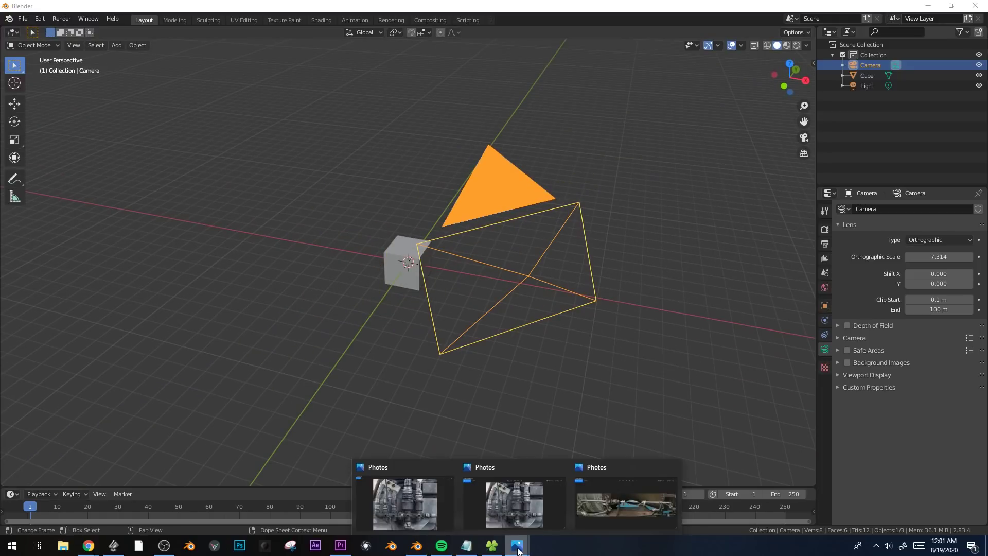
mouse_move(644, 512)
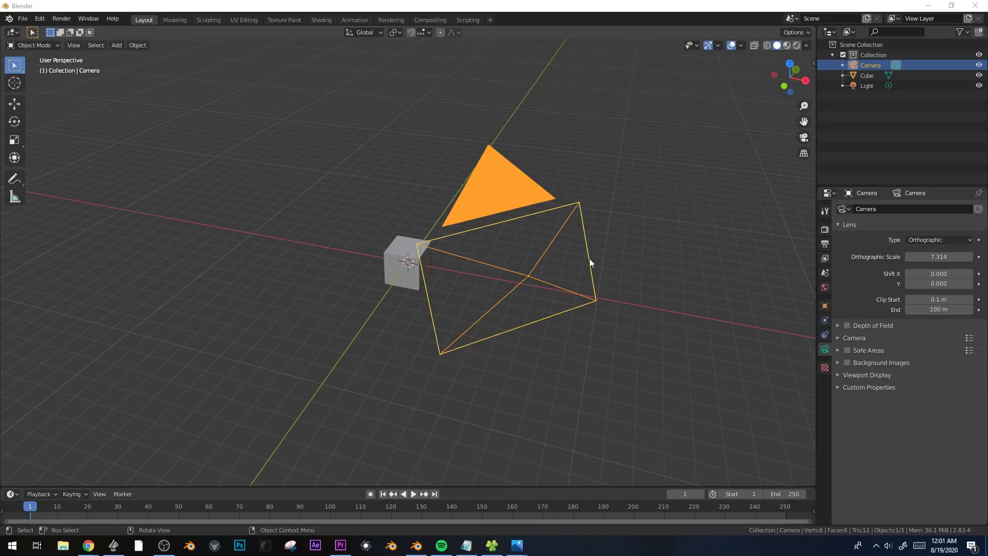
click(589, 259)
click(543, 274)
key(alt+r)
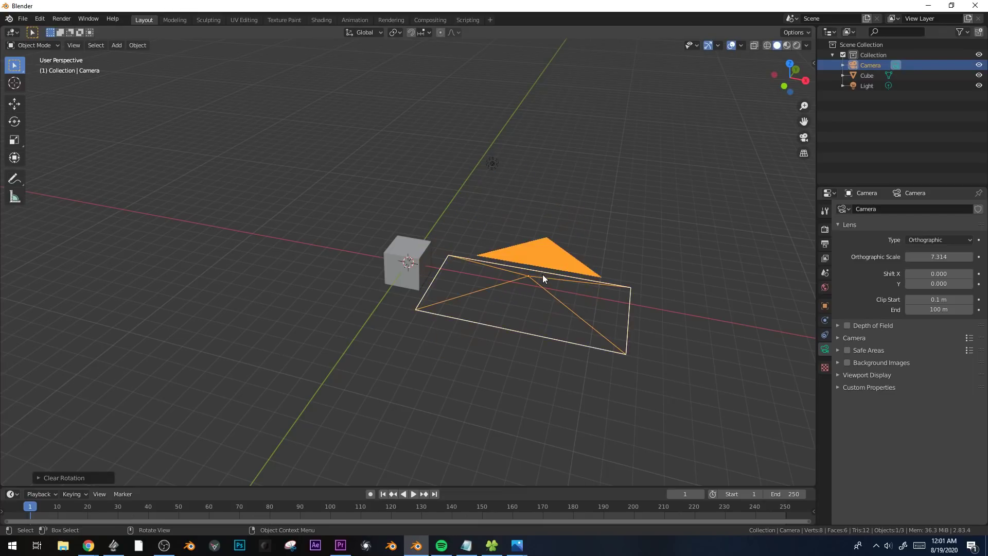
key(KP_3)
key(r)
click(377, 115)
key(Right)
Look through the camera and move it so the cube sits inside its frame.
key(KP_0)
scroll(514, 257, down, 3)
key(g)
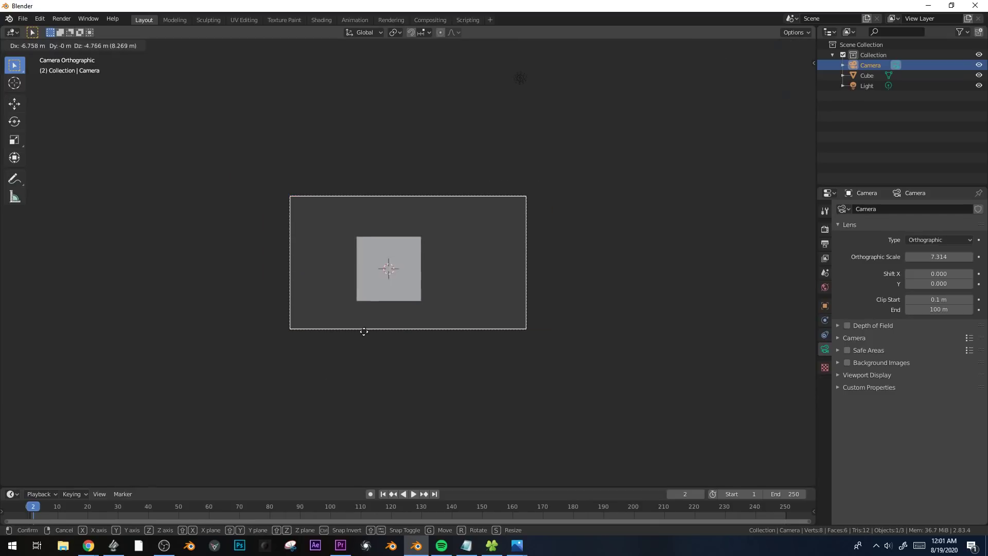
click(364, 331)
scroll(720, 343, up, 3)
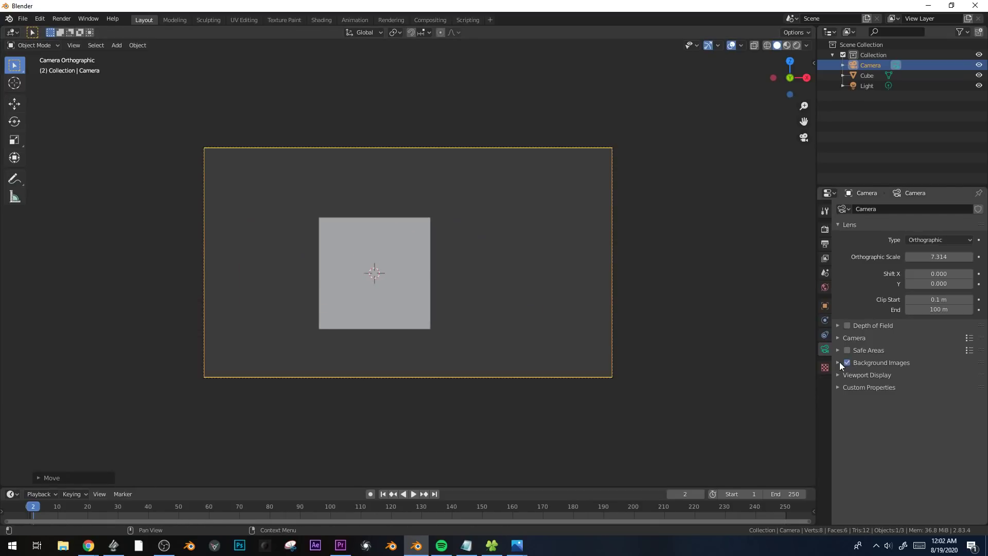
Enable the camera's background images and load wirebit.JPG from the sweet tex folder.
click(838, 362)
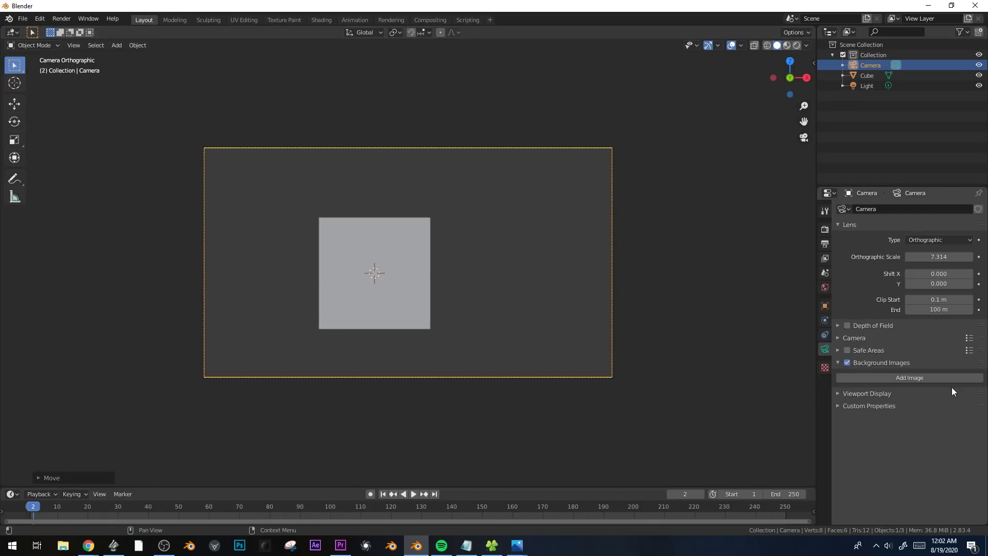
click(949, 380)
click(941, 419)
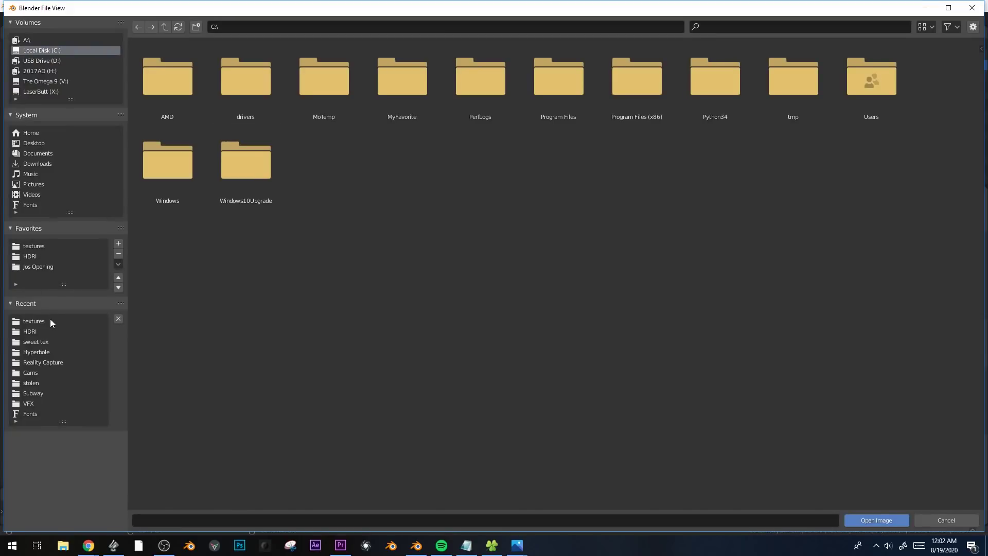
click(44, 340)
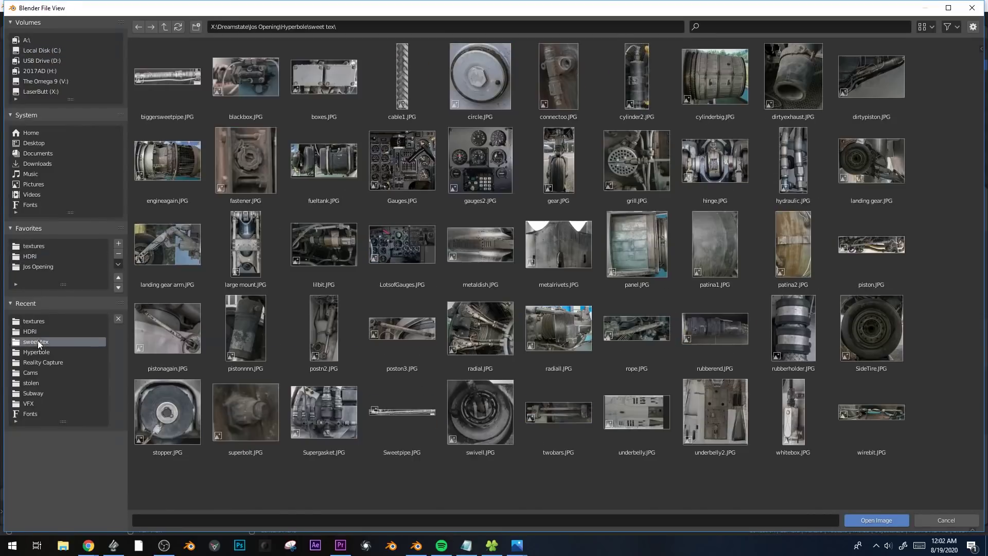
double_click(875, 403)
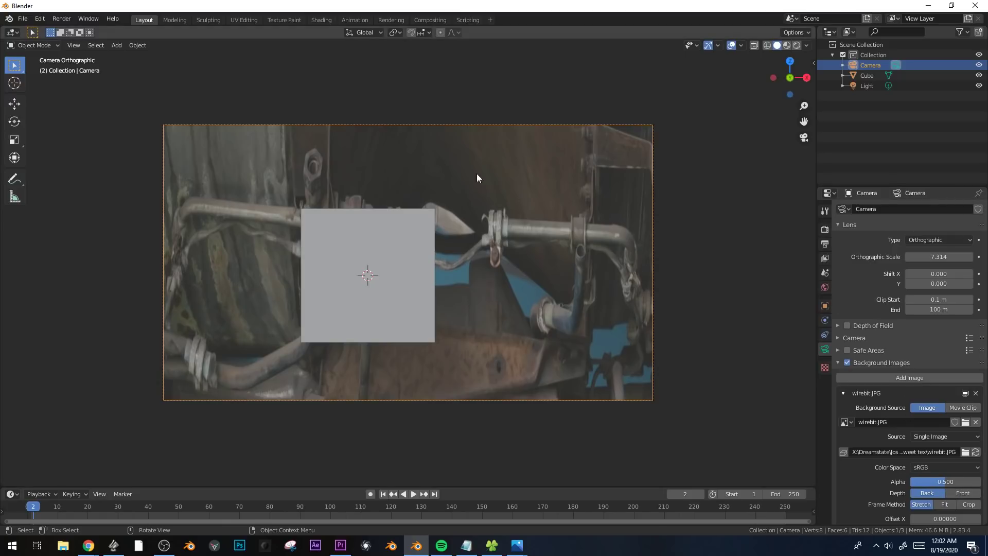
Set the background image's frame method to Fit so the photo keeps its proportions.
scroll(218, 310, up, 1)
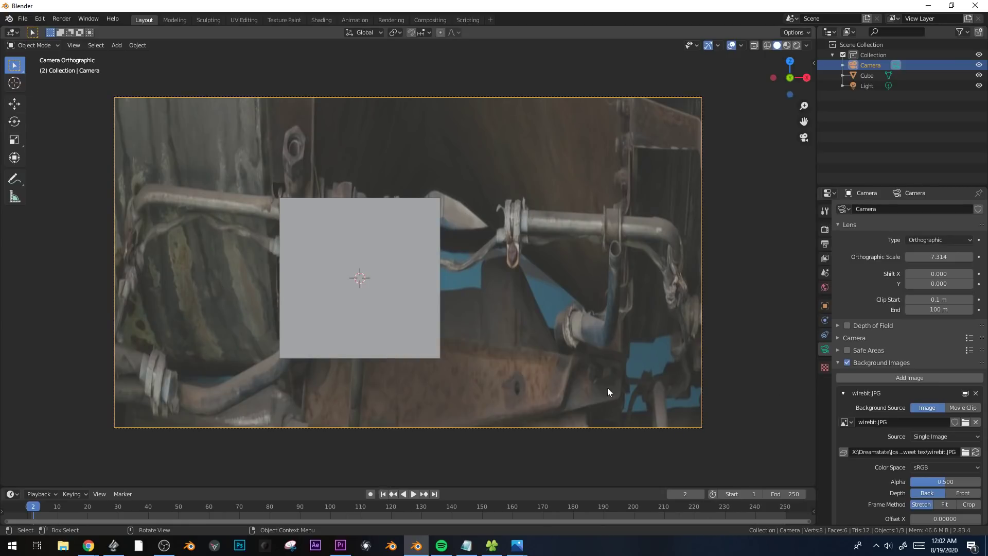
click(952, 505)
scroll(534, 279, up, 1)
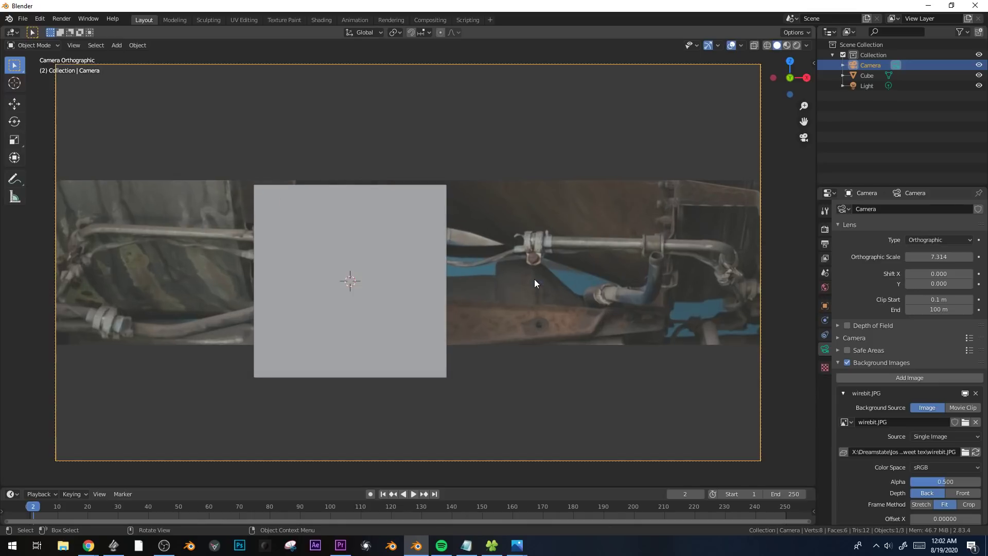
Select the cube and scale it down to uncover more of the photo.
click(443, 265)
key(s)
click(450, 228)
Set the camera background image's depth to Front and its alpha to about 0.65.
click(749, 188)
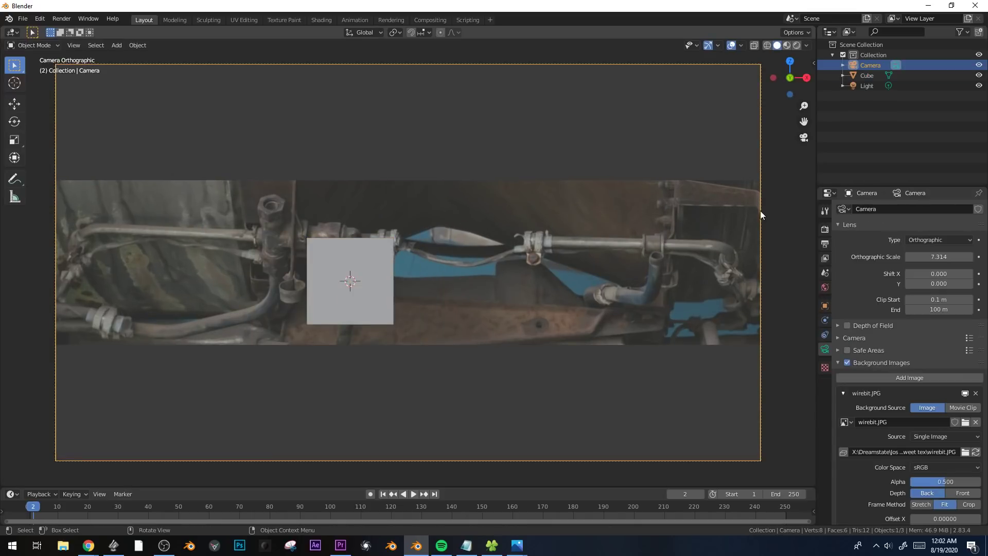
click(962, 492)
click(384, 292)
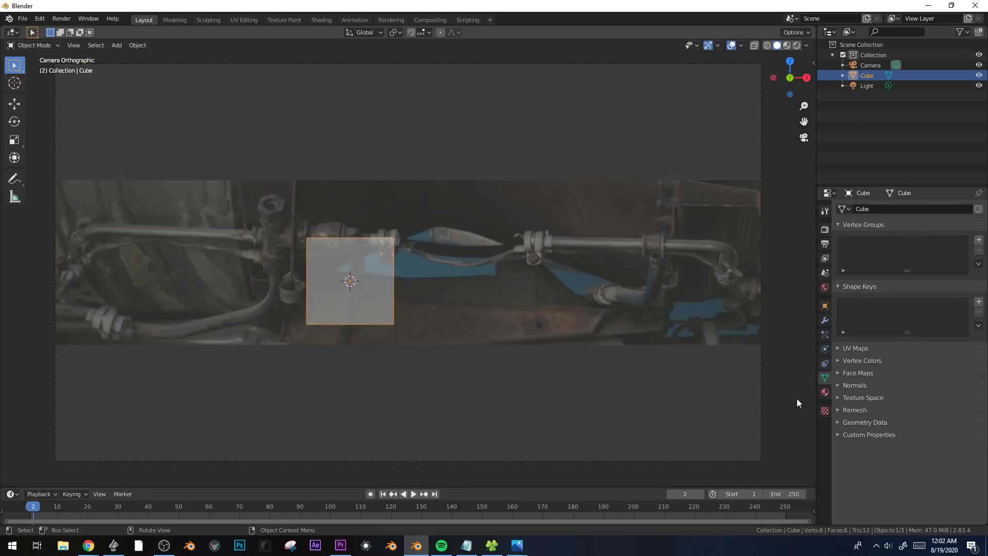
right_click(744, 250)
drag(723, 202, 799, 307)
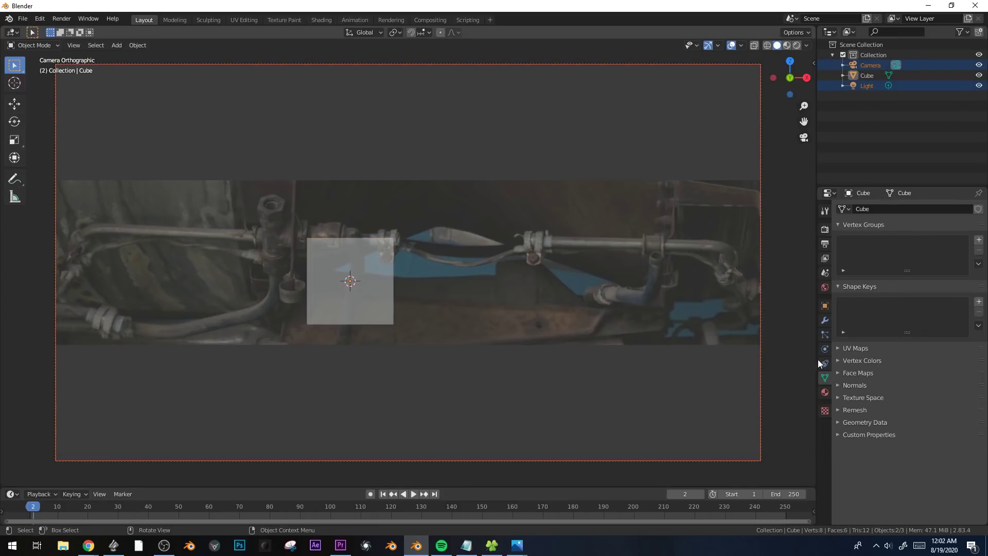
click(760, 341)
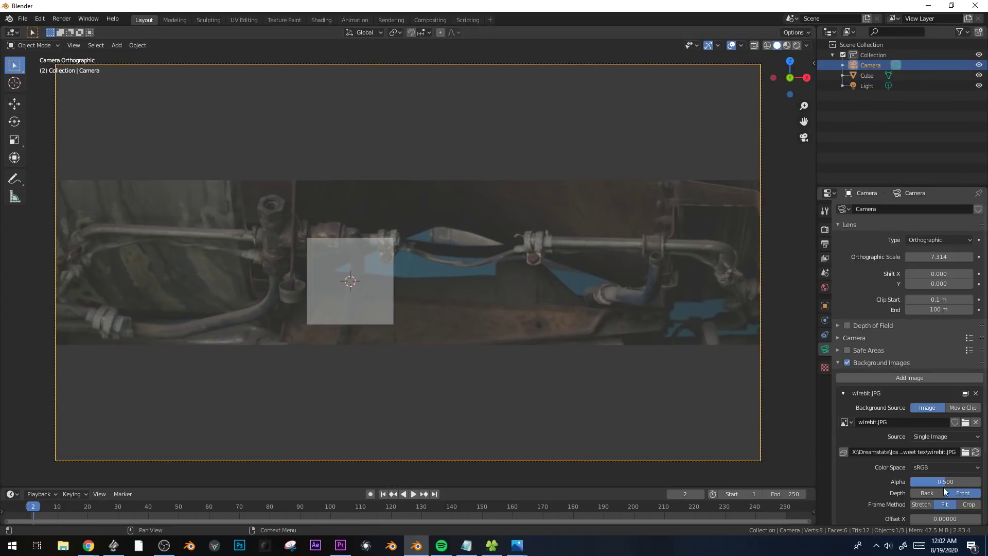
drag(944, 483, 957, 484)
Replace the default cube with a mesh cylinder that has 6 vertices.
click(387, 279)
key(x)
click(430, 270)
key(shift+a)
mouse_move(431, 270)
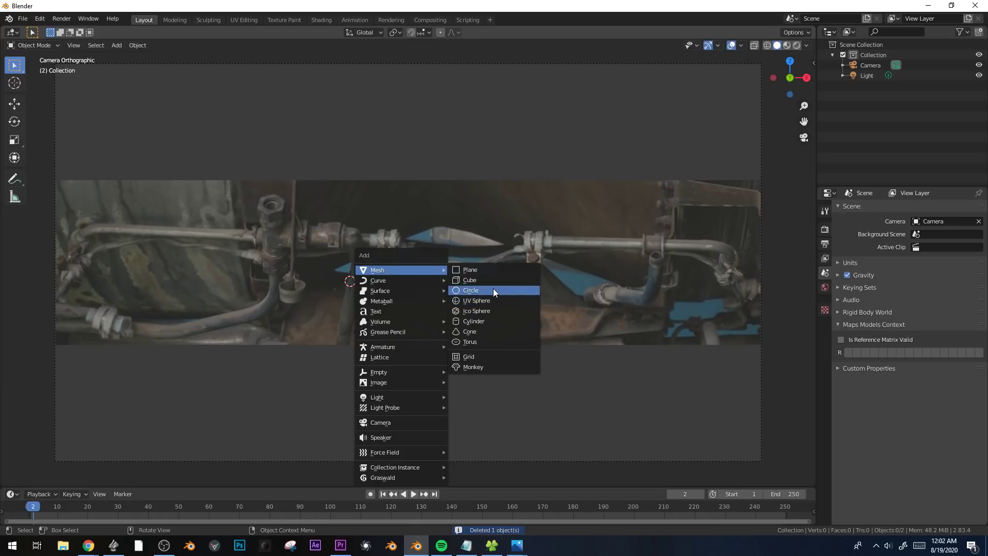
click(487, 318)
click(35, 478)
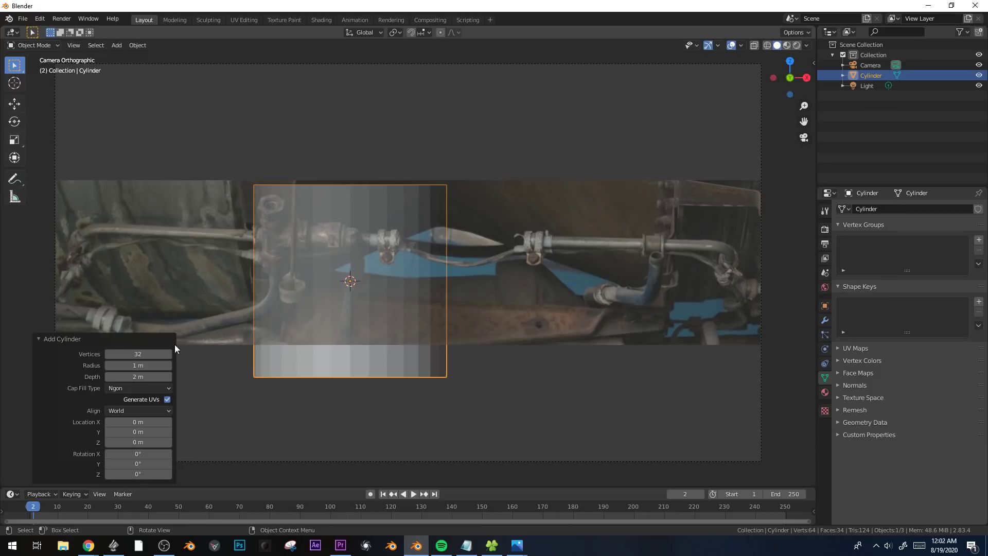
click(133, 354)
text(6)
key(Return)
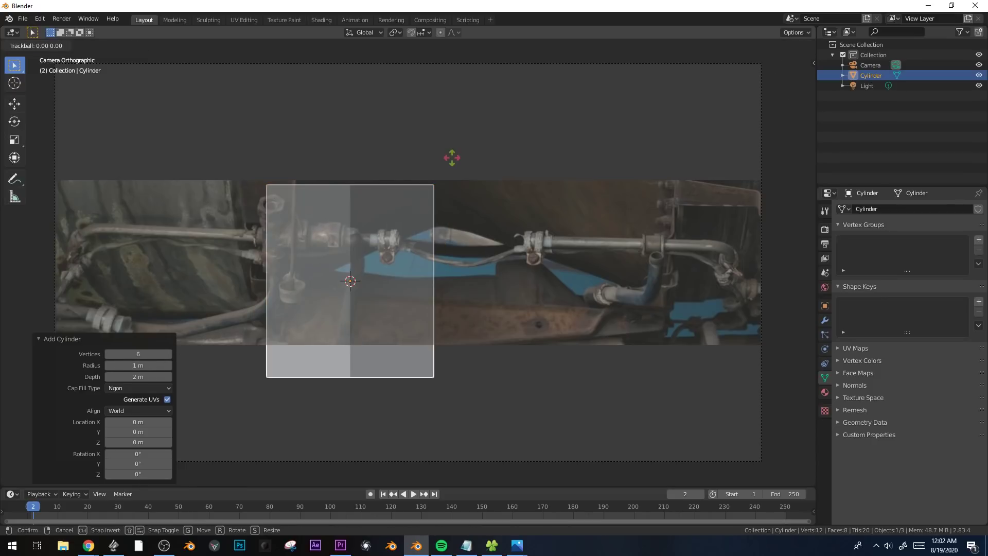
key(r)
key(r)
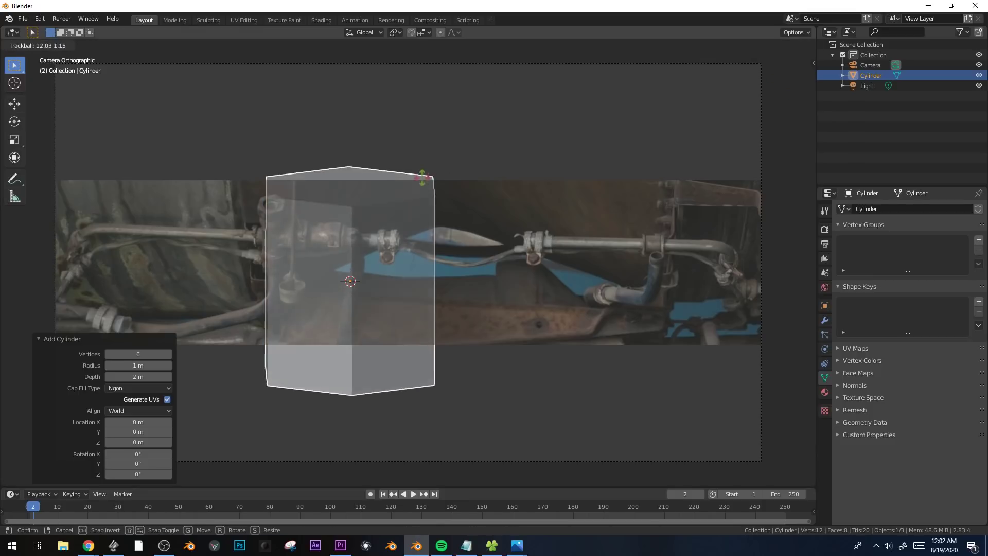
key(Escape)
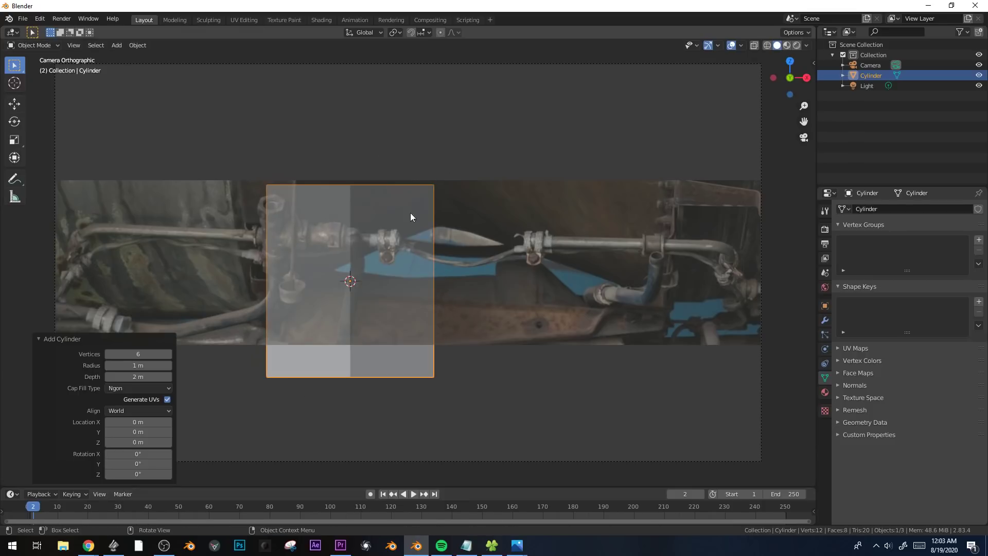
Tilt the camera with a free trackball rotation to reveal the cylinder's top face, then select the cylinder.
click(429, 63)
key(r)
key(r)
click(480, 193)
click(490, 240)
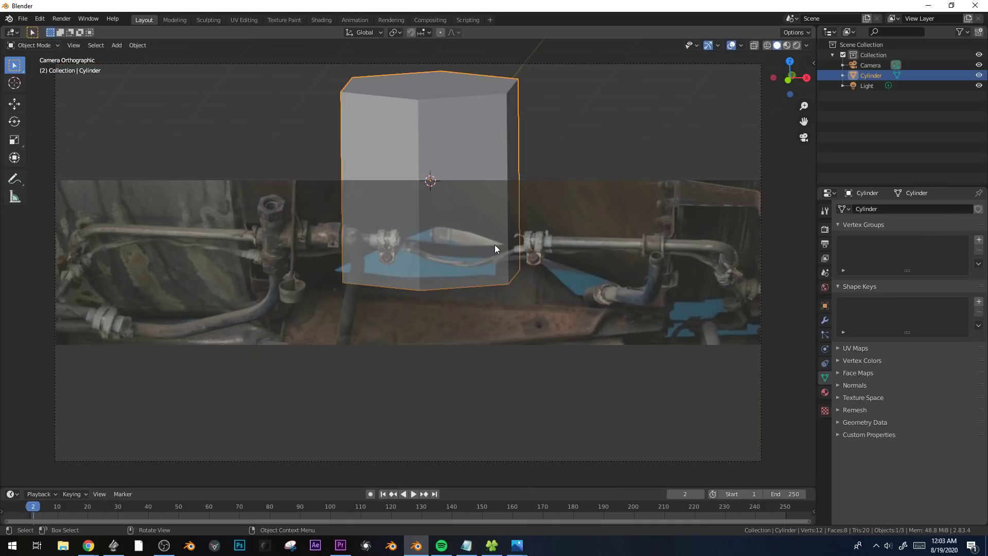
key(g)
key(z)
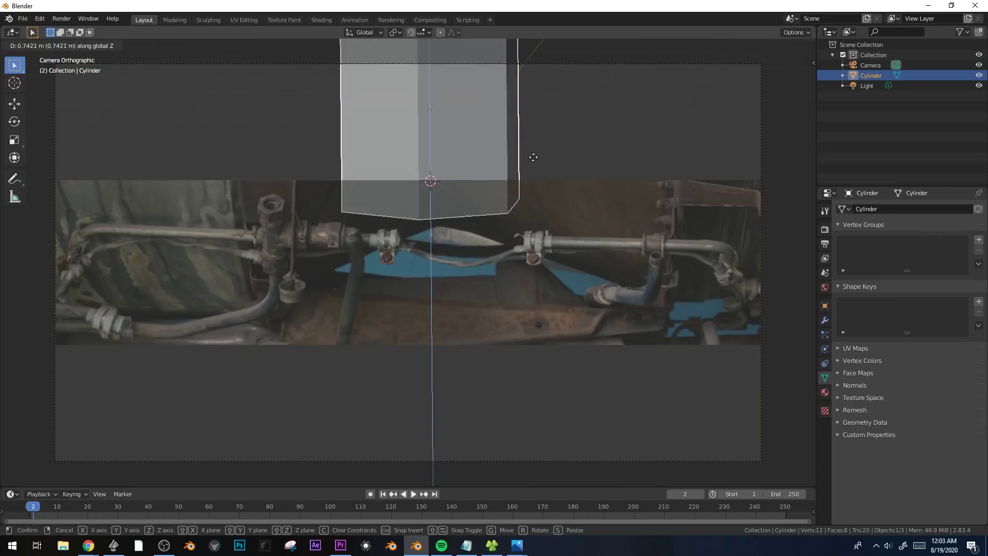
click(530, 234)
Select the camera, move it, and adjust its angle with a trackball rotation and a rotation about Z.
click(500, 461)
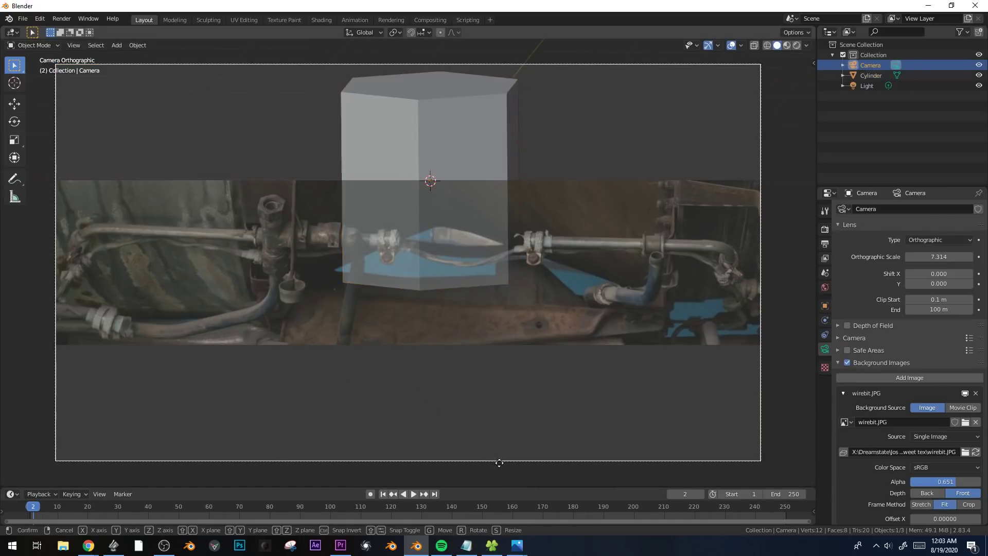
key(g)
click(607, 282)
key(r)
key(r)
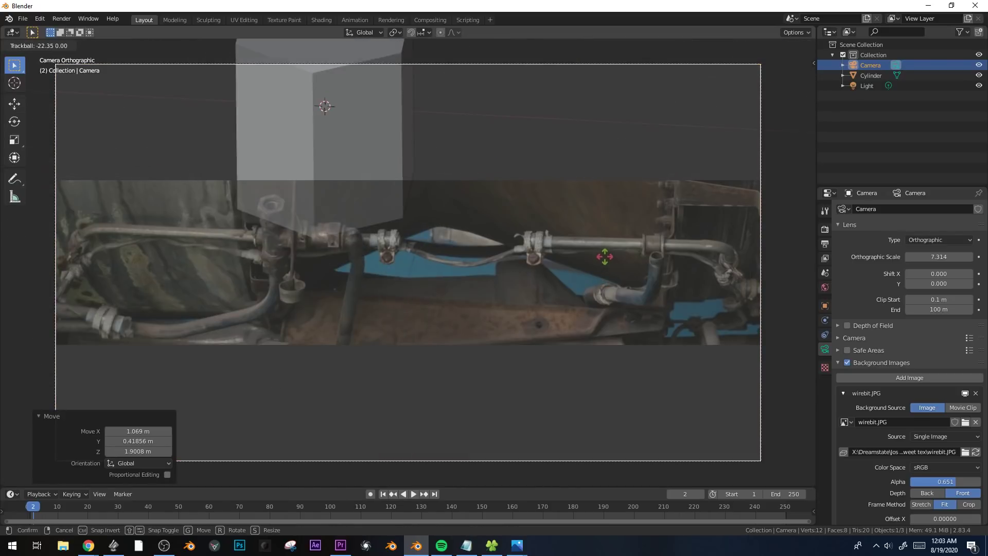
click(605, 262)
key(r)
key(z)
click(607, 258)
Reposition the camera and trackball-rotate it further so the cylinder's perspective approaches that of the photographed hex nut.
key(g)
click(628, 483)
key(r)
key(r)
click(437, 304)
key(g)
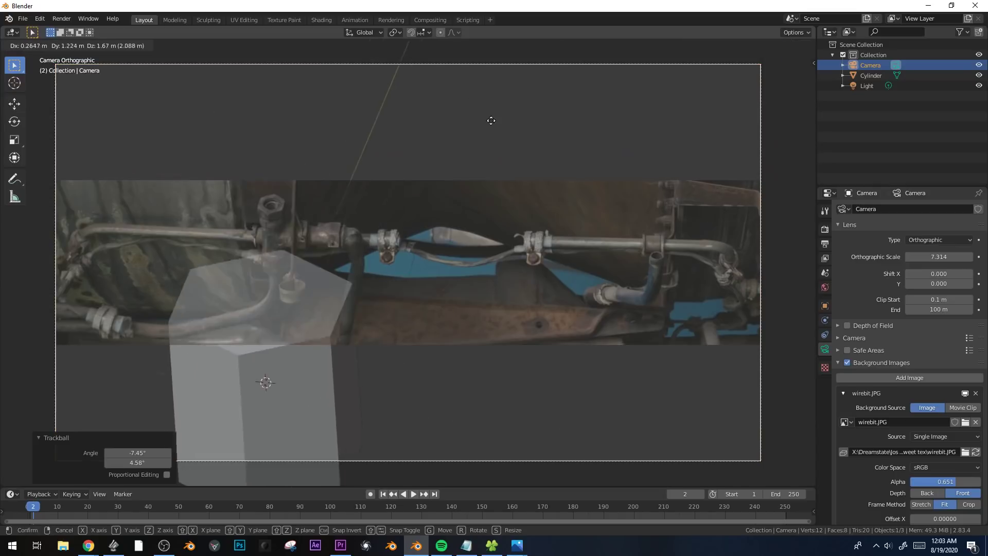
click(455, 205)
Scale the hexagonal cylinder down and move it over the upright hex-nut fitting in the photo.
click(253, 253)
key(s)
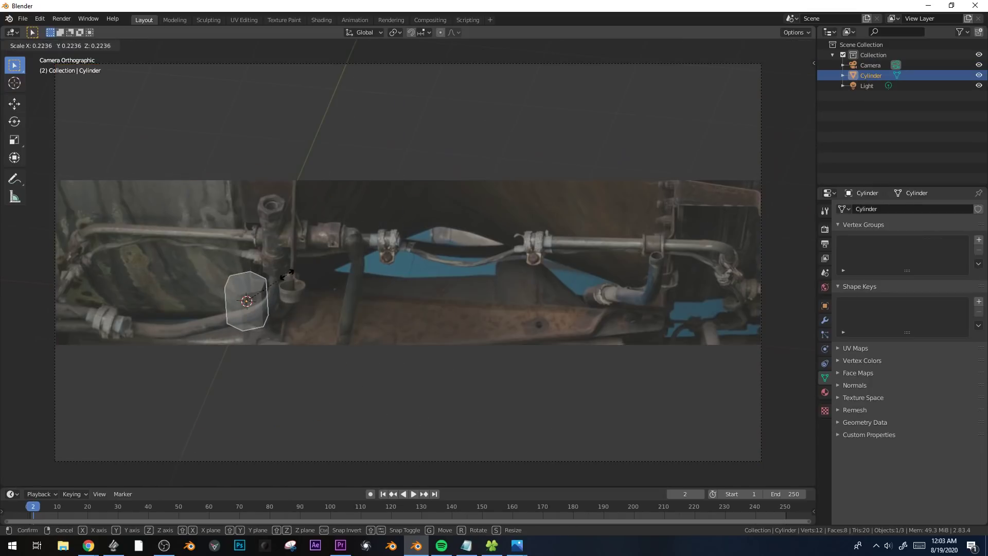
click(284, 265)
key(g)
click(312, 194)
scroll(324, 150, up, 2)
scroll(329, 137, down, 1)
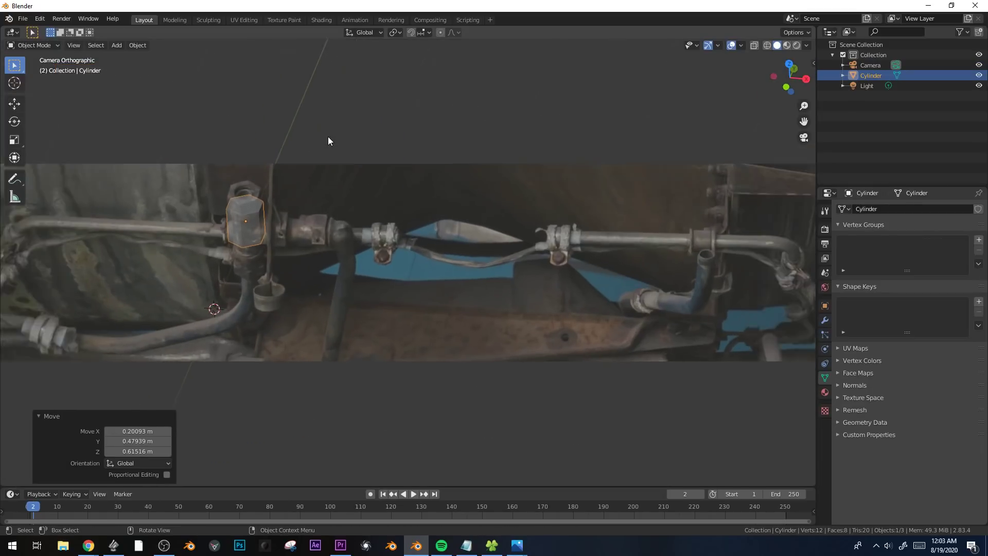
scroll(329, 137, down, 1)
Stretch the cylinder along Z to cover the length of the upright fitting.
key(s)
key(z)
click(351, 63)
Fine-tune the camera's angle, raise it about 0.63 m along Z and nudge it to align the cylinder with the hex nut.
click(351, 65)
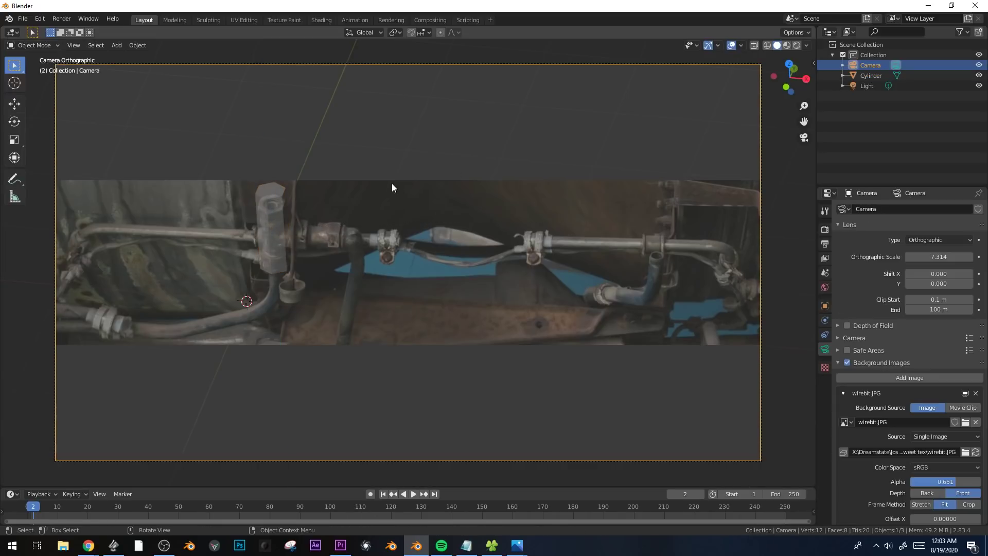
key(g)
key(z)
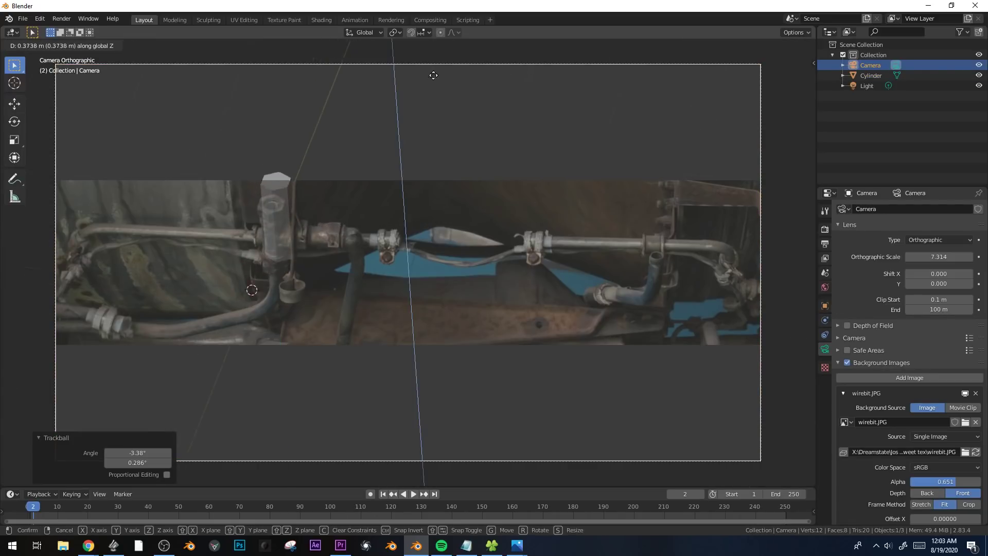
click(448, 59)
key(g)
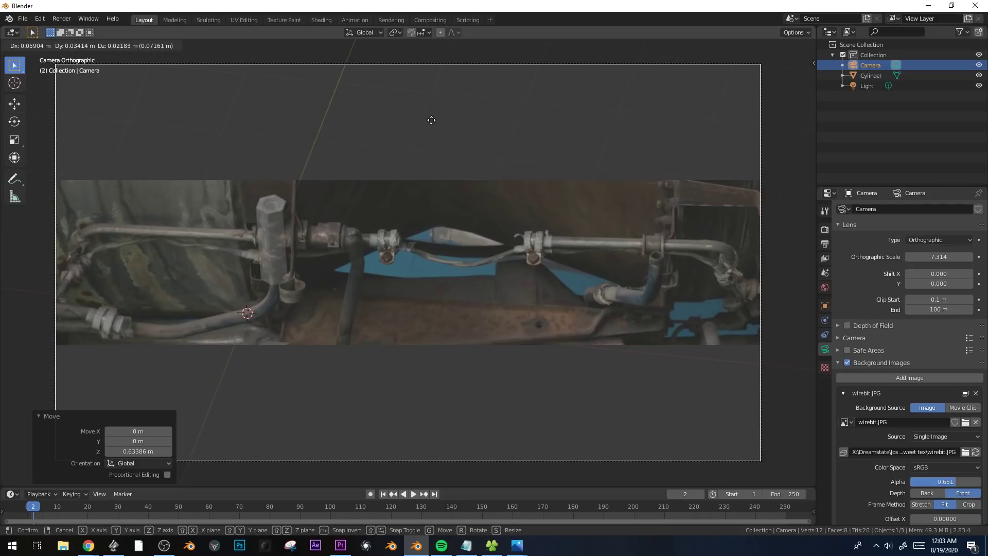
click(431, 124)
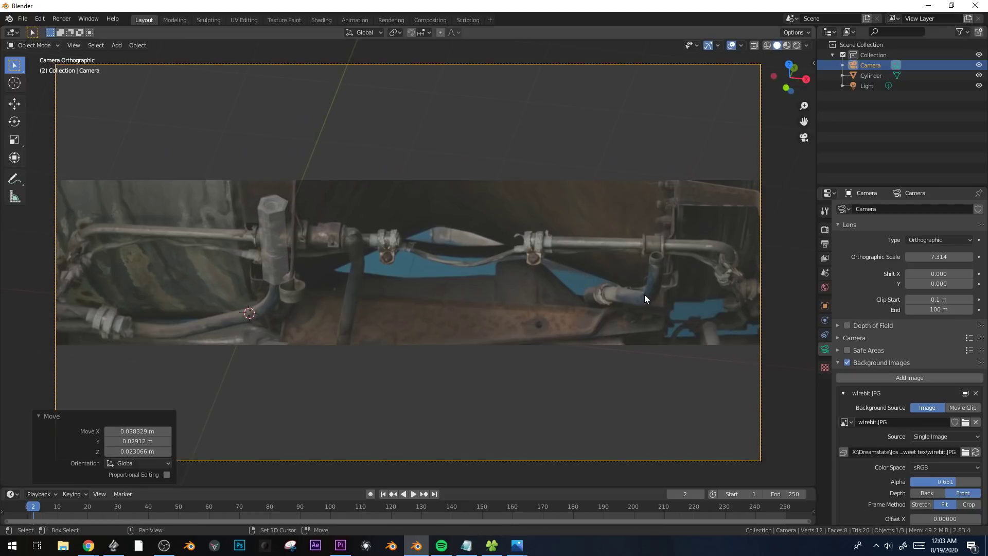
shift+middle_drag(644, 295, 689, 281)
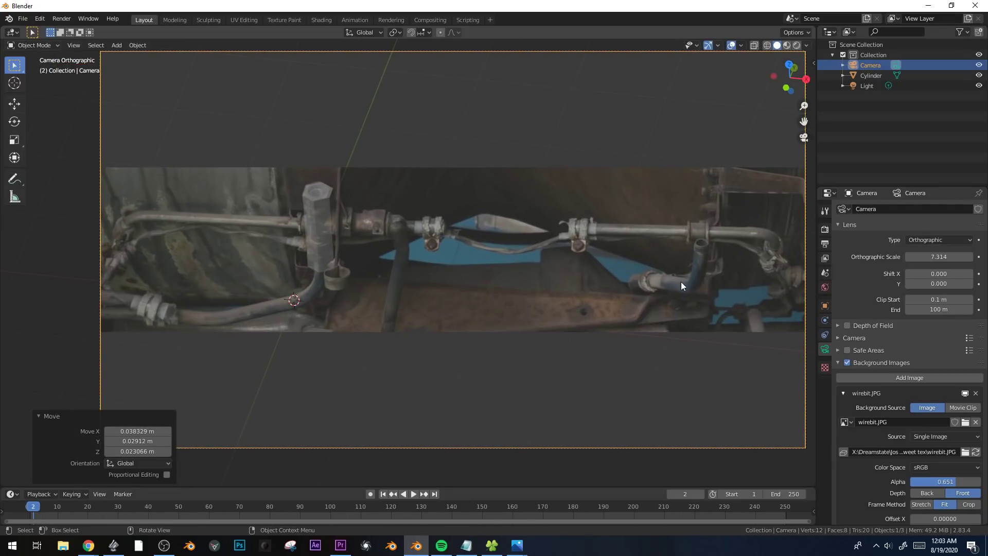
key(r)
key(z)
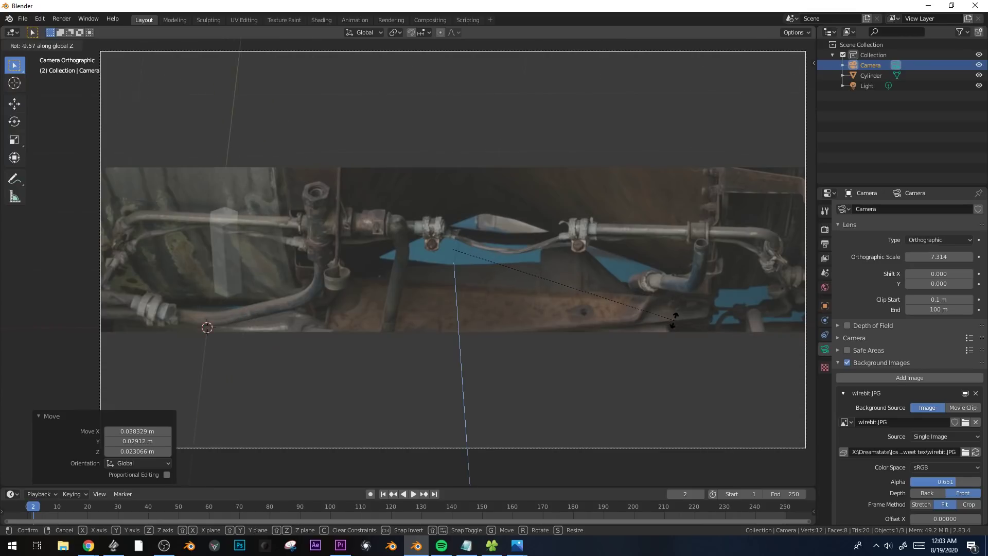
right_click(674, 320)
click(312, 208)
key(g)
key(x)
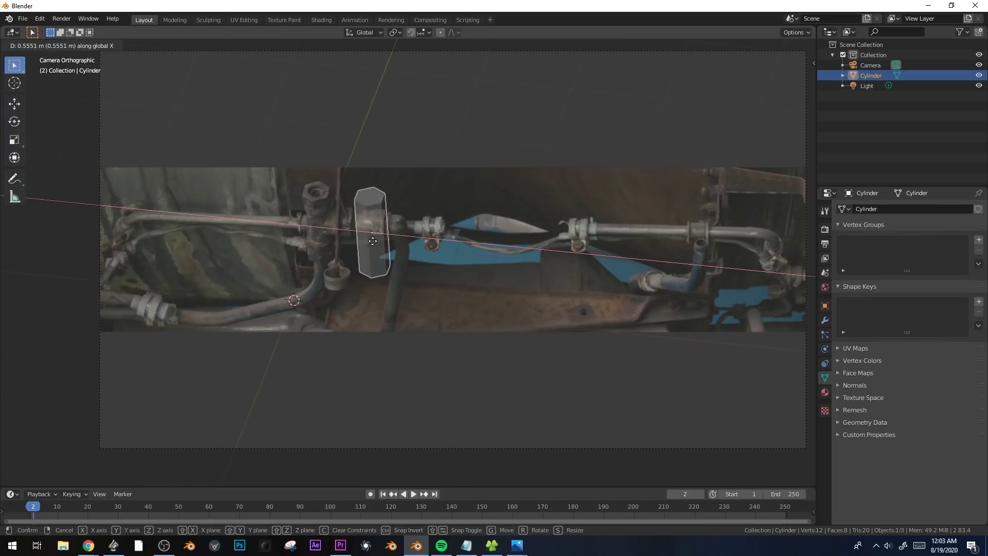
right_click(745, 292)
scroll(643, 148, down, 1)
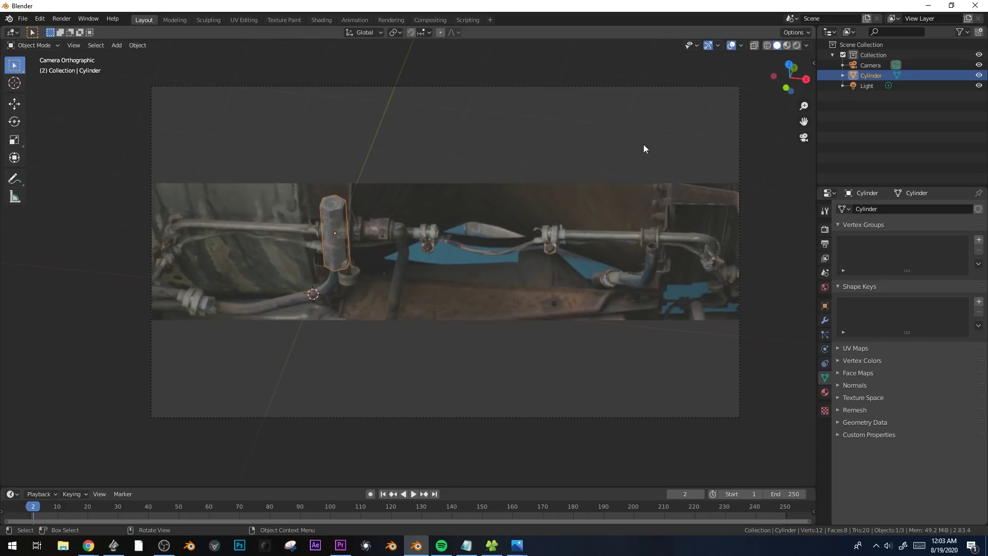
Rotate the camera about -6.7° around the global Z axis.
click(594, 86)
key(r)
key(z)
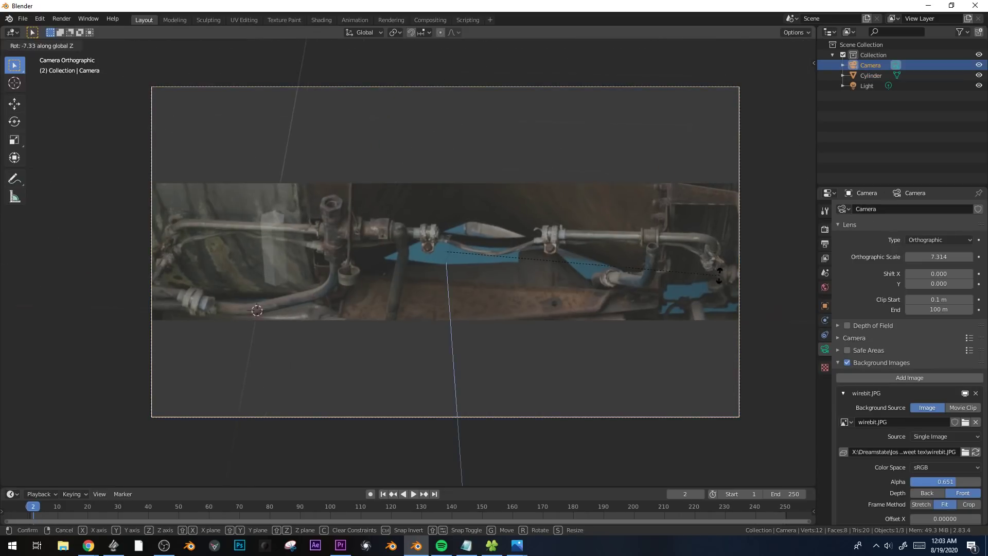
click(725, 274)
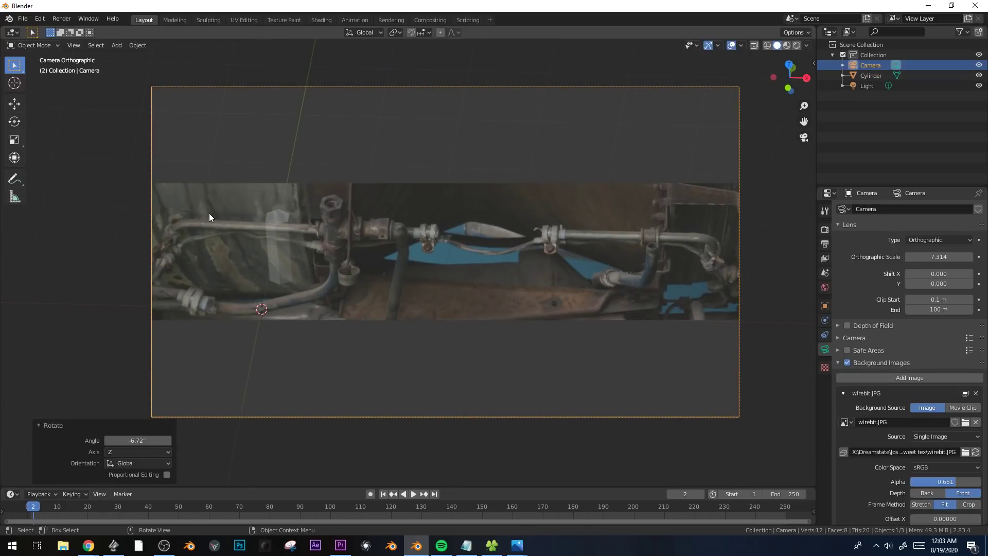
Slide the cylinder along global X across the photo to the pipe bracket near its right end to compare the alignment.
click(260, 237)
key(g)
key(x)
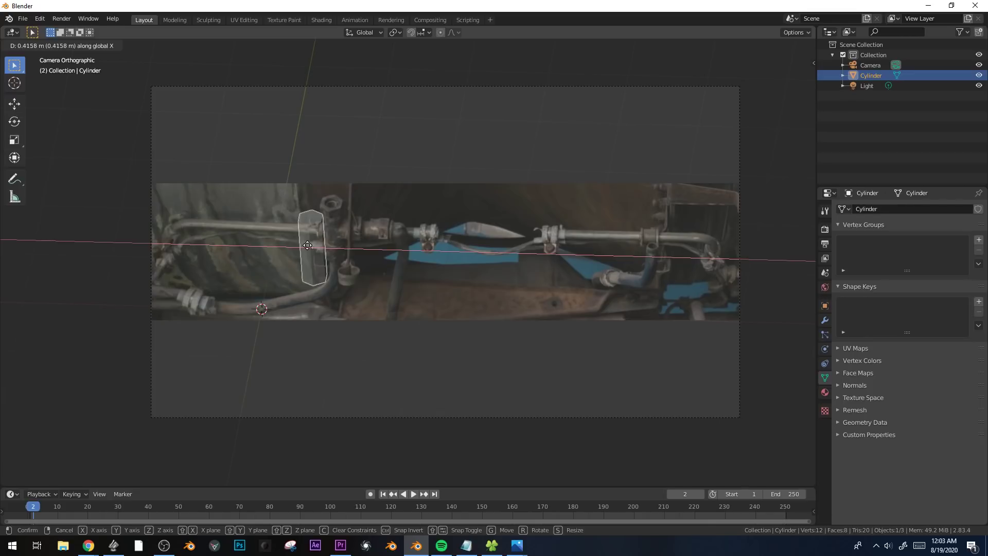
click(668, 253)
Adjust the camera's roll in the view, finishing with a rotation of about -3.6°, to straighten the cylinder against the photo.
click(706, 85)
key(r)
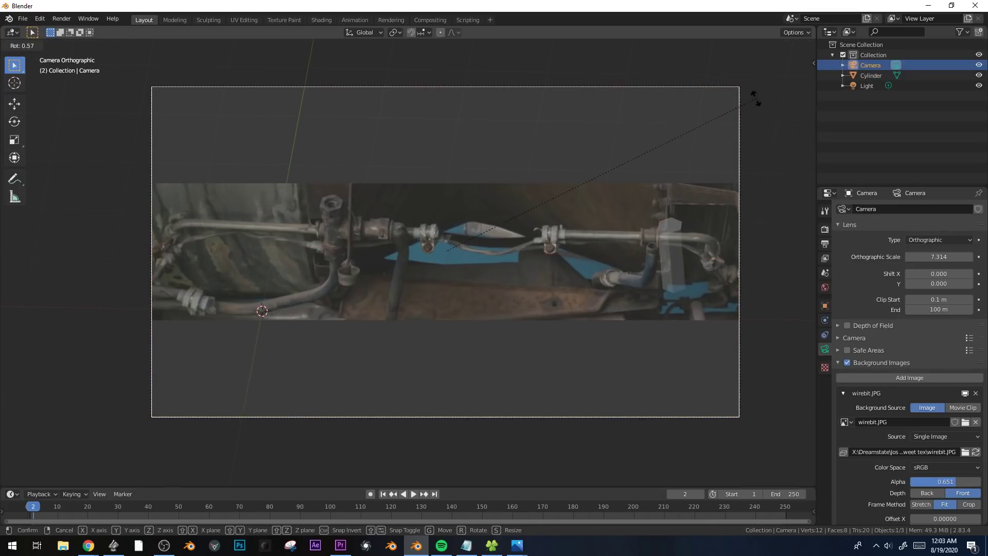
click(755, 98)
key(r)
click(775, 207)
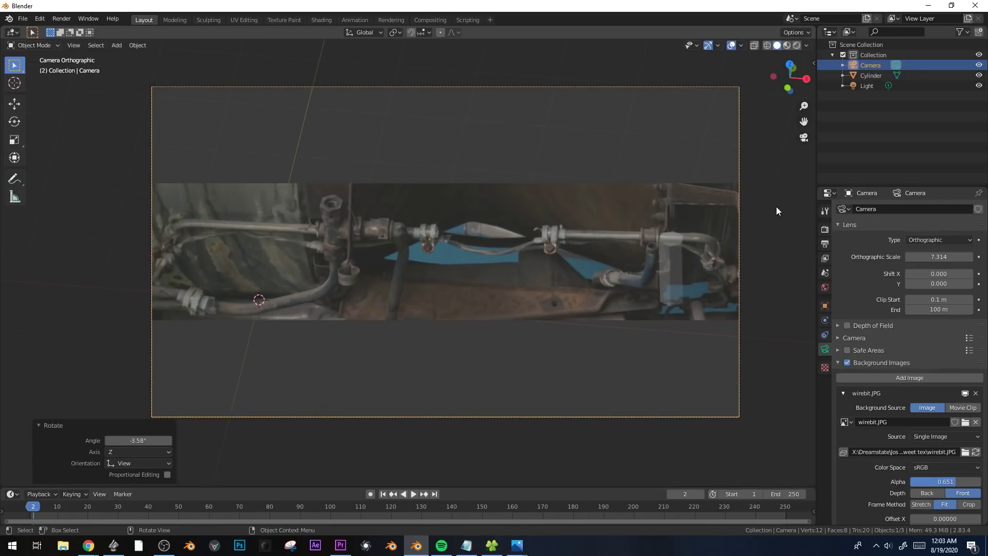
Move the cylinder about -4.27 m along X back over the upright hex-nut fitting.
click(677, 256)
key(g)
key(x)
click(337, 262)
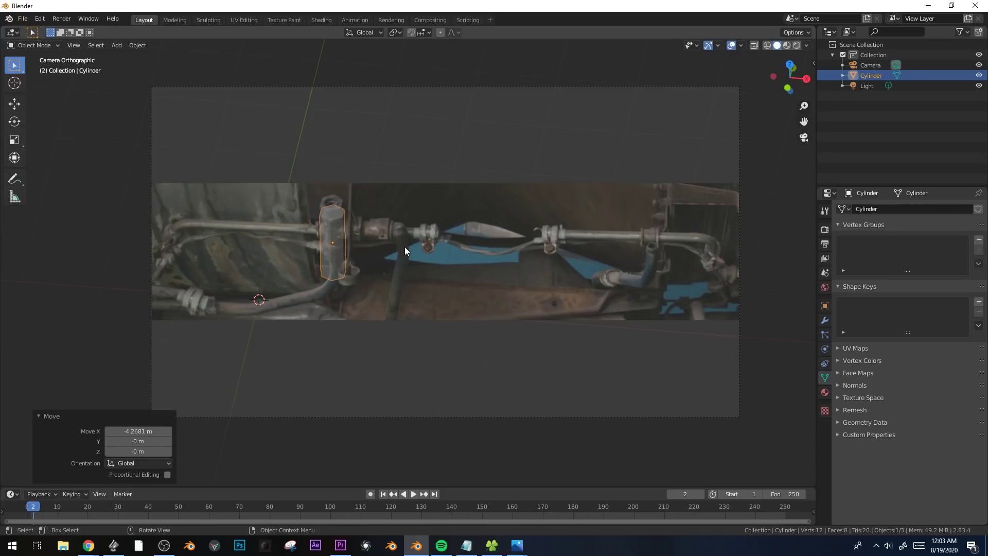
scroll(405, 246, up, 1)
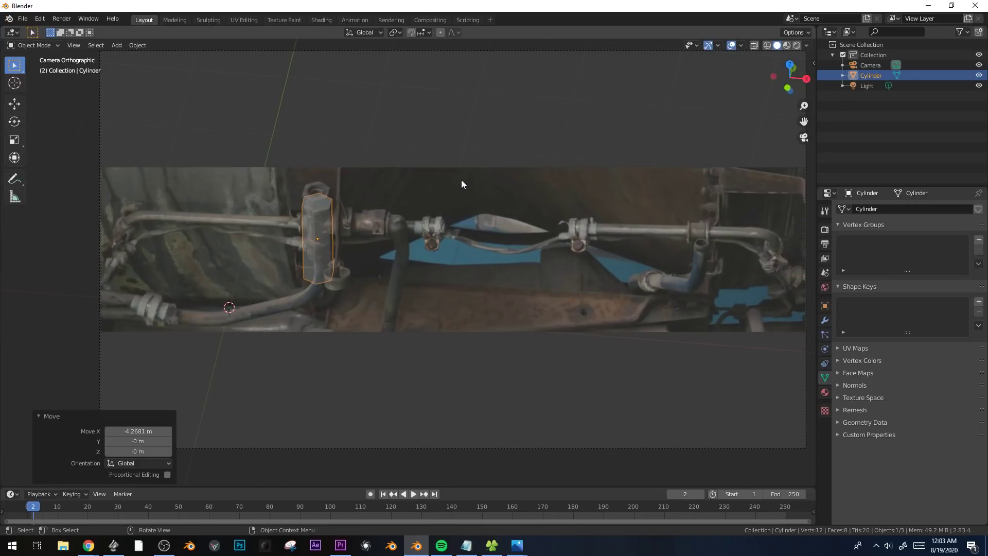
scroll(399, 108, down, 1)
Tilt the camera about -2.9° around its local X axis and raise it about 0.28 m along Z.
click(446, 86)
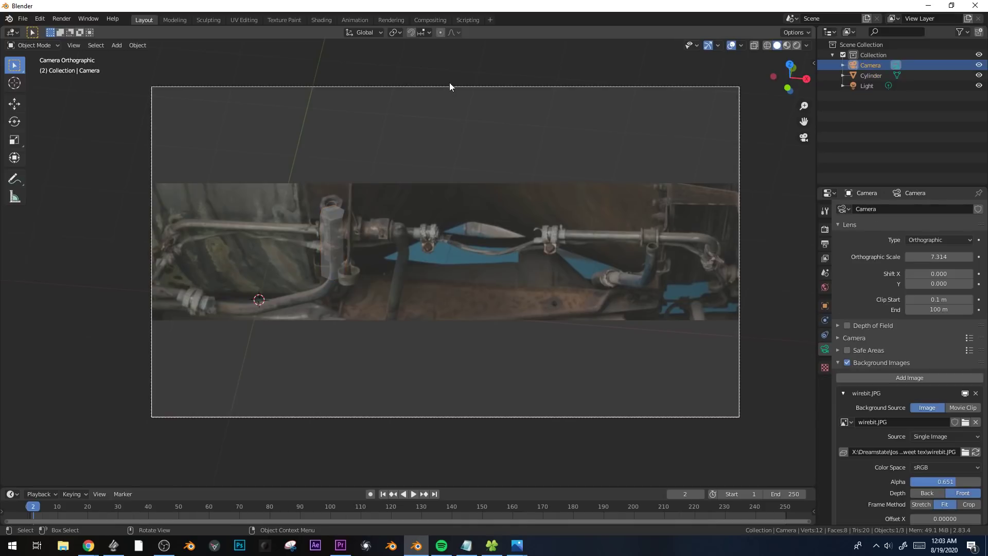
key(r)
key(x)
key(x)
click(455, 83)
key(g)
key(z)
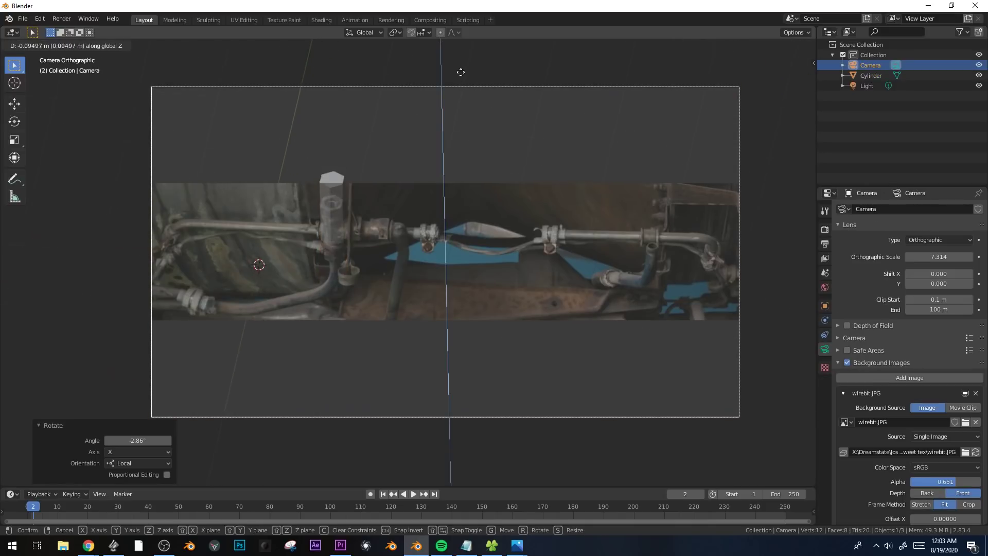
click(468, 56)
scroll(316, 218, up, 1)
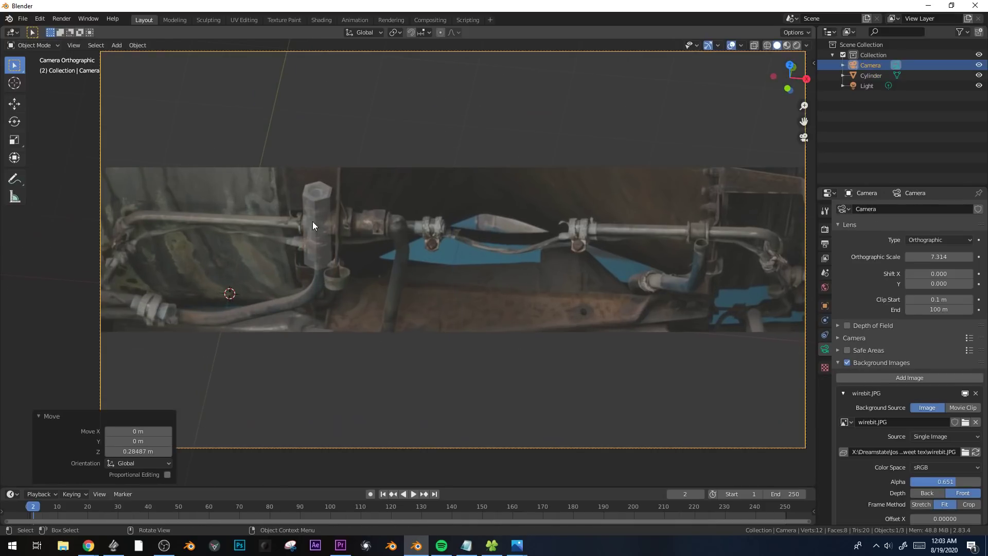
Shorten the cylinder to the hex nut's height by moving its bottom face up about 0.84 m along Z in Edit Mode.
click(313, 221)
scroll(362, 240, up, 1)
shift+middle_drag(322, 272, 392, 315)
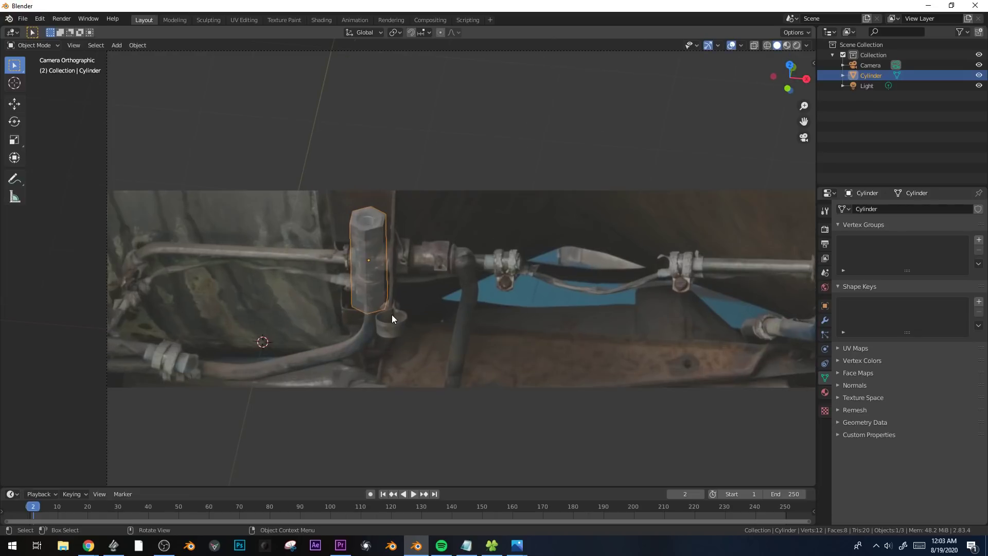
key(Tab)
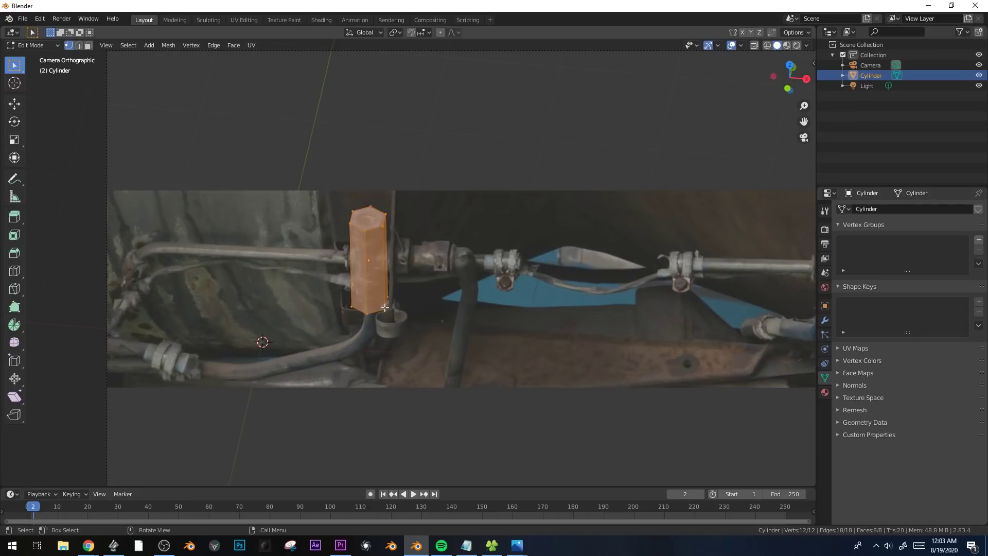
key(alt+a)
key(3)
click(373, 302)
key(g)
key(z)
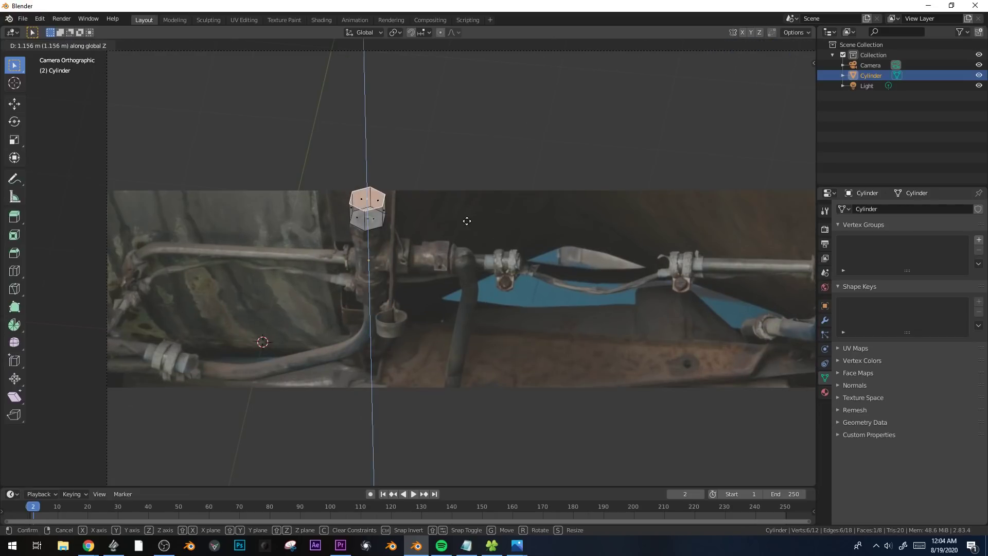
click(396, 225)
Inset the hex nut's top face to the size of the photographed hole and subdivide the inner face with one cut.
scroll(397, 225, up, 3)
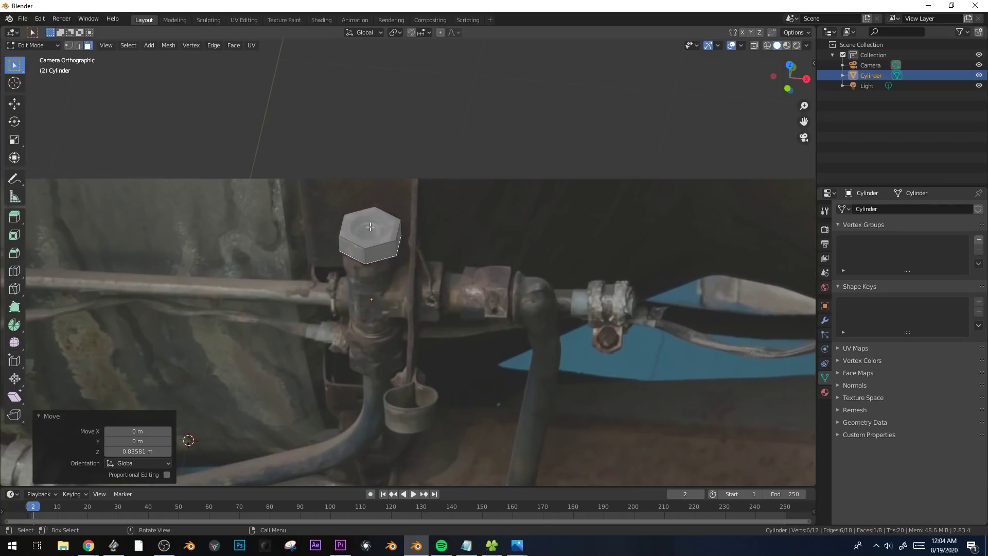
key(i)
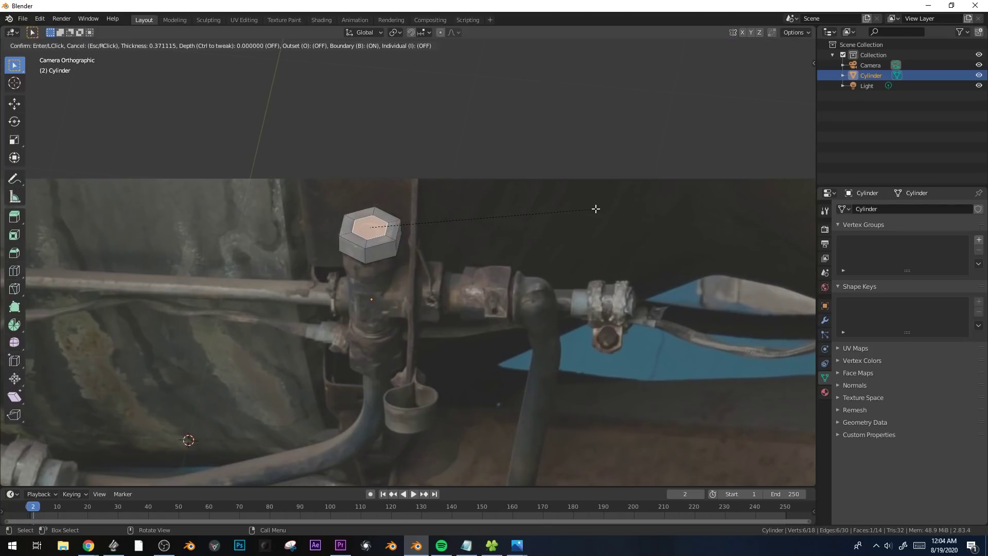
click(448, 199)
right_click(382, 227)
click(382, 228)
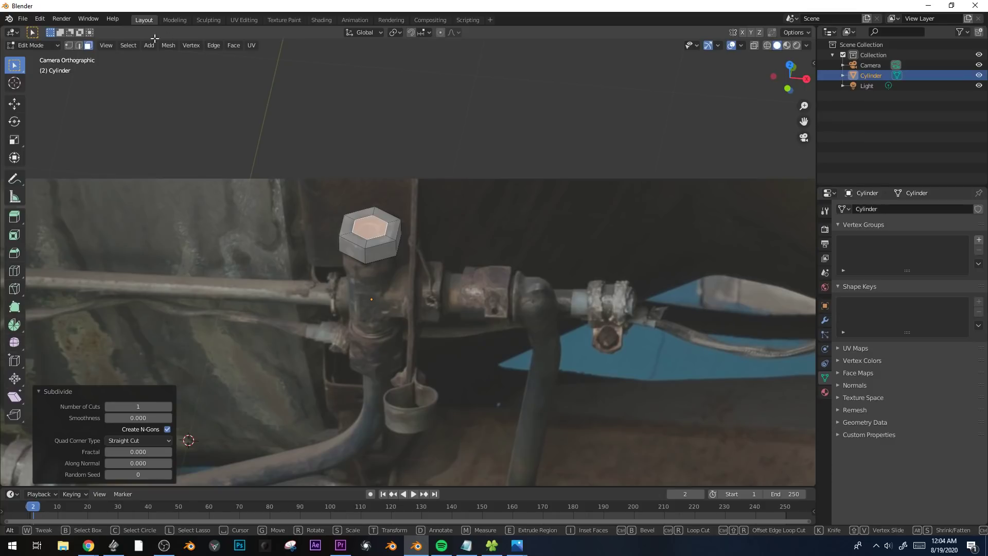
Select the inner ring of vertices on the nut's top and round it into a circle with To Sphere at 1.0.
key(alt+a)
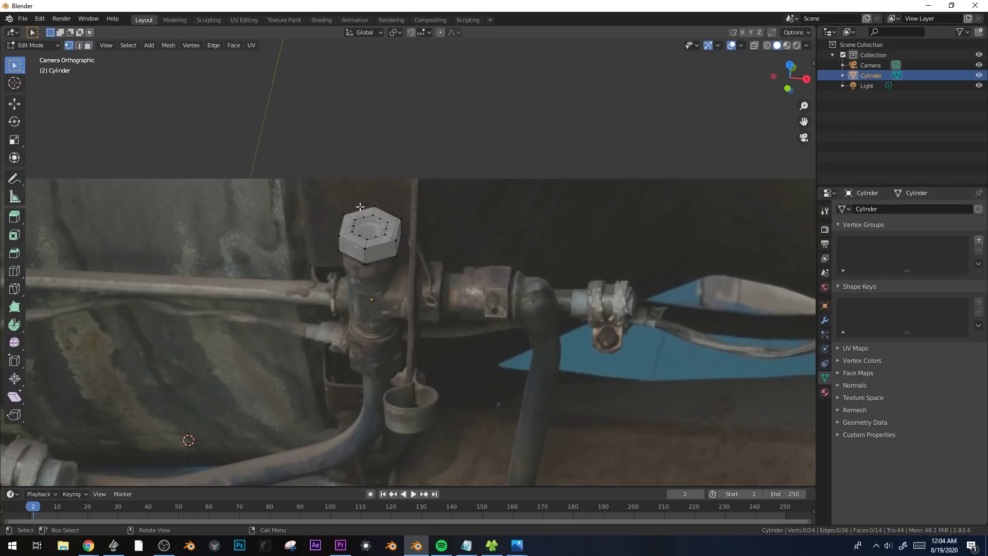
scroll(360, 207, up, 5)
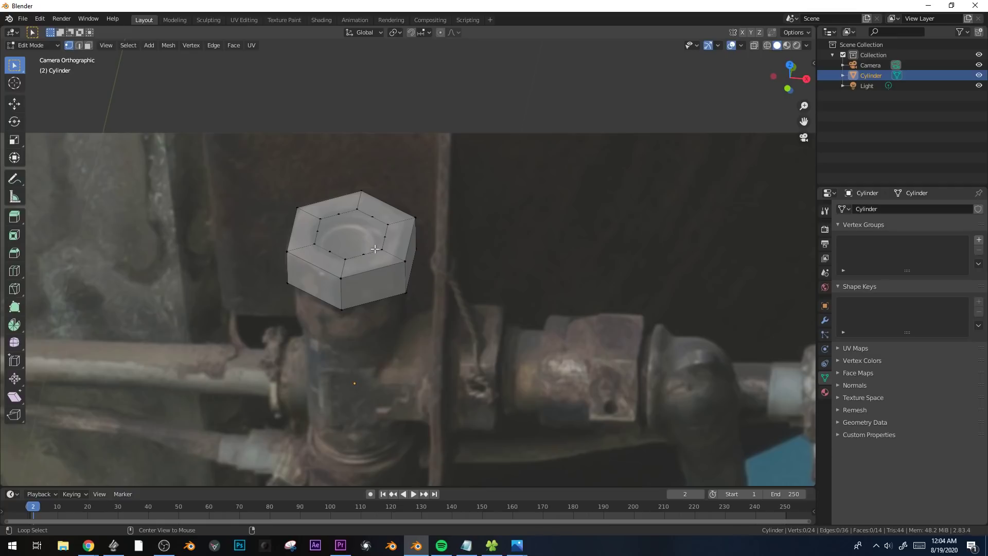
key(c)
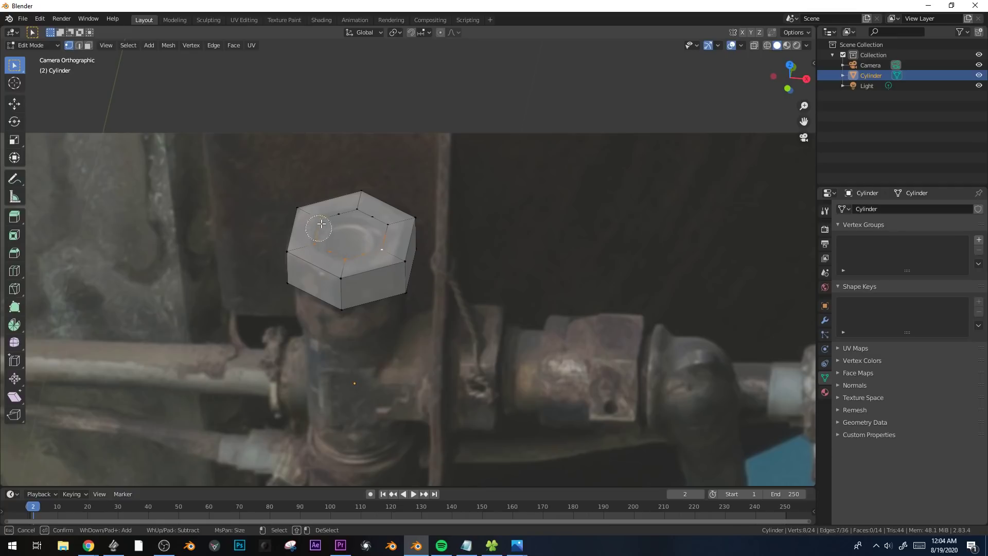
drag(321, 224, 383, 222)
key(Escape)
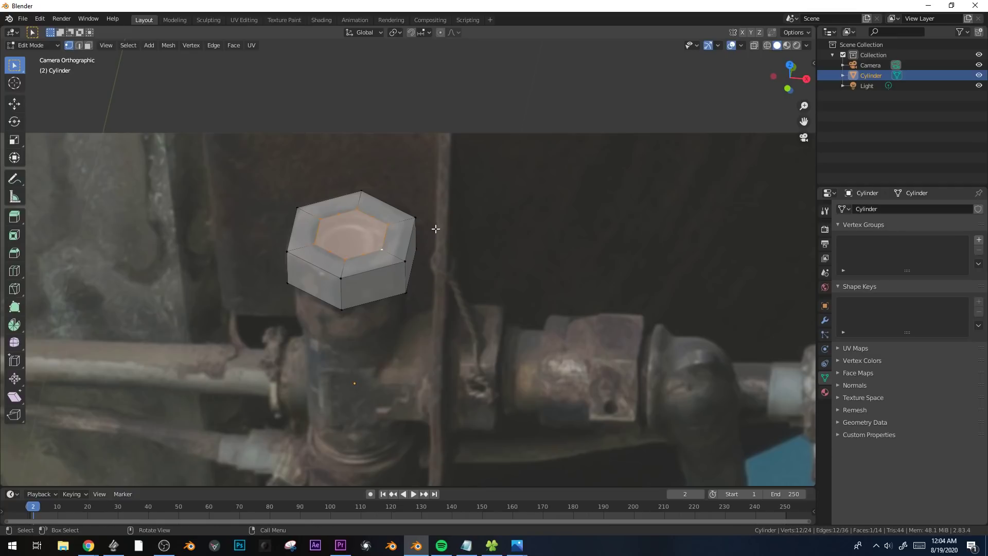
key(shift+alt+s)
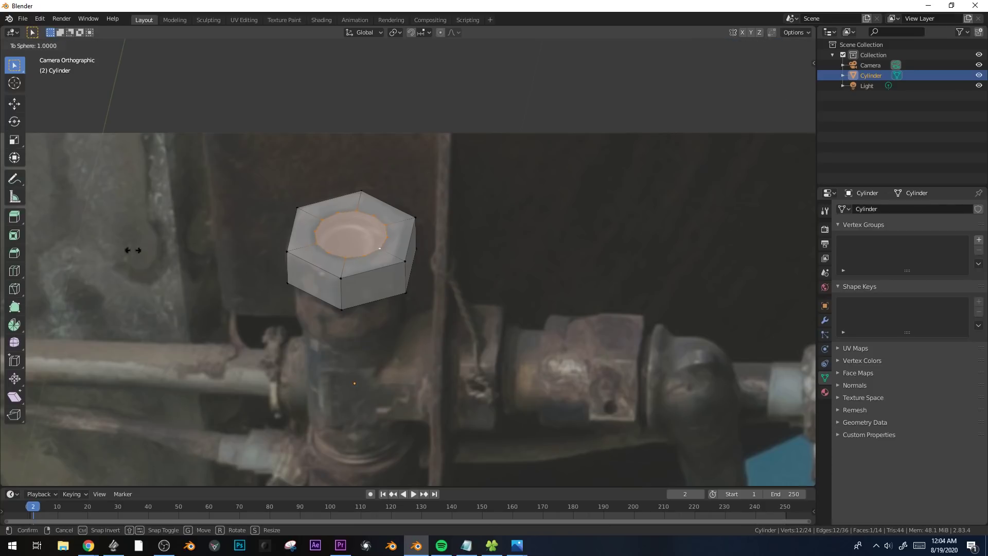
click(88, 245)
Form the nut's stepped hole by extruding the circular face inward in stages, with insets of about 0.072 m and 0.043 m between them.
key(e)
click(491, 212)
key(i)
click(484, 204)
key(e)
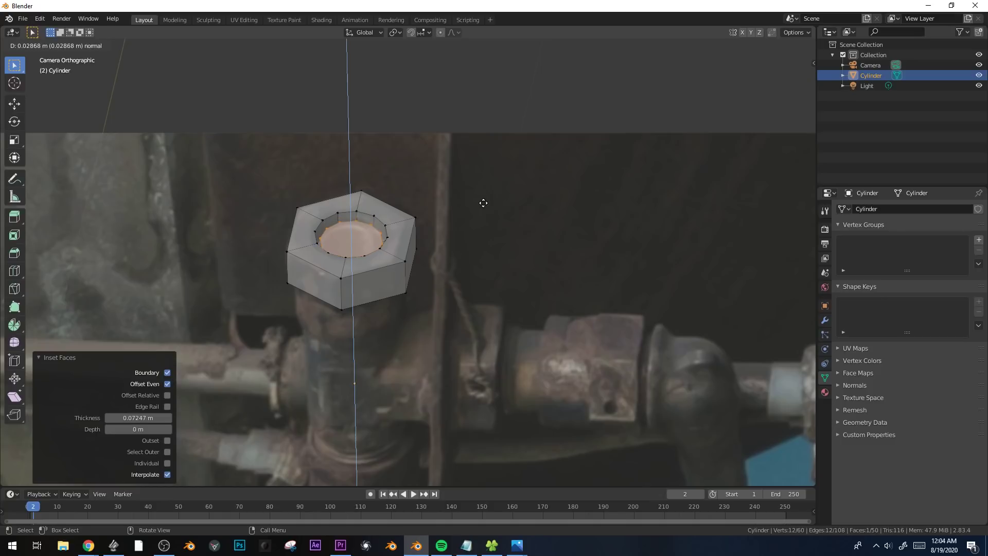
click(483, 203)
key(i)
click(478, 211)
key(e)
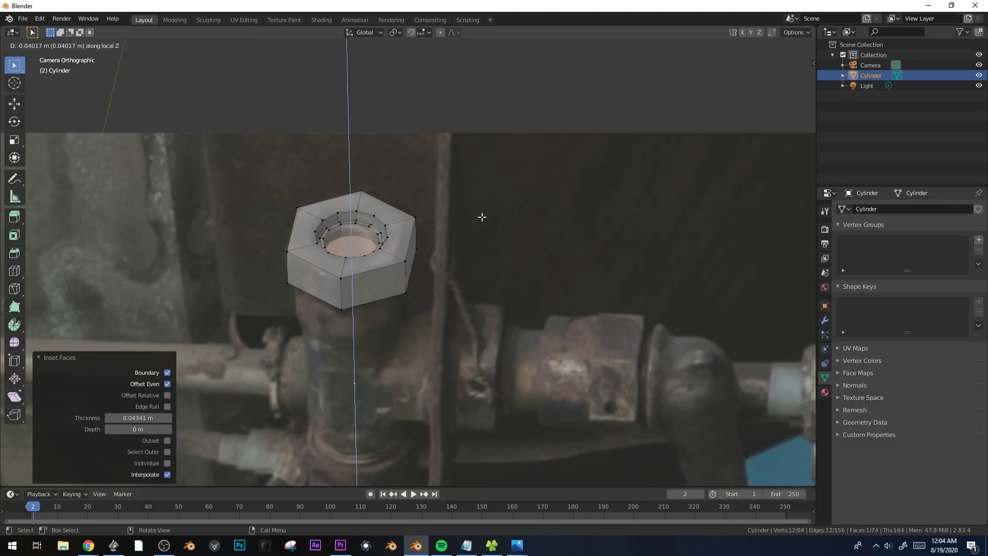
click(482, 217)
Inset the hex nut's bottom face and extrude it about 0.089 m downward to form a narrower neck.
middle_drag(428, 264, 335, 227)
key(KP_0)
scroll(615, 264, up, 2)
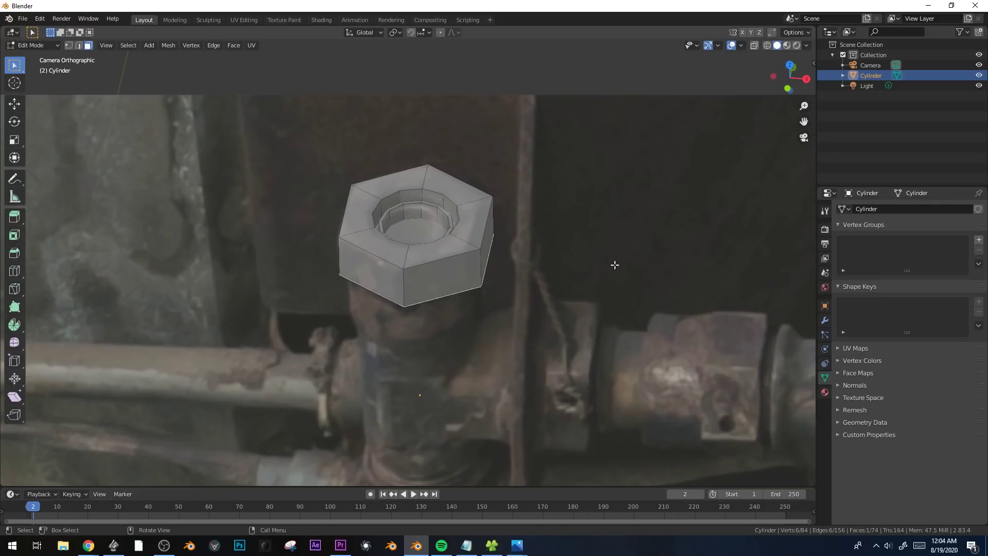
key(i)
click(598, 267)
key(e)
click(574, 308)
shift+middle_drag(562, 330, 590, 269)
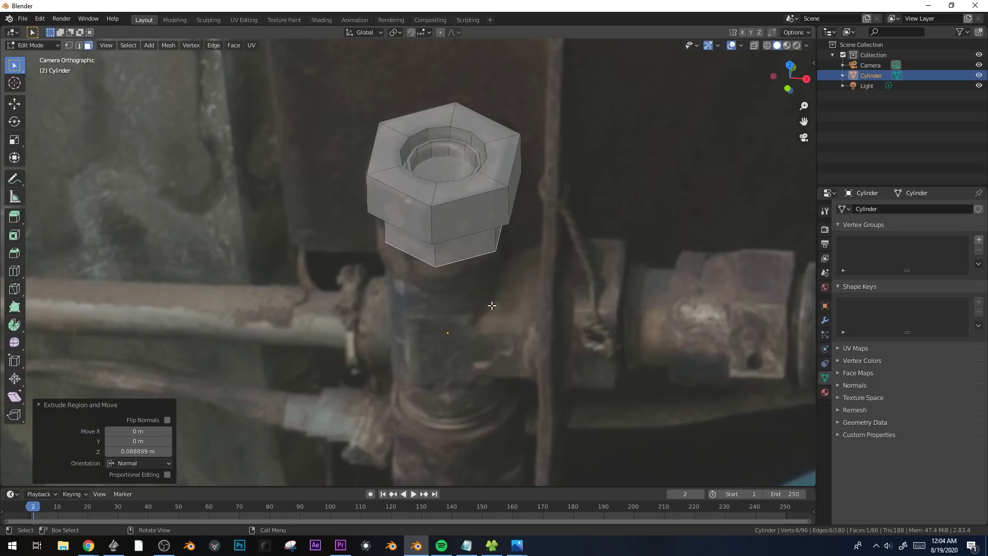
Snap the 3D cursor to the neck's bottom face and add a 12-vertex cylinder there.
key(shift+s)
click(504, 357)
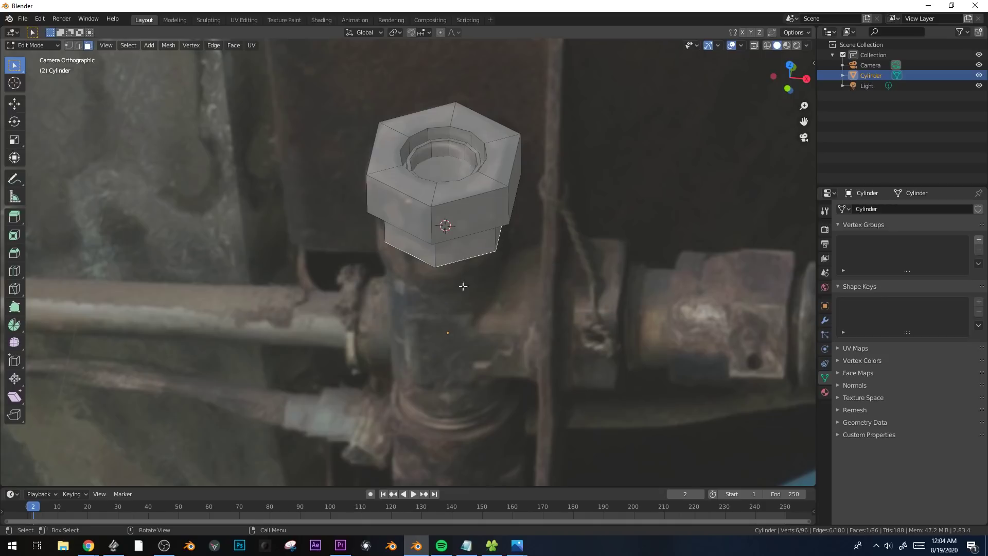
shift+middle_drag(523, 299, 464, 162)
key(shift+a)
click(427, 128)
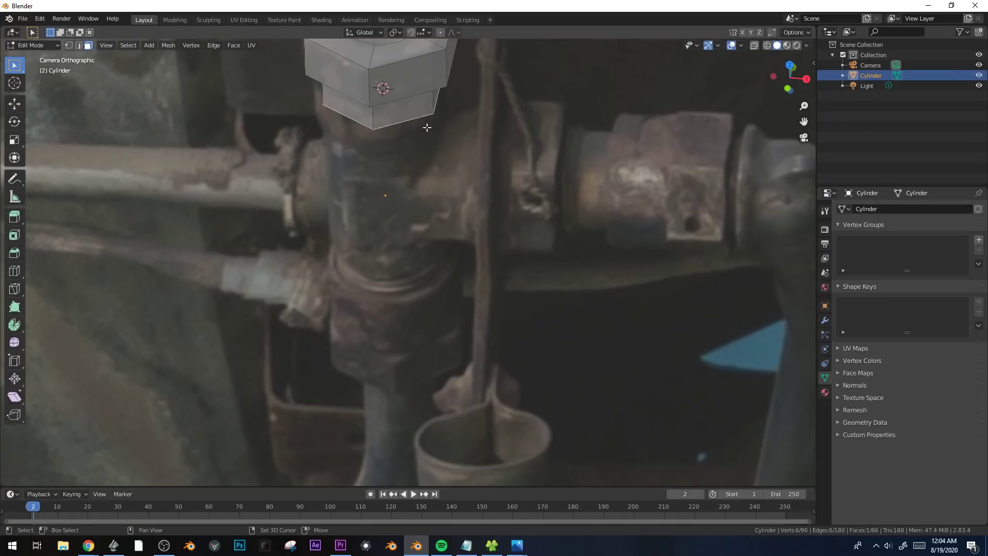
click(138, 354)
text(12)
key(Return)
Scale the new cylinder by 0.339 and then 0.425, and flatten it along Z by 0.349 to form a collar beneath the nut.
key(s)
click(382, 180)
key(s)
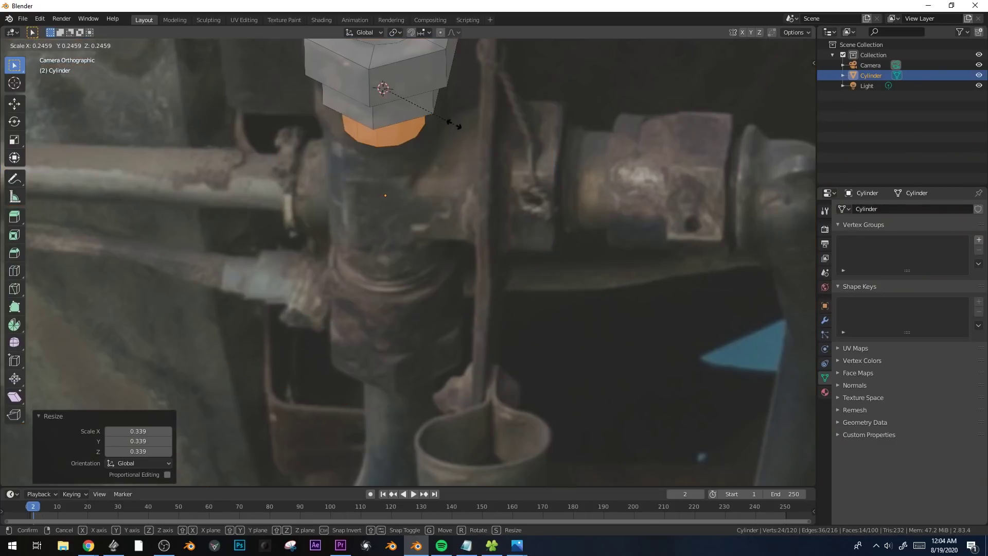
click(495, 167)
shift+middle_drag(587, 227, 659, 324)
key(s)
key(z)
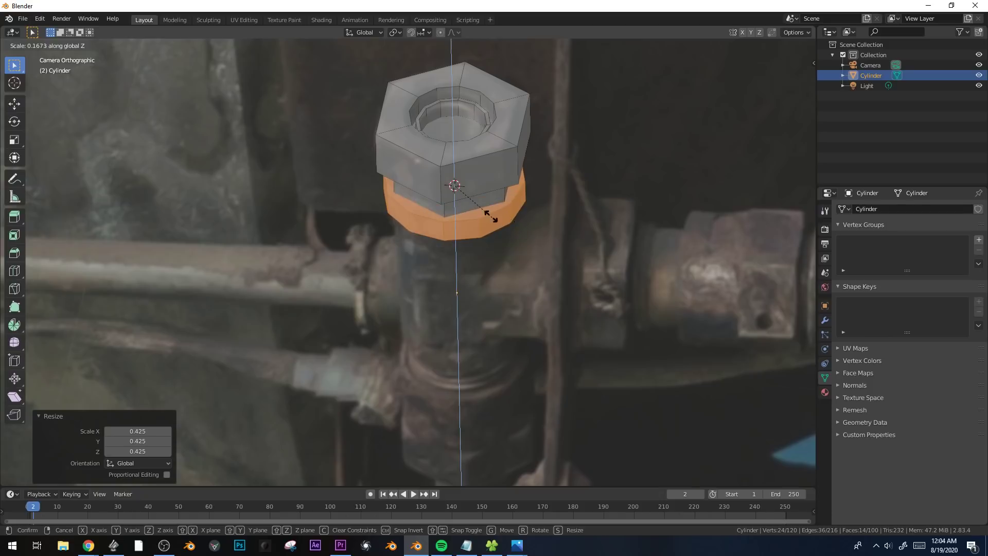
click(533, 236)
Select the bottom face of the collar beneath the hex nut using X-ray display.
key(alt+z)
key(alt+z)
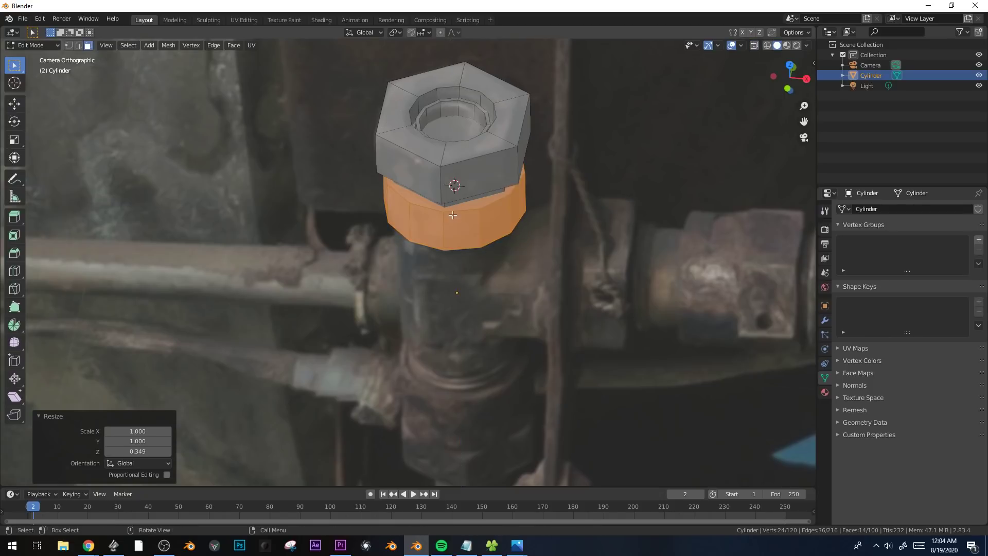
key(alt+z)
click(452, 216)
key(alt+z)
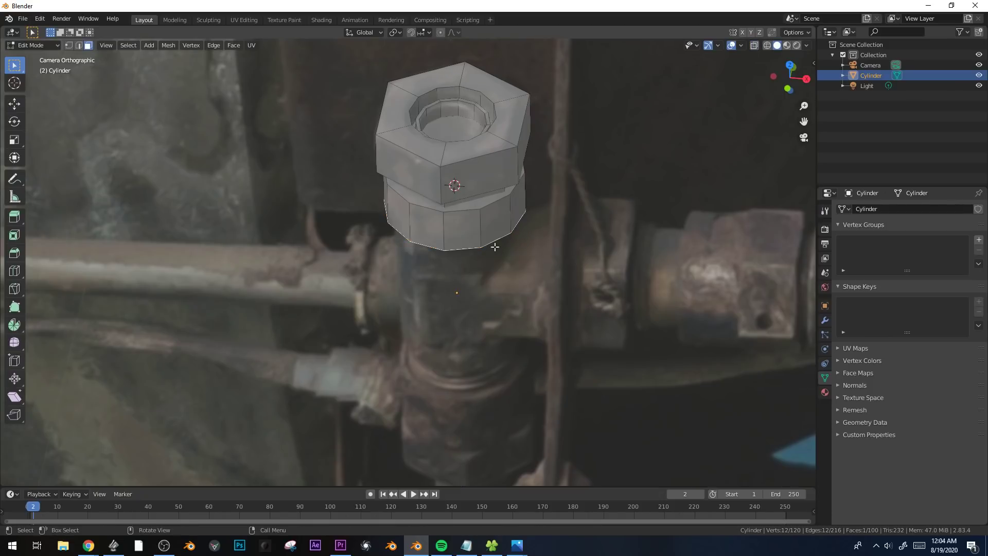
shift+middle_drag(445, 326, 445, 363)
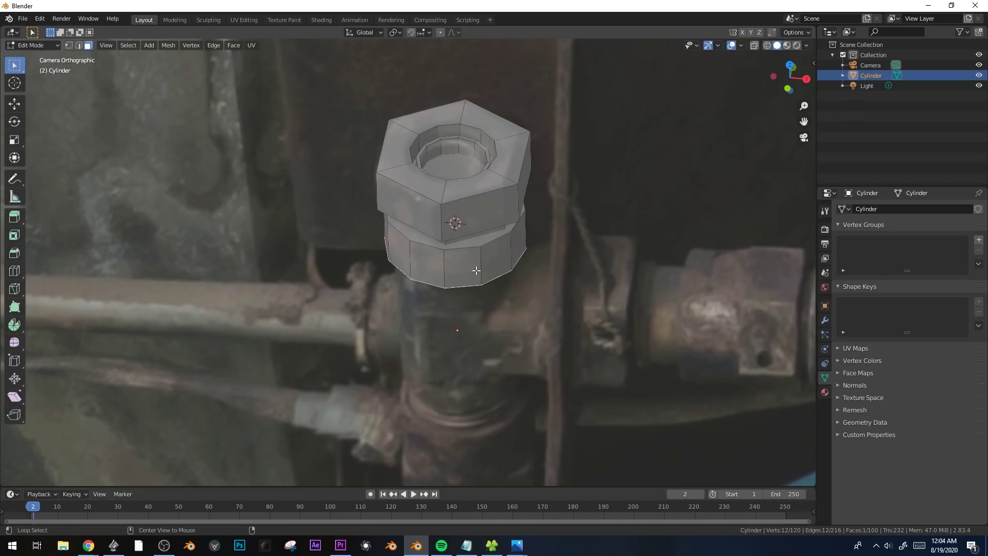
key(alt+z)
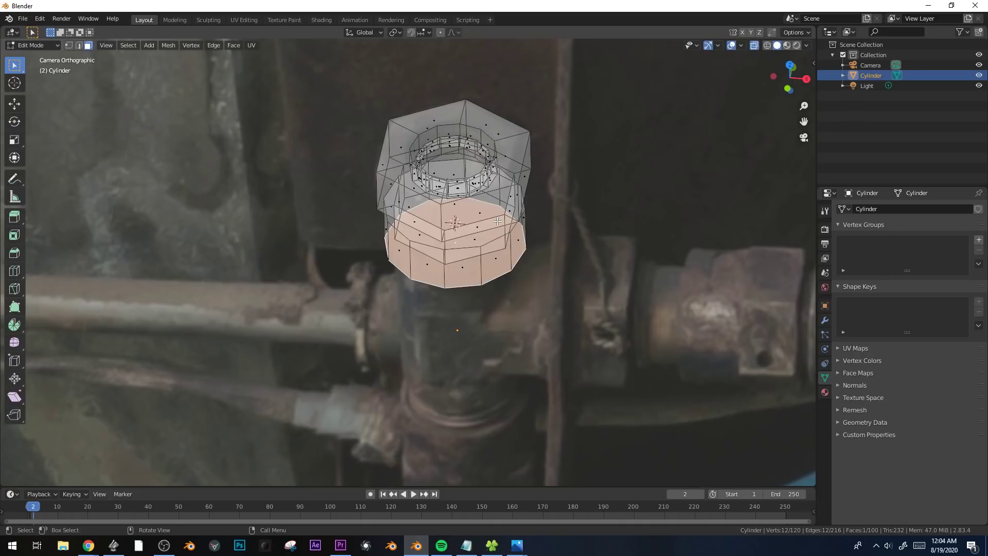
key(alt+z)
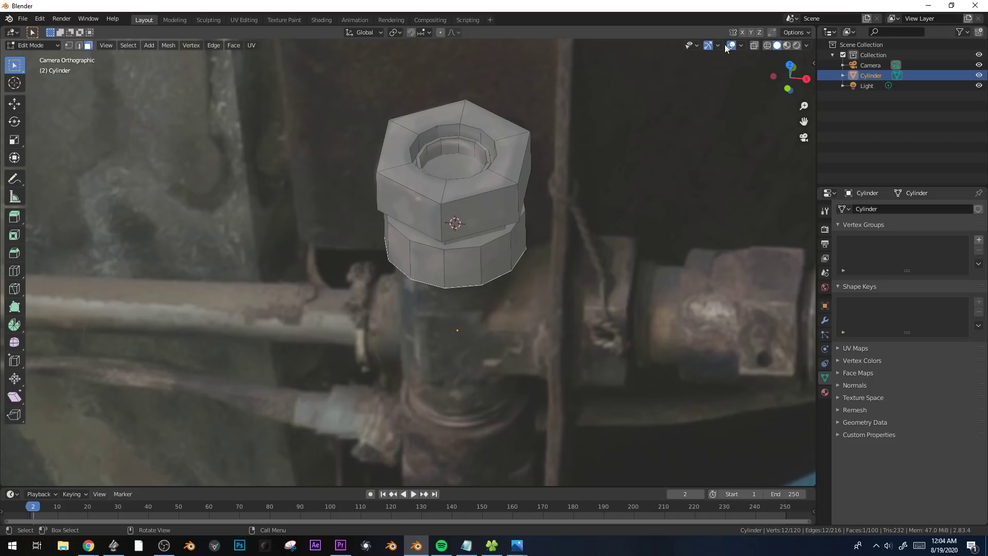
click(754, 45)
click(755, 45)
Switch to the front view, reselect the collar's bottom face through X-ray, and return to the solid camera view.
key(KP_1)
scroll(553, 274, up, 4)
shift+middle_drag(249, 192, 569, 313)
scroll(569, 313, up, 5)
shift+middle_drag(666, 294, 472, 235)
scroll(473, 235, up, 2)
shift+middle_drag(527, 176, 482, 196)
click(428, 190)
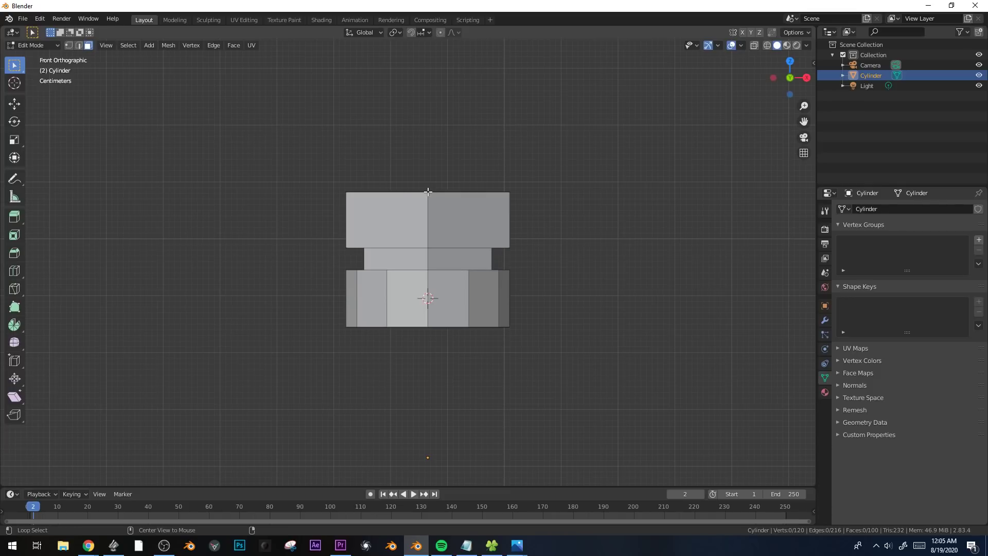
key(alt+z)
click(427, 329)
key(g)
key(z)
right_click(483, 359)
key(alt+z)
key(alt+z)
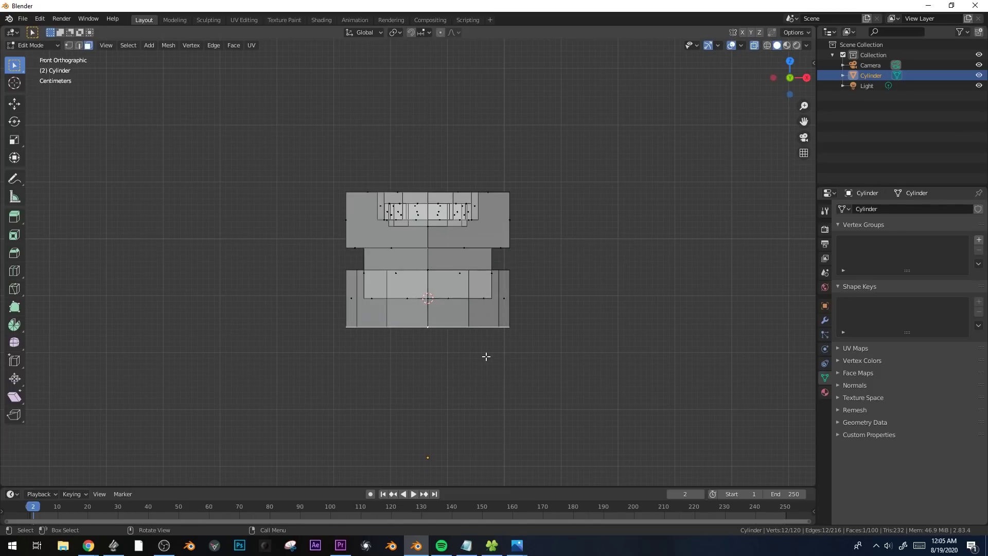
key(KP_0)
key(alt+z)
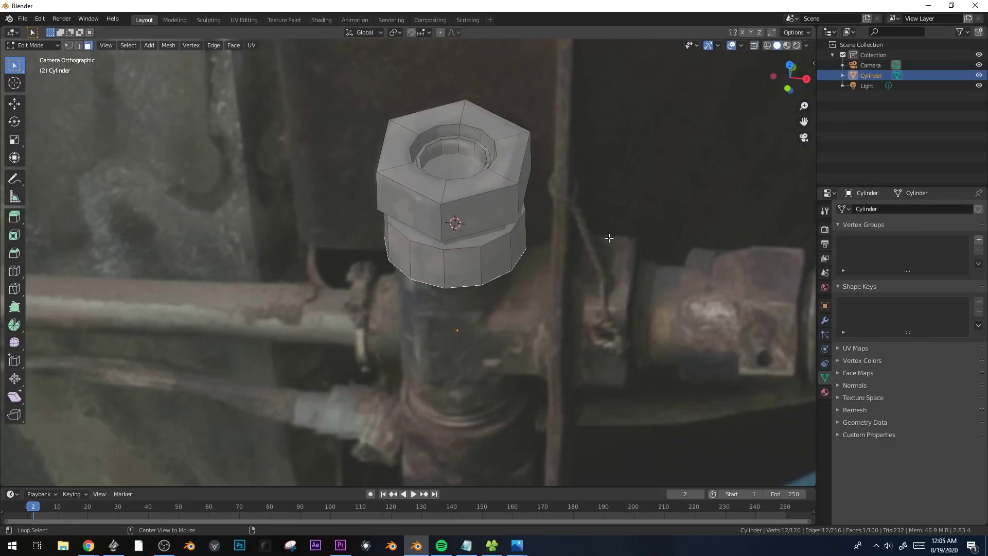
Extrude the collar's bottom face, scale it by 0.920, and extrude it about 0.3 m downward as the fitting's body.
key(e)
click(661, 268)
key(s)
click(638, 277)
key(e)
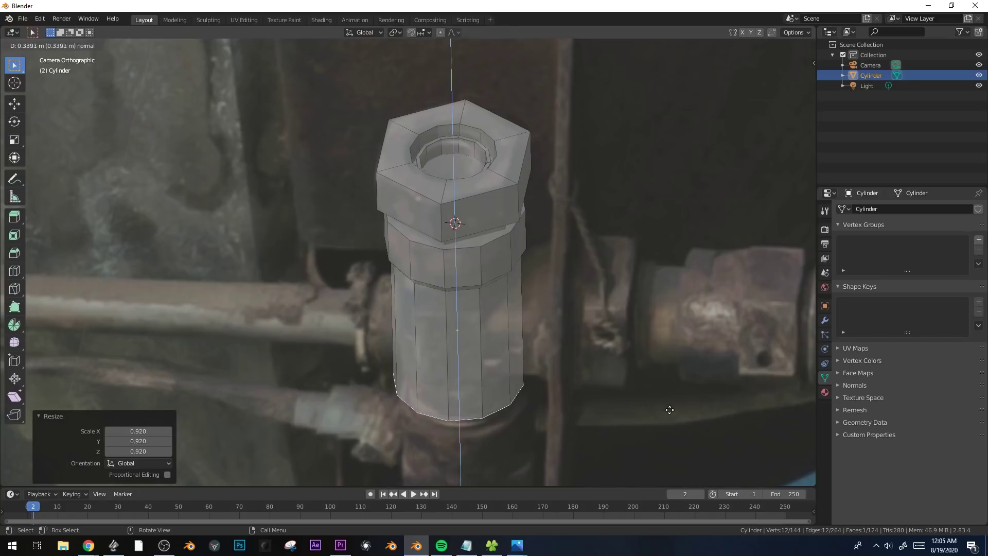
right_click(665, 402)
Narrow the body's bottom face by 0.936 and extrude it slightly downward to form a groove.
key(s)
click(660, 405)
key(e)
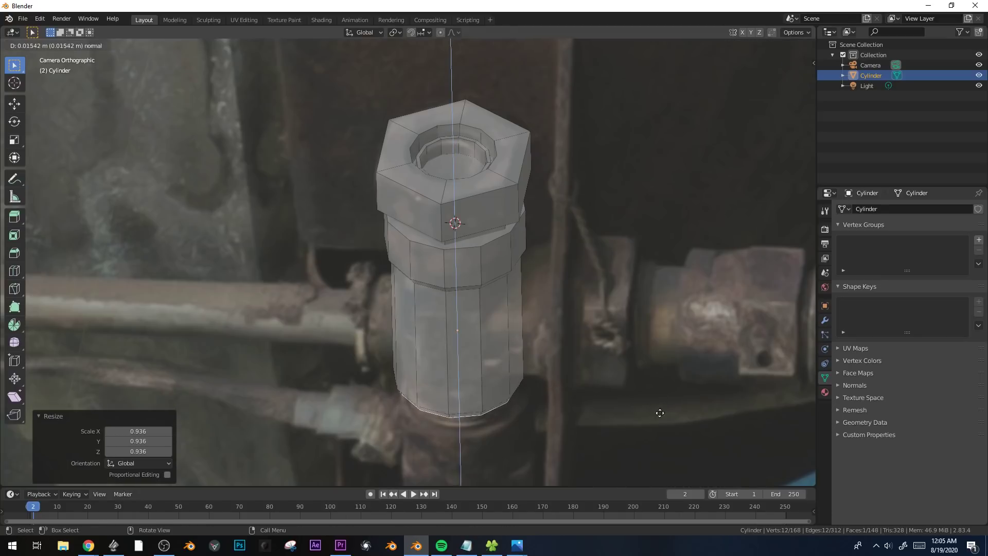
click(661, 422)
Extrude the groove's bottom face in place, scale it by 1.144, and extrude it downward as a wider band.
key(e)
right_click(663, 423)
key(s)
click(693, 415)
shift+middle_drag(692, 407, 696, 244)
key(e)
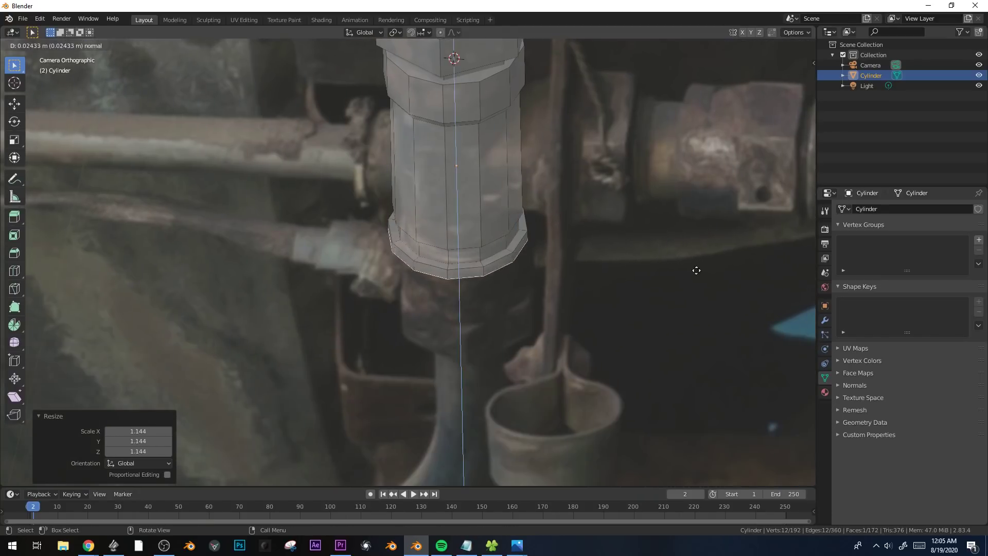
click(711, 309)
Extrude the band's bottom face in place, scale it by 1.058, and extrude it about 0.095 m downward.
key(e)
right_click(718, 309)
key(s)
click(726, 309)
key(e)
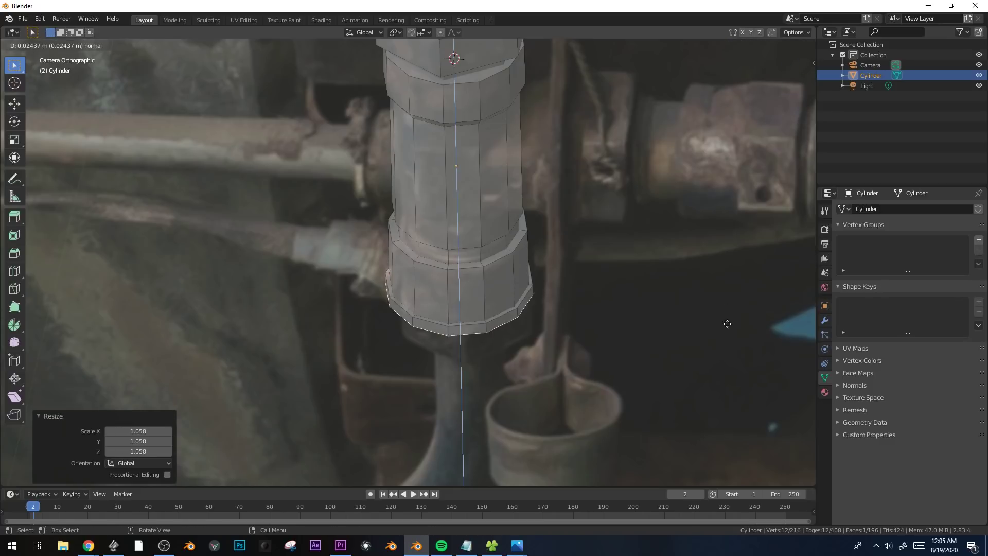
click(728, 329)
shift+middle_drag(728, 329, 726, 211)
scroll(726, 211, down, 5)
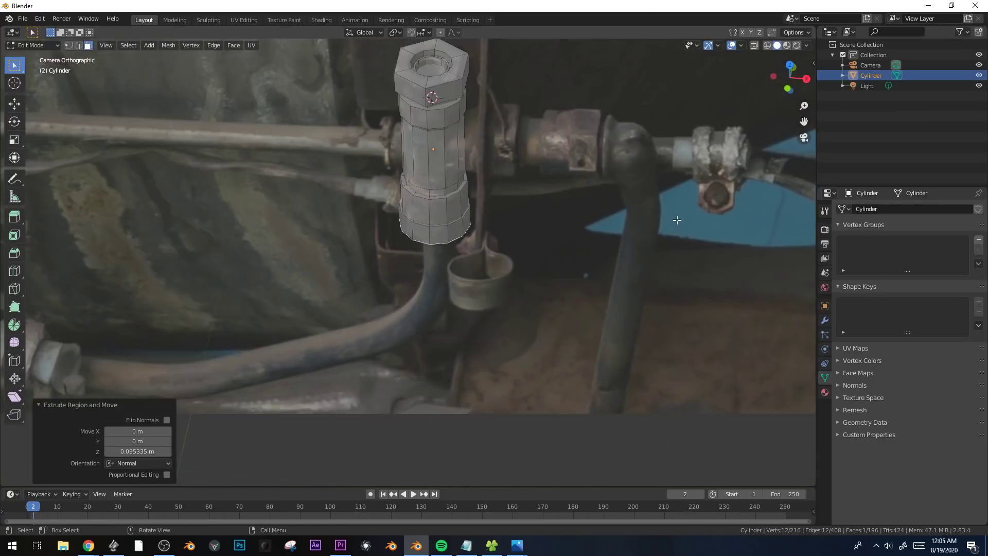
Extrude the fitting's bottom face in place and shrink it by 0.673 and then further to match the hose's width.
scroll(695, 240, up, 1)
key(e)
right_click(697, 239)
key(s)
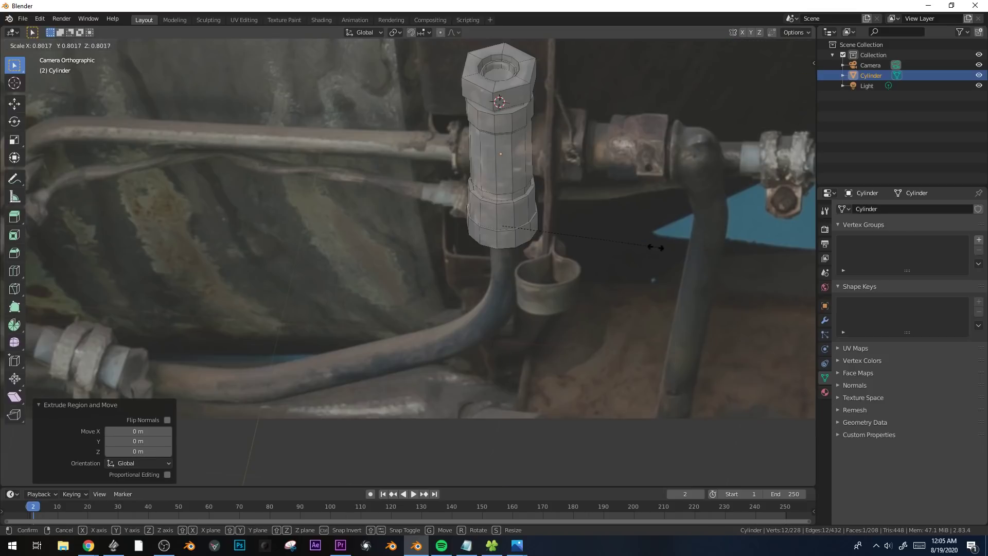
click(634, 247)
key(alt+z)
scroll(623, 253, up, 1)
scroll(623, 253, up, 1)
key(s)
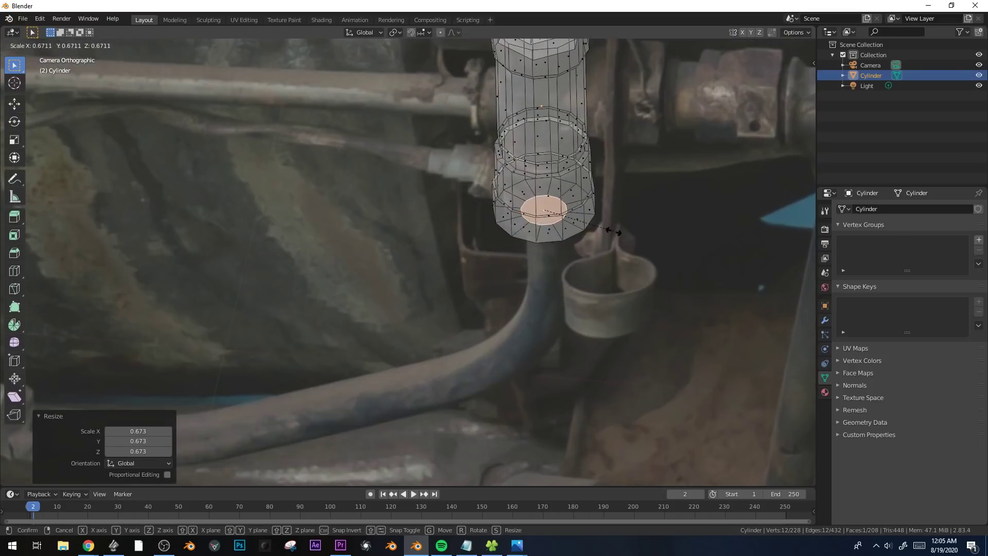
click(608, 237)
Try to build the hose by extruding the small bottom face to successive points along its photographed curve.
shift+middle_drag(608, 237, 690, 205)
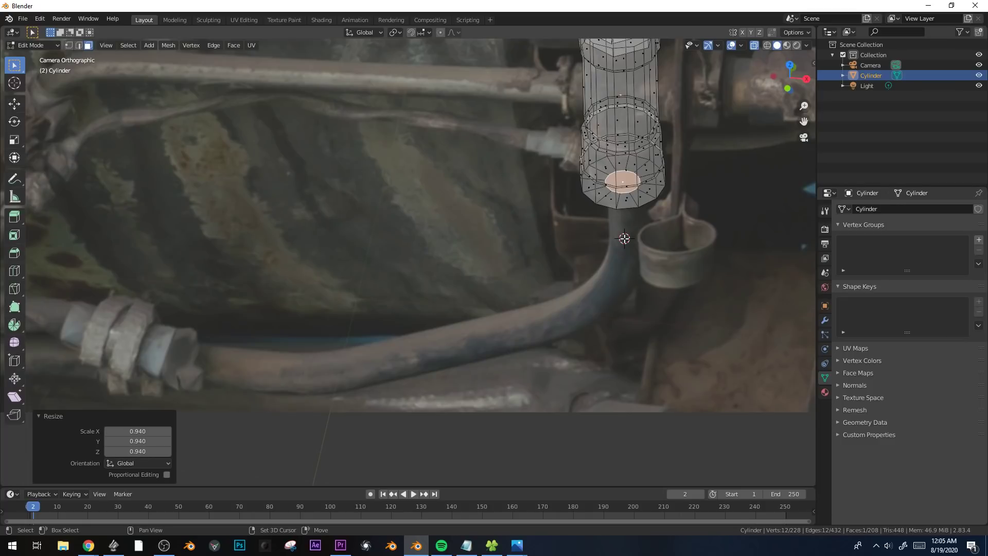
key(g)
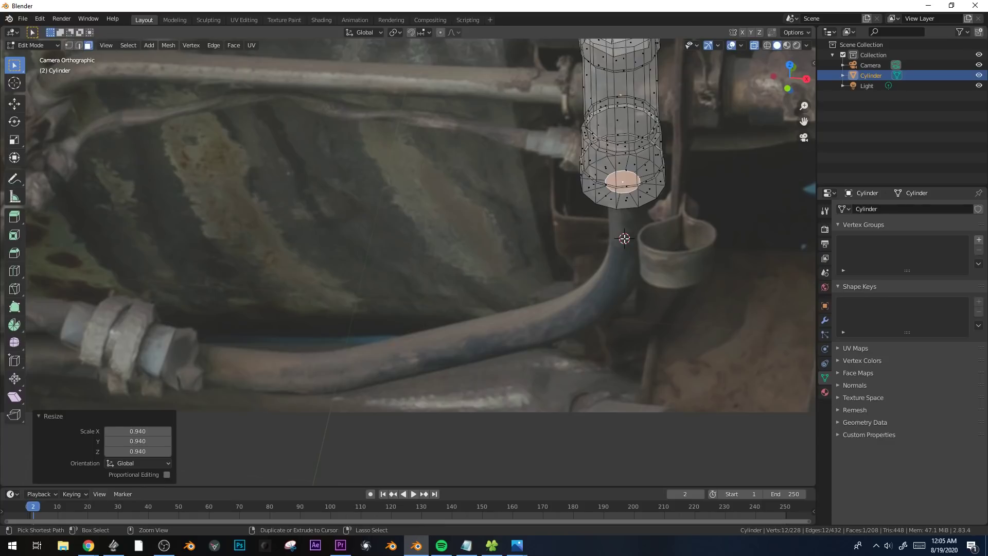
key(Escape)
scroll(624, 238, up, 2)
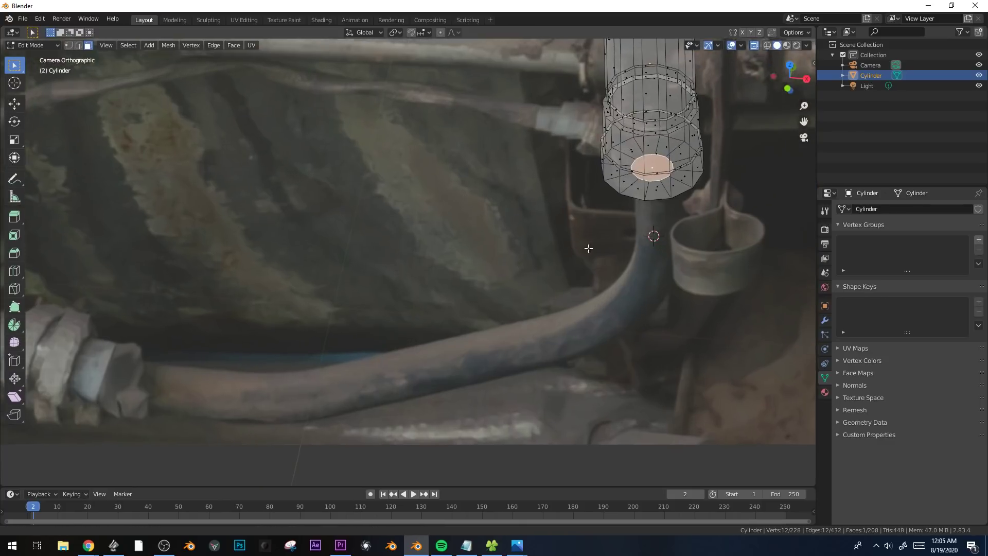
ctrl+right_click(616, 266)
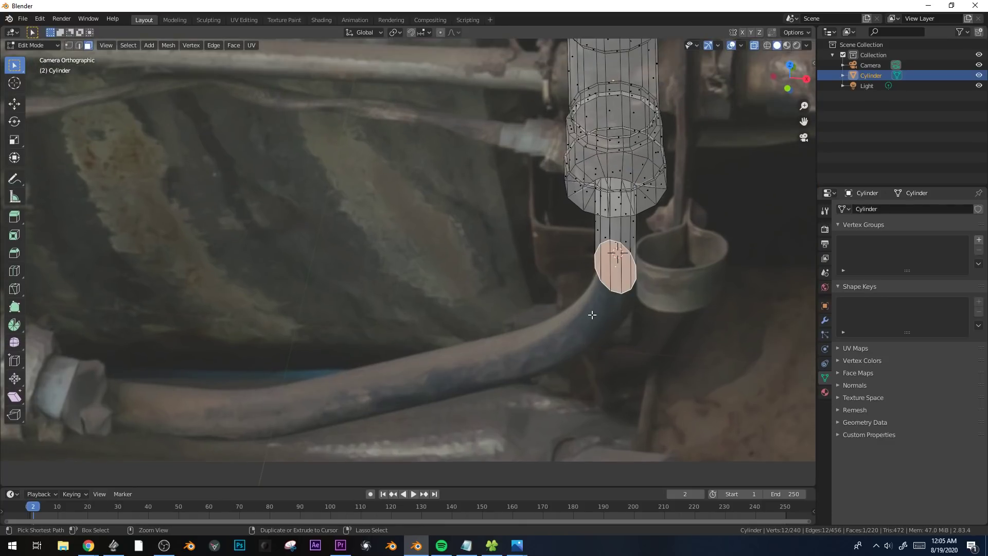
ctrl+right_click(589, 332)
ctrl+right_click(542, 349)
ctrl+right_click(472, 363)
ctrl+right_click(406, 373)
middle_drag(404, 374, 482, 316)
Undo the hose extrusions and return to the camera view.
key(ctrl+z)
key(ctrl+z)
key(ctrl+z)
key(ctrl+z)
key(ctrl+z)
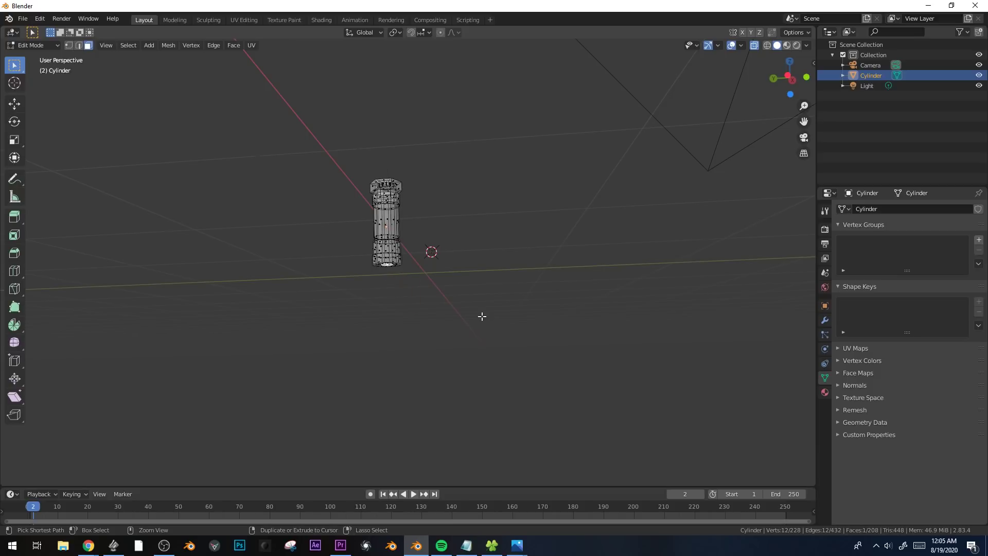
key(KP_0)
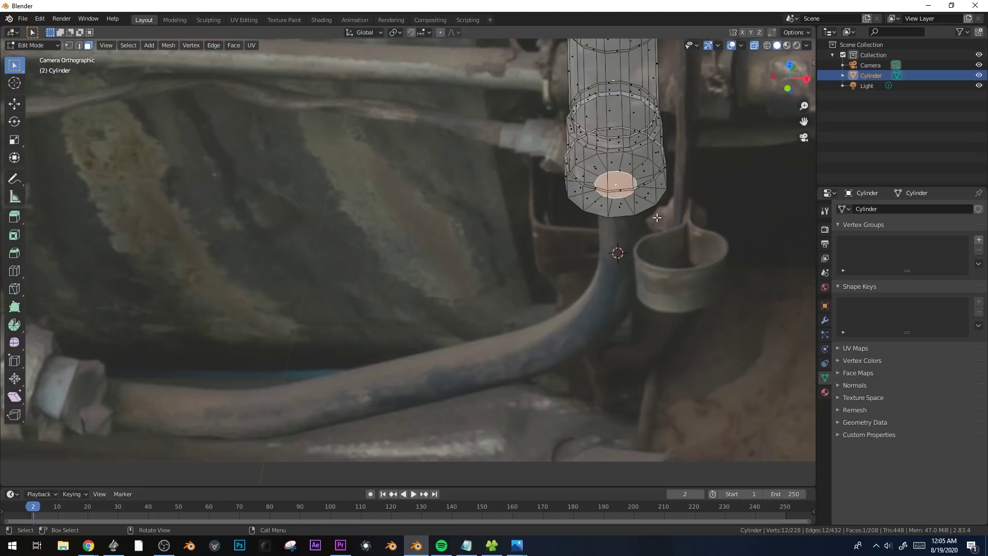
Extrude the small bottom face about 0.233 m downward and scale its end by 0.933.
key(e)
click(667, 250)
key(s)
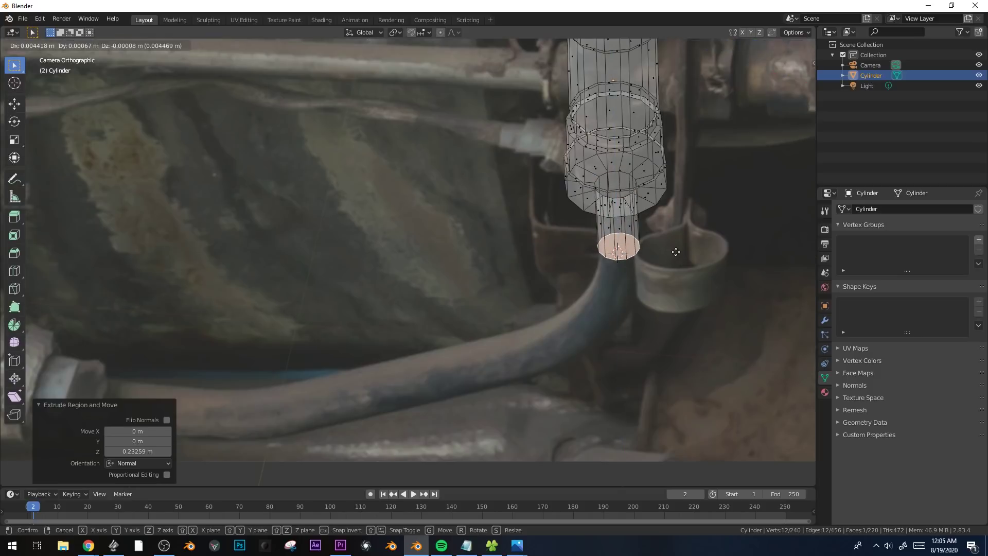
click(668, 252)
shift+middle_drag(671, 279, 689, 256)
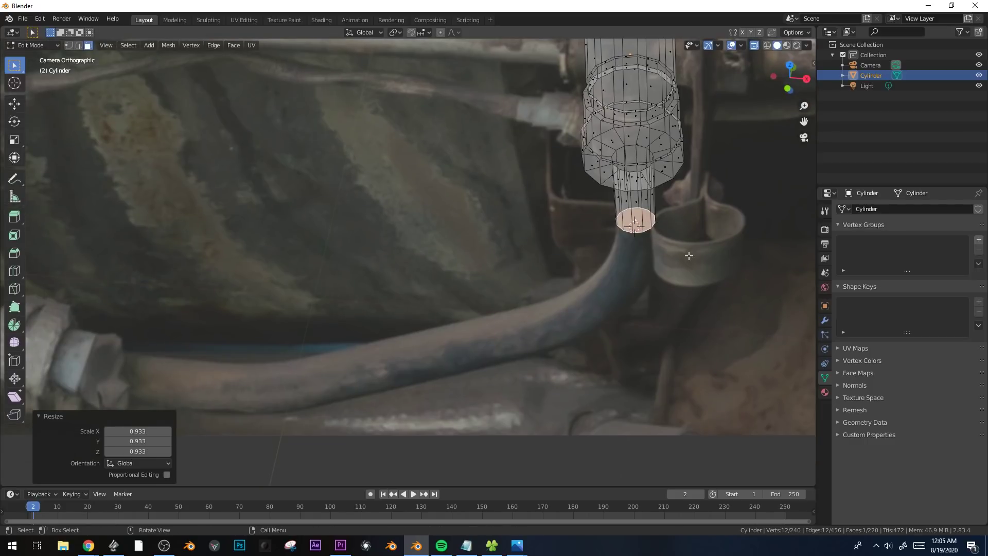
Try turning the hose's end face edge-on with a trackball rotation and a 5.98° view rotation, and rescale it slightly.
key(r)
key(r)
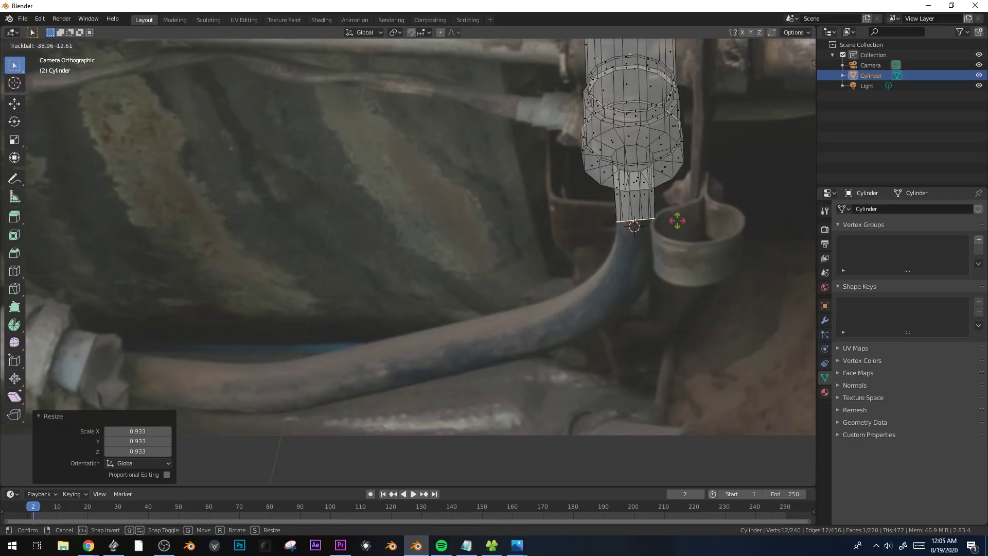
click(677, 219)
key(r)
click(751, 238)
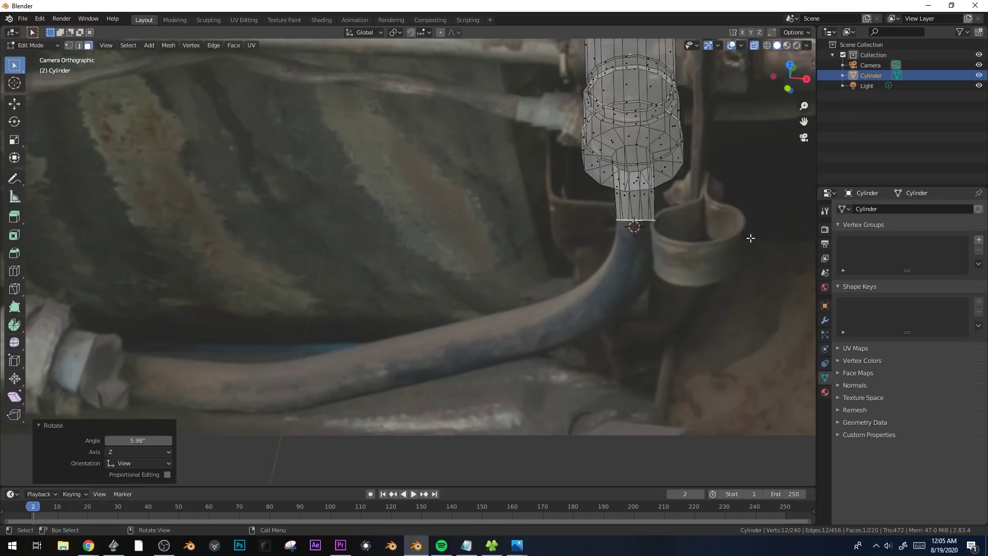
key(s)
click(746, 239)
Try extruding the rotated end face point by point along the photographed hose as far as its left coupling.
ctrl+right_click(630, 263)
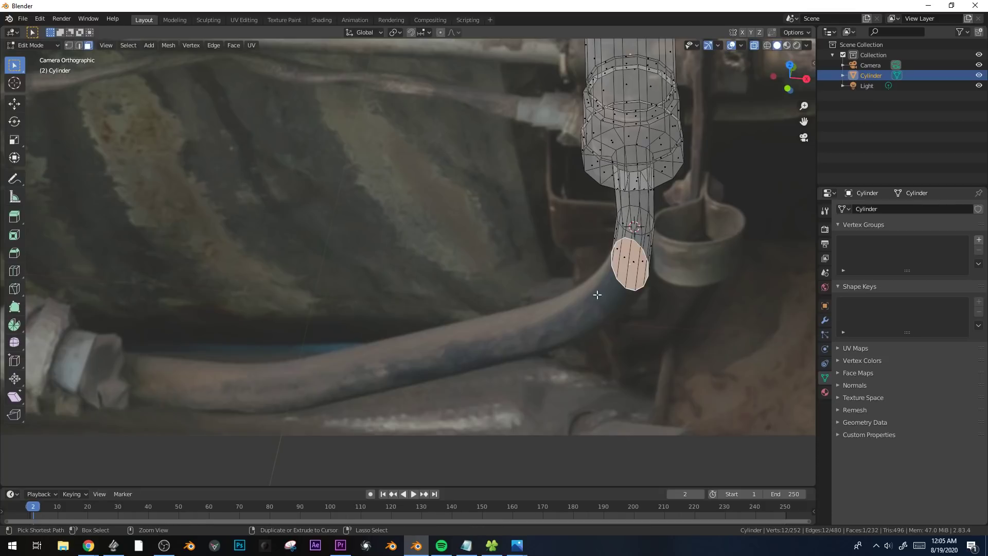
ctrl+right_click(584, 306)
ctrl+right_click(536, 325)
ctrl+right_click(452, 341)
ctrl+right_click(370, 357)
ctrl+right_click(259, 387)
ctrl+right_click(189, 384)
Undo the second hose attempt along with the end face's rotation, and return to the camera view.
scroll(397, 273, down, 3)
middle_drag(397, 273, 515, 212)
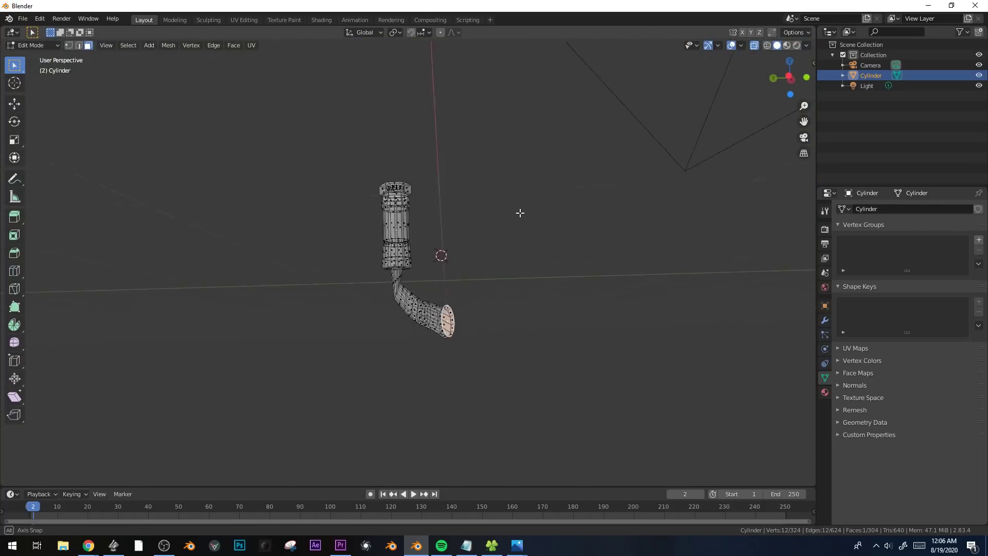
key(ctrl+z)
key(ctrl+z)
key(ctrl+z)
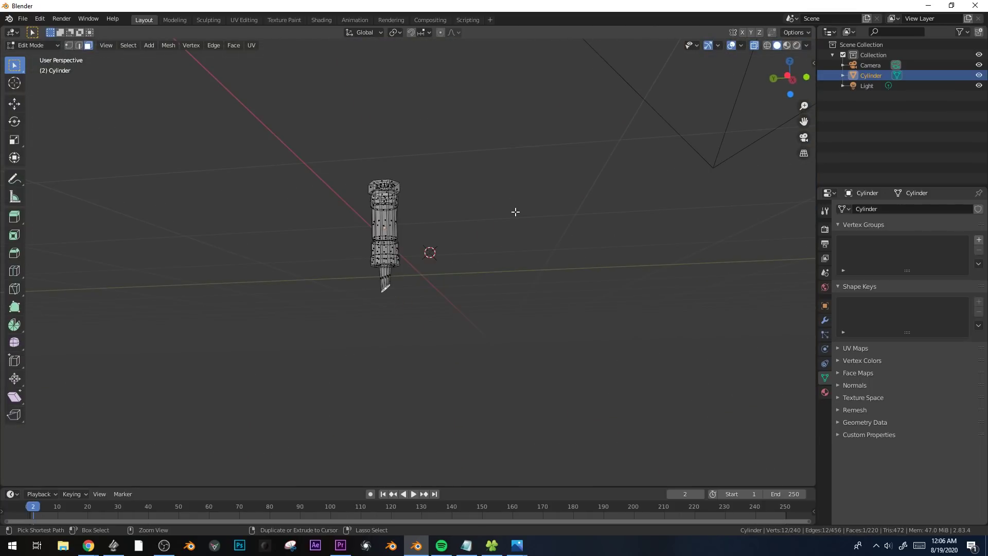
key(ctrl+z)
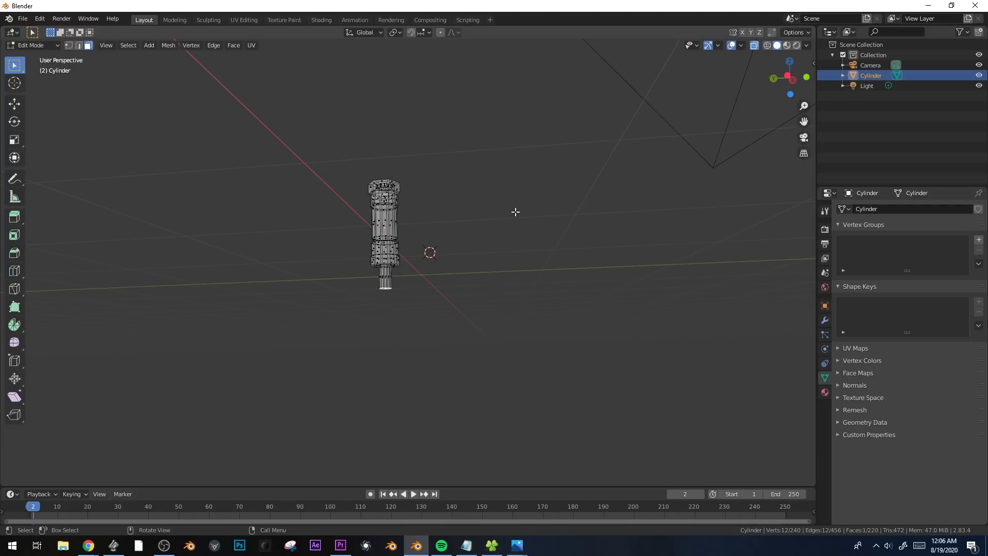
key(KP_0)
scroll(563, 277, up, 3)
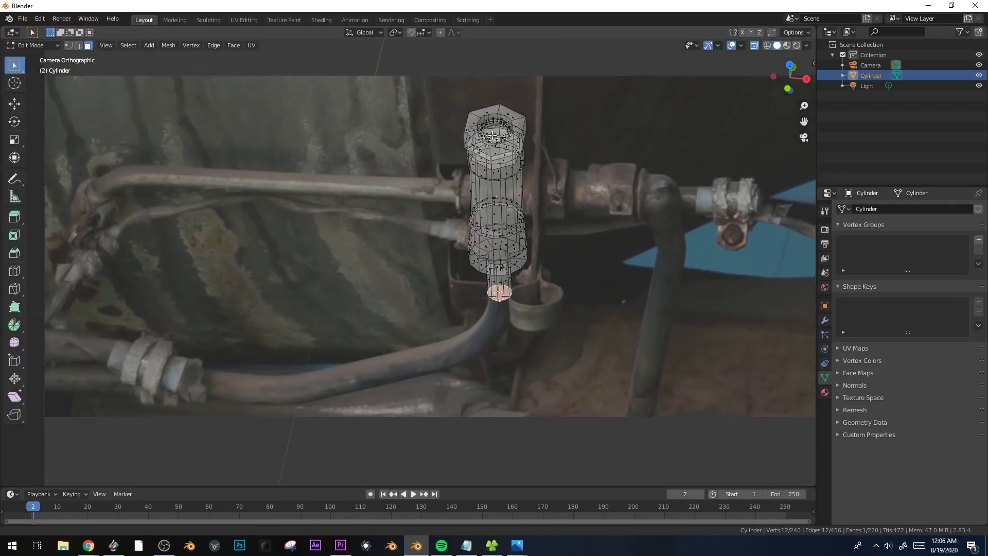
Duplicate the hose stub's end face in place and raise the copy 0.74413 m along Z in the front view.
key(shift+d)
key(x)
key(y)
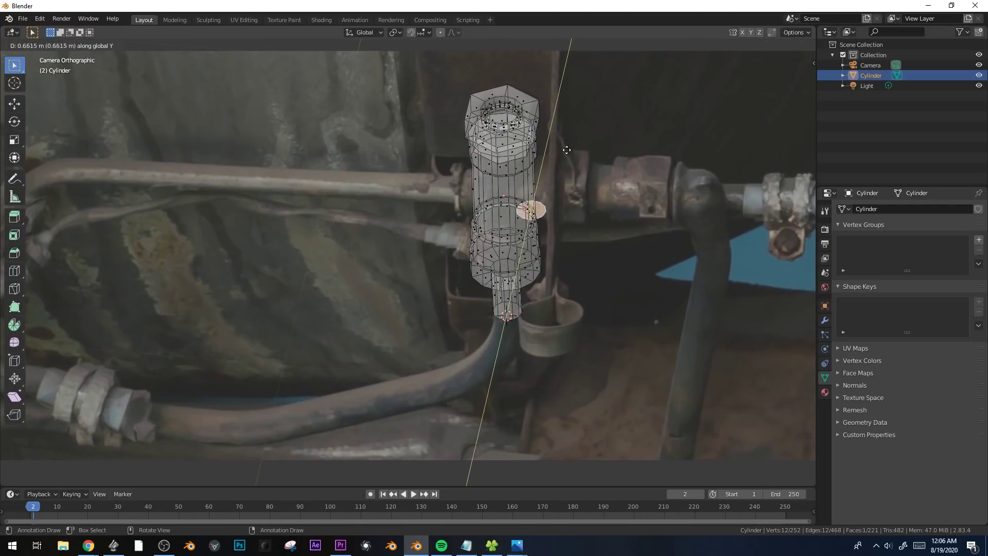
right_click(565, 148)
middle_drag(565, 148, 566, 148)
key(KP_1)
scroll(587, 311, up, 3)
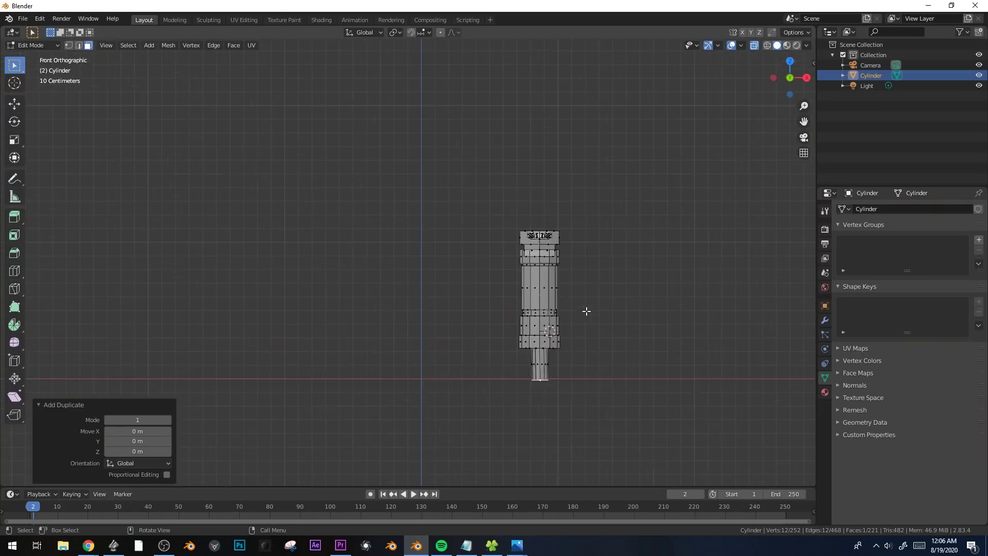
key(g)
key(z)
click(625, 189)
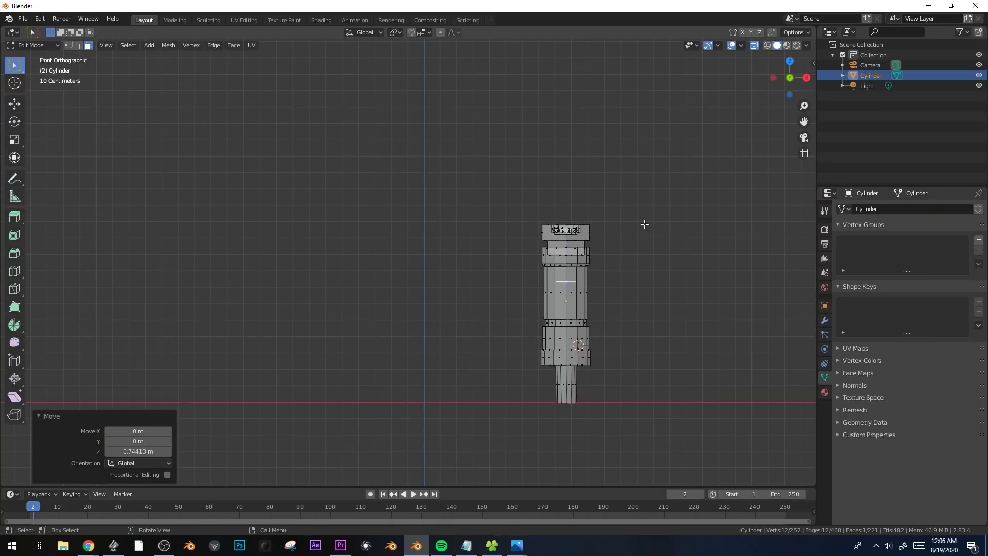
Rotate the duplicated face -92.6° about the Y axis in the camera view, and delete its vertices.
key(KP_0)
key(r)
key(x)
key(y)
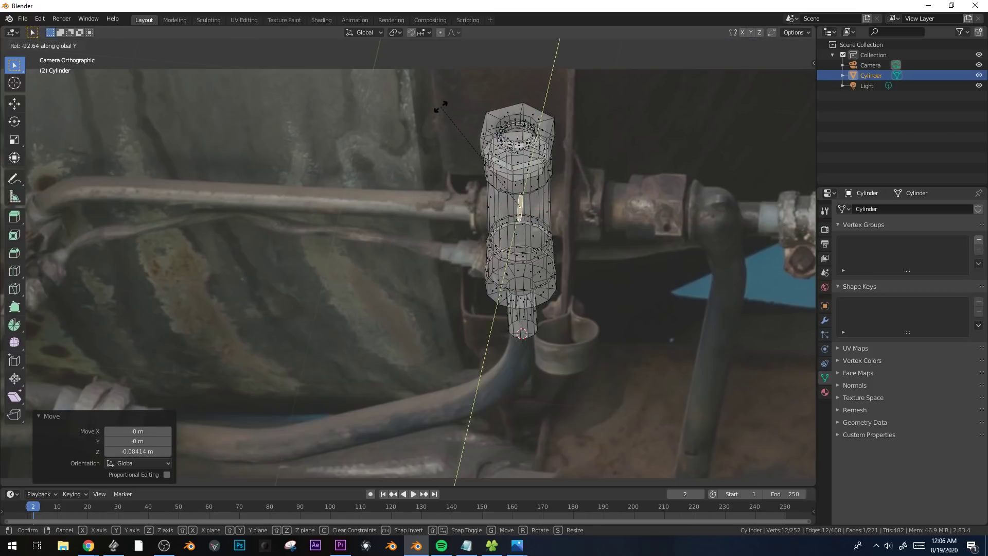
click(441, 107)
key(alt+z)
key(x)
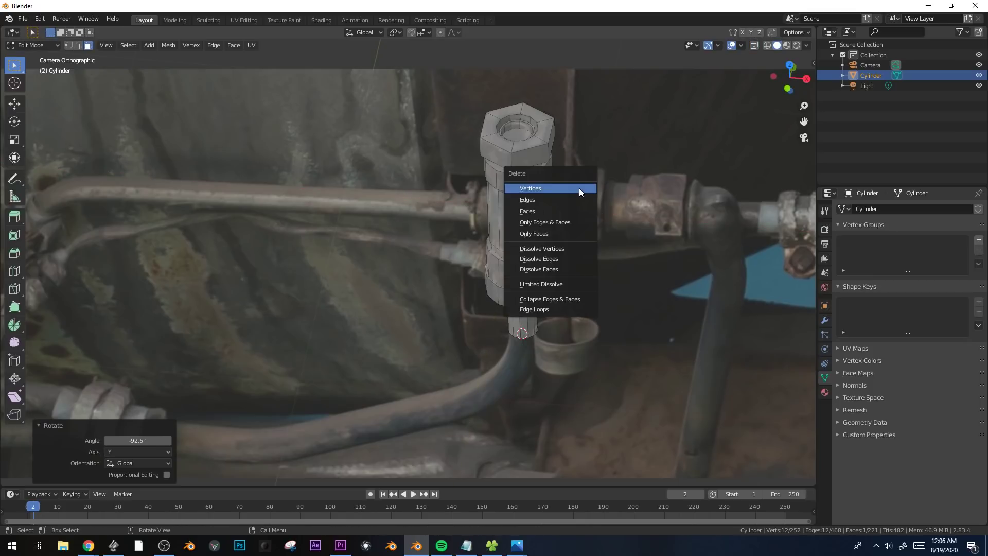
click(579, 190)
Duplicate the fitting's middle band of faces in place and rotate the copy 90° about the Y axis.
alt+click(513, 217)
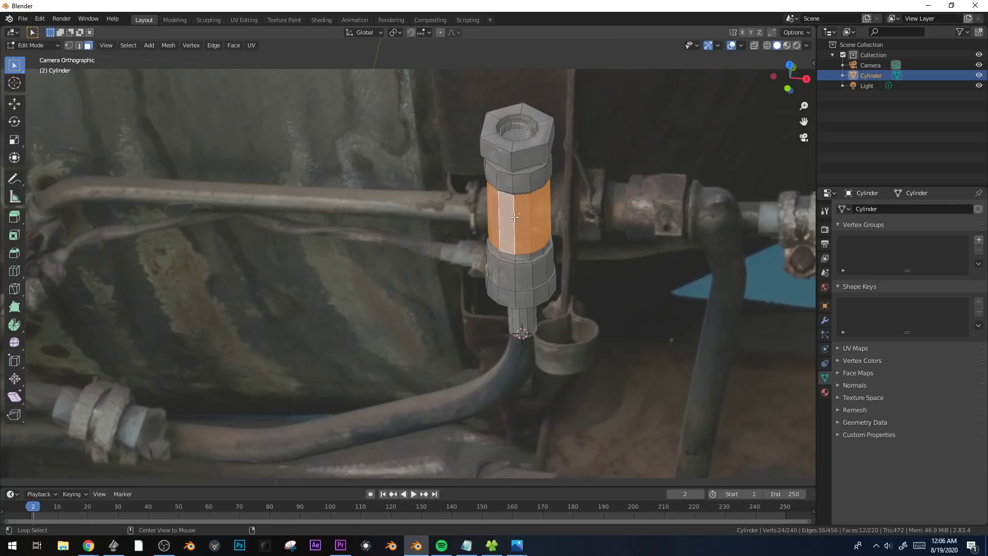
scroll(515, 216, up, 2)
key(shift+d)
key(Escape)
key(r)
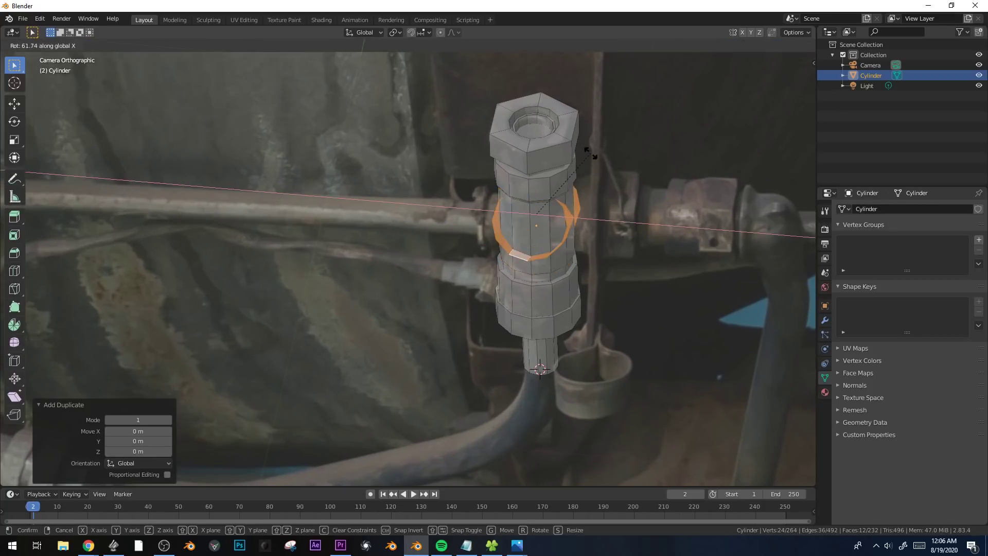
text(y90)
key(Return)
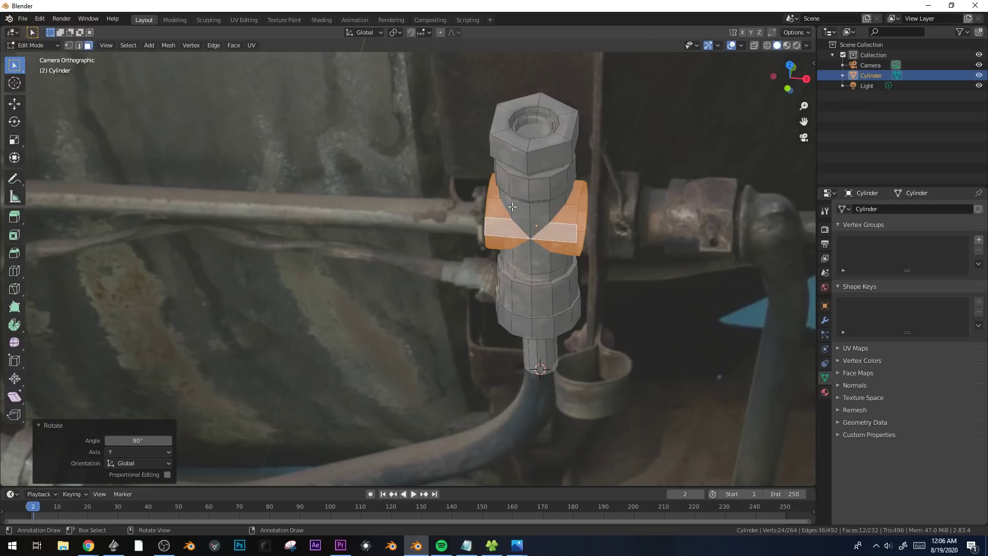
Lower the rotated band 0.019725 m along Z and make the mesh see-through.
key(g)
key(z)
click(489, 215)
key(alt+z)
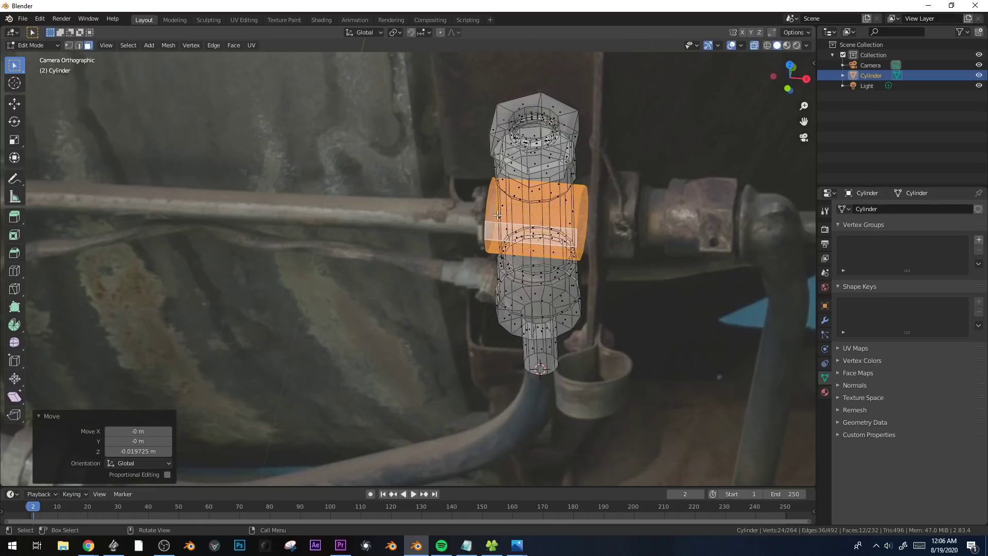
Fill the left and right open edge loops of the horizontal band with faces.
click(492, 217)
key(1)
alt+click(486, 210)
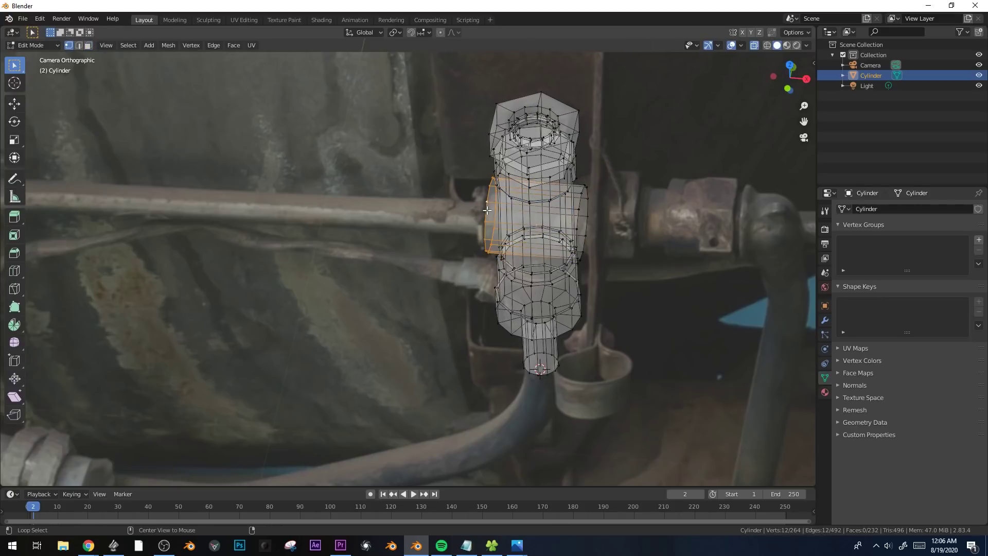
key(f)
alt+click(577, 217)
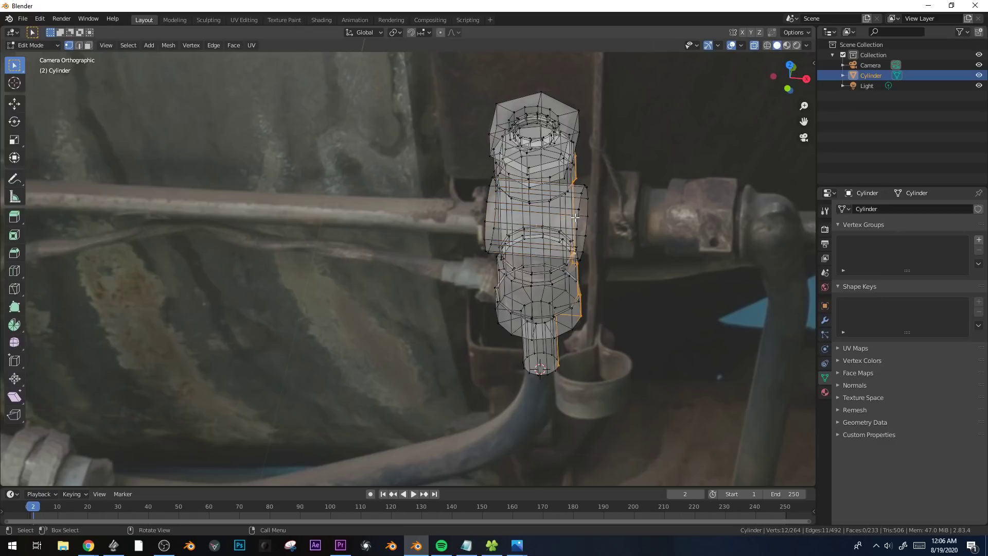
key(f)
Extrude the horizontal band's left end face, scale it down, and extrude the smaller face outward as a collar.
key(3)
click(490, 215)
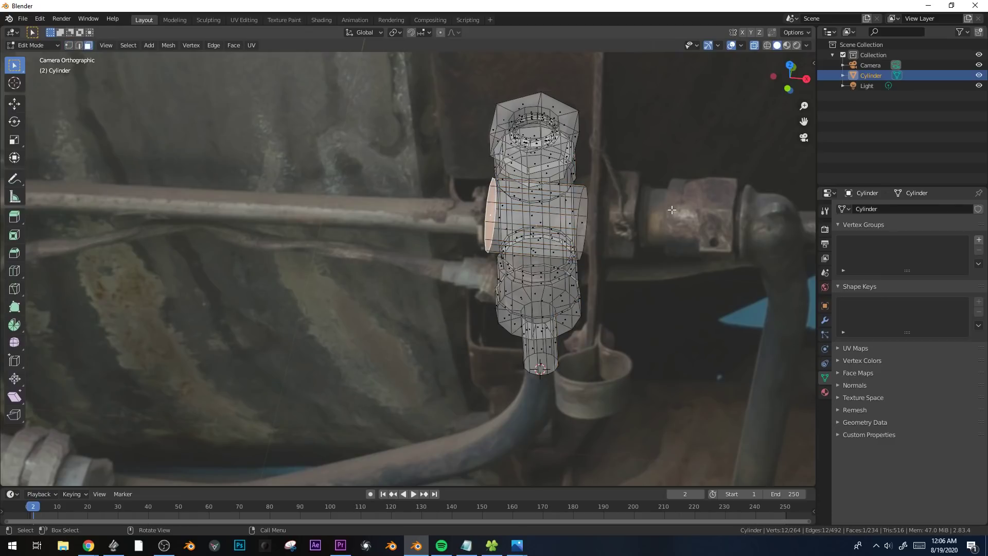
key(e)
click(699, 204)
key(s)
click(639, 206)
key(e)
click(626, 206)
Extrude the collar's end face in place, scale it down to the photographed pipe, and lower it 0.007717 m along Z.
key(e)
right_click(624, 206)
key(s)
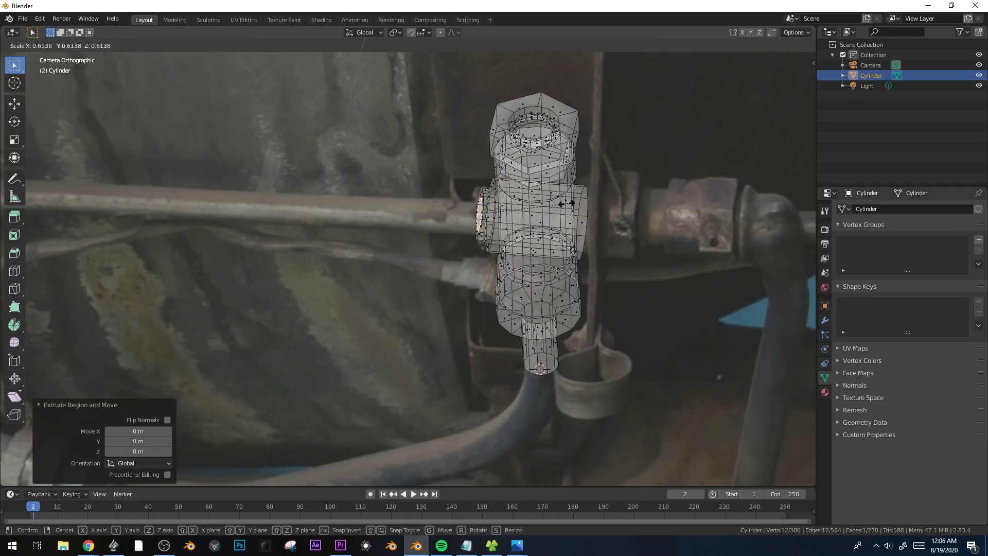
click(562, 205)
key(g)
click(562, 205)
Extrude the small face to the left as the upper pipe's first segment and fit its end to the photo.
shift+middle_drag(563, 208, 630, 256)
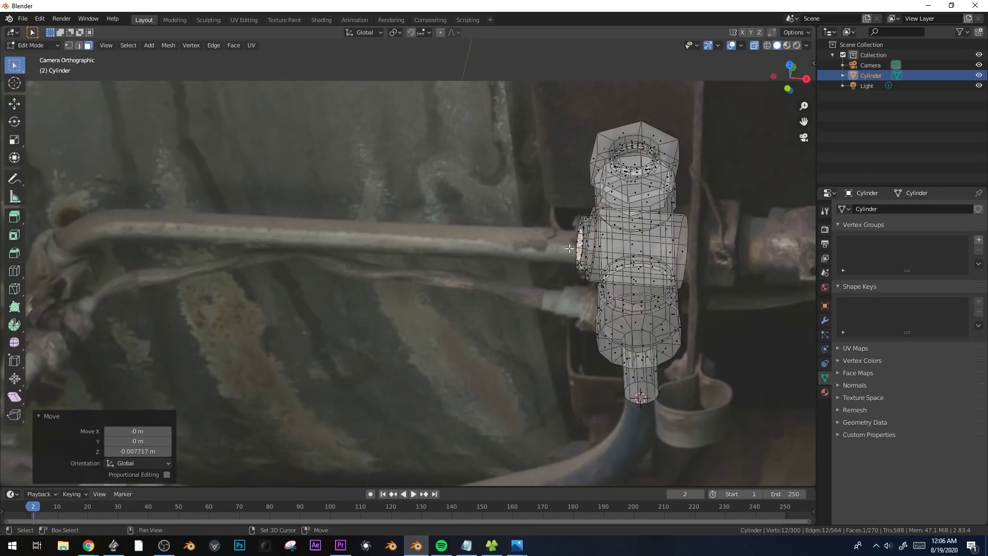
ctrl+right_click(495, 245)
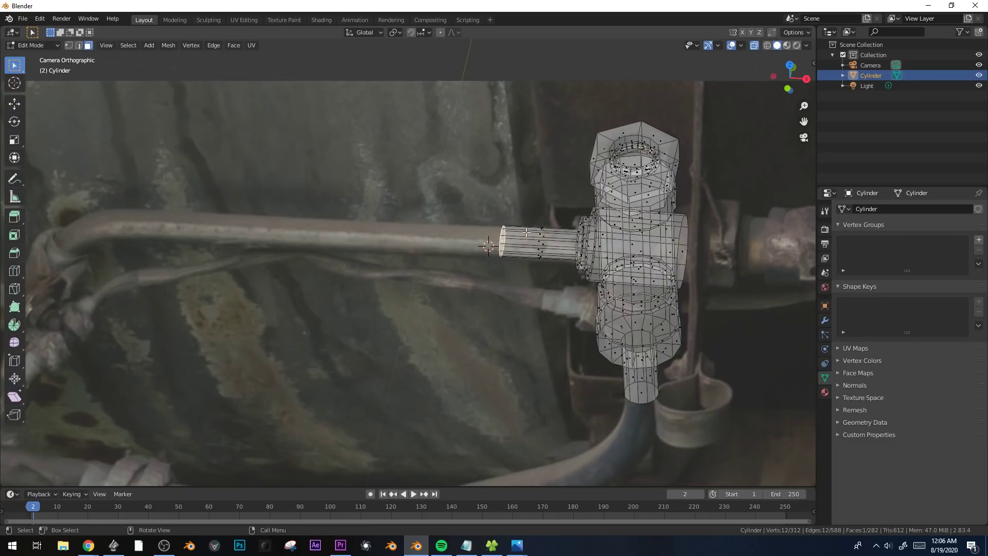
key(s)
click(529, 179)
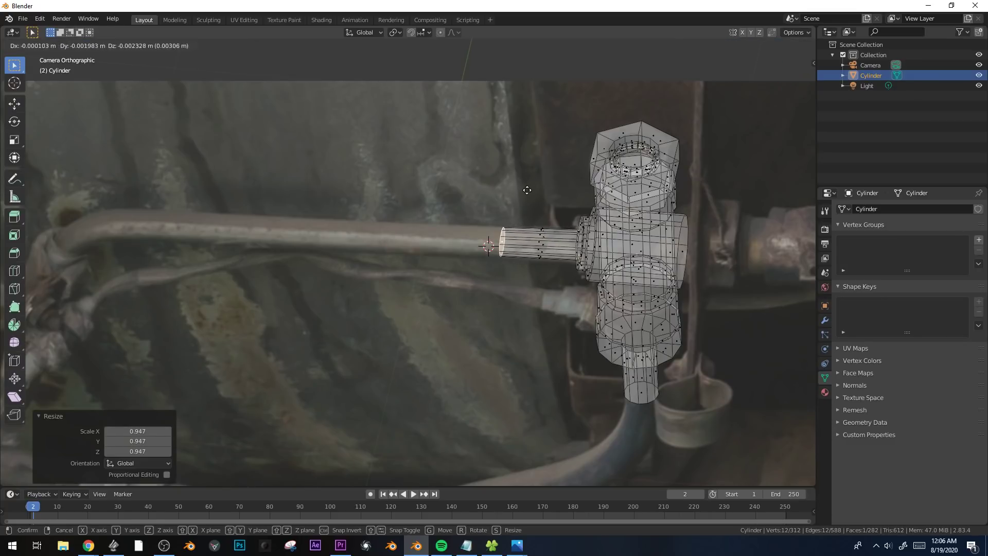
Extrude the pipe's end face point by point along the photographed upper pipe and around its left bend.
ctrl+right_click(397, 238)
ctrl+right_click(296, 233)
ctrl+right_click(238, 231)
shift+middle_drag(238, 230, 345, 240)
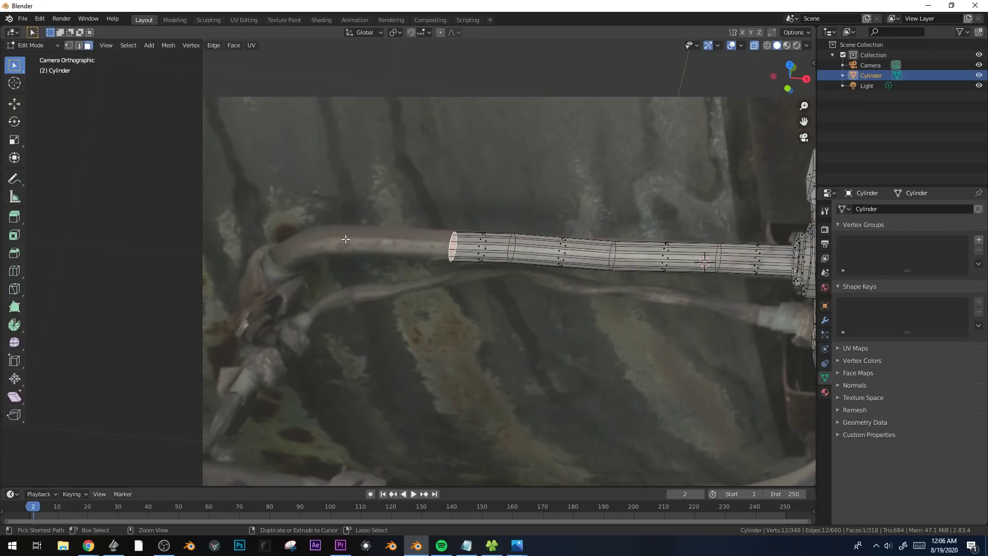
ctrl+right_click(345, 239)
ctrl+right_click(315, 244)
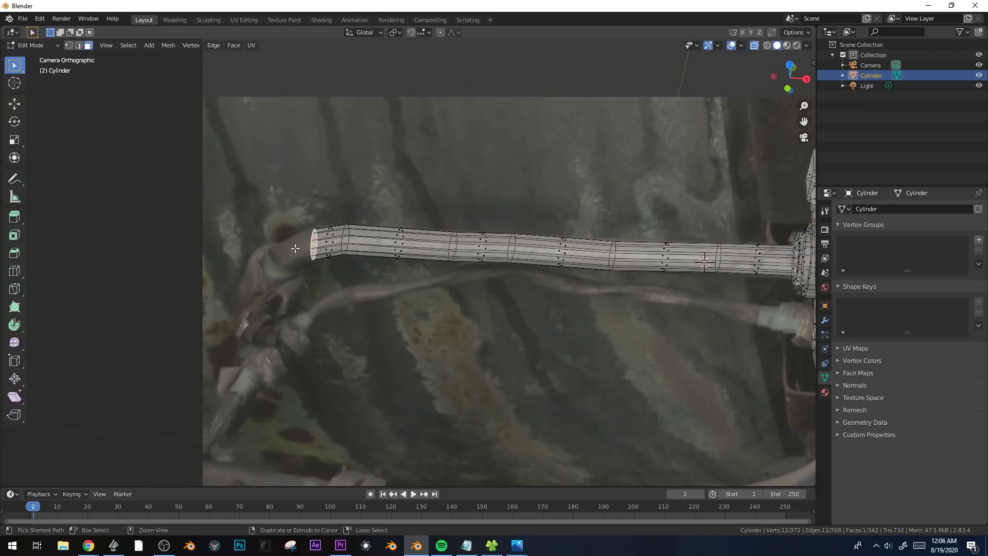
ctrl+right_click(286, 253)
ctrl+right_click(274, 265)
Inspect the pipe in perspective, return to the camera view, and trackball-rotate its end face by 28.6° and -57.9°.
middle_drag(277, 266, 621, 325)
key(Tab)
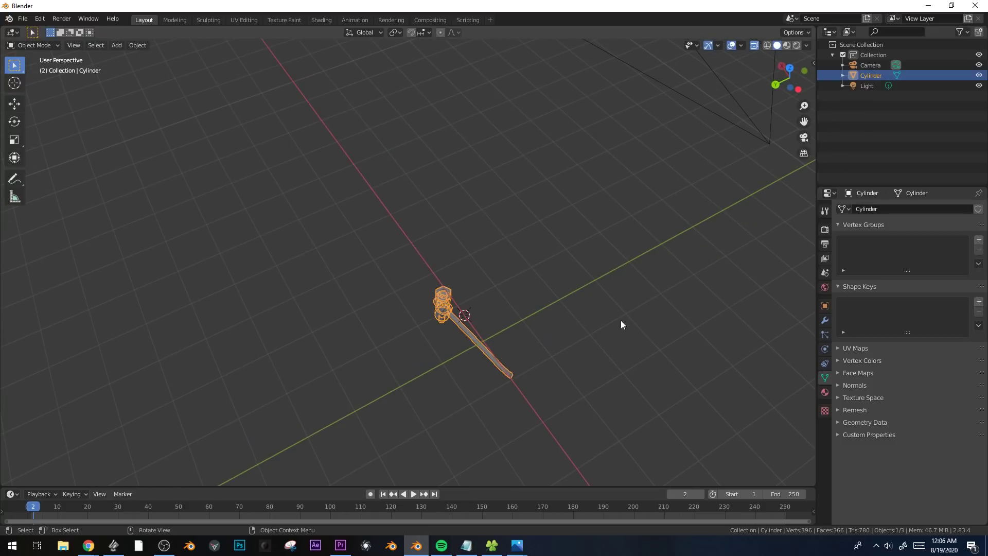
middle_drag(560, 281, 482, 273)
middle_drag(544, 347, 533, 290)
key(KP_0)
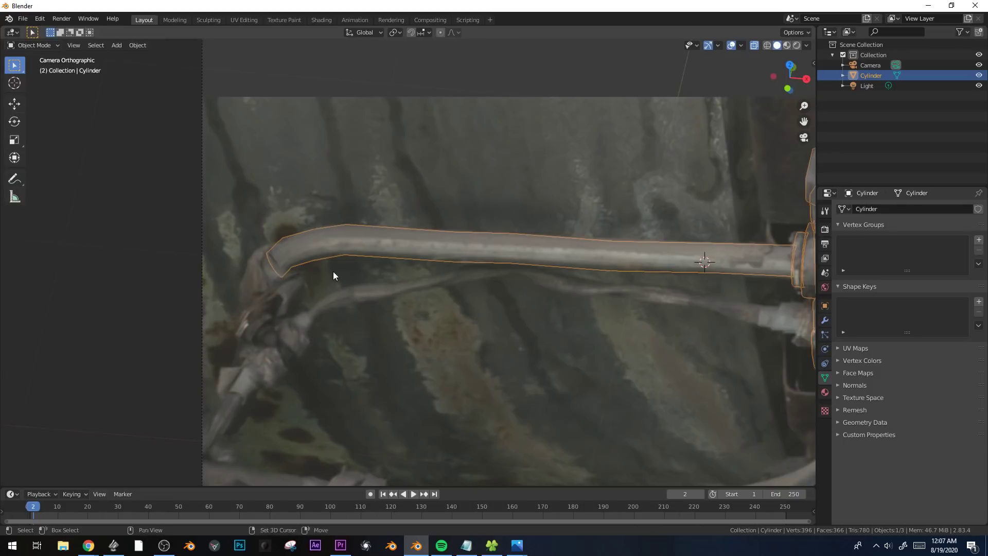
key(Tab)
key(r)
key(r)
click(369, 265)
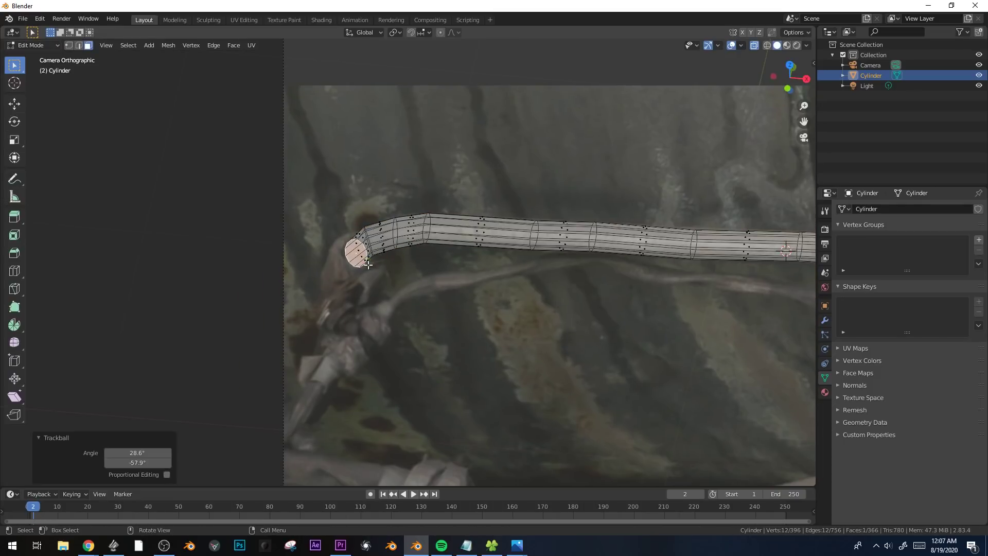
Extrude the rotated end face in place and scale it up as the wider rim of the elbow.
key(e)
click(452, 256)
key(s)
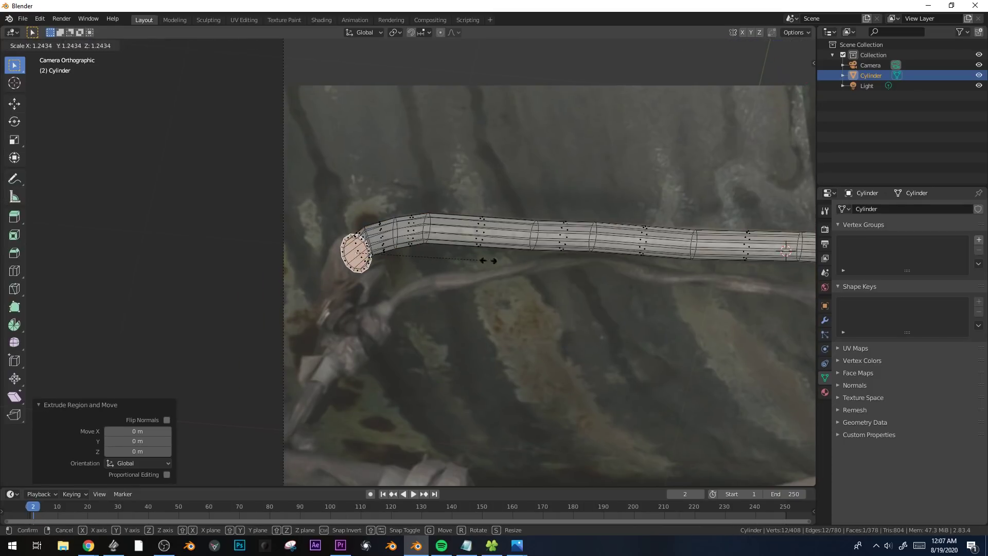
click(505, 260)
Extrude the widened face down along the photographed elbow, then rotate and move the new end to match it.
key(e)
click(490, 282)
key(r)
click(421, 264)
key(g)
click(415, 261)
Add one loop cut across the elbow piece and adjust the loop to the photographed outline.
key(ctrl+r)
click(343, 263)
click(323, 257)
key(s)
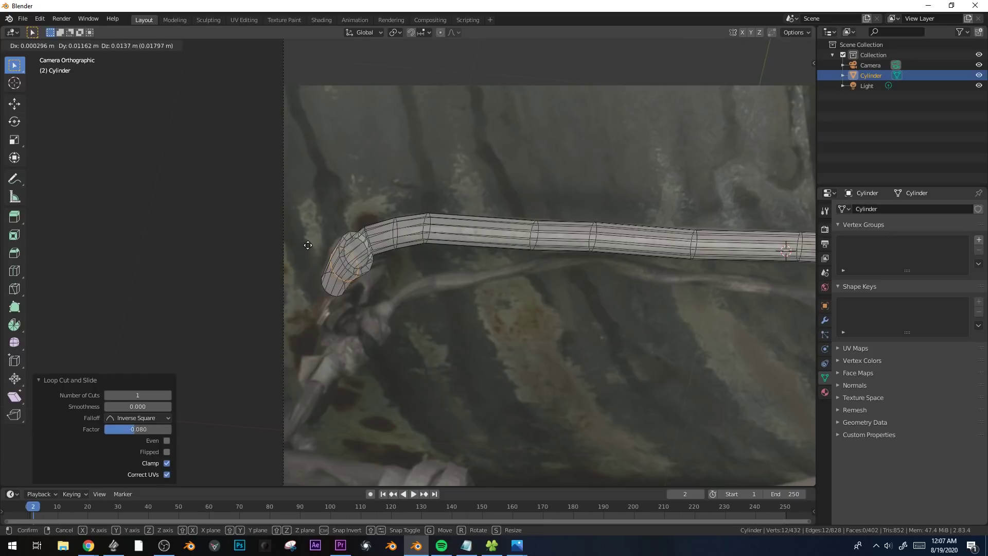
click(351, 280)
Subdivide the whole elbow piece with one cut, raise the fractal value to roughen it, and check the shape in Object Mode.
key(ctrl+KP_Add)
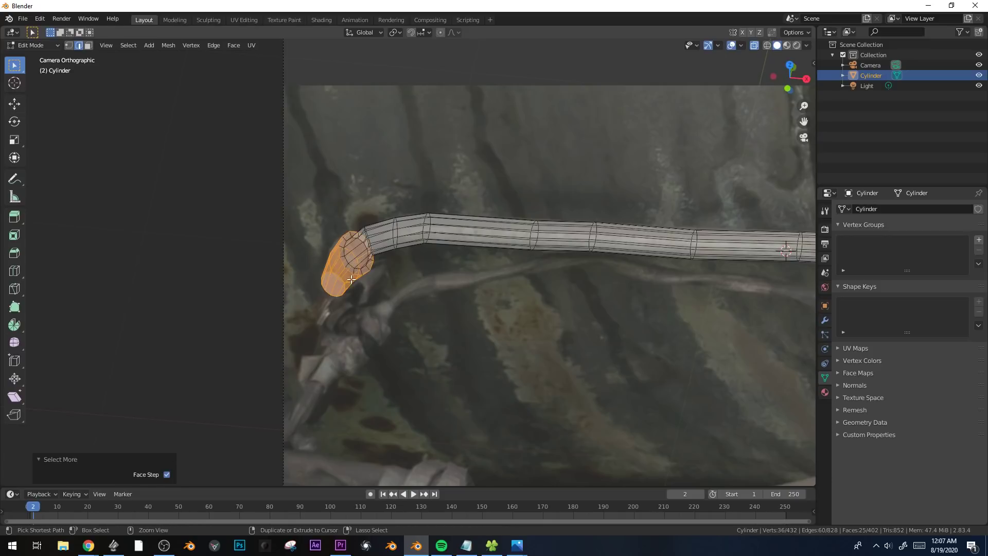
scroll(486, 200, up, 2)
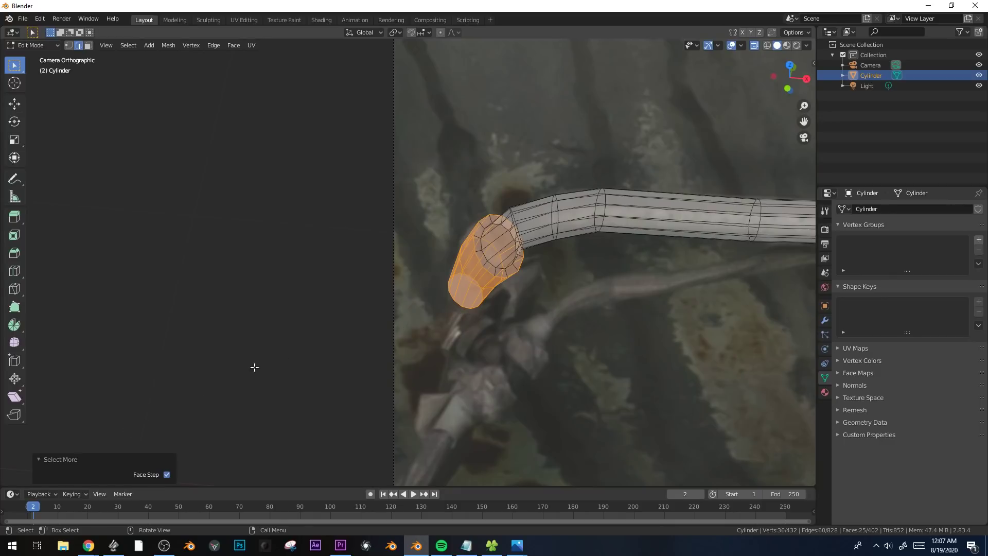
right_click(486, 286)
click(444, 218)
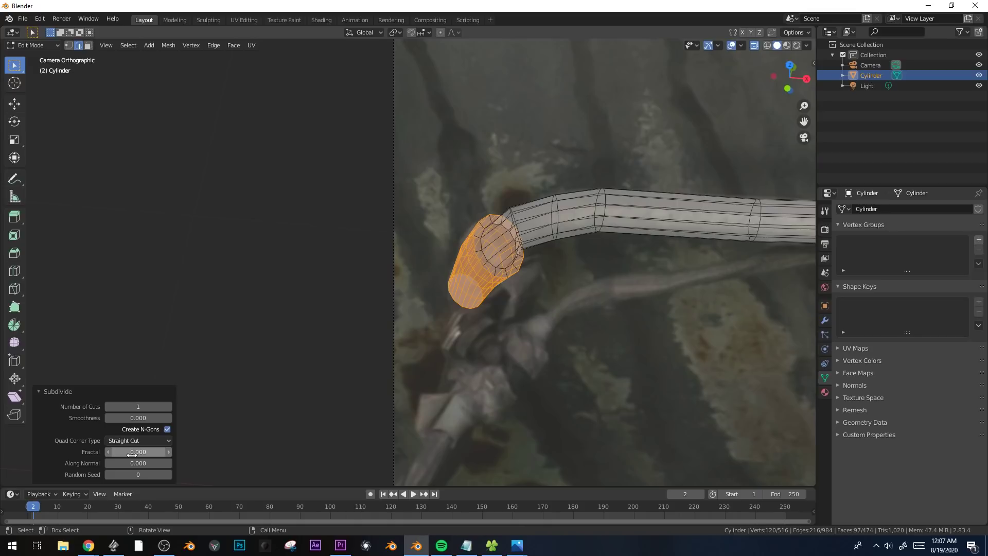
drag(132, 454, 149, 454)
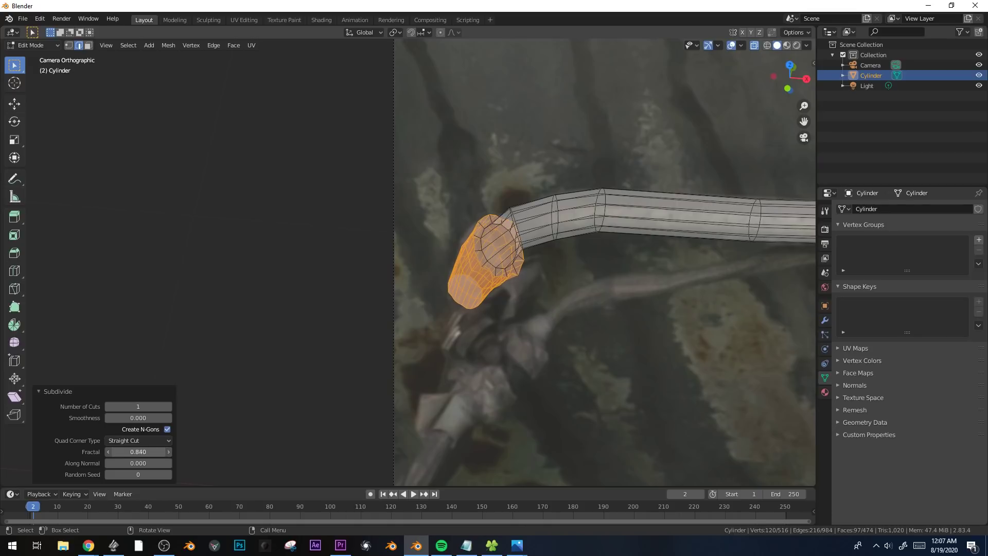
drag(149, 454, 159, 454)
key(Tab)
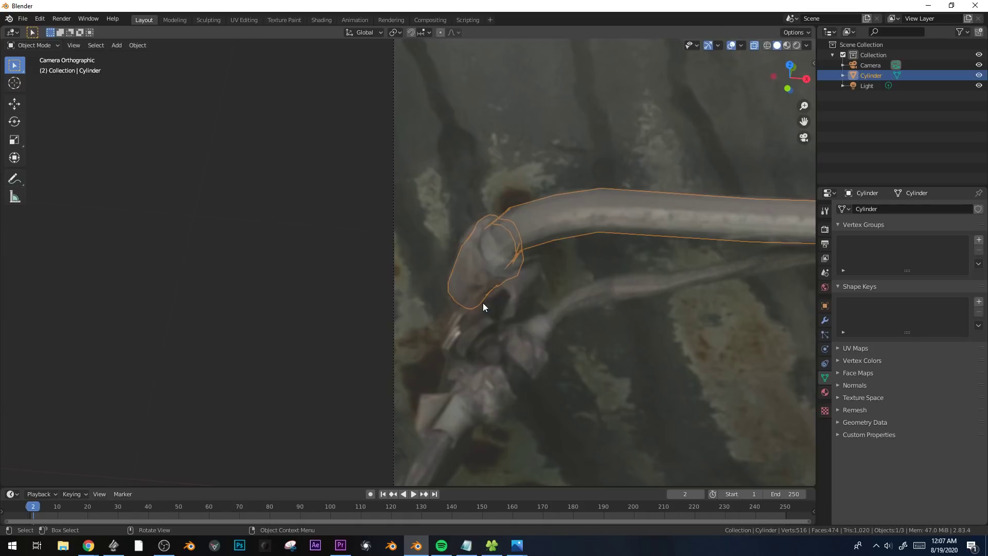
scroll(471, 258, up, 2)
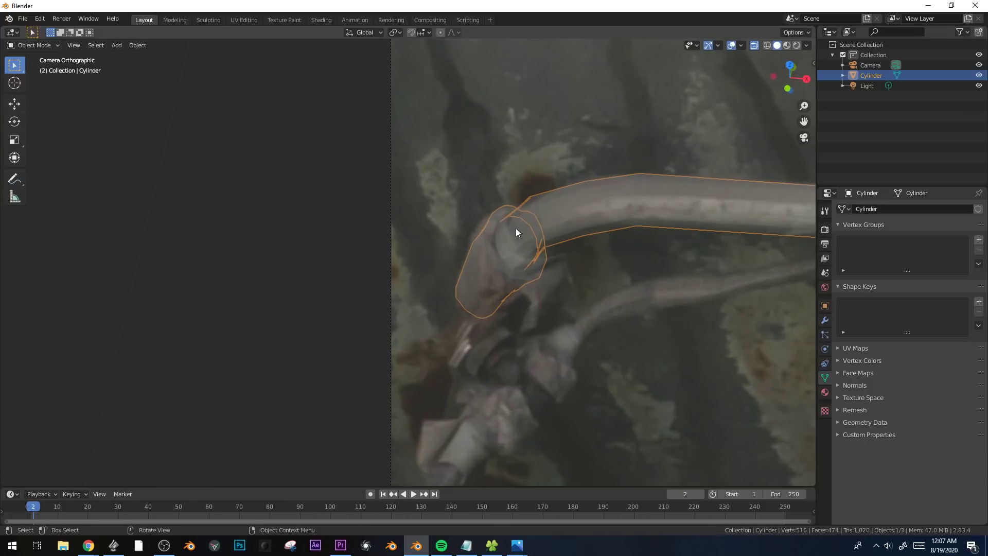
scroll(515, 295, down, 2)
scroll(674, 321, down, 2)
Duplicate the left collar's edge loop down along Z and fit the copy to the lower coupling, scaling it by 0.629 and 0.874.
shift+middle_drag(675, 319, 615, 307)
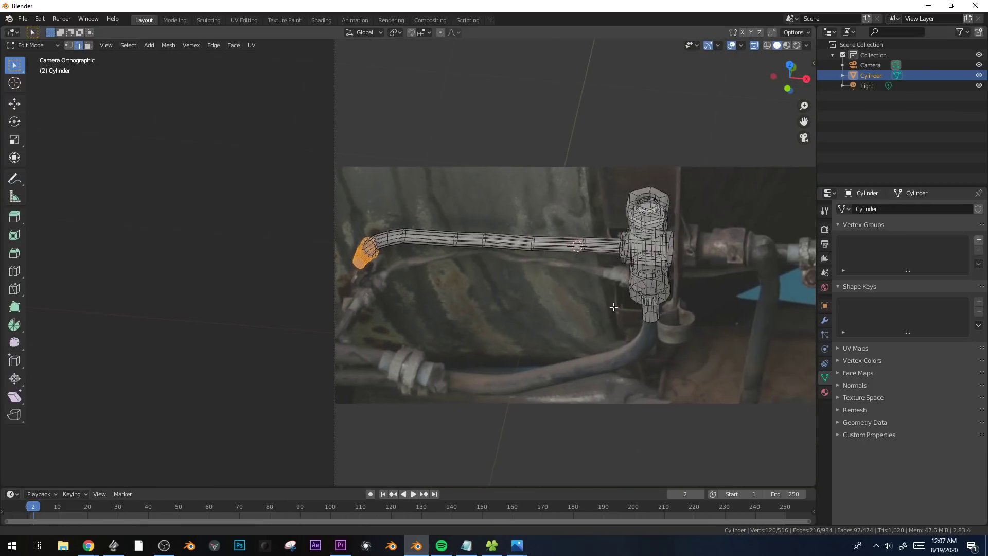
scroll(618, 306, up, 2)
scroll(650, 247, up, 2)
shift+middle_drag(735, 253, 624, 234)
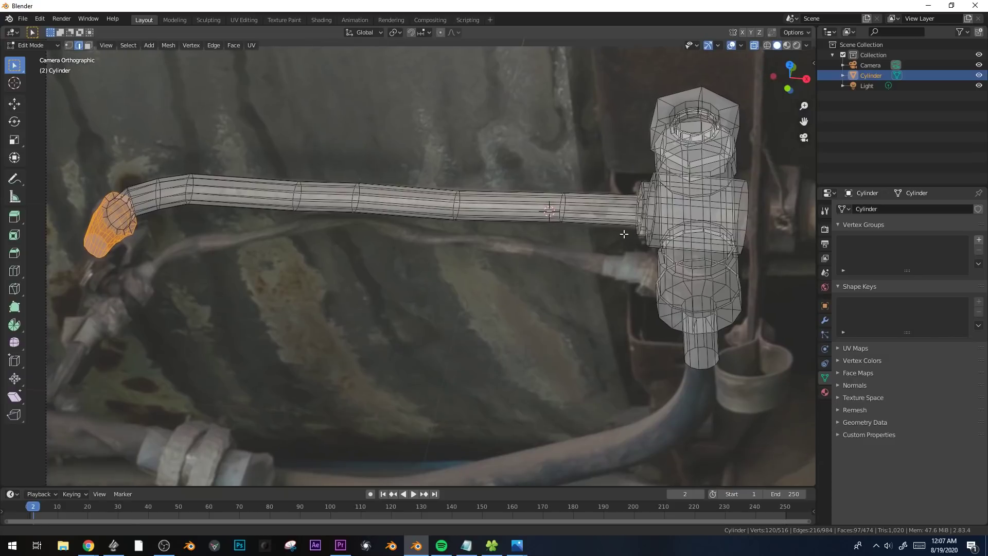
key(alt)
alt+click(639, 190)
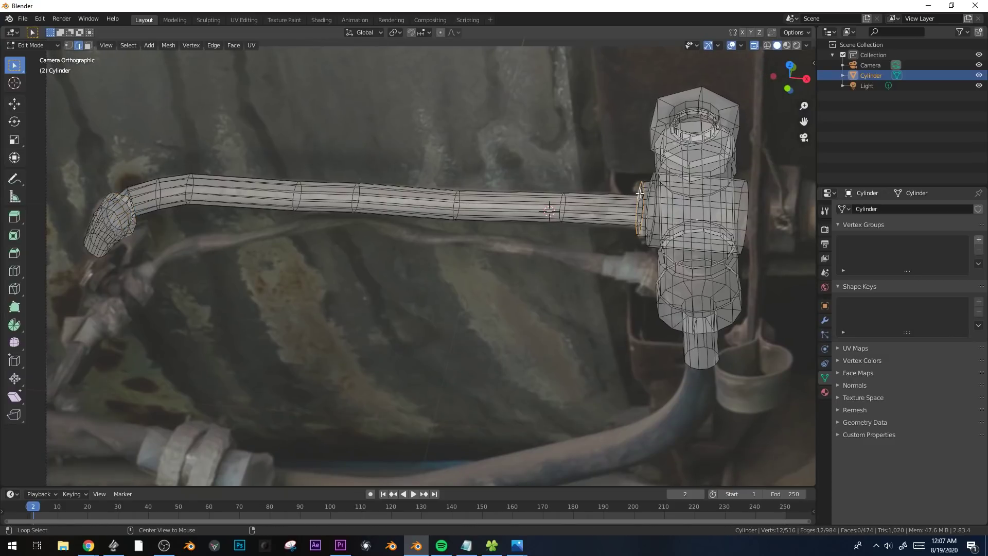
key(1)
key(shift+d)
key(z)
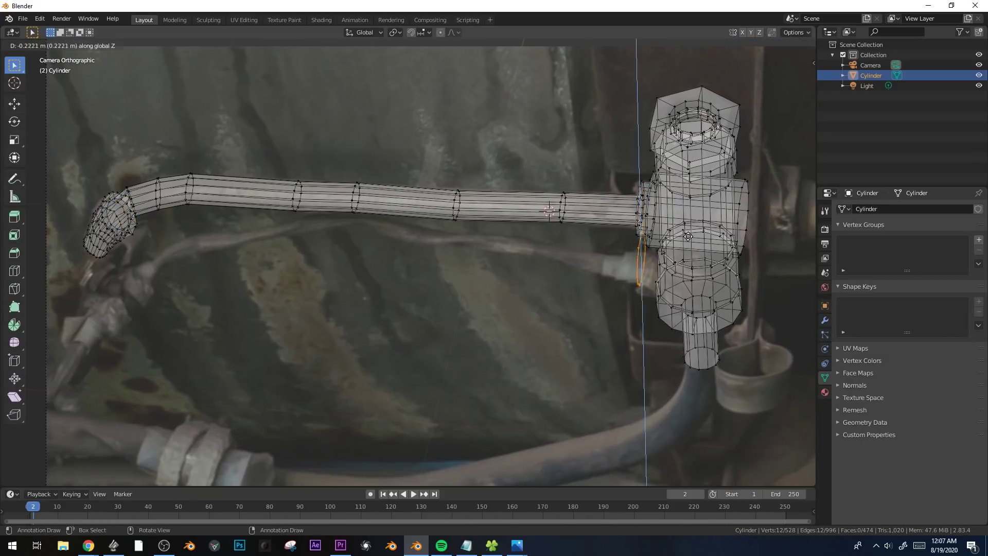
click(686, 245)
key(s)
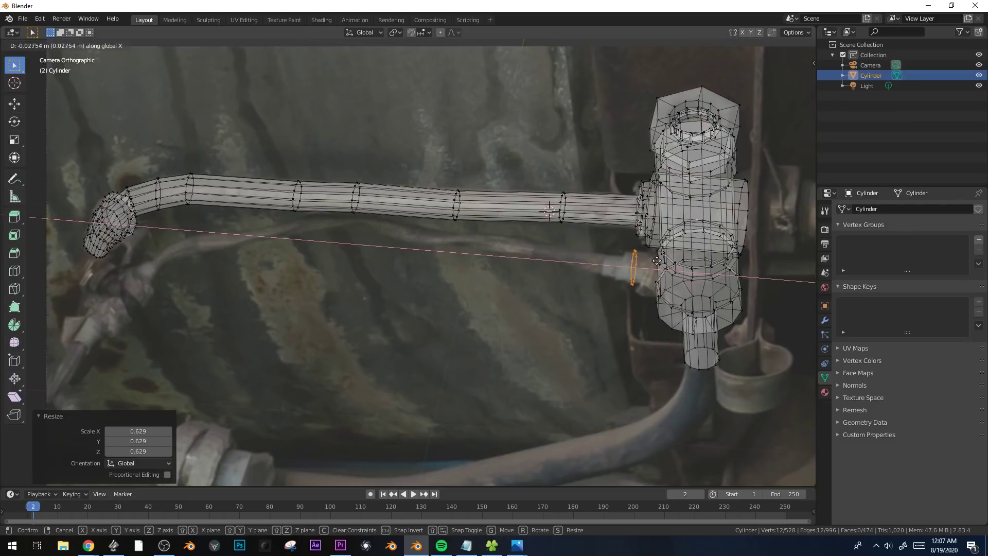
click(648, 198)
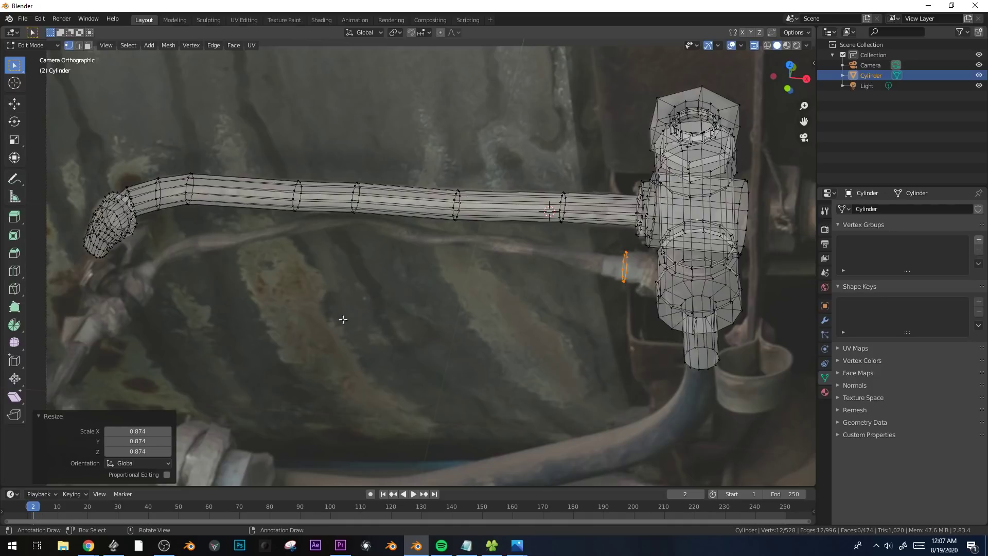
Extrude the loop along X toward the fitting, widen a second extrusion by 1.592, and extend it along X into the fitting body.
key(e)
key(x)
click(505, 309)
key(e)
click(504, 309)
key(s)
click(505, 437)
key(e)
key(x)
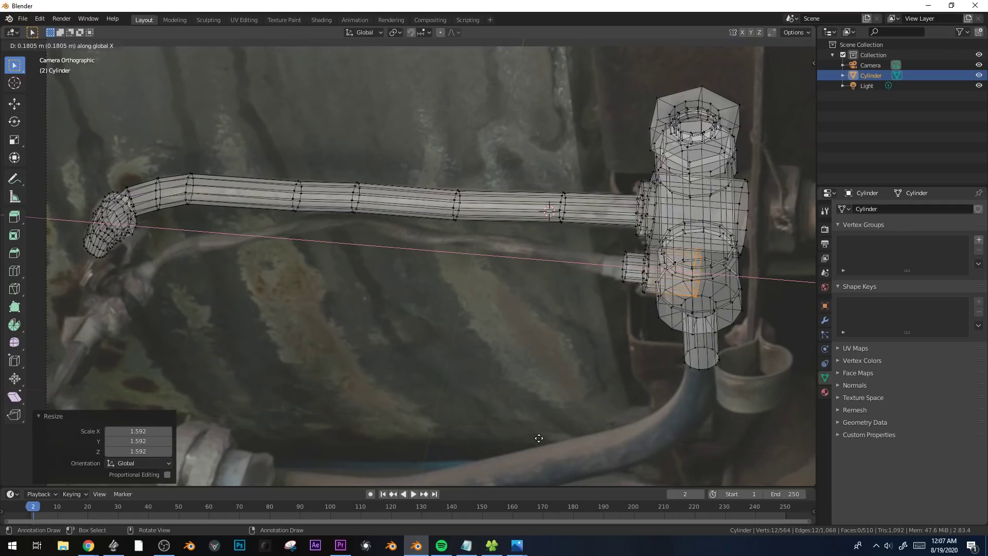
click(554, 408)
Cap the lower coupling's open left end, inset the cap, and extrude the inner face to the left.
key(2)
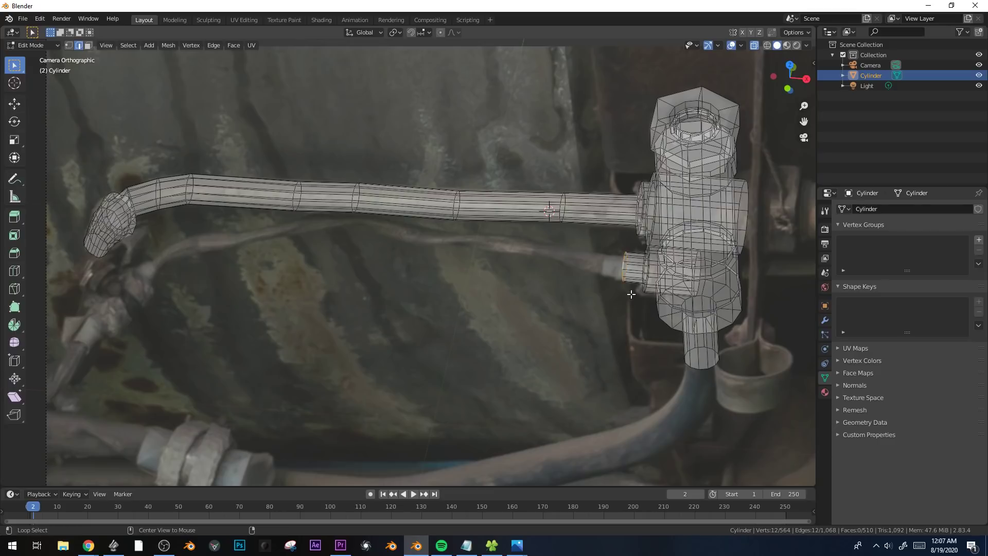
key(i)
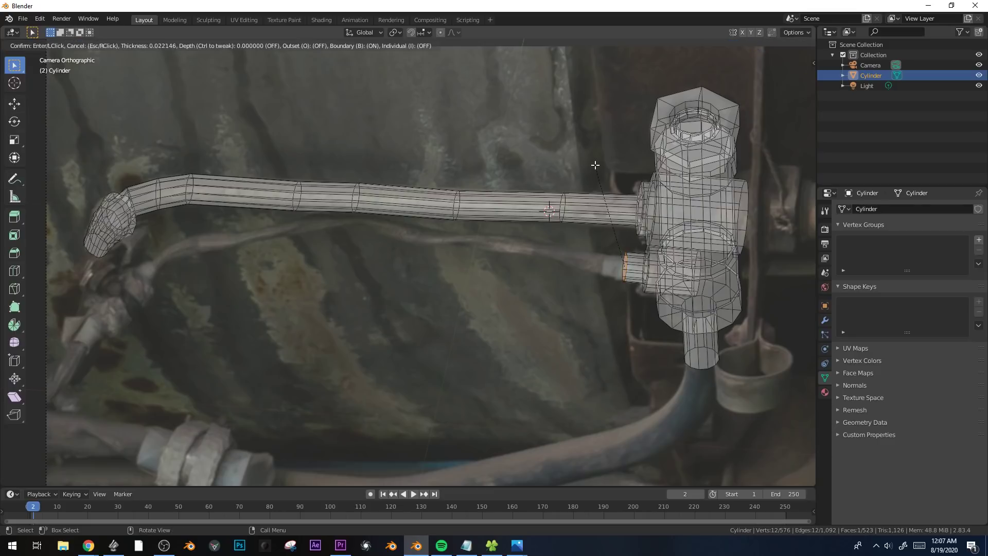
click(592, 166)
key(e)
click(578, 184)
Try building the thin pipe from the lower coupling by extruding successive sections along the photo toward the far-left joint.
key(e)
click(568, 257)
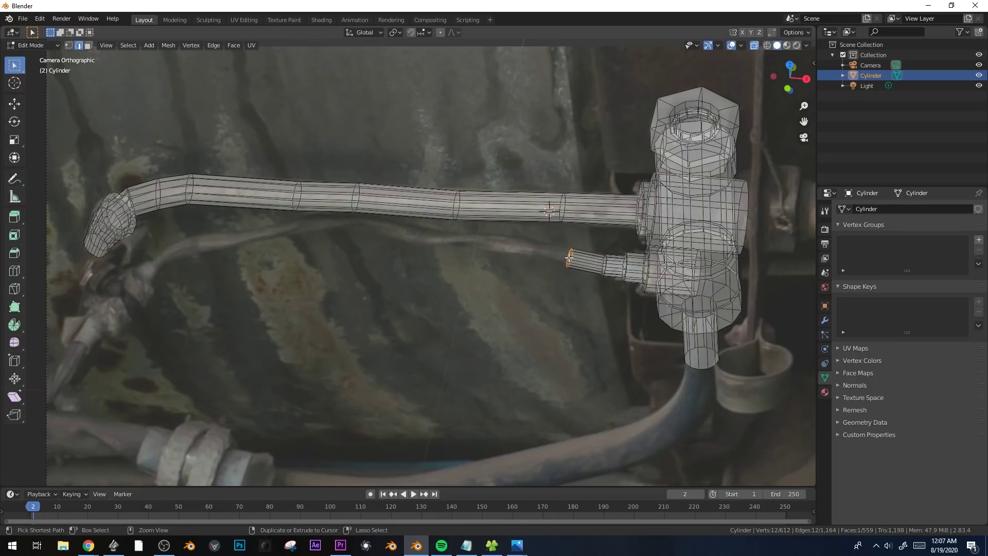
key(e)
click(461, 242)
key(e)
click(430, 240)
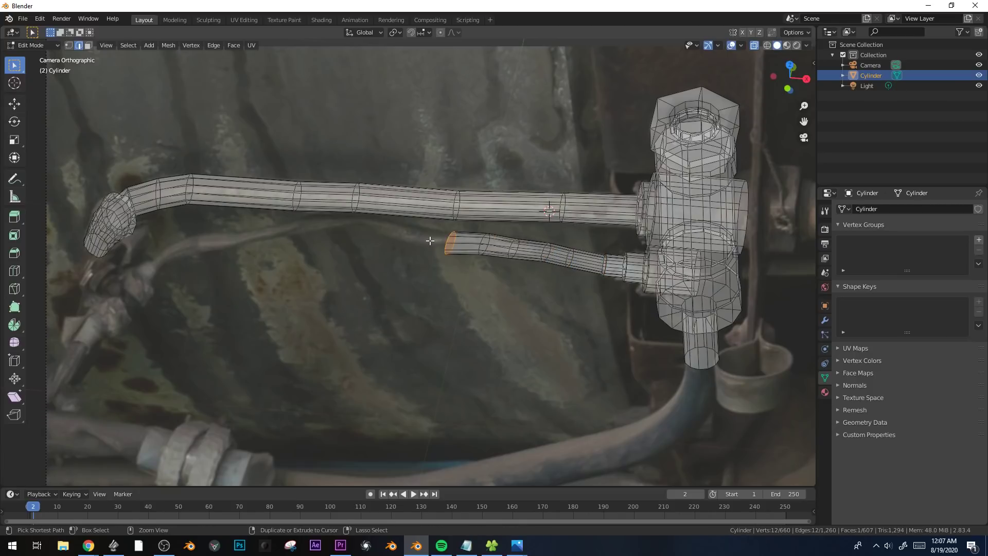
ctrl+right_click(397, 236)
ctrl+right_click(374, 228)
ctrl+right_click(346, 225)
ctrl+right_click(298, 228)
ctrl+right_click(260, 235)
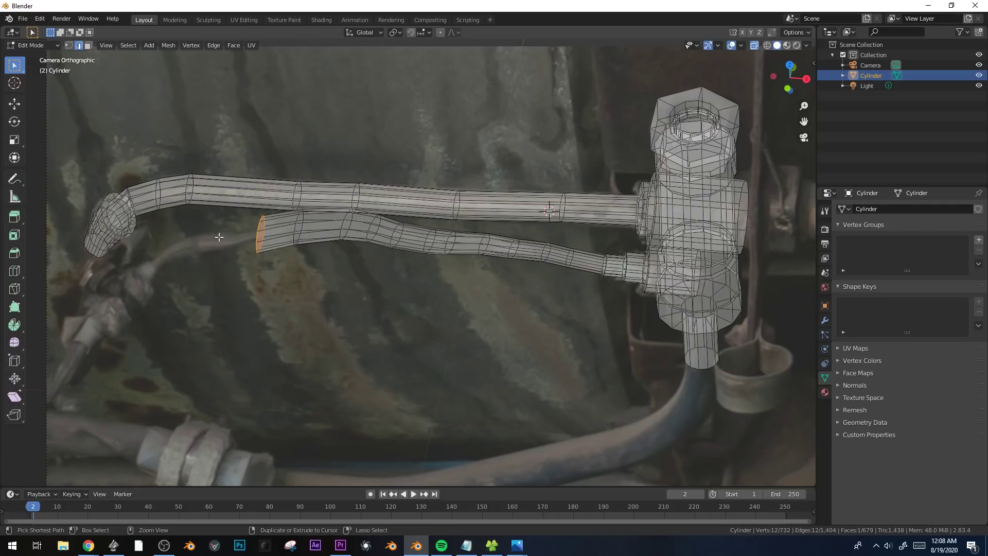
ctrl+right_click(213, 239)
ctrl+right_click(179, 252)
ctrl+right_click(125, 287)
Inspect the extruded pipe from another angle and undo its sections back to the coupling's end.
middle_drag(128, 284, 298, 255)
scroll(298, 255, down, 3)
shift+middle_drag(293, 309, 426, 265)
key(ctrl+z)
key(KP_0)
key(ctrl+z)
key(ctrl+z)
key(ctrl+z)
key(ctrl+z)
key(ctrl+z)
key(ctrl+z)
key(ctrl+z)
key(ctrl+z)
key(ctrl+z)
key(ctrl+z)
key(ctrl+z)
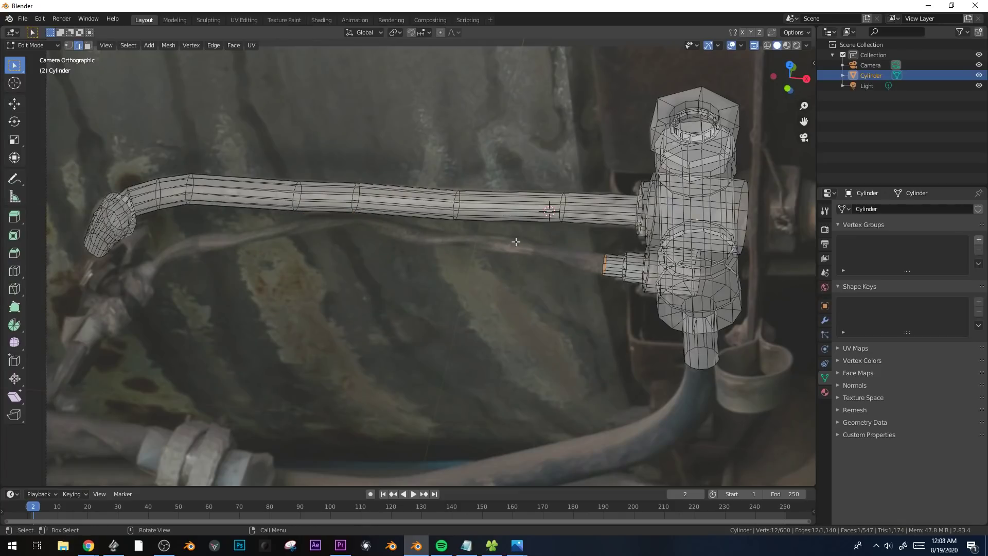
Scale the coupling's end to the thin pipe's width, extrude the first pipe section, and rotate and scale its end.
key(s)
click(453, 230)
key(e)
click(636, 267)
key(r)
click(629, 283)
key(s)
click(604, 281)
Extrude two more thin pipe sections leftward along the photo, moving and rotating their ends to follow the curve.
key(e)
click(481, 292)
key(g)
click(482, 297)
key(r)
click(490, 295)
key(e)
click(444, 288)
click(439, 288)
Extrude the thin pipe up toward its crest, then move and rotate the new end to match the photo.
key(e)
click(383, 257)
key(g)
click(373, 256)
key(r)
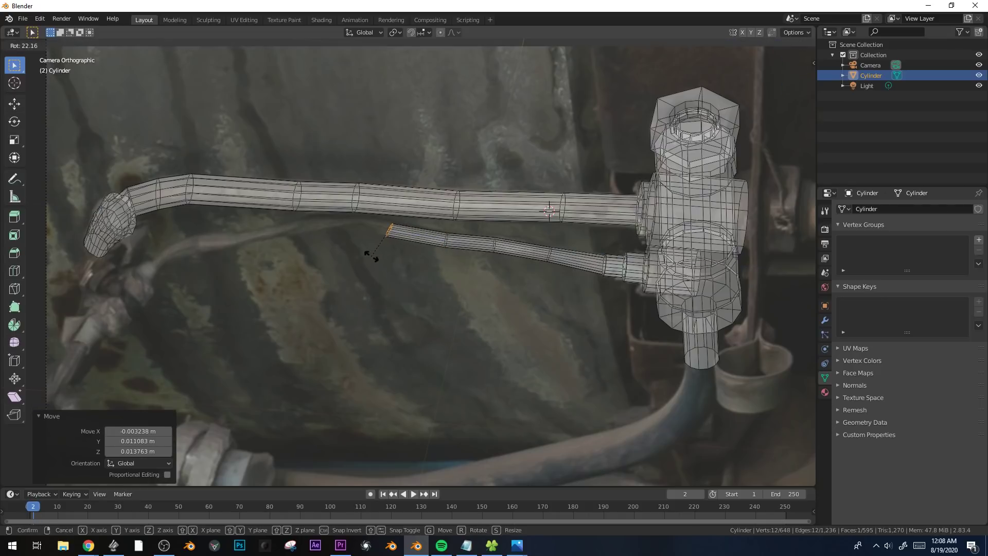
click(409, 283)
Extrude the thin pipe over its crest in two sections, adjusting the ends' scale, rotation and position to the photo.
key(e)
click(386, 271)
key(s)
click(393, 263)
key(r)
click(381, 254)
key(e)
click(331, 252)
key(r)
click(351, 256)
key(g)
click(349, 259)
Extrude the thin pipe down the left slope by about 0.167 m, add another section, and align both ends.
key(e)
click(283, 274)
key(g)
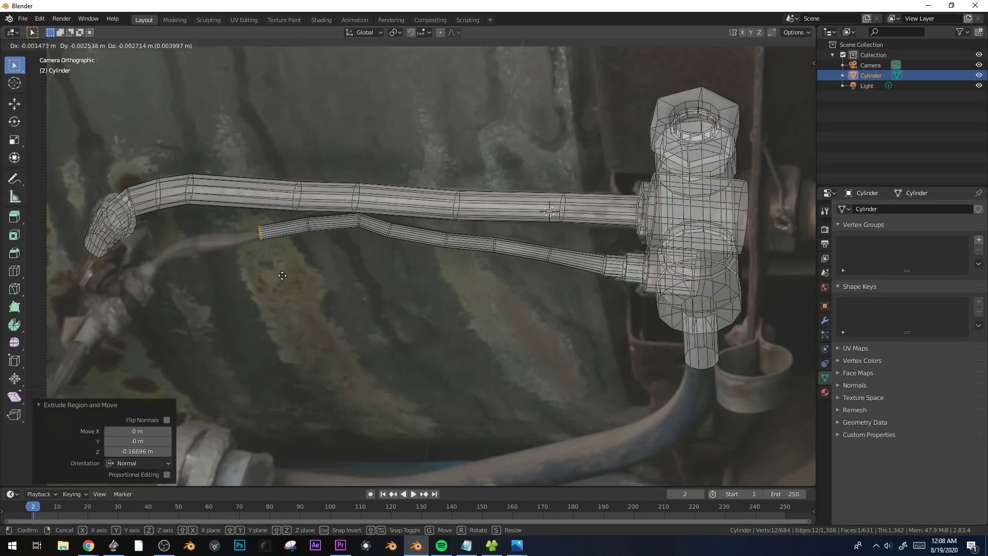
click(276, 277)
key(e)
click(221, 275)
key(r)
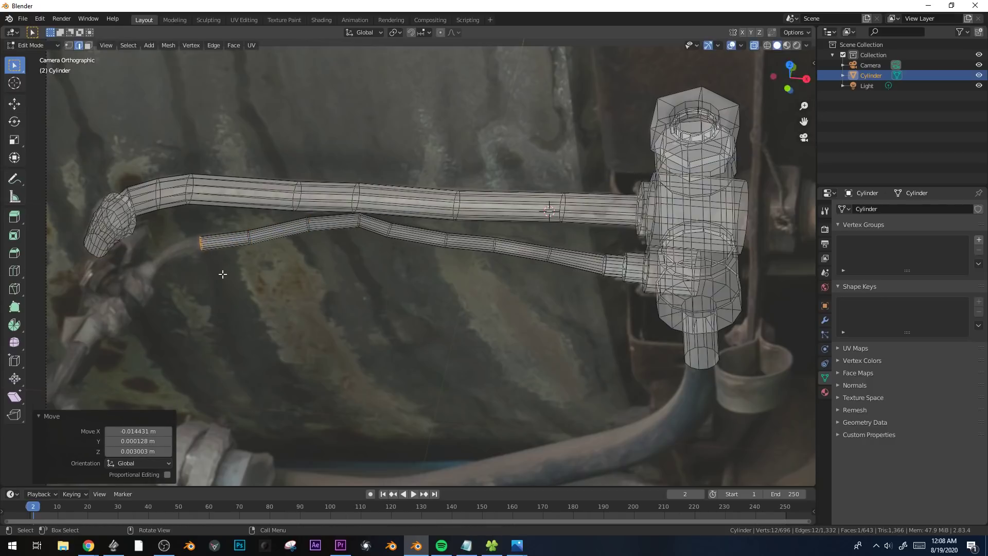
click(221, 276)
Extrude the thin pipe toward the lower-left joint, rotate its end by -35.4°, and move it onto the photographed pipe.
shift+middle_drag(222, 276, 429, 258)
key(e)
click(398, 270)
key(r)
click(425, 244)
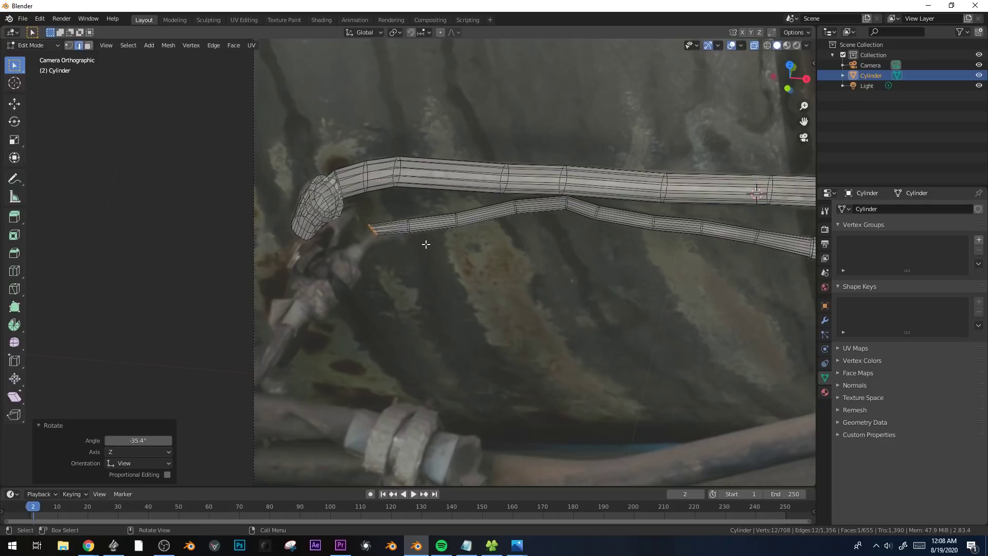
key(g)
click(414, 263)
Form two stepped collars at the thin pipe's end by widening in-place extrusions, extending the outer collar about 0.056 m.
key(e)
right_click(413, 266)
key(s)
click(425, 281)
key(e)
click(414, 295)
key(e)
right_click(418, 295)
key(s)
click(450, 330)
key(e)
click(443, 340)
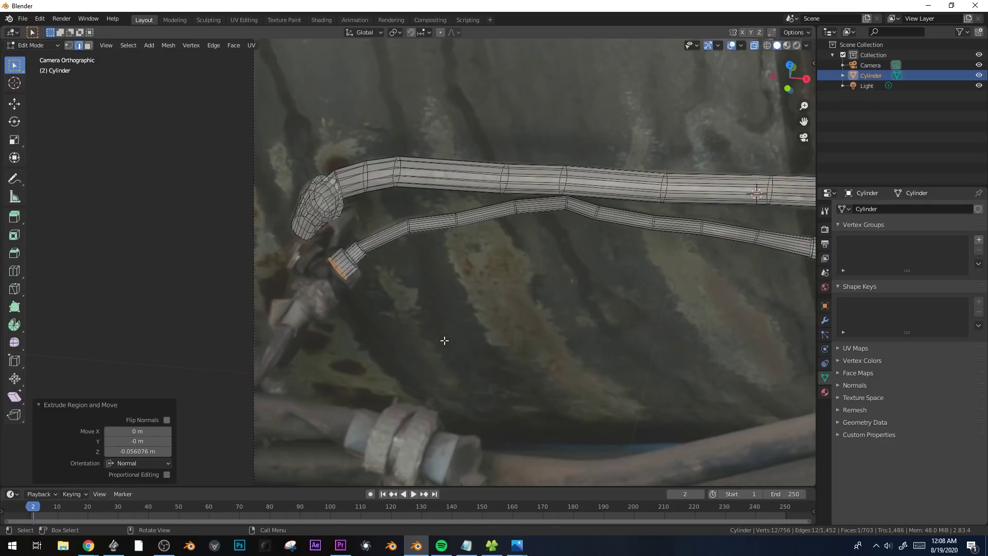
Select the edge loops at the thin pipe's bends and bevel them to round the curve.
shift+middle_drag(486, 272, 403, 338)
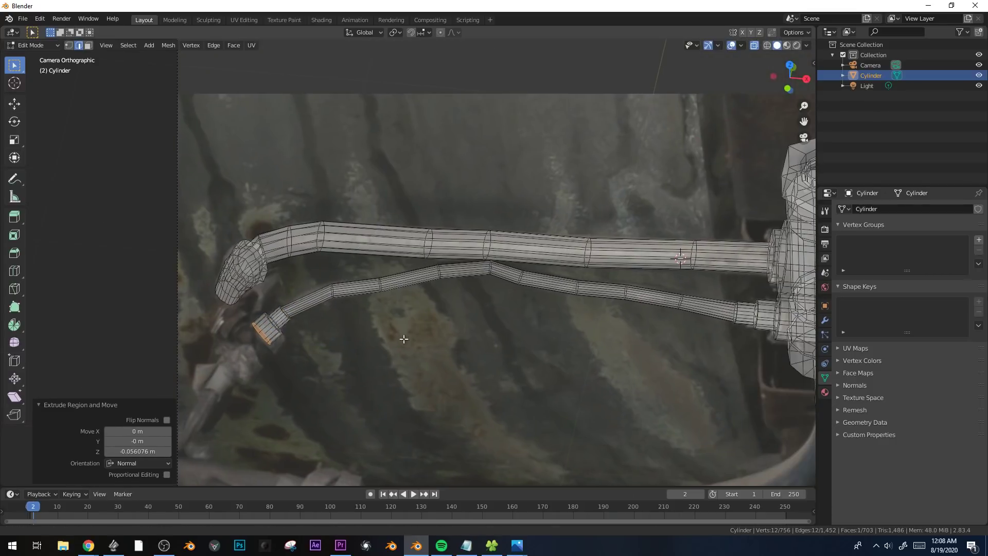
alt+click(380, 284)
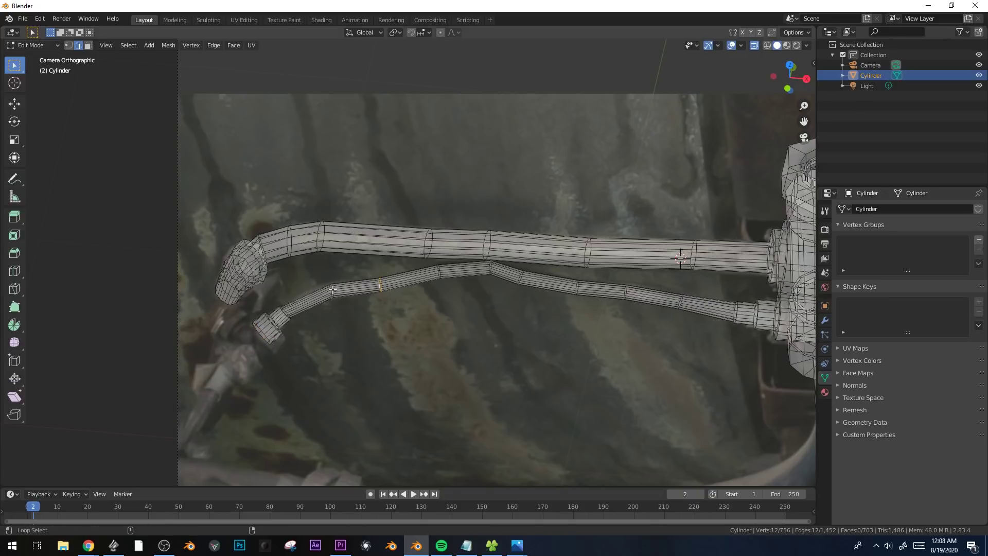
key(ctrl+z)
scroll(334, 299, up, 2)
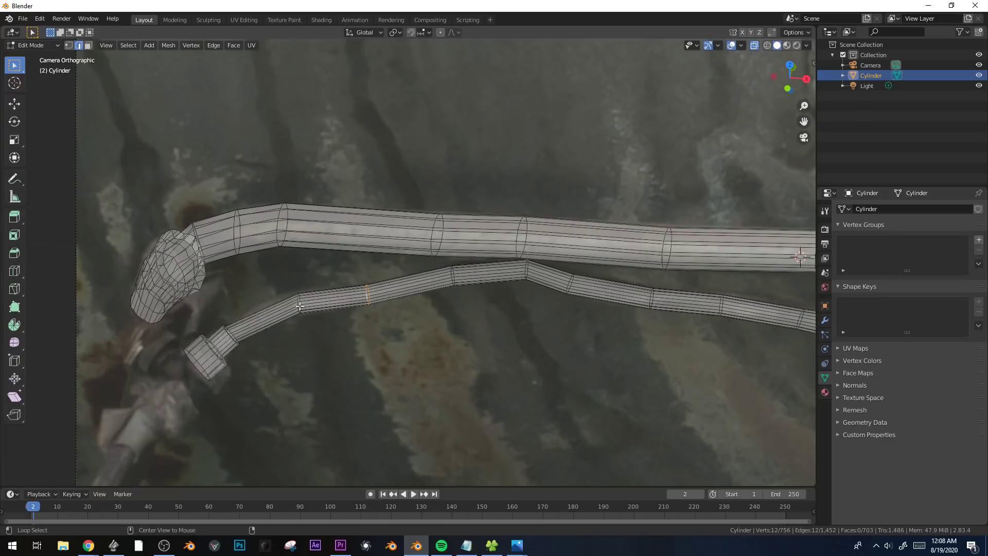
scroll(329, 288, up, 3)
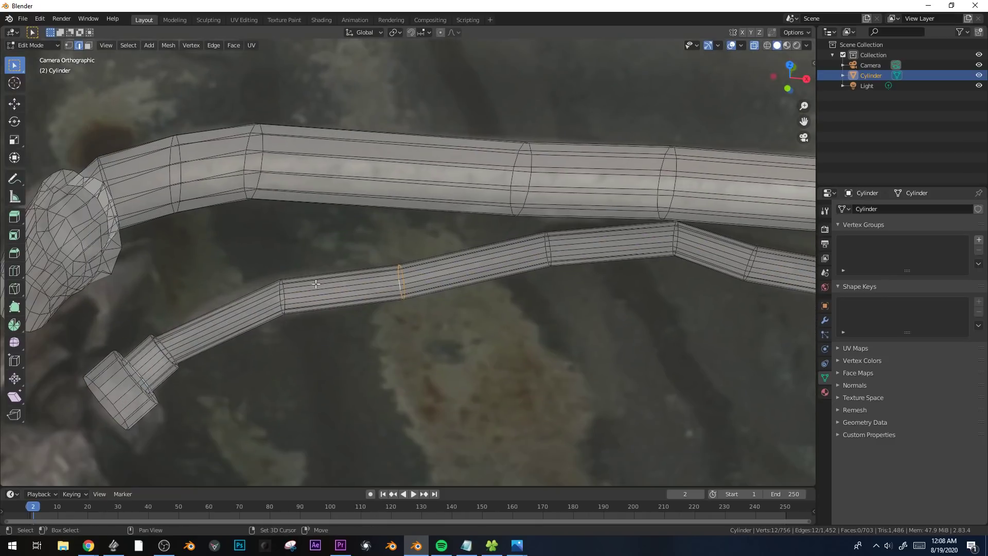
shift+middle_drag(596, 256, 438, 285)
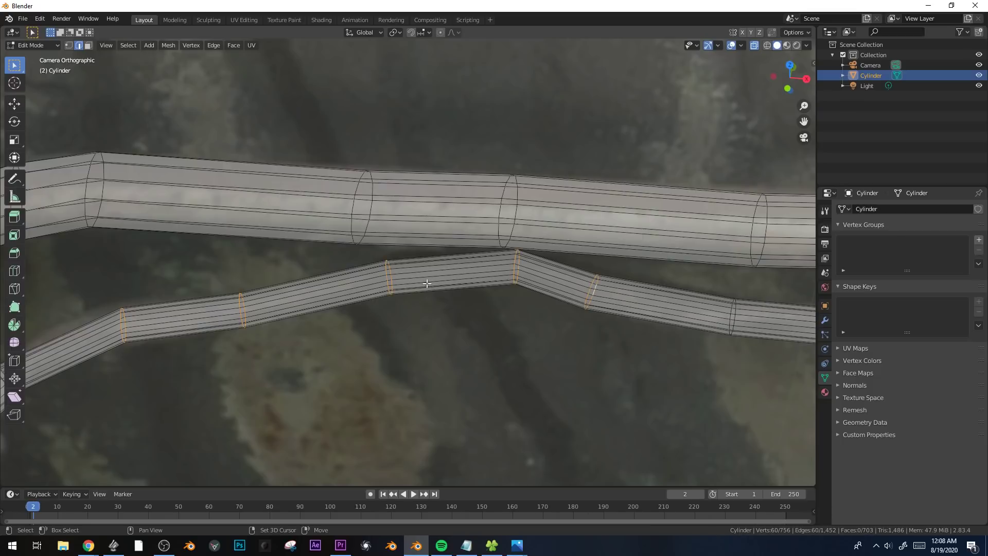
shift+middle_drag(664, 317, 468, 290)
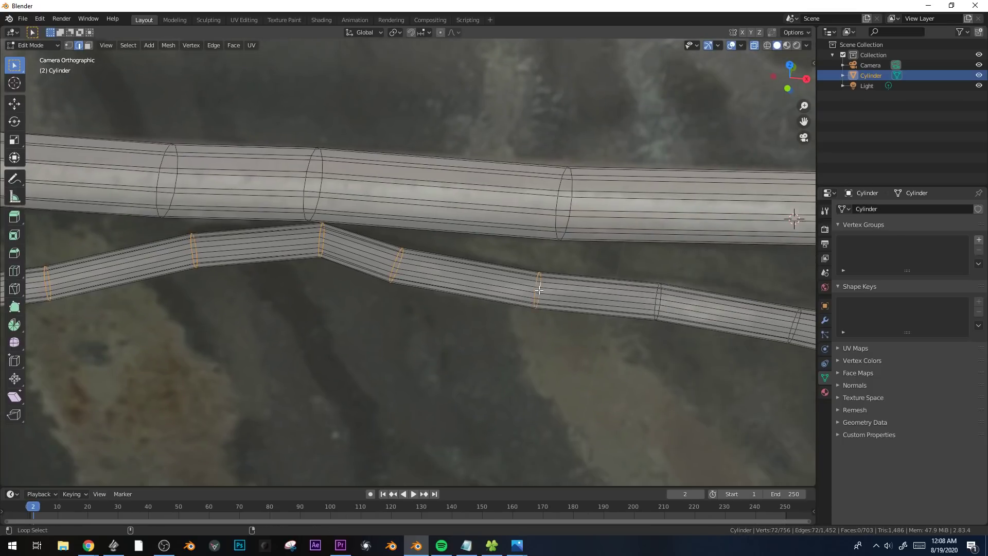
shift+middle_drag(694, 317, 553, 282)
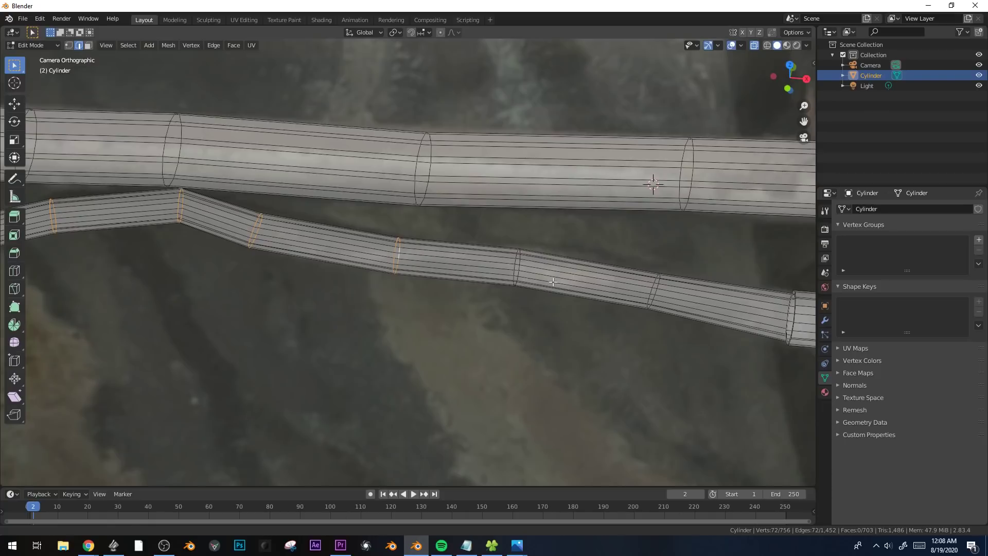
scroll(570, 285, down, 2)
shift+middle_drag(510, 294, 551, 302)
scroll(662, 294, up, 2)
shift+middle_drag(727, 296, 576, 293)
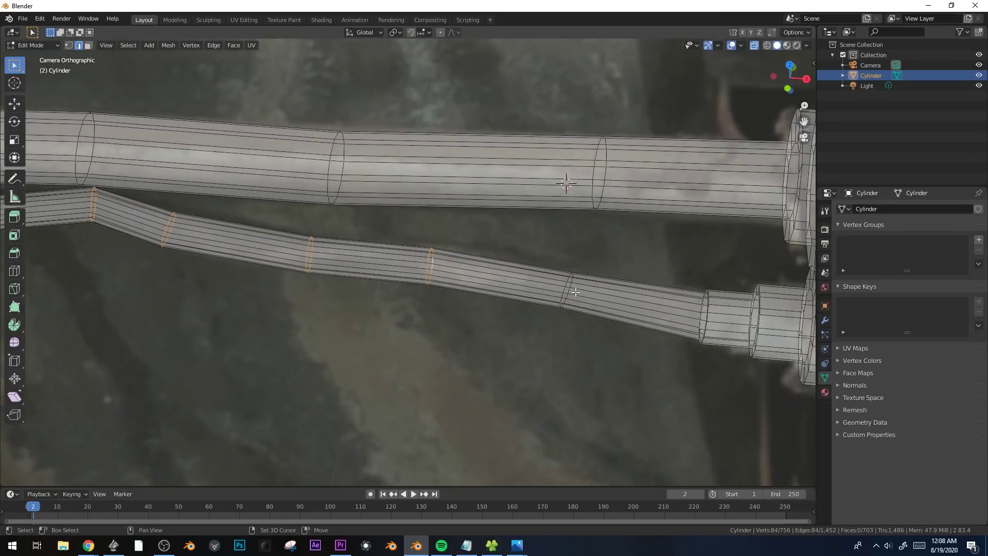
scroll(443, 314, down, 4)
shift+middle_drag(346, 300, 449, 329)
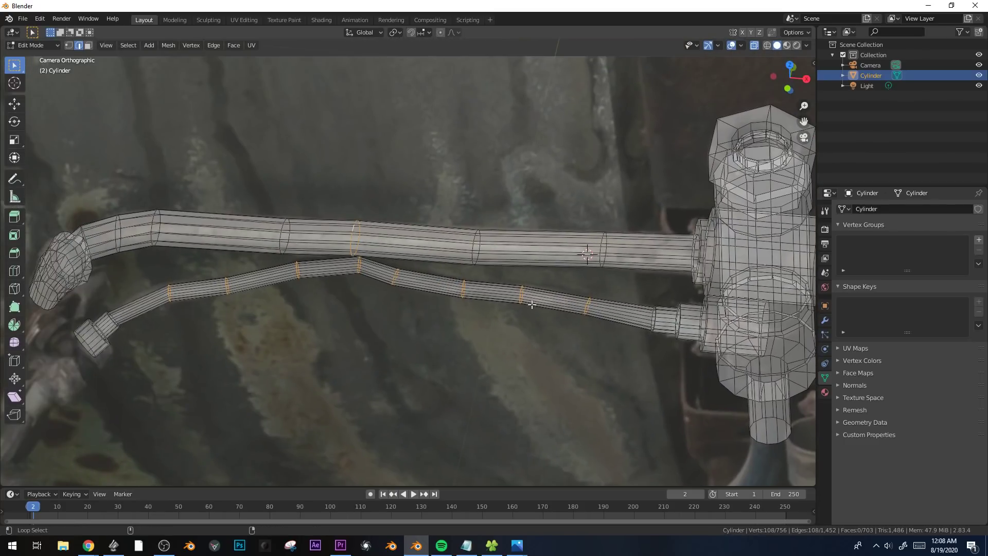
key(ctrl+b)
scroll(643, 376, up, 2)
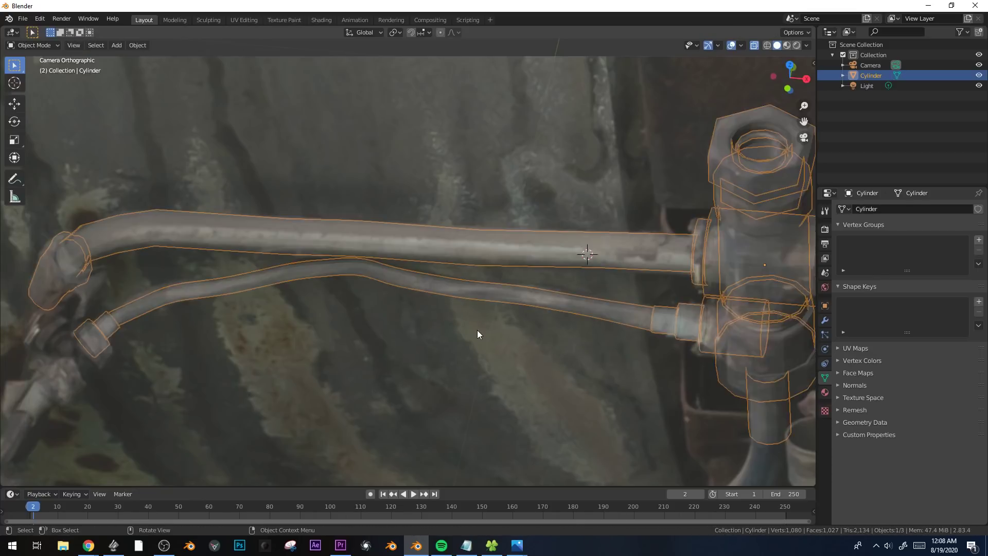
Select the collar's end face, widen an in-place extrusion by 1.628, and extrude it outward as a larger nut.
scroll(511, 279, down, 3)
shift+middle_drag(403, 296, 453, 273)
scroll(453, 276, up, 3)
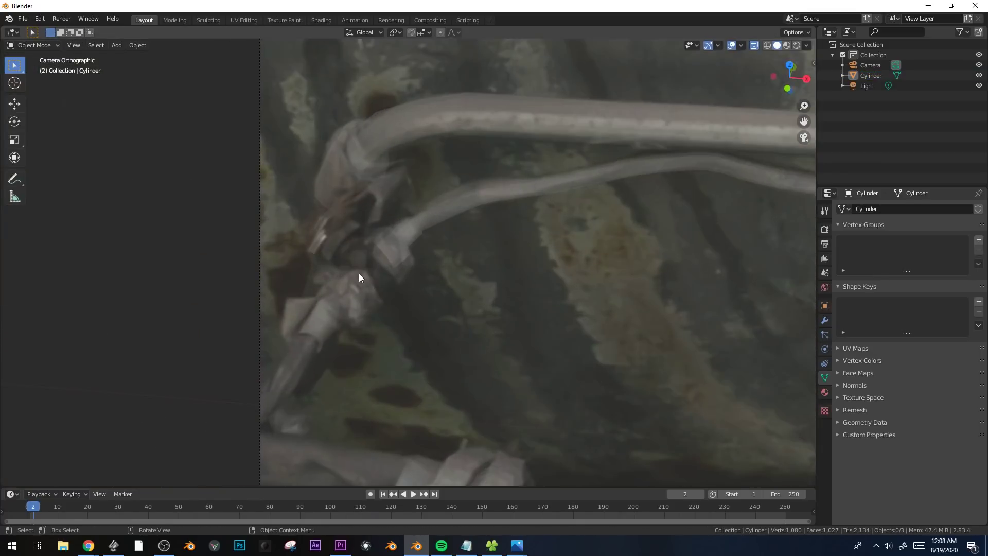
key(Tab)
click(398, 261)
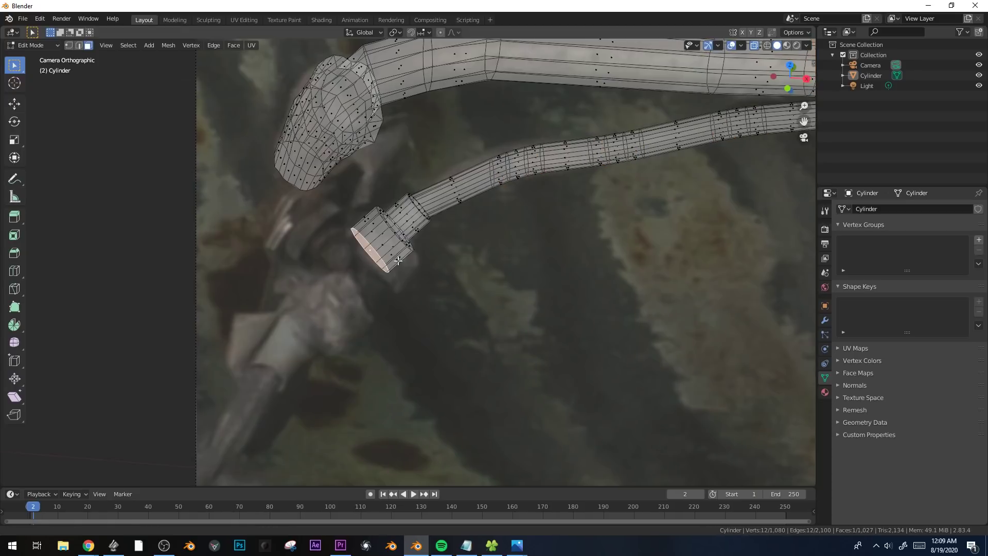
shift+middle_drag(398, 261, 451, 246)
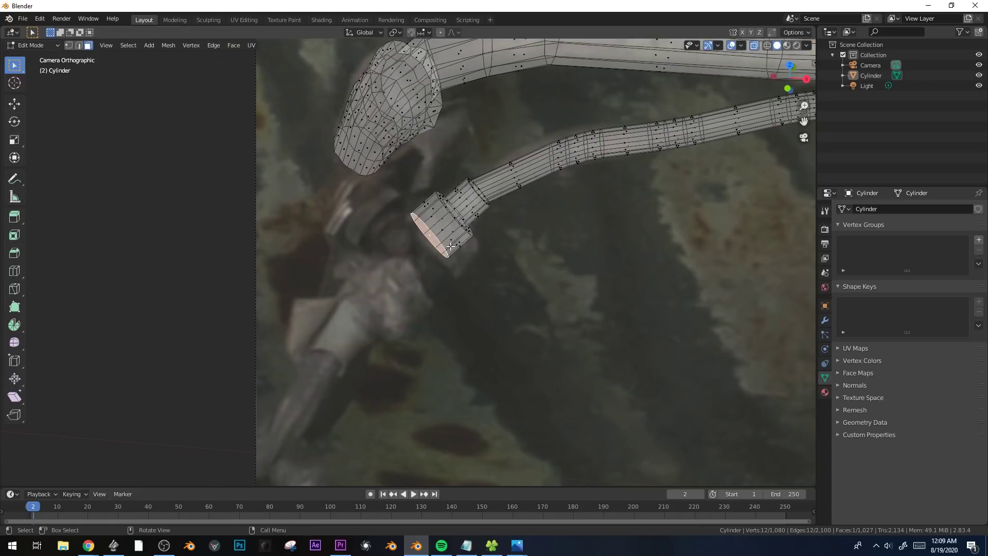
key(e)
right_click(490, 264)
key(s)
click(521, 311)
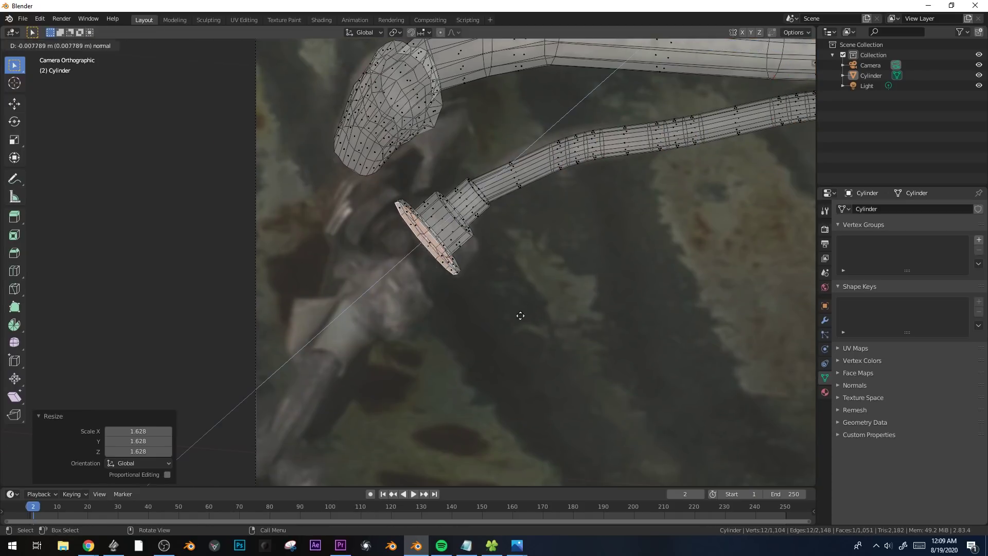
key(e)
click(505, 340)
Narrow the nut's end face by 0.809, extrude a neck from it, and widen the neck's end by 1.150.
key(s)
click(447, 307)
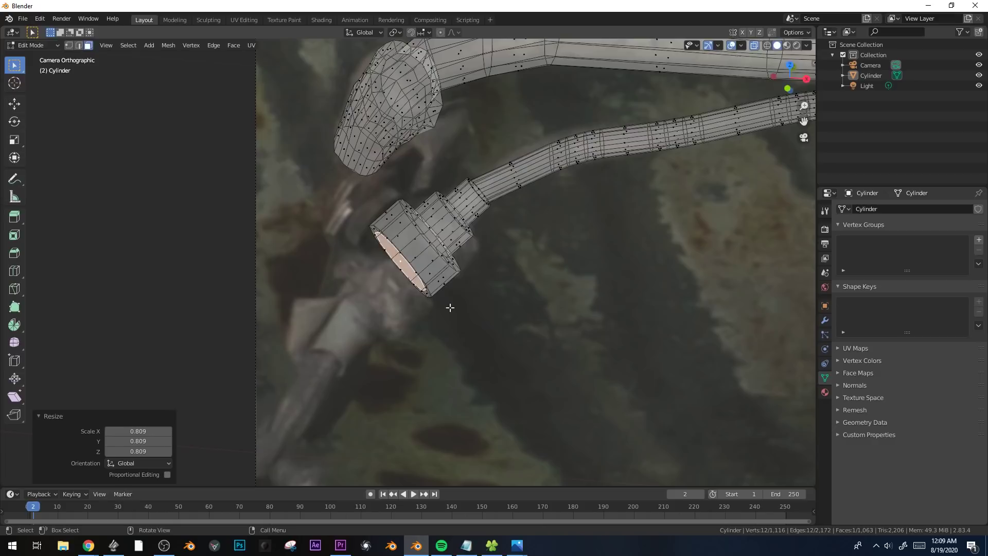
key(e)
click(446, 318)
key(s)
click(448, 333)
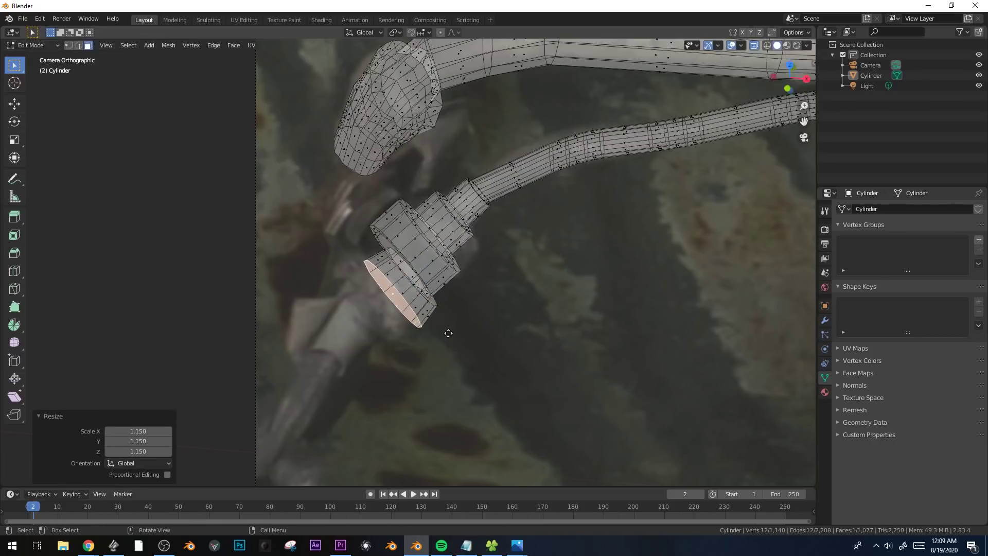
Extrude the widened end into a tapered body, reposition its face, and narrow an in-place extrusion for the next neck.
key(e)
click(433, 341)
key(s)
click(420, 339)
key(g)
click(416, 340)
right_click(441, 349)
key(s)
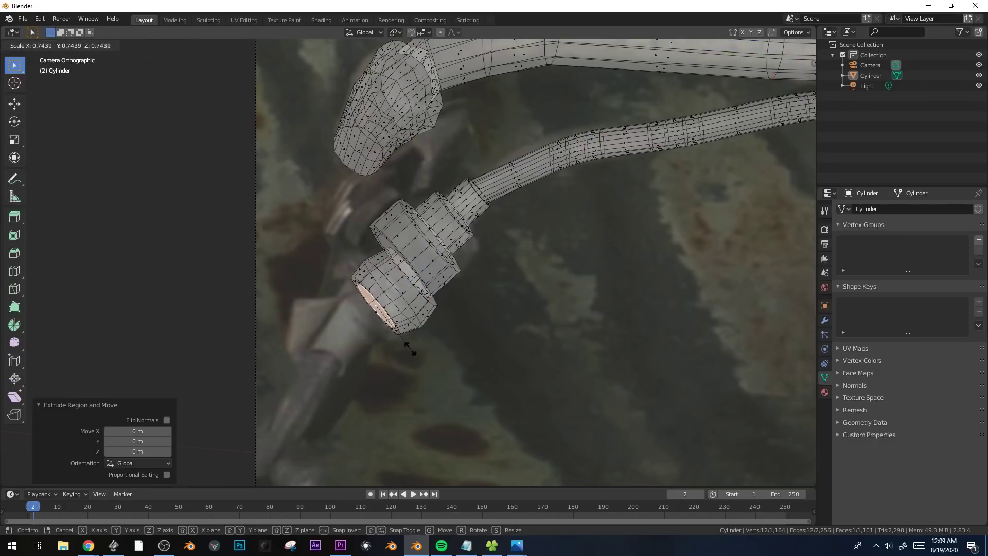
click(406, 351)
Extrude the narrow neck twice and widen its end face by 1.126.
key(e)
click(399, 355)
key(e)
click(395, 364)
key(s)
click(401, 371)
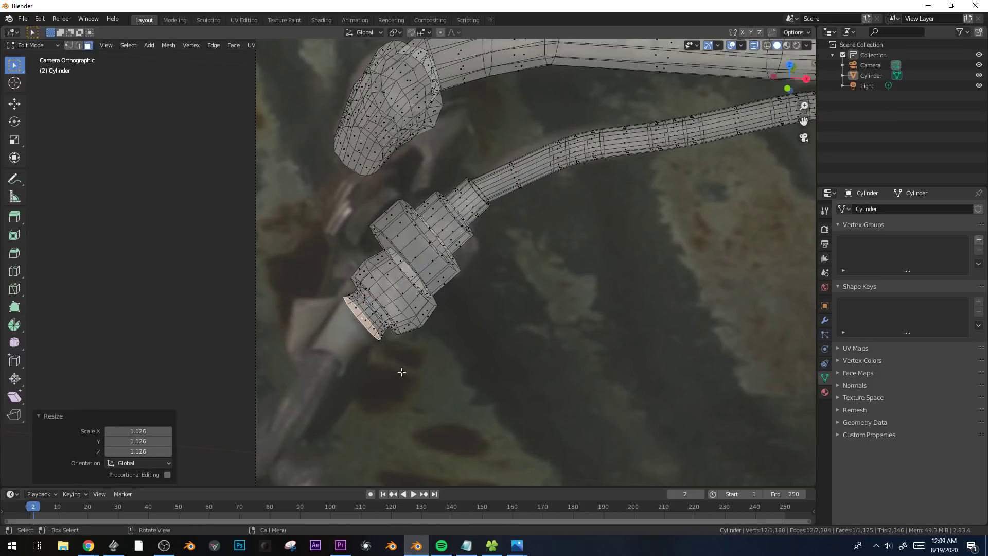
Extrude two more sections down the photographed joint and scale down the last face to taper it.
shift+middle_drag(441, 369, 527, 309)
key(e)
click(515, 325)
key(e)
click(501, 343)
key(s)
click(458, 336)
Rotate the tapered end face by -13.8° and move it into line with the lower-left pipe in the photo.
key(r)
key(r)
click(458, 335)
key(r)
click(473, 324)
key(g)
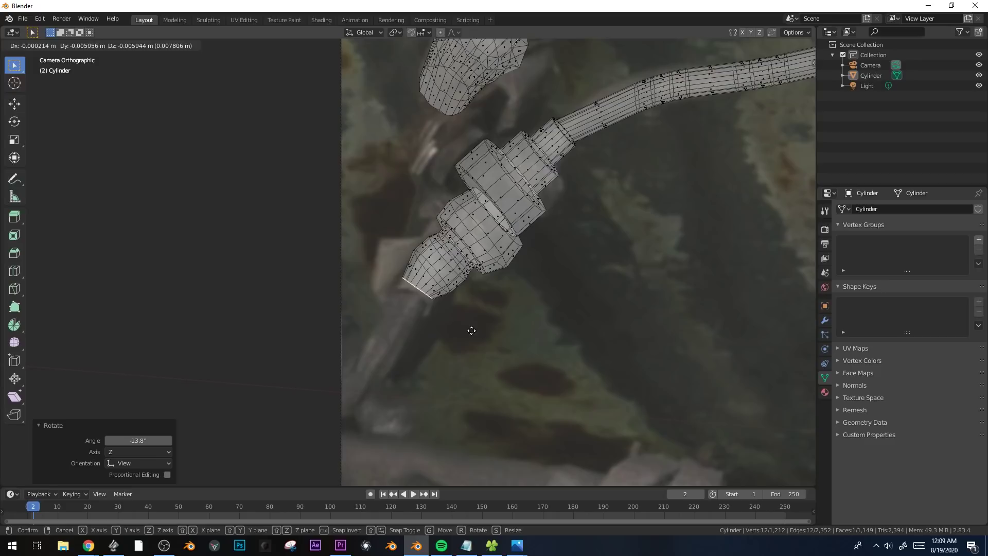
click(467, 338)
scroll(534, 272, down, 4)
scroll(455, 279, up, 2)
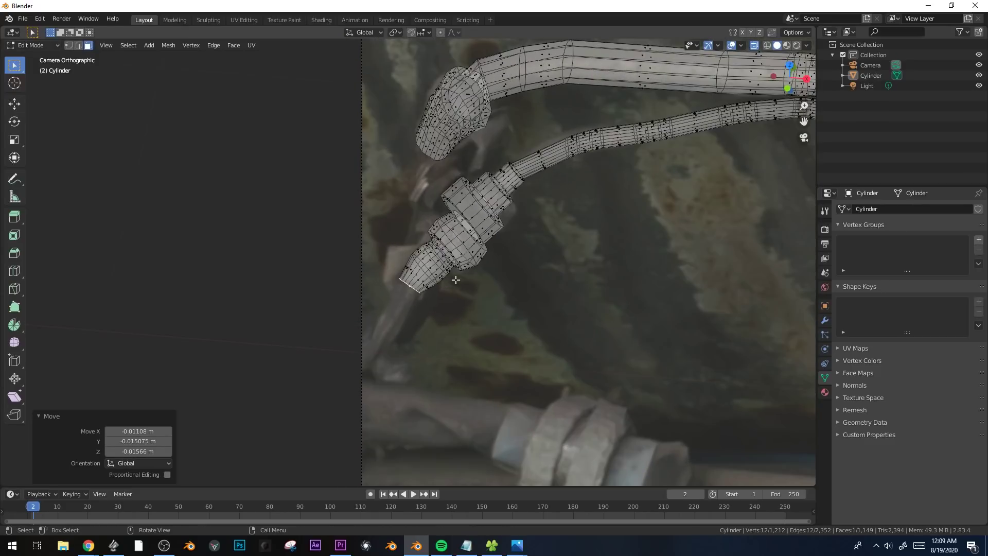
Extrude the joint's lower end twice along the photographed pipe and bevel the end face by 0.0933 m with 3 segments.
key(e)
click(510, 305)
key(g)
click(485, 336)
key(e)
click(470, 366)
key(g)
click(469, 371)
key(ctrl+b)
click(489, 368)
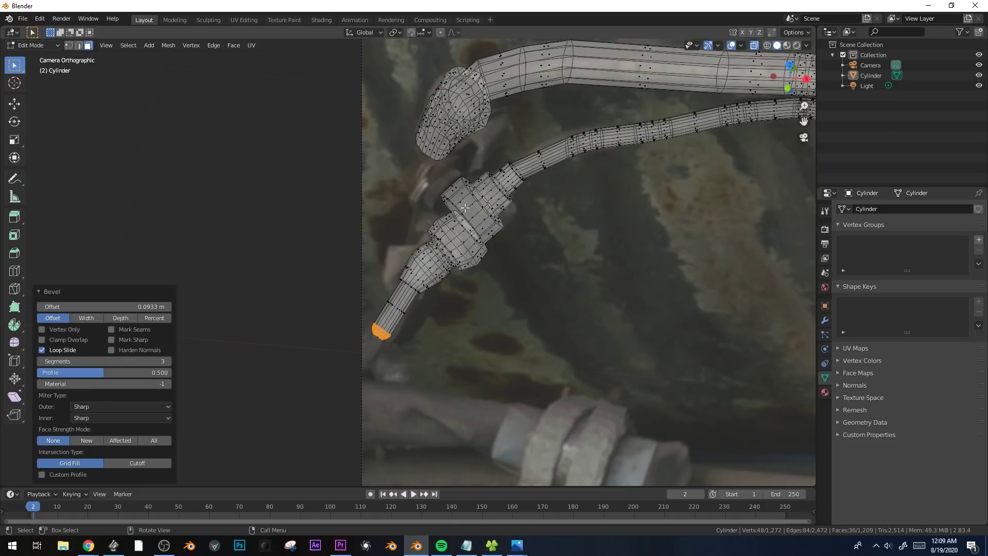
click(452, 228)
shift+middle_drag(458, 198, 479, 247)
scroll(474, 234, up, 1)
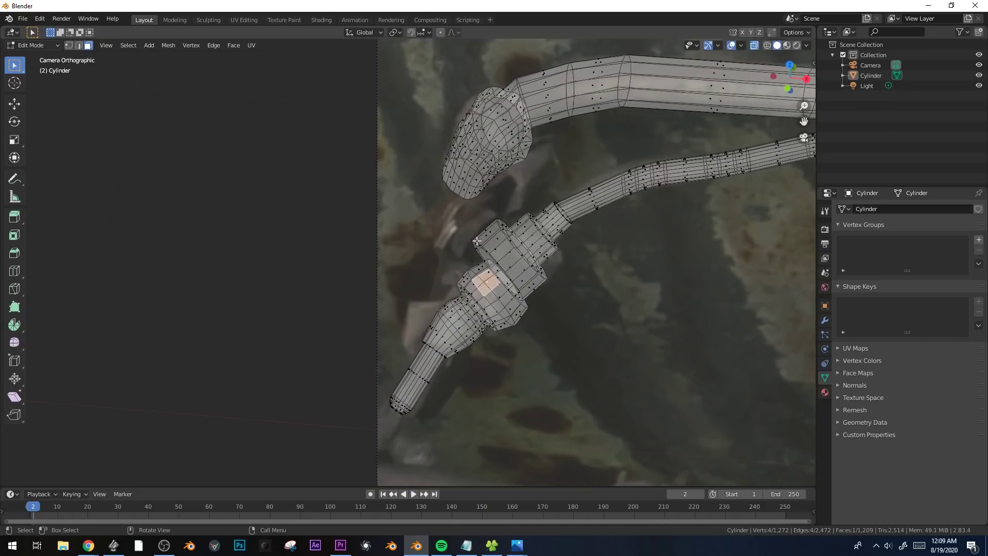
alt+click(490, 231)
key(shift+d)
key(Return)
key(r)
key(r)
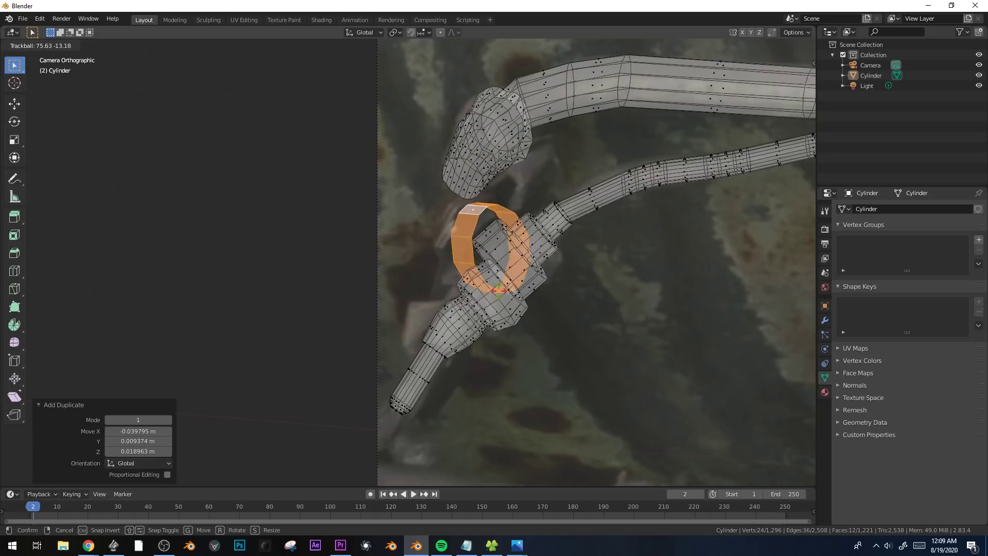
right_click(469, 296)
key(x)
click(467, 294)
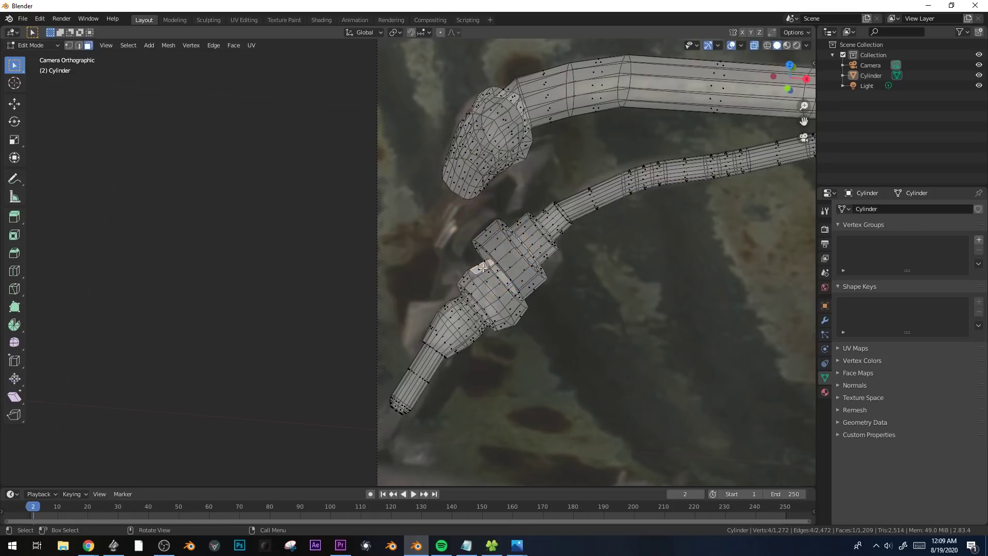
Add a cylinder at the joint, scale it down, and trackball-rotate it by 77.9° and 31.5°.
key(shift+a)
click(493, 335)
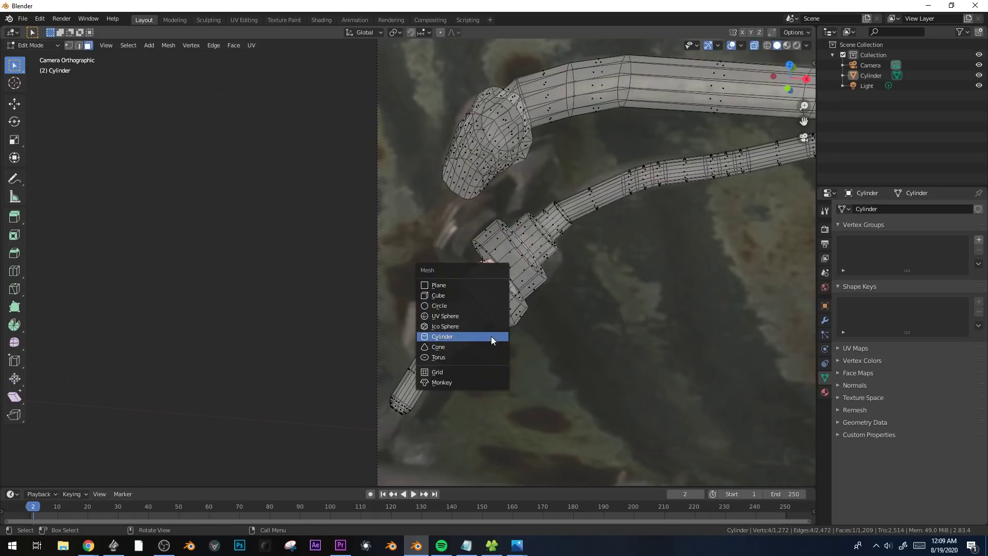
click(492, 337)
key(s)
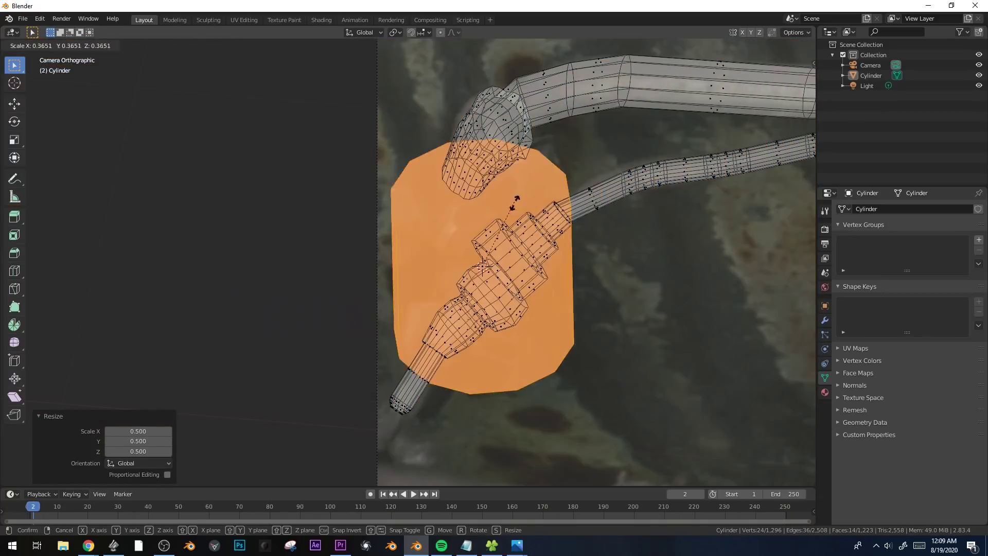
key(r)
key(r)
click(487, 265)
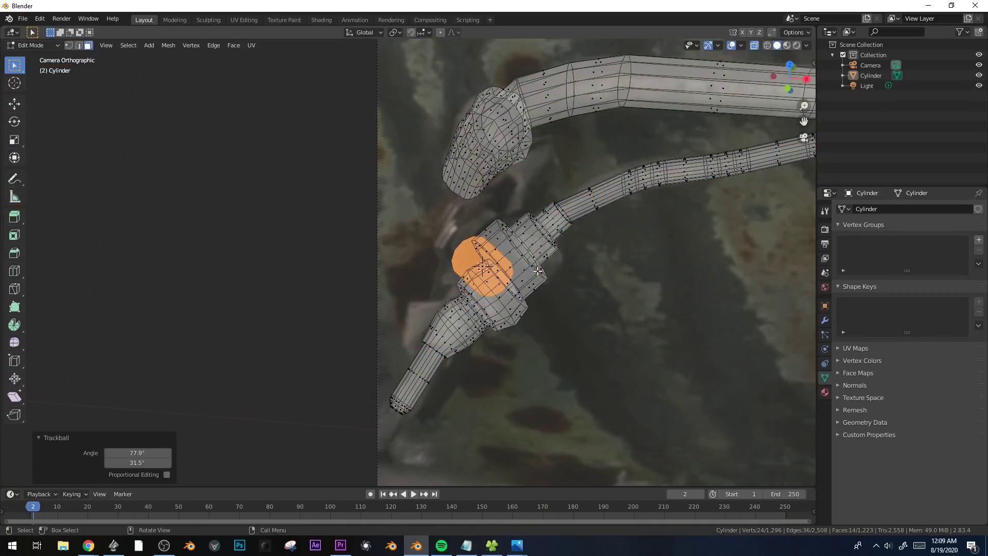
Turn off X-ray and move the new cylinder 0.053093 m along Z, then along Y beside the joint.
middle_drag(487, 265, 619, 241)
shift+middle_drag(360, 360, 534, 210)
scroll(424, 257, up, 6)
shift+middle_drag(247, 201, 516, 245)
scroll(516, 245, down, 4)
key(alt+z)
middle_drag(531, 281, 509, 280)
key(g)
key(z)
click(505, 261)
key(g)
key(y)
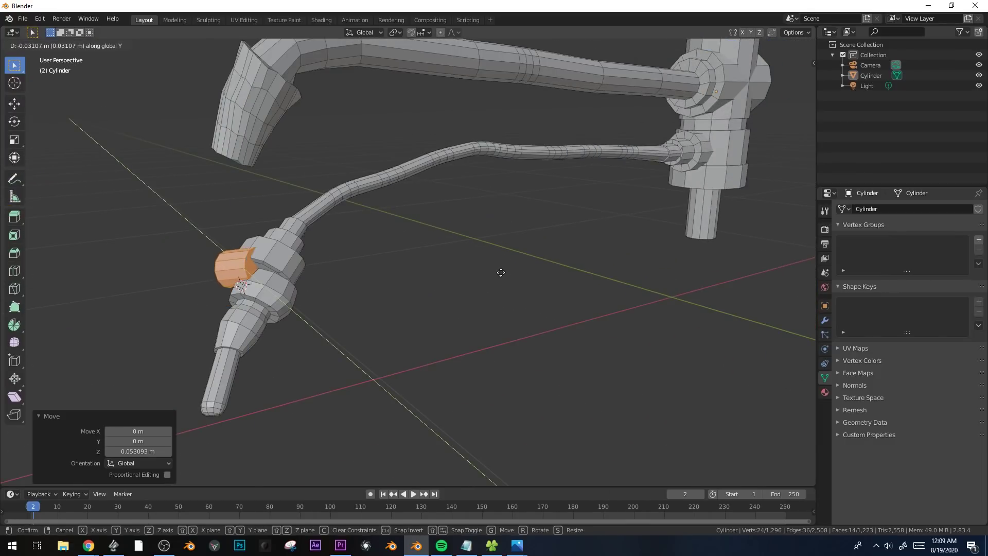
key(y)
click(484, 287)
In camera view, move the cylinder onto the joint and trackball-rotate it towards the fitting's angle in the photo.
key(KP_0)
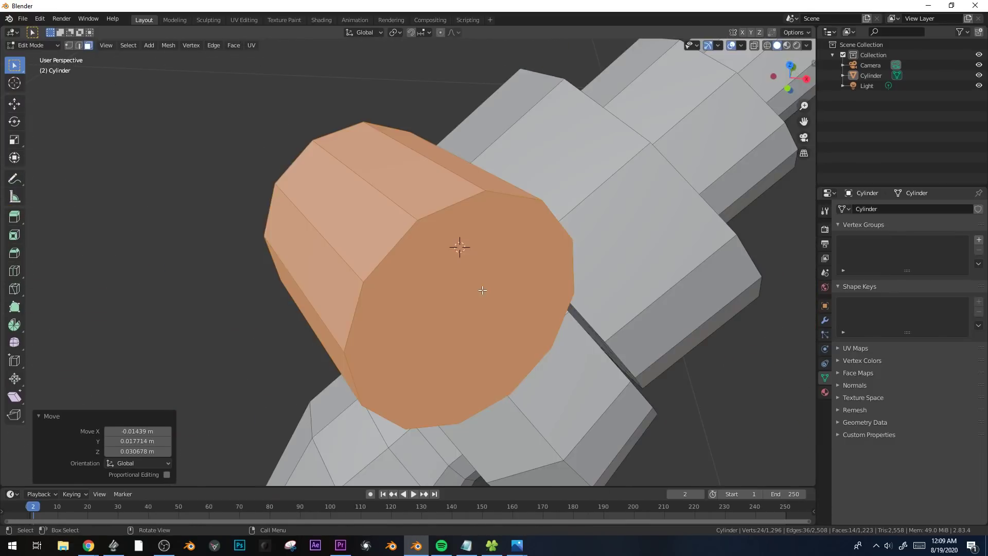
shift+middle_drag(447, 297, 467, 306)
key(g)
right_click(293, 324)
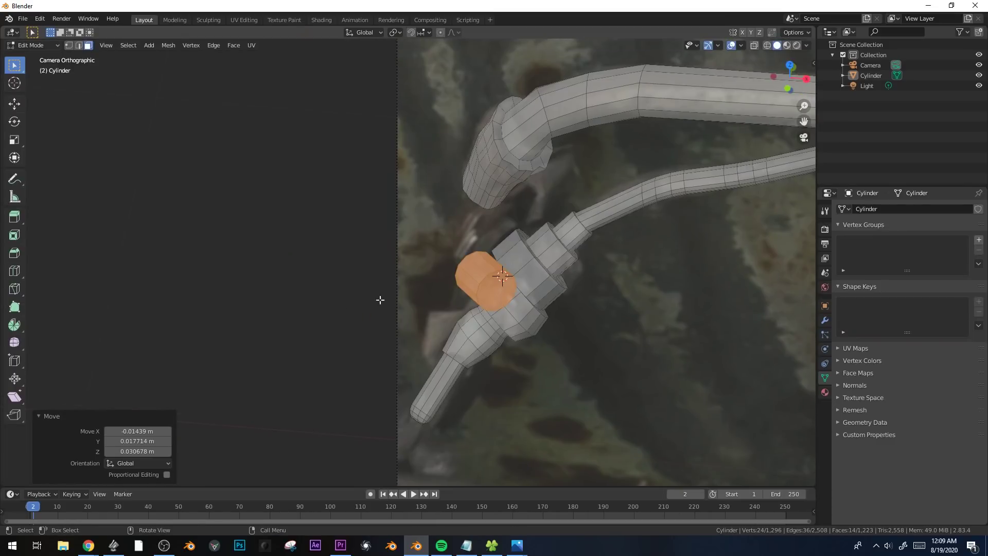
key(g)
click(417, 276)
key(r)
key(r)
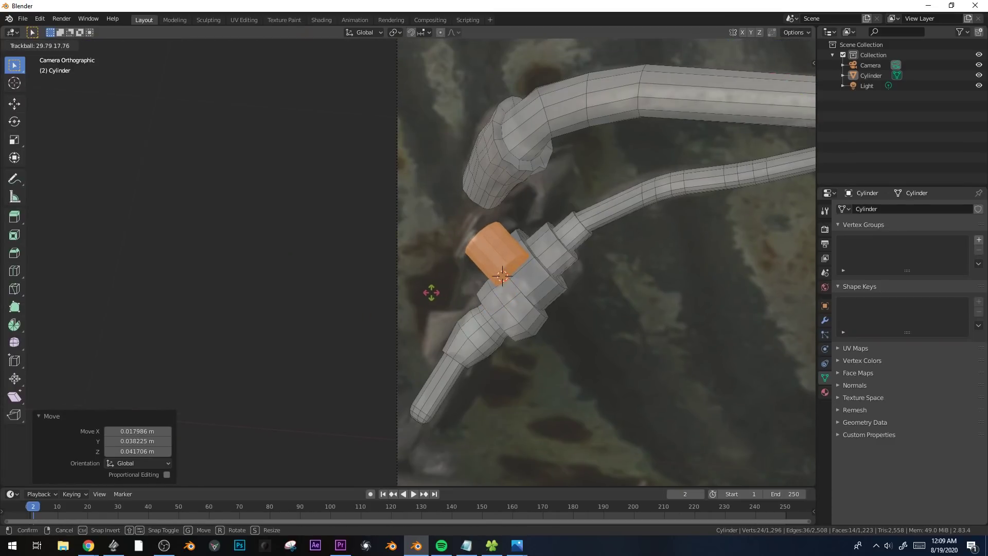
click(435, 294)
Scale up the cylinder and move it clear of the joint by -0.13979, -0.027698, -0.005171 m.
scroll(473, 300, up, 2)
key(s)
click(625, 280)
key(g)
click(509, 291)
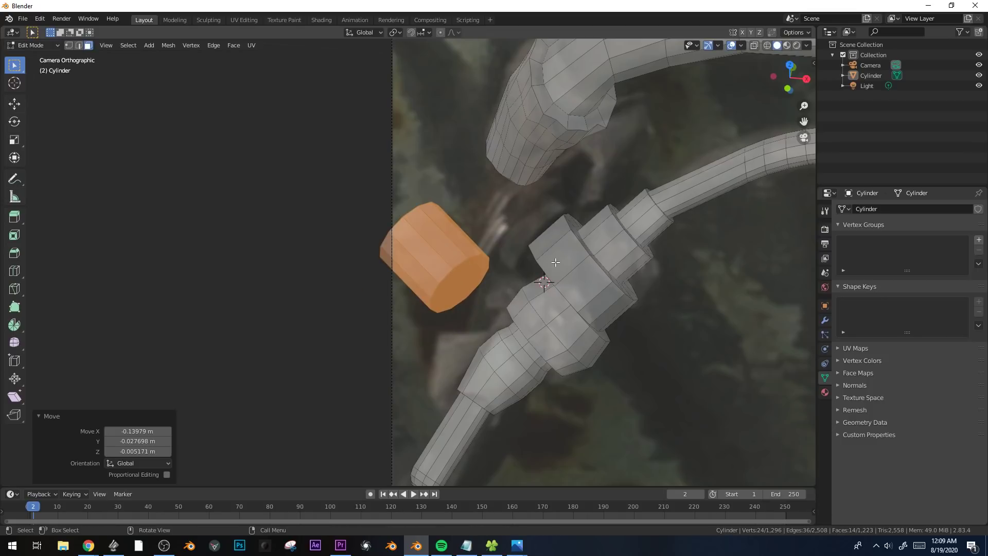
Hide the linked geometry of the thin pipe and its lower joint section to uncover the photo.
click(556, 263)
key(ctrl+l)
key(h)
click(558, 298)
key(ctrl+l)
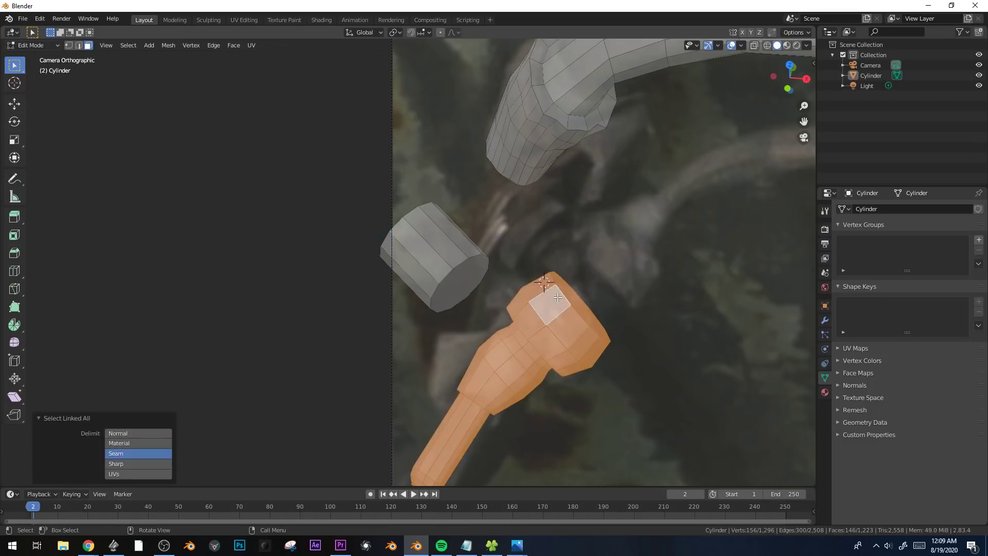
key(h)
Shrink the whole cylinder, move it over the photographed side fitting, and trackball-rotate it to follow the fitting's direction.
click(427, 222)
key(ctrl+l)
key(s)
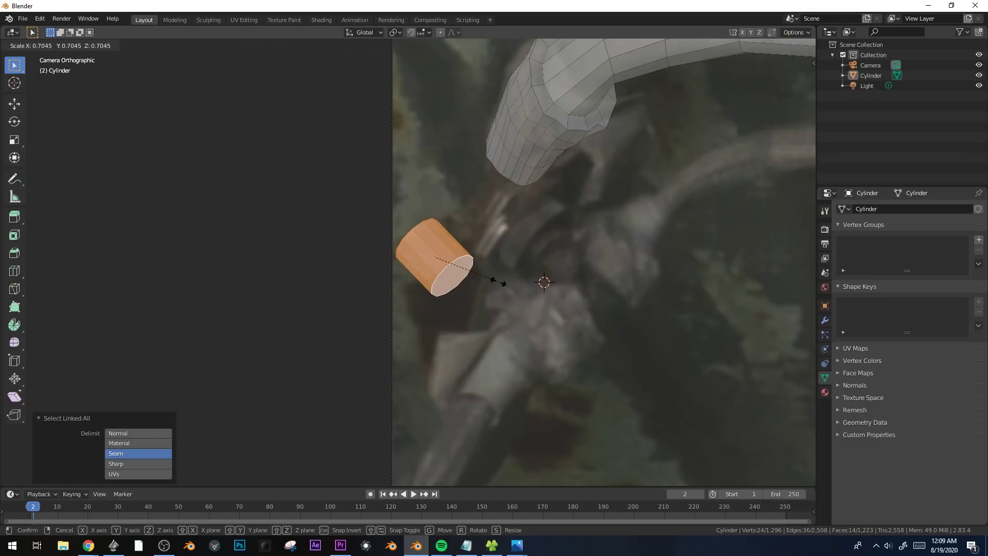
click(498, 281)
key(g)
click(598, 260)
key(r)
key(r)
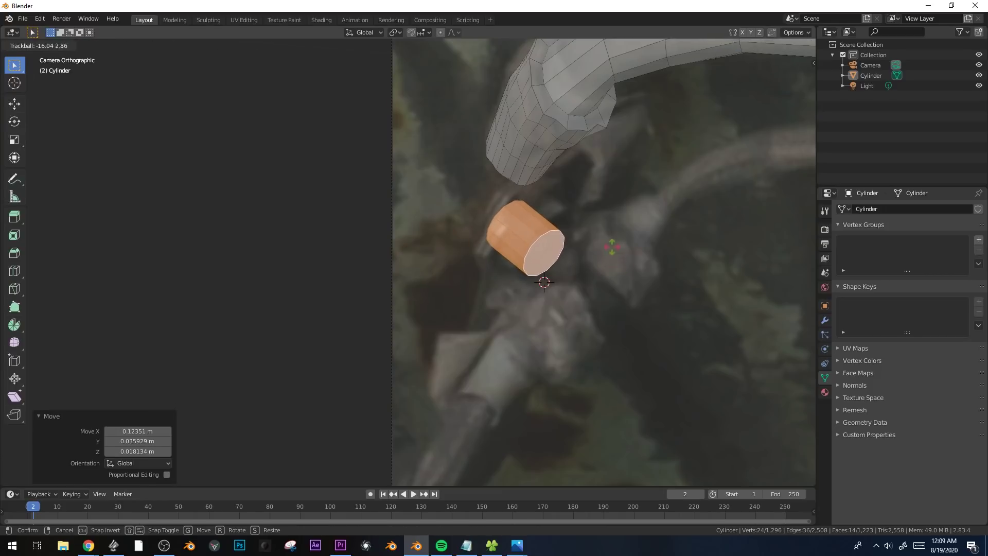
click(613, 246)
Fine-tune the cylinder's position, rotation and scale until it lines up with the side fitting in the photo.
key(g)
click(677, 260)
key(r)
key(r)
click(683, 272)
key(s)
click(691, 272)
key(g)
click(697, 282)
key(r)
click(696, 289)
key(s)
click(699, 290)
Try moving the cylinder's front face along local X, then shift it slightly along local Y.
click(588, 294)
key(g)
key(x)
key(x)
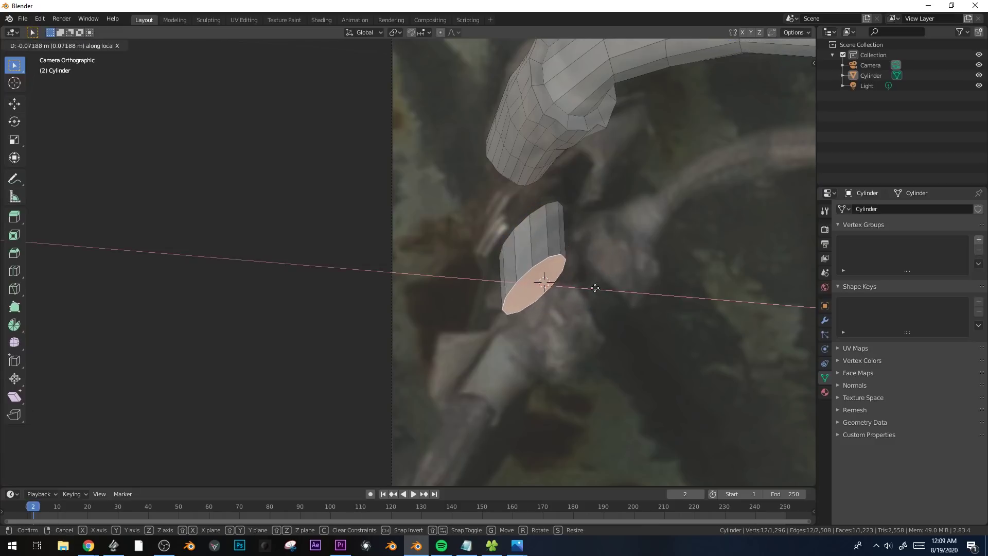
key(y)
key(y)
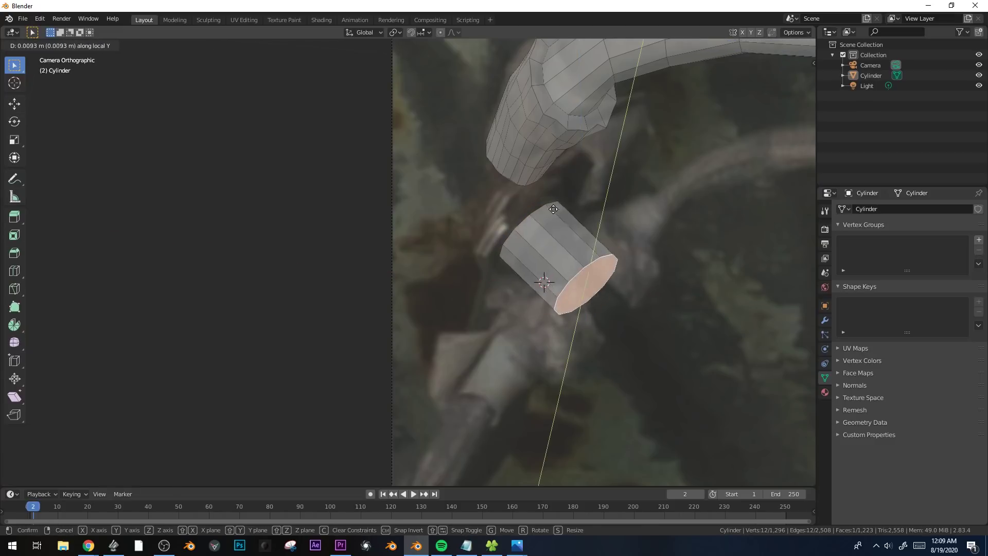
click(589, 250)
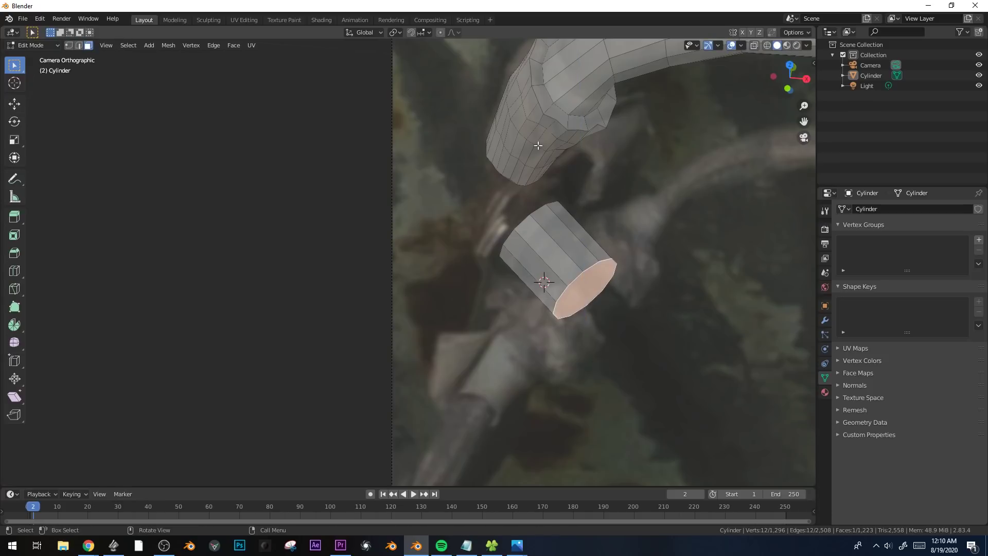
Switch the transform orientation to Normal and move the front face -0.092903 m along Z to shorten the cylinder.
click(369, 34)
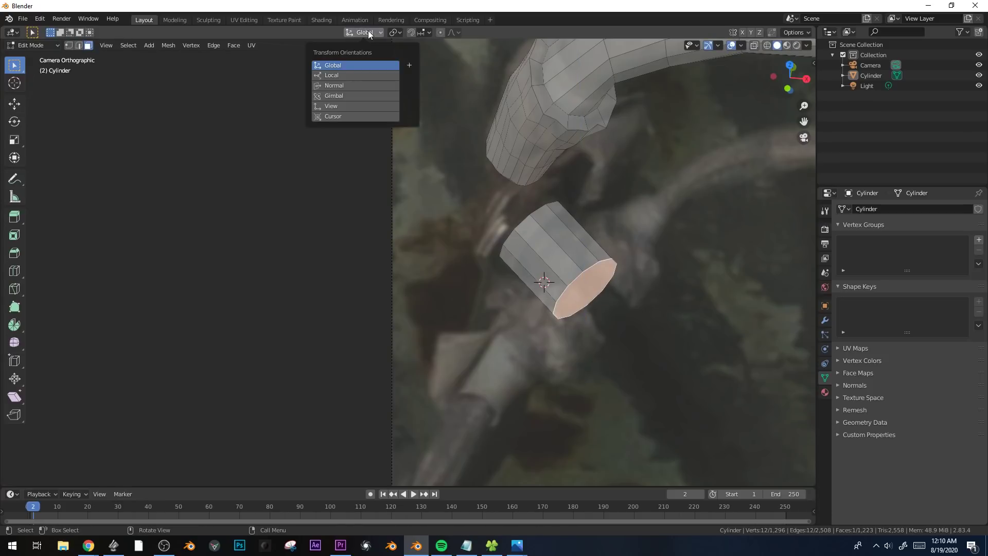
click(340, 87)
key(g)
key(z)
key(z)
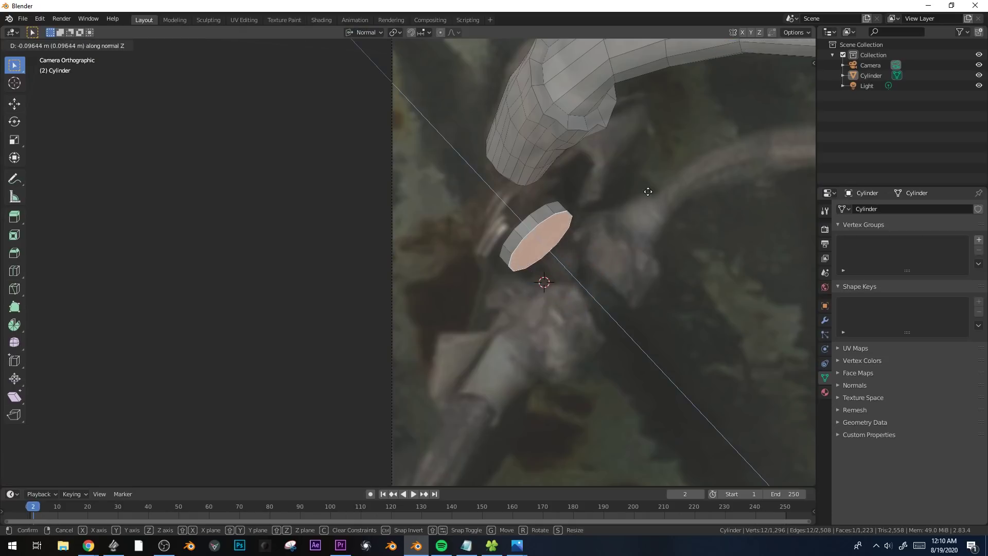
click(647, 195)
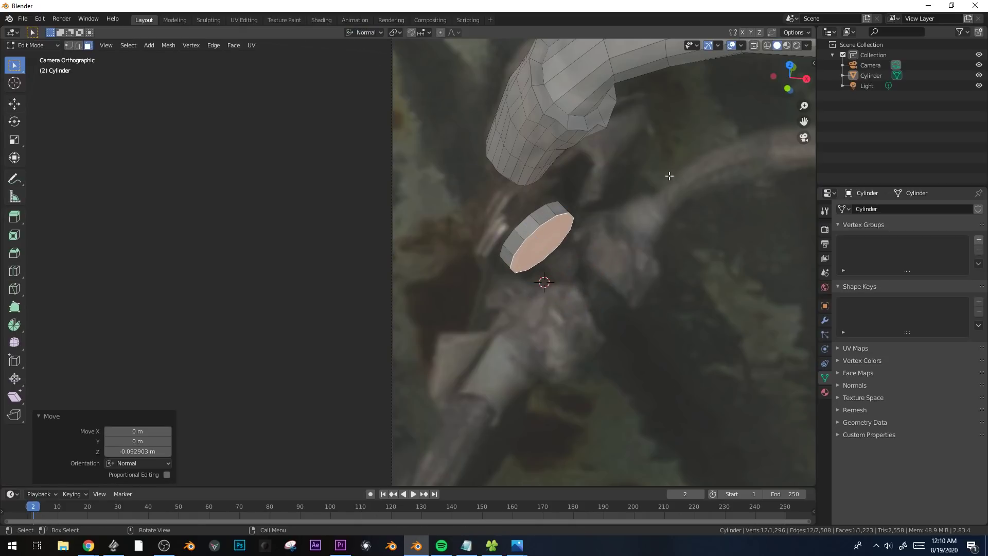
Inset and extrude the front face twice to form stepped rings, then scale the end face by 0.612.
key(i)
click(656, 181)
key(e)
click(663, 191)
key(i)
click(655, 194)
key(e)
click(661, 206)
key(s)
click(621, 234)
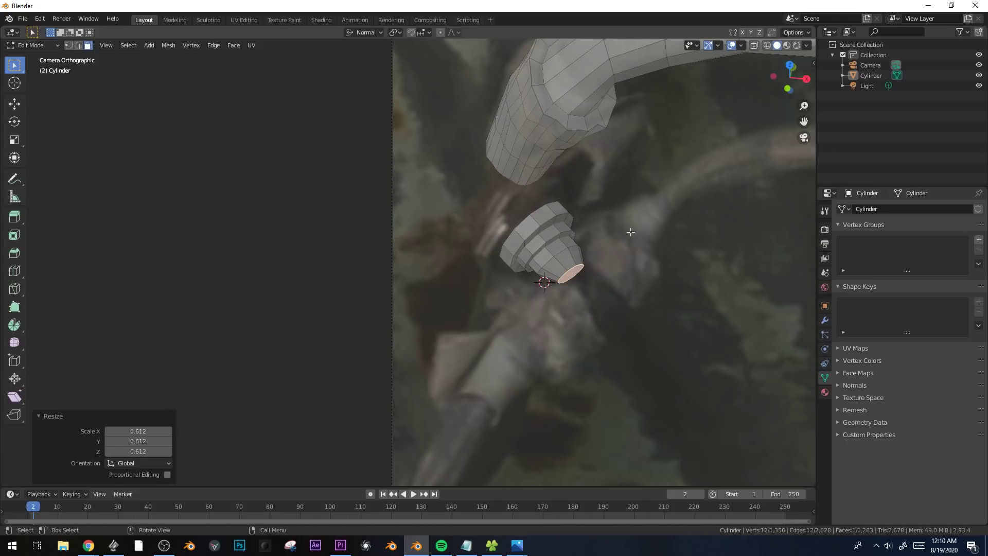
Extrude the fitting's back face in place, scale it by 1.316, and extrude it another 0.028142 m.
key(alt+z)
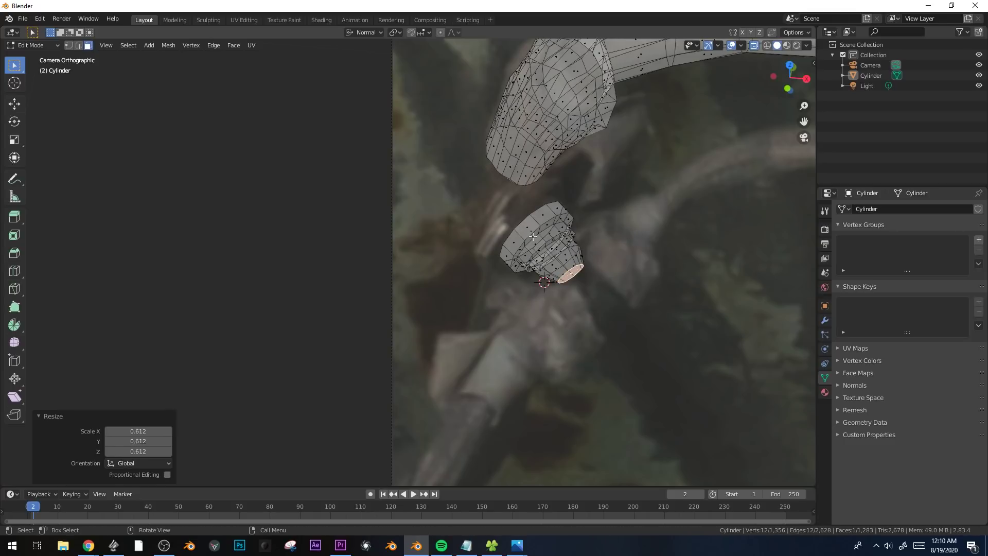
click(533, 236)
click(534, 234)
key(alt+z)
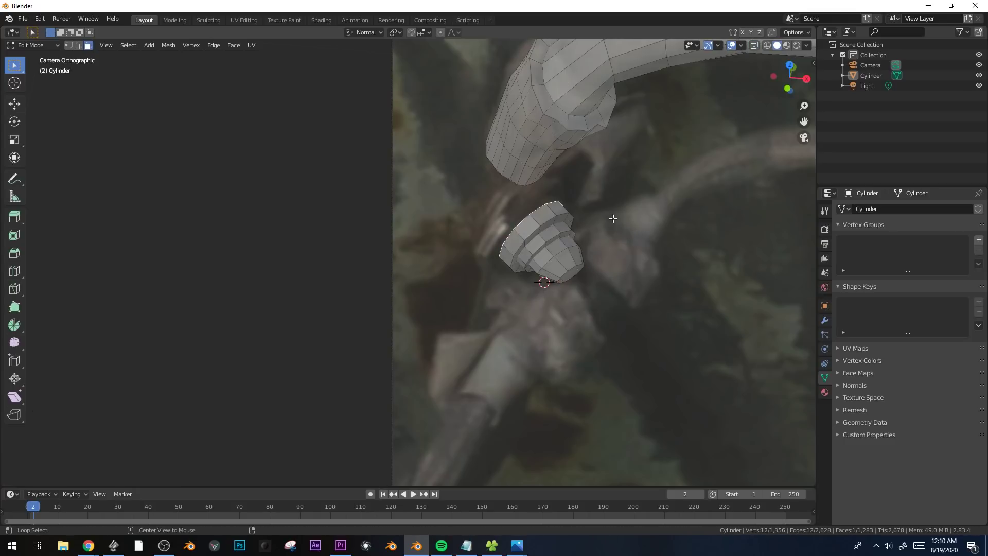
key(e)
right_click(631, 198)
key(s)
click(673, 186)
key(e)
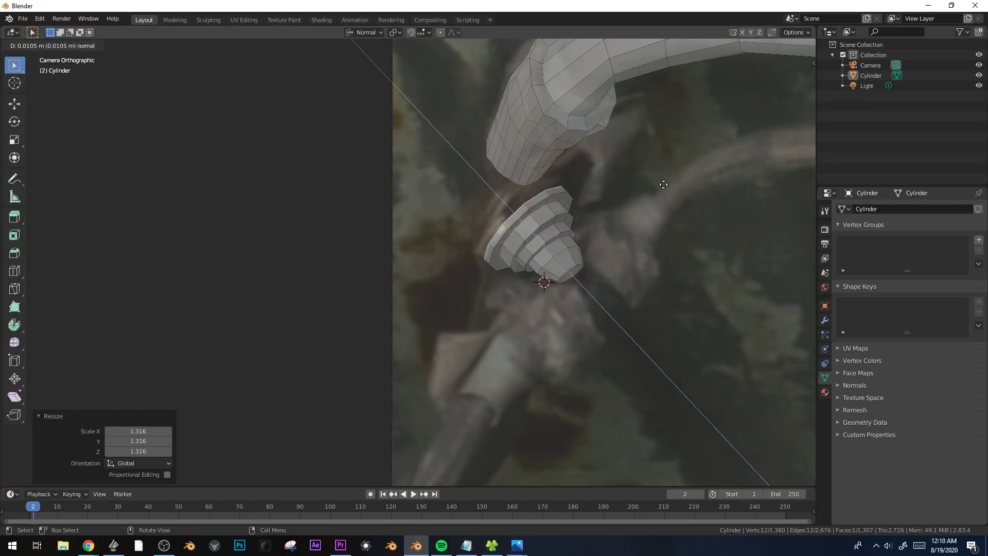
right_click(654, 182)
Select the fitting's wide back face and snap the 3D cursor to its centre.
middle_drag(651, 183, 578, 223)
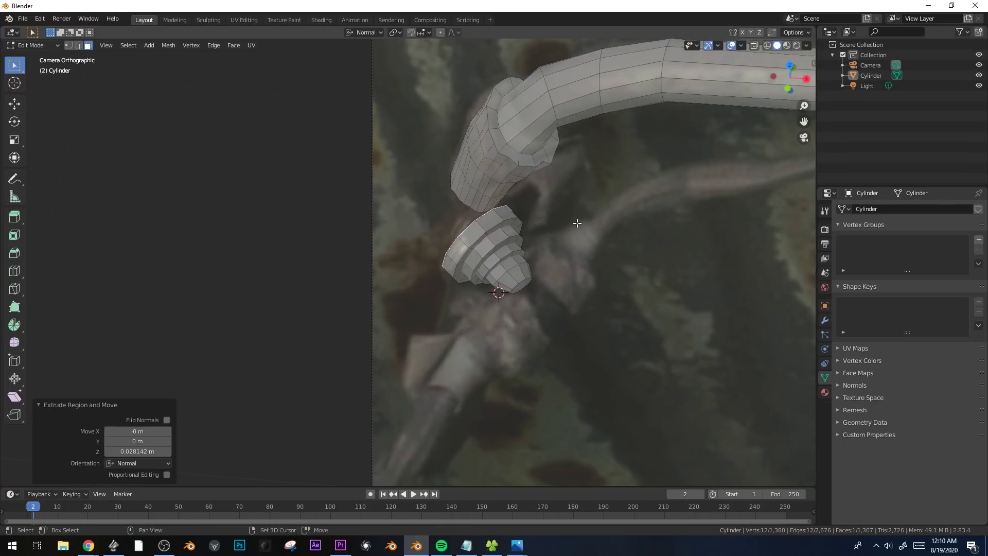
key(ctrl+l)
middle_drag(472, 234, 551, 227)
middle_drag(463, 284, 498, 216)
scroll(499, 216, up, 3)
click(564, 167)
key(shift+s)
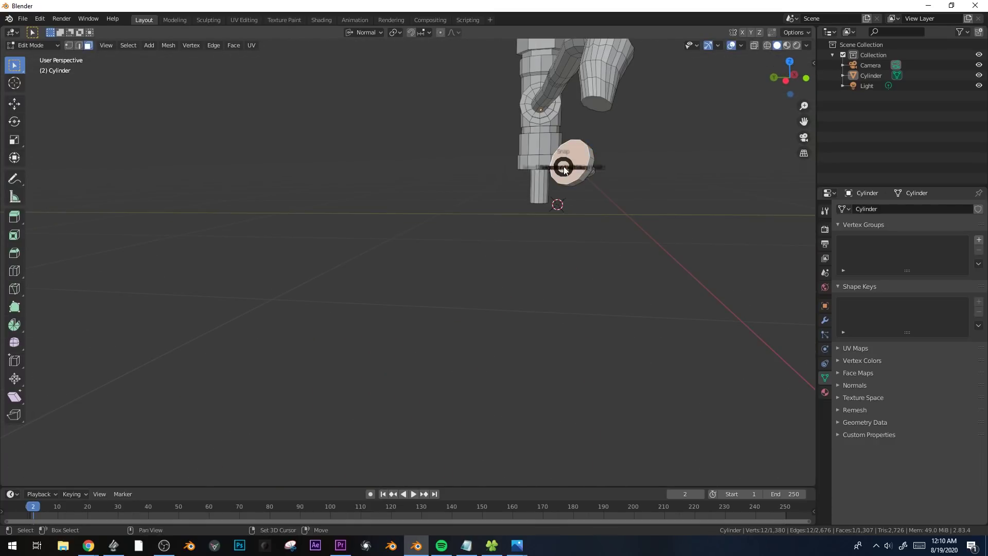
click(561, 224)
key(shift+a)
click(563, 133)
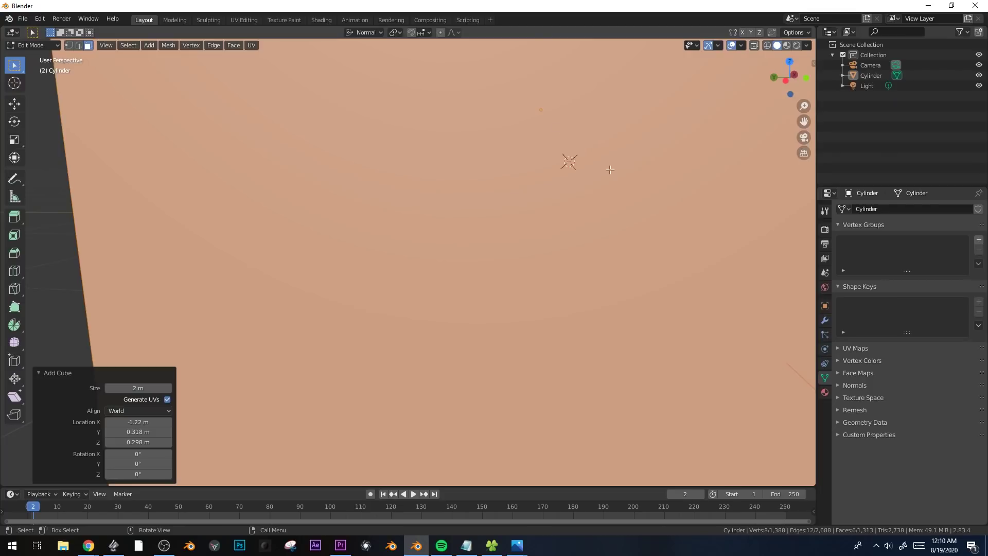
scroll(650, 161, down, 7)
key(s)
click(466, 230)
scroll(462, 232, up, 7)
middle_drag(633, 194, 578, 216)
key(g)
click(465, 218)
middle_drag(458, 226, 489, 218)
shift+middle_drag(342, 255, 491, 210)
shift+click(587, 223)
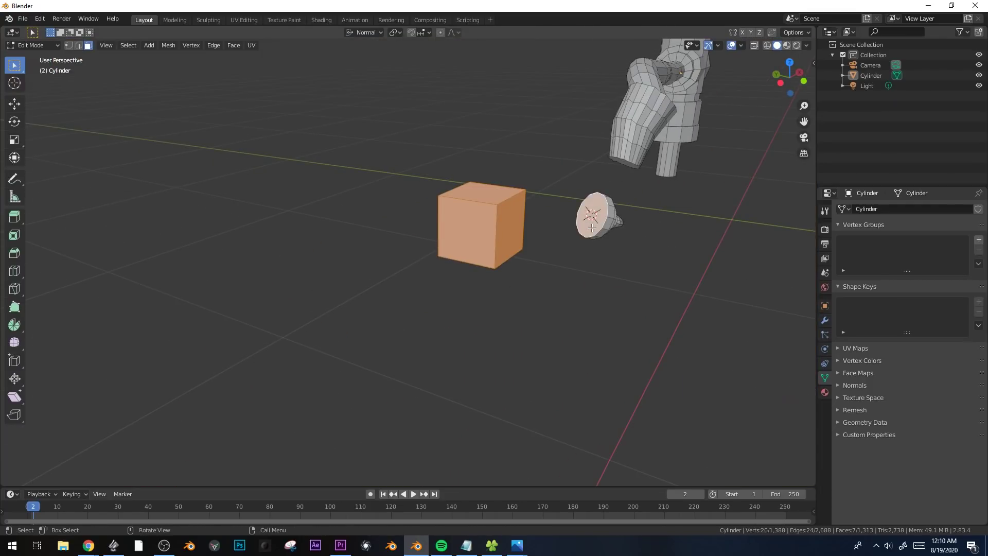
key(ctrl+c)
click(594, 232)
click(496, 226)
key(ctrl+l)
key(x)
click(520, 229)
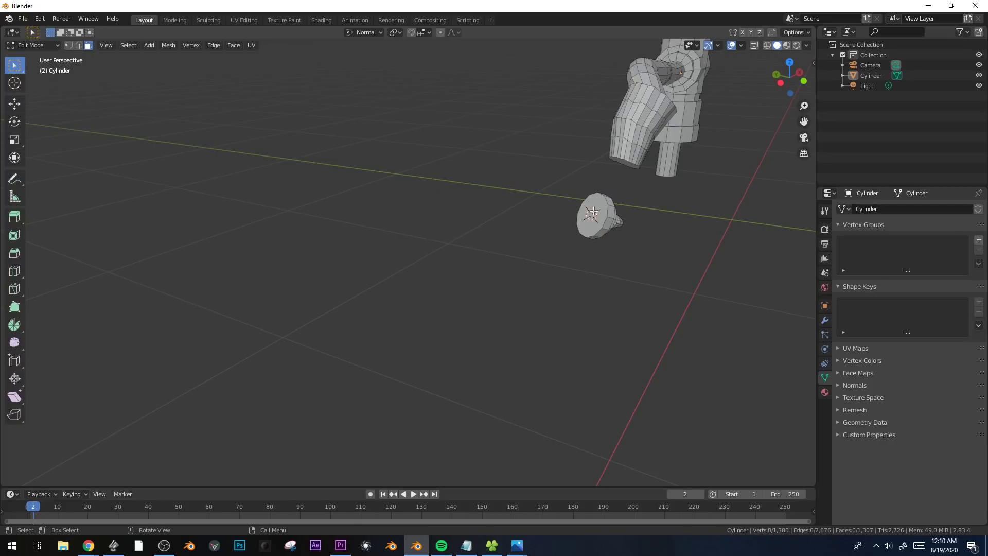
Create a custom transform orientation from the fitting's wide back face and name it THISONE.
middle_drag(600, 219, 580, 213)
middle_drag(408, 249, 505, 256)
click(528, 247)
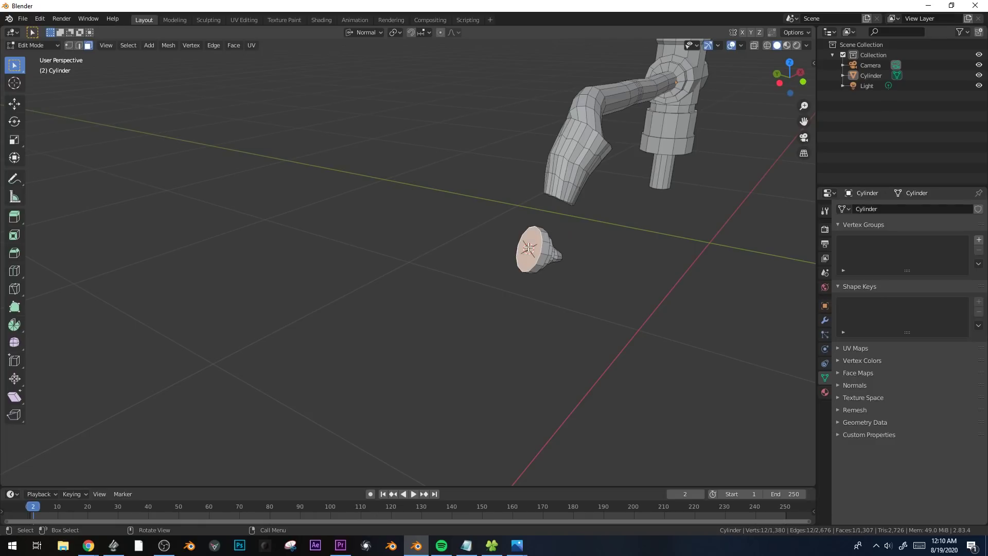
click(367, 33)
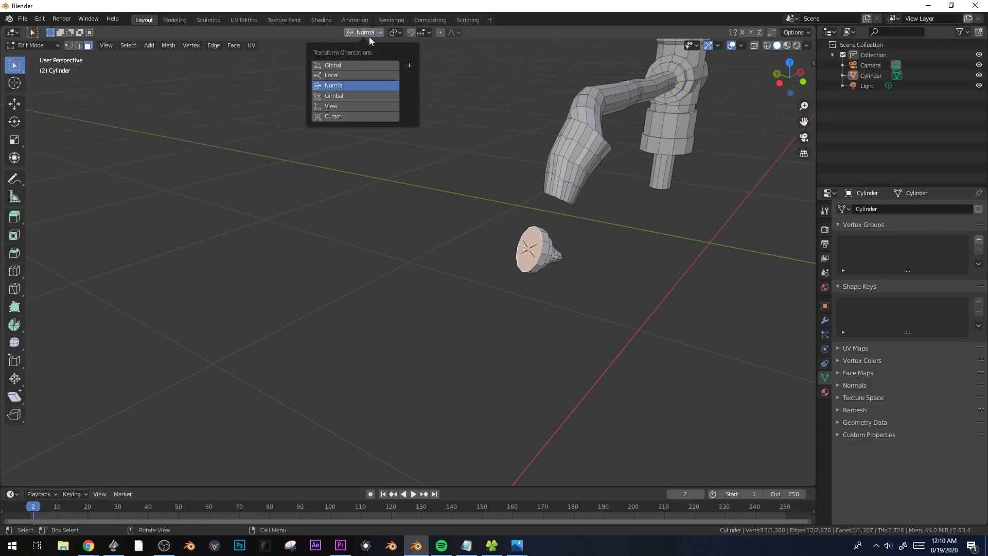
click(410, 65)
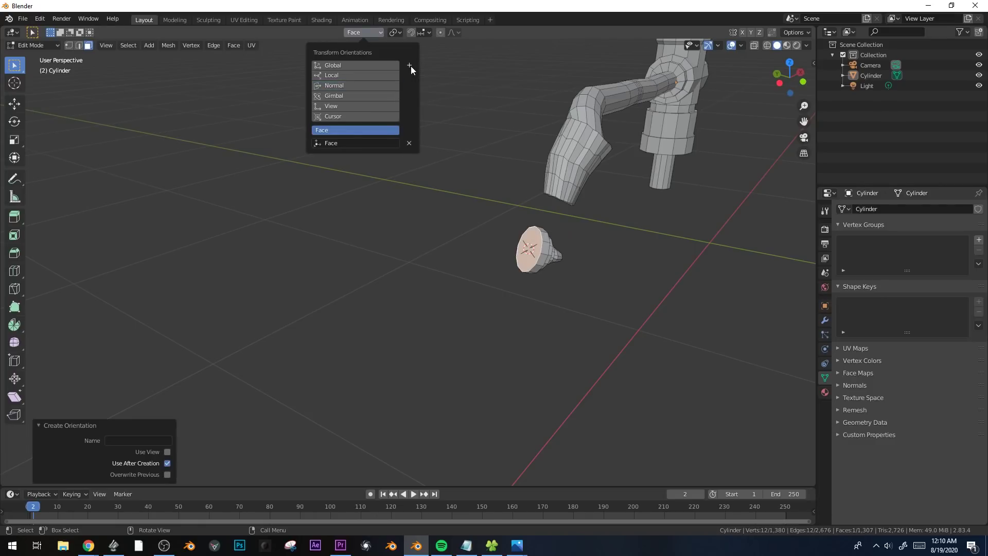
double_click(367, 143)
key(Return)
key(shift+a)
click(567, 235)
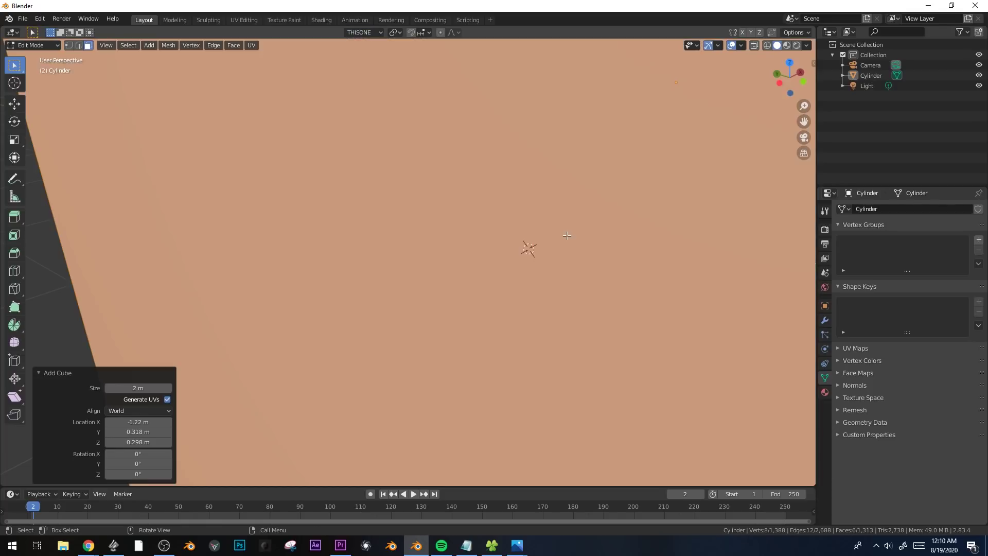
scroll(593, 234, down, 6)
scroll(595, 234, up, 2)
key(KP_0)
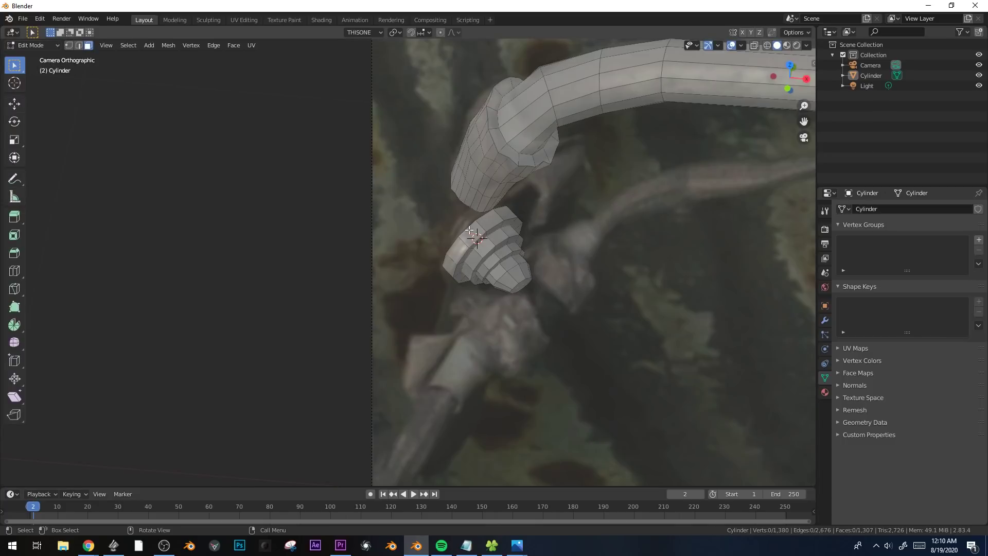
Duplicate the fitting's wide back face in place, enlarge the copy, and extrude it 0.014774 m into a thin disc.
key(shift+d)
right_click(573, 217)
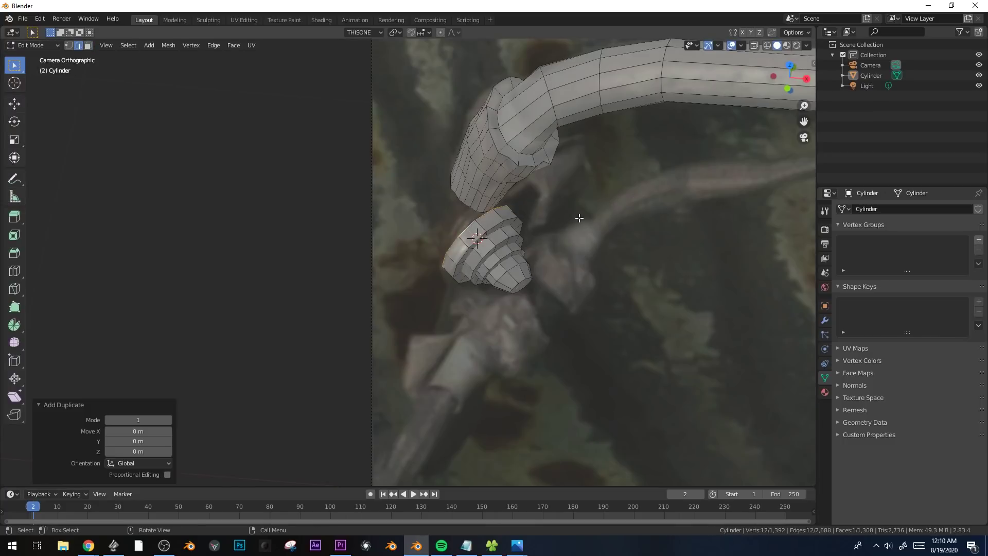
key(s)
click(612, 216)
key(e)
click(536, 208)
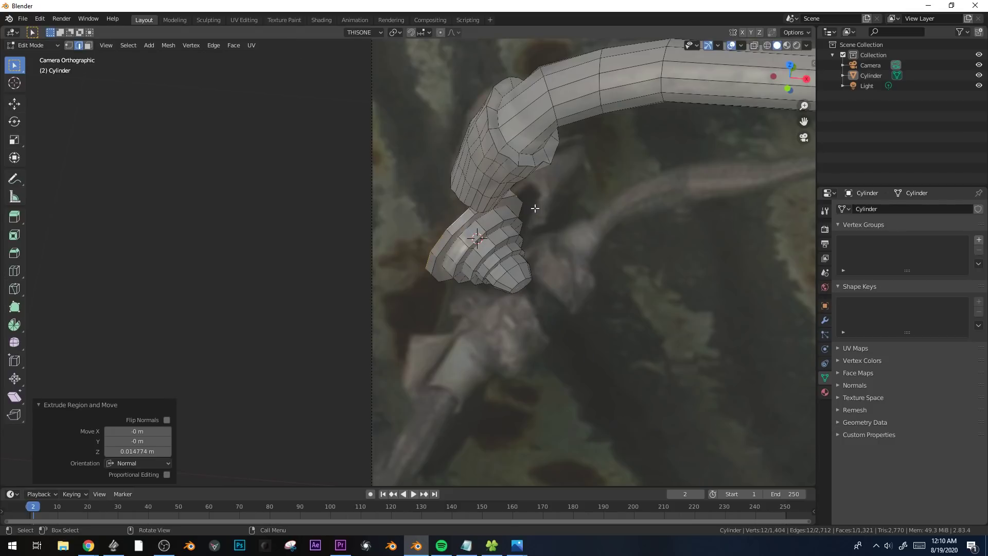
Select the three upper rim faces of the disc behind the fitting and extrude them 0.14398 m towards the pipe joint.
key(3)
click(469, 216)
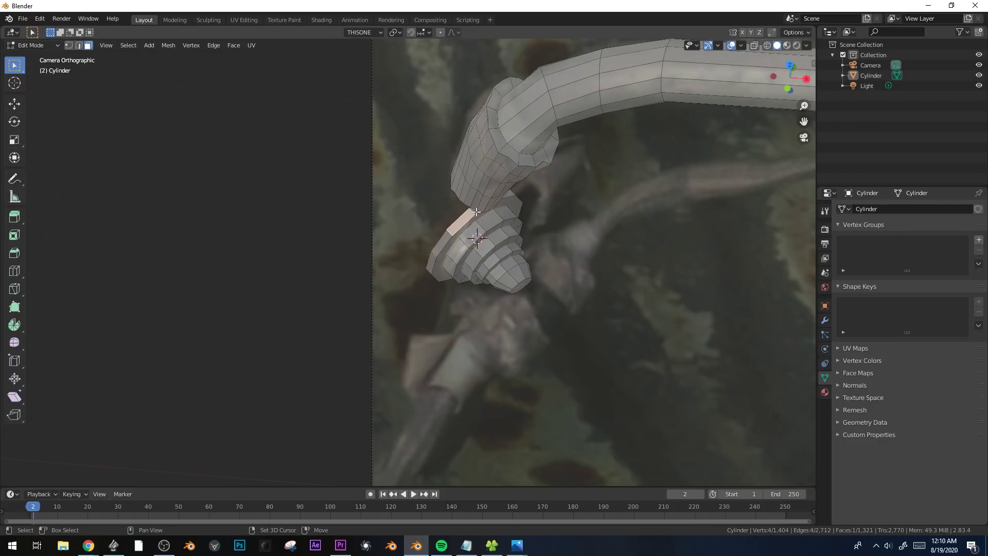
shift+click(509, 197)
middle_drag(509, 197, 466, 240)
key(KP_Decimal)
scroll(486, 195, down, 5)
key(e)
click(471, 170)
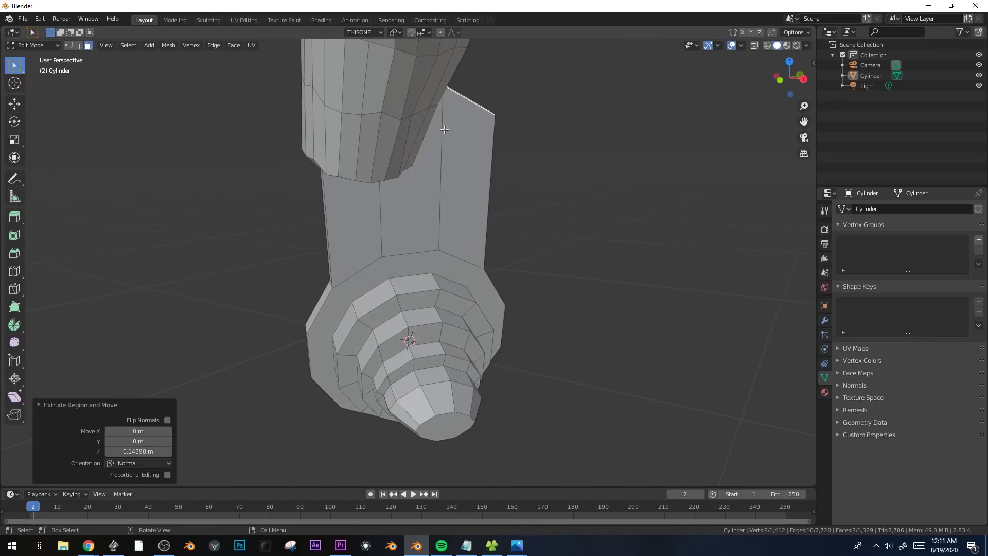
Select the three rim faces on the disc's lower side and extrude them 0.20149 m downward along the photographed bracket.
scroll(479, 242, down, 6)
key(KP_0)
middle_drag(446, 293, 454, 268)
scroll(446, 290, up, 4)
key(alt+z)
scroll(454, 268, down, 3)
click(466, 127)
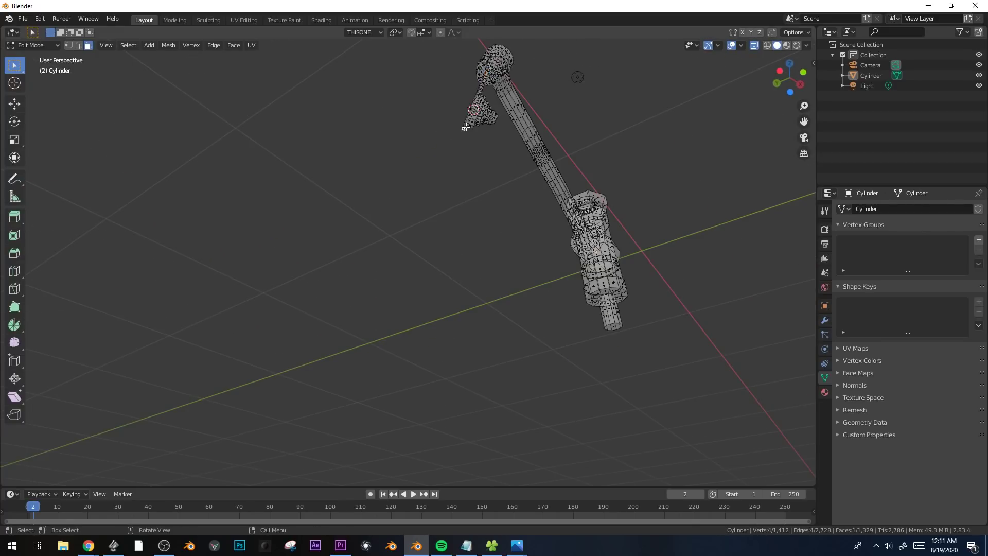
key(KP_Decimal)
key(alt+z)
scroll(439, 217, down, 4)
shift+click(436, 218)
shift+click(467, 166)
middle_drag(467, 166, 510, 191)
key(KP_0)
key(e)
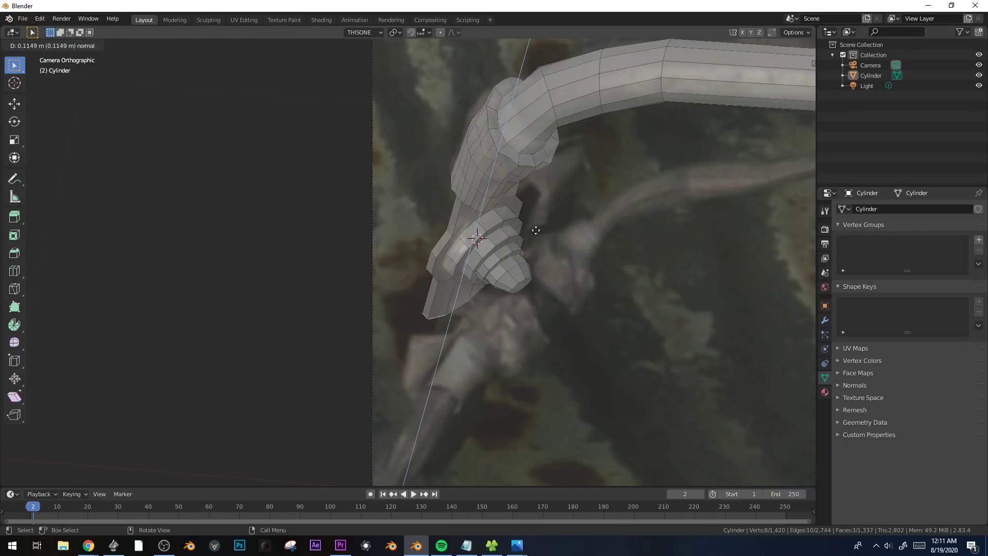
click(540, 253)
Reveal the hidden lower pipe geometry and clear the selection.
scroll(489, 280, down, 5)
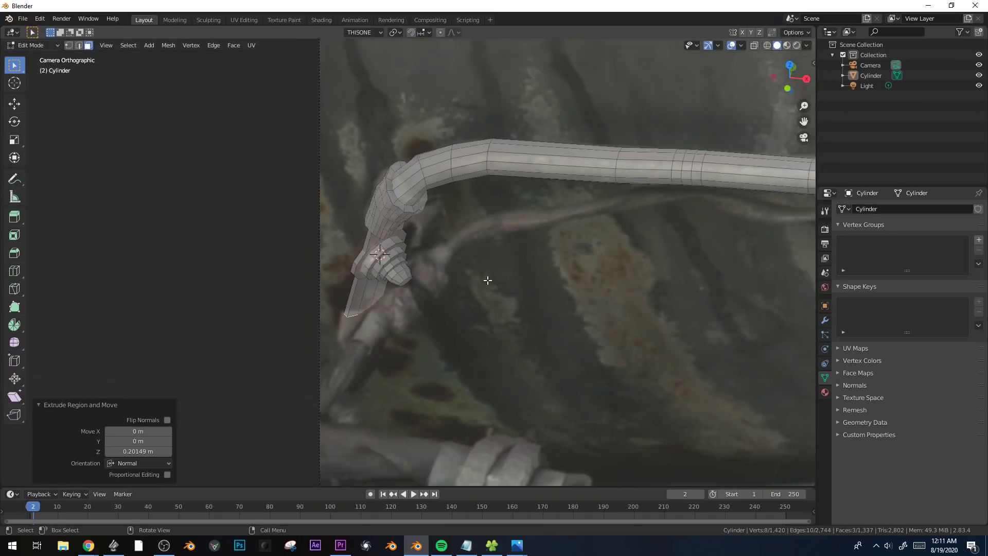
scroll(463, 278, down, 4)
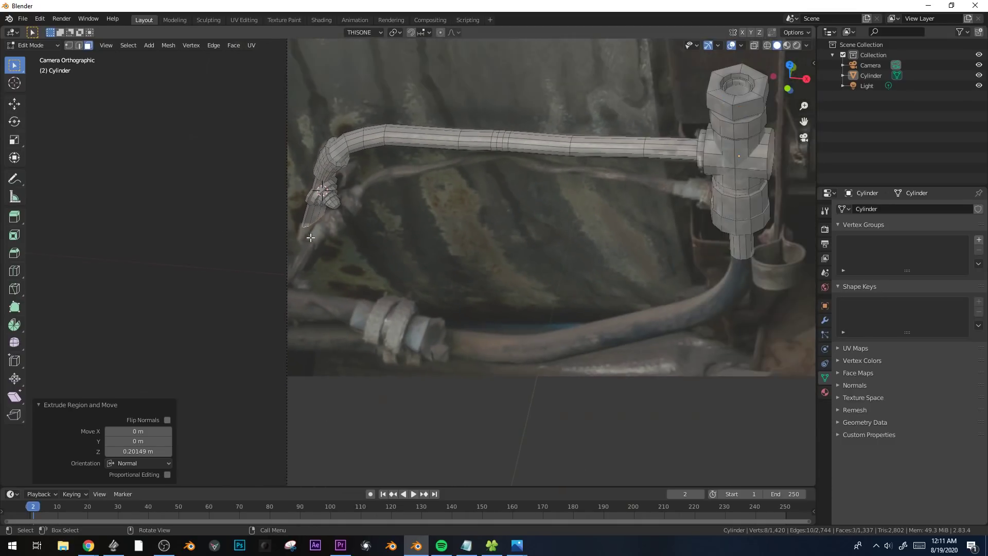
shift+middle_drag(448, 221, 425, 249)
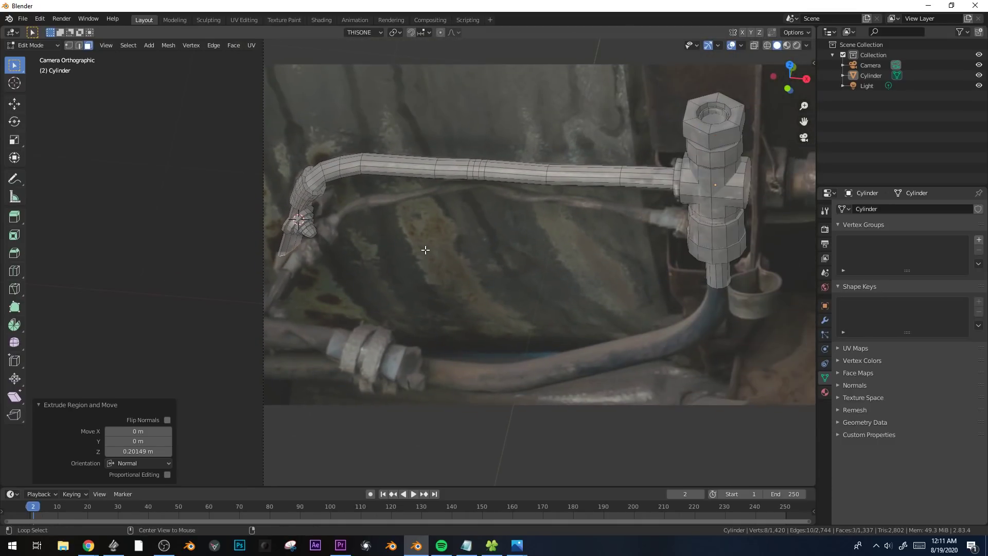
key(alt+h)
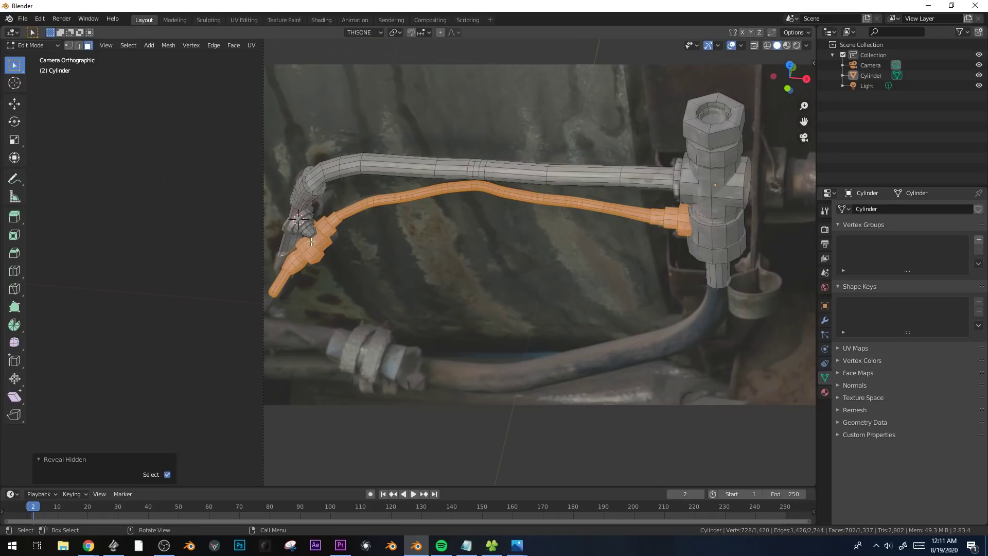
key(alt+a)
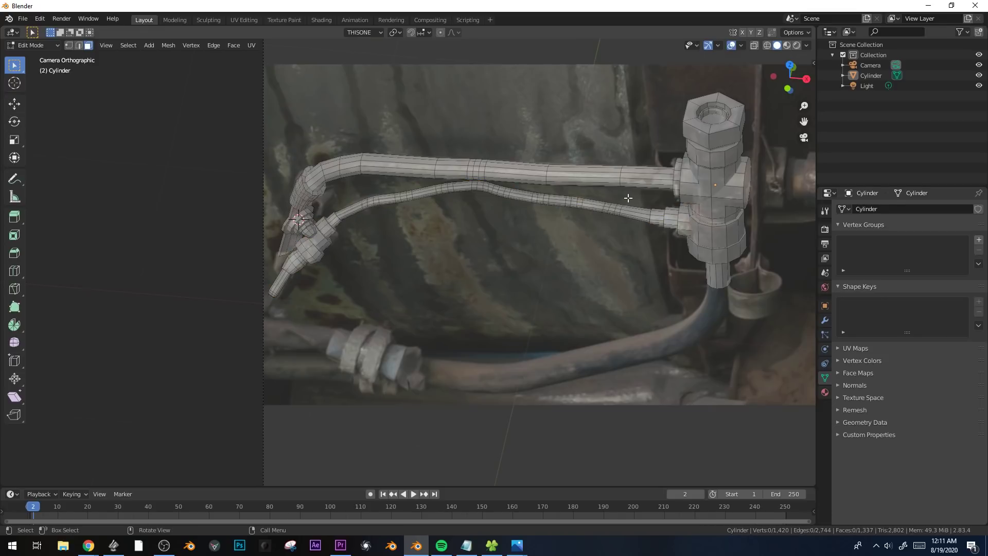
Select the hex nut's side faces at the valve's top and bevel them with a 0.0385 m offset and one segment.
scroll(579, 177, up, 4)
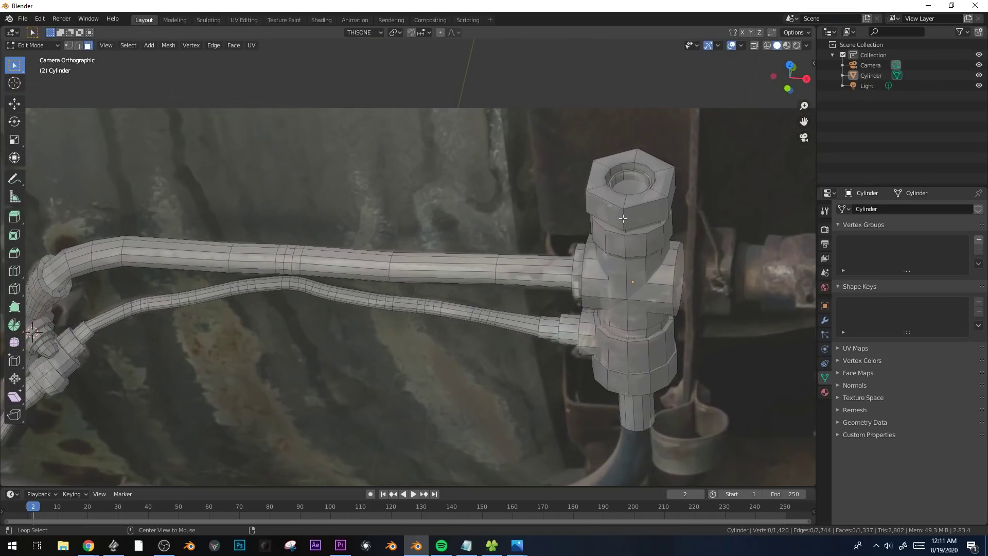
alt+click(623, 218)
scroll(669, 242, up, 1)
key(ctrl+b)
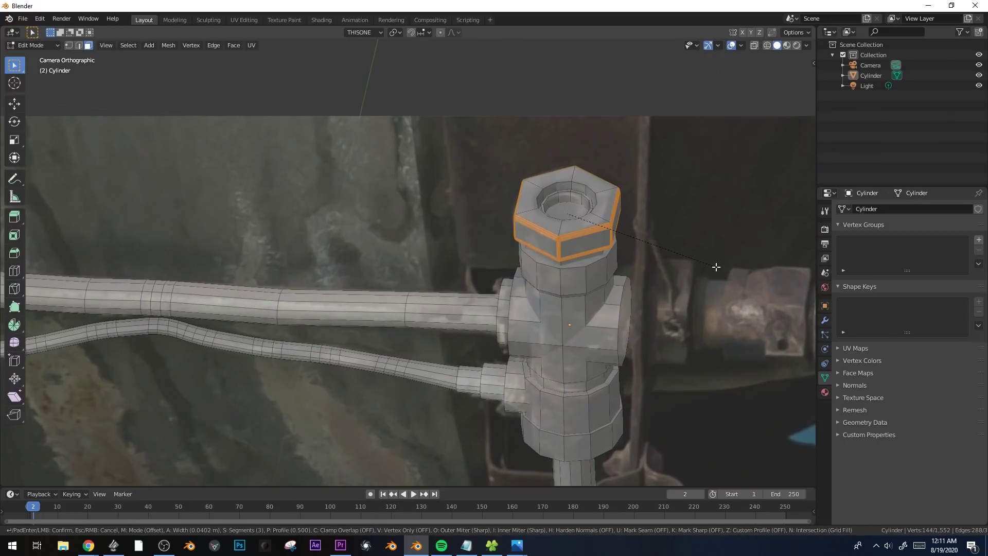
click(719, 266)
Extrude the end face of the valve's right branch slightly outward and scale it by 1.180.
shift+middle_drag(718, 266, 655, 234)
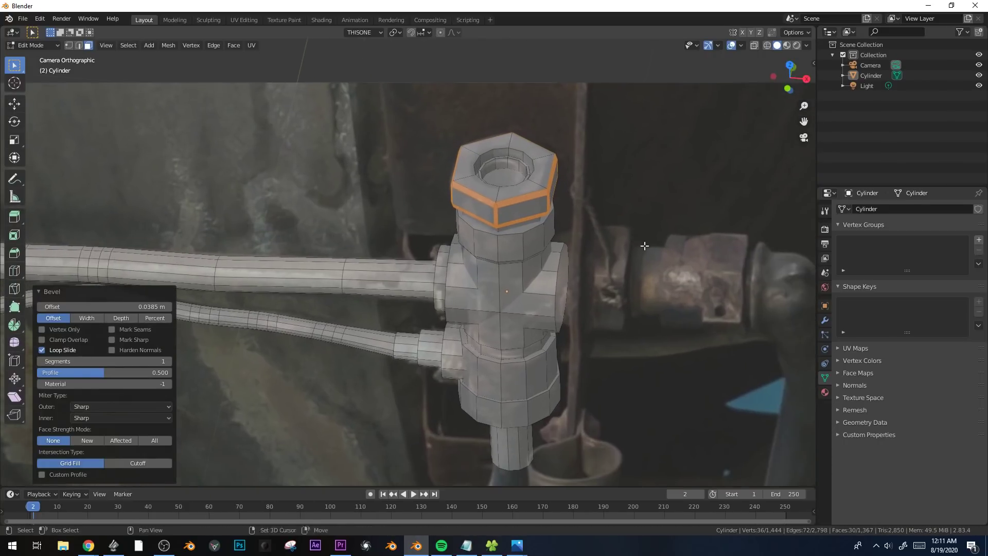
click(573, 287)
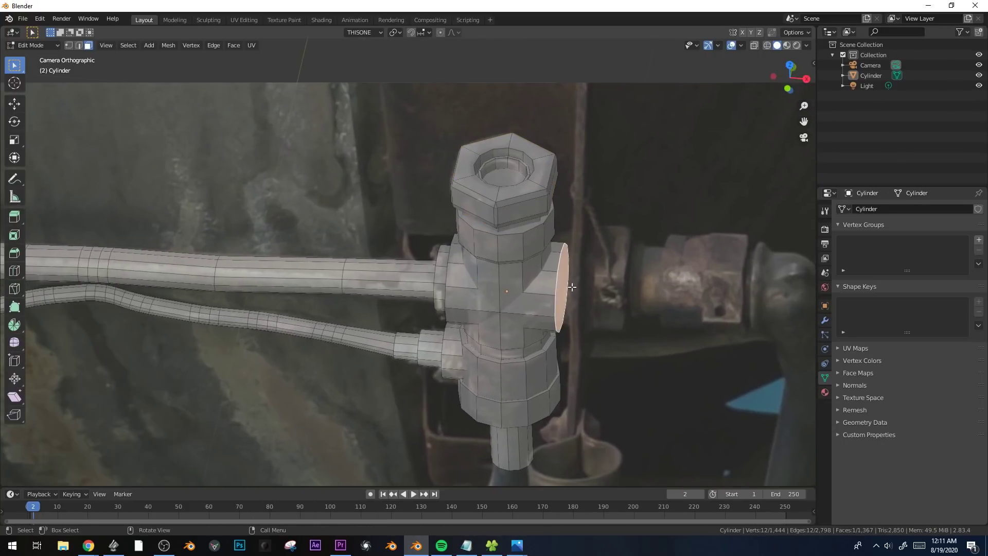
shift+middle_drag(572, 287, 539, 282)
key(e)
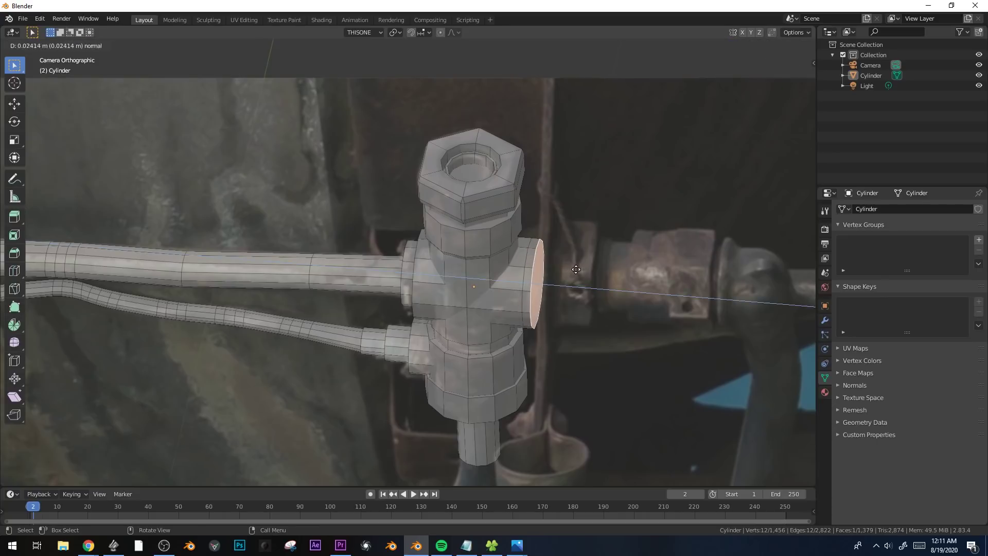
click(581, 275)
key(s)
click(584, 270)
shift+middle_drag(558, 326, 493, 302)
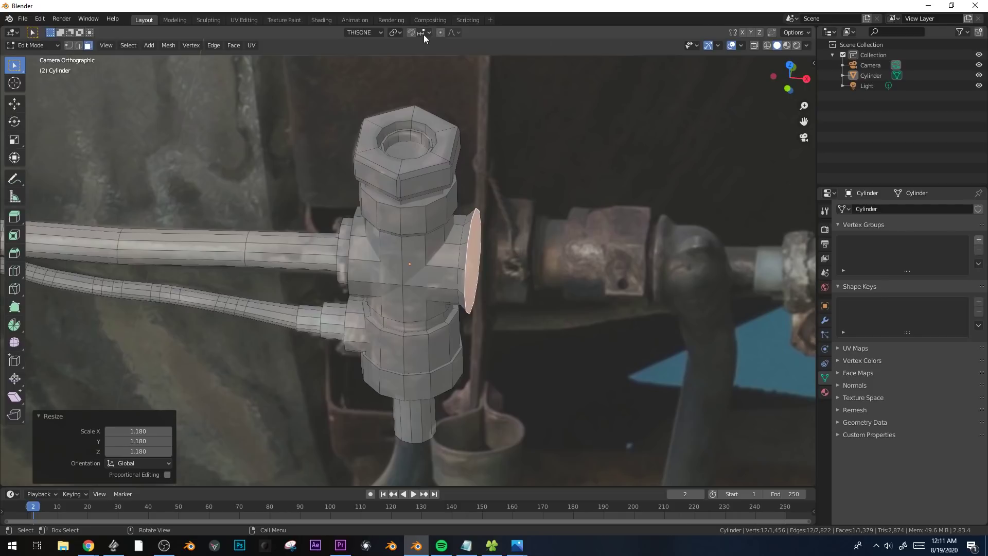
Enable proportional editing and try moving the branch's end face along the Z axis of the THISONE orientation.
click(441, 32)
key(g)
key(z)
right_click(603, 245)
key(g)
right_click(466, 245)
click(457, 35)
key(g)
key(z)
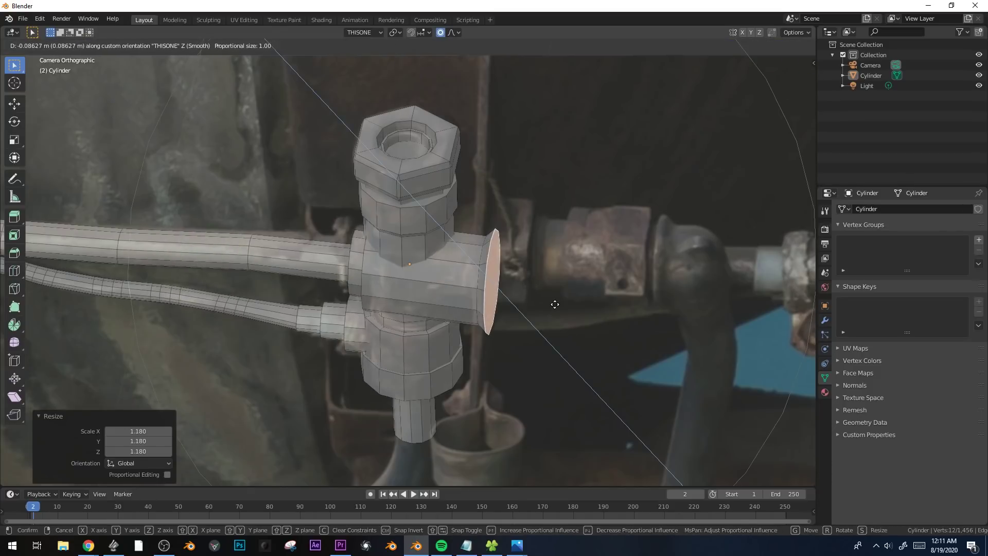
right_click(556, 302)
Switch the transform orientation to Global and move the branch's end face slightly up along Z.
click(369, 33)
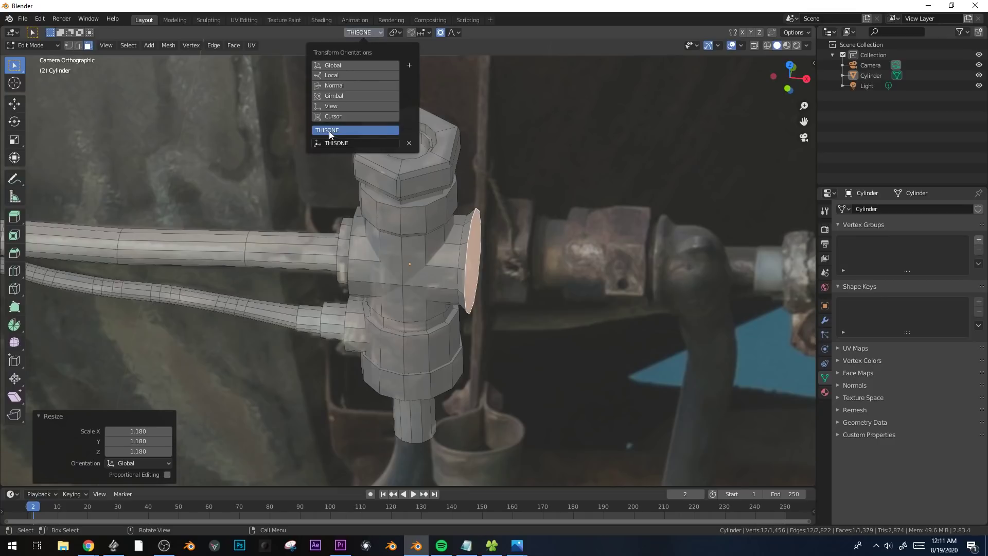
click(343, 64)
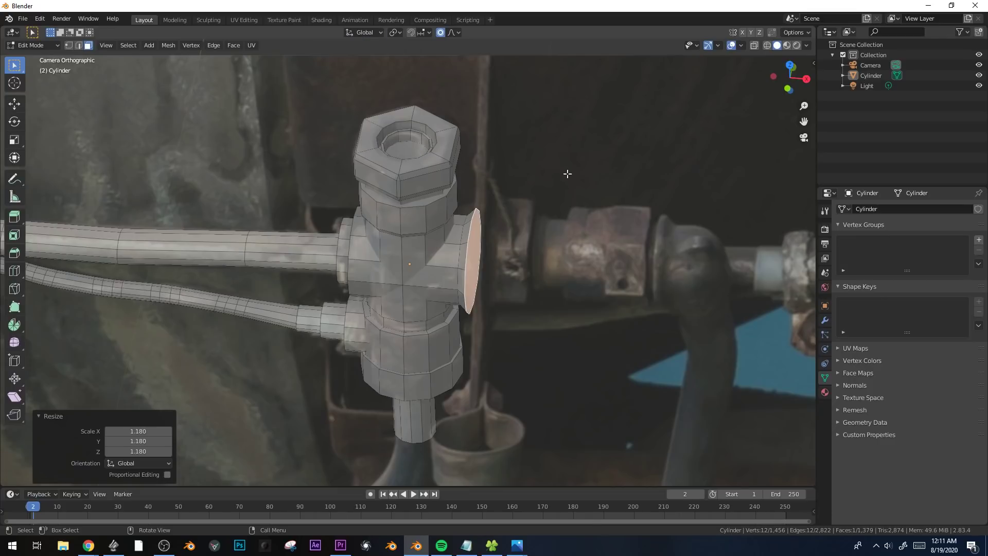
key(g)
key(z)
click(566, 167)
Select the right branch's end face again and extrude it 0.15186 m outward.
click(489, 239)
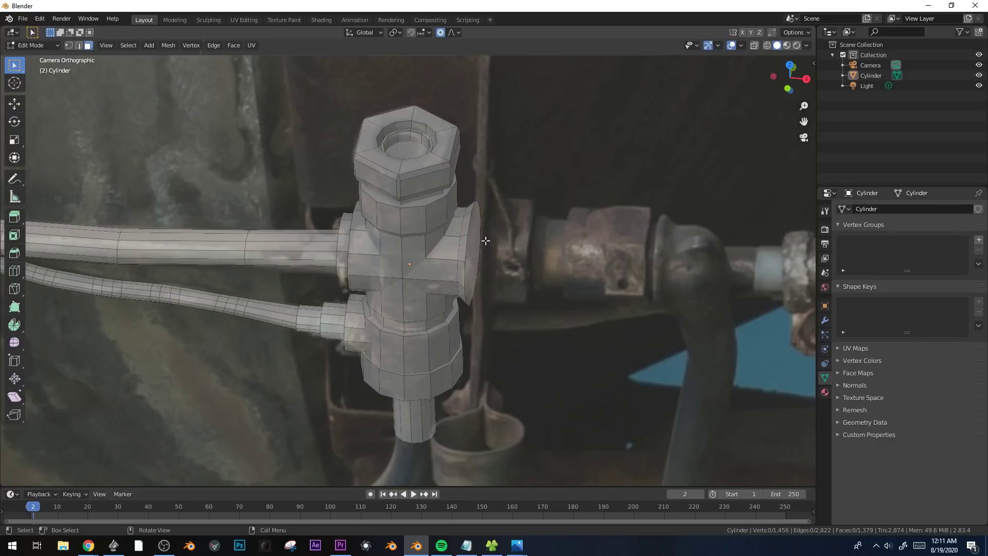
click(471, 246)
key(e)
click(561, 254)
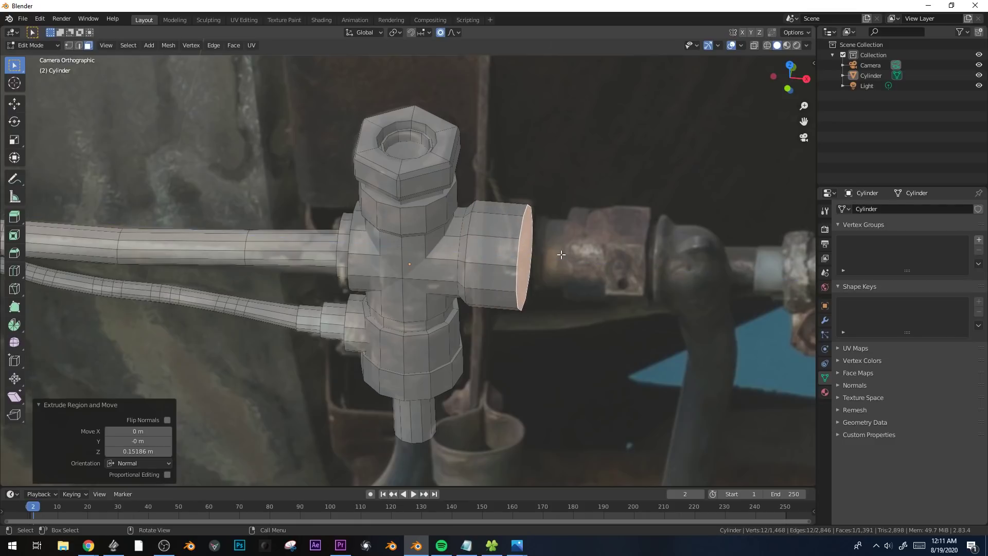
shift+middle_drag(563, 253, 485, 238)
key(e)
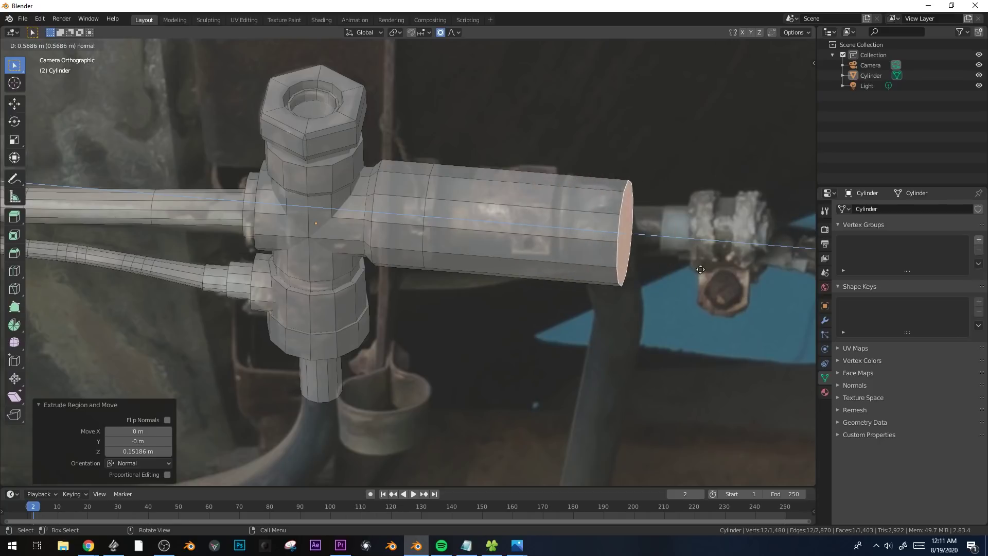
right_click(808, 285)
key(ctrl+z)
key(s)
right_click(559, 235)
Rotate the branch's end face, adjust its tilt with a 2.86° trackball rotation, and move it to match the photo.
key(r)
click(562, 232)
key(r)
key(r)
click(565, 231)
scroll(468, 218, up, 3)
key(g)
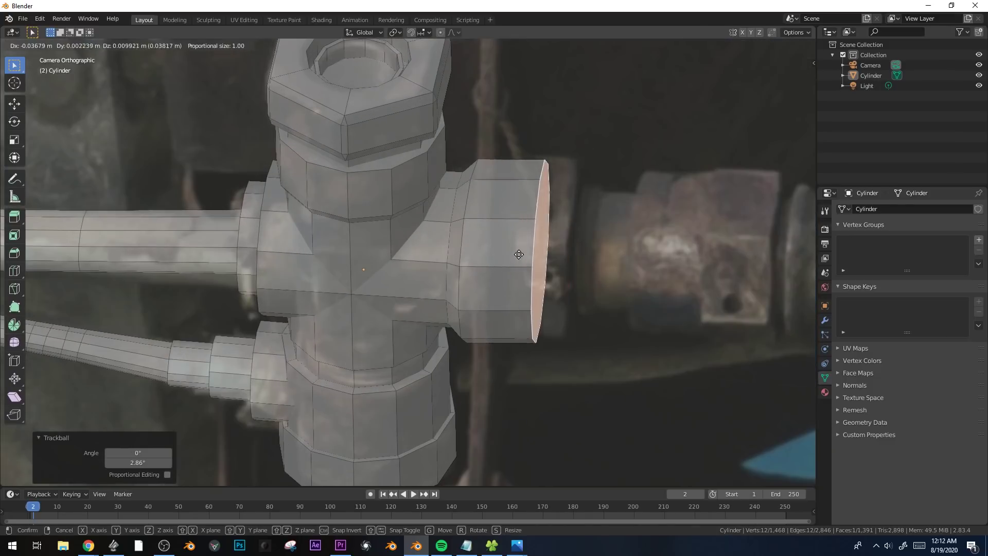
click(547, 257)
Extrude the branch's end face a little, scale it down to form a shoulder, and reposition it.
key(e)
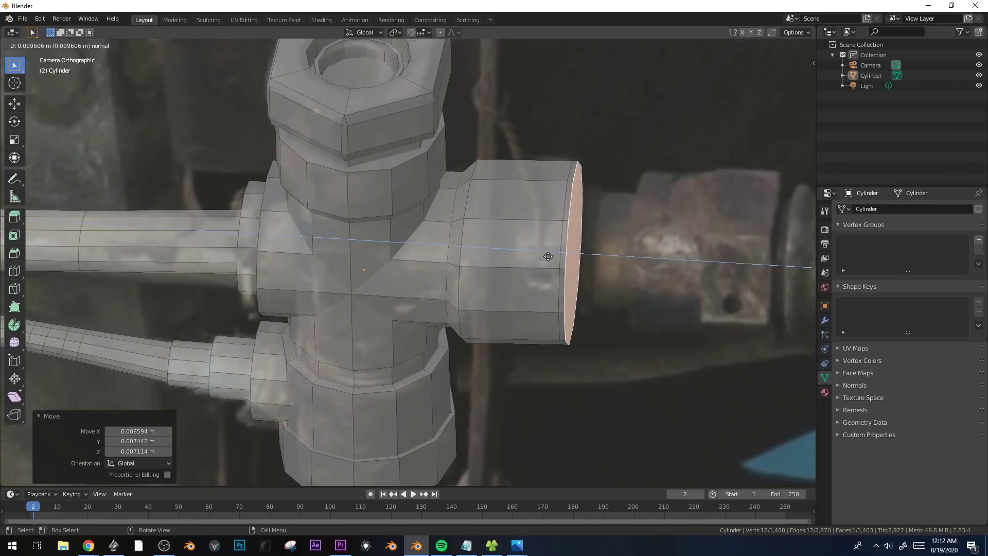
click(555, 259)
key(s)
click(678, 273)
key(g)
click(667, 249)
Extrude the reduced face into a short collar, then extrude another 0.004365 m and narrow it for the neck.
key(e)
click(689, 247)
key(e)
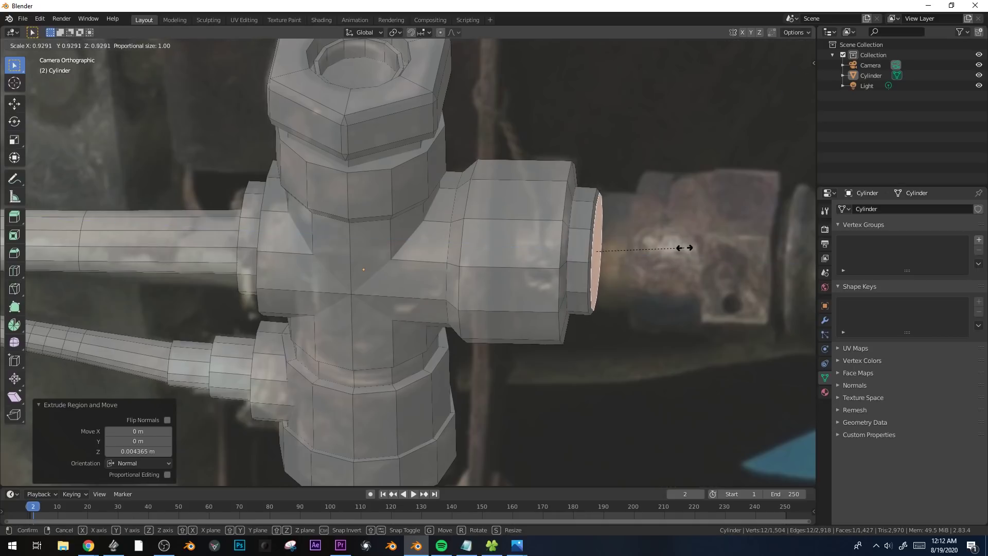
click(729, 247)
Extrude the neck's end face in place, scale it up to the coupling's width, and shift it along global X.
key(e)
click(731, 248)
key(s)
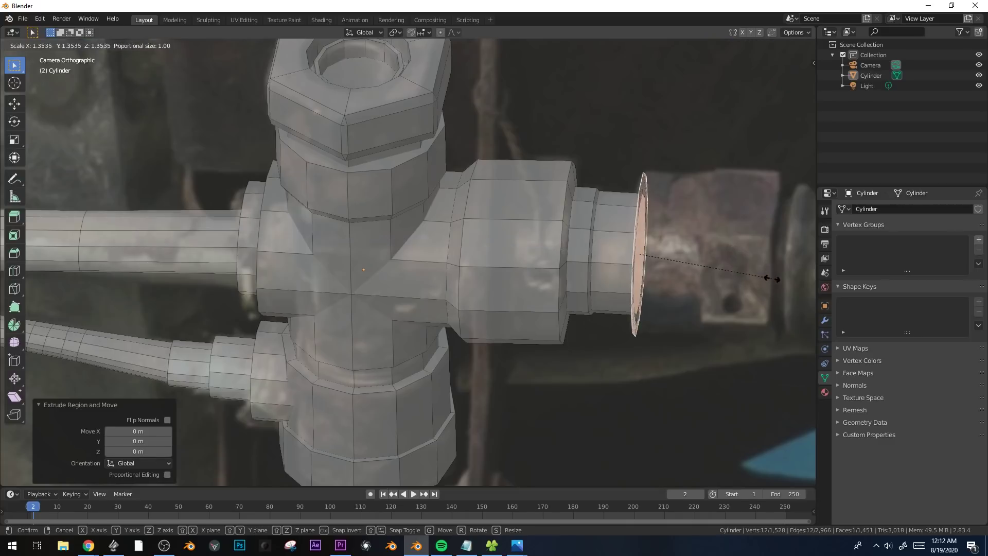
click(769, 276)
key(g)
key(x)
click(768, 277)
Extrude the coupling's body in two adjoining sections, scaling the start of the second section by 1.054.
shift+middle_drag(735, 281, 650, 287)
key(e)
right_click(732, 277)
key(s)
click(741, 287)
key(e)
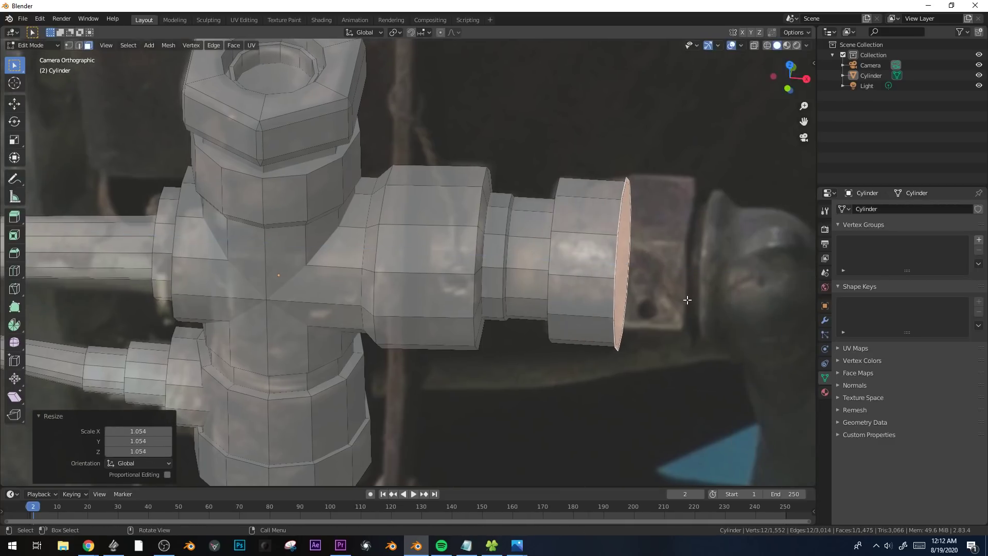
click(741, 300)
Extrude the coupling's end face 0.004351 m, scale it down, and extrude it into a short neck.
shift+middle_drag(744, 300, 674, 299)
key(e)
click(679, 298)
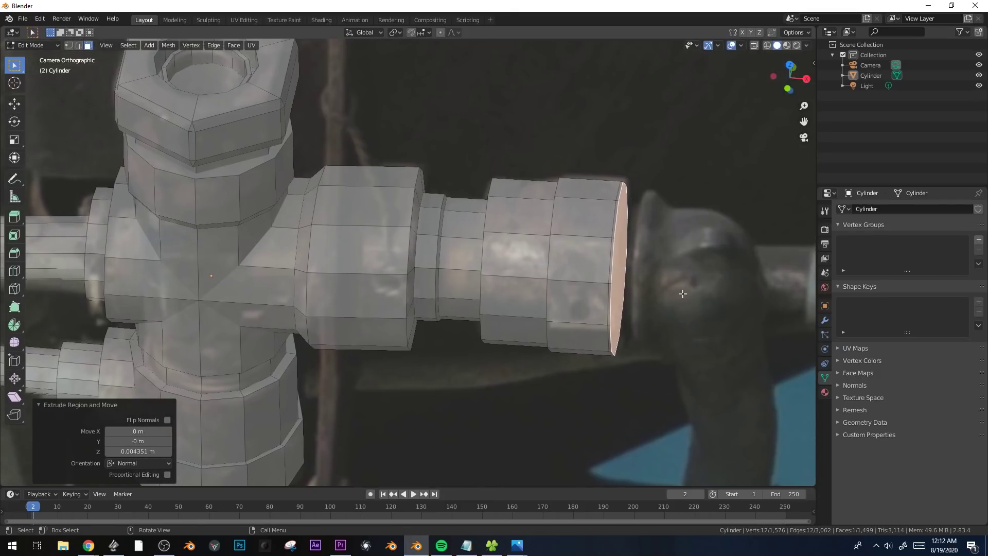
key(s)
click(659, 294)
key(e)
click(676, 295)
Extrude the short neck's end face 0.004349 m, scale it up into a flared rim, and shift it along global X.
key(e)
click(678, 294)
key(s)
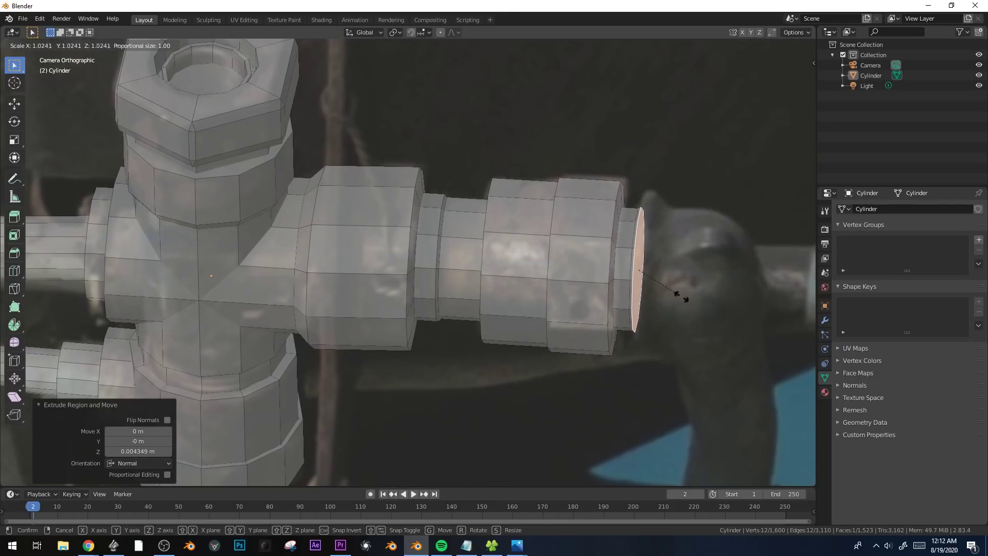
click(690, 307)
key(g)
key(x)
click(696, 307)
Extrude the flared rim 0.028356 m and scale its end face by 0.838.
key(e)
key(s)
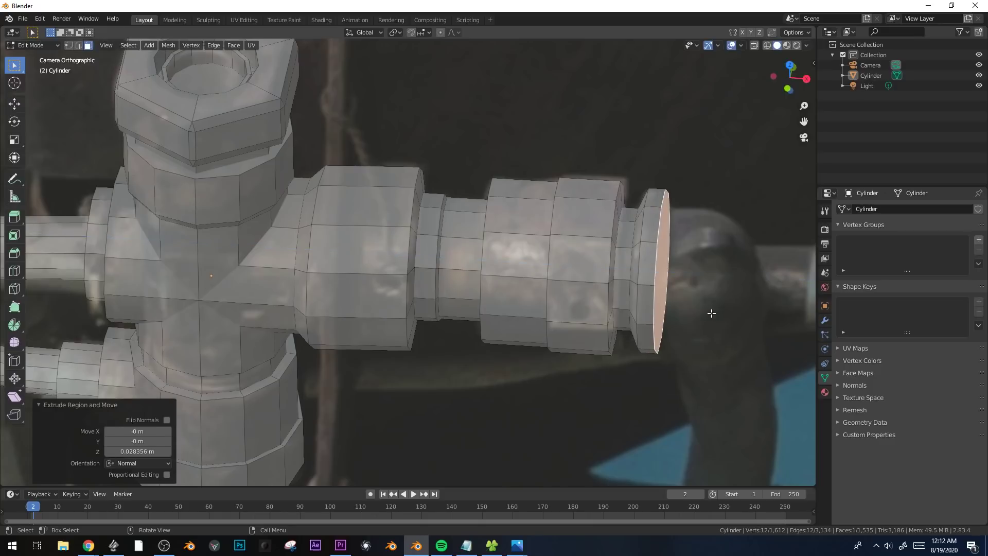
click(743, 323)
Extrude the rim's end face 0.04824 m and rotate it 45.4° about global Y to begin the elbow.
shift+middle_drag(743, 323, 577, 254)
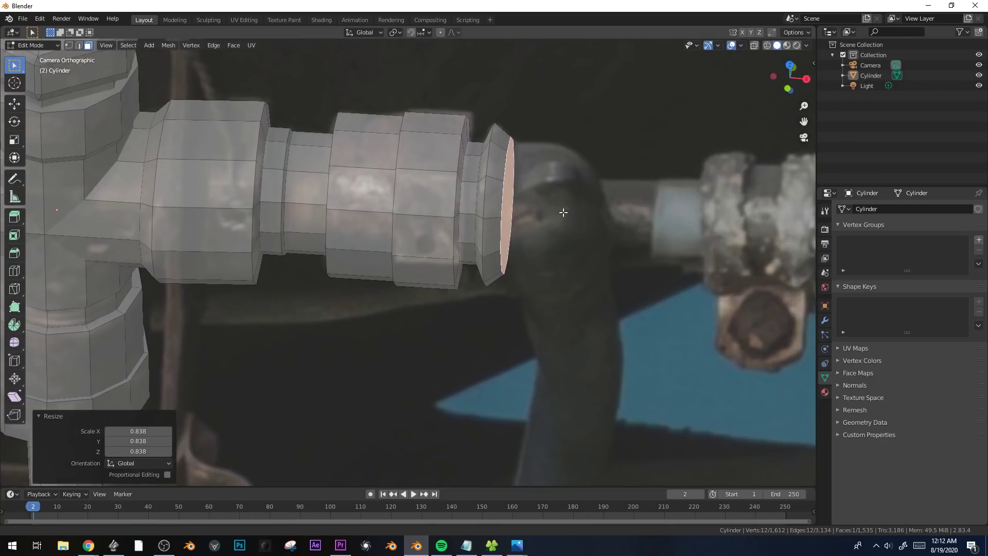
key(e)
click(580, 193)
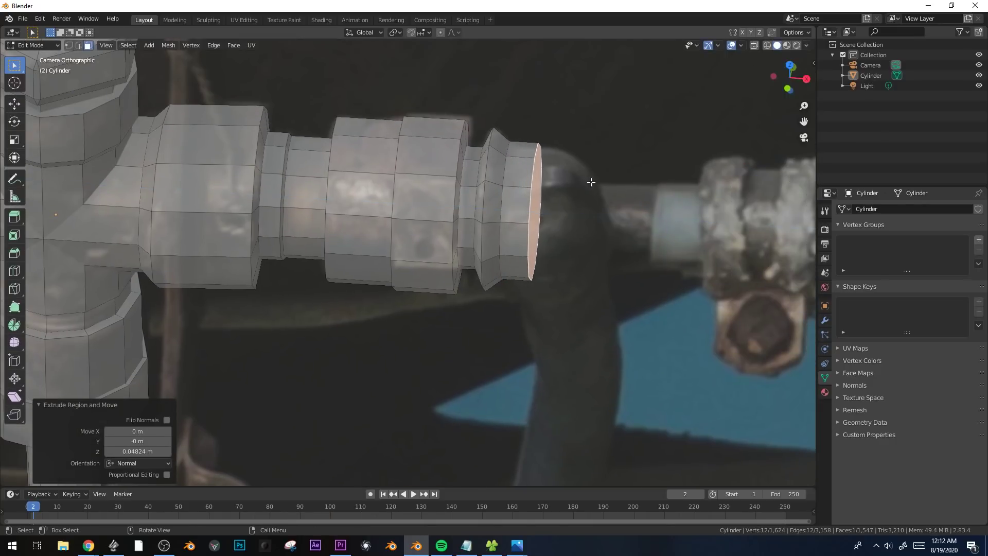
key(r)
key(y)
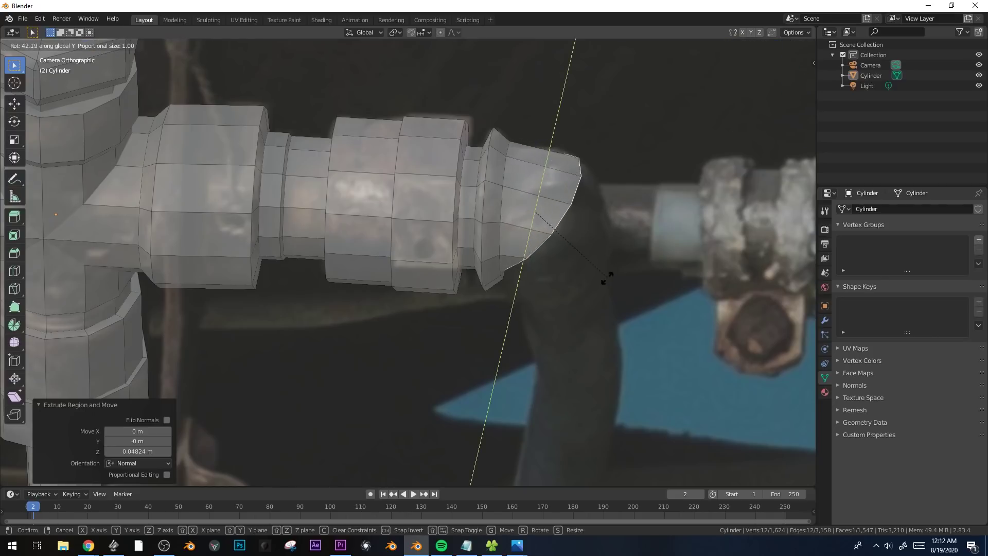
click(605, 282)
Move the tilted elbow face outward along global X and down along global Z to follow the photographed bend.
key(g)
key(x)
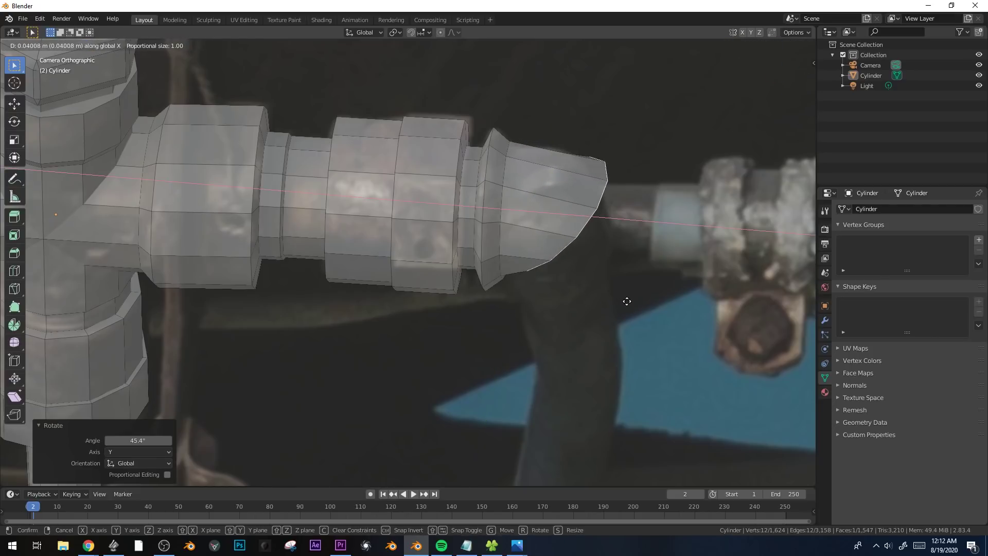
click(624, 297)
key(g)
key(z)
click(621, 316)
Extrude the elbow's end face in place, rotated 51.6° about global Y and moved about 0.074 m down along global Z.
key(e)
right_click(649, 283)
key(r)
key(x)
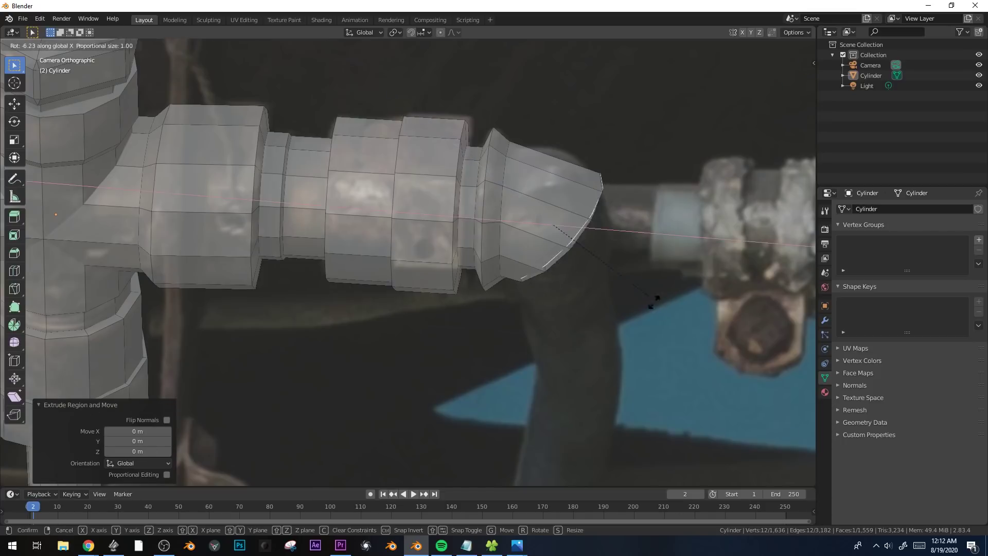
key(y)
click(582, 438)
key(g)
key(z)
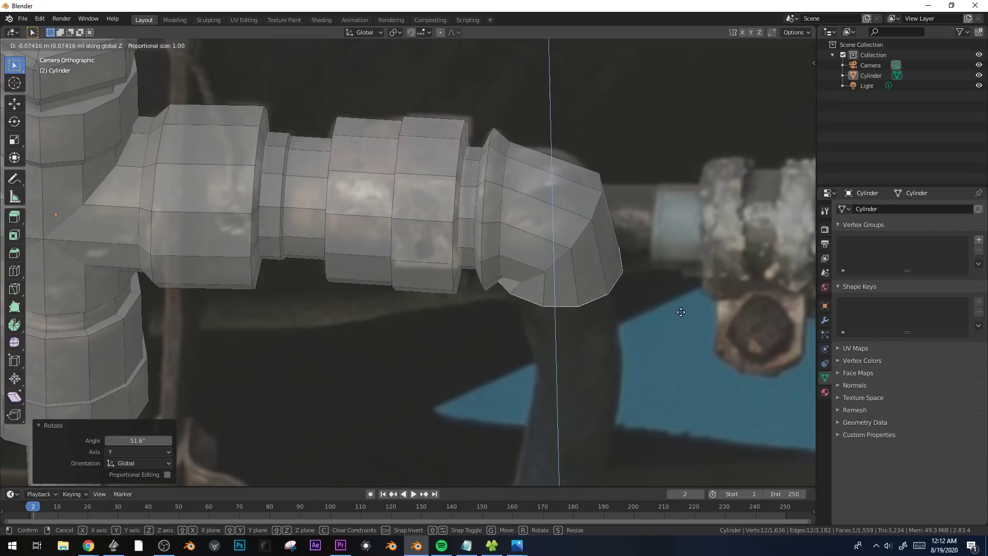
click(680, 312)
Scale down the elbow's lower end face and adjust its rotation about global Y to match the photographed bend.
key(s)
click(635, 298)
key(r)
key(y)
click(627, 280)
Extrude the elbow's lower end face 0.018955 m and scale the end inward.
key(e)
click(635, 296)
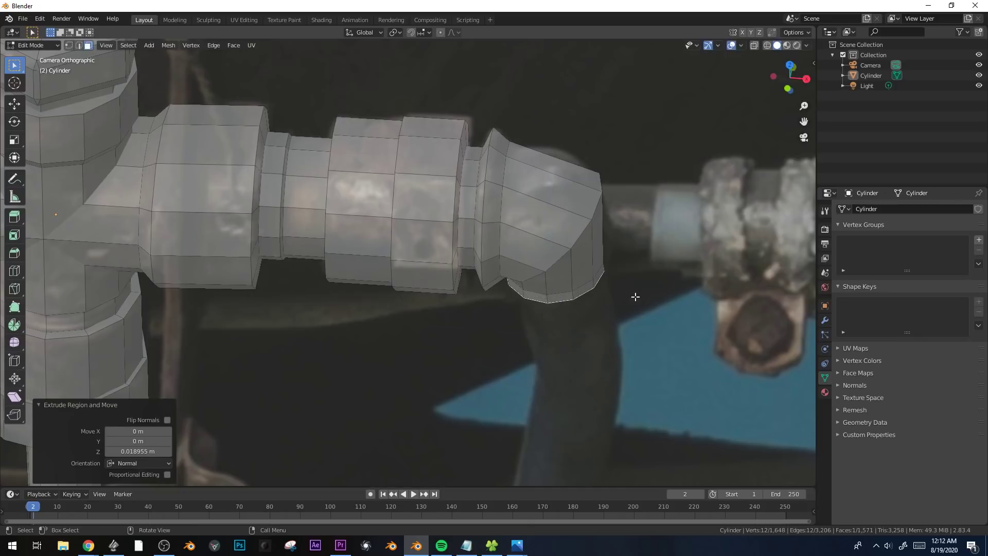
key(s)
click(592, 218)
Bevel the elbow's corner edge loop about 0.214 m wide with 4 segments to round the bend.
key(2)
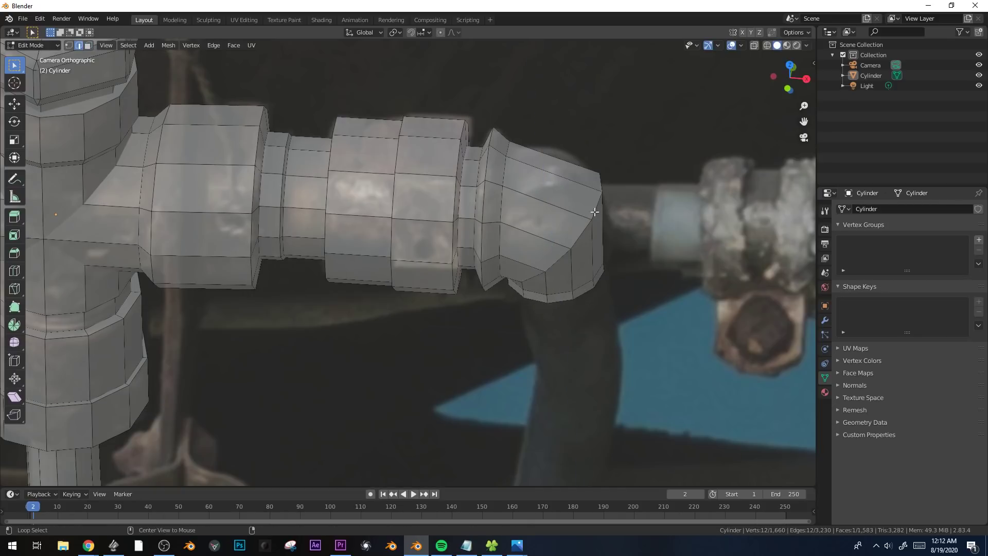
key(ctrl+b)
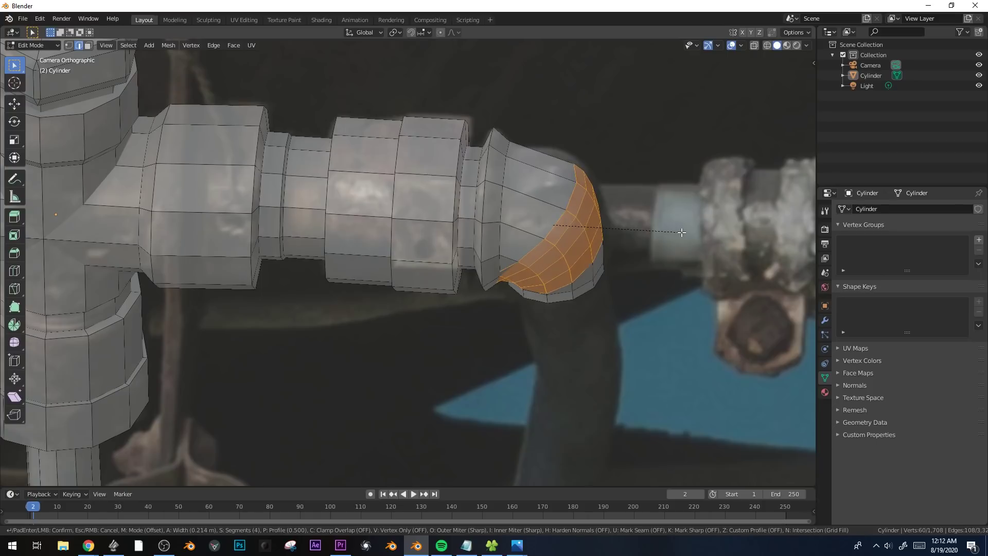
click(681, 232)
Bevel the outer edge loop of the flared rim into a narrow rounded band.
alt+click(503, 162)
key(ctrl+b)
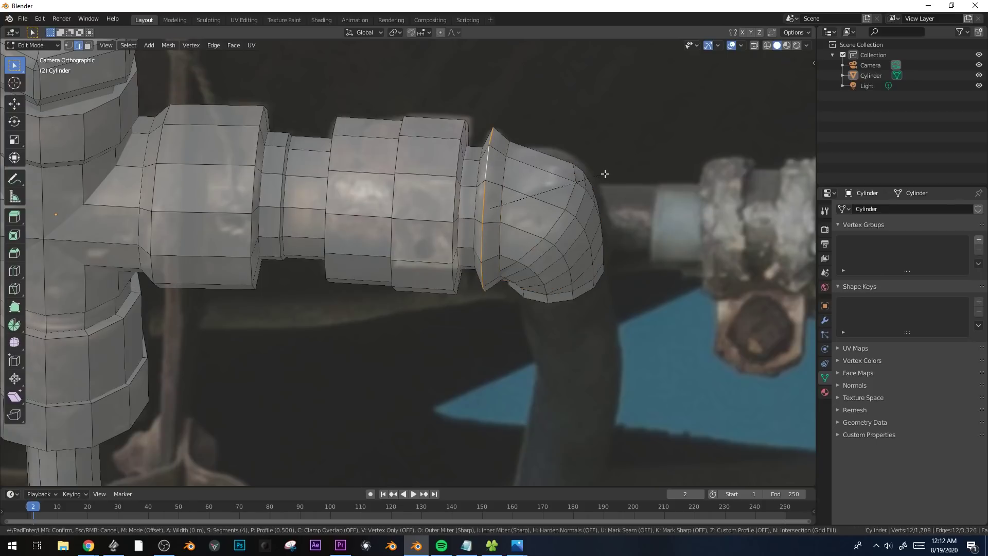
click(619, 175)
Select an edge at the elbow's lower end and turn on X-ray display for the mesh.
scroll(619, 175, down, 2)
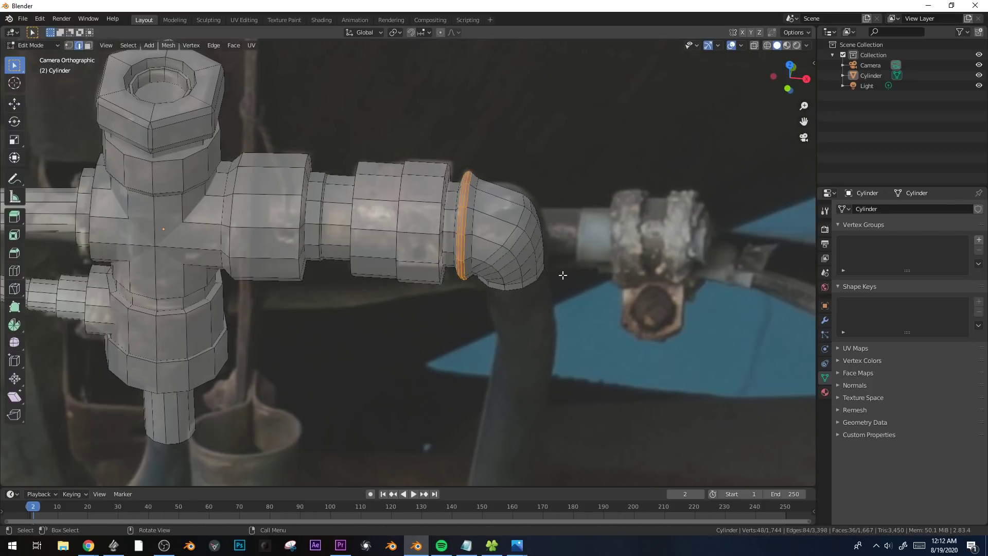
alt+click(519, 273)
key(alt+z)
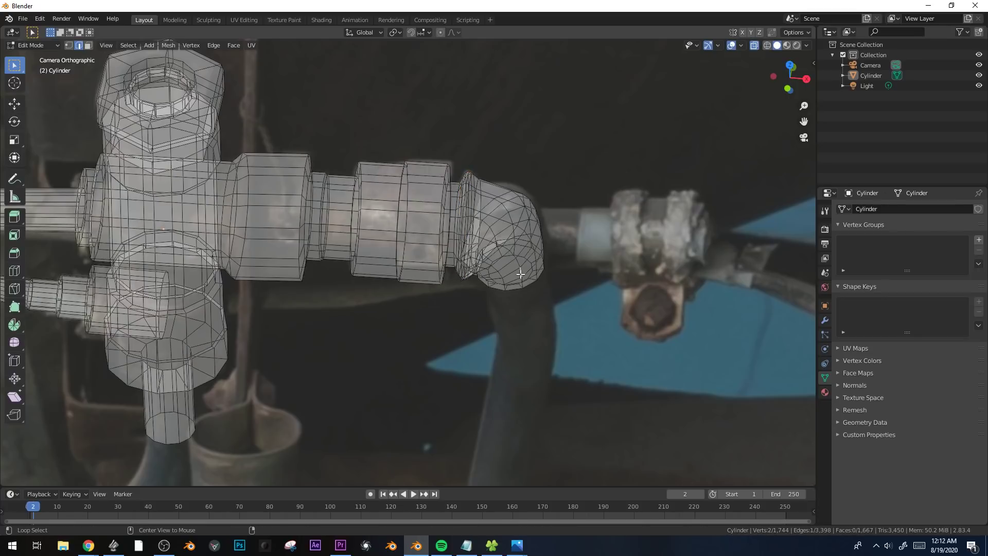
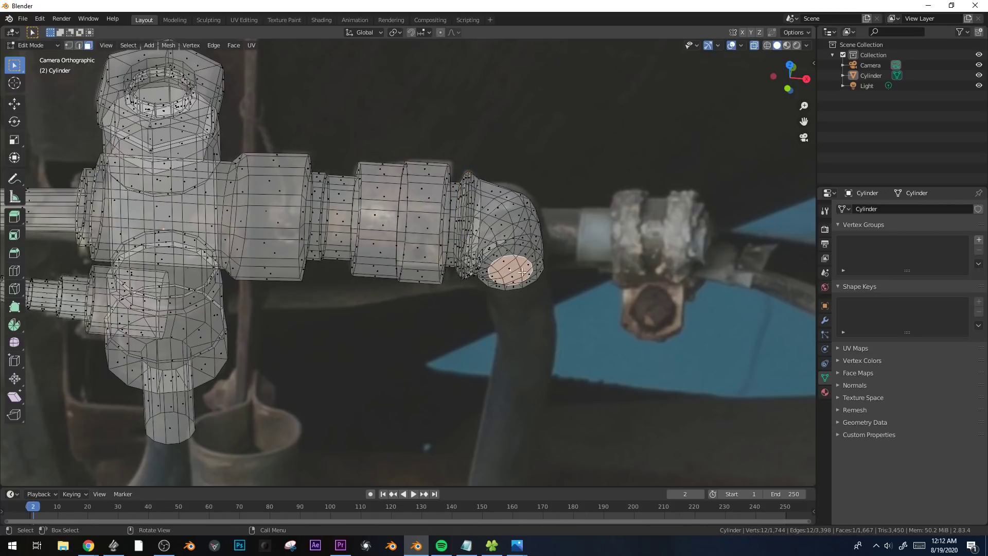
Extrude the elbow's lower end face slightly, scale it by 1.034, and extrude it another 0.17394 m down along the hose.
key(e)
click(582, 292)
key(s)
click(591, 287)
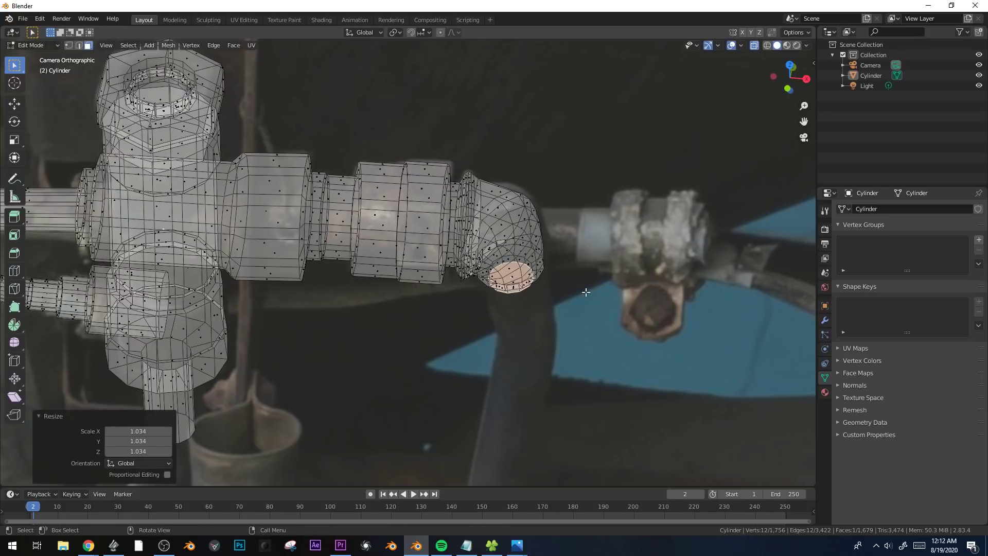
shift+middle_drag(591, 286, 533, 211)
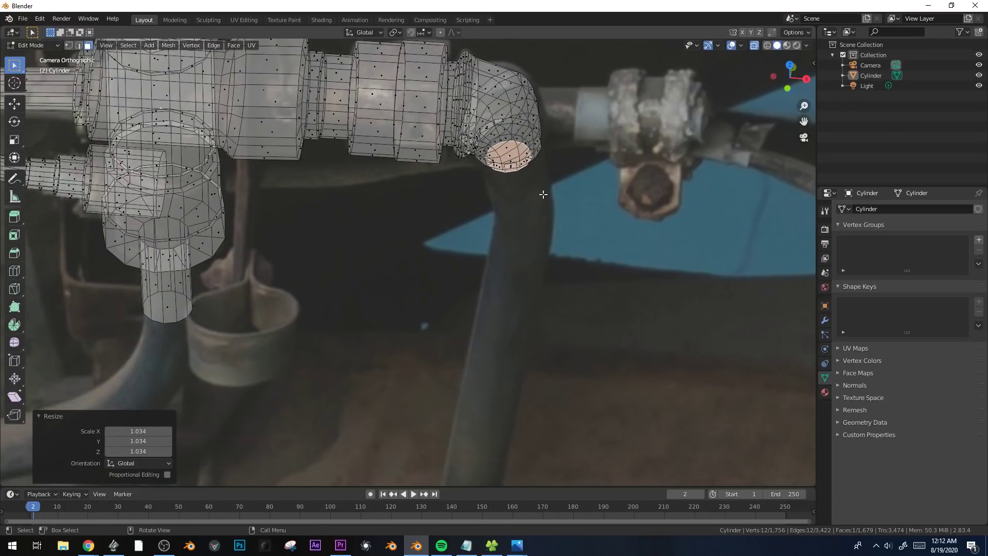
key(e)
click(545, 259)
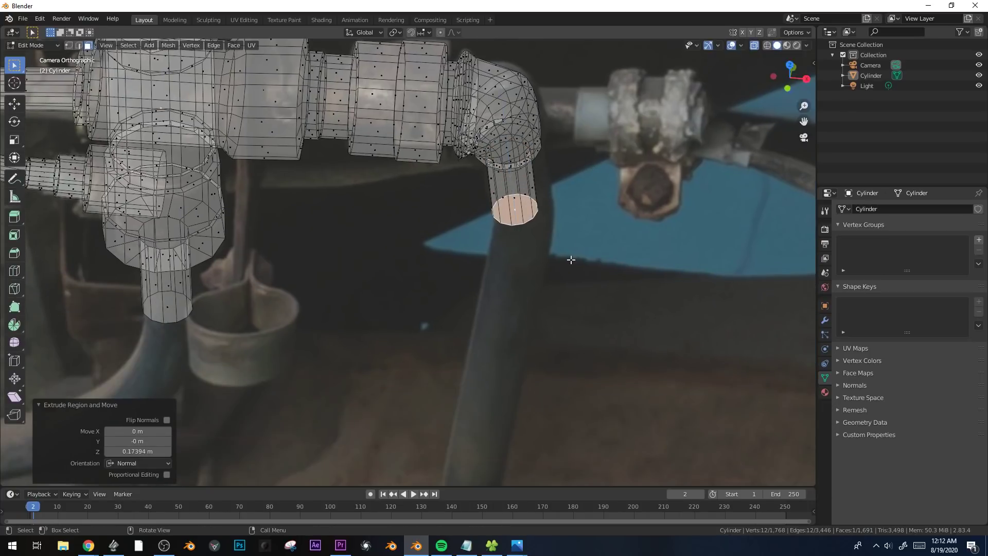
Rotate and move the hose stub's end face to line it up with the photographed hose.
key(r)
key(r)
click(564, 248)
key(g)
click(574, 244)
key(r)
key(r)
click(568, 242)
Extrude two more hose sections downward, moving and rotating the end faces to follow the bend in the photo.
key(e)
click(591, 303)
key(g)
click(564, 316)
key(r)
click(556, 344)
key(e)
click(536, 428)
shift+middle_drag(564, 393, 611, 291)
key(g)
click(593, 318)
Extrude another two sections down the straight part of the hose, repositioning each end face over the photo.
key(e)
click(565, 403)
key(g)
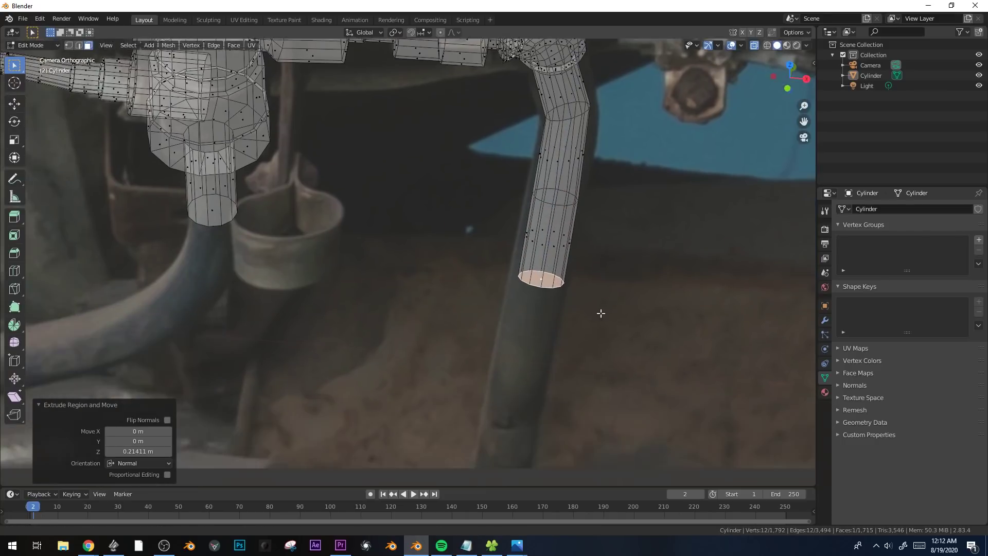
click(563, 402)
scroll(584, 335, down, 3)
key(e)
click(567, 357)
key(g)
click(562, 361)
scroll(553, 349, down, 4)
Examine the hose's depth and slant from the side, comparing it with the camera view.
shift+middle_drag(364, 263, 454, 311)
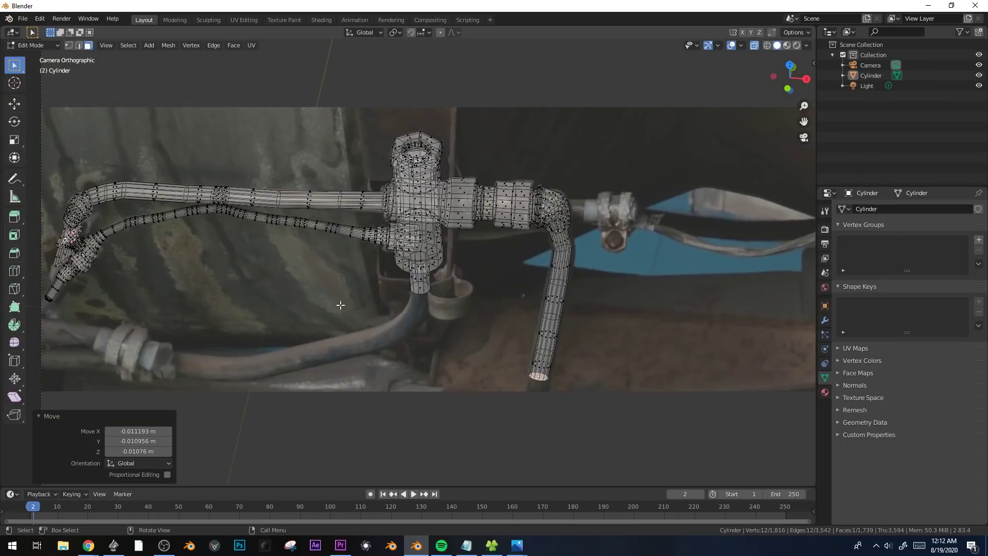
middle_drag(424, 150, 408, 220)
key(Tab)
scroll(435, 267, up, 4)
shift+middle_drag(346, 251, 443, 287)
key(Tab)
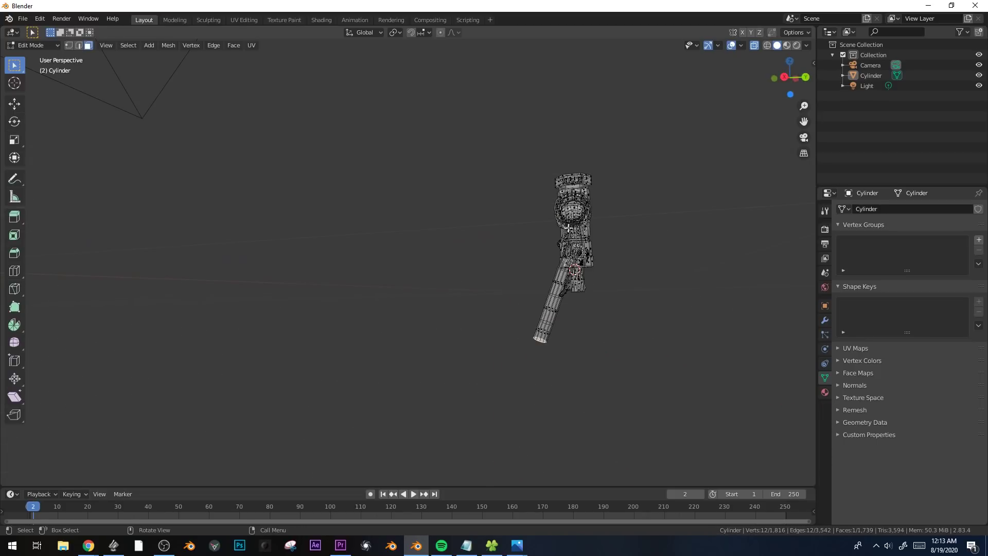
key(KP_0)
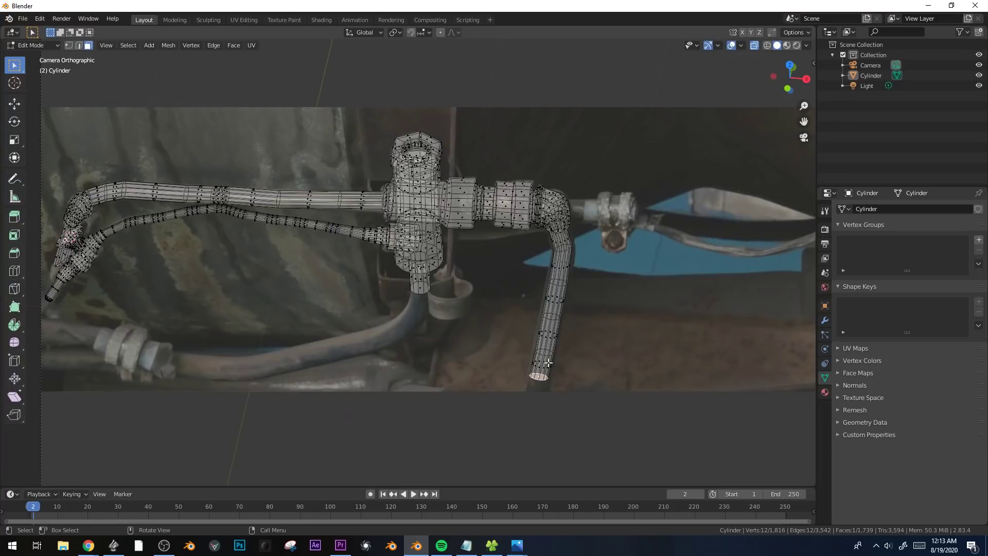
scroll(543, 362, down, 1)
middle_drag(536, 363, 448, 312)
key(KP_1)
key(KP_3)
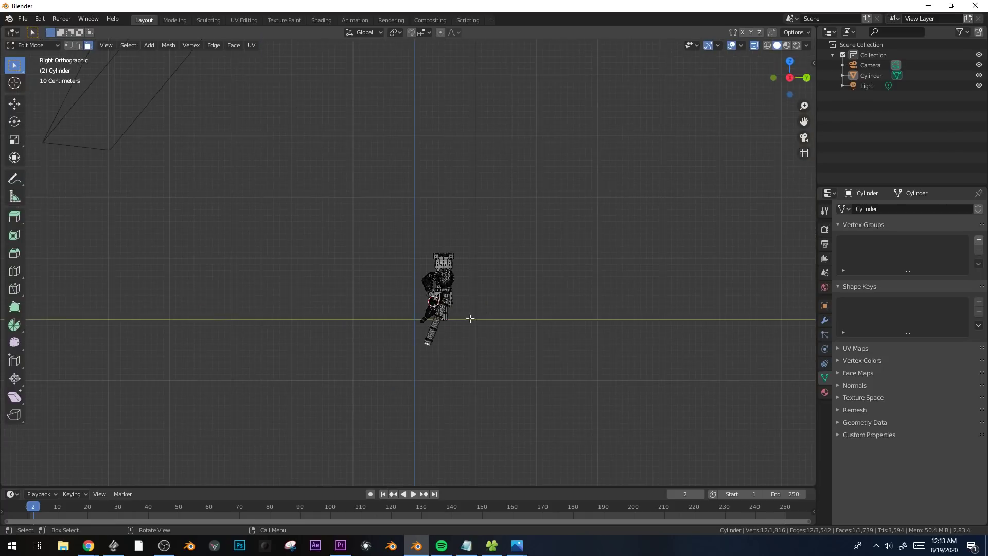
scroll(470, 318, up, 3)
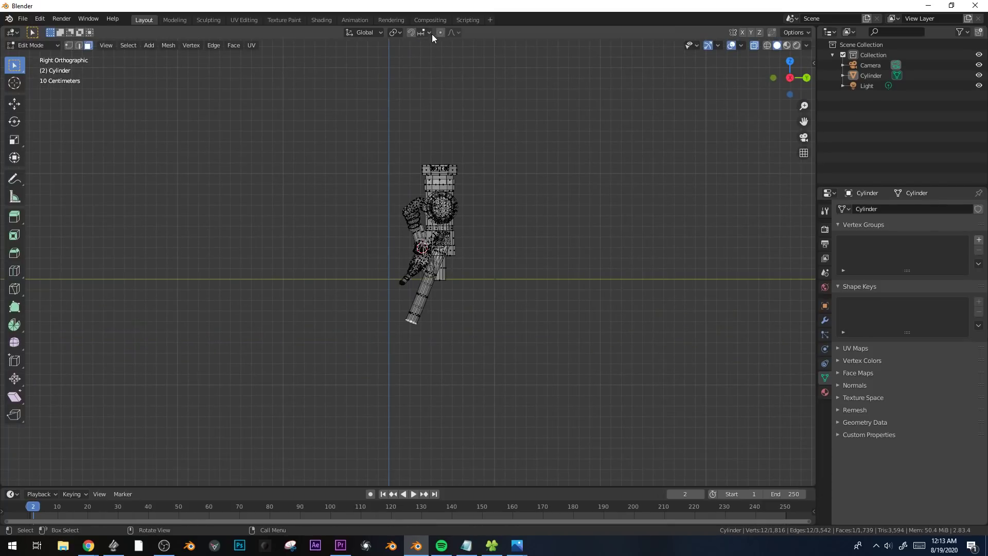
Try to shift the hose's lower end in depth with proportional editing in the right view, and undo the move.
key(g)
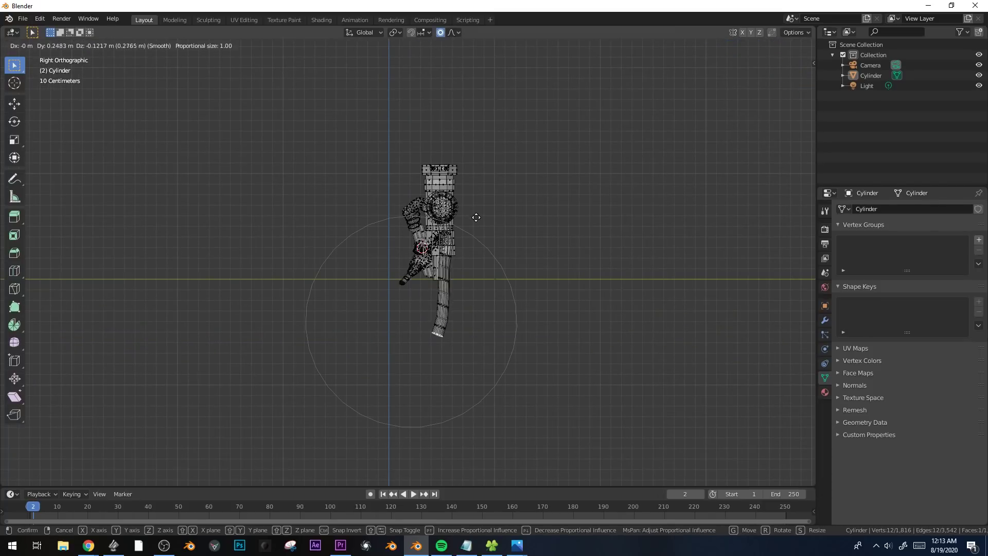
click(483, 218)
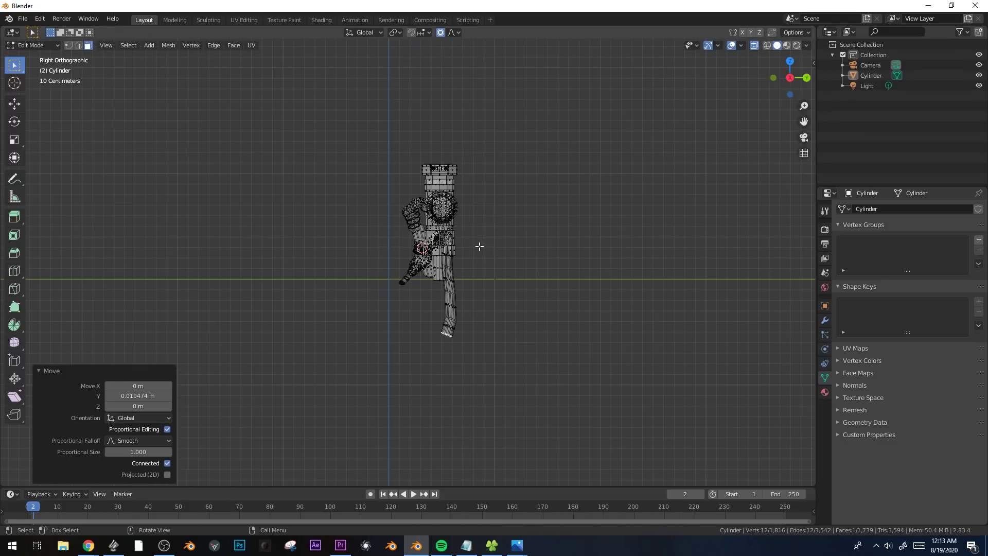
key(KP_0)
scroll(562, 350, up, 2)
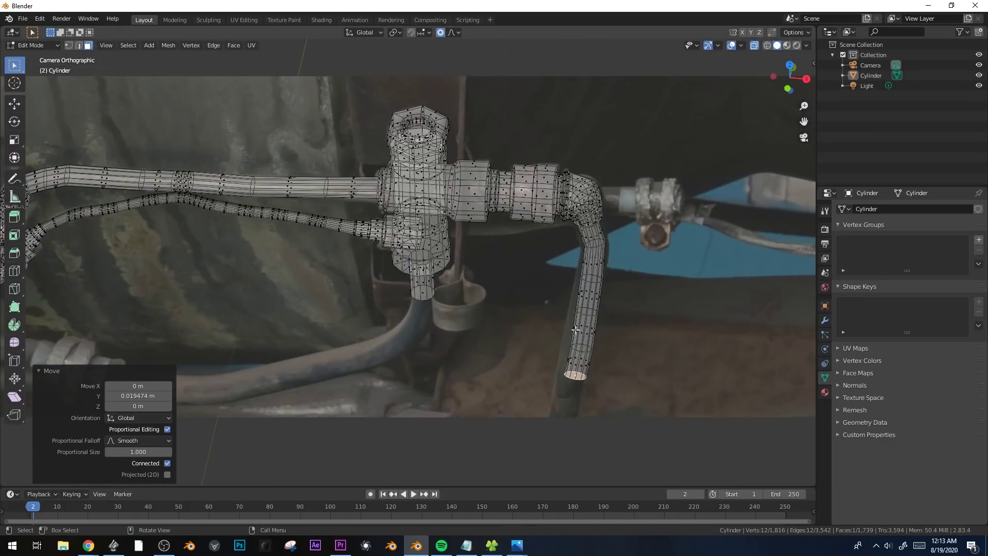
key(ctrl+z)
key(ctrl+z)
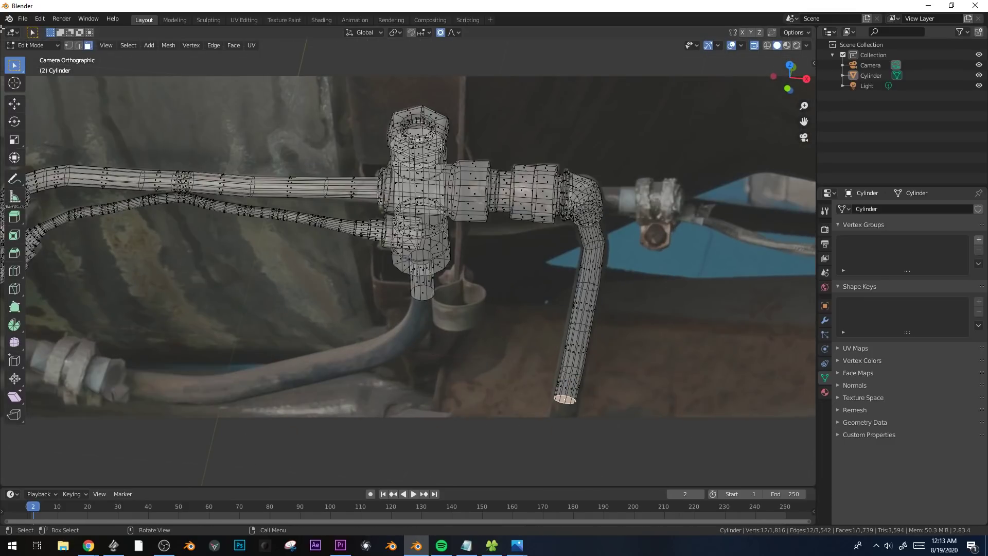
Split the 3D viewport side by side and turn the added view to show the hose's depth.
drag(2, 31, 292, 67)
middle_drag(214, 154, 223, 292)
scroll(524, 184, up, 2)
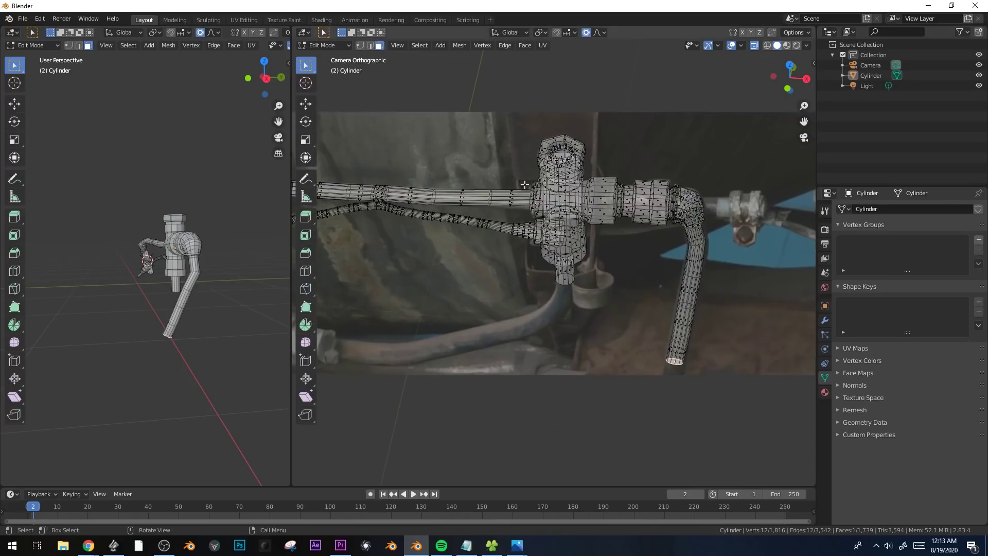
Set the transform orientation to View and try to shift the hose end along the view Z axis with proportional editing.
click(512, 32)
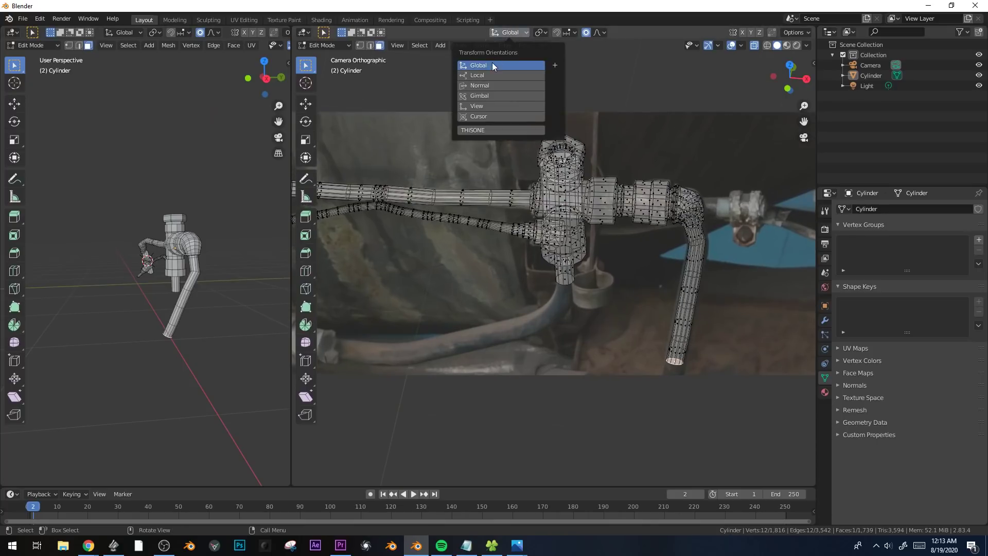
click(483, 105)
key(g)
key(z)
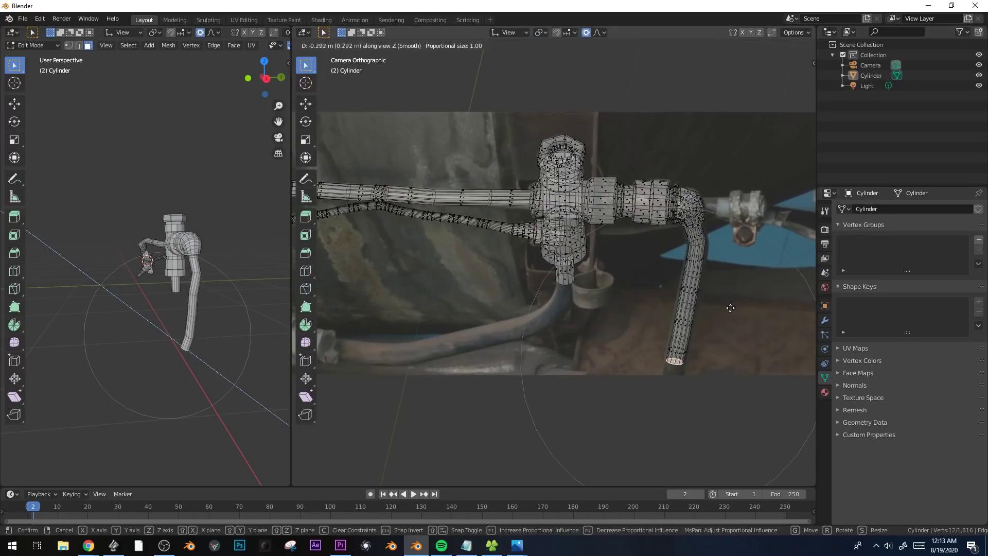
click(736, 333)
shift+middle_drag(740, 336, 685, 301)
scroll(687, 301, up, 1)
key(g)
key(z)
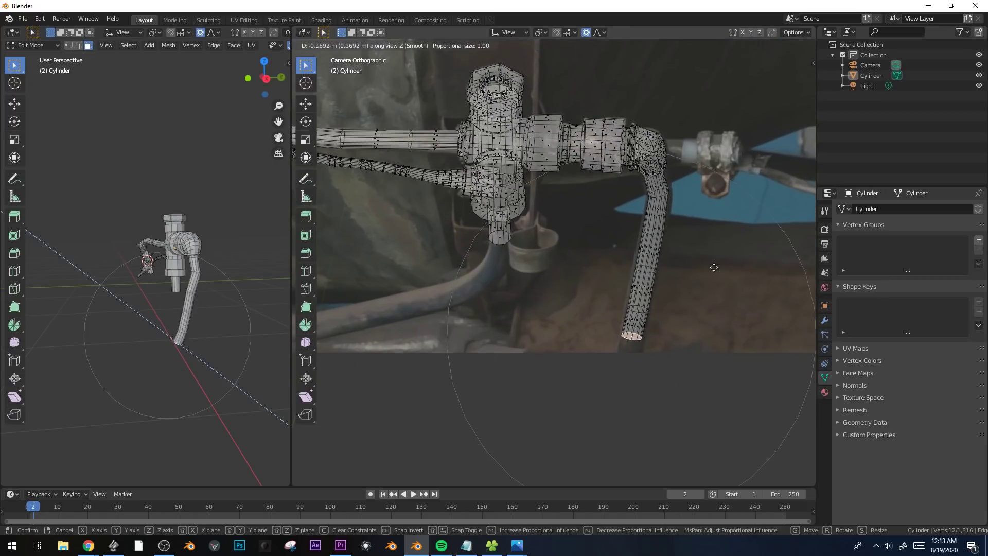
click(704, 270)
key(r)
key(r)
right_click(697, 297)
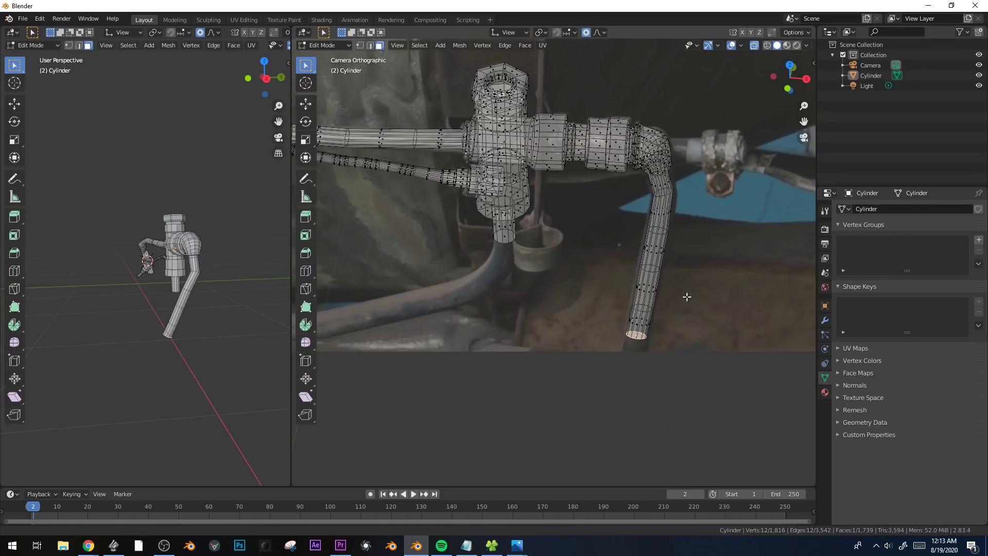
Move the hose's end face slightly with proportional editing and check the shape in Object Mode.
shift+middle_drag(695, 297, 664, 297)
key(g)
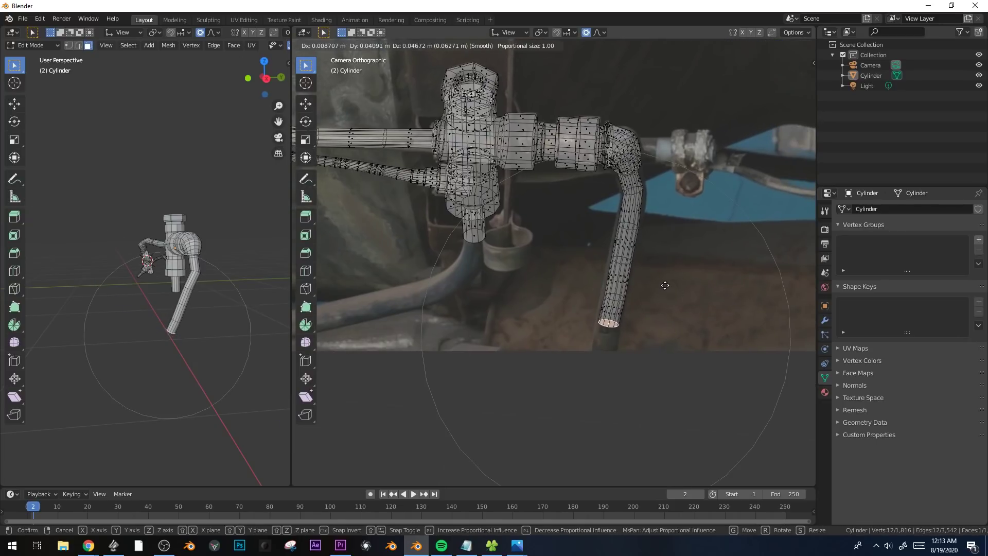
click(666, 284)
key(Tab)
key(Tab)
Select the three upper edge loops of the hose and bevel them about 0.143 m wide with 3 segments.
key(2)
alt+click(634, 193)
scroll(649, 198, up, 1)
shift+middle_drag(653, 196, 619, 225)
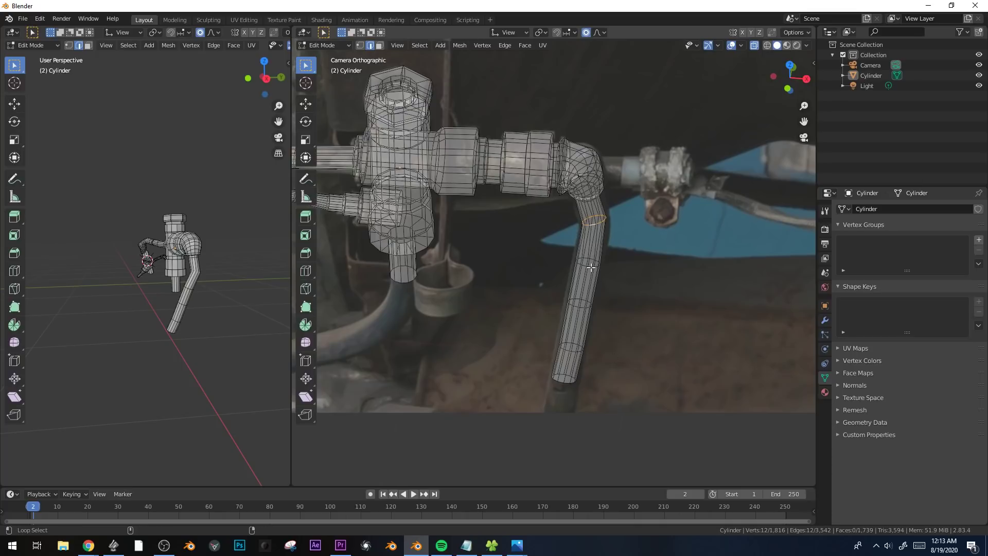
key(ctrl+b)
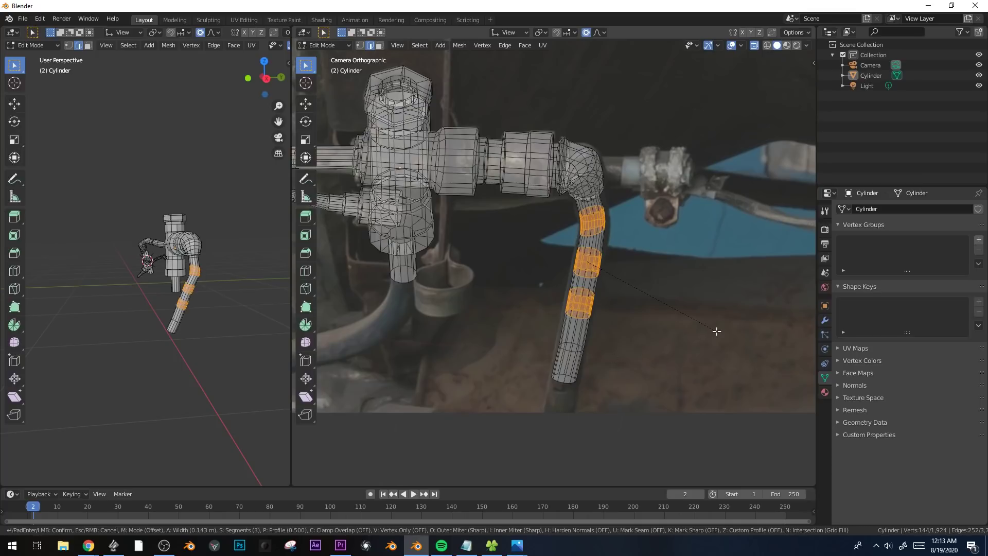
click(719, 331)
Select a face on the elbow's outer side and snap the 3D cursor to it.
key(3)
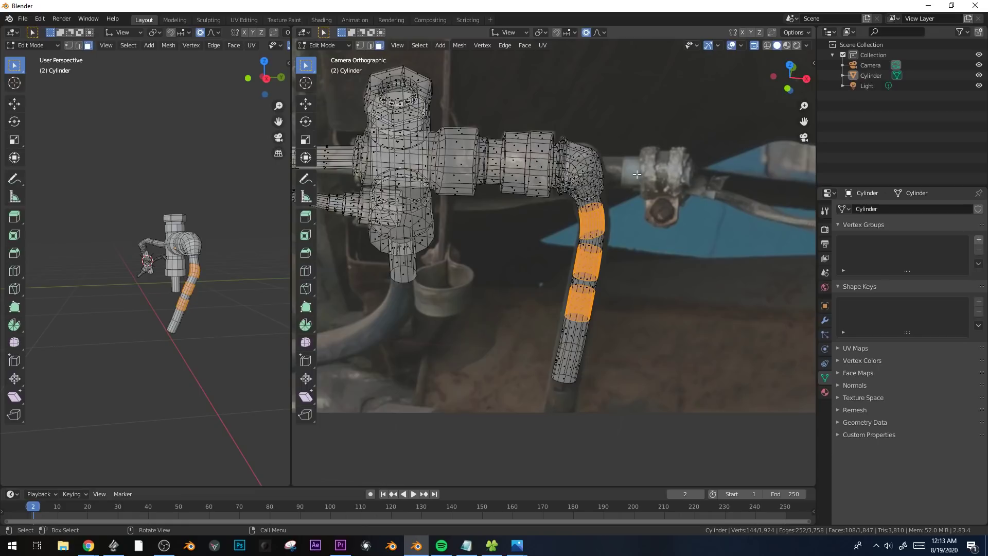
shift+middle_drag(637, 175, 573, 200)
click(536, 195)
key(shift+s)
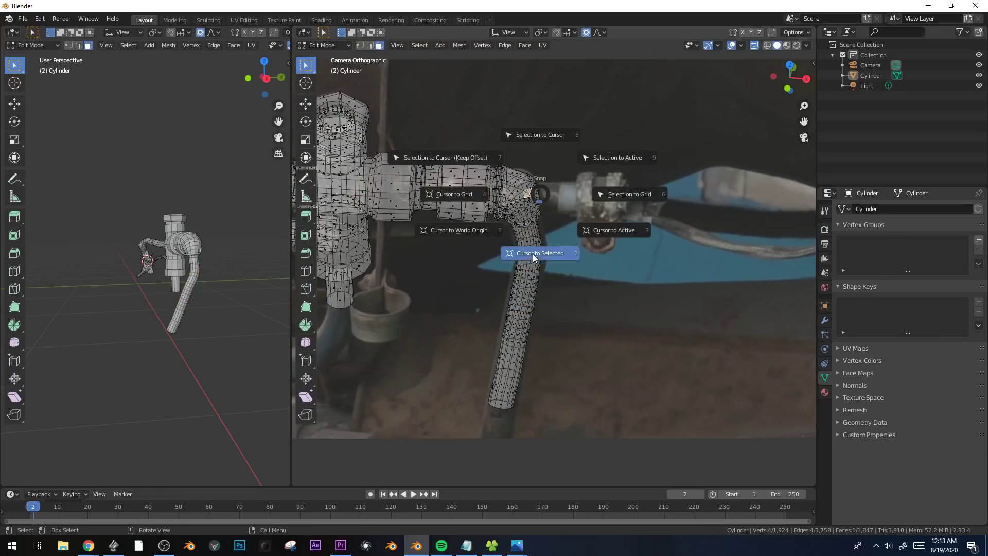
click(533, 253)
Set the transform orientation to Global and add a 12-vertex cylinder at the 3D cursor.
key(shift+a)
right_click(537, 68)
click(512, 29)
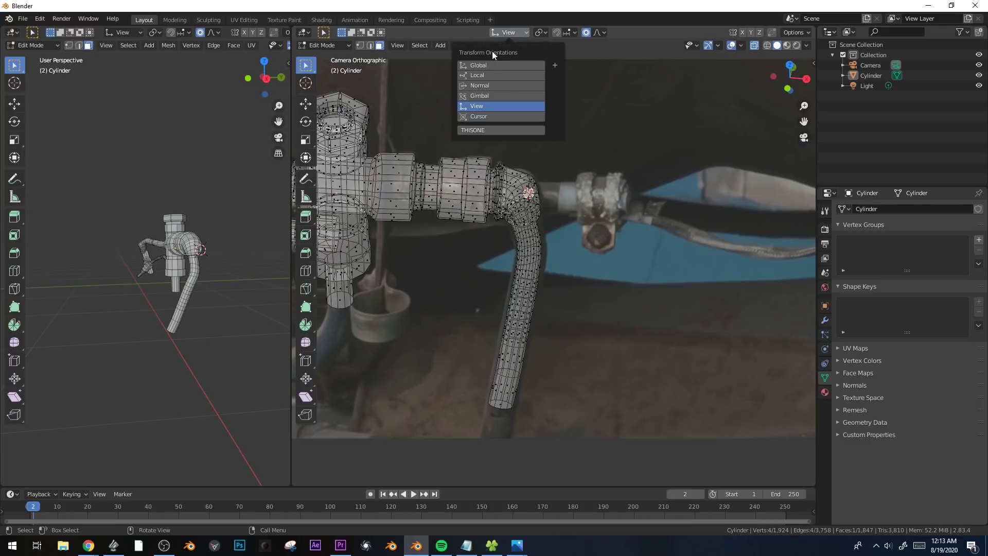
click(522, 65)
key(shift+a)
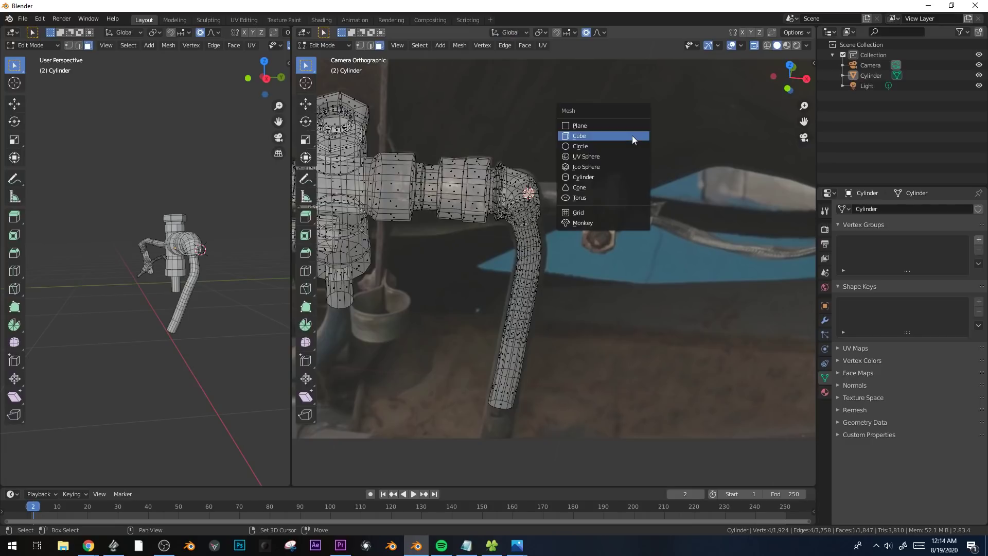
click(625, 178)
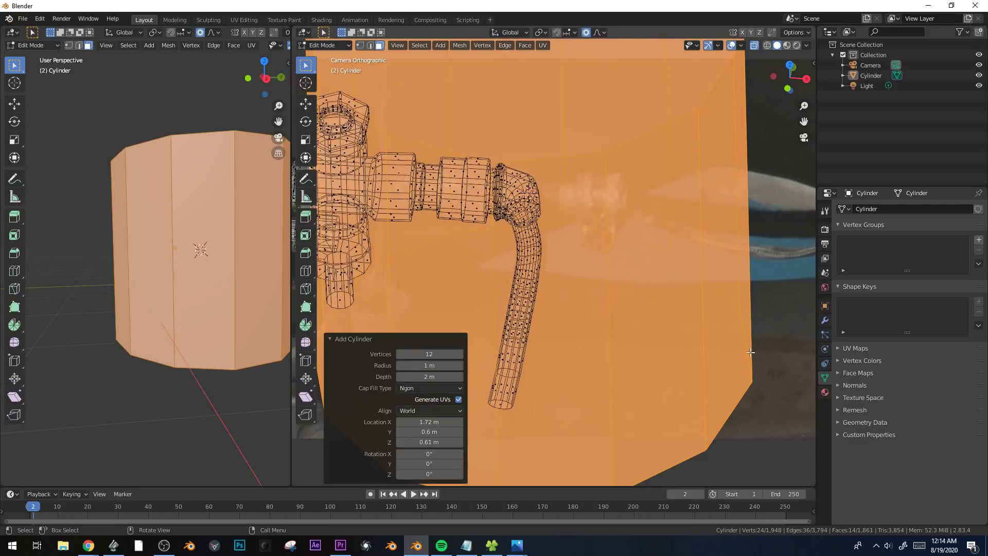
Rotate the cylinder 90° about the global Y axis and scale it to 0.109.
key(r)
key(x)
text(90)
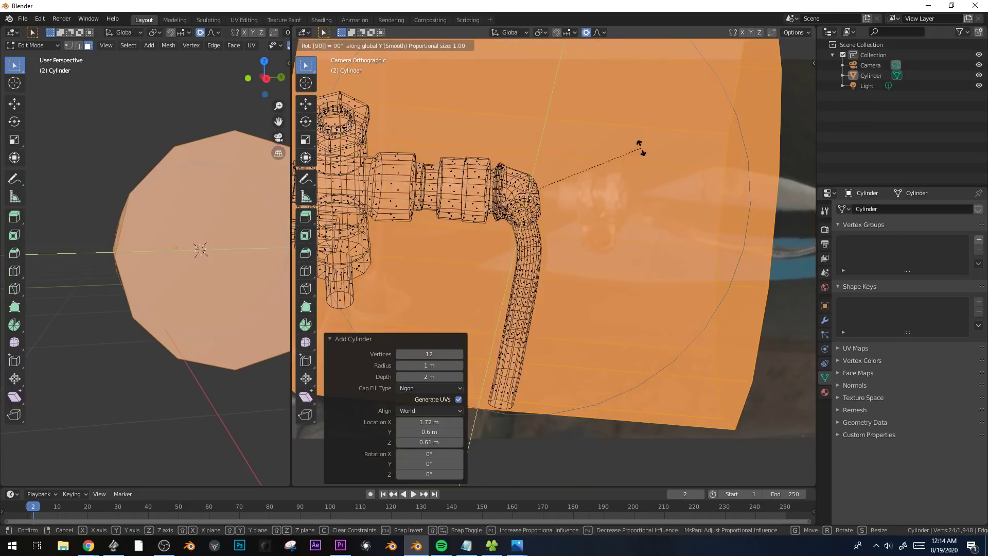
key(Return)
key(s)
click(564, 190)
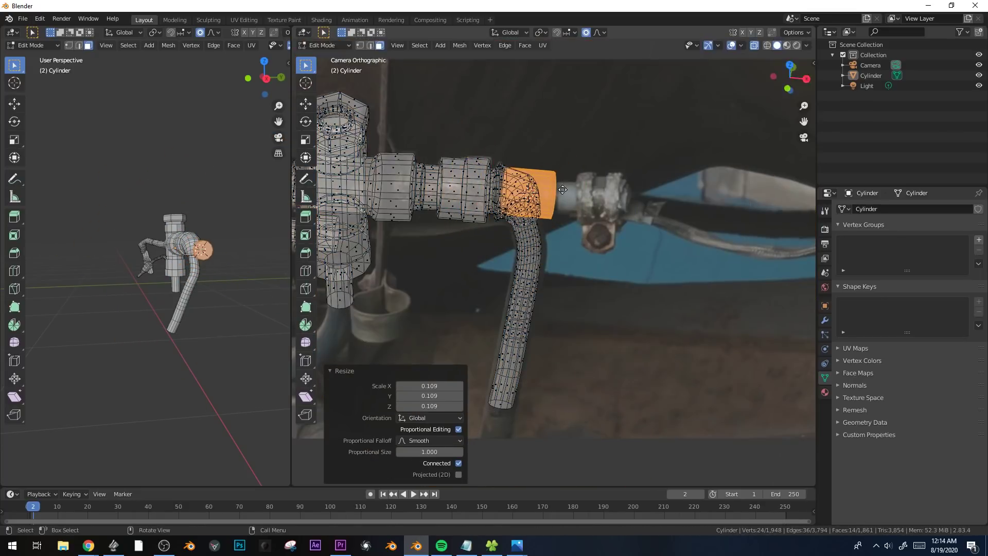
Move the cylinder 0.33582 m along X onto the photographed clamp fitting and rotate it about -5° to match.
key(g)
key(x)
click(654, 237)
key(r)
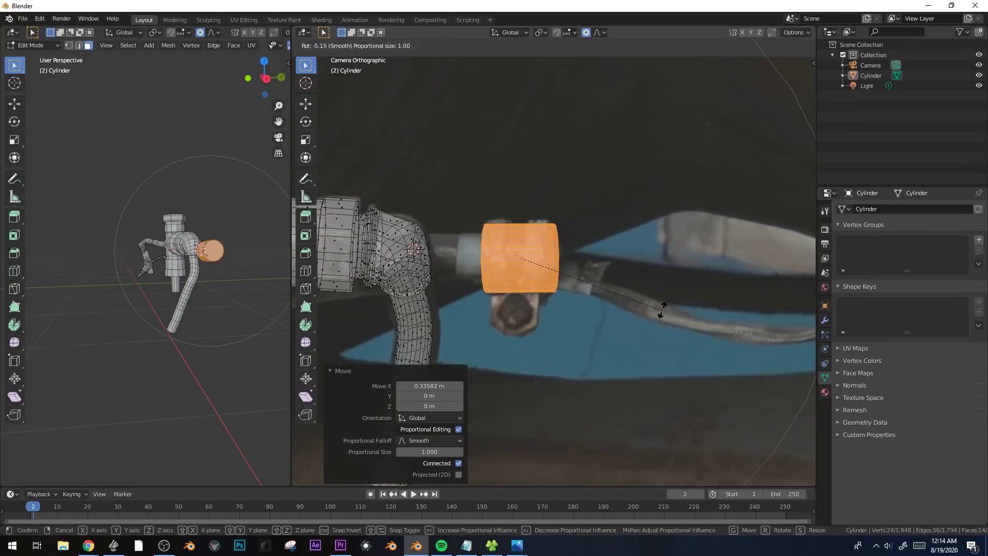
click(661, 314)
With proportional editing off, move the cylinder's outer end face -0.15541 m along X and nudge the inner end face into place.
click(550, 260)
key(g)
right_click(558, 265)
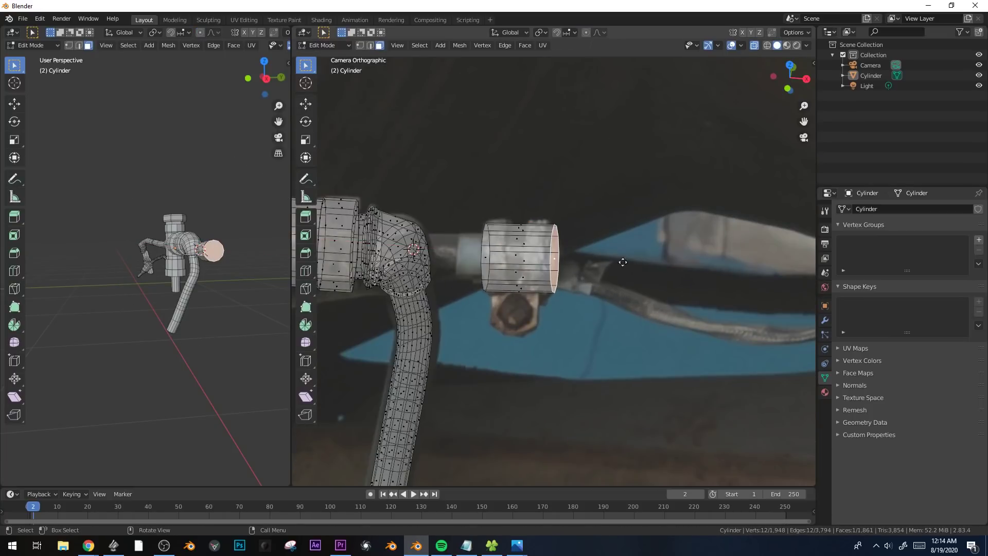
key(g)
key(x)
click(581, 265)
scroll(486, 253, up, 2)
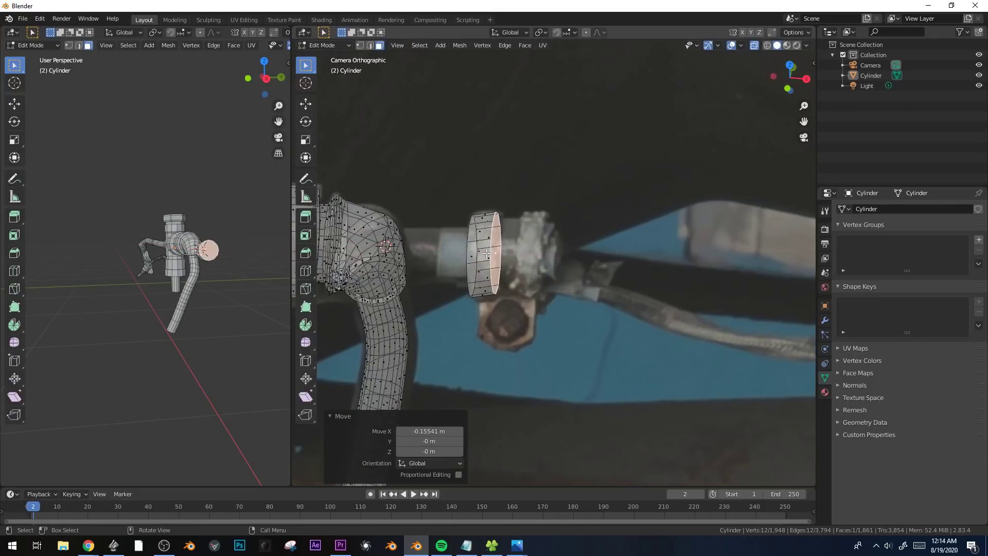
click(472, 258)
key(g)
click(473, 256)
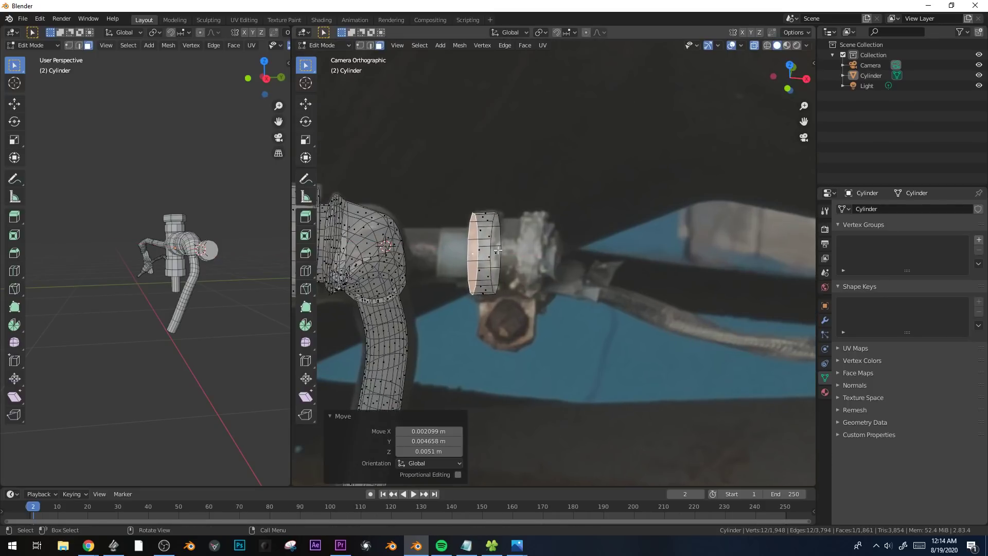
Set the orientation to Normal, inset the cylinder's outer end face about 0.016 m, and extrude it as the fitting's narrower middle section.
click(500, 250)
click(500, 32)
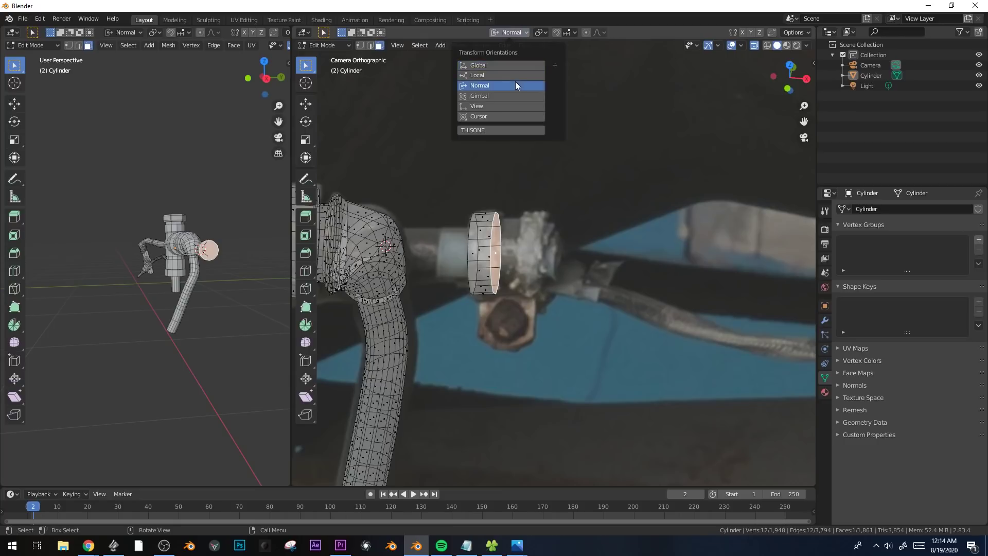
click(515, 81)
key(i)
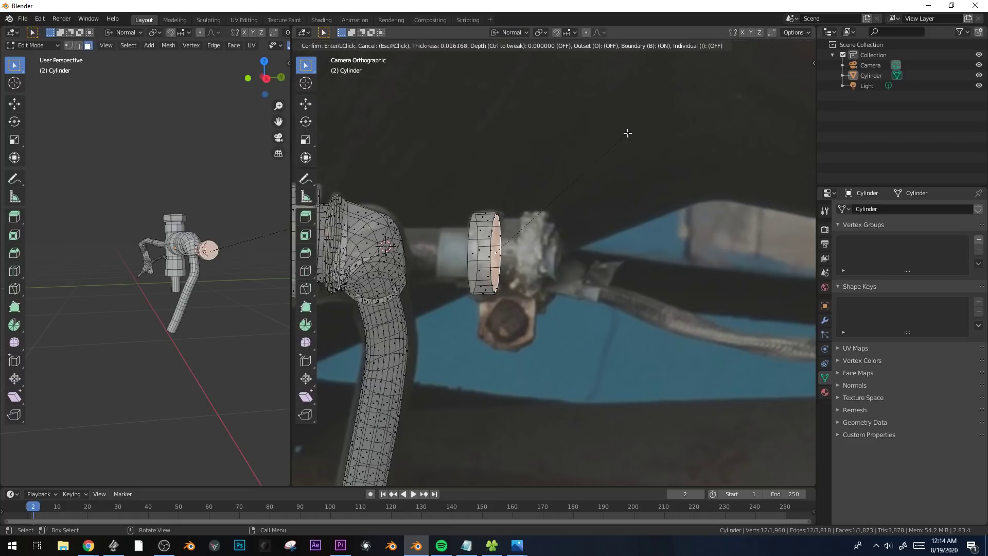
click(626, 133)
key(e)
click(658, 133)
Extrude the end face in place, scale it outward, and extrude it again to form the fitting's second raised band.
key(e)
right_click(662, 134)
key(s)
click(700, 143)
key(e)
click(634, 216)
Extrude the band's end face in place, scale it inward to about 0.8, and shift it along the normal Y axis.
key(e)
right_click(644, 217)
key(s)
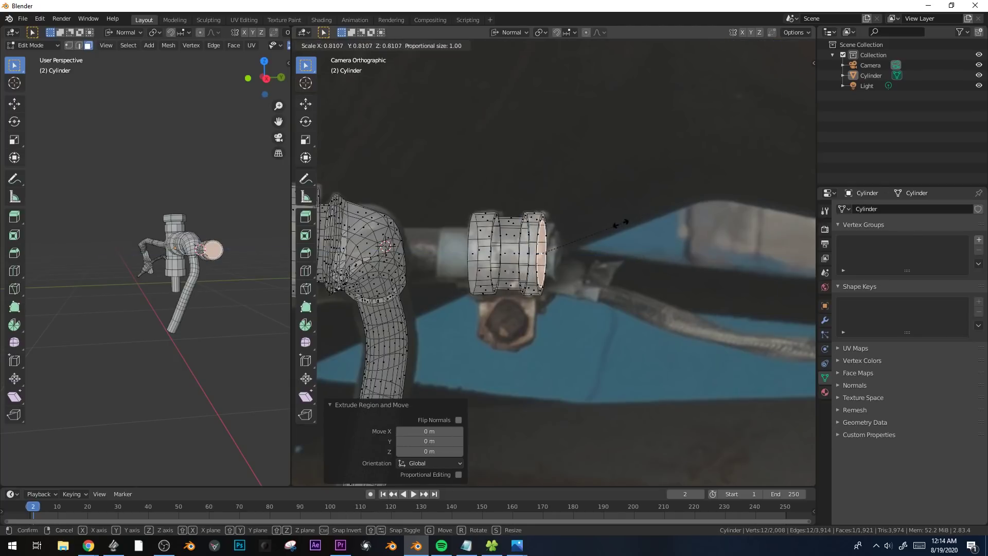
click(615, 222)
key(g)
key(y)
click(629, 227)
Extrude the fitting's end face 0.020302 m and scale the new end to about 0.96.
key(e)
click(643, 226)
key(s)
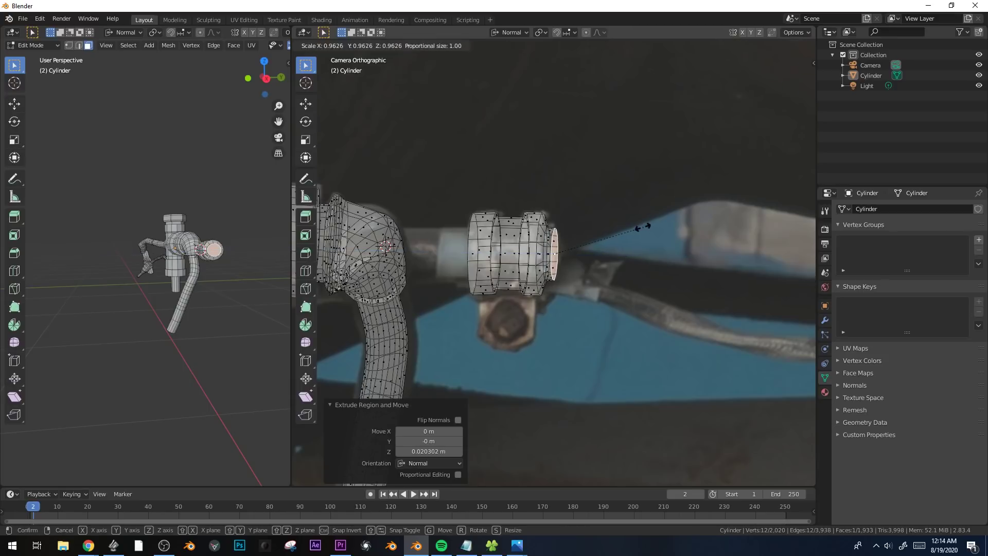
click(641, 227)
Inset the fitting's elbow-side face by scaling an in-place extrusion, and extrude it 0.27014 m into the elbow as a connecting pipe.
click(468, 255)
key(e)
right_click(647, 201)
key(s)
click(589, 213)
key(e)
click(481, 216)
shift+middle_drag(499, 291, 515, 238)
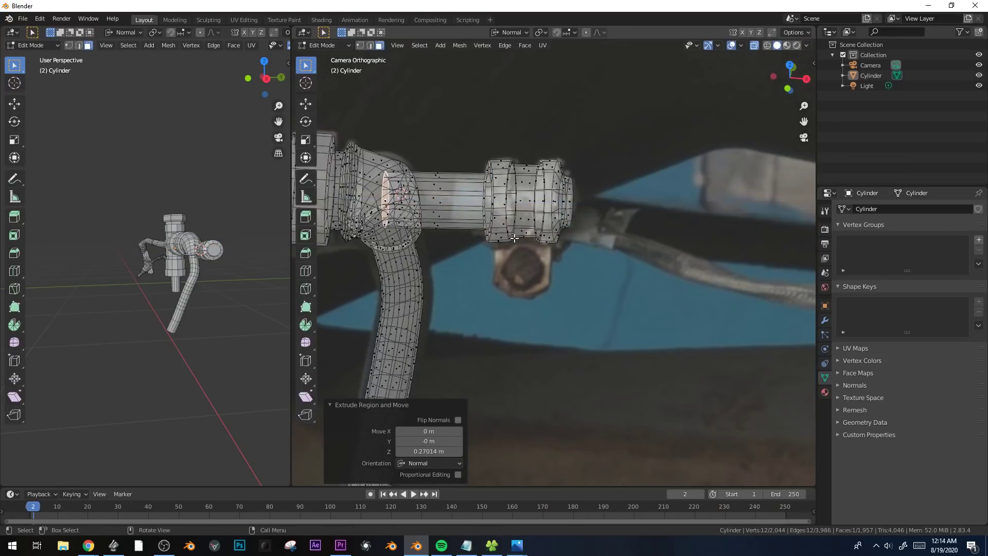
Extrude the clamp's underside face 0.025488 m, extrude it again in place, widen it by 1.917, and shift it along normal Z.
click(522, 237)
key(e)
right_click(621, 248)
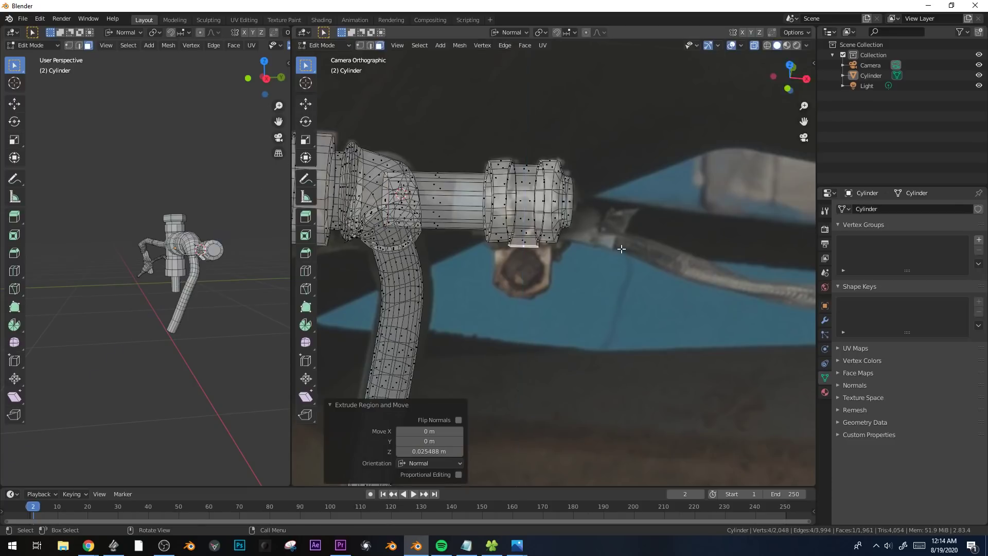
key(s)
key(x)
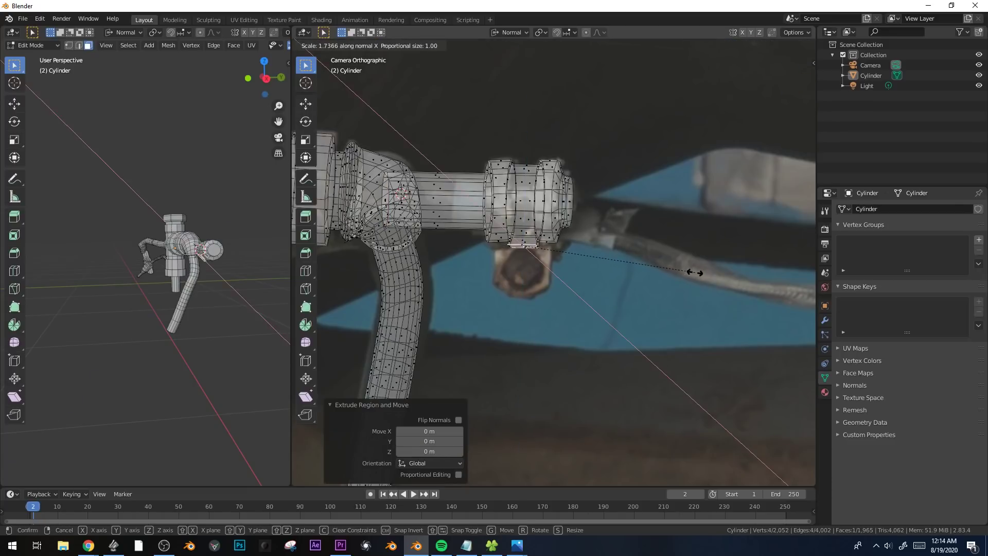
click(712, 274)
key(g)
key(z)
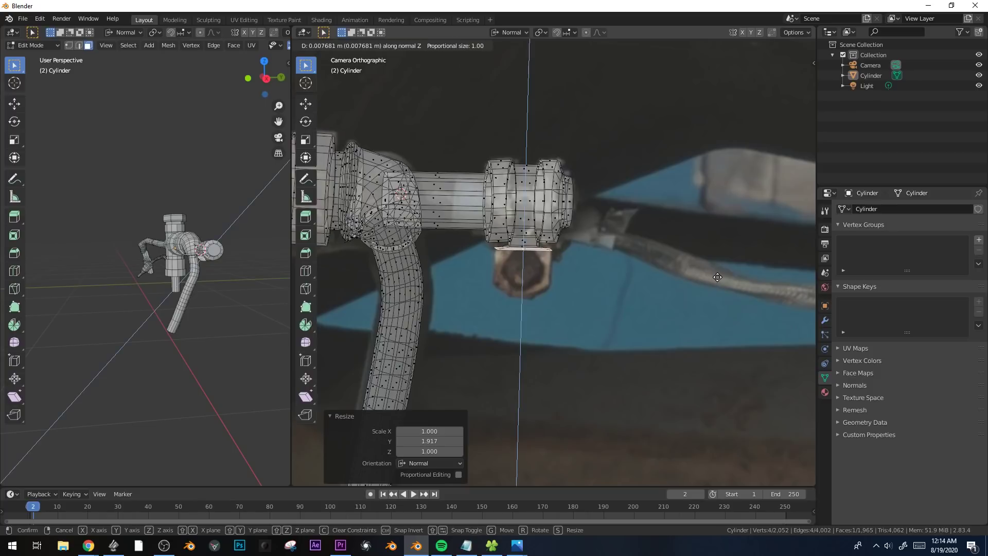
click(717, 277)
Extrude the widened face 0.11131 m down the bolt head, extrude it 0.033733 m more, and scale the end along normal Y.
key(e)
click(721, 309)
click(514, 32)
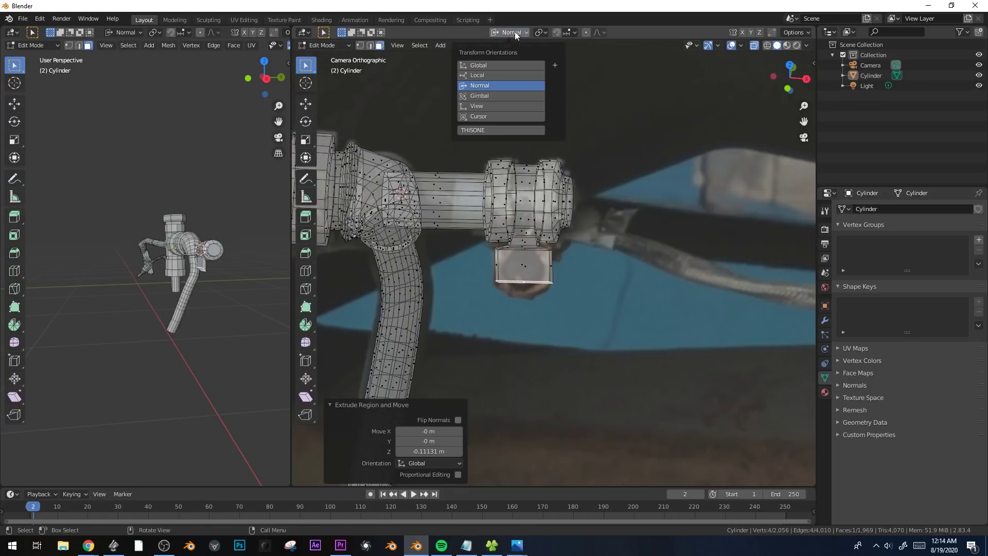
key(e)
click(580, 261)
key(s)
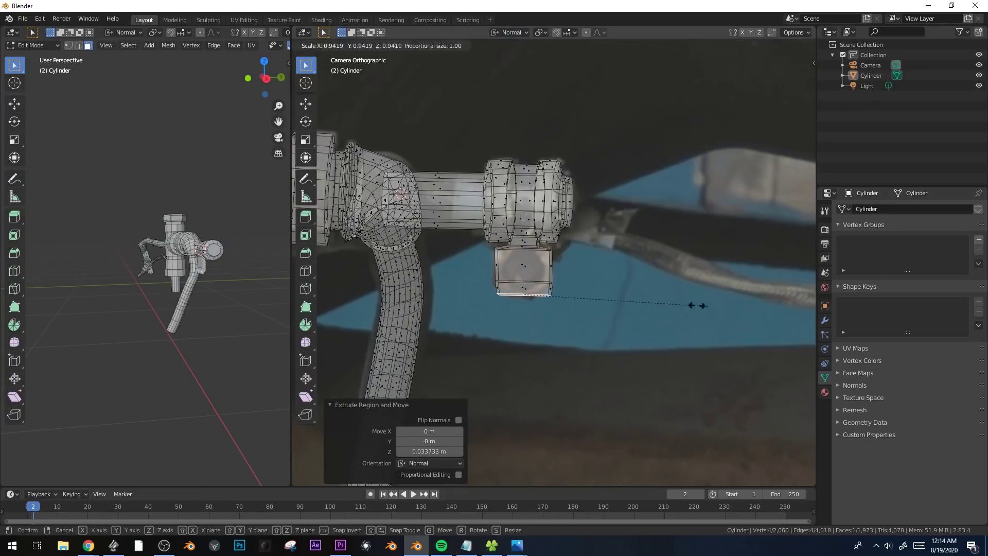
key(y)
click(592, 299)
key(Tab)
Select the open end face of the short pipe below the valve body in Edit Mode.
scroll(596, 299, down, 7)
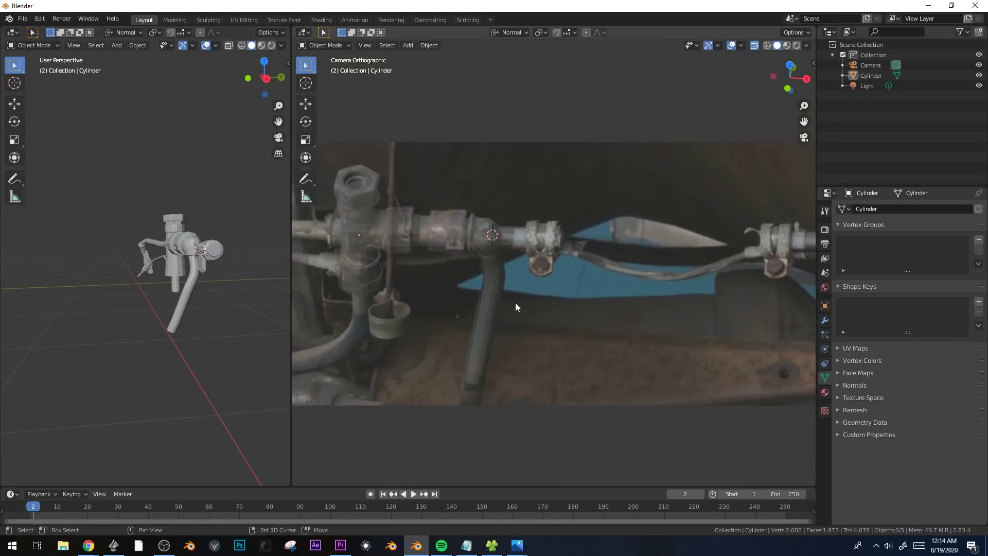
shift+middle_drag(514, 303, 691, 311)
shift+middle_drag(480, 299, 625, 283)
key(Tab)
shift+middle_drag(645, 315, 684, 284)
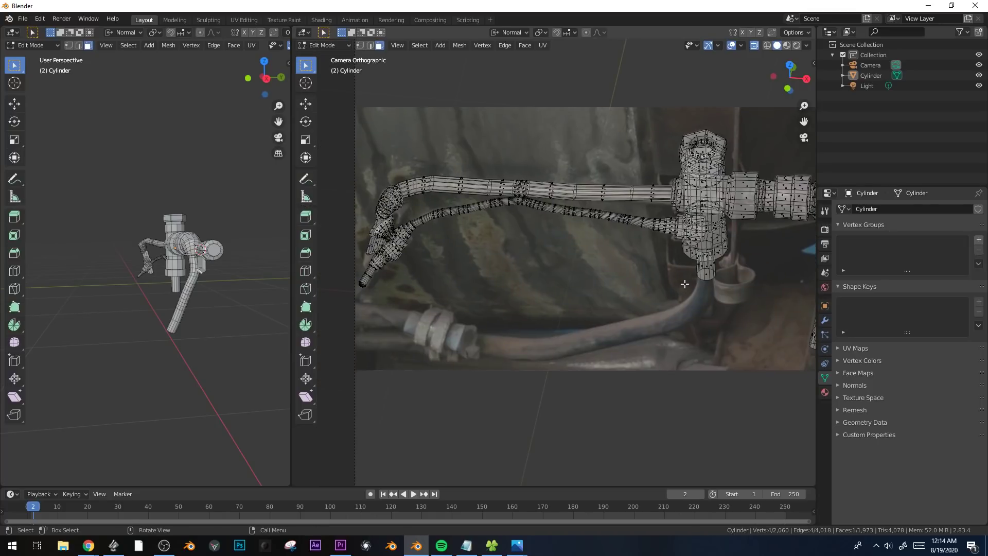
scroll(707, 278, up, 2)
shift+middle_drag(753, 298, 676, 288)
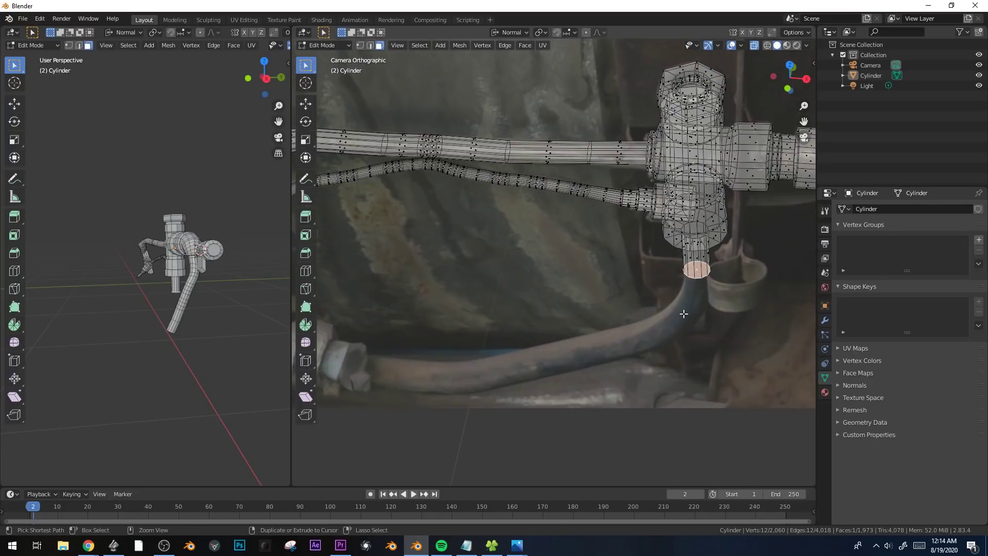
Try to extrude the pipe's end face to successive points along the curved hose in the photo.
ctrl+right_click(579, 354)
ctrl+right_click(520, 360)
ctrl+right_click(443, 366)
ctrl+right_click(389, 367)
middle_drag(390, 361, 495, 323)
key(ctrl+z)
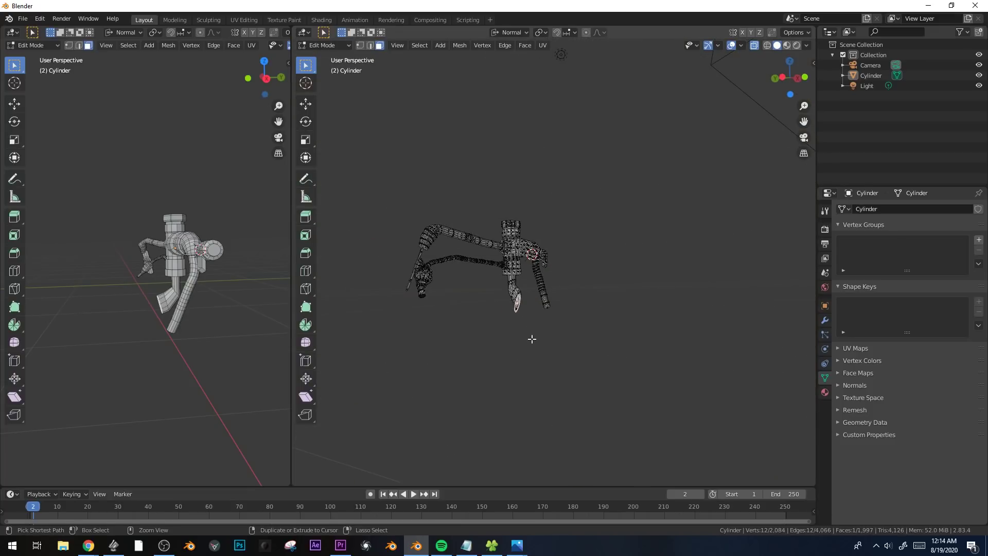
key(ctrl+shift+z)
key(KP_0)
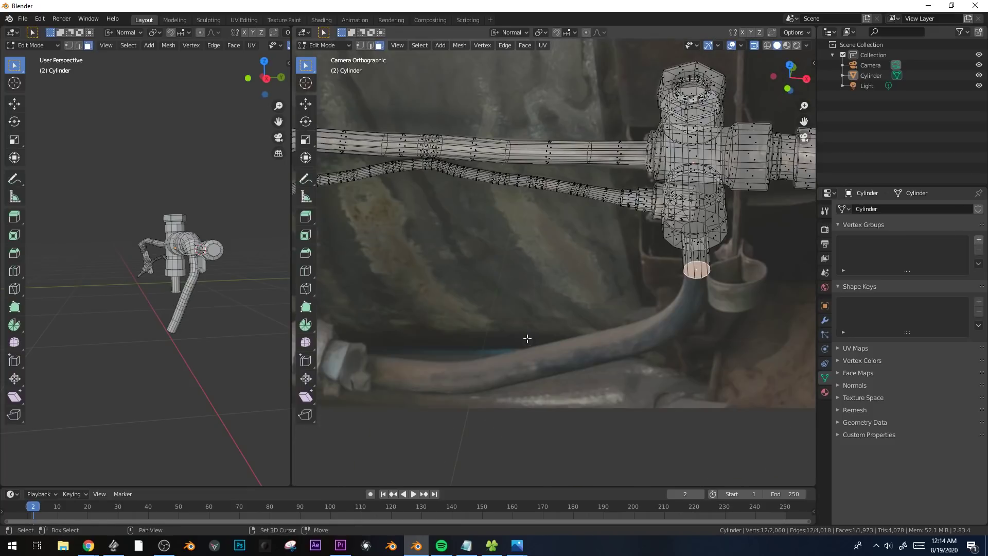
Extrude the pipe's end face 0.22112 m, then rotate and move the new end to follow the start of the hose's bend.
shift+middle_drag(532, 338, 510, 336)
key(e)
click(689, 311)
key(r)
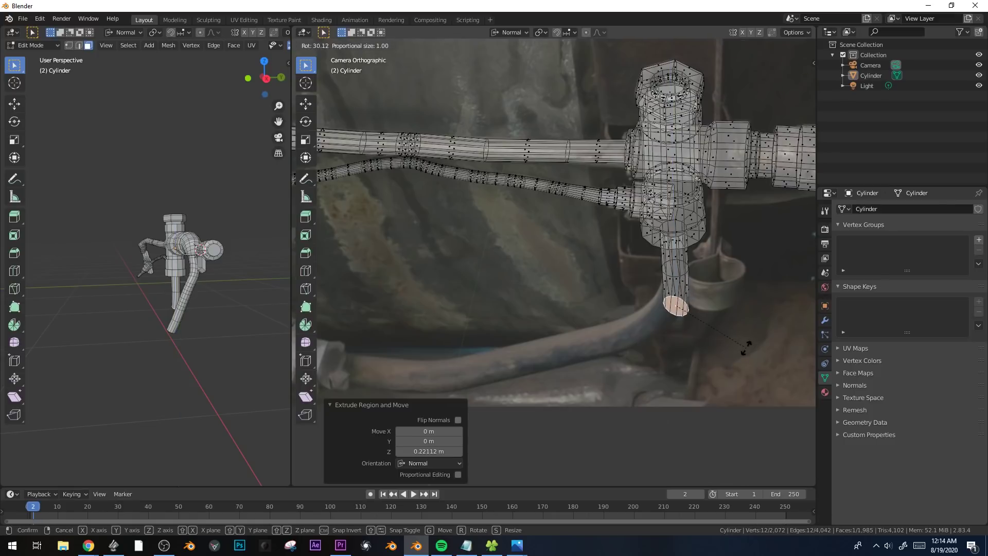
click(743, 348)
key(g)
click(733, 349)
key(r)
key(r)
click(741, 339)
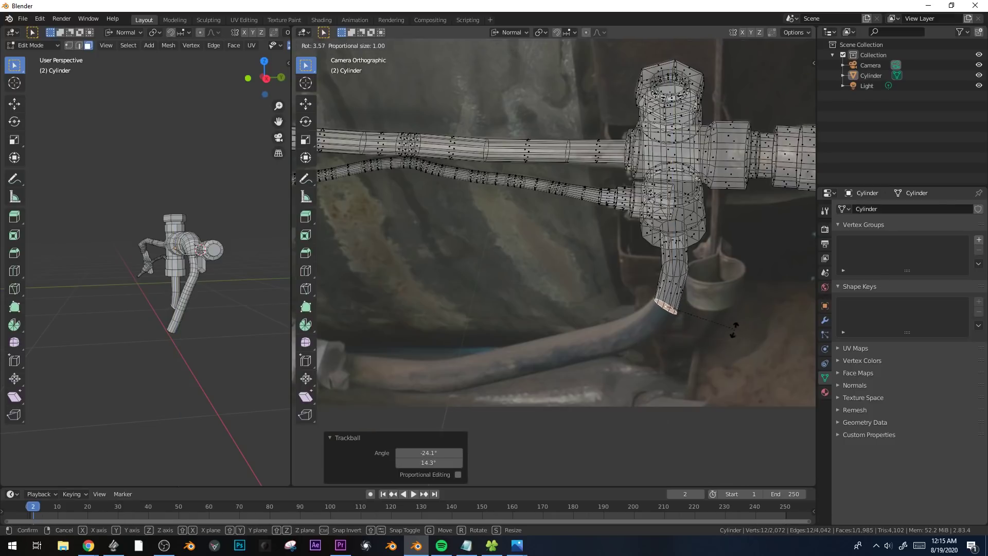
Extrude the next hose segment around the bend, rotate its end, and scale it to match the photographed hose's thickness.
key(e)
click(663, 382)
key(r)
click(659, 382)
key(s)
click(644, 383)
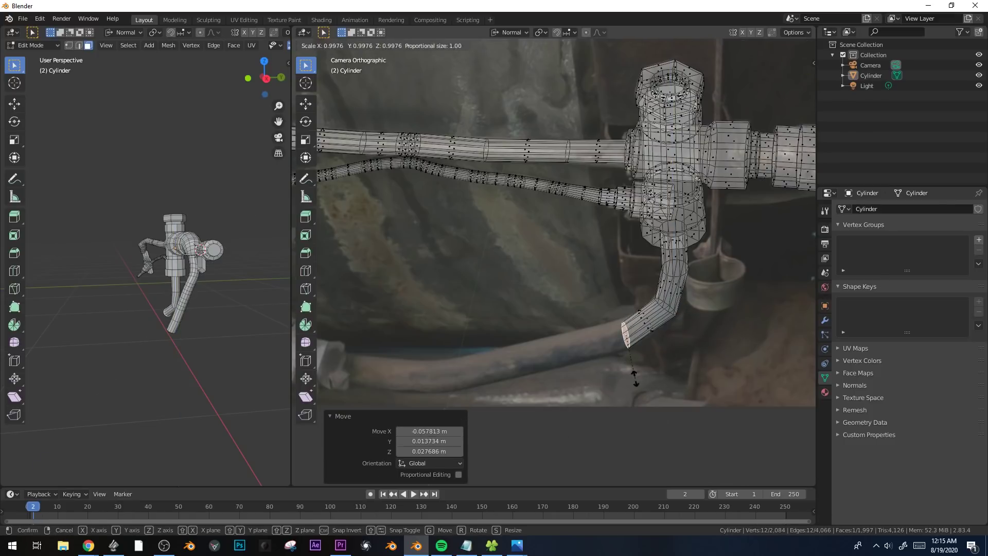
Extrude two more segments along the hose's long straight run and rotate the end to follow its direction.
key(e)
click(519, 390)
shift+middle_drag(519, 390, 646, 351)
key(e)
click(566, 364)
key(r)
click(559, 383)
Extrude another hose segment toward the connector and rotate its end to follow the upward curve.
key(e)
click(496, 379)
key(r)
click(471, 405)
key(r)
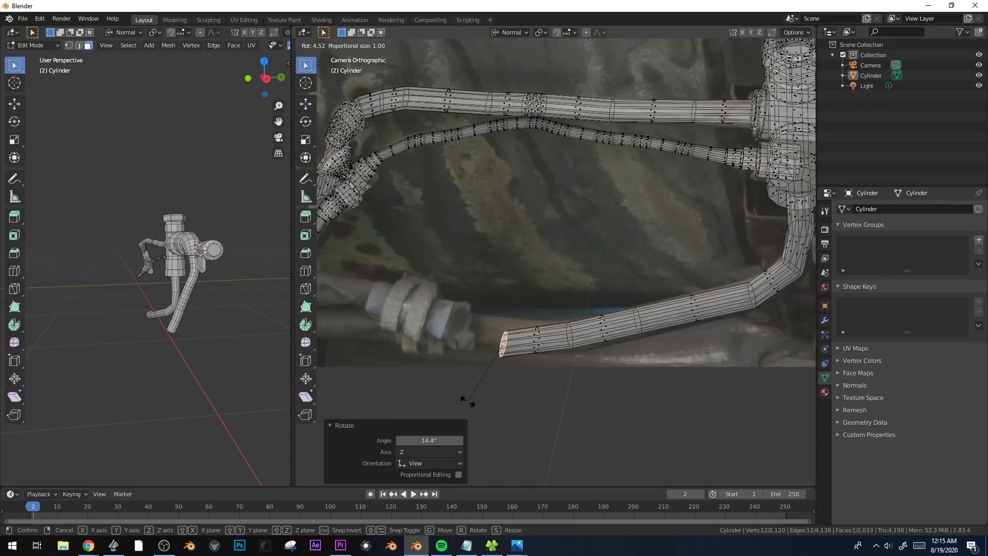
click(472, 384)
Extrude the hose's end about 0.18 m to the connector, extrude a short step, and scale it outward as a flare.
key(e)
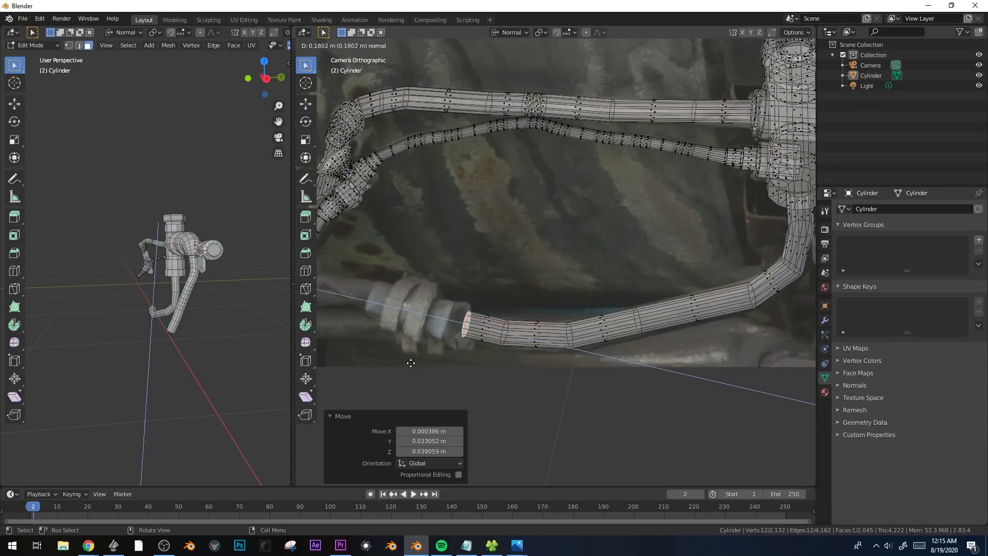
click(410, 363)
key(e)
click(401, 364)
key(s)
click(374, 374)
Extrude the flared end along the connector's collar, move it into line, and scale it up to about 1.22.
key(e)
click(342, 374)
key(g)
click(491, 280)
key(s)
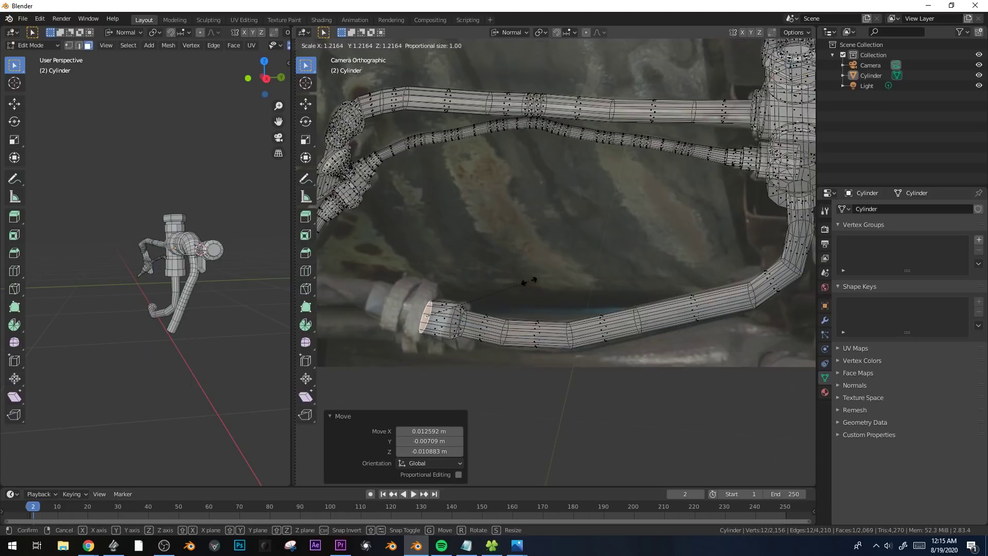
click(536, 275)
Extrude the collar's end face in place, scale it to 1.672, and extrude it about 0.087 m as the connector's first ring.
scroll(443, 307, up, 3)
shift+middle_drag(372, 315, 589, 258)
key(e)
right_click(623, 237)
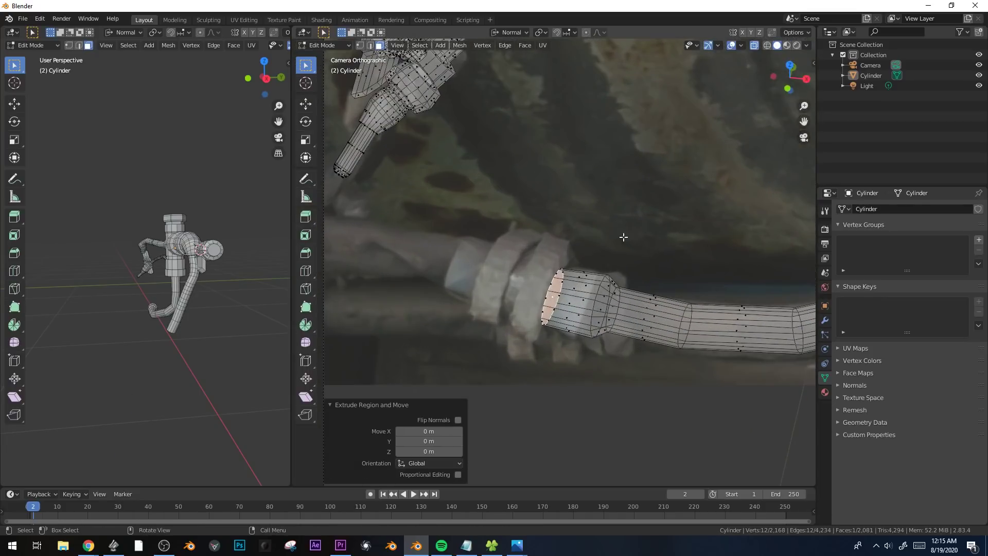
key(s)
click(694, 224)
key(e)
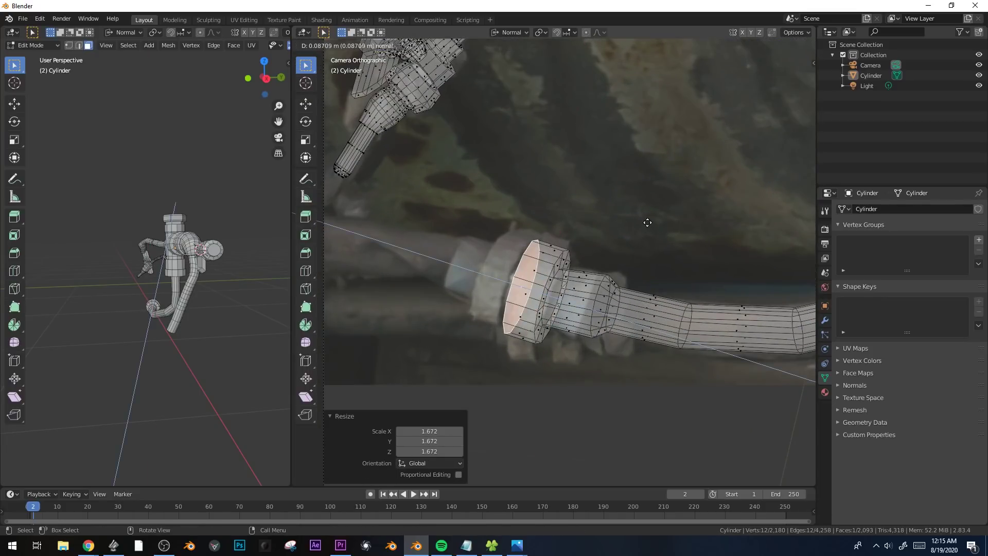
click(654, 222)
Extrude the ring's end face in place, scale it inward, and extrude it briefly to form the groove between the rings.
key(e)
right_click(653, 224)
key(s)
click(626, 235)
key(e)
click(613, 235)
Form the second ring with an outward-scaled extrusion 0.074622 m deep, and inset its end face to about 0.66.
key(e)
key(s)
click(636, 230)
key(e)
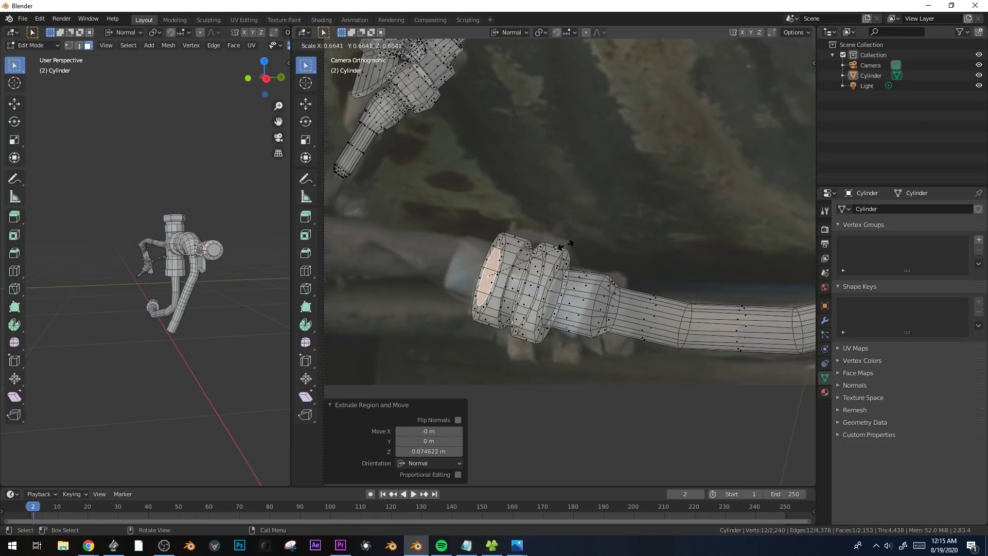
click(566, 244)
Extrude the inset face 0.09622 m as the connector's end sleeve and bevel its end edge with one segment.
key(e)
click(530, 236)
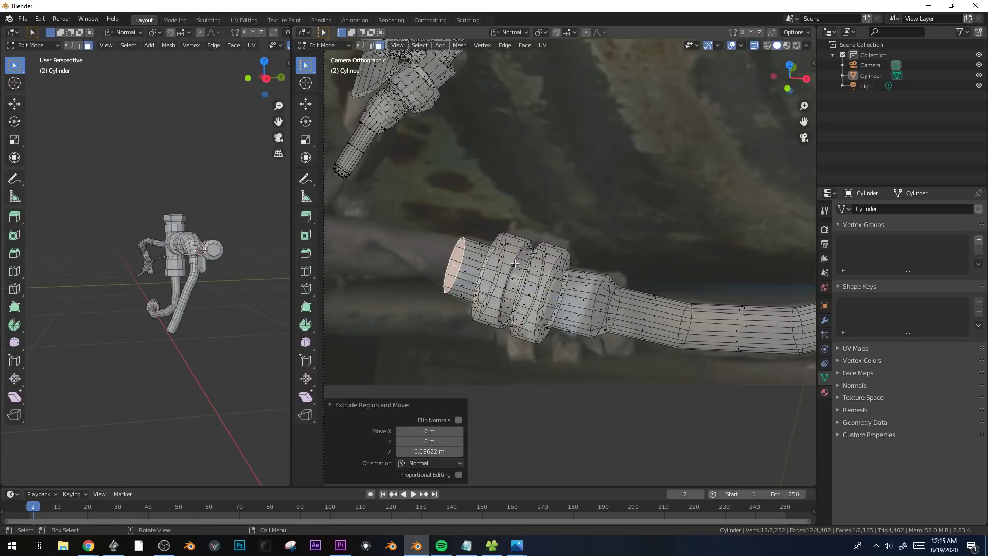
key(ctrl+b)
scroll(649, 260, down, 2)
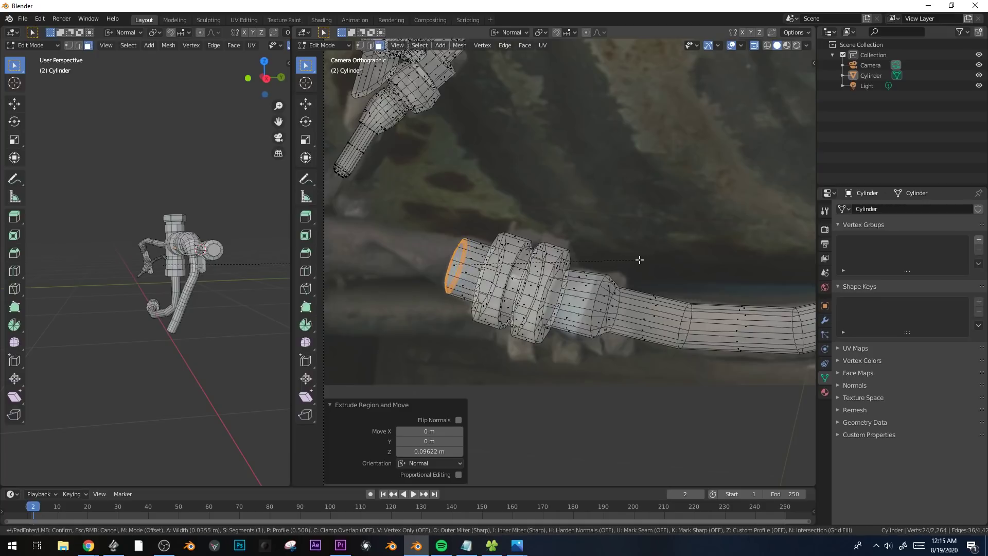
click(640, 259)
Examine the whole mesh against the reference photo and the remaining unmodelled clamp area.
scroll(626, 310, down, 1)
key(a)
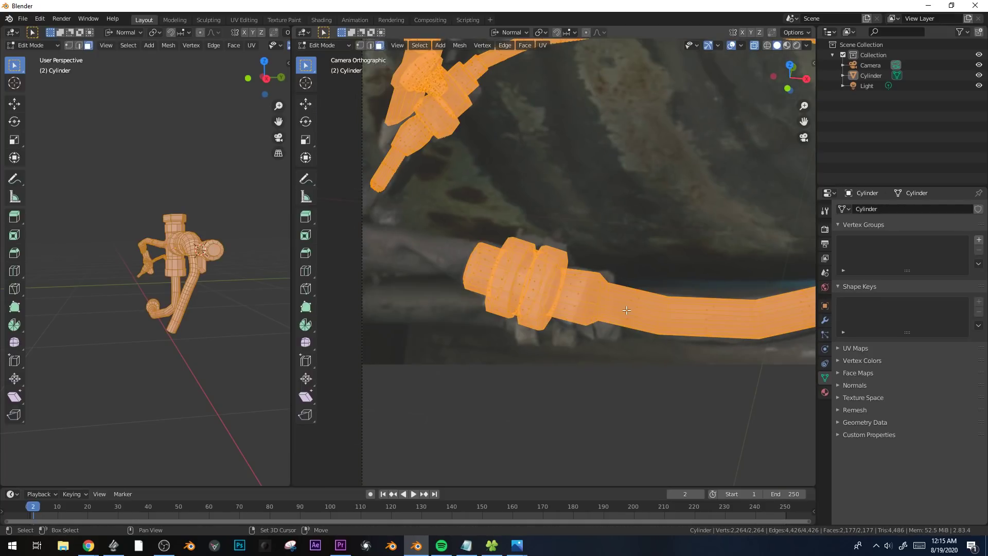
key(Tab)
key(Tab)
key(KP_0)
key(KP_0)
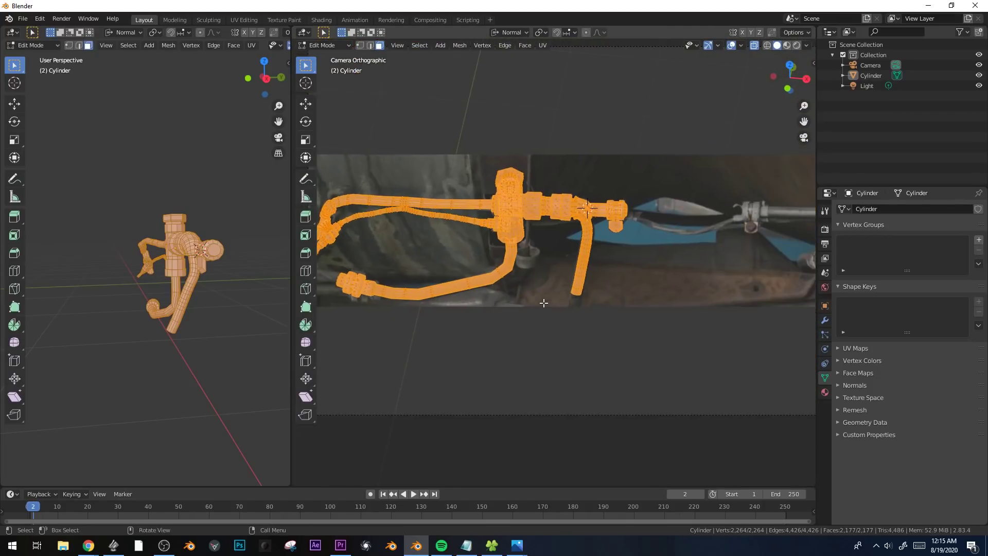
scroll(544, 303, up, 1)
shift+middle_drag(544, 303, 457, 383)
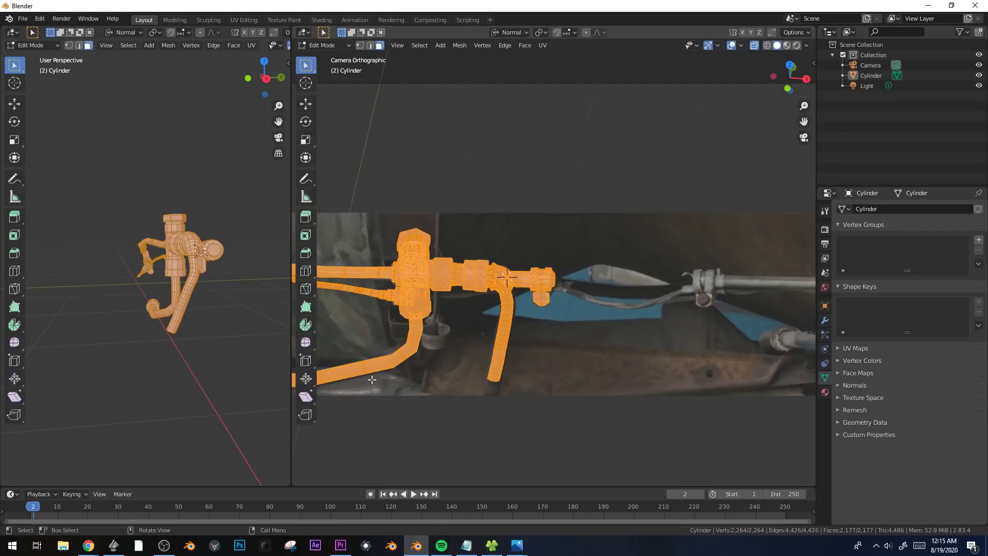
Duplicate the clamp fitting's outer end face in place with X-ray turned off.
scroll(592, 345, up, 2)
shift+middle_drag(597, 344, 482, 305)
scroll(524, 326, up, 1)
key(alt+z)
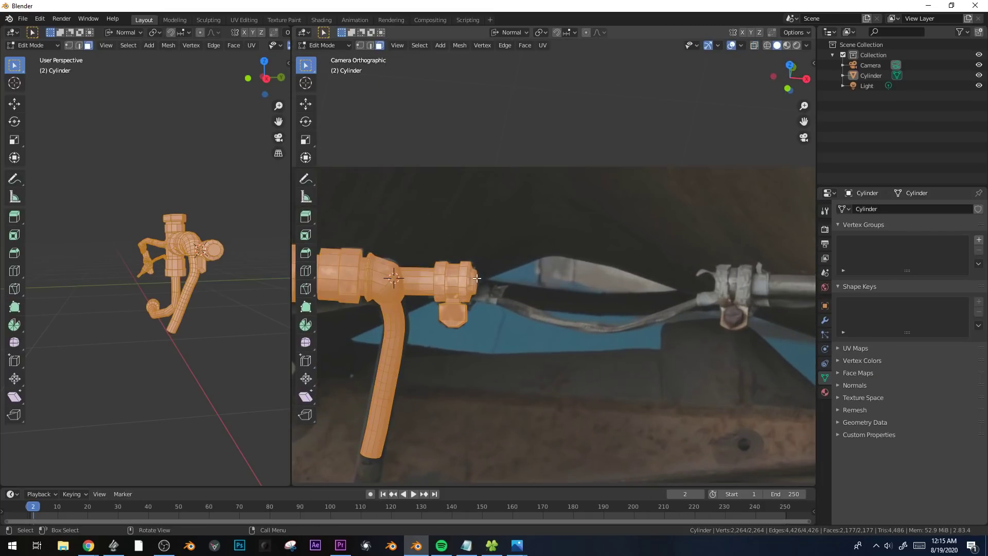
click(475, 282)
key(shift+d)
key(x)
right_click(580, 306)
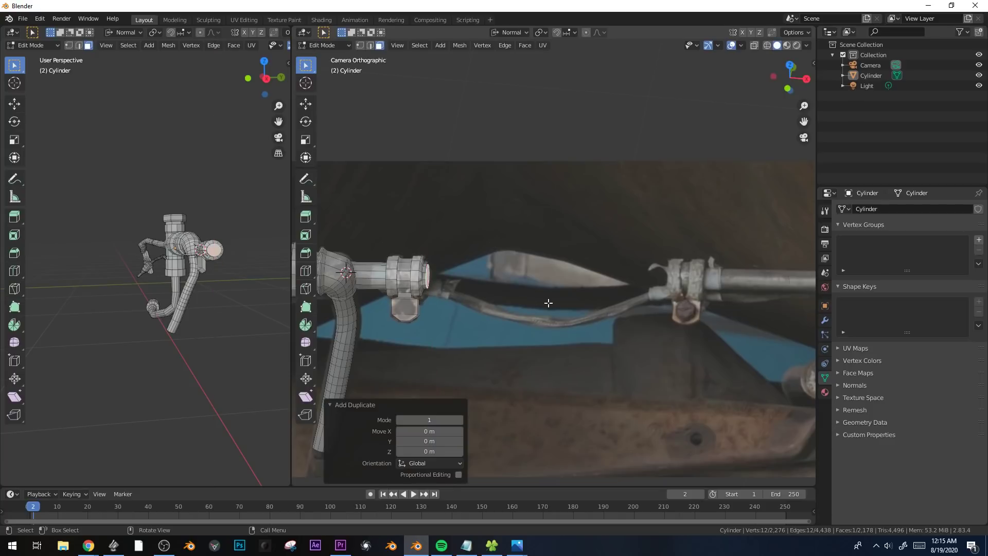
Switch the transform orientation to Global.
key(g)
key(y)
right_click(746, 298)
click(512, 33)
click(508, 55)
Move the duplicated face about 1.333 m along global X to the second clamp, then adjust its position and tilt.
key(g)
key(x)
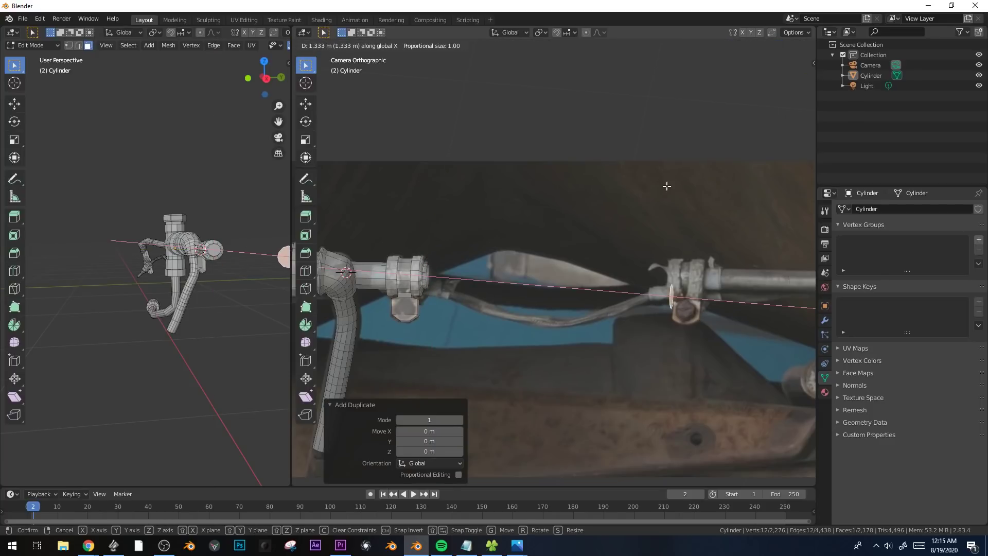
click(666, 186)
key(g)
click(664, 166)
key(r)
key(r)
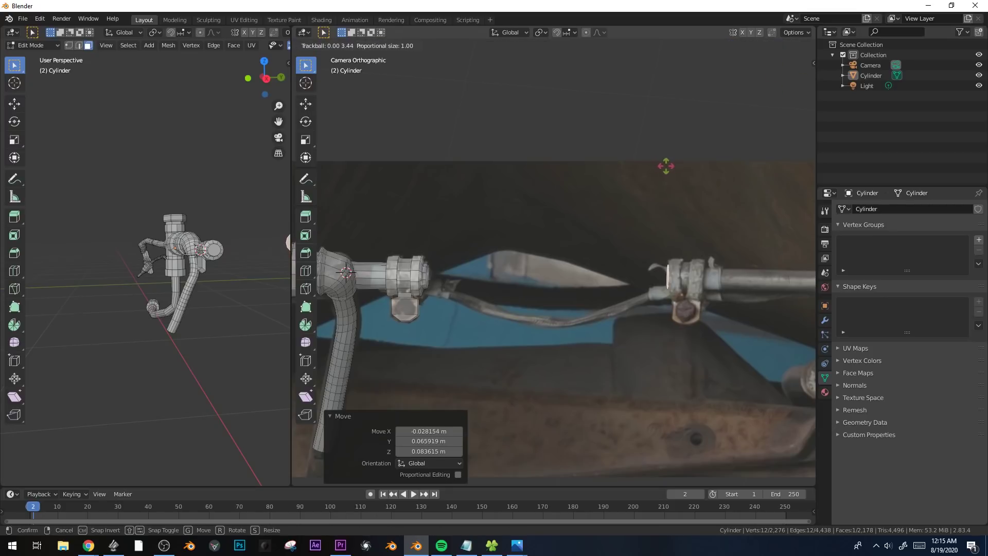
click(666, 166)
Scale the duplicated face to 1.495 and move it onto the second clamp's near end.
shift+middle_drag(666, 165, 523, 177)
scroll(627, 310, up, 2)
key(s)
click(692, 306)
key(g)
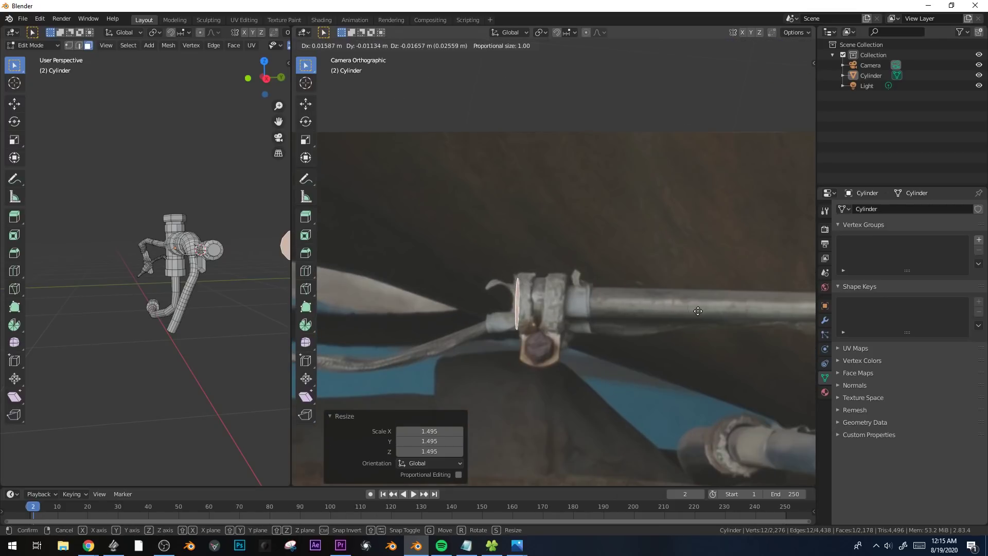
click(699, 311)
Rotate the duplicated face to match the second clamp's angle and fine-tune its size and position.
key(r)
key(r)
click(701, 310)
key(r)
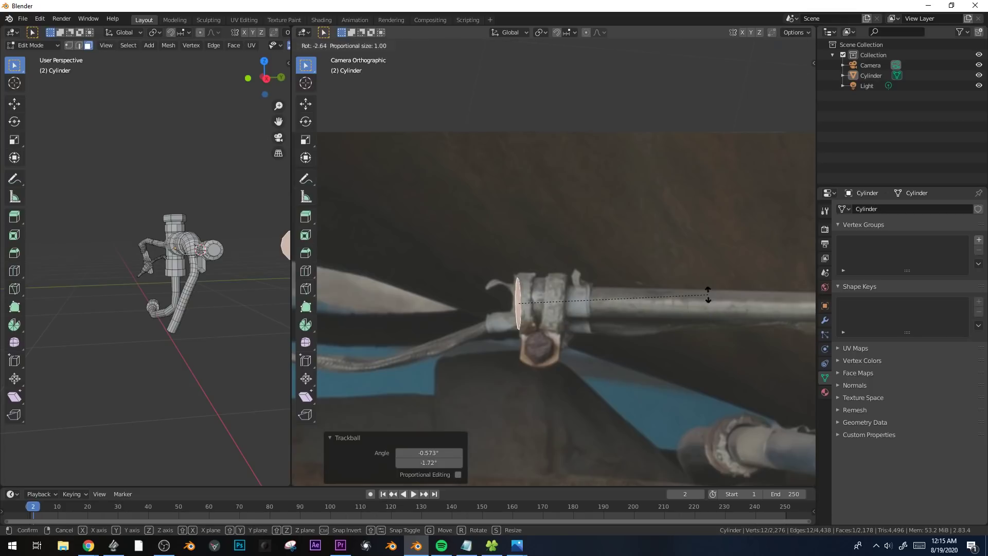
click(646, 301)
key(s)
click(661, 303)
key(g)
click(658, 302)
Delete the duplicated face at the second clamp.
scroll(560, 312, down, 2)
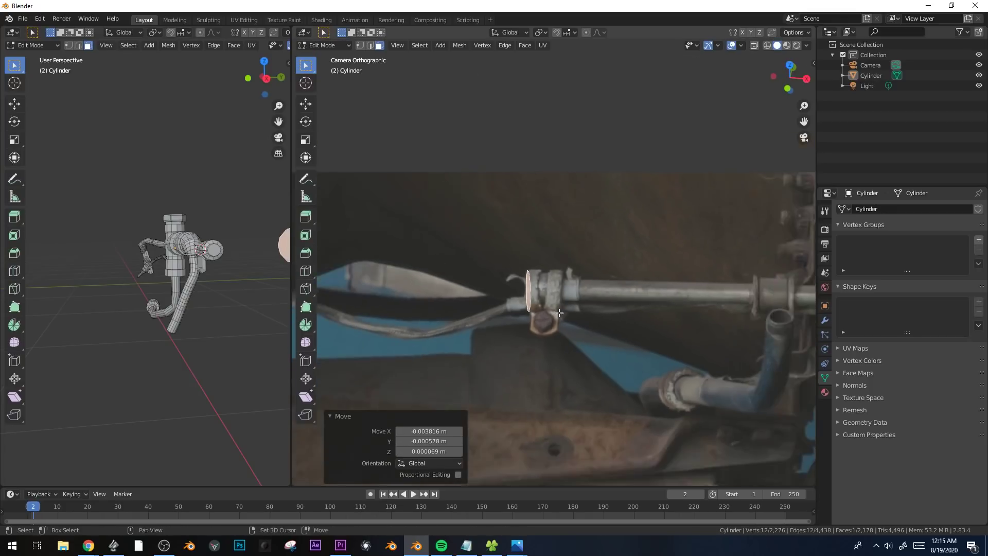
shift+middle_drag(559, 312, 676, 317)
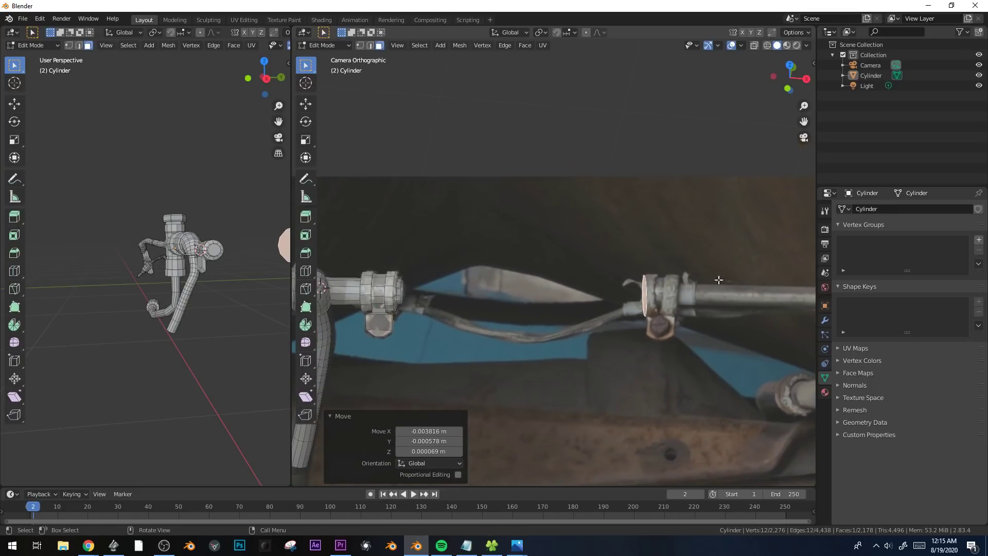
key(x)
click(720, 280)
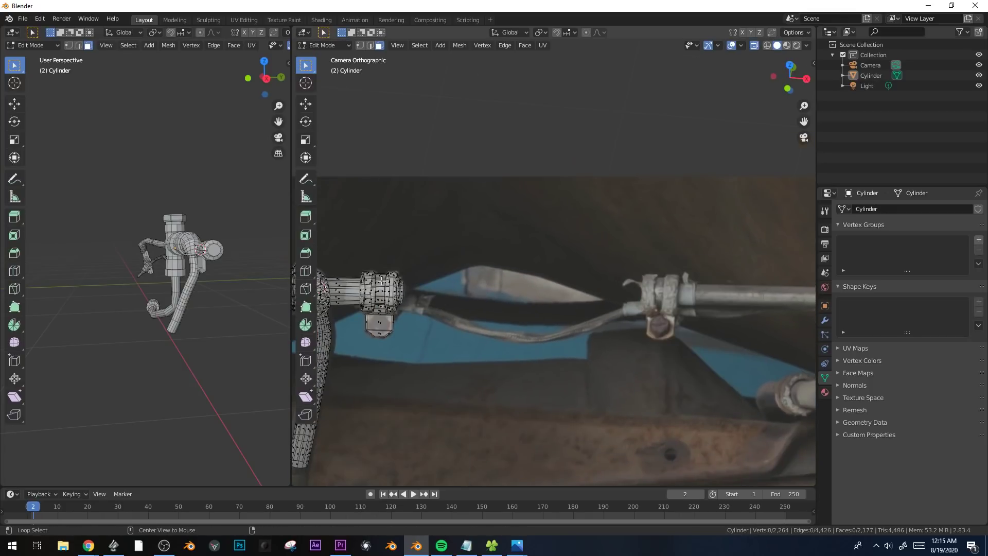
Duplicate the whole clamp fitting with its bolt head, offset 1.464 m along global X.
drag(353, 256, 445, 393)
key(shift+d)
click(741, 393)
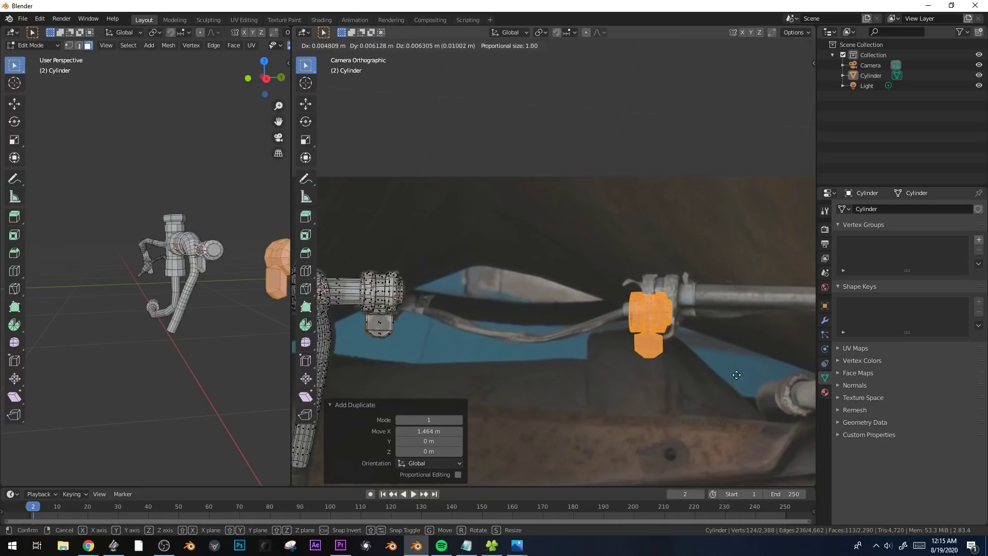
Move and rotate the duplicated clamp fitting to match the second clamp in the photo, finishing with a 3.05° rotation.
key(g)
click(745, 359)
key(r)
key(r)
click(741, 361)
key(g)
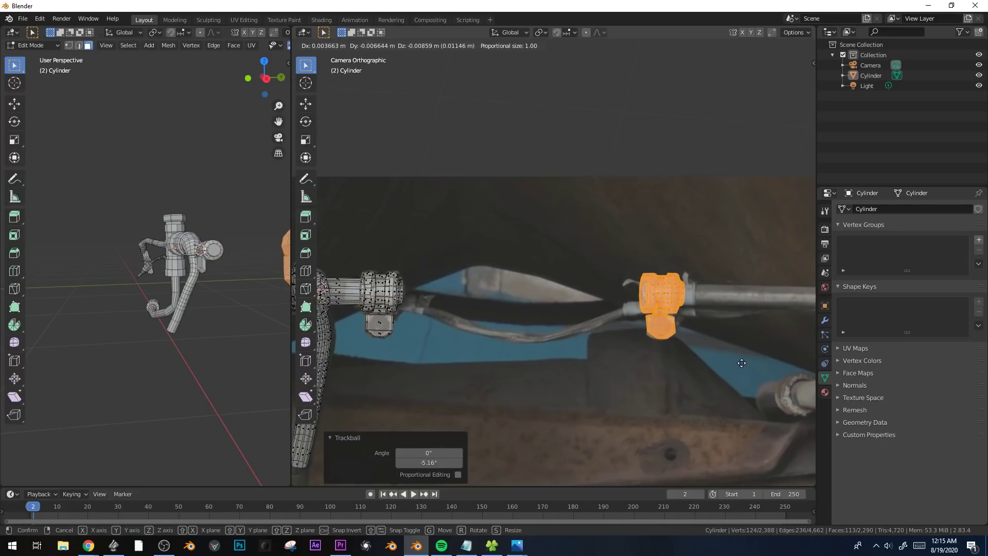
click(742, 363)
key(r)
click(738, 368)
Duplicate the first clamp's outer end face, scale it down, and rotate it 10.9° about the view axis.
scroll(556, 329, up, 1)
shift+middle_drag(428, 312, 505, 313)
scroll(446, 306, up, 1)
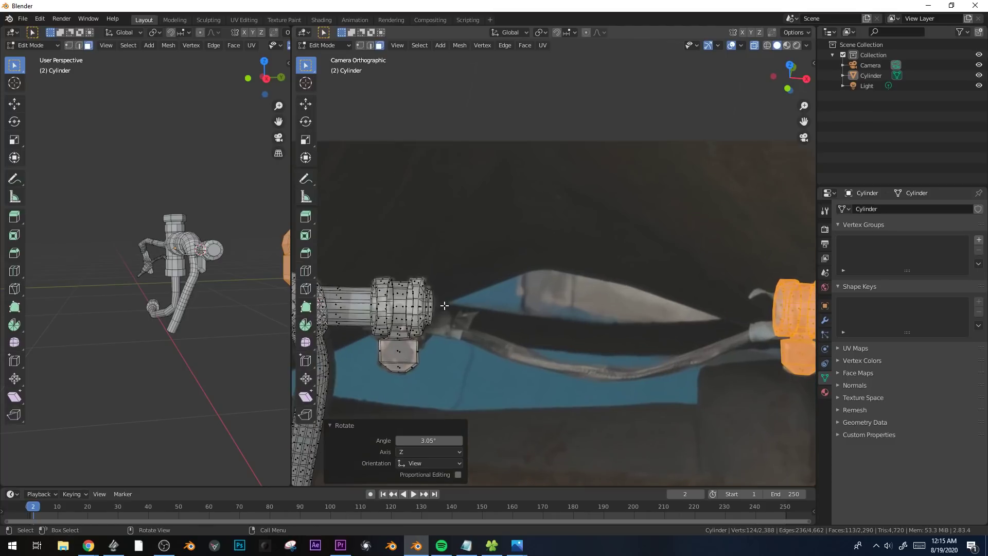
click(430, 307)
key(shift+d)
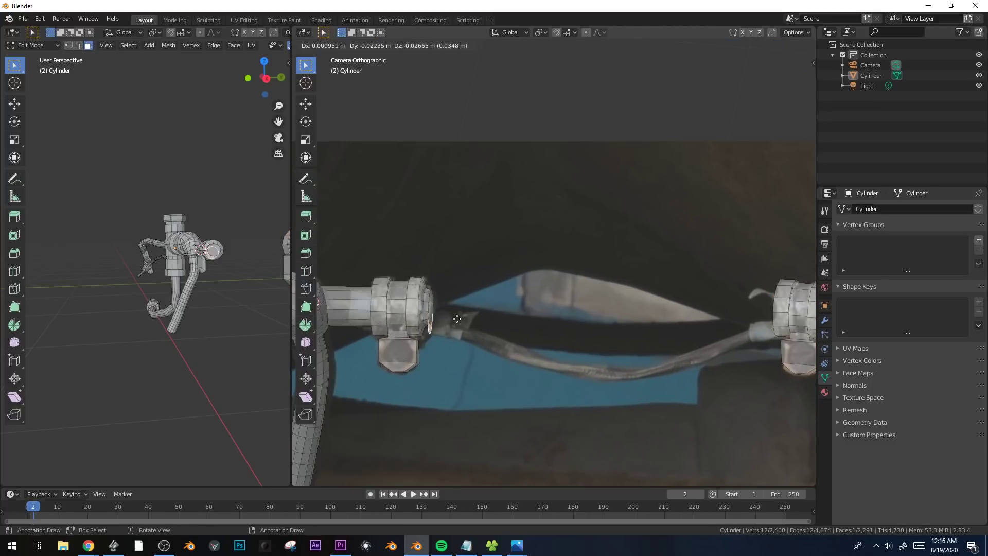
click(434, 318)
key(s)
click(478, 330)
key(r)
click(475, 339)
key(g)
key(z)
right_click(479, 342)
key(g)
key(x)
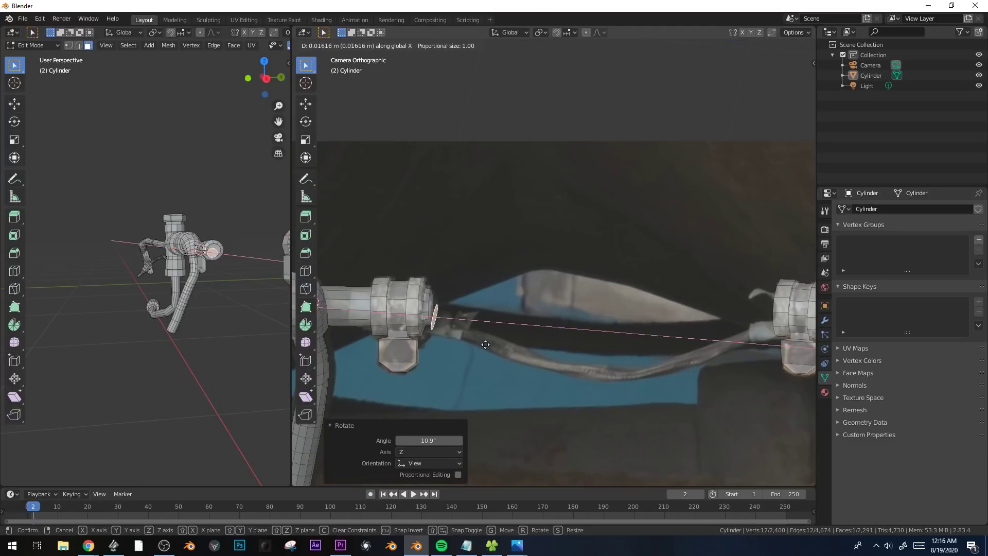
right_click(485, 345)
Move the duplicated face below the first clamp's end and extrude it about 0.14 m along its normal.
scroll(248, 286, up, 3)
middle_drag(248, 286, 257, 317)
key(g)
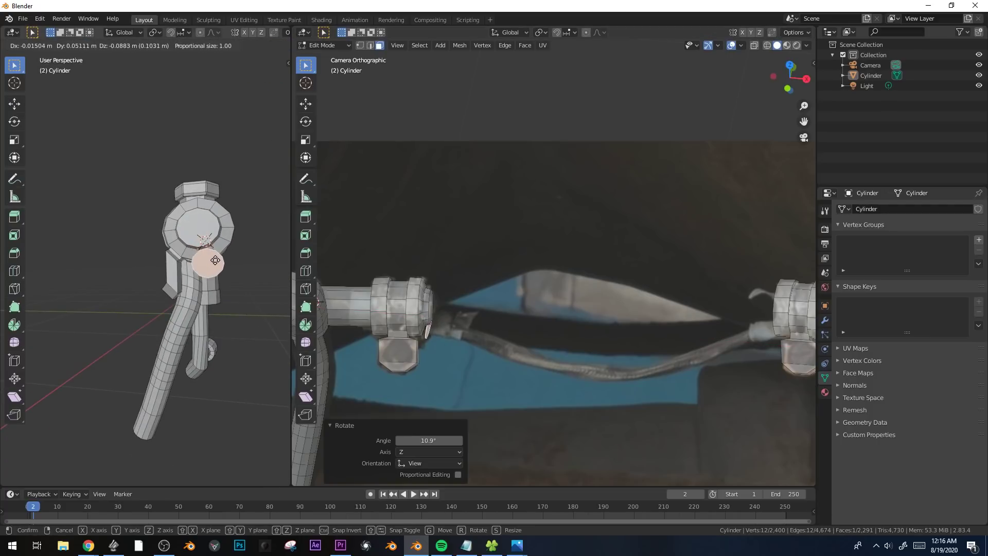
click(215, 261)
middle_drag(216, 262, 267, 280)
key(e)
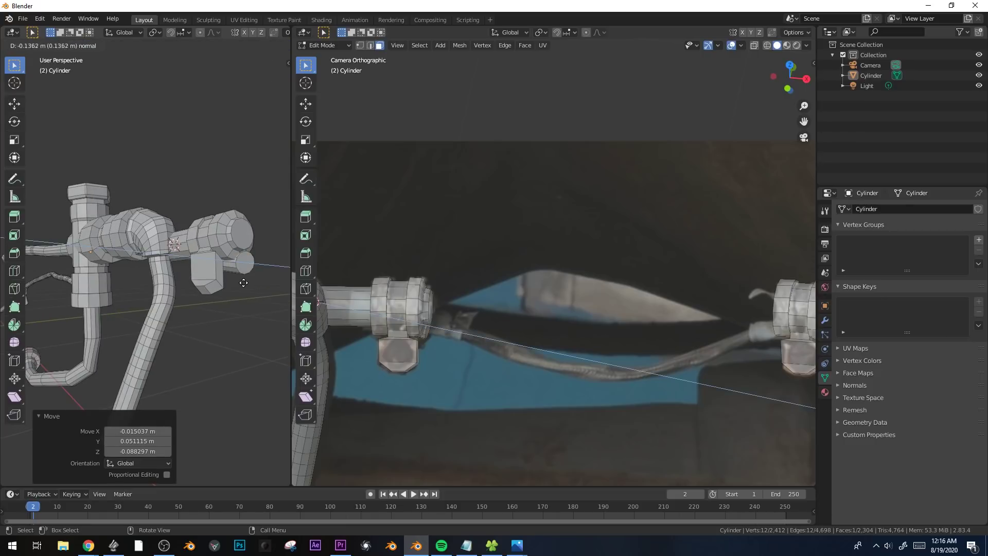
click(246, 282)
Extrude the hose connector out from the first clamp and inset its end face at scale 0.633.
middle_drag(442, 355, 561, 274)
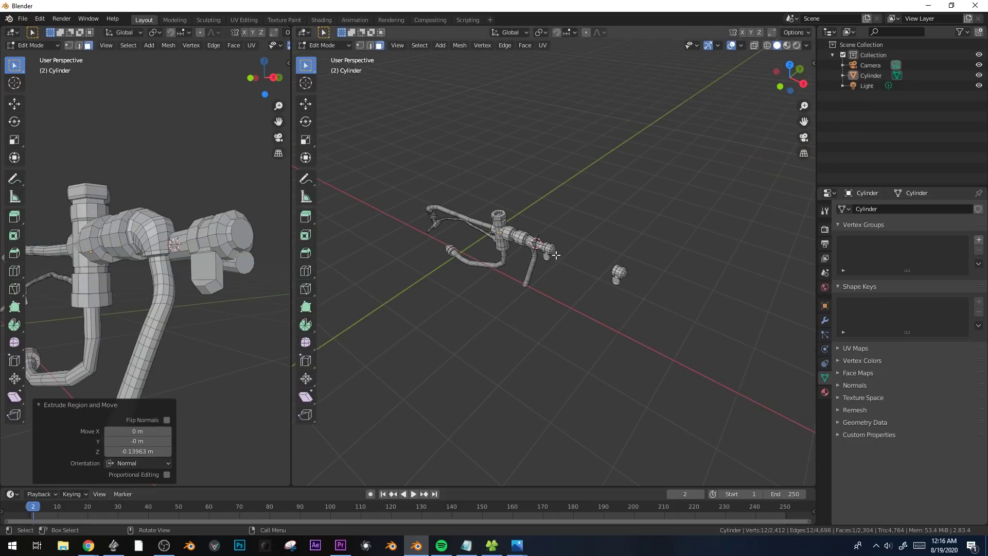
click(556, 255)
key(KP_0)
key(e)
click(570, 279)
key(e)
click(550, 295)
key(e)
key(Escape)
key(s)
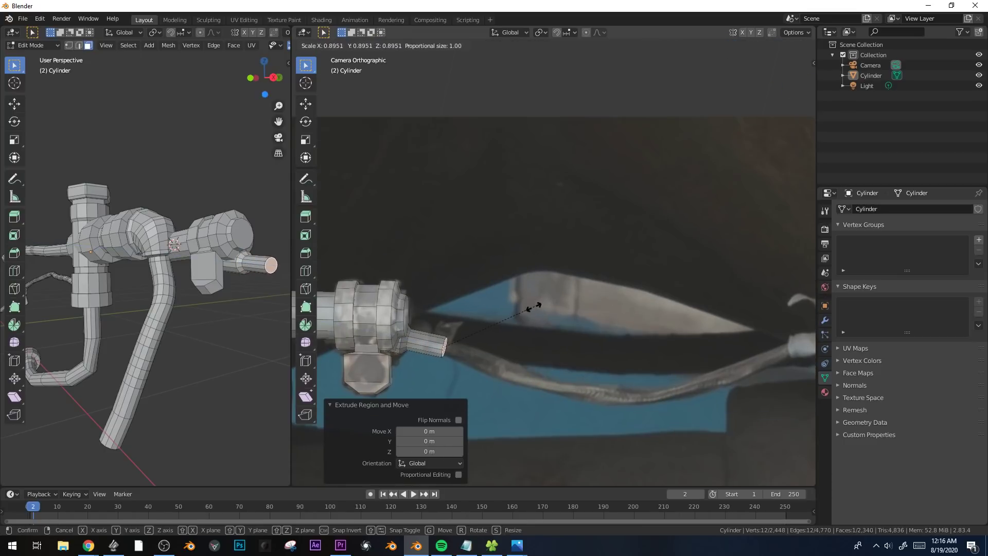
click(512, 312)
Extrude the first hose sections from the connector, rotating the end face to follow the sagging hose in the photo.
shift+middle_drag(523, 340, 470, 265)
key(e)
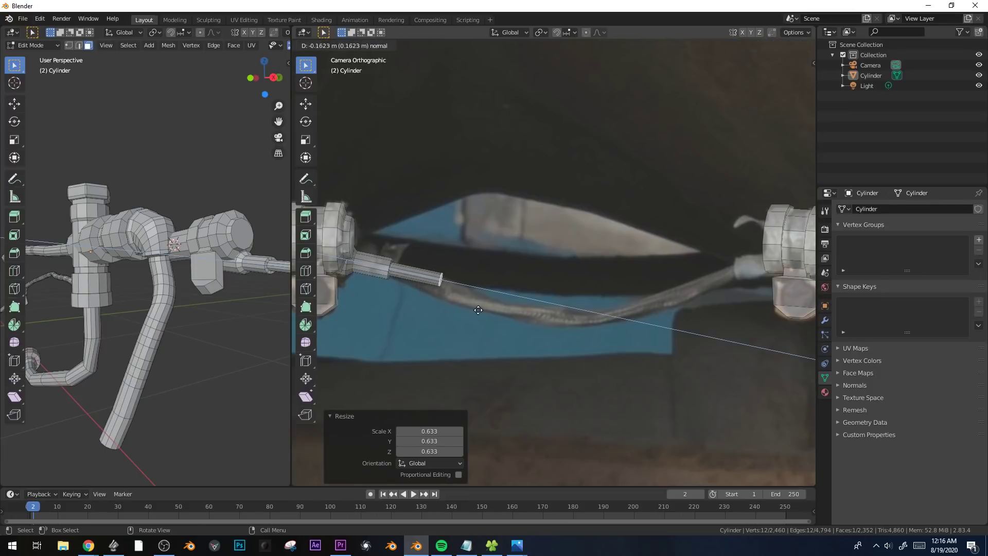
click(478, 308)
key(r)
click(469, 318)
key(e)
click(470, 326)
key(r)
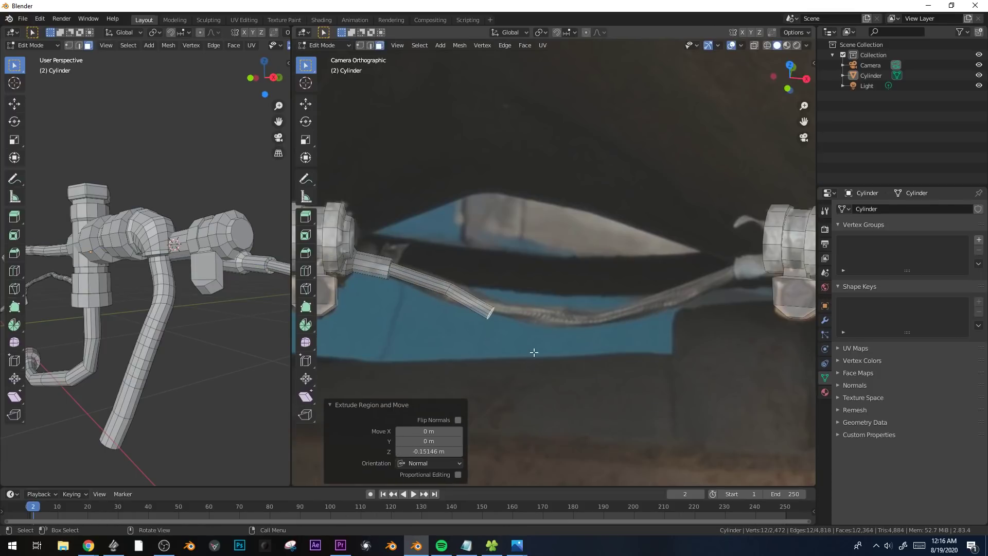
click(545, 348)
Extrude the remaining hose sections through the bend and up to the second clamp's connector.
key(e)
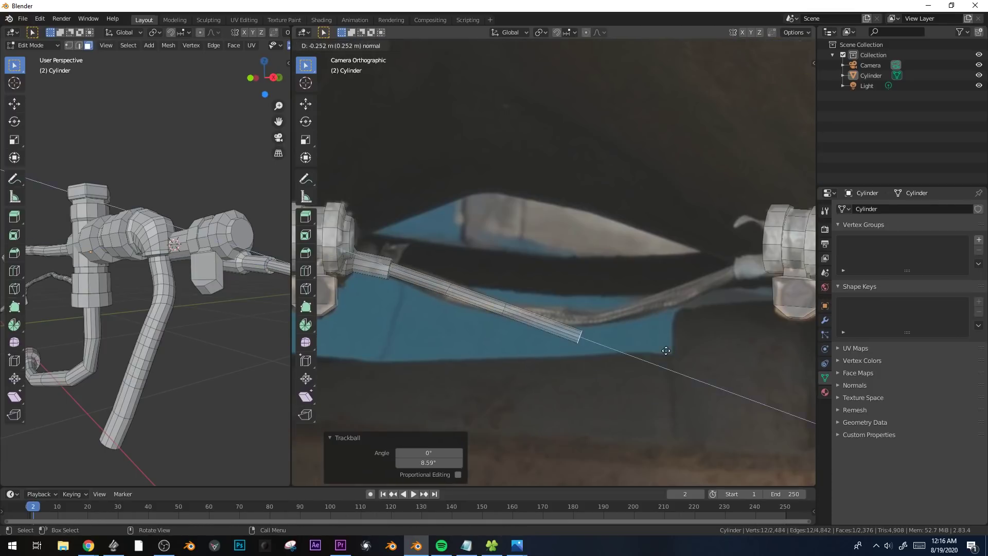
click(685, 324)
key(e)
click(747, 316)
key(e)
click(750, 318)
key(r)
click(749, 334)
Extrude the hose's end face in place, scale it to 1.784, and align it with the second connector.
key(e)
click(749, 338)
key(s)
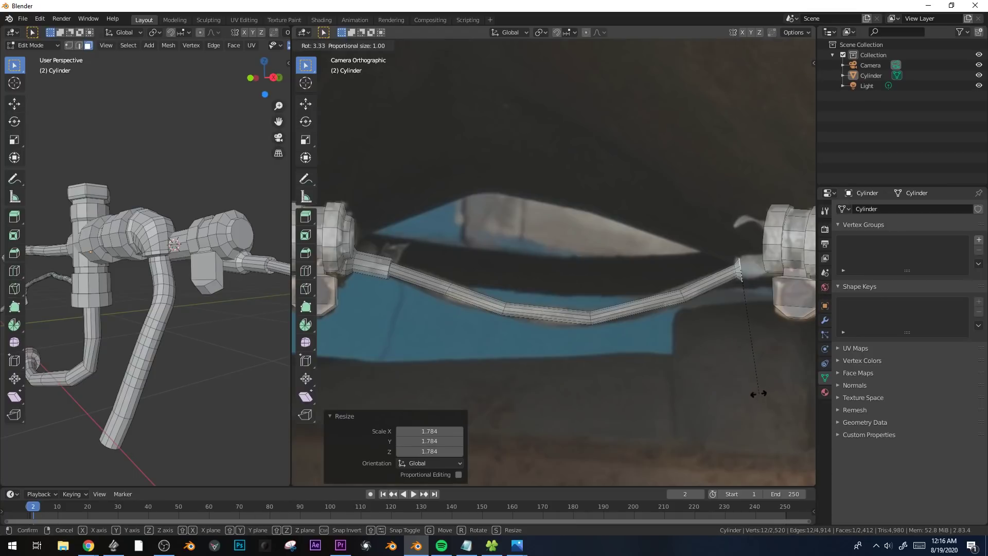
click(758, 393)
key(g)
click(759, 392)
Extrude the second connector about 0.31 m past the second clamp, then rotate and move its end face into line.
shift+middle_drag(760, 366, 554, 377)
key(e)
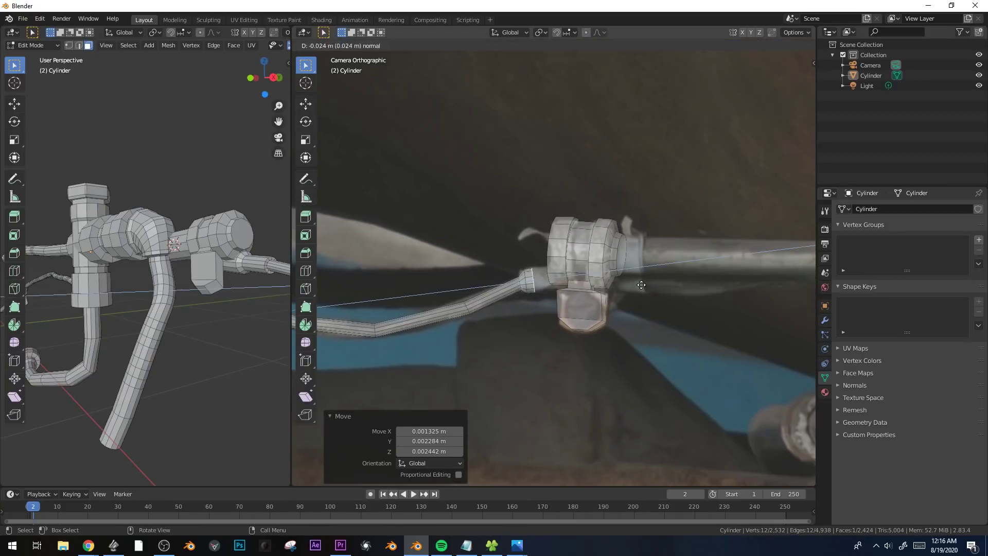
click(722, 278)
key(r)
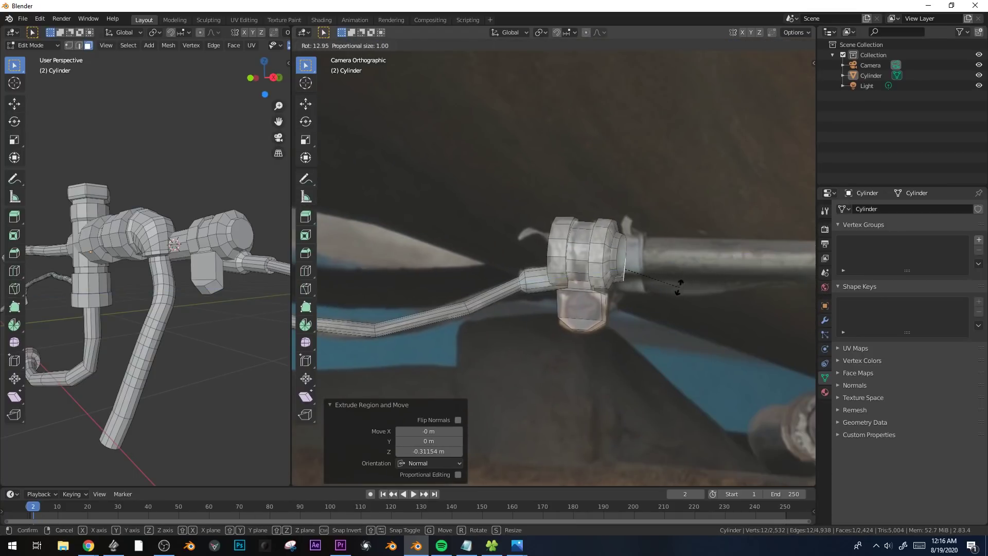
click(678, 288)
key(g)
click(669, 295)
Extend the lower hose beyond the second clamp with several extrusions, angling its end face along the upper pipe.
key(e)
click(707, 294)
key(r)
key(r)
click(697, 291)
key(r)
click(697, 280)
shift+middle_drag(697, 281, 593, 296)
key(e)
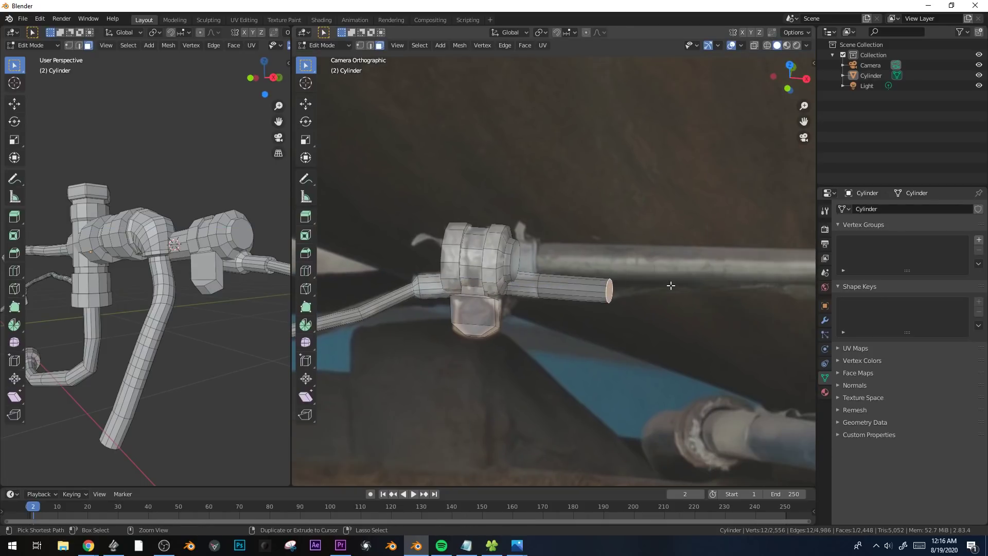
key(e)
click(733, 283)
shift+middle_drag(733, 283, 682, 321)
Align the face at the second clamp's far end, extrude a short collar from it, and rotate the end 4.79°.
ctrl+right_click(677, 294)
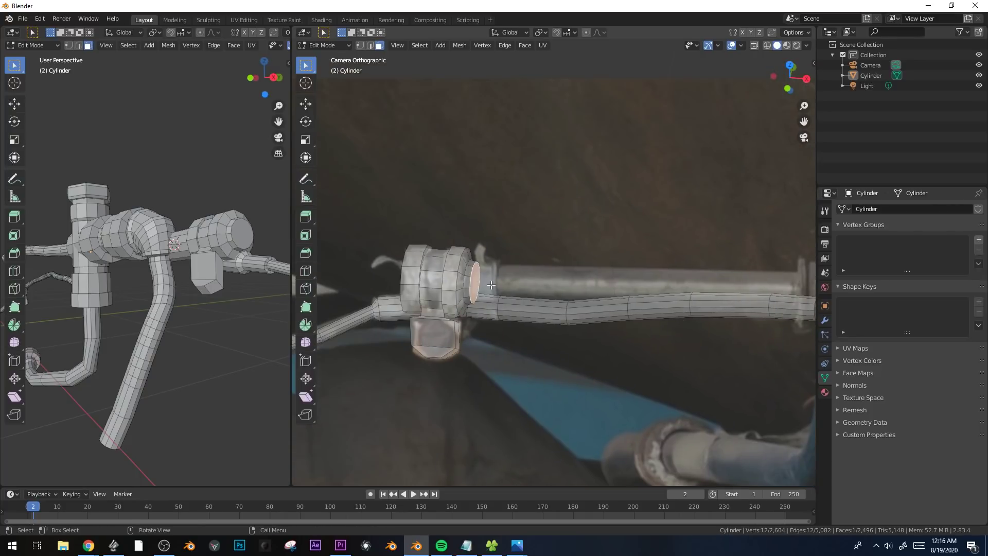
key(g)
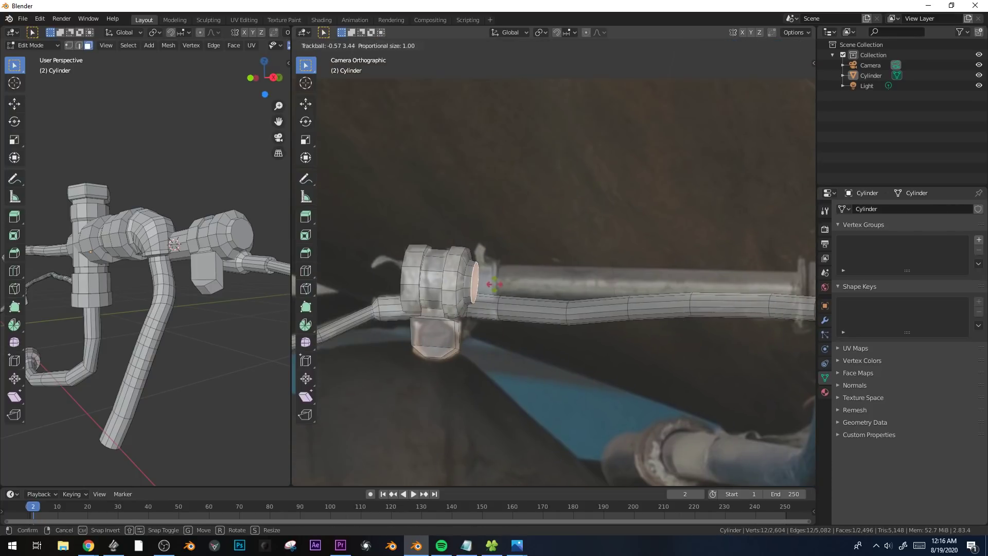
click(498, 285)
key(r)
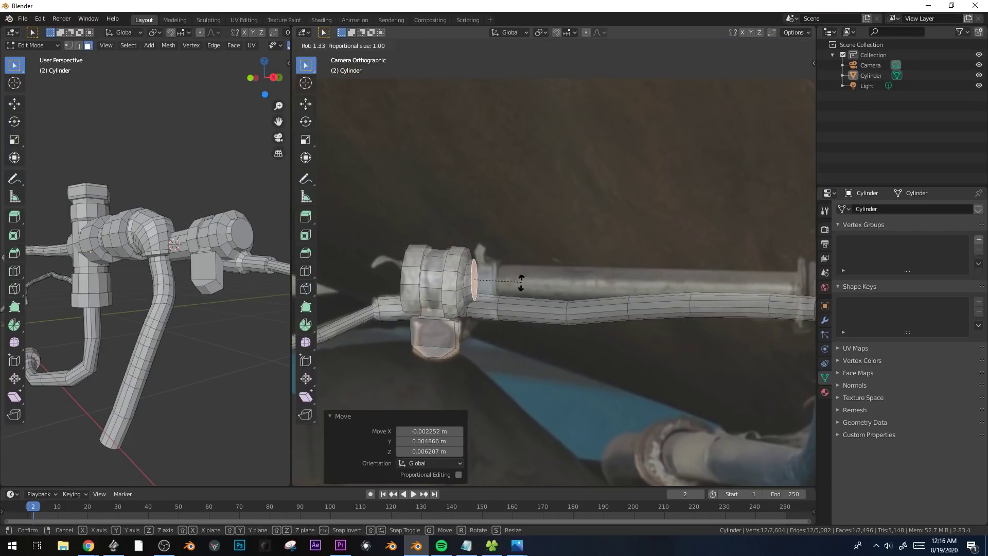
click(521, 282)
key(e)
click(546, 283)
key(r)
click(551, 289)
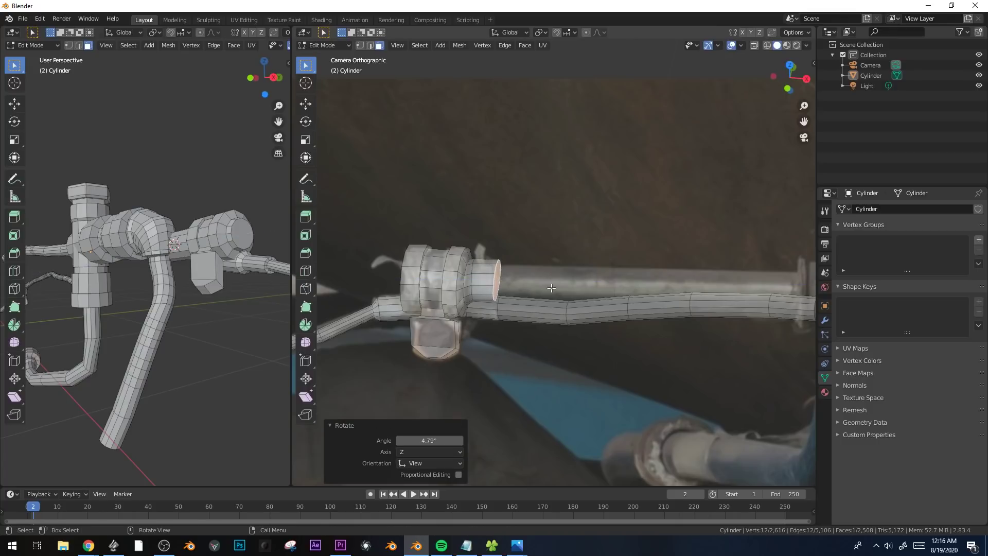
Inset the collar's end face and extrude a long straight pipe to the flange in the photo.
key(i)
click(679, 262)
key(r)
click(678, 254)
shift+middle_drag(643, 278, 597, 291)
key(e)
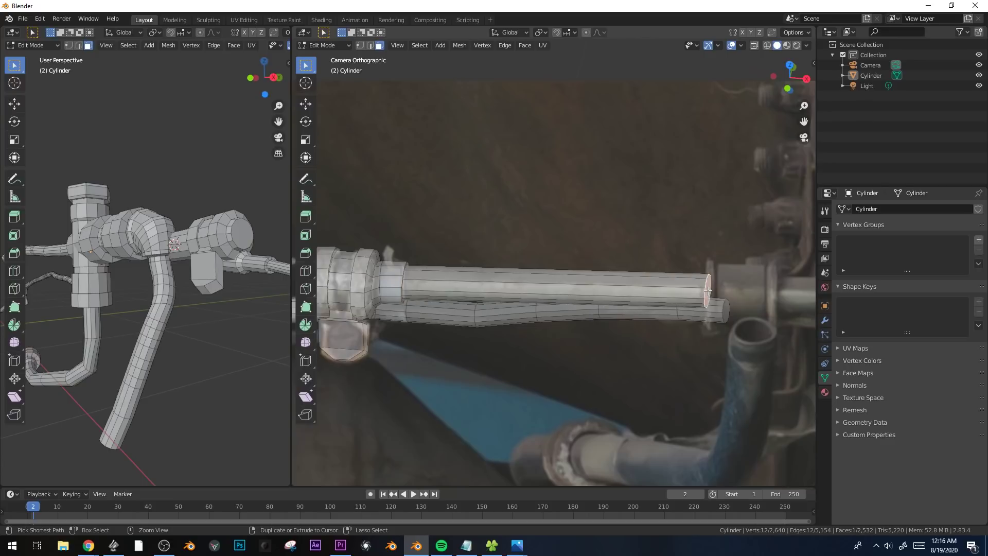
Rotate and move the long pipe's end face to match the flange in the photo.
middle_drag(730, 297, 691, 300)
key(KP_0)
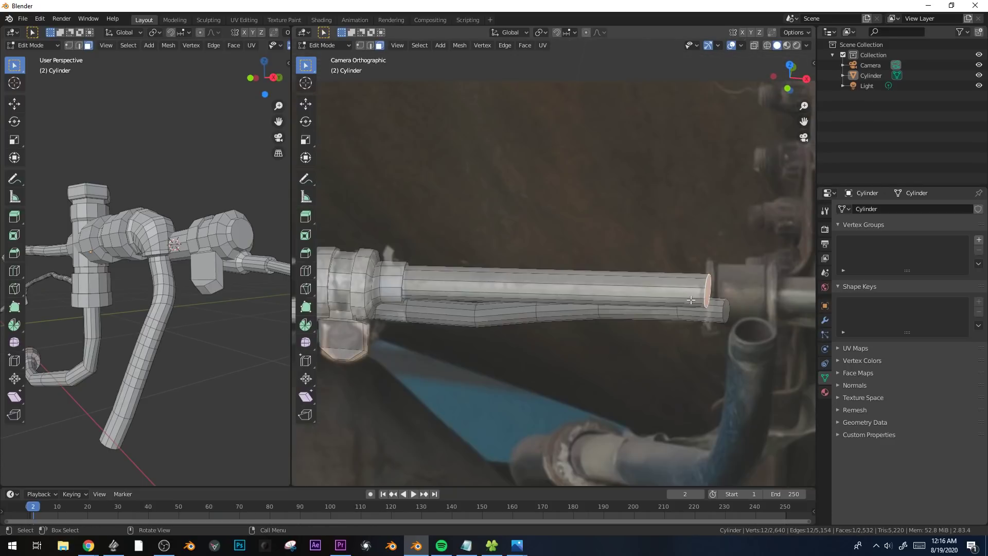
key(r)
key(r)
click(675, 300)
key(g)
click(673, 298)
Enlarge a new face at the long pipe's end and extrude it into a thin flange.
key(e)
right_click(673, 298)
key(s)
click(723, 297)
key(e)
click(705, 301)
Inset the flange's end face at scale 0.924 and extrude the coupling body from it.
key(e)
right_click(705, 302)
key(s)
click(703, 301)
key(e)
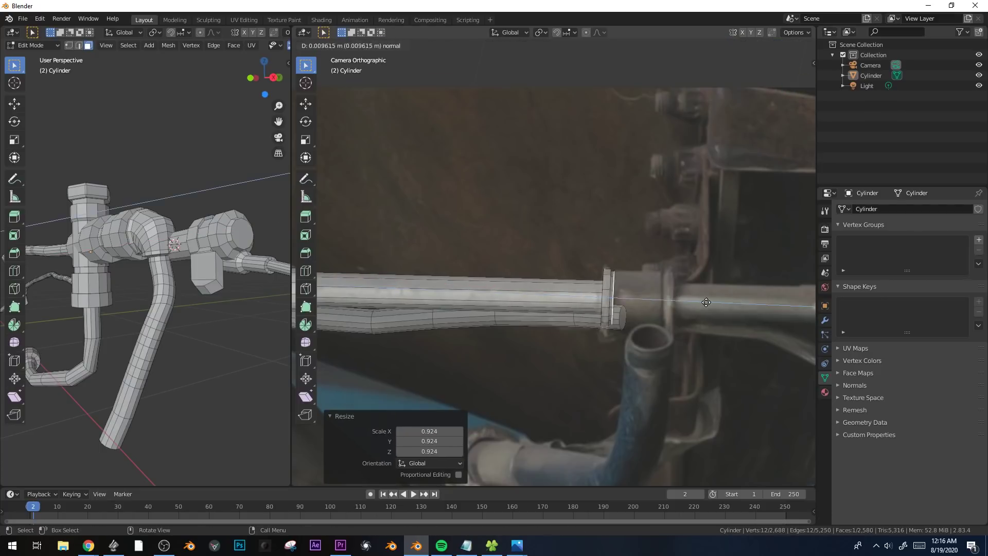
click(748, 303)
Enlarge the coupling body's end face to scale 1.112 and extrude a second rim about 0.036 m thick.
key(e)
right_click(747, 302)
key(s)
click(736, 304)
key(e)
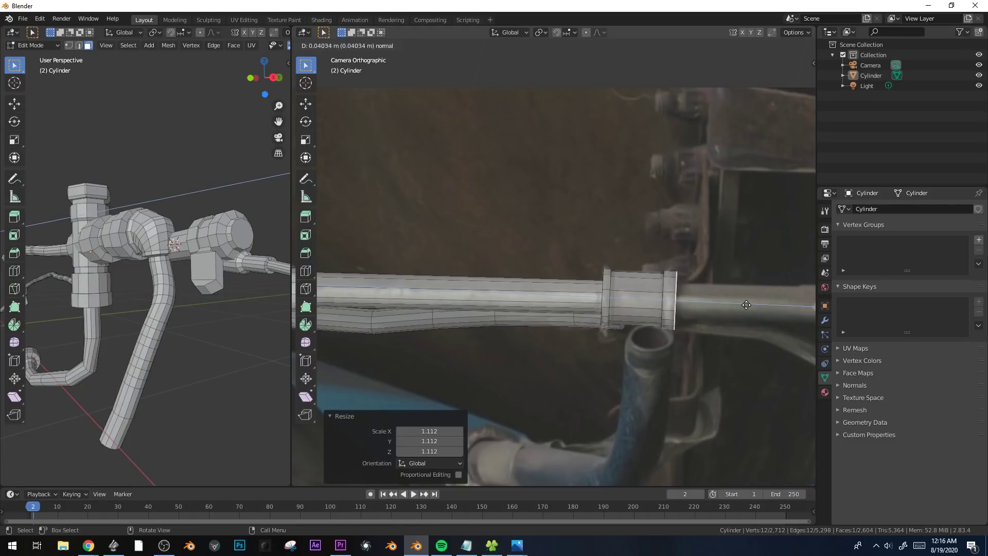
click(747, 305)
Inset the second rim's end face at scale 0.781 and extrude the narrower pipe beyond the coupling.
scroll(745, 308, down, 5)
shift+middle_drag(560, 340, 516, 338)
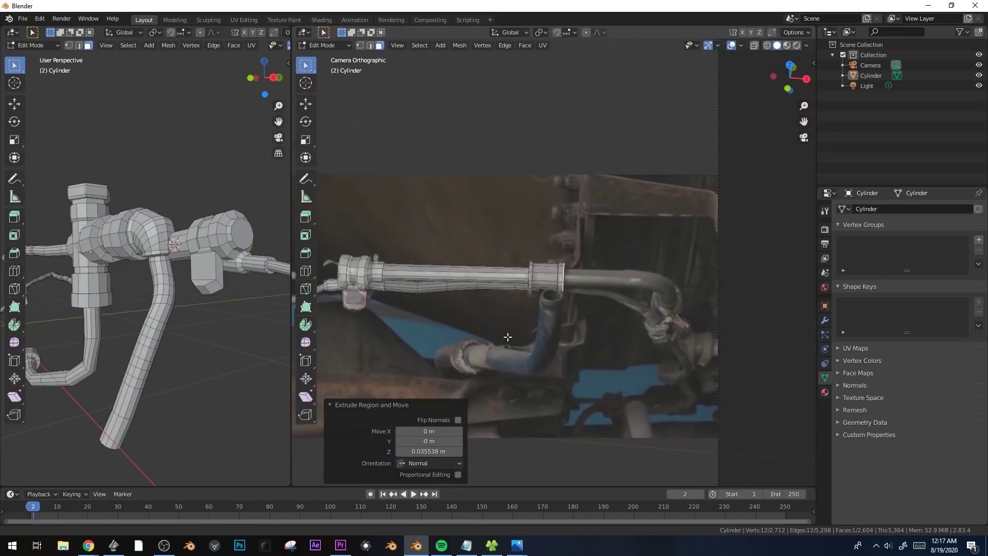
scroll(546, 330, up, 3)
key(e)
right_click(616, 324)
key(s)
click(590, 320)
key(e)
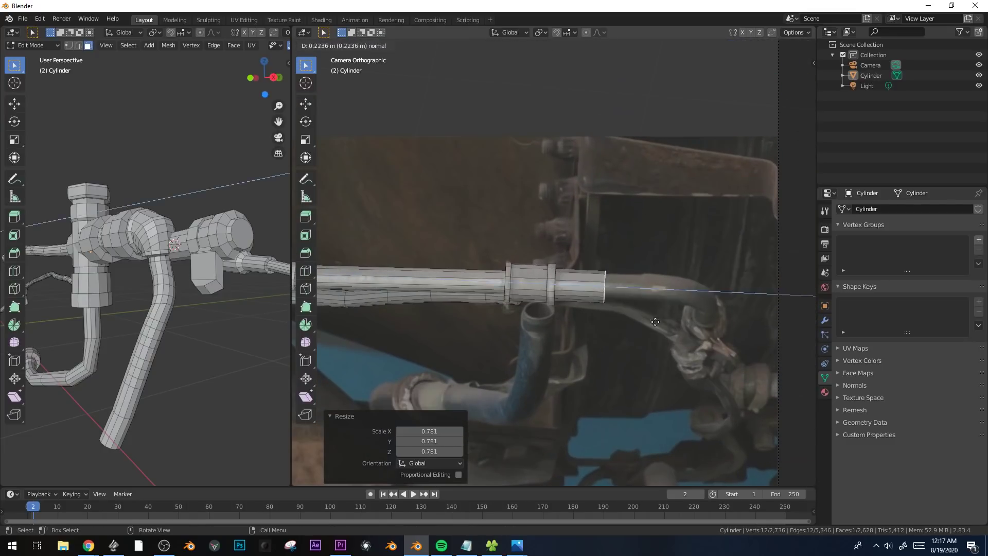
click(673, 322)
Extrude the narrower pipe's end face in place and resize it.
key(e)
right_click(680, 324)
key(s)
click(688, 323)
Leave Edit Mode and examine the whole pipe assembly from several angles and against the camera's reference photo.
key(Tab)
scroll(681, 327, down, 8)
shift+middle_drag(496, 316, 513, 283)
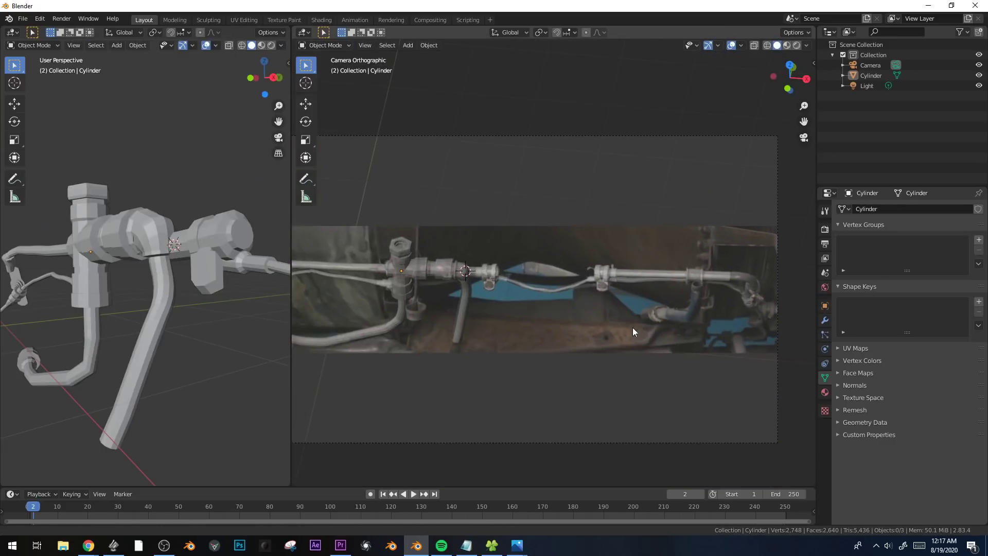
scroll(629, 328, down, 3)
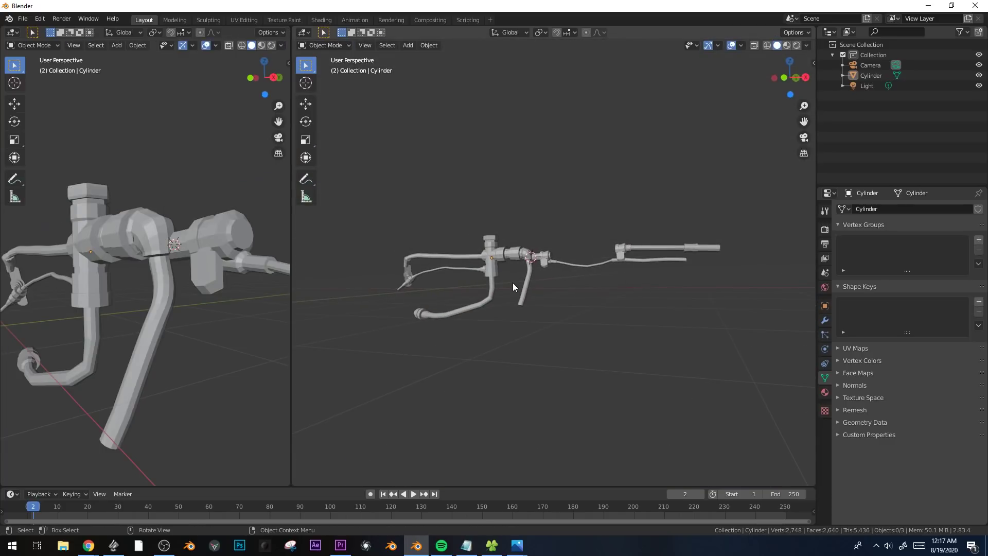
key(KP_0)
mouse_move(587, 330)
middle_down()
mouse_move(604, 266)
mouse_move(515, 290)
mouse_move(580, 314)
mouse_move(580, 332)
middle_up()
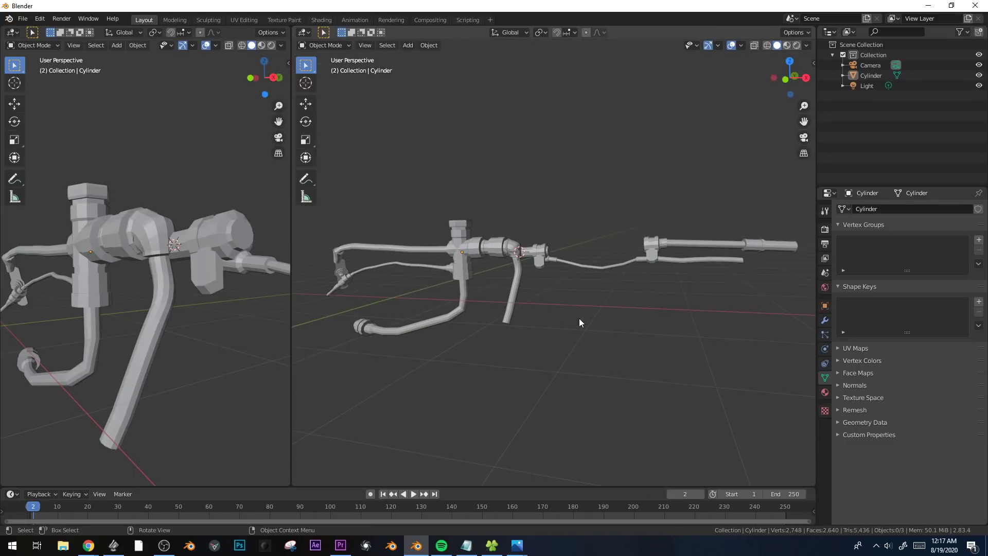
middle_drag(457, 303, 530, 305)
scroll(530, 305, down, 1)
key(KP_0)
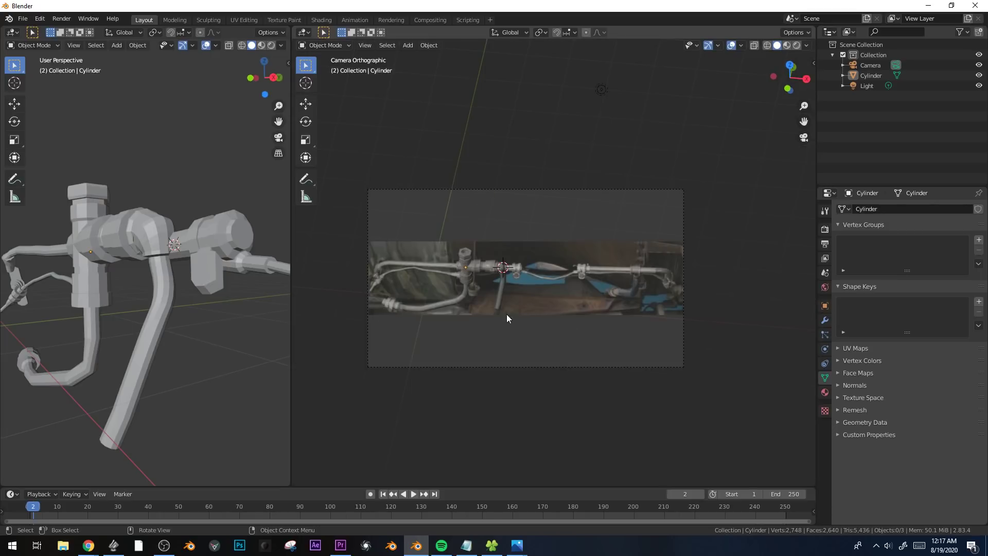
shift+middle_drag(558, 326, 514, 313)
scroll(526, 315, up, 5)
scroll(593, 294, up, 3)
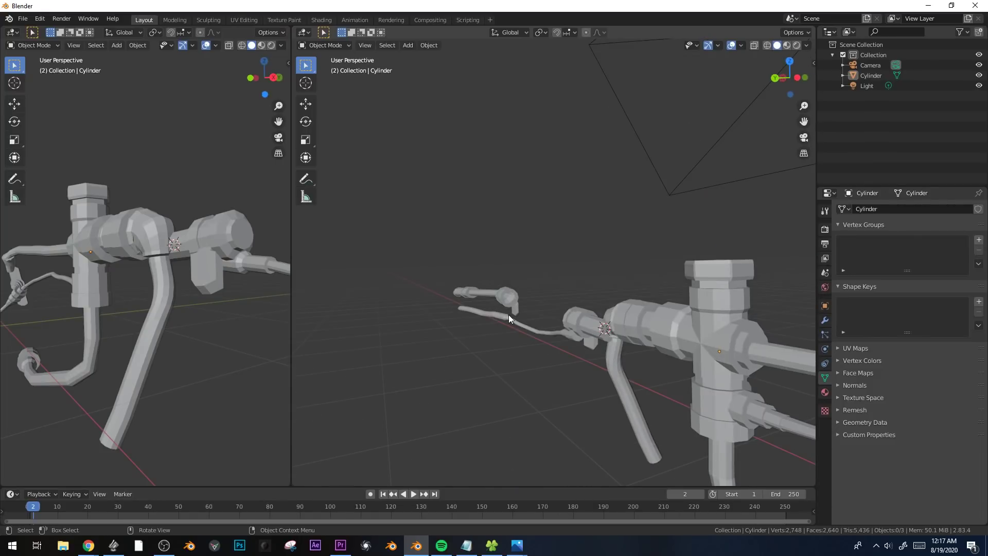
Enter Edit Mode on the pipe assembly in camera view and set the transform orientation to View.
click(509, 314)
key(Tab)
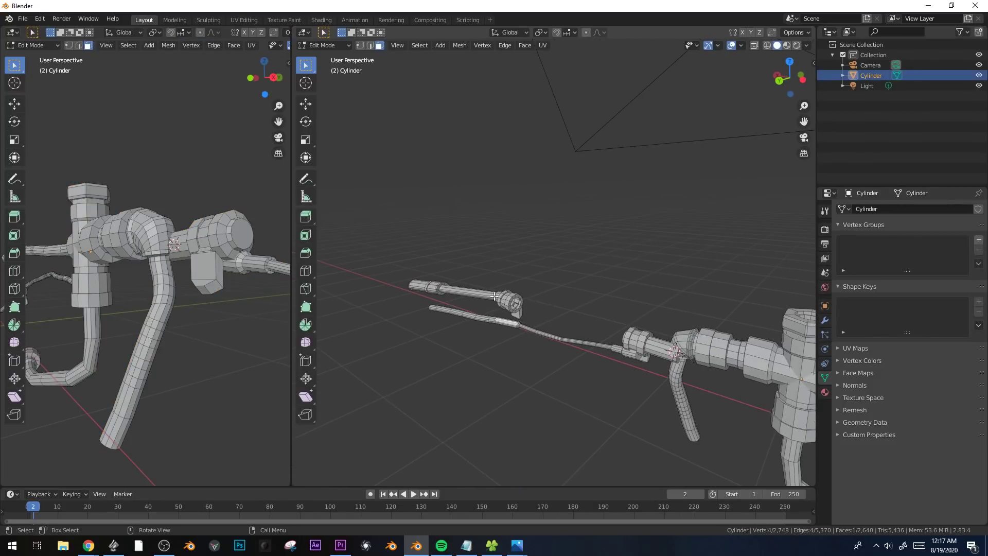
key(KP_0)
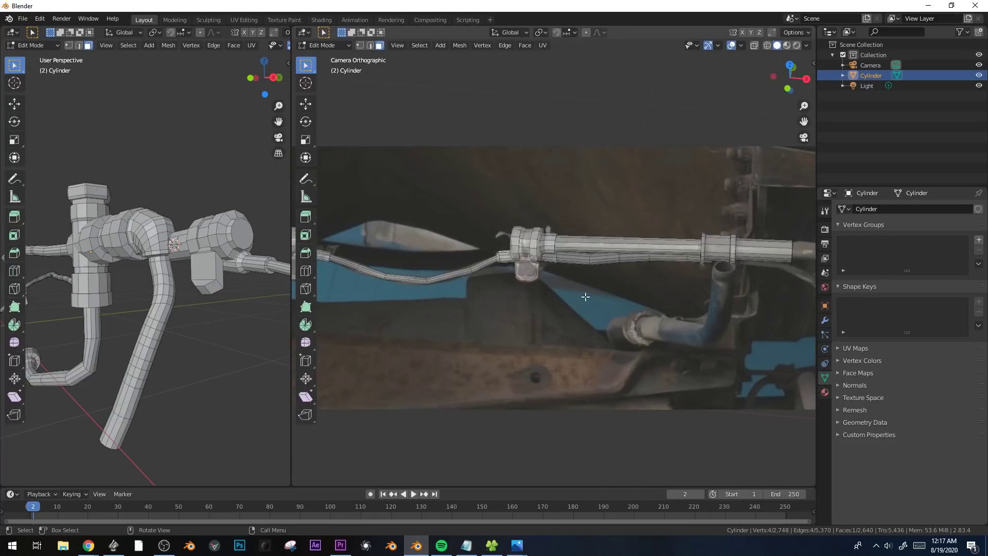
click(509, 32)
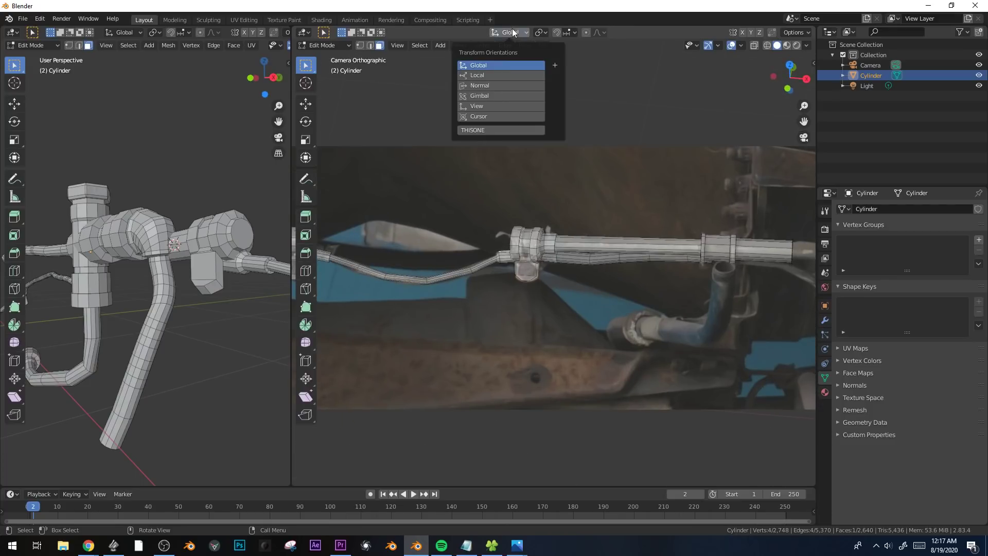
click(490, 106)
Shift the thin hose around the second clamp about 0.14 m in depth along the View Z axis with smooth proportional editing.
middle_drag(154, 216, 197, 207)
middle_drag(176, 258, 184, 265)
key(g)
key(z)
key(z)
click(590, 269)
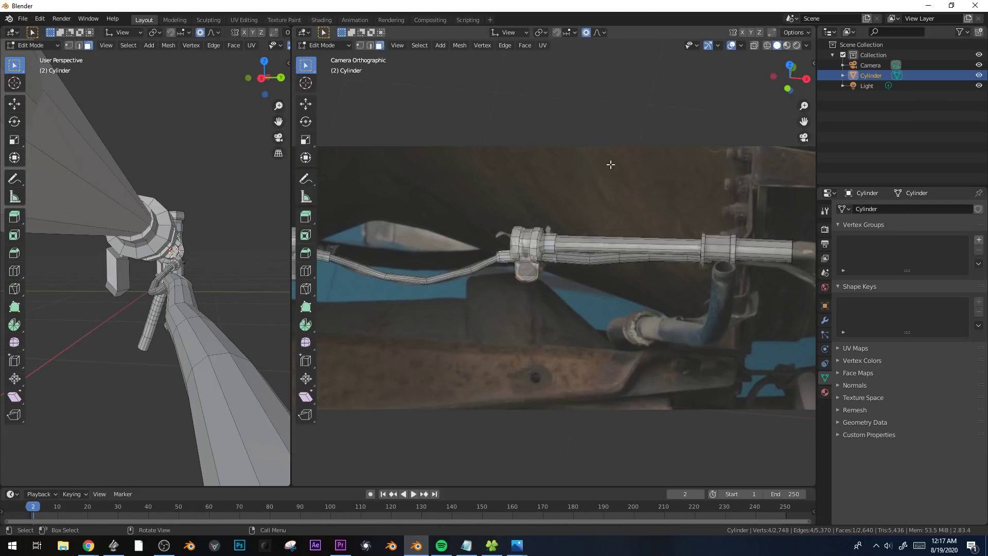
key(g)
key(z)
key(z)
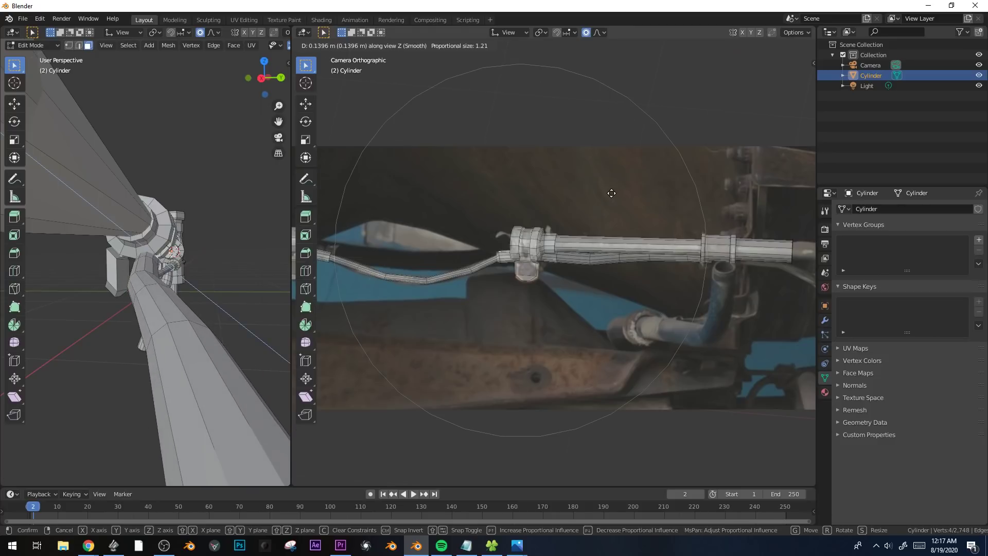
click(611, 193)
Leave Edit Mode and examine the adjusted assembly in perspective and against the camera's reference photo.
middle_drag(212, 212, 236, 212)
key(Tab)
scroll(235, 216, down, 4)
middle_drag(196, 242, 218, 275)
scroll(508, 317, down, 2)
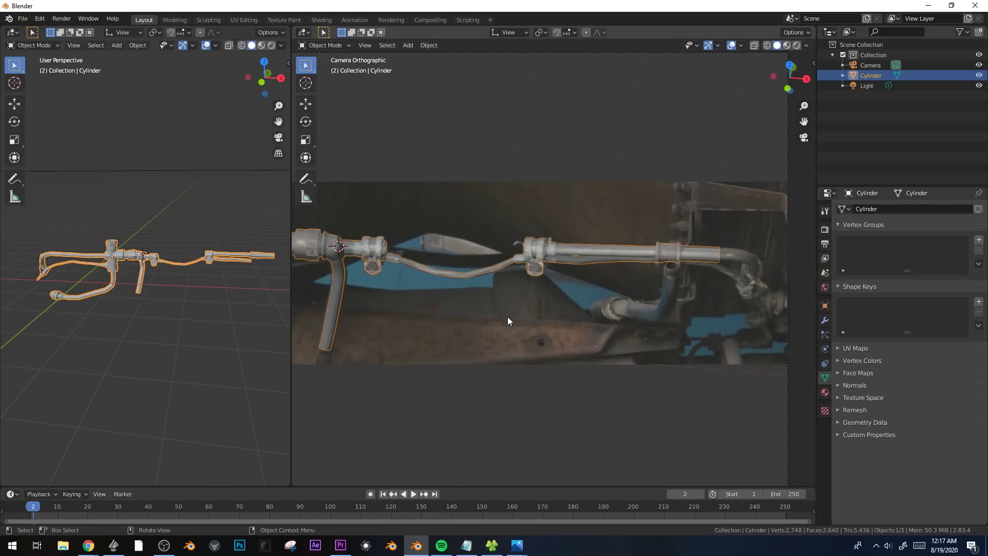
key(KP_0)
key(KP_0)
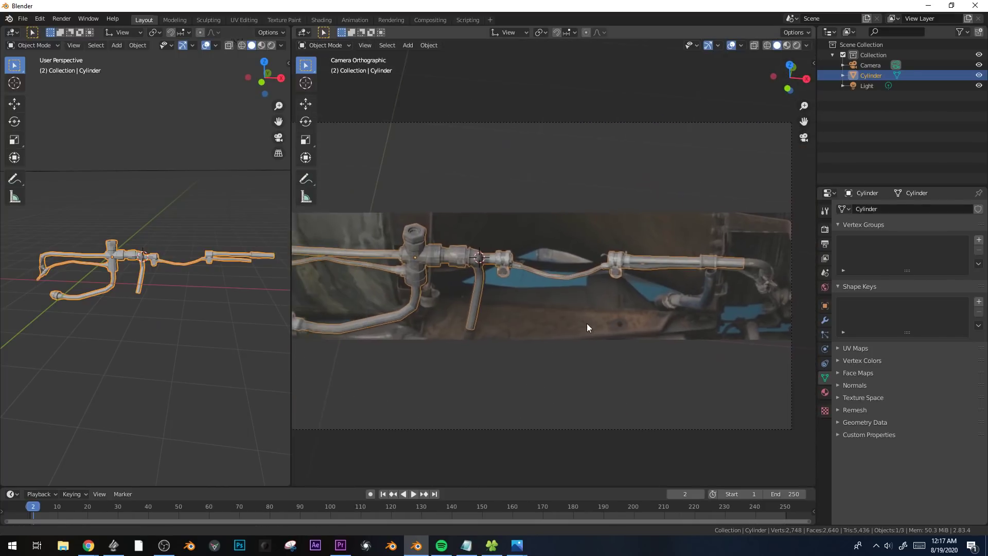
Create a new material named bad fuel line for the pipe assembly.
key(Tab)
key(Tab)
click(825, 392)
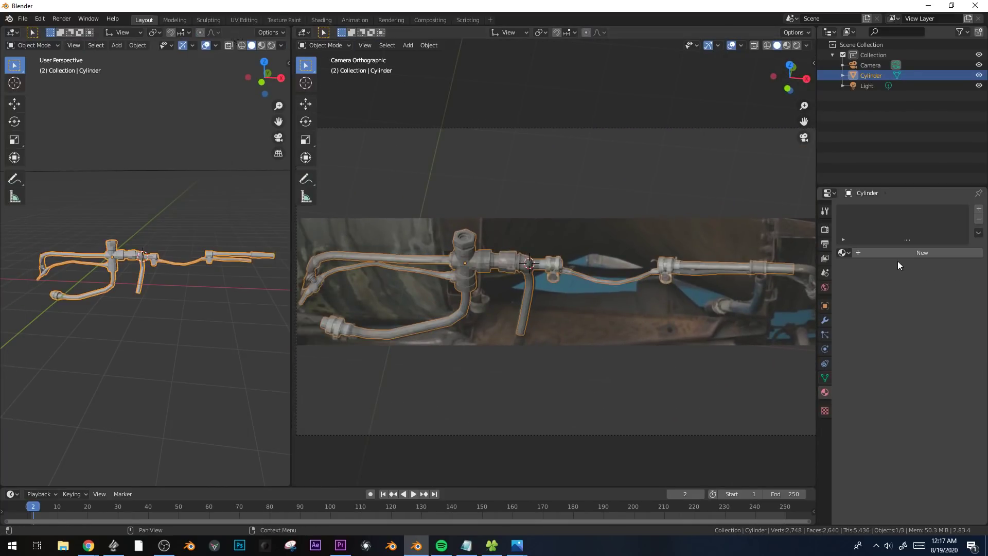
click(901, 254)
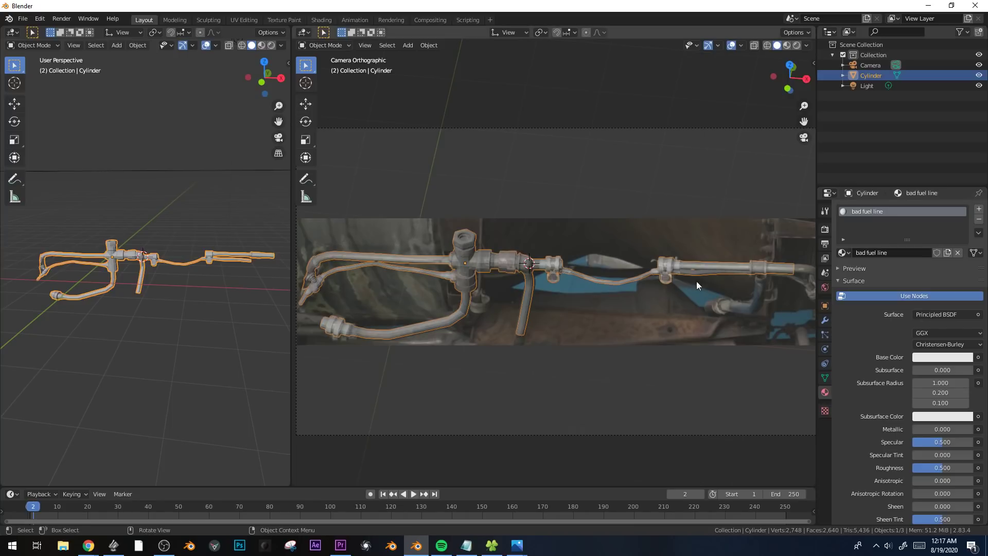
Bevel three edge loops along the thin hose between the clamps with 4 segments, about 0.45 m wide, and leave Edit Mode.
scroll(608, 277, up, 6)
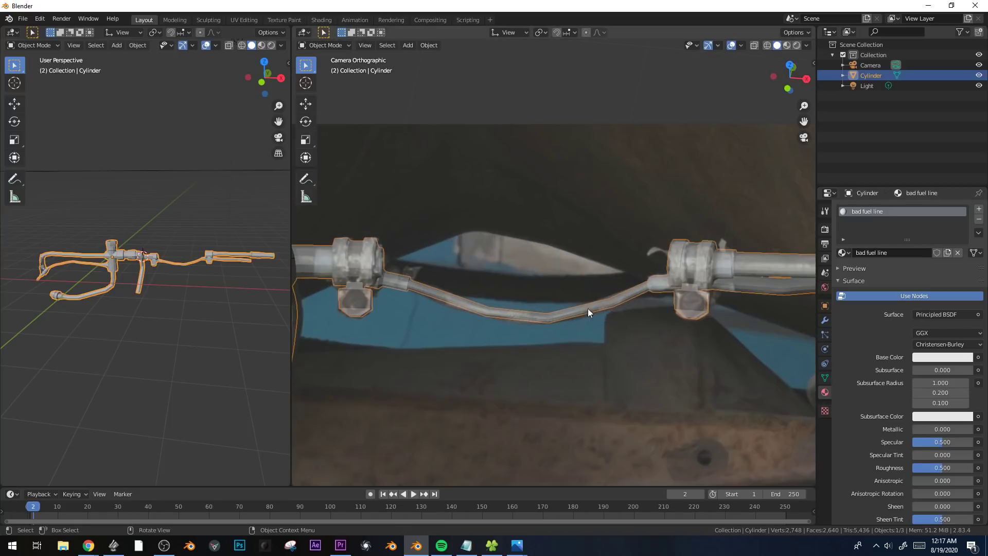
key(Tab)
scroll(456, 319, up, 2)
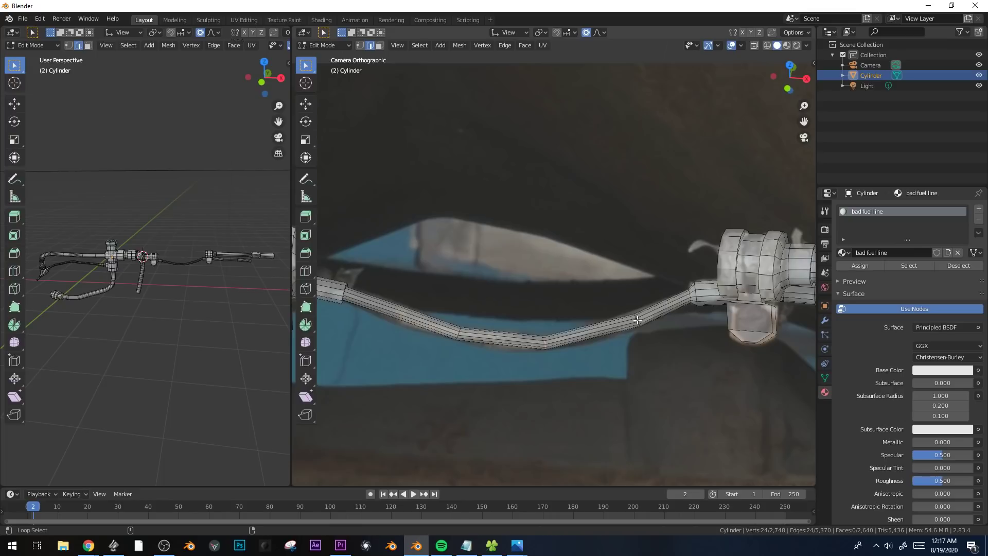
key(ctrl+b)
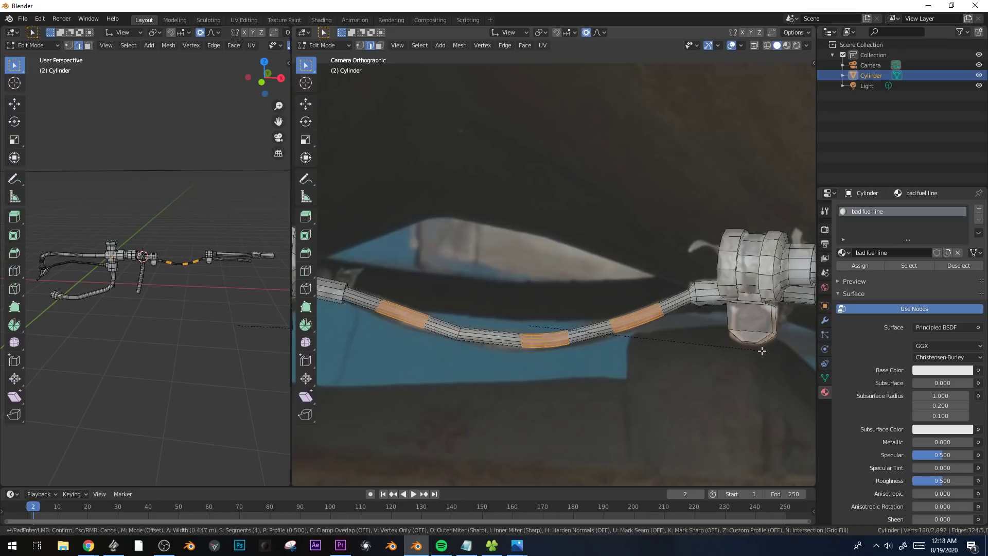
click(772, 351)
key(Tab)
scroll(680, 337, down, 3)
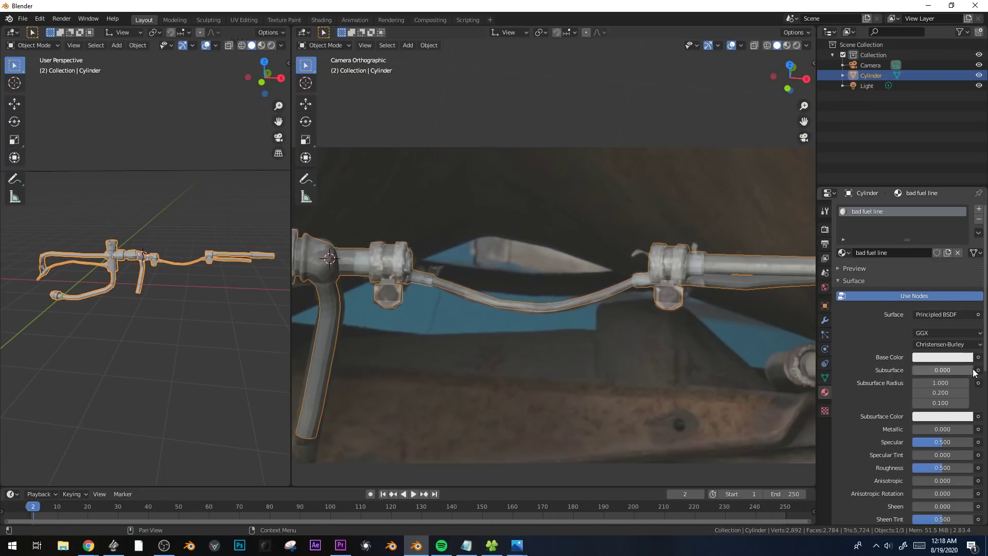
Use an Image Texture with wirebit.JPG as the material's Base Color.
click(978, 358)
click(772, 426)
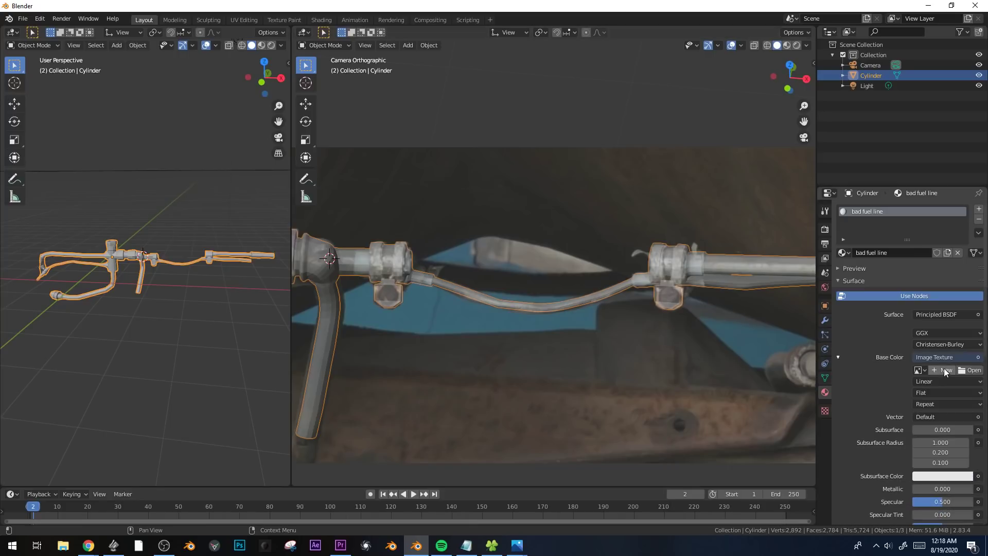
click(921, 370)
click(830, 405)
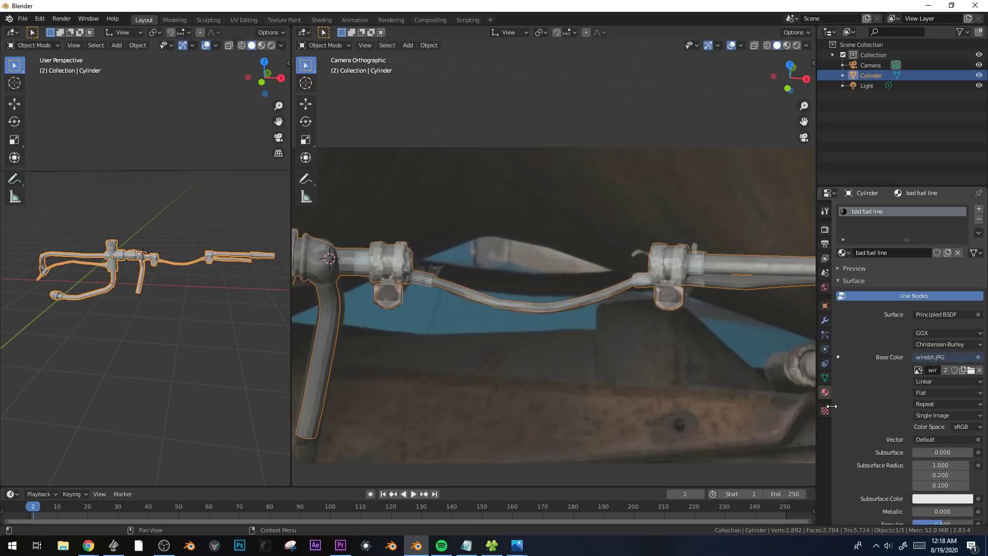
Unwrap the entire pipe mesh from the camera view with Project From View.
scroll(501, 313, down, 4)
key(Tab)
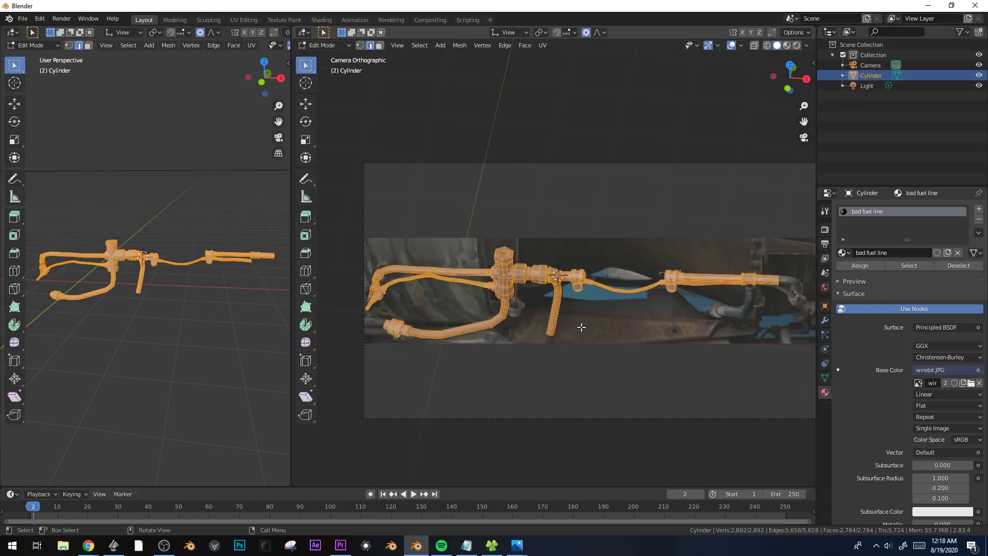
scroll(633, 319, down, 1)
shift+middle_drag(634, 319, 653, 320)
key(u)
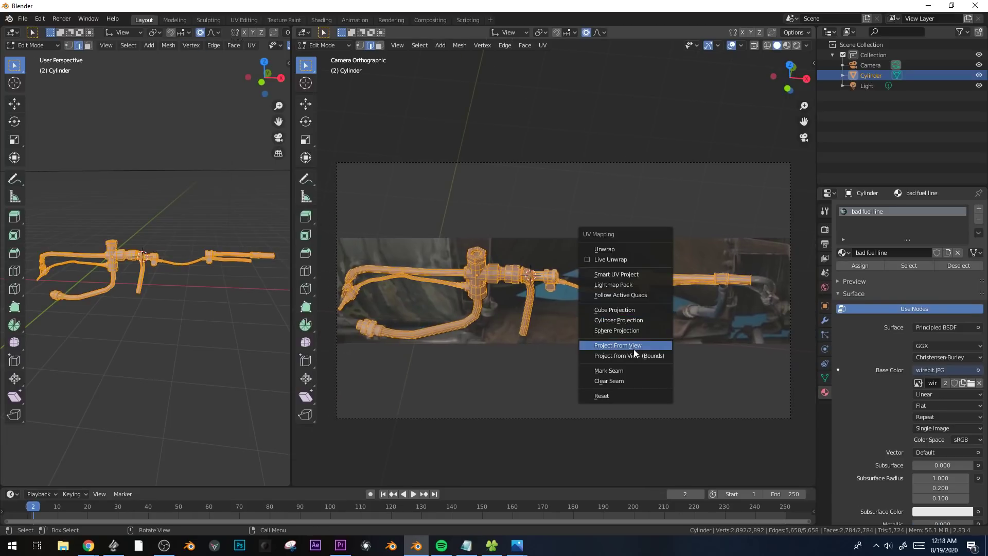
click(634, 348)
Show the UVs in a widened UV Editor and scale all of them along Y by about 2.33 to match the photo.
click(13, 33)
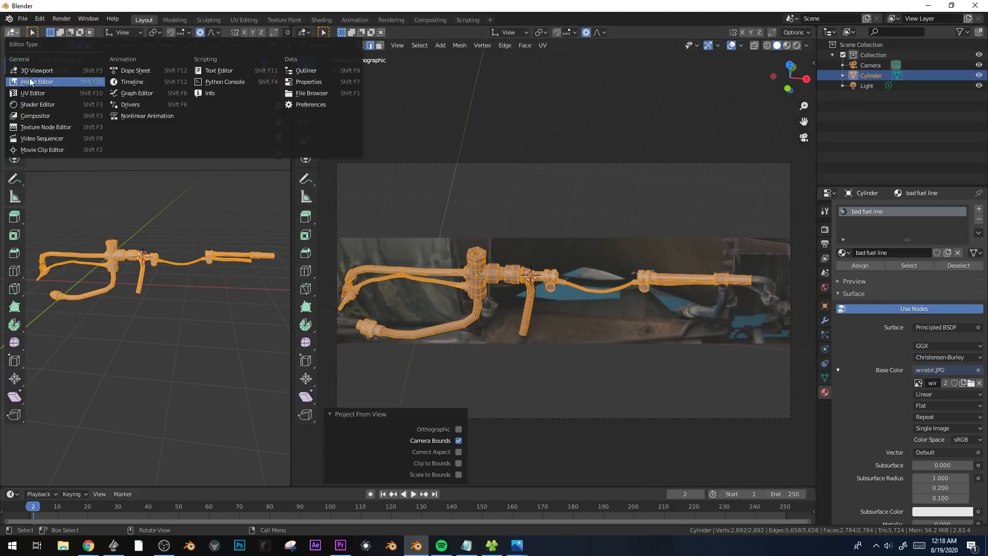
click(32, 87)
drag(289, 171, 636, 170)
key(a)
scroll(483, 168, up, 3)
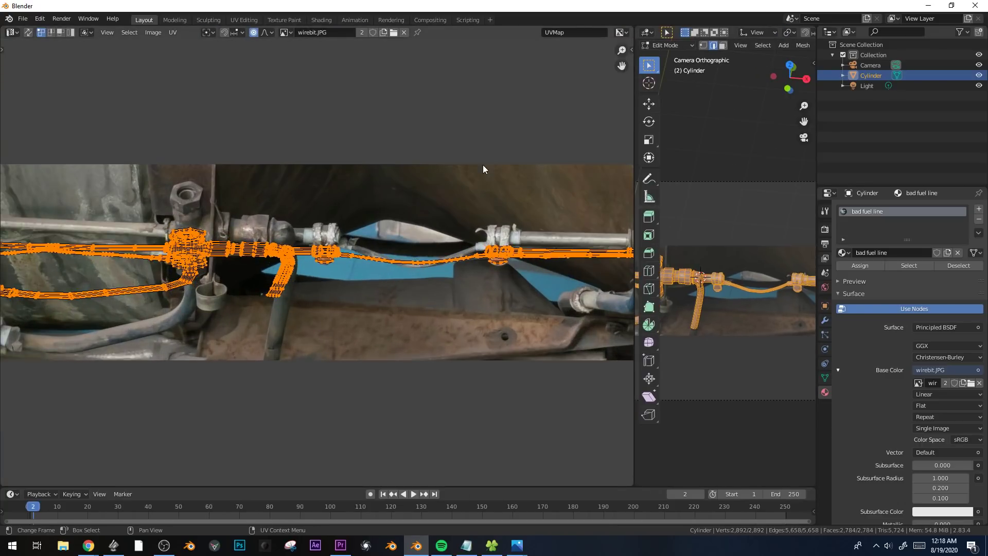
key(s)
key(y)
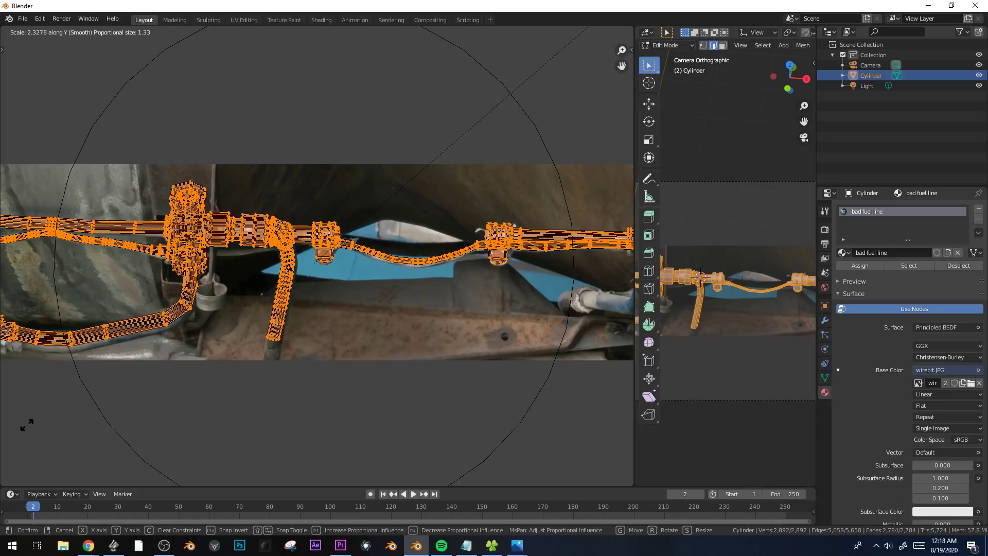
click(48, 410)
Fine-tune the height of all UVs with a Y scale of about 0.957 and leave Edit Mode.
middle_drag(230, 432, 407, 429)
key(s)
key(y)
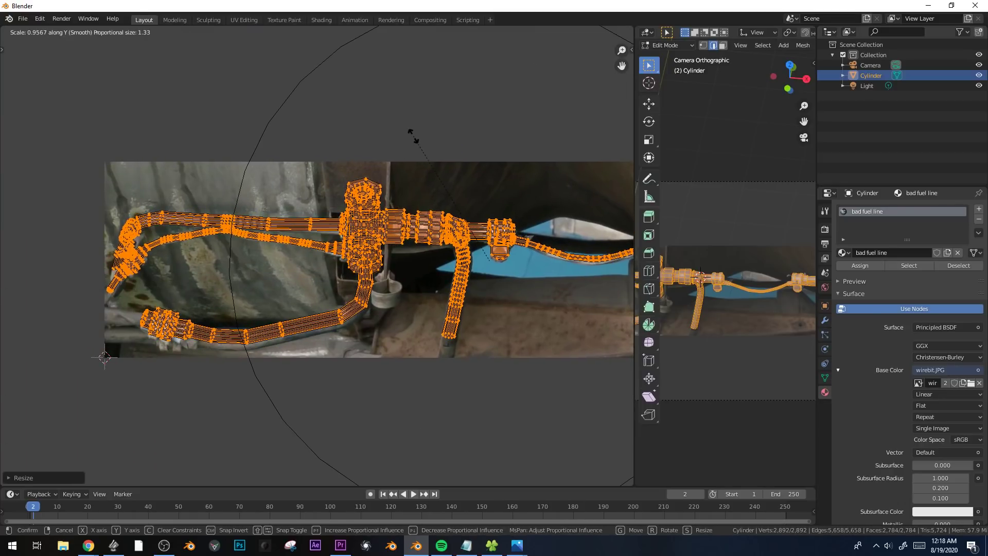
click(413, 137)
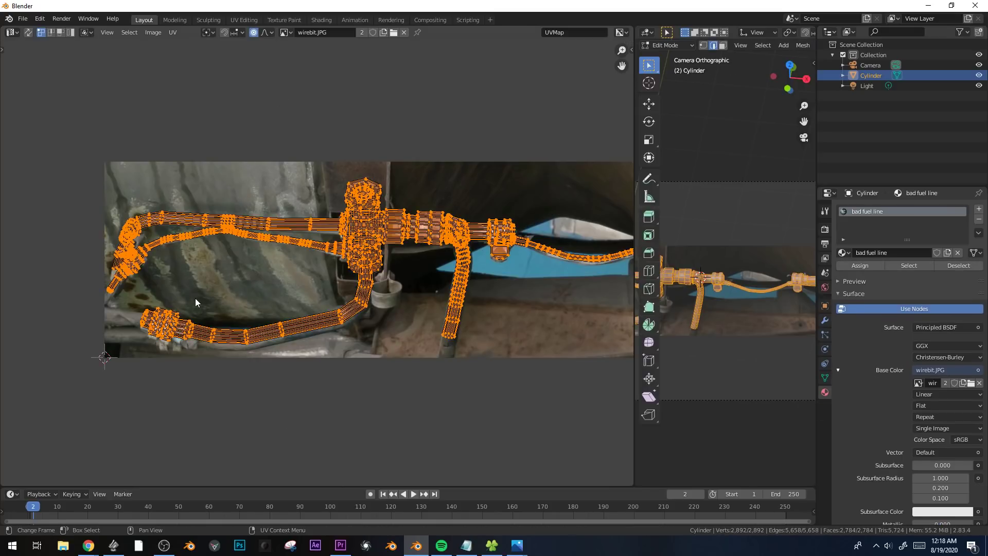
middle_drag(199, 303, 249, 291)
scroll(249, 291, up, 1)
key(Tab)
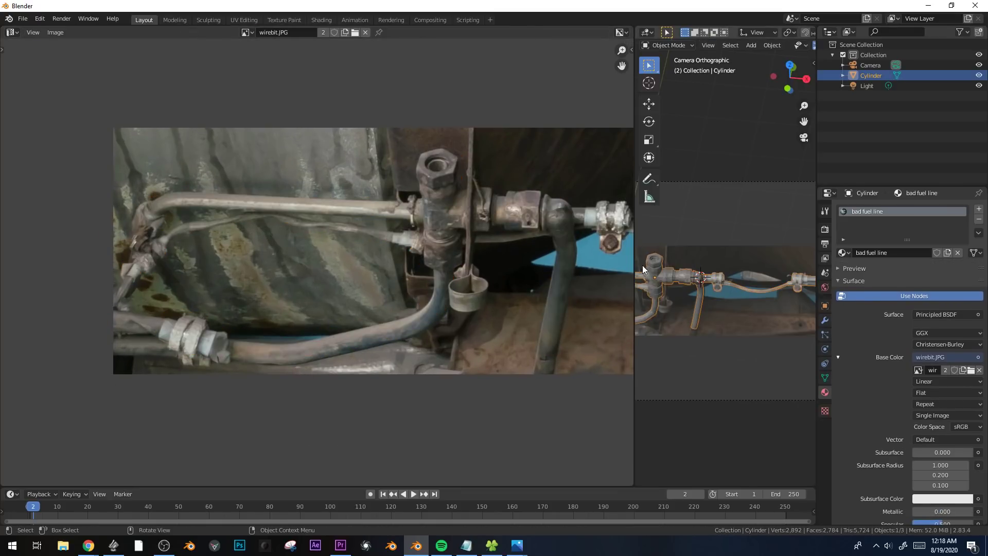
Enlarge the 3D view again and apply Shade Smooth to the pipe assembly.
drag(634, 268, 309, 269)
middle_drag(530, 262, 629, 221)
scroll(535, 317, up, 4)
right_click(510, 223)
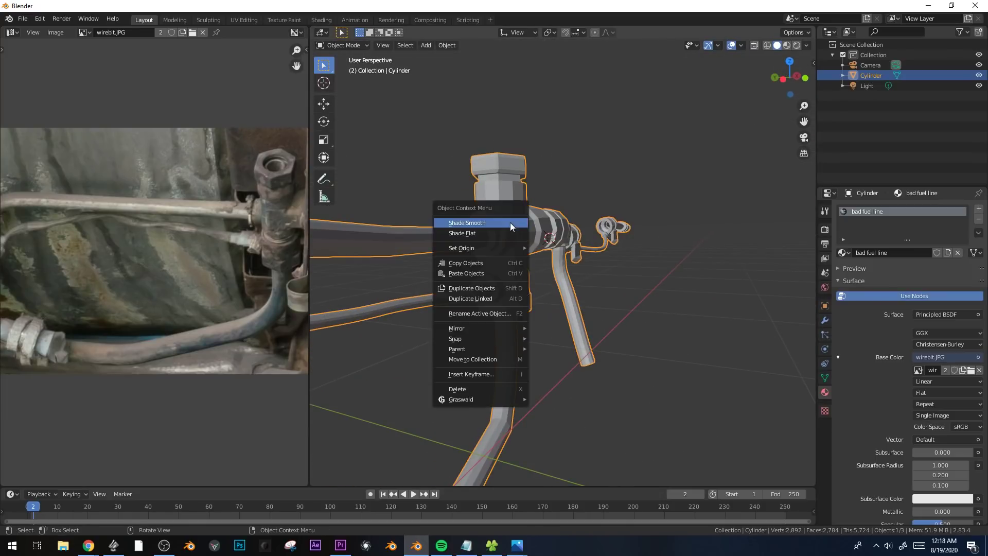
click(511, 222)
Enable Auto Smooth for the mesh normals and set its angle to 73.8°.
click(825, 377)
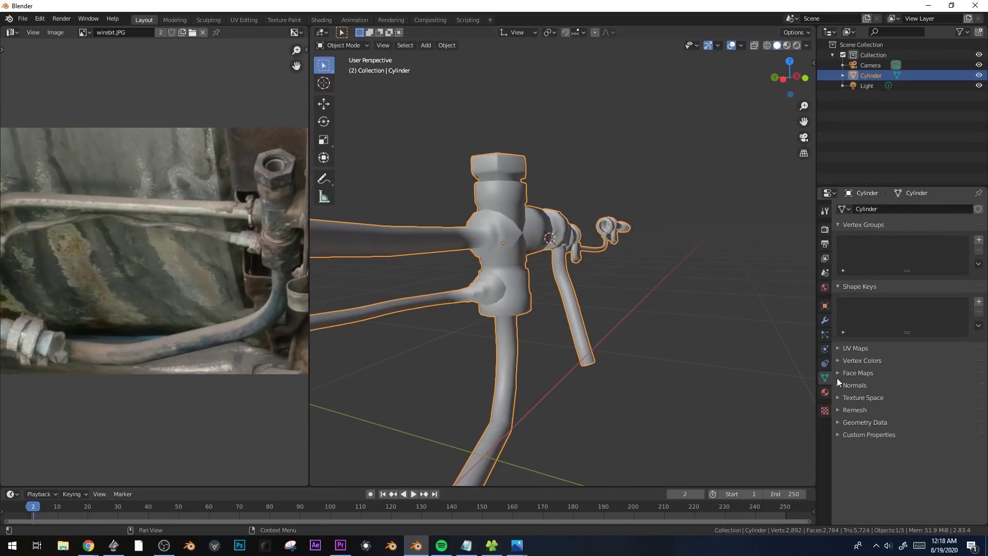
click(854, 397)
mouse_move(591, 301)
middle_down()
mouse_move(558, 304)
mouse_move(502, 235)
middle_up()
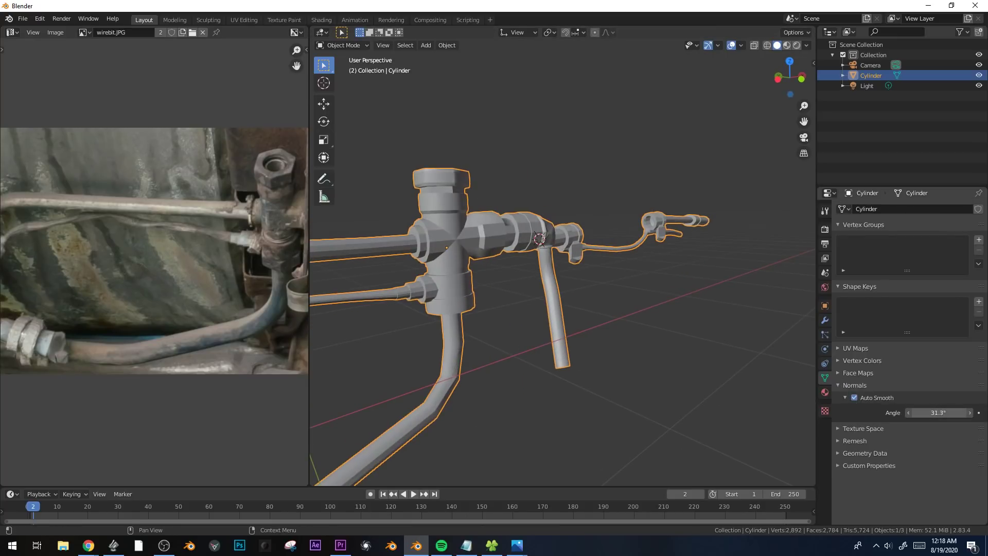
mouse_move(938, 412)
mouse_down()
mouse_move(967, 412)
mouse_move(926, 412)
mouse_up()
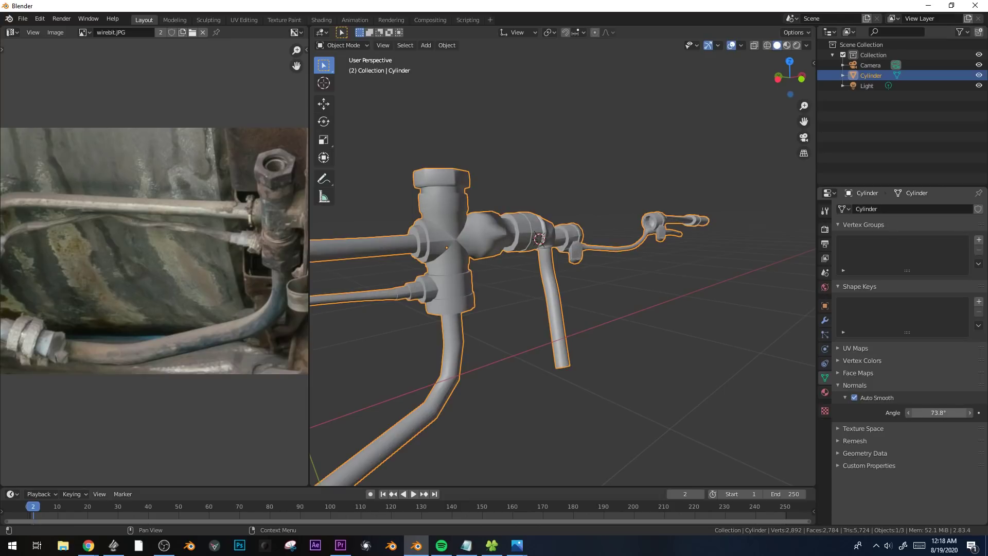
Examine the smoothed assembly from several angles in solid and rendered shading.
middle_drag(494, 257, 457, 247)
key(Tab)
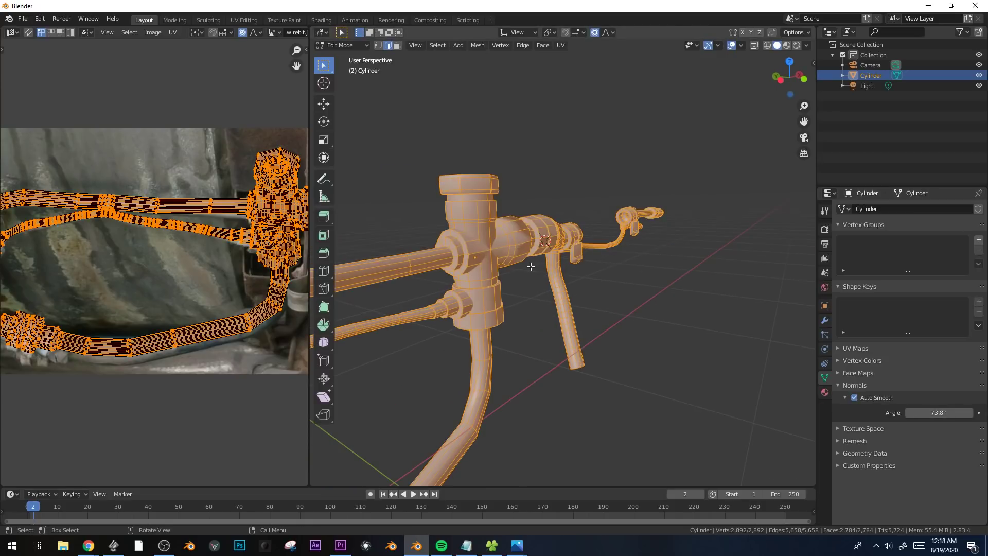
key(Tab)
scroll(531, 266, down, 5)
middle_drag(637, 269, 568, 289)
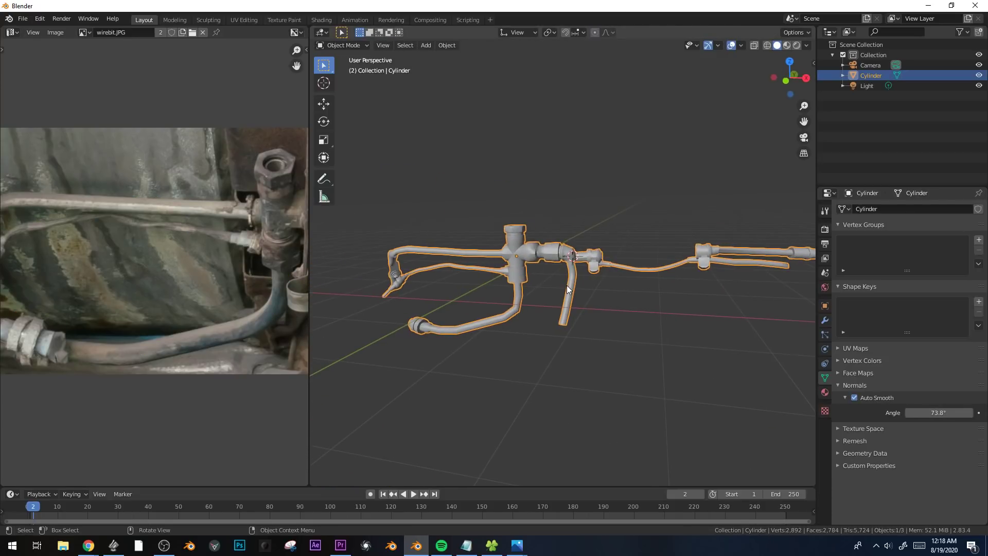
click(558, 233)
middle_drag(557, 234, 595, 237)
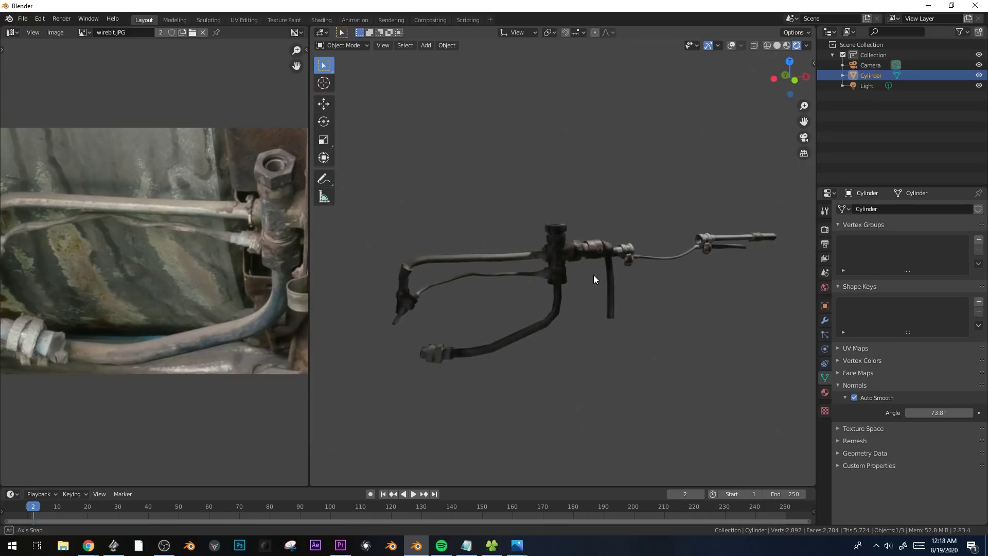
Switch the 3D view to Material Preview shading and inspect the projected texture around the vertical fitting.
key(z)
click(578, 330)
click(578, 330)
key(z)
click(567, 382)
mouse_move(553, 299)
middle_down()
mouse_move(585, 298)
mouse_move(551, 296)
middle_up()
scroll(551, 296, up, 5)
mouse_move(585, 264)
shift+middle_down()
mouse_move(663, 274)
mouse_move(649, 282)
mouse_move(657, 282)
mouse_move(577, 255)
mouse_move(571, 322)
mouse_move(616, 223)
mouse_move(644, 252)
mouse_move(676, 221)
mouse_move(717, 229)
mouse_move(571, 317)
mouse_move(579, 291)
mouse_move(592, 350)
mouse_move(614, 254)
mouse_move(568, 100)
mouse_move(573, 319)
shift+middle_up()
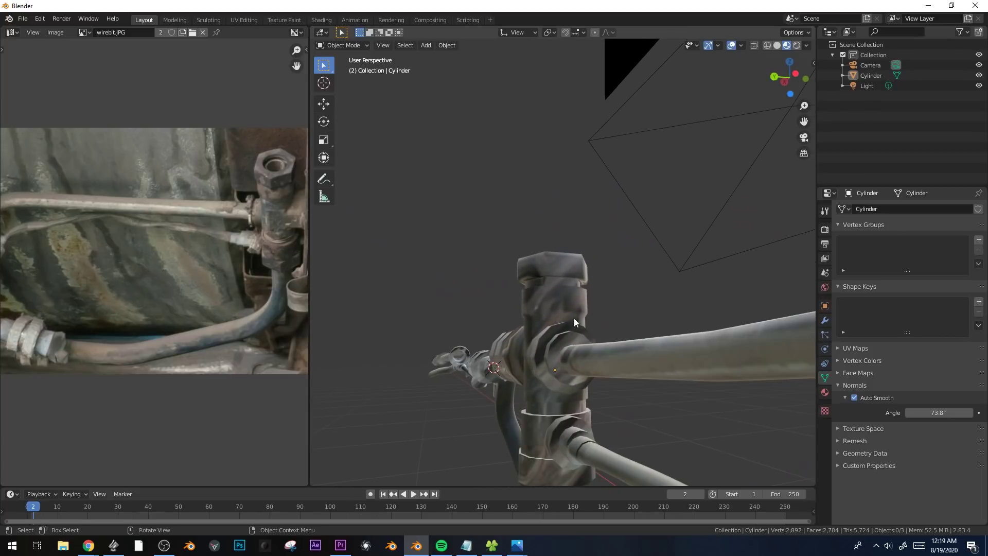
Select the side faces of the hex nut atop the vertical fitting and unwrap them with Cylinder Projection from the front view.
click(569, 261)
key(Tab)
alt+click(581, 267)
middle_drag(582, 266, 582, 261)
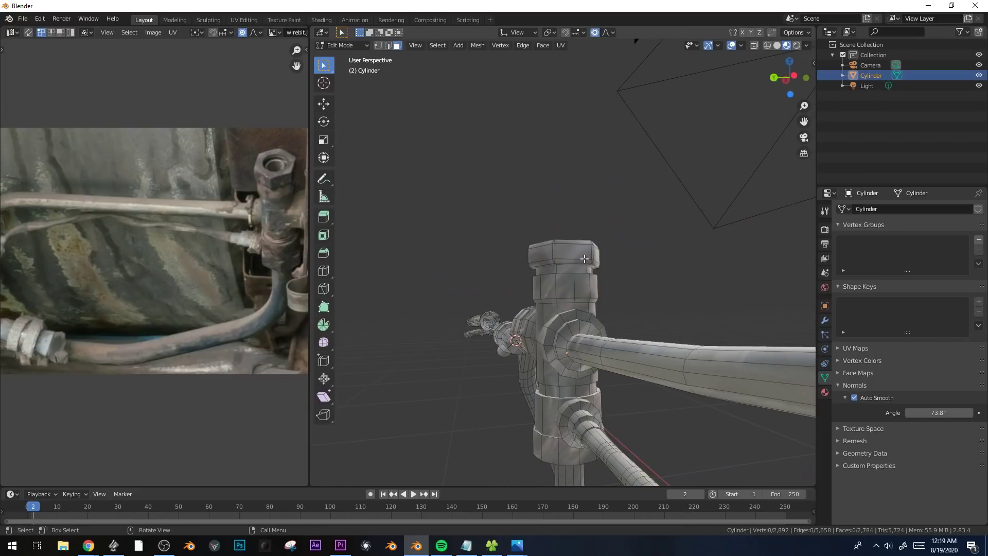
key(ctrl+KP_Add)
key(KP_0)
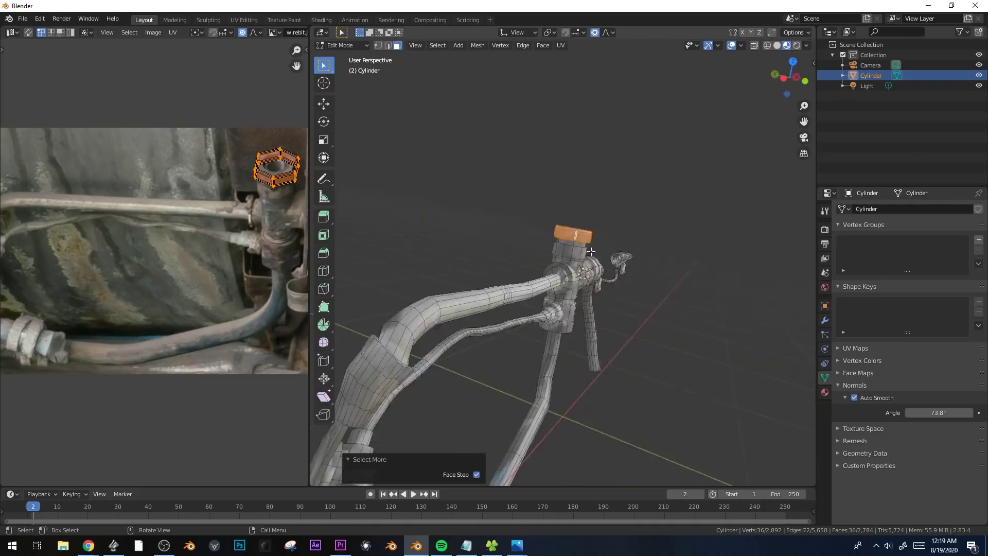
key(KP_0)
key(KP_1)
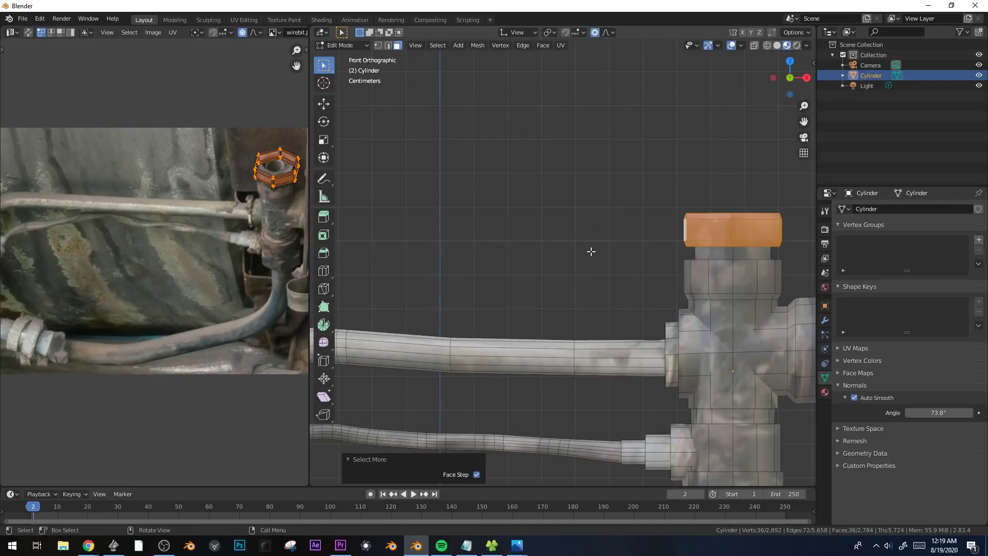
shift+middle_drag(682, 196, 576, 233)
scroll(608, 235, up, 2)
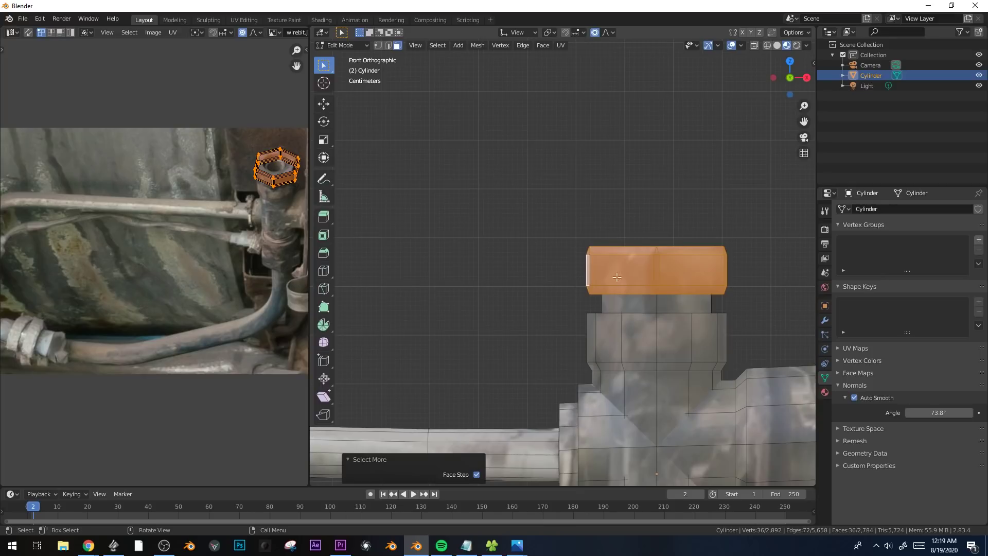
key(u)
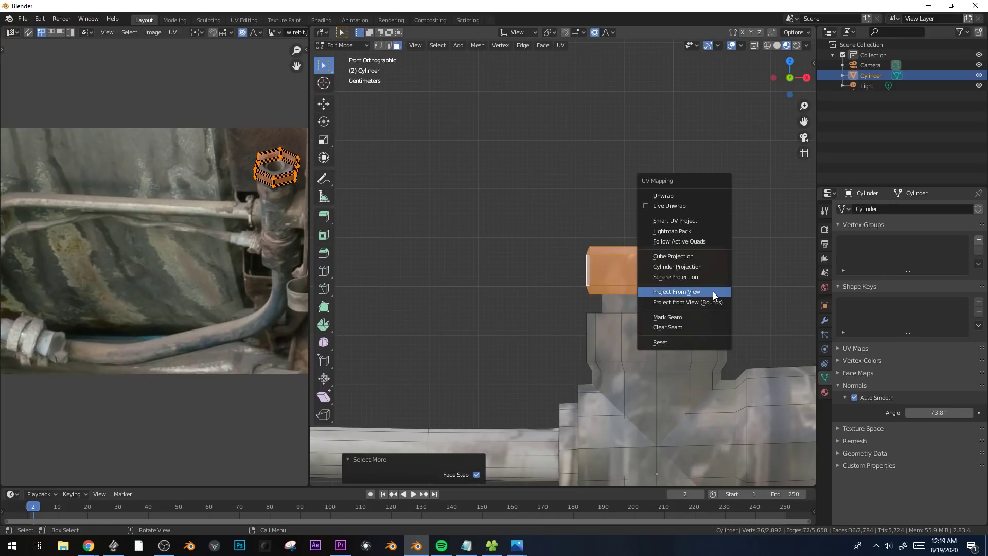
click(712, 292)
key(u)
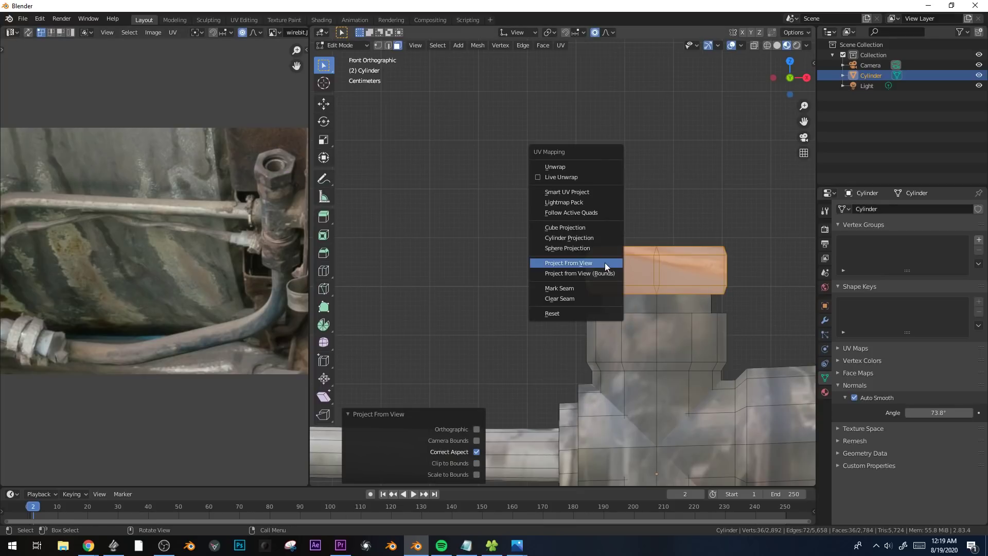
click(569, 238)
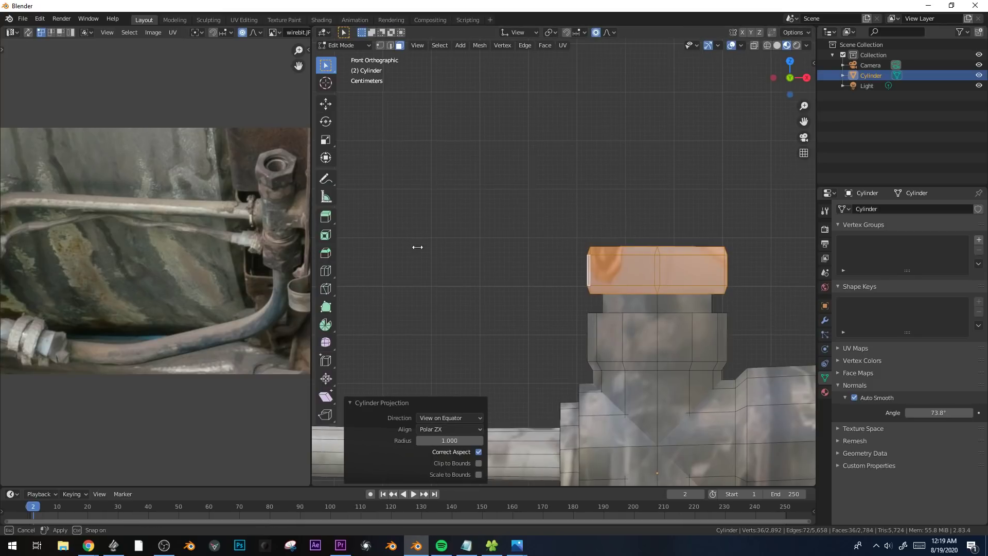
Widen the UV editor and move the hex nut's UV island onto the wirebit.JPG photo.
drag(310, 246, 528, 247)
scroll(292, 271, down, 1)
middle_drag(292, 272, 152, 292)
key(g)
click(252, 279)
middle_drag(252, 279, 463, 291)
scroll(433, 289, up, 2)
Move, rotate and scale the hex nut's UV strip so it lies along the light upper pipe in the photo.
key(g)
click(349, 278)
key(r)
click(466, 260)
key(s)
click(397, 249)
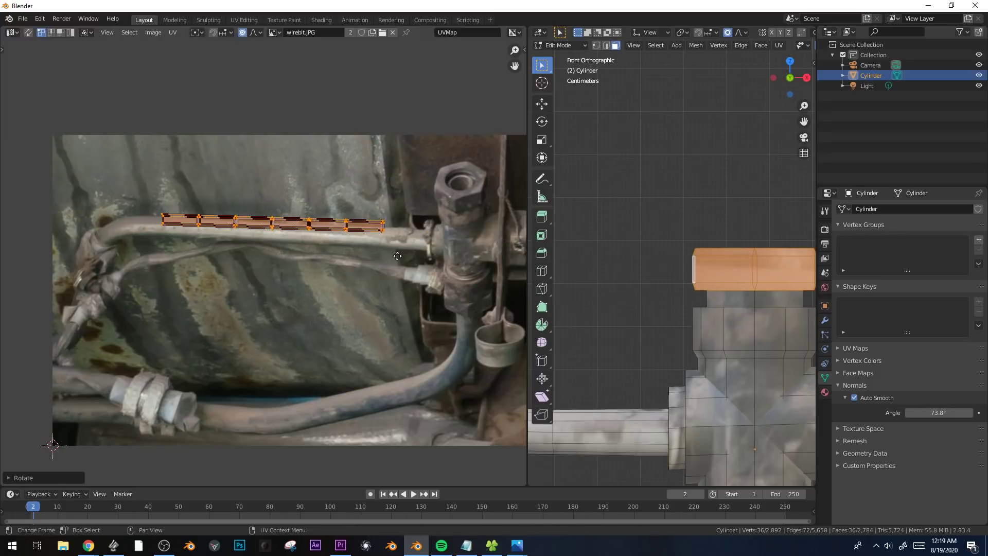
key(r)
click(399, 267)
key(Tab)
scroll(773, 278, down, 2)
shift+middle_drag(764, 278, 726, 291)
key(Tab)
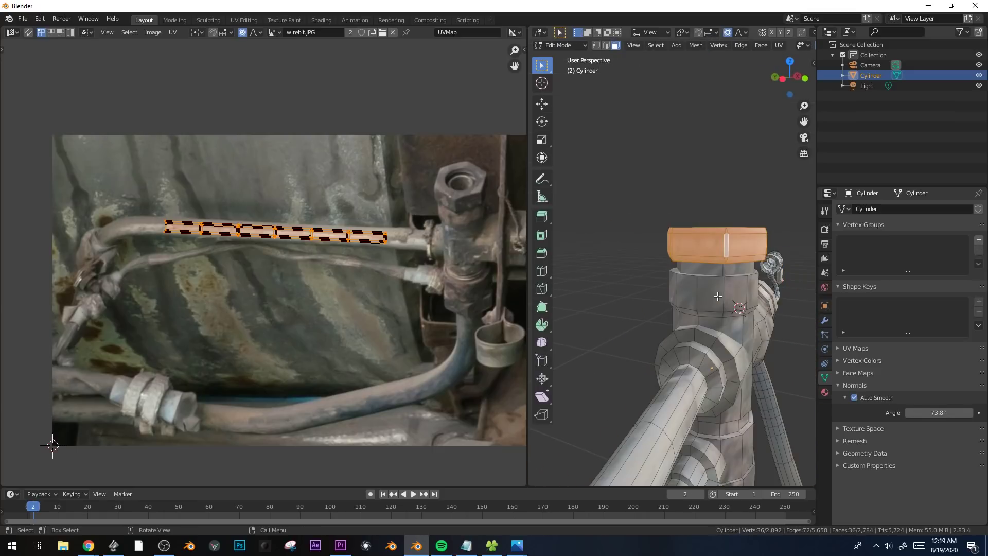
Select the vertical fitting's body faces above and below the cross junction and unwrap them with Cylinder Projection from the front view.
alt+click(727, 289)
alt+shift+click(740, 326)
middle_drag(740, 326, 679, 296)
alt+shift+click(701, 294)
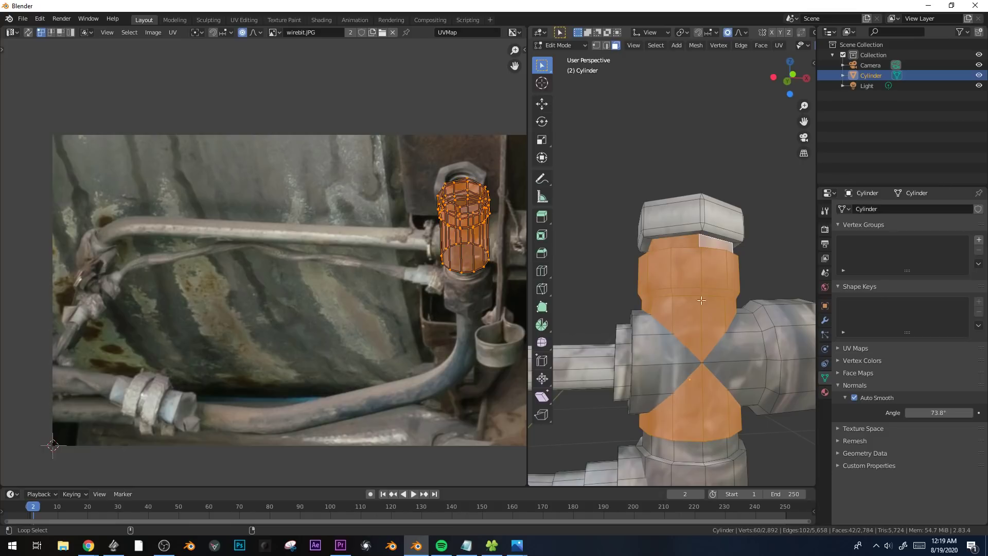
middle_drag(426, 256, 405, 252)
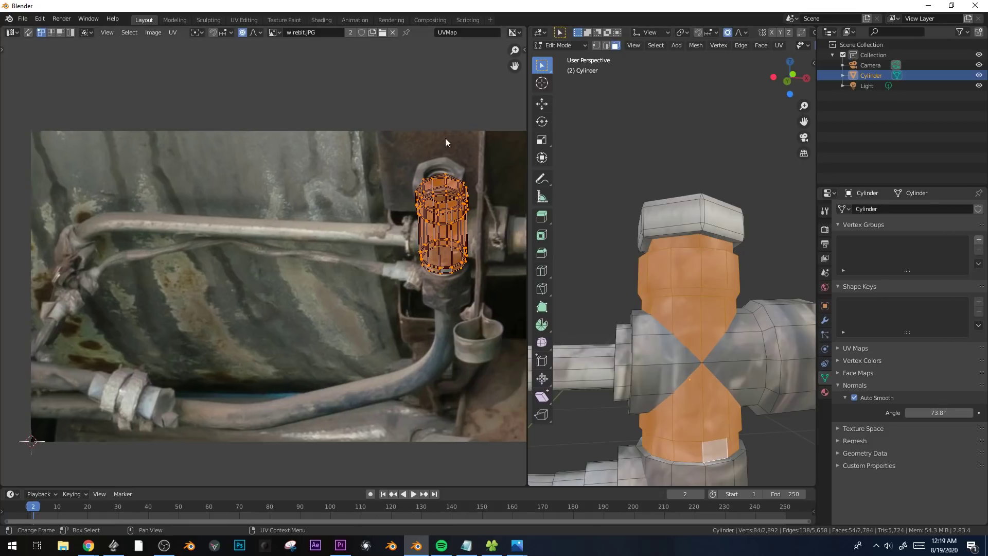
key(KP_1)
key(u)
click(694, 283)
Scale down, rotate and move the fitting body's UVs over the vertical fitting in the photo.
scroll(364, 230, down, 2)
key(s)
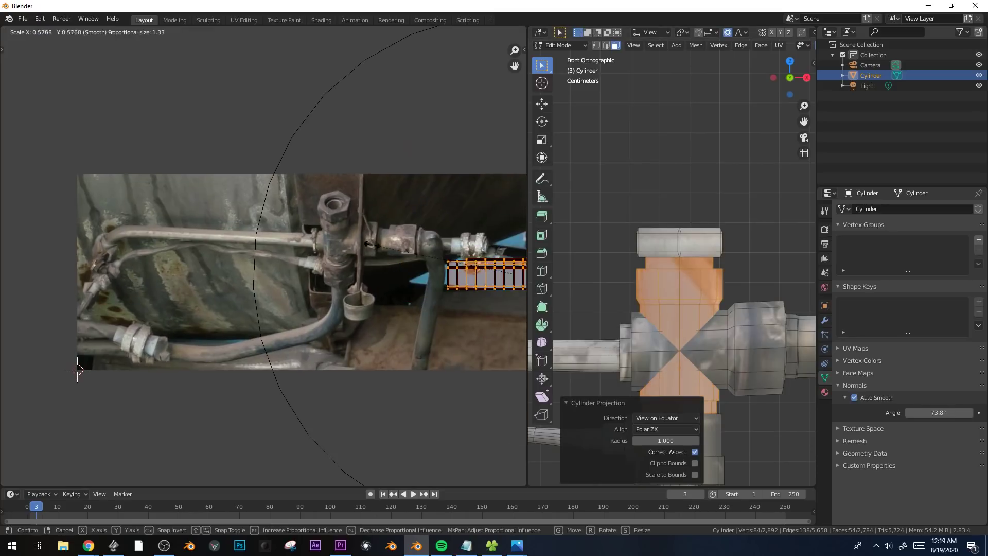
click(87, 366)
scroll(391, 278, up, 2)
key(g)
click(223, 293)
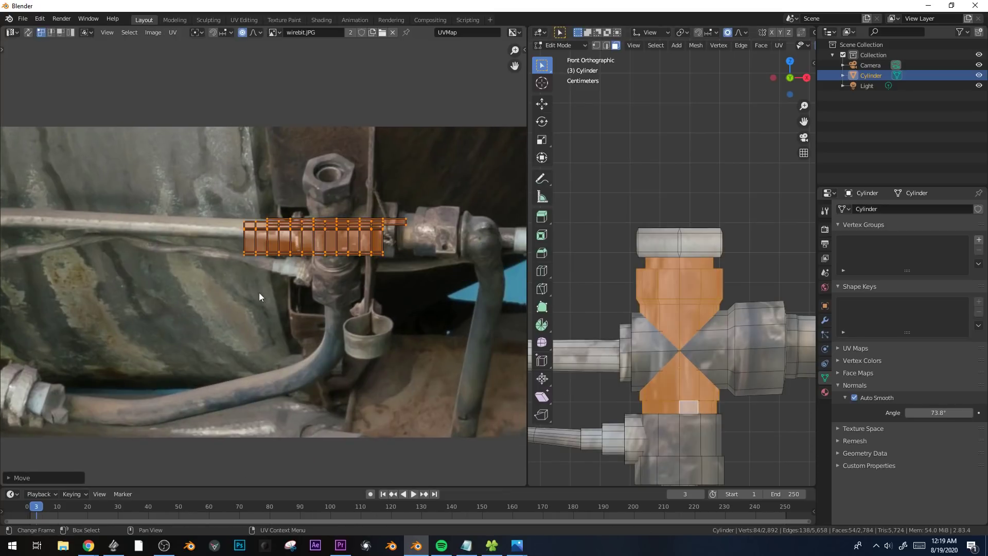
key(r)
click(376, 306)
key(s)
click(359, 201)
key(g)
click(366, 195)
Rescale the fitting body's UVs along Y, enlarge and straighten them on the photo, and check the texture in Object Mode.
key(s)
key(x)
key(y)
click(351, 217)
key(s)
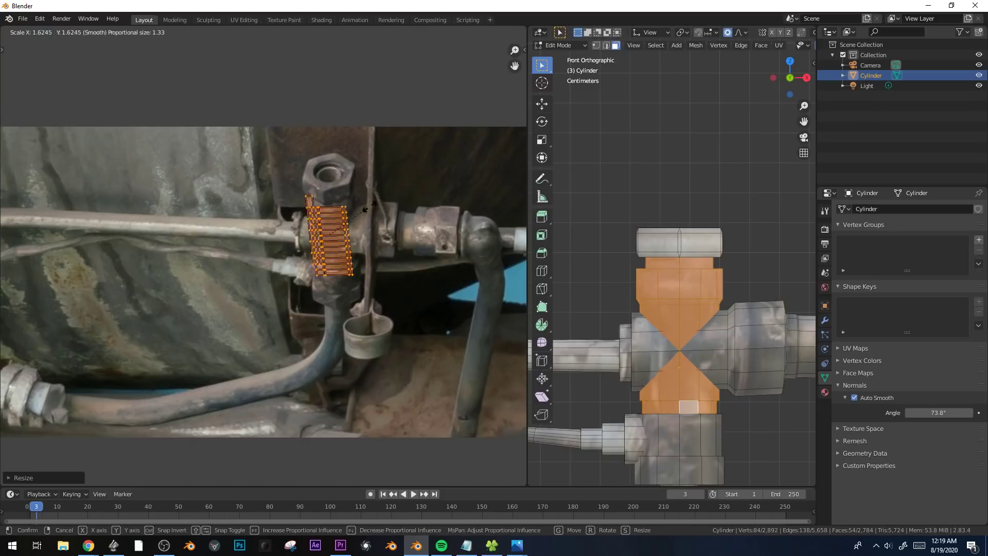
click(375, 207)
key(r)
click(377, 211)
key(Tab)
middle_drag(669, 322, 659, 345)
scroll(659, 344, up, 6)
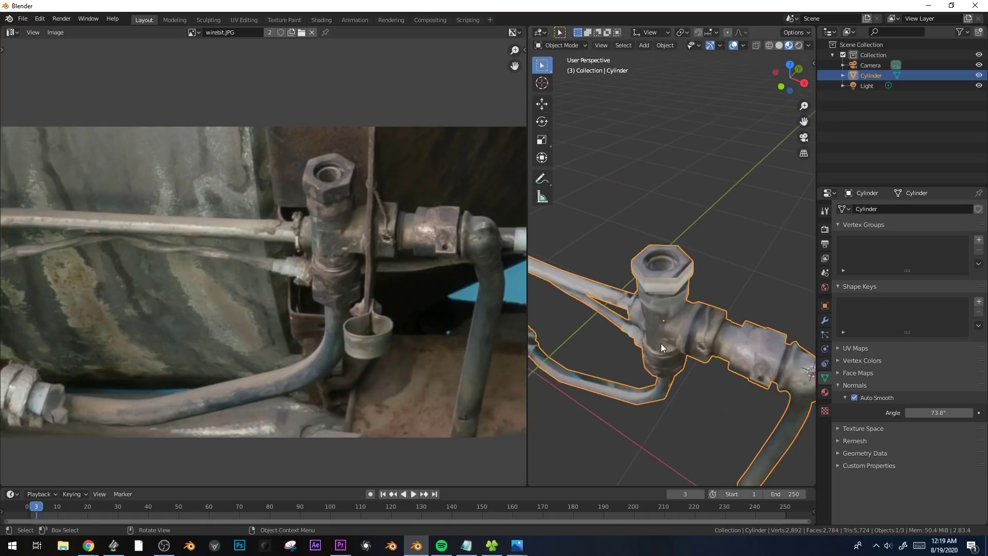
Add a loop cut to the collar beside the vertical fitting and extrude its narrow face ring along the normals.
key(Tab)
scroll(601, 239, up, 5)
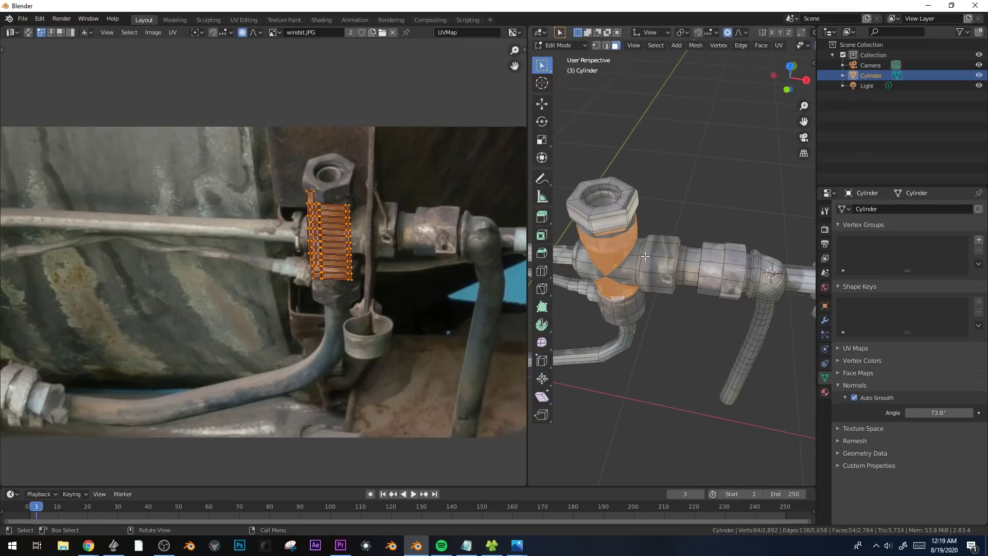
key(ctrl+r)
click(640, 254)
click(634, 253)
key(3)
alt+click(635, 242)
key(alt+e)
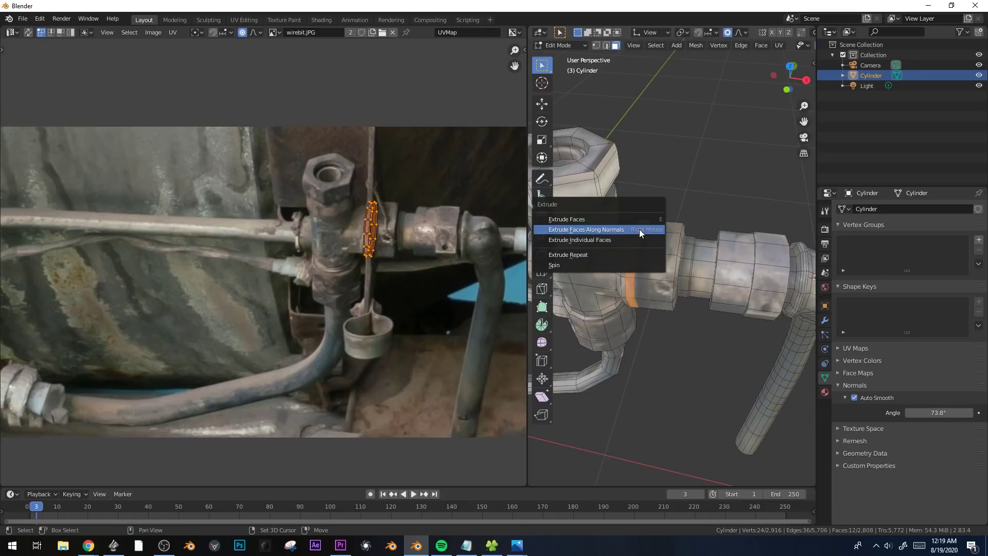
click(639, 230)
click(642, 227)
Slide an edge loop on the extruded collar, turn off proportional editing, and scale and shift the loop along X.
click(662, 234)
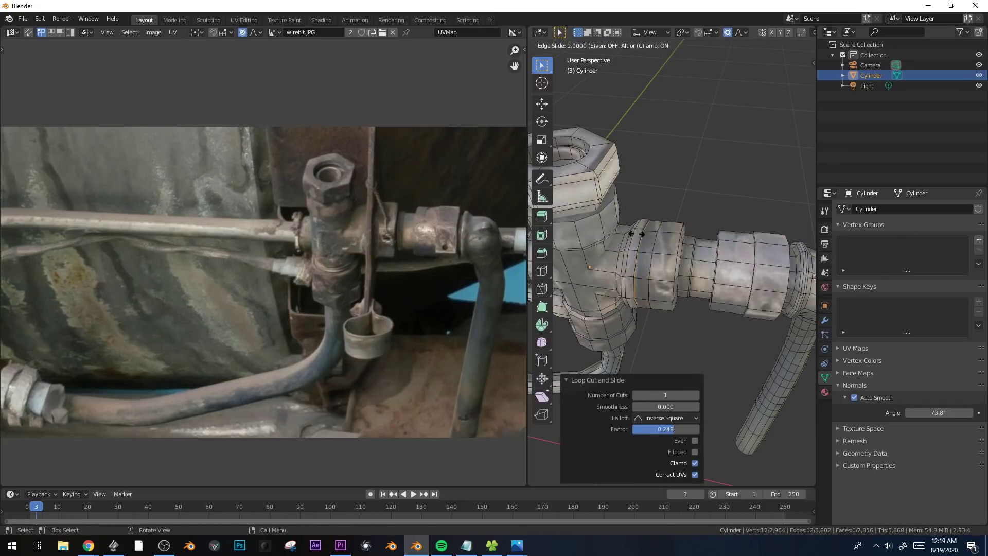
click(615, 170)
key(o)
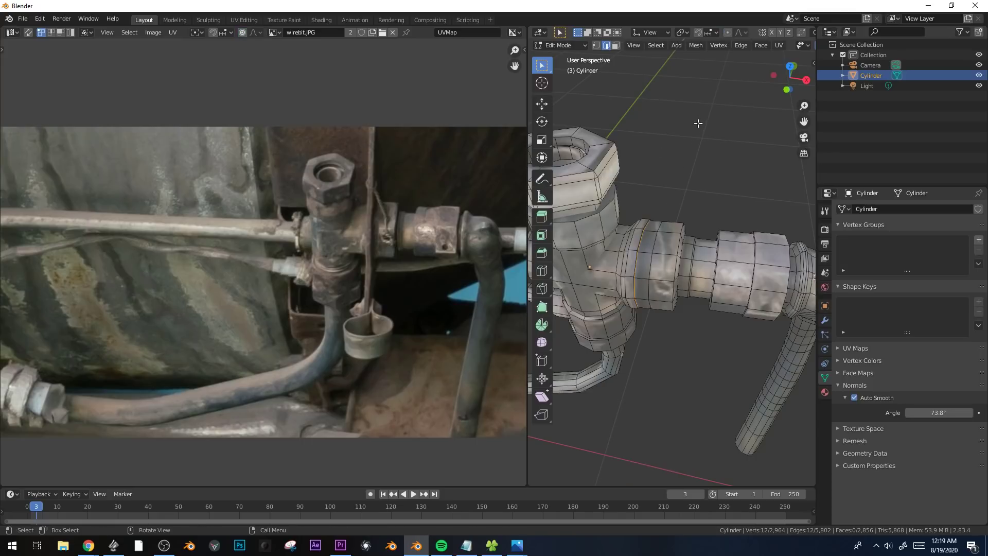
key(s)
click(684, 139)
key(g)
key(x)
click(684, 142)
Bevel the end edge loops of the wide coupling on the horizontal line by about 0.03 m.
scroll(693, 235, down, 3)
middle_drag(693, 235, 650, 279)
scroll(650, 278, up, 5)
alt+click(640, 269)
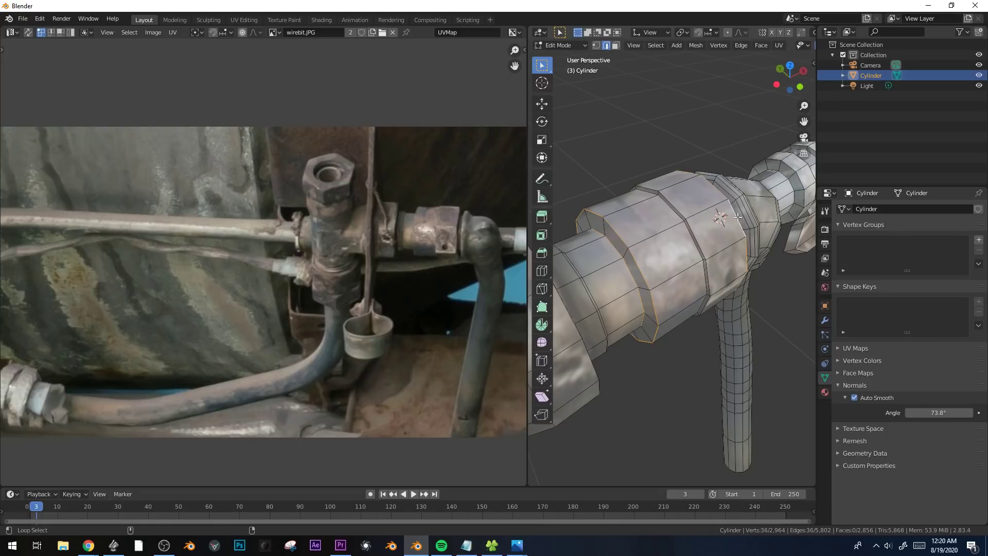
key(ctrl+b)
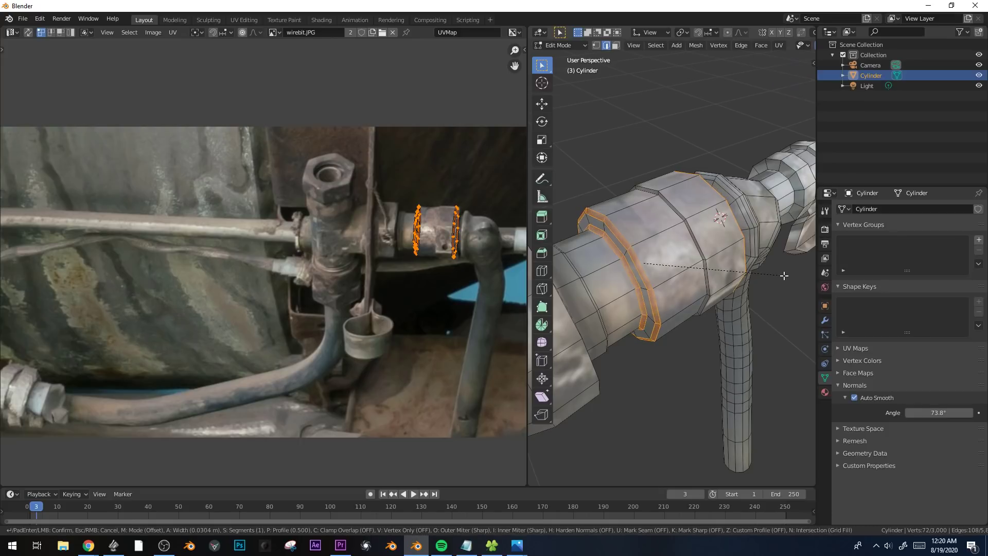
click(784, 276)
Enlarge the 3D view and select all linked geometry of the end fitting with the clamp tab beyond the elbow.
scroll(776, 270, down, 5)
shift+middle_drag(772, 267, 739, 252)
scroll(739, 251, up, 5)
alt+click(736, 184)
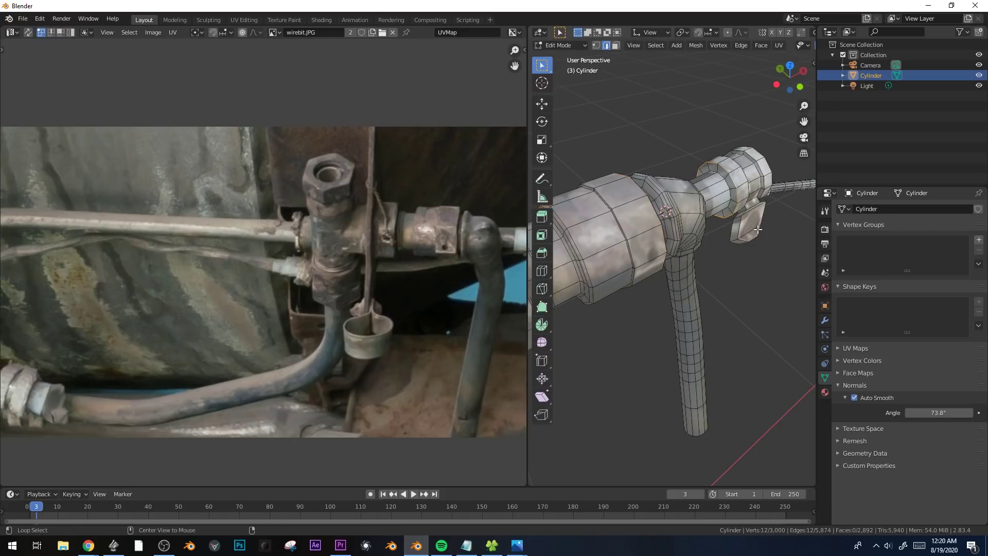
click(763, 232)
drag(526, 206, 237, 221)
middle_drag(607, 238, 564, 242)
scroll(565, 243, down, 3)
shift+middle_drag(687, 262, 520, 225)
scroll(652, 254, down, 5)
scroll(538, 247, up, 2)
click(462, 222)
shift+middle_drag(604, 276, 615, 305)
scroll(461, 256, up, 3)
key(ctrl+l)
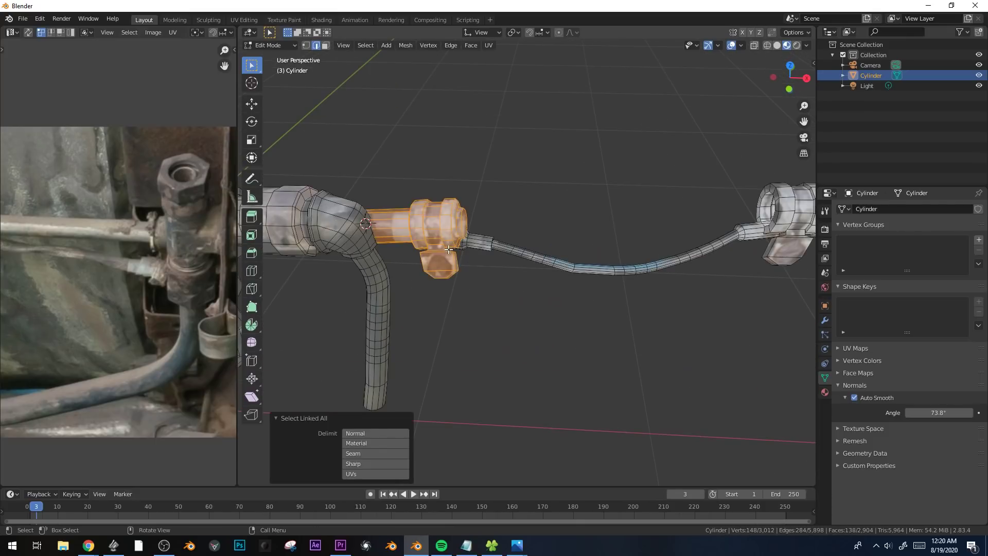
Duplicate the end fitting and rotate the copy to place it near the lower end of the downward pipe.
scroll(446, 250, down, 1)
middle_drag(440, 254, 592, 137)
key(KP_1)
key(shift+d)
click(623, 283)
key(r)
click(522, 354)
key(r)
key(r)
click(538, 330)
key(g)
click(548, 283)
Switch the transform orientation to Global and move the copied fitting along Y toward the downward pipe.
middle_drag(548, 283, 677, 309)
key(g)
key(x)
right_click(616, 312)
click(487, 32)
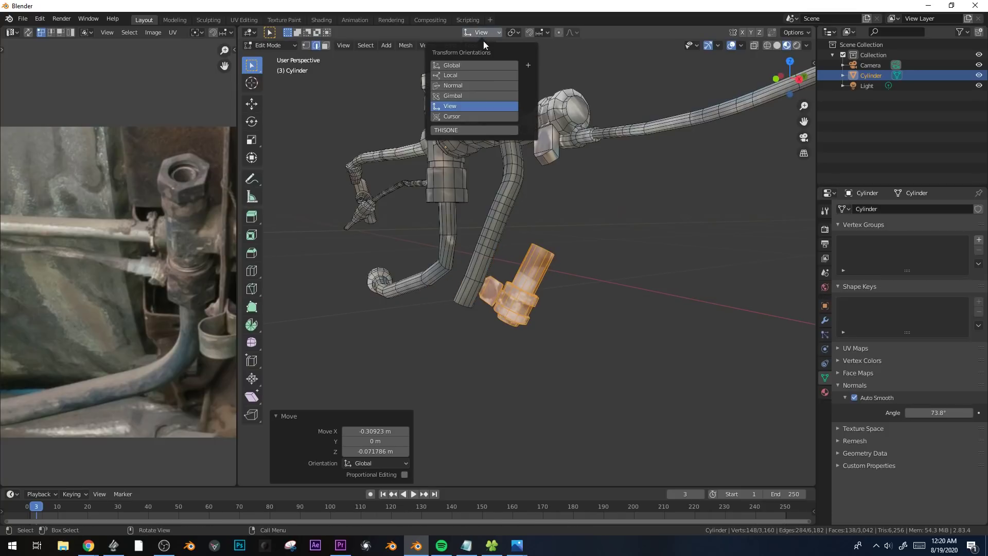
click(469, 60)
key(g)
key(y)
click(615, 248)
Rotate the copied fitting to match the downward pipe and shift it in the XY plane onto the pipe's end.
middle_drag(605, 250, 512, 365)
key(r)
click(635, 246)
key(g)
key(shift+z)
click(619, 260)
Add a loop cut around the copied fitting's sleeve and delete the sleeve section above it.
scroll(534, 309, up, 2)
key(ctrl+r)
click(504, 309)
click(505, 312)
click(470, 295)
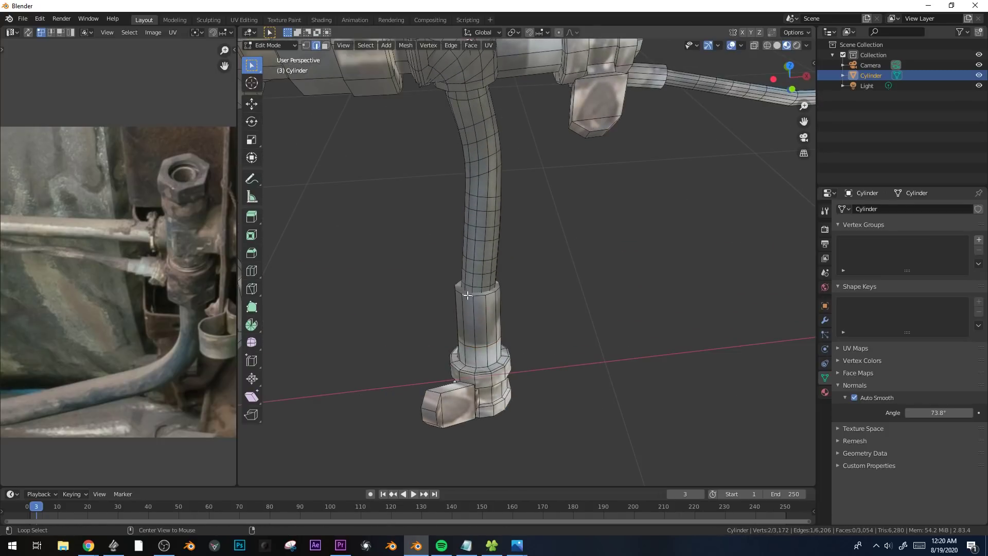
key(x)
click(546, 313)
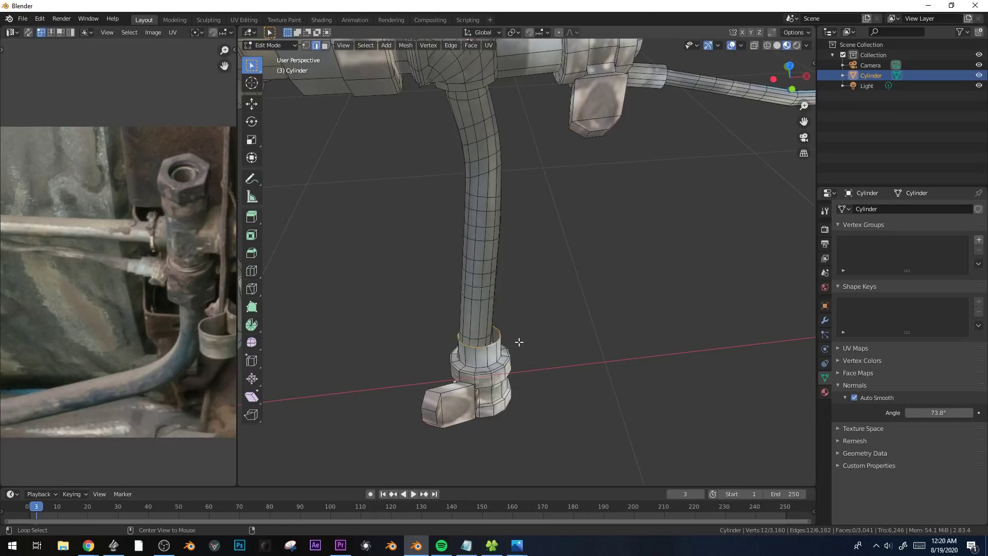
Extrude the sleeve's open edge loop and scale it inward around the downward pipe.
key(e)
right_click(564, 344)
key(s)
click(553, 341)
Select the whole copied fitting and move and scale it to fit the end of the downward pipe.
key(ctrl+l)
key(g)
click(551, 343)
key(s)
click(572, 355)
middle_drag(571, 355, 540, 366)
key(alt+a)
key(g)
click(649, 362)
Examine the textured assembly with its added end fitting from several angles and from the top in Object Mode.
key(Tab)
shift+middle_drag(426, 350, 536, 296)
scroll(501, 332, up, 1)
scroll(489, 333, down, 5)
scroll(537, 205, up, 2)
scroll(529, 295, down, 5)
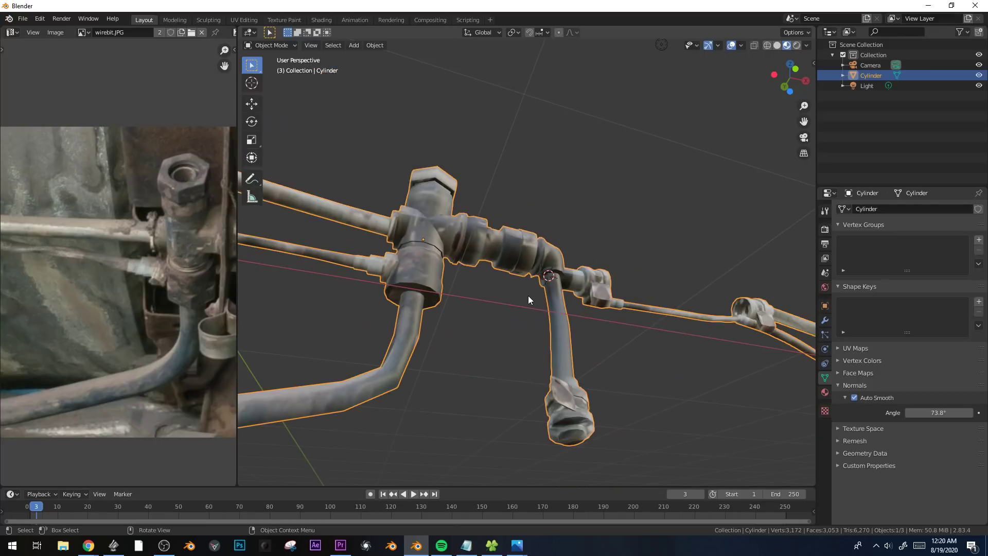
key(KP_7)
scroll(494, 226, up, 1)
shift+middle_drag(502, 184, 507, 213)
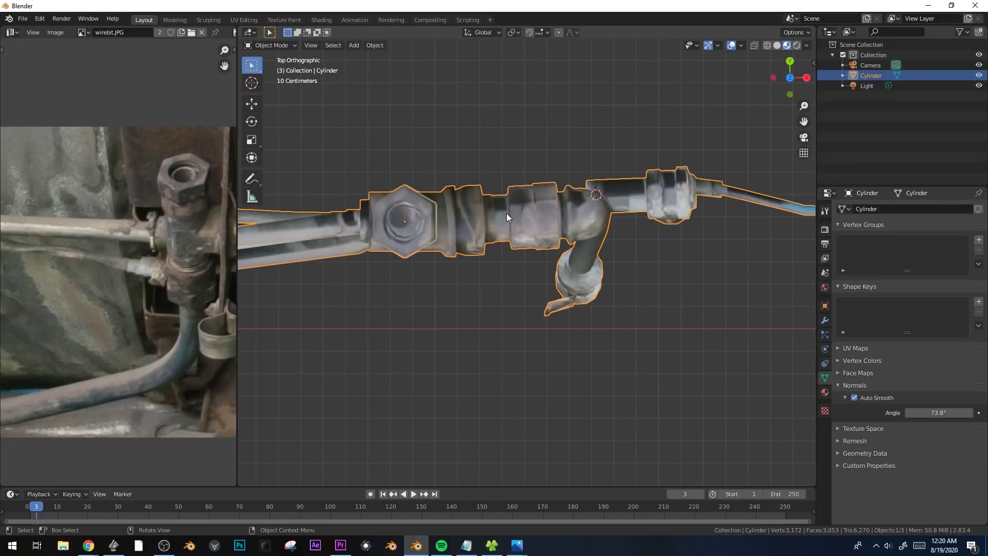
Create a linked duplicate of the whole fuel line assembly and place it away from the original in the top view.
scroll(506, 213, down, 5)
shift+middle_drag(456, 247, 403, 254)
scroll(406, 258, down, 3)
scroll(409, 258, up, 2)
shift+middle_drag(478, 244, 522, 212)
scroll(430, 320, up, 3)
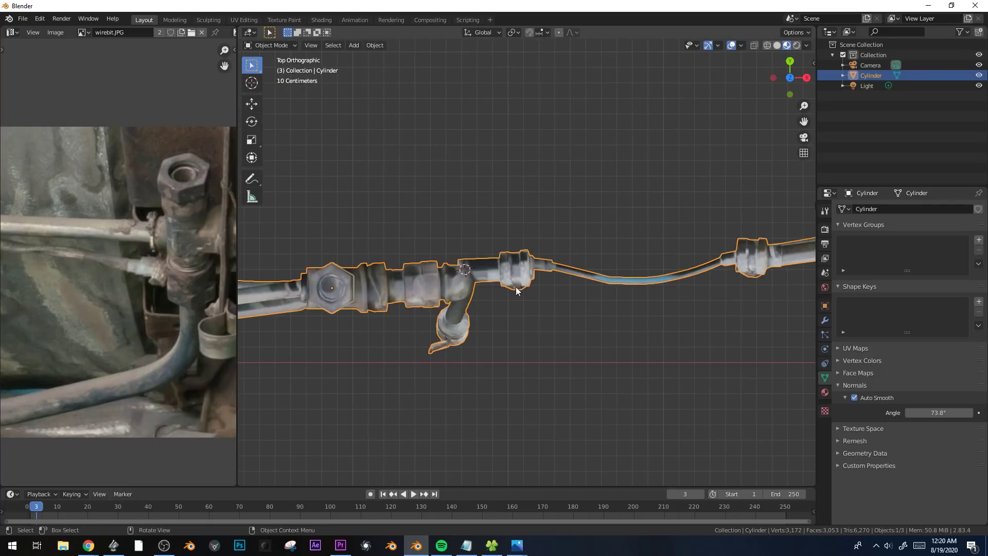
scroll(536, 286, down, 2)
key(shift+d)
click(678, 222)
key(Tab)
key(ctrl+l)
key(ctrl+l)
key(r)
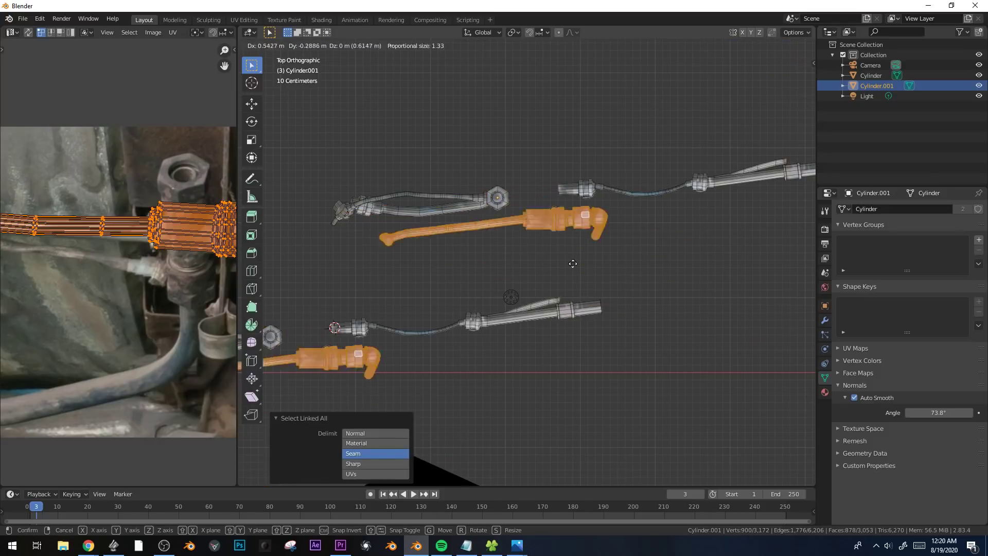
key(Escape)
key(Tab)
Rotate the duplicate to a near-vertical orientation and move it about 1.91 m in X and 0.21 m in Y.
key(r)
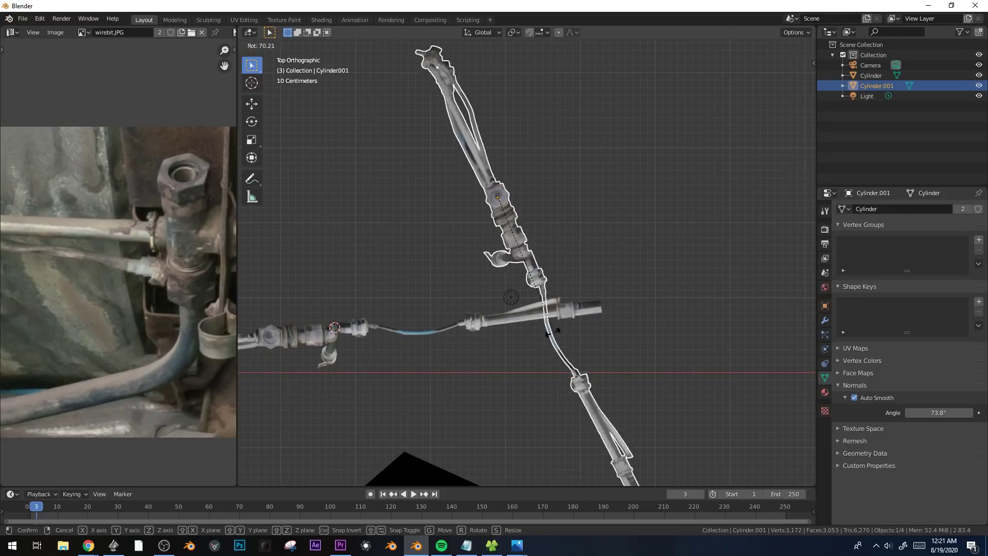
click(505, 266)
shift+middle_drag(504, 264, 469, 291)
scroll(468, 291, up, 3)
key(g)
click(715, 266)
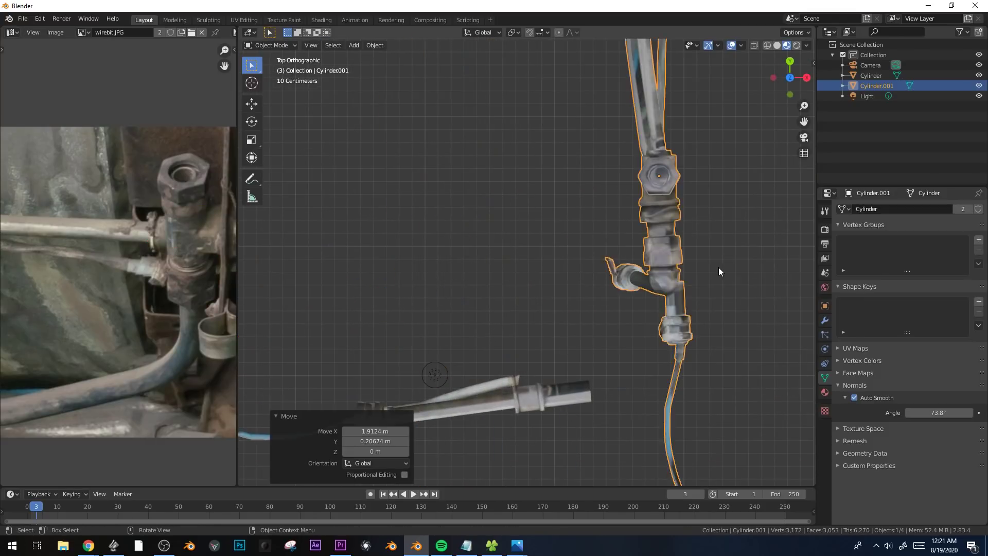
Fine-tune the duplicate's rotation, including a slight trackball rotation, so its row of fittings stands upright in the top view.
scroll(717, 267, up, 3)
shift+middle_drag(715, 267, 579, 286)
scroll(580, 286, up, 2)
key(r)
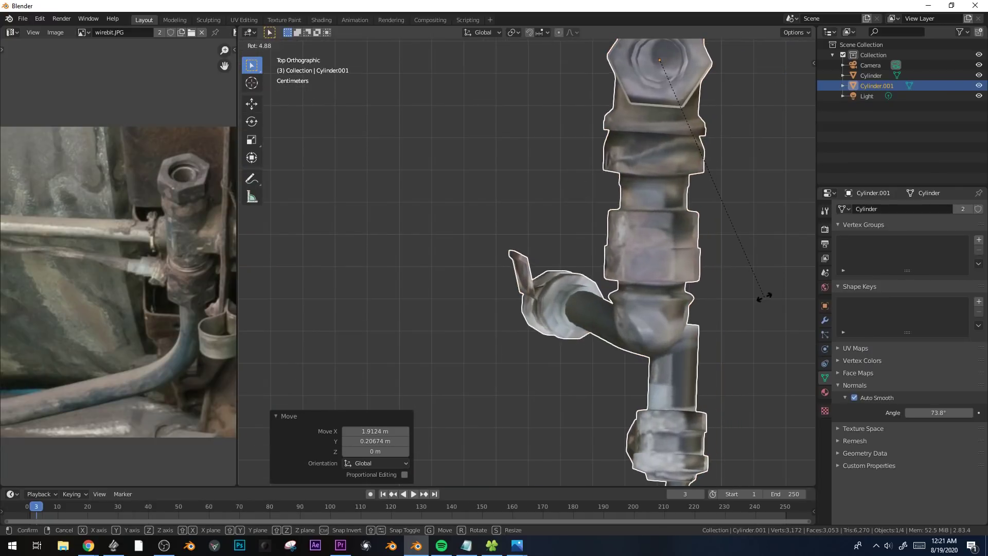
click(767, 296)
key(r)
key(r)
click(772, 272)
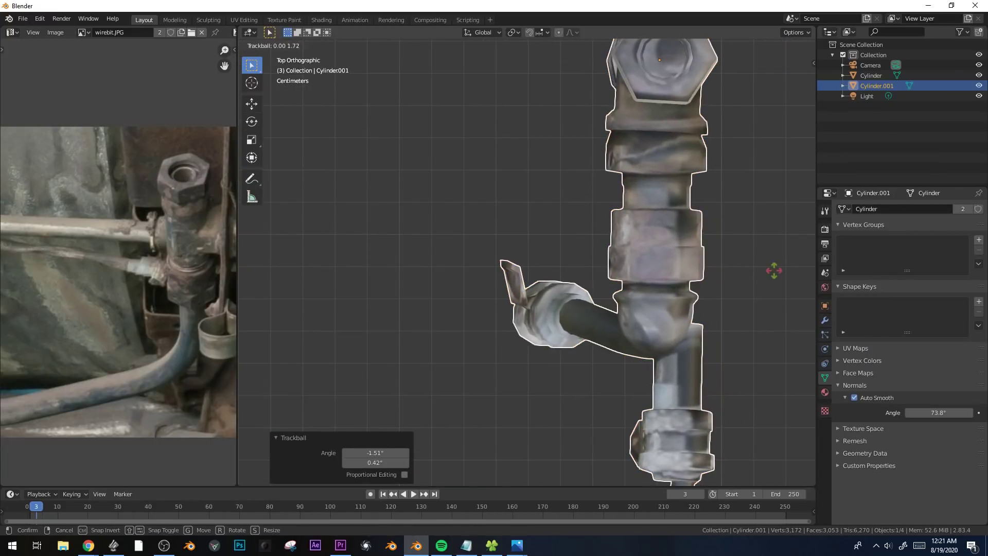
Select the coupling nut's upper ring of faces, grow the selection once, and unwrap it with Cylinder Projection.
key(Tab)
alt+click(673, 234)
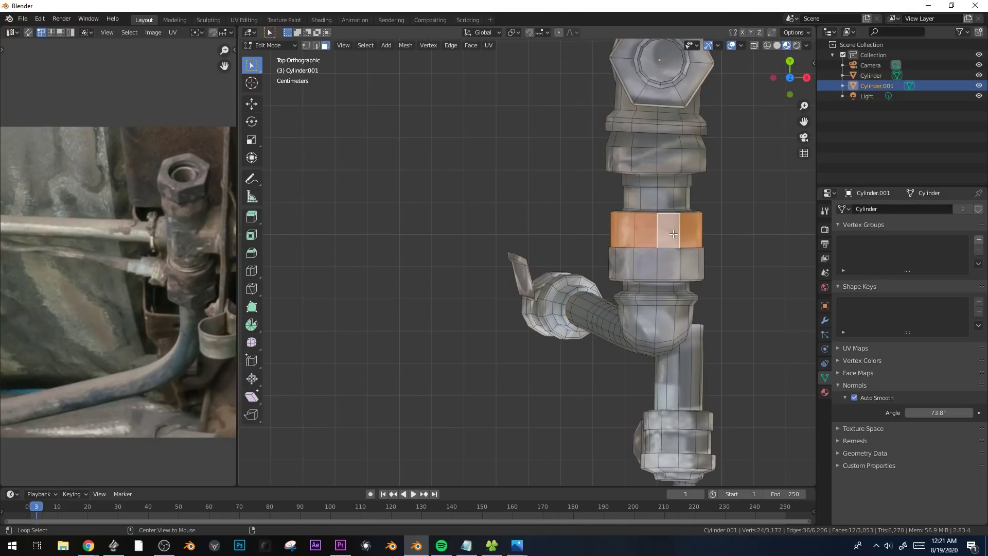
key(ctrl+KP_Add)
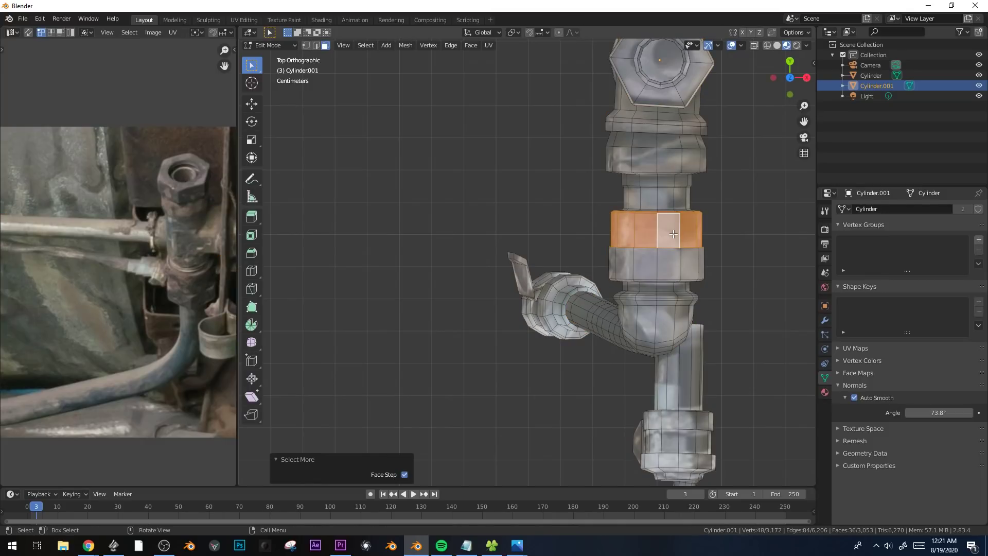
key(u)
click(673, 234)
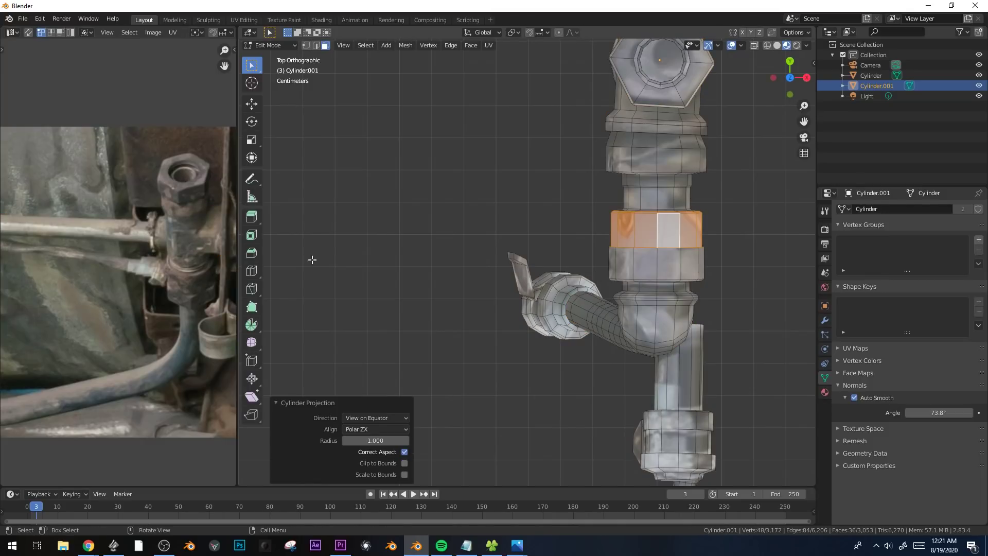
Move and scale the nut ring's projected UVs over the rusty beam in wirebit.JPG and check the texture in Object Mode.
scroll(81, 295, down, 3)
drag(362, 308, 400, 308)
scroll(342, 308, up, 3)
middle_drag(342, 307, 108, 261)
key(g)
click(217, 274)
key(g)
click(323, 348)
key(s)
click(333, 360)
key(Tab)
middle_drag(646, 244, 710, 175)
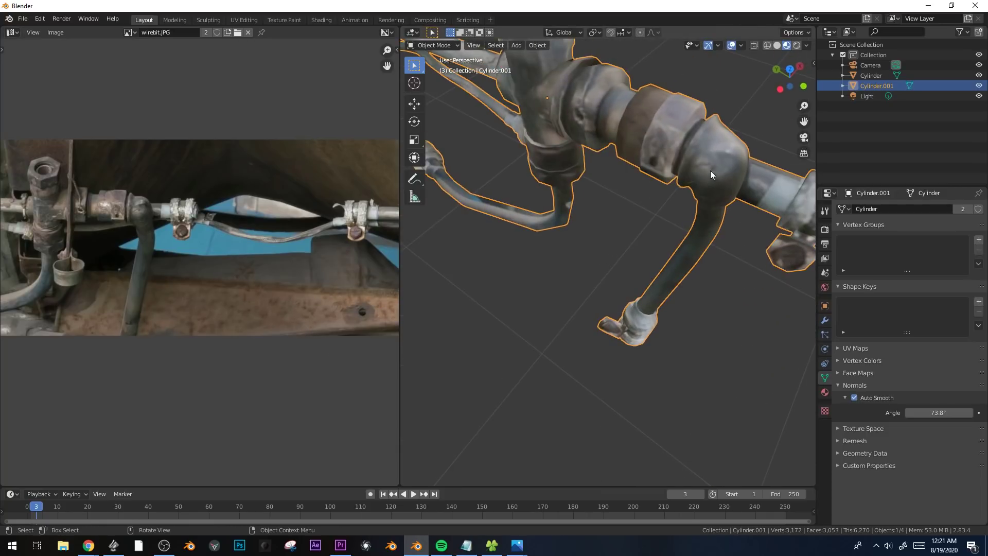
Rescale the nut ring's UVs on the photo and inspect the textured ring in Object Mode.
key(Tab)
key(s)
click(334, 174)
key(Tab)
Select the face ring around the collar beside the tee and examine its UV placement on the photo.
key(Tab)
key(Tab)
middle_drag(706, 126, 673, 245)
key(Tab)
alt+click(683, 255)
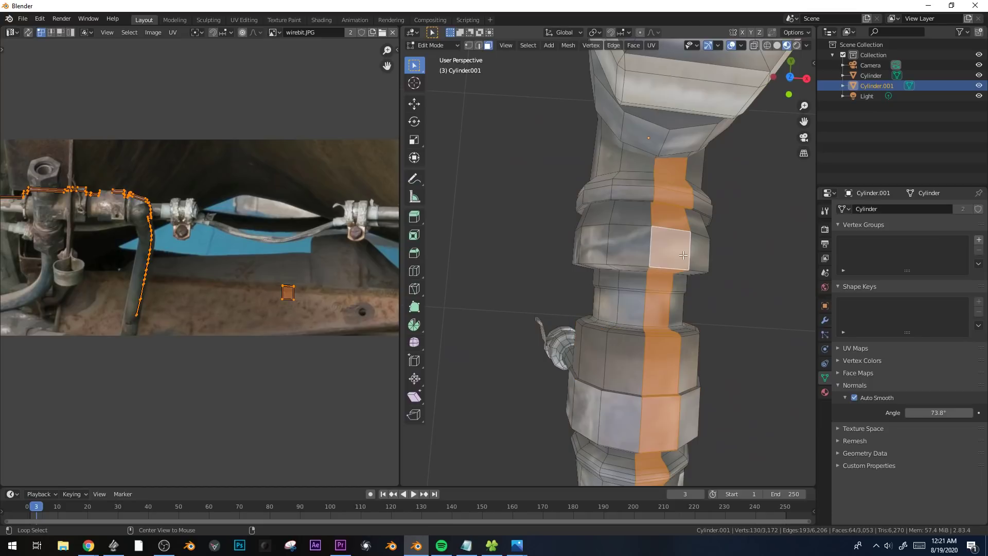
alt+click(647, 253)
scroll(206, 287, up, 7)
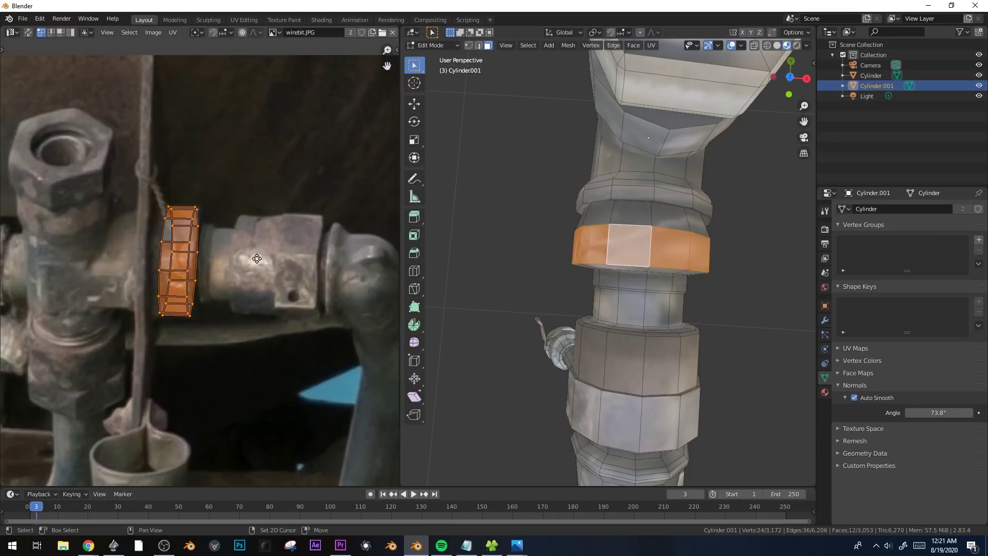
click(257, 259)
scroll(230, 261, down, 4)
middle_drag(215, 264, 263, 311)
scroll(550, 262, down, 3)
Compare the tee and its collars with the background photo from the camera view.
key(KP_0)
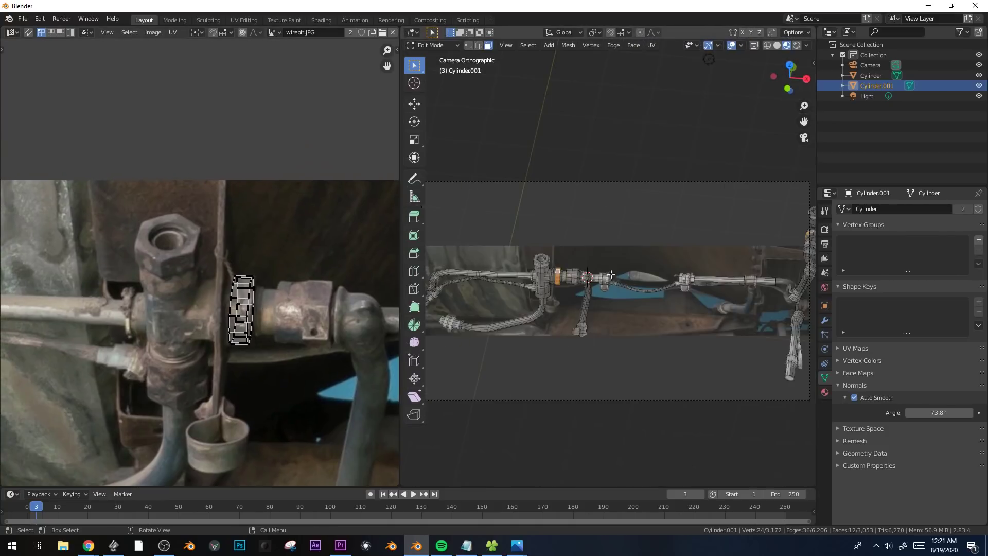
key(Tab)
scroll(551, 263, up, 7)
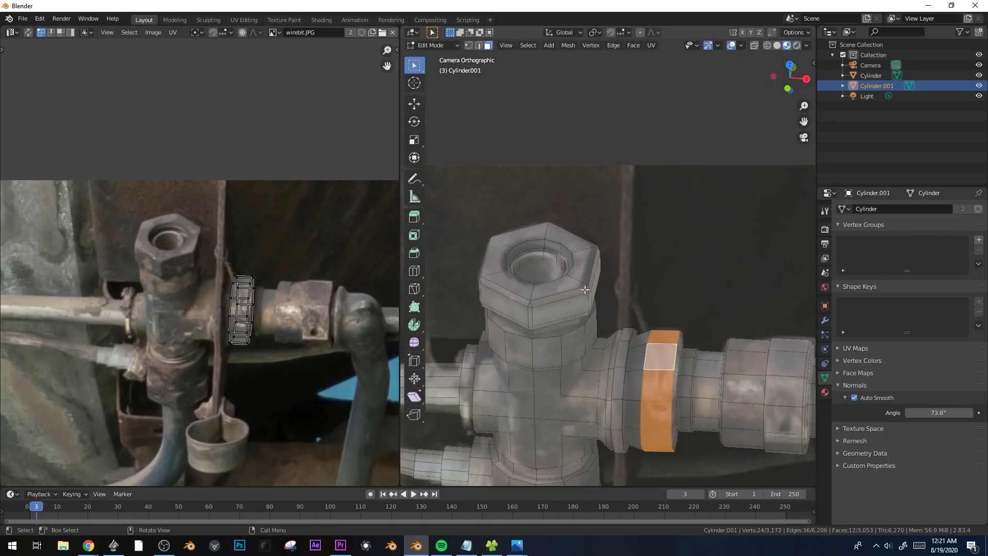
scroll(538, 317, down, 6)
key(Tab)
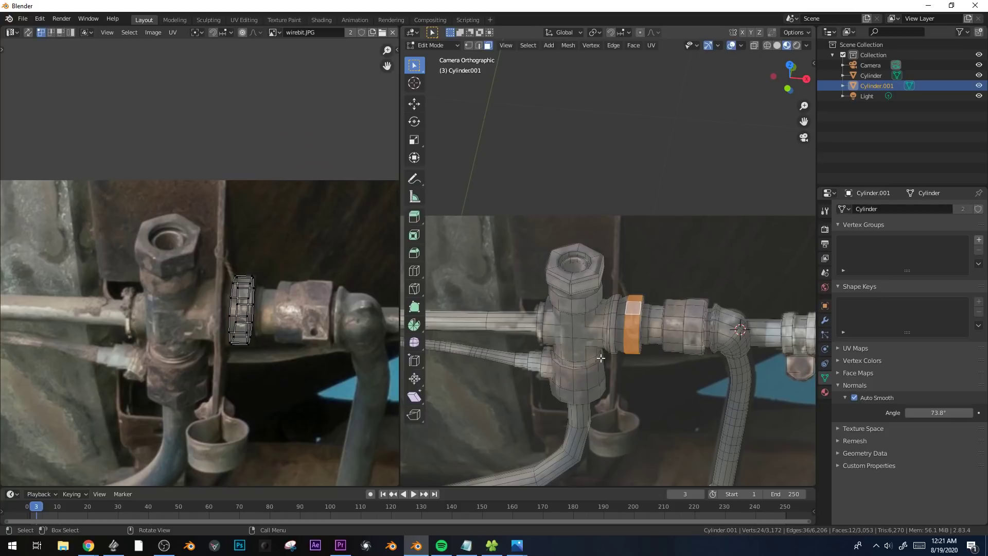
scroll(279, 351, down, 1)
middle_drag(280, 348, 98, 269)
scroll(597, 325, up, 3)
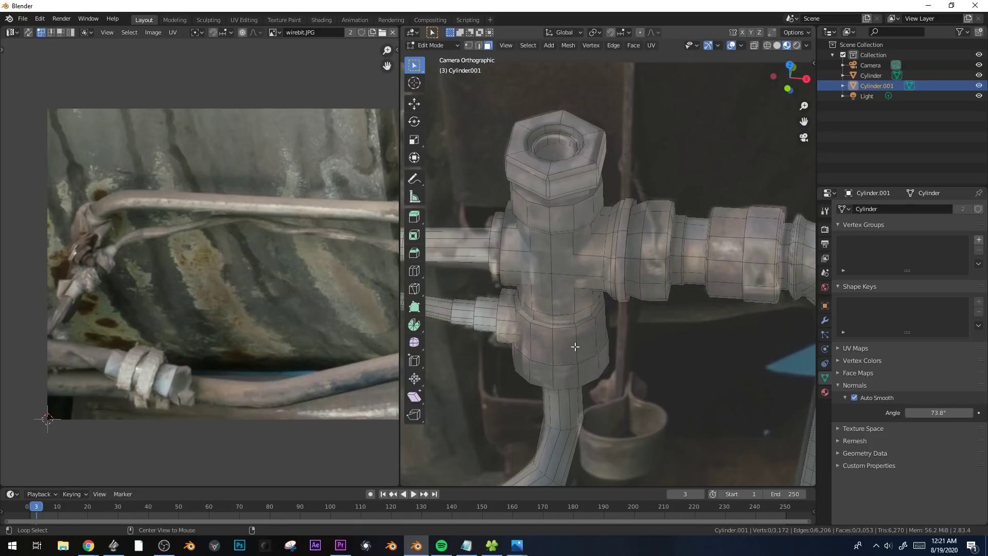
key(KP_0)
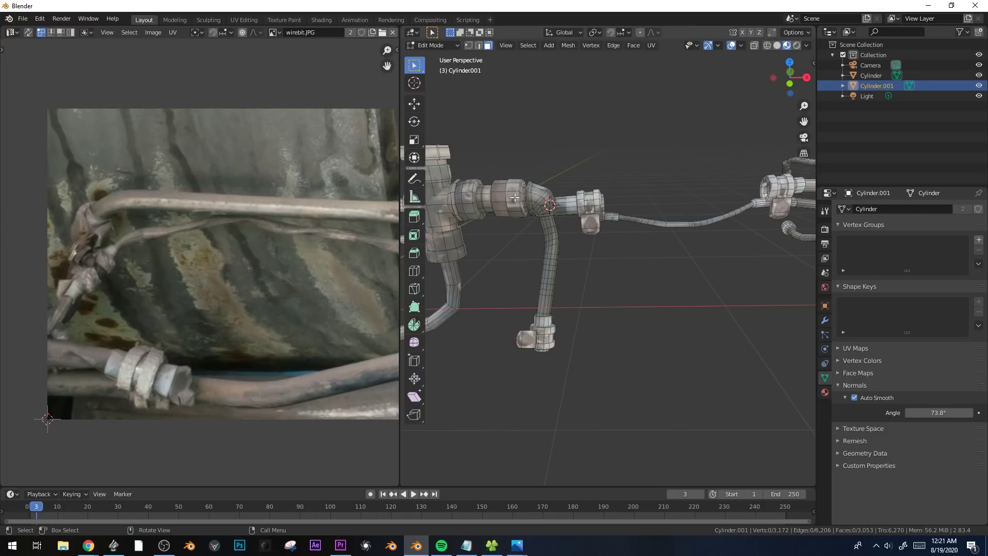
Delete the linked duplicate of the assembly in Object Mode.
scroll(515, 197, down, 5)
key(Tab)
scroll(674, 268, down, 3)
key(g)
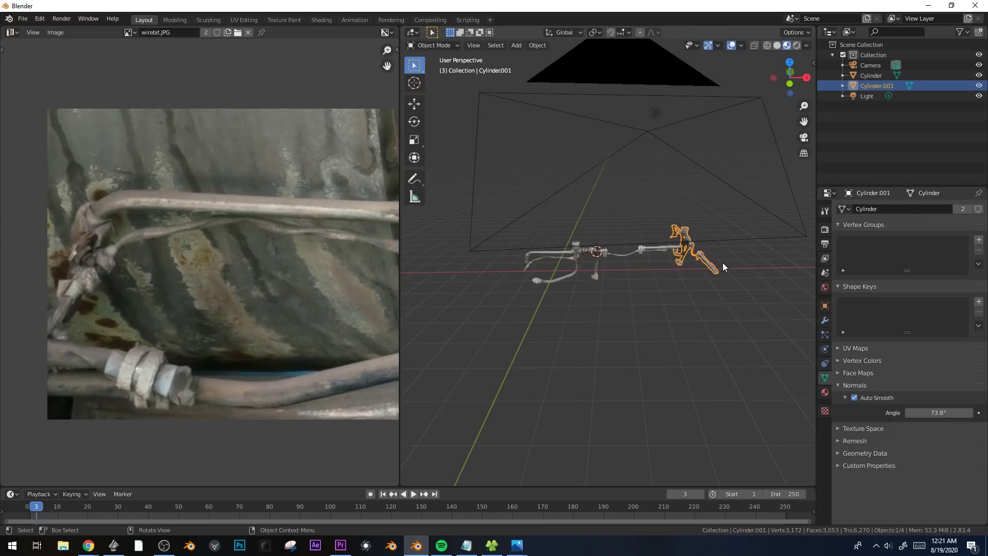
click(707, 272)
key(Delete)
Select the ring of faces around the original tee's lower collar in camera view and bring up its UVs over the photo.
click(576, 267)
key(Tab)
key(KP_0)
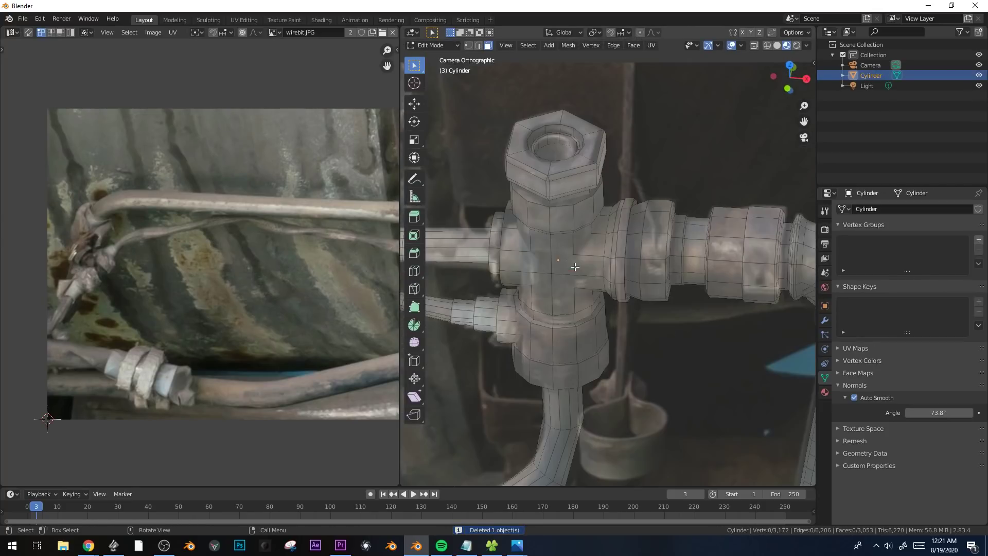
alt+click(572, 339)
scroll(288, 312, down, 4)
middle_drag(329, 310, 205, 322)
scroll(264, 320, up, 4)
scroll(251, 320, up, 1)
scroll(251, 321, up, 2)
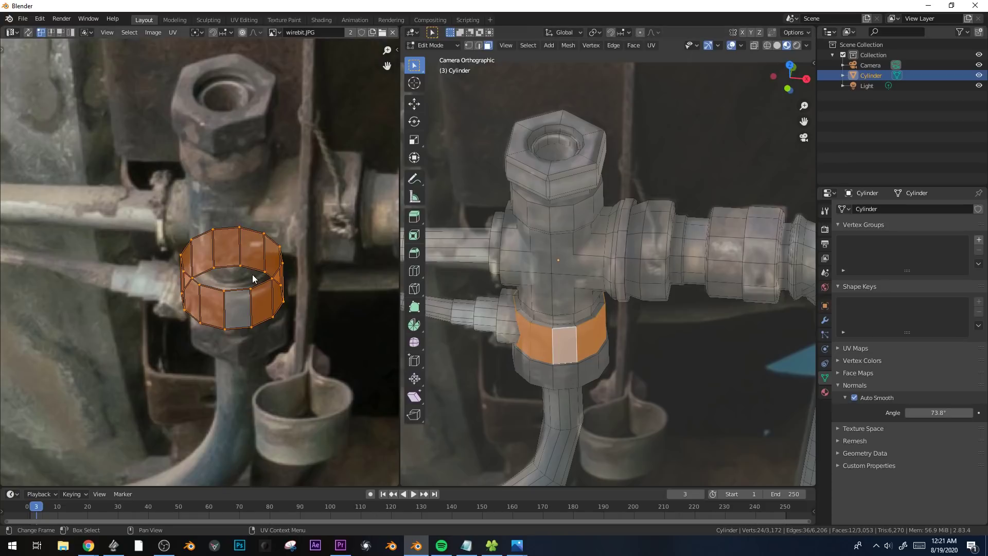
scroll(201, 281, up, 1)
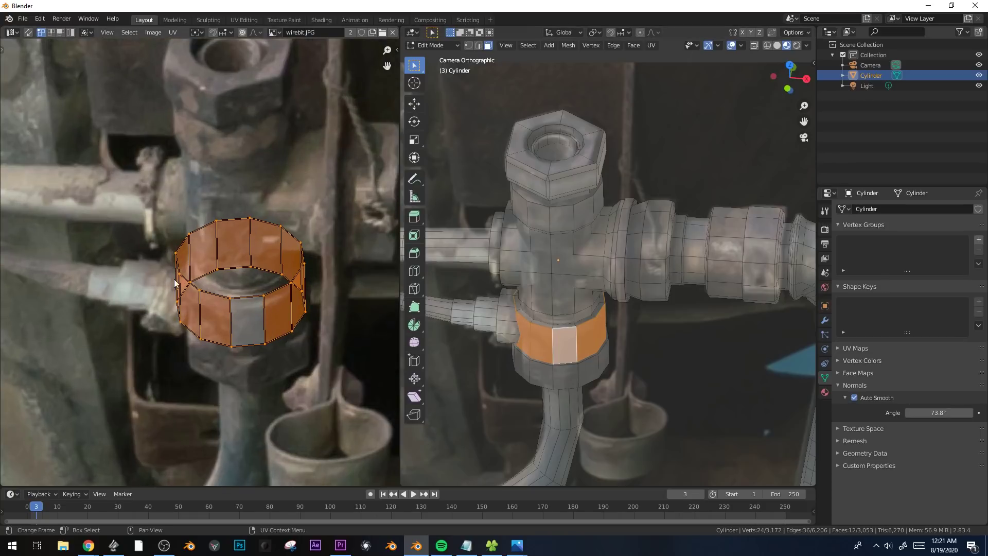
Flip the lower collar's rear bottom-edge UVs along Y and move them down onto the front bottom edge.
alt+click(230, 270)
middle_drag(158, 311, 344, 399)
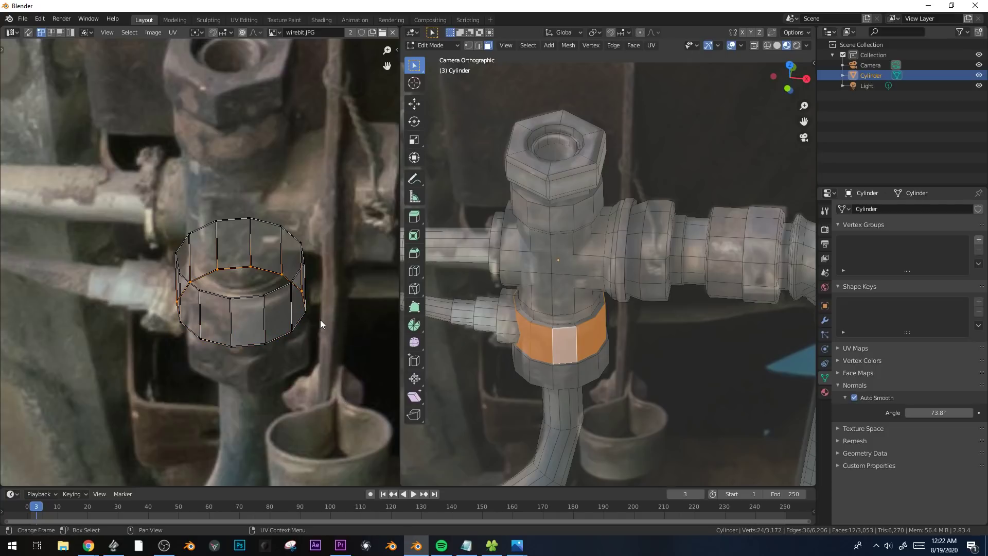
key(y)
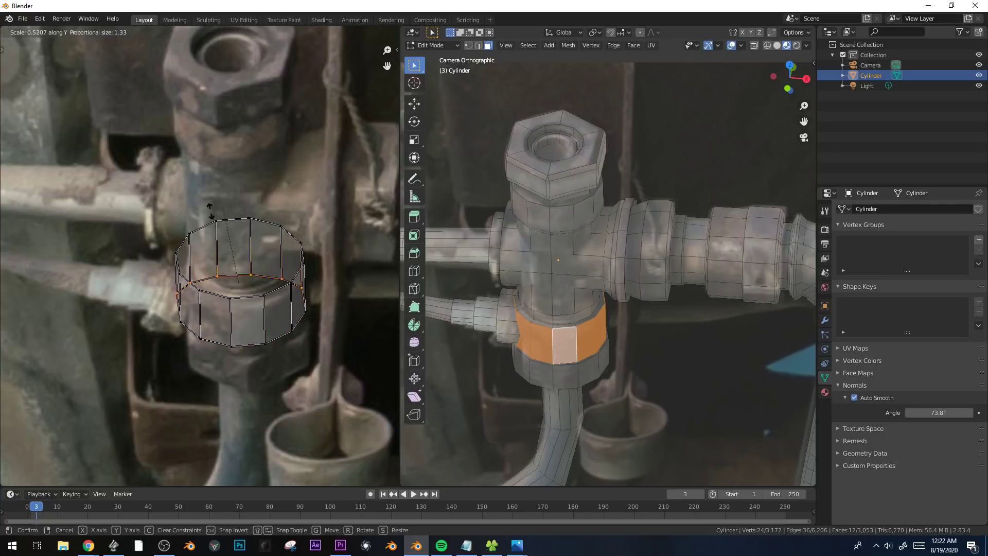
right_click(65, 246)
key(s)
click(139, 313)
key(g)
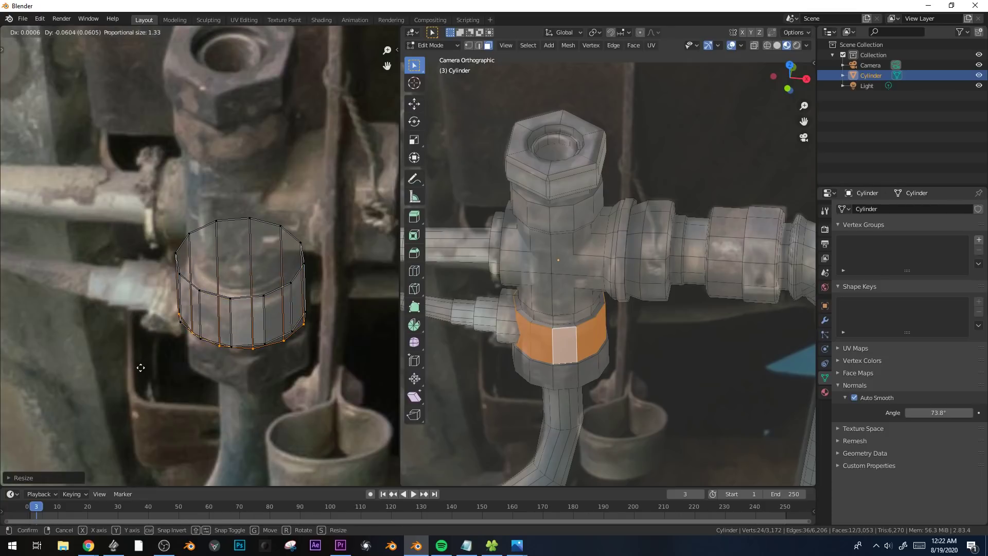
click(138, 366)
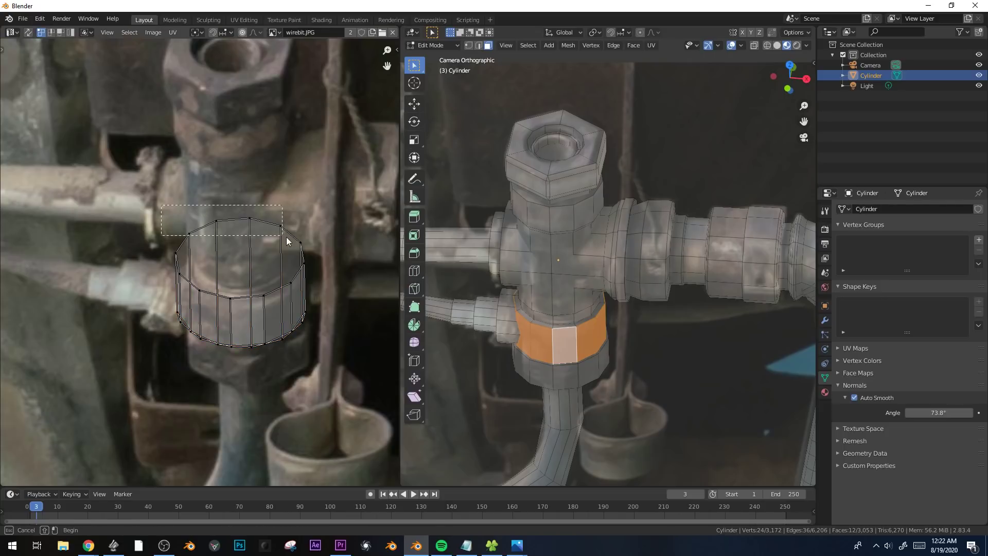
Flip the lower collar's rear top-edge UVs along Y and move them down to follow the front top edge.
key(s)
key(y)
click(205, 232)
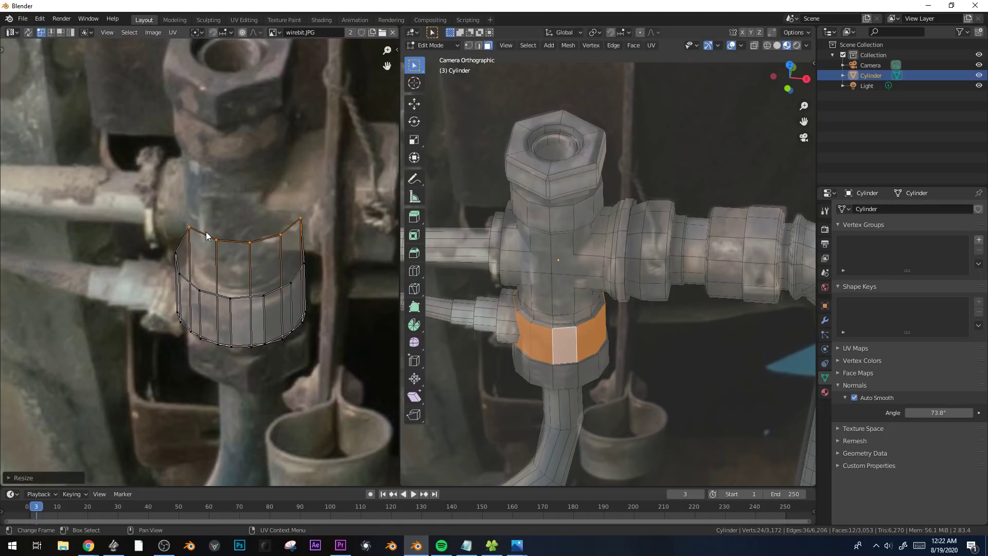
key(g)
click(200, 299)
drag(182, 294, 184, 297)
key(g)
click(188, 299)
Examine the retextured lower collar from several angles in Object Mode.
key(Tab)
middle_drag(603, 309, 422, 289)
scroll(619, 214, up, 3)
shift+middle_drag(619, 214, 592, 283)
scroll(591, 283, up, 3)
middle_drag(579, 218, 519, 222)
shift+middle_drag(646, 232, 559, 249)
Select the ring of faces around the collar beside the tee and show it in the top view alongside its UVs.
key(Tab)
alt+click(572, 212)
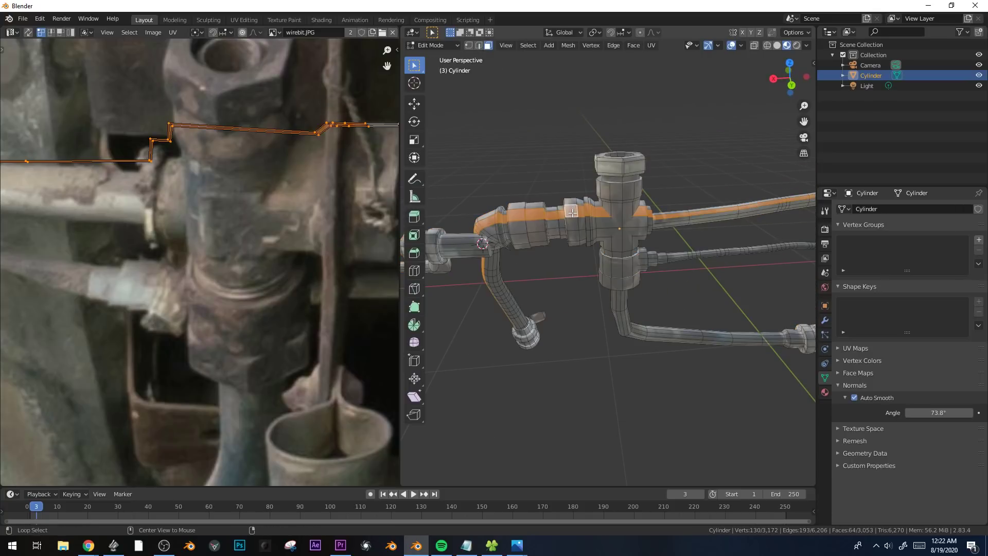
alt+click(573, 217)
key(KP_7)
shift+middle_drag(572, 314, 545, 207)
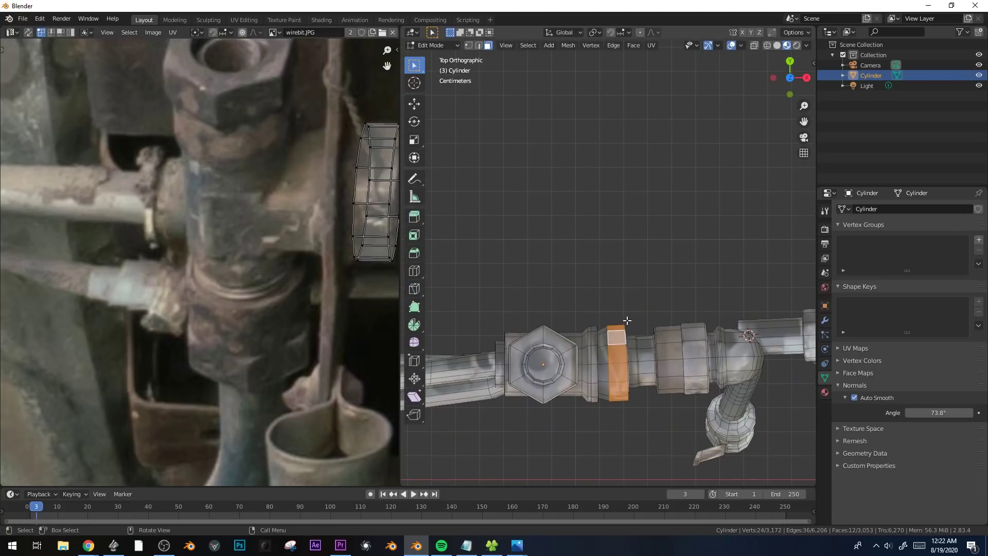
key(u)
click(627, 320)
scroll(256, 270, up, 3)
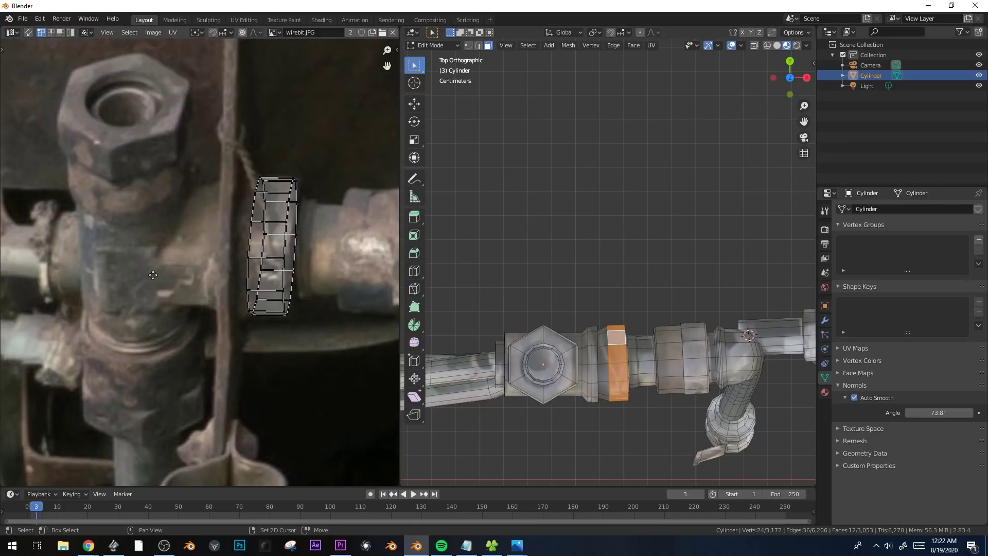
middle_drag(256, 270, 229, 273)
Move, rotate and scale the side collar's UV island onto the pipe coupling beside the nut with the hole in the photo.
key(a)
key(s)
right_click(309, 232)
middle_drag(390, 259, 234, 270)
key(g)
click(353, 275)
key(r)
click(374, 248)
key(s)
click(357, 252)
key(r)
click(358, 253)
Flip the island's rear UVs along X on the edge nearest the nut, then move and rotate them onto the front edge.
alt+click(258, 251)
key(b)
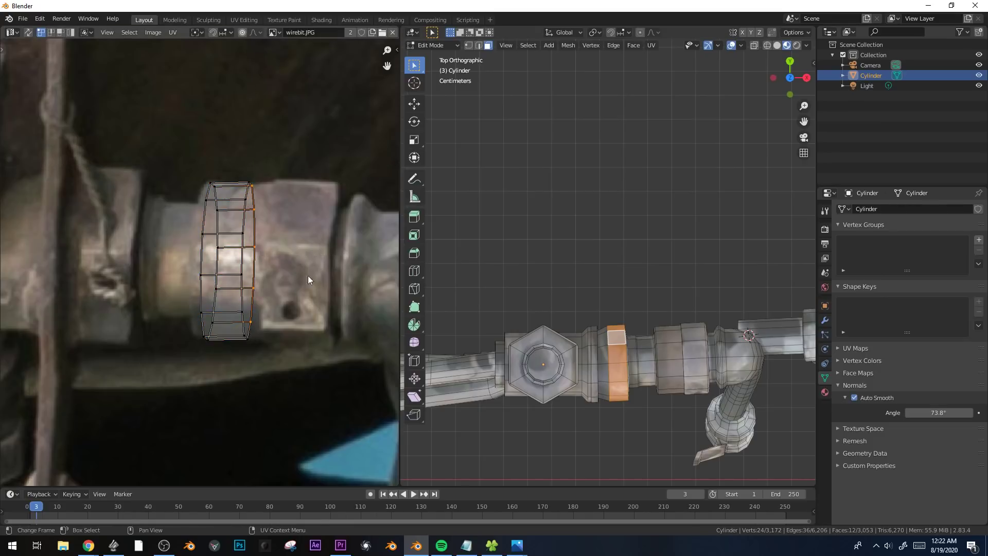
key(s)
key(x)
click(108, 280)
key(g)
click(97, 283)
key(r)
click(292, 227)
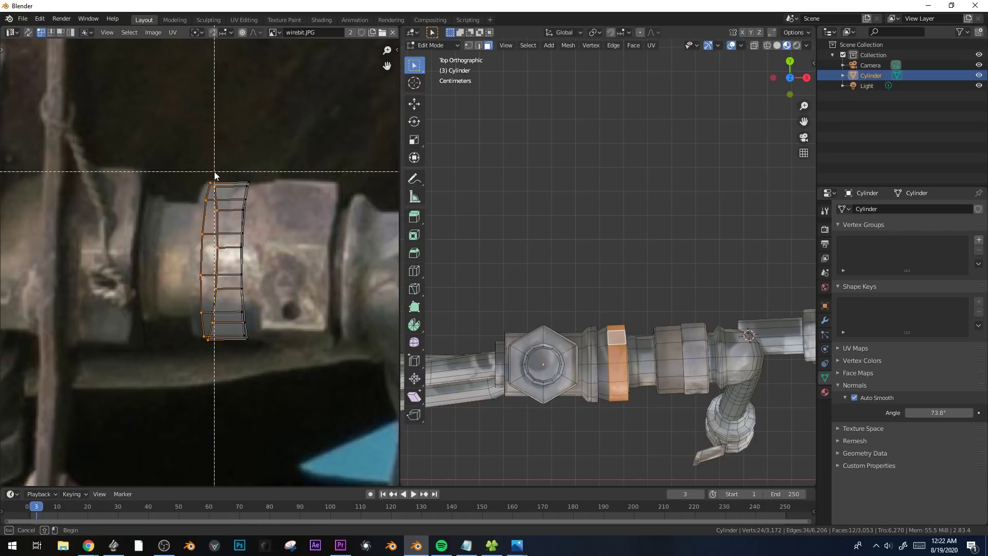
Flip the front UVs of the island's opposite edge along X, align them with its outer edge, and select the whole island.
middle_drag(213, 169, 158, 385)
key(g)
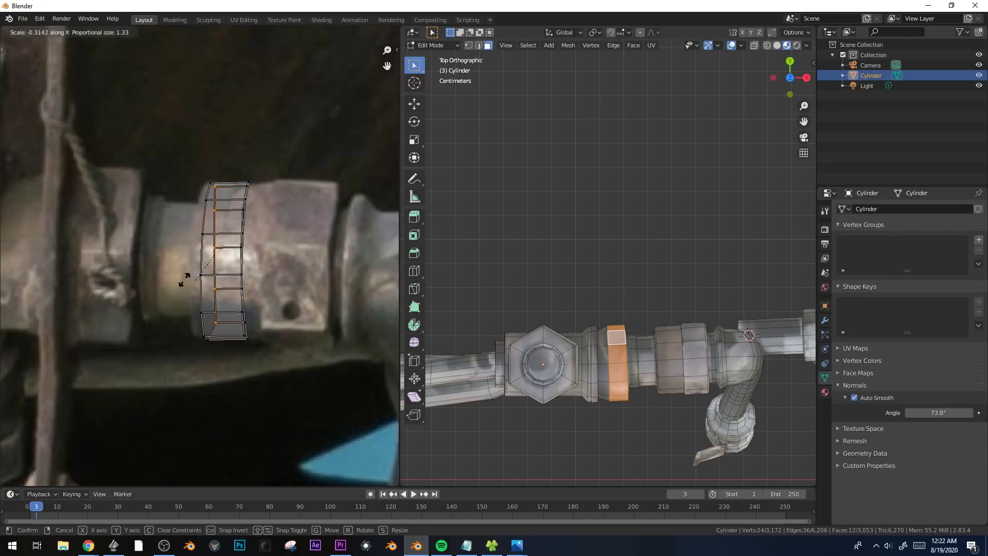
click(59, 284)
key(r)
click(301, 272)
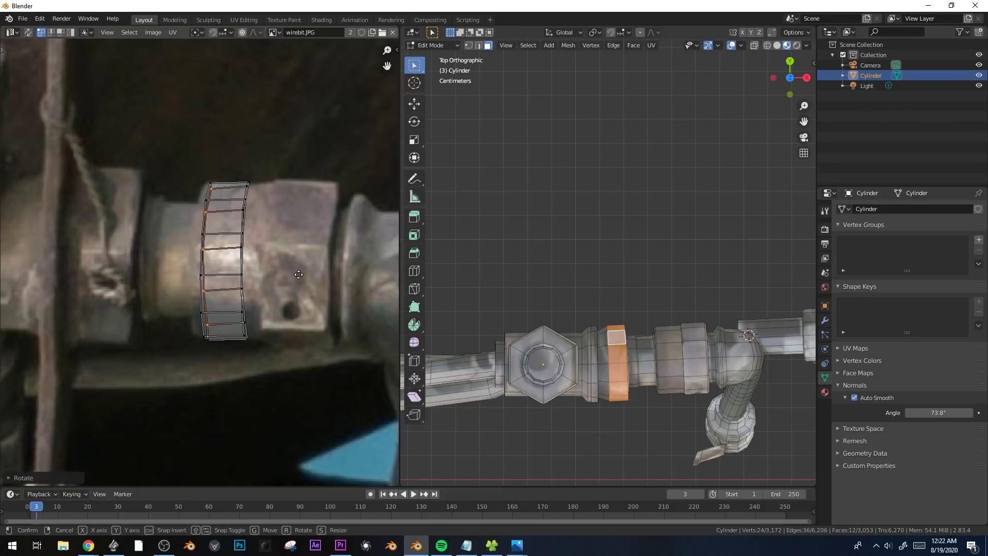
scroll(295, 275, down, 2)
key(a)
scroll(295, 275, down, 5)
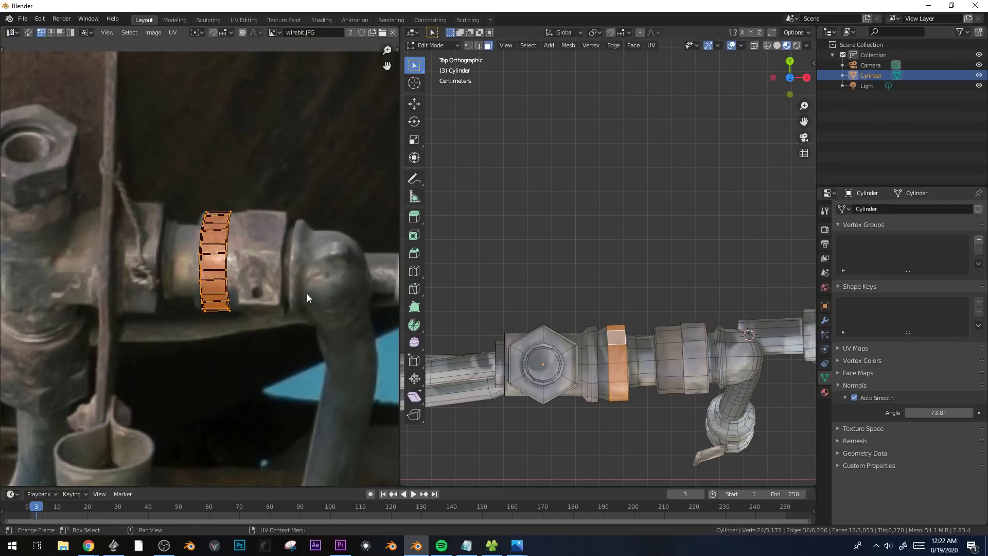
Examine the textured collar and the rest of the fuel line assembly's pipes from several angles.
middle_drag(81, 310, 308, 351)
scroll(247, 337, up, 2)
middle_drag(200, 349, 20, 290)
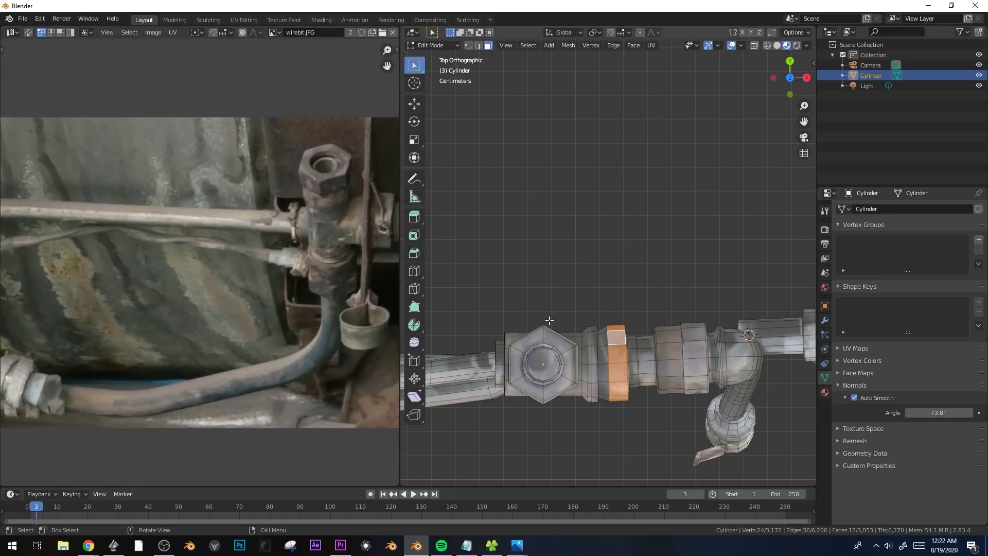
key(Tab)
middle_drag(549, 320, 642, 318)
middle_drag(607, 396, 695, 311)
scroll(638, 371, down, 3)
scroll(612, 350, down, 3)
shift+middle_drag(613, 350, 592, 308)
key(Tab)
key(Tab)
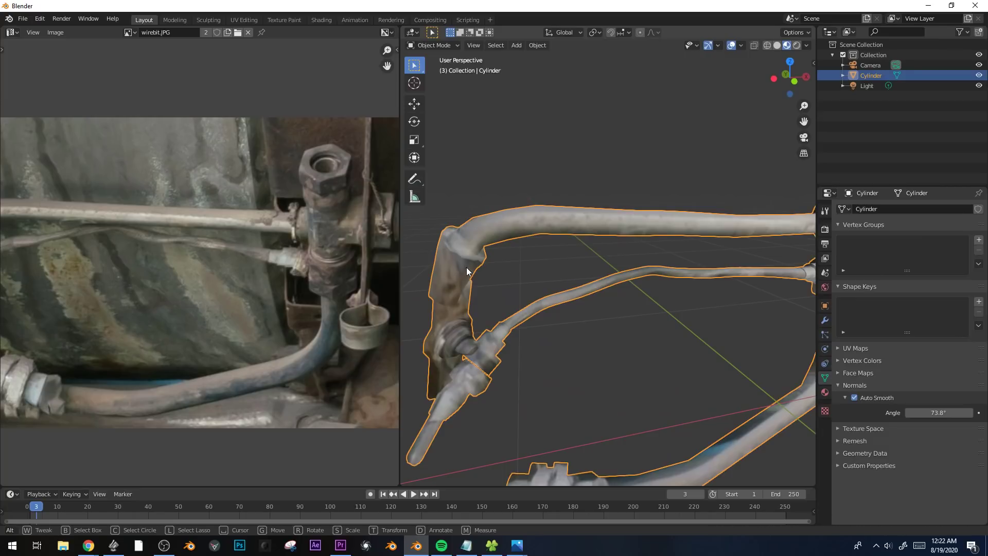
key(Tab)
alt+shift+click(456, 286)
scroll(555, 320, down, 3)
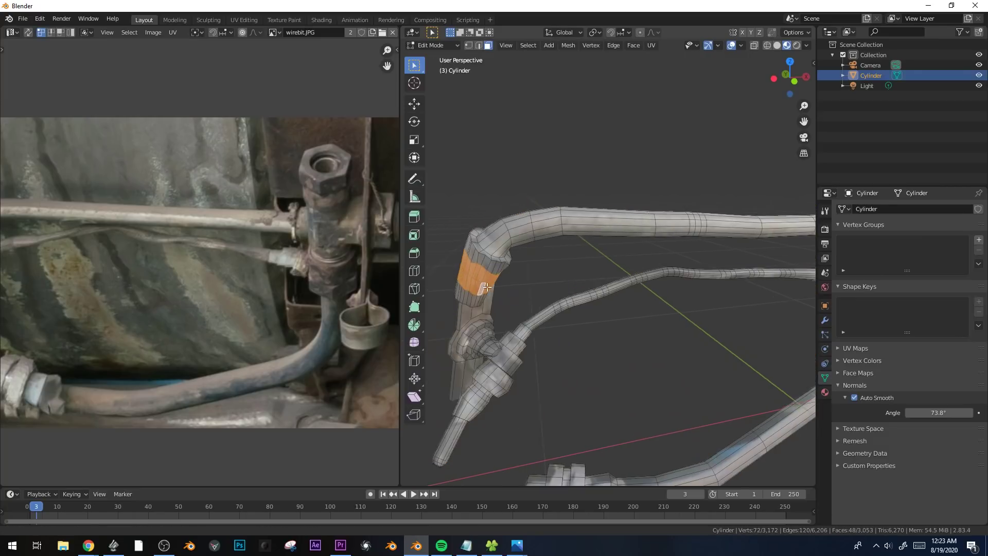
scroll(555, 320, down, 2)
shift+middle_drag(727, 334, 682, 331)
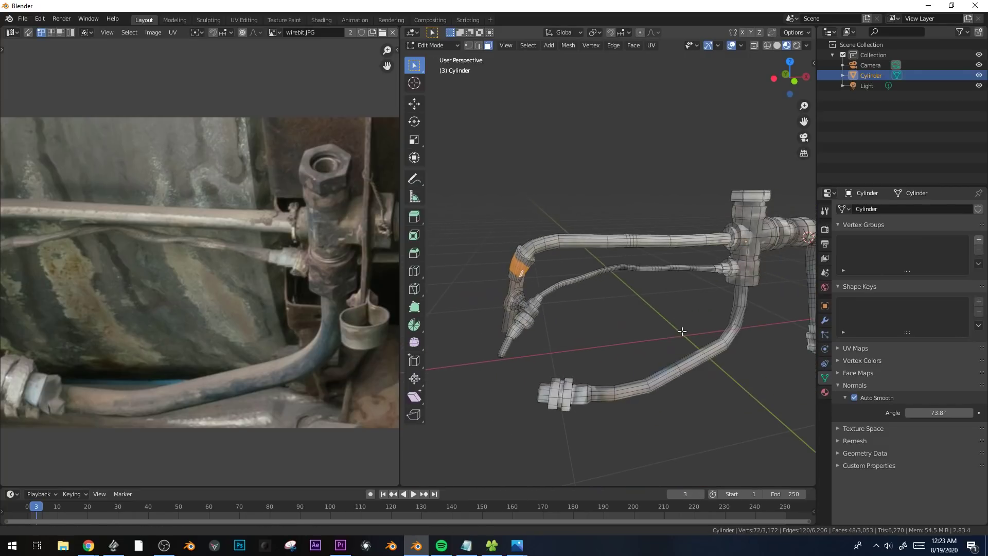
Select the end face of the lower pipe's coupling and raise it about 0.47 m in front view with smooth proportional editing.
click(547, 390)
middle_drag(547, 390, 589, 422)
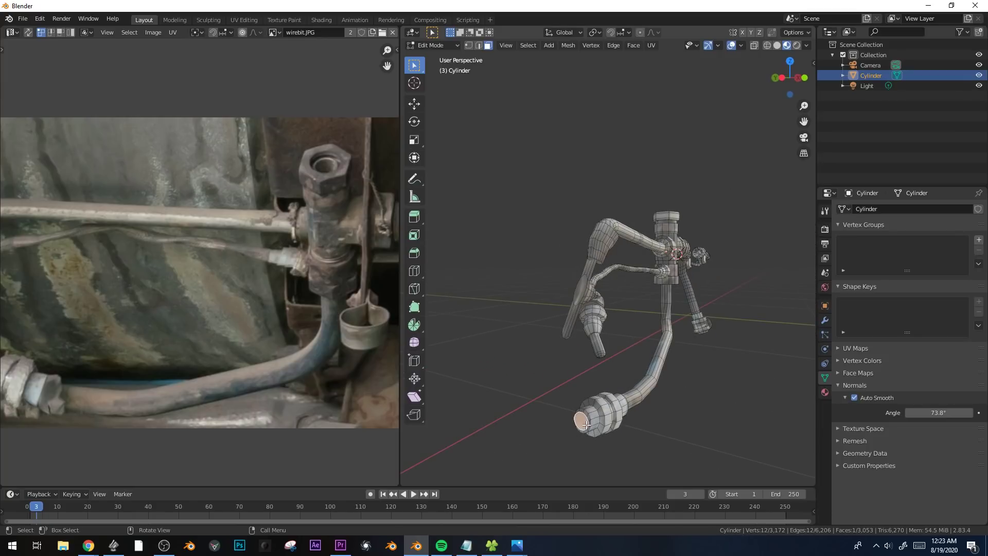
key(KP_0)
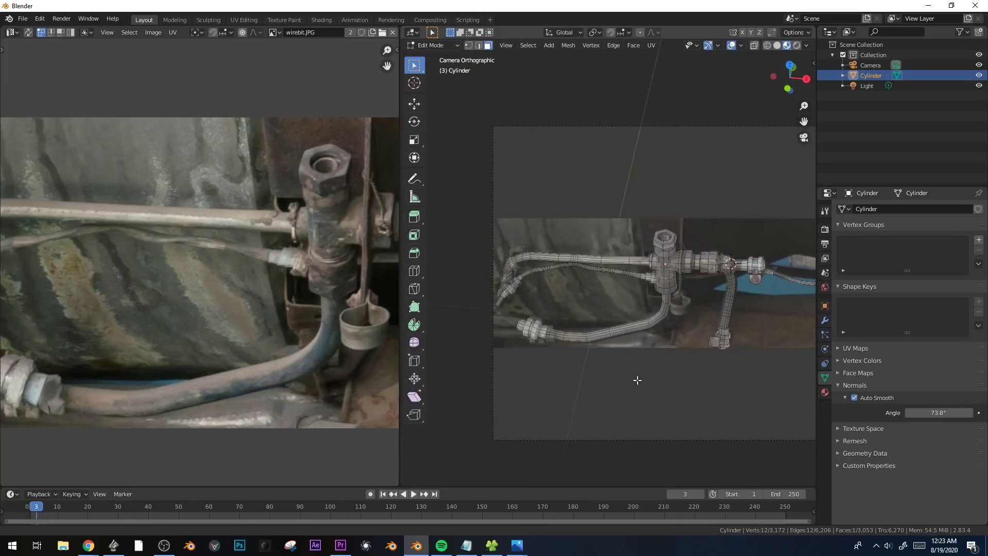
middle_drag(618, 383, 591, 343)
key(KP_1)
scroll(592, 342, up, 3)
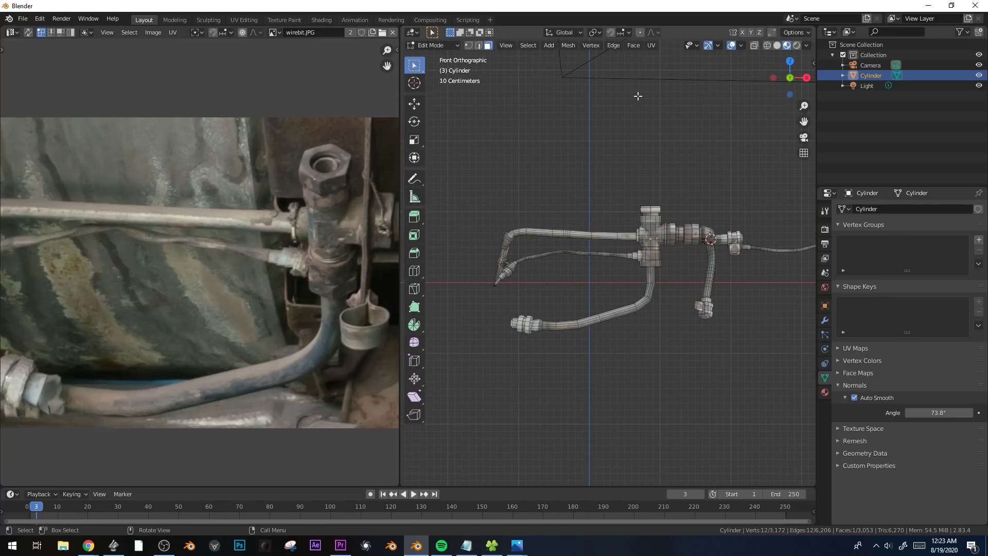
key(g)
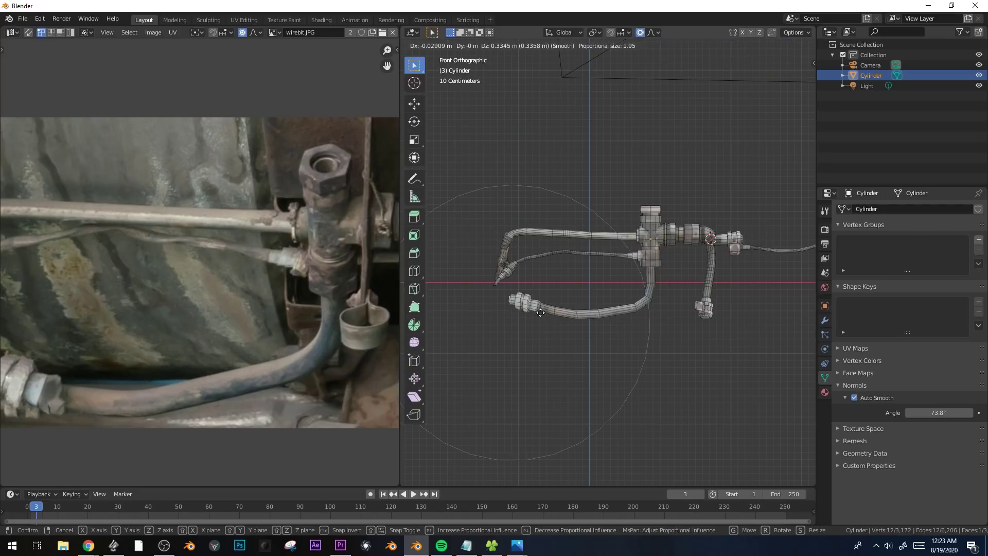
scroll(537, 307, down, 2)
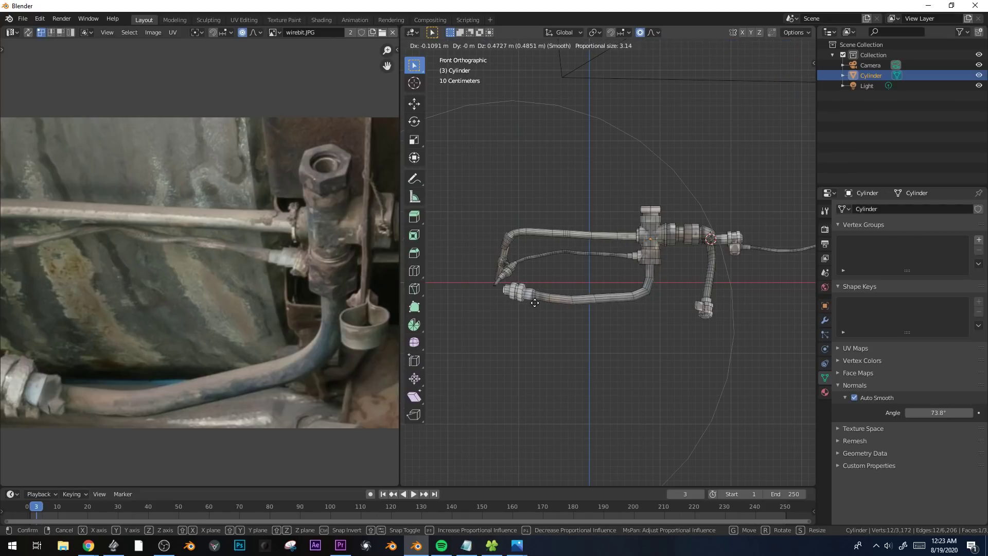
click(535, 303)
Bevel the edge loops along the lower pipe's bends with one segment to smooth the curve.
scroll(698, 326, up, 5)
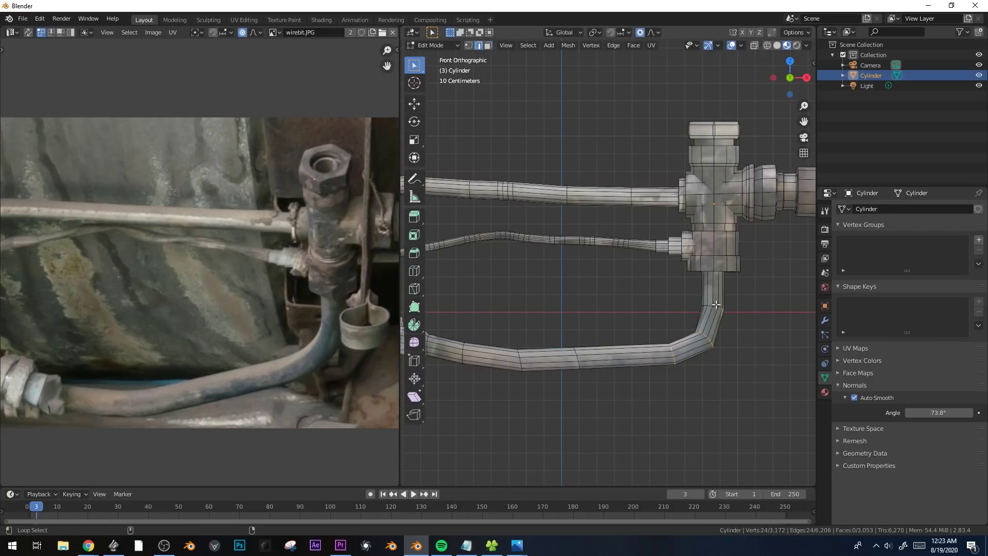
key(ctrl+b)
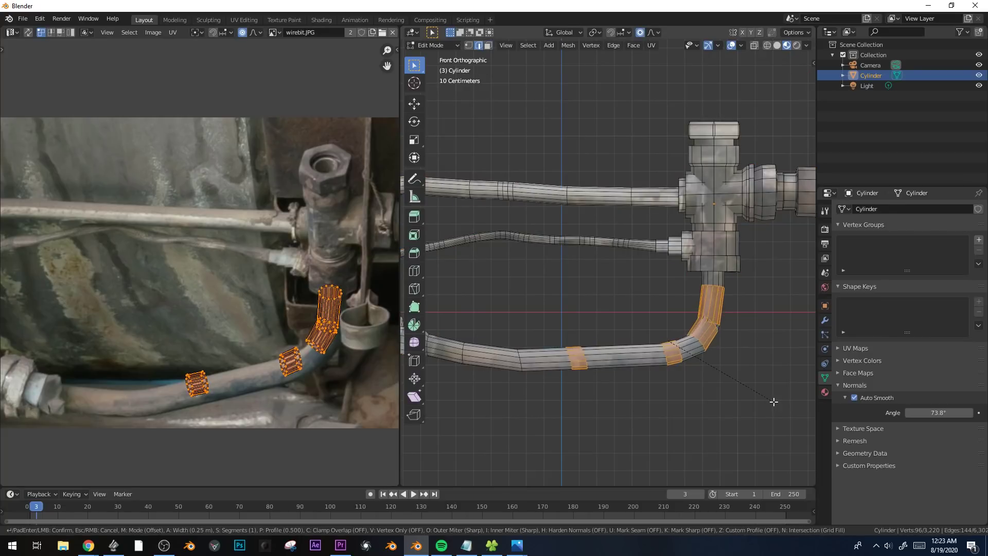
click(768, 400)
key(Tab)
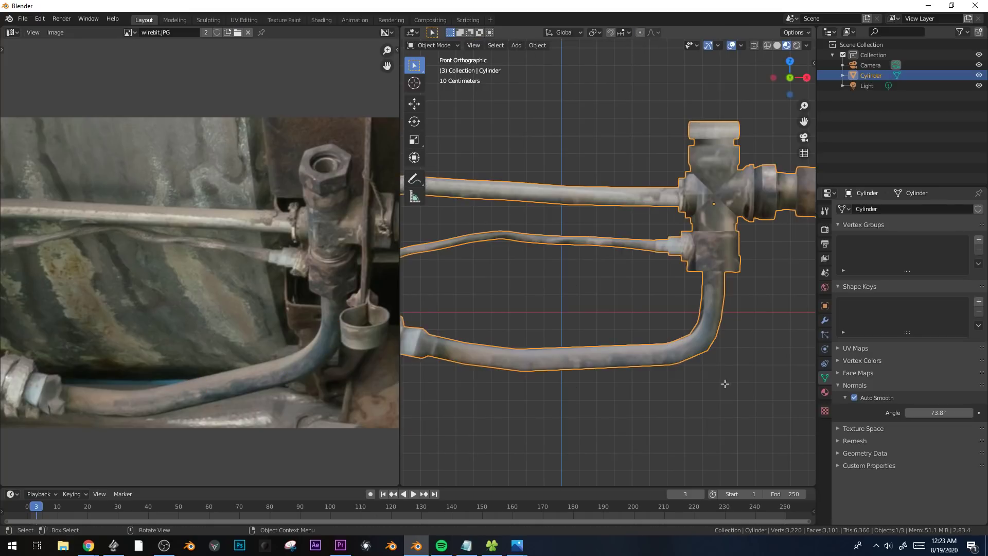
key(Tab)
key(alt+a)
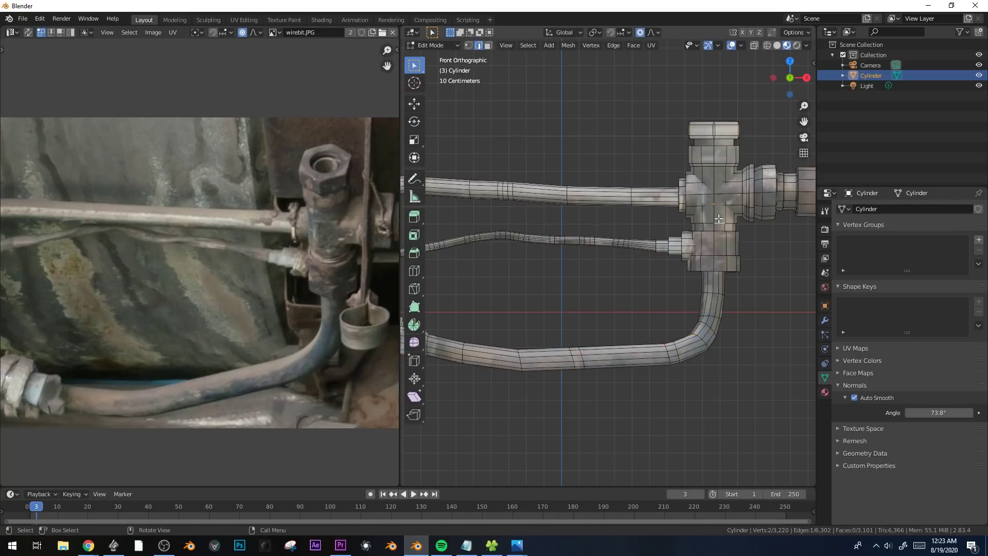
key(Tab)
scroll(730, 254, down, 4)
Select all linked geometry of the upper horizontal pipe with its couplings in front view.
key(Tab)
key(ctrl+l)
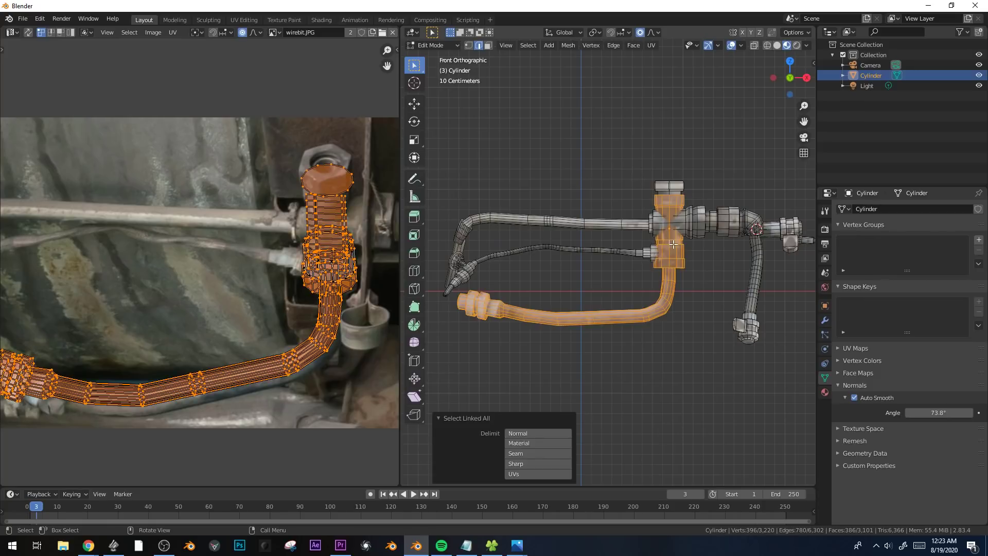
click(677, 217)
middle_drag(684, 196, 688, 235)
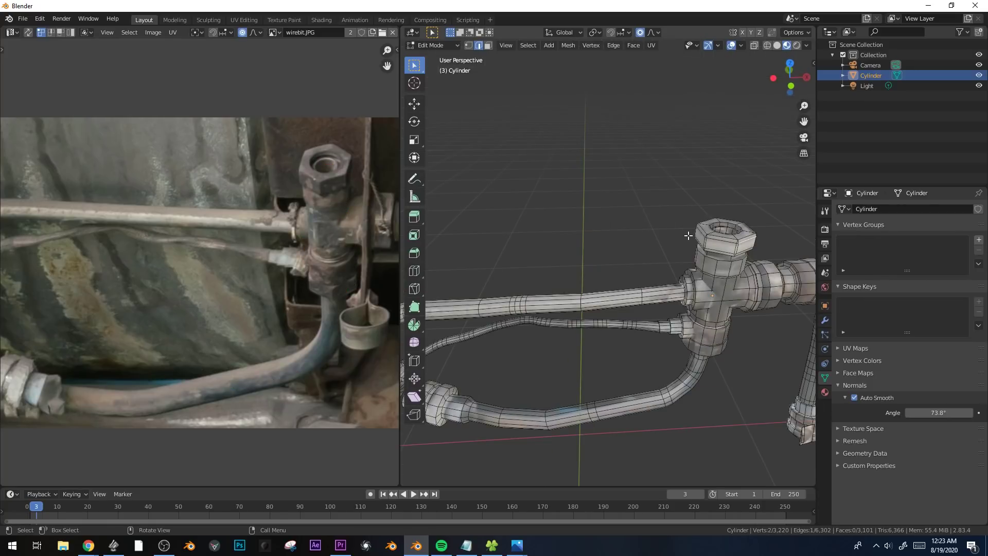
key(ctrl+l)
key(KP_1)
mouse_move(626, 289)
shift+middle_down()
mouse_move(670, 280)
mouse_move(608, 284)
shift+middle_up()
click(654, 239)
key(ctrl+l)
scroll(664, 246, down, 1)
Duplicate the upper horizontal pipe, rotate the copy -90° in front view, and place it beside the assembly.
key(shift+d)
click(456, 215)
shift+middle_drag(536, 266, 691, 242)
key(r)
ctrl+click(659, 93)
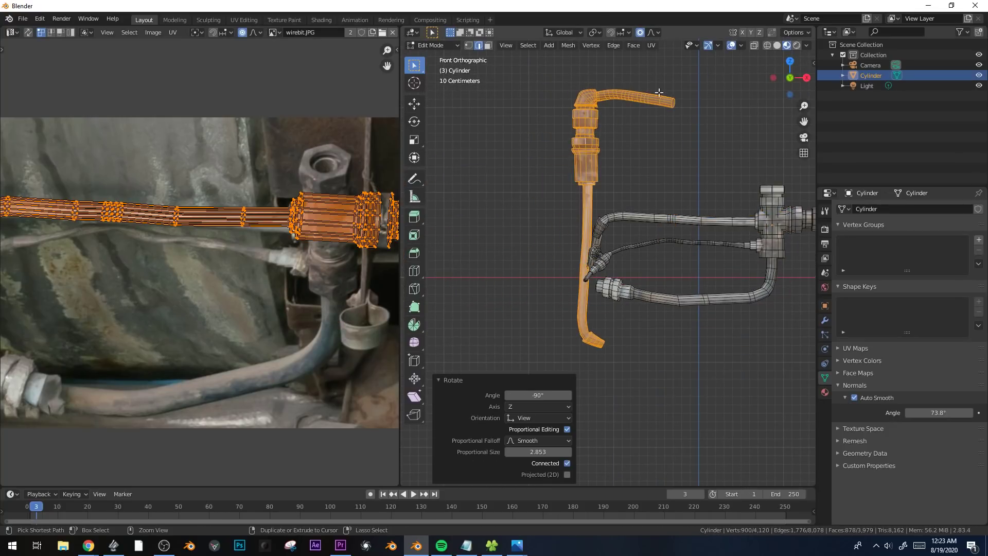
key(g)
click(528, 257)
shift+middle_drag(528, 286, 652, 206)
Delete the long pipe runs and elbow from the copy, keeping only its couplings.
key(1)
key(alt+a)
drag(542, 149, 684, 192)
shift+drag(547, 276, 612, 438)
key(x)
click(671, 262)
key(Tab)
key(Tab)
drag(652, 169, 687, 211)
key(x)
click(688, 211)
Select the linked coupling copy, scale it, and move it to the lower pipe's outer end.
click(585, 229)
key(ctrl+l)
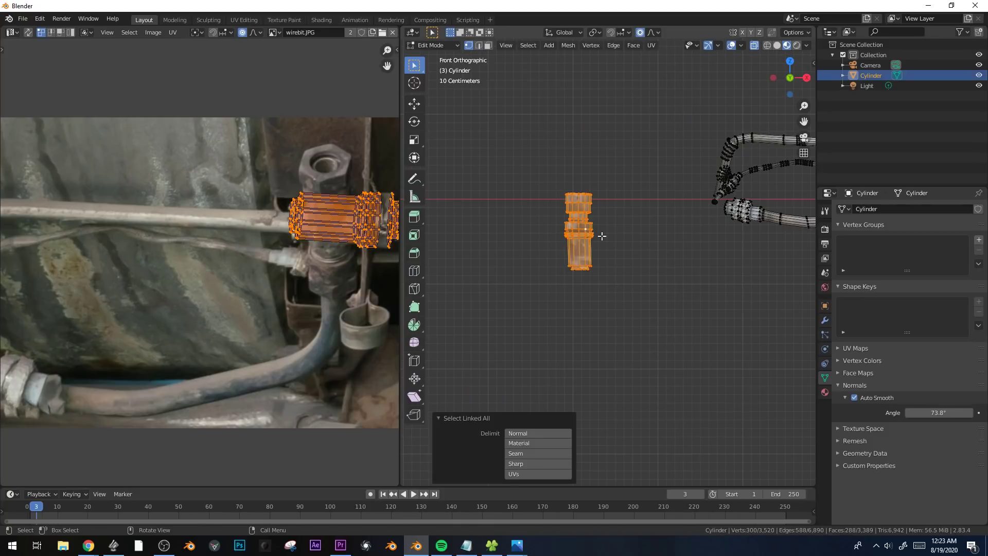
key(s)
click(617, 236)
key(g)
click(767, 227)
key(s)
click(740, 220)
key(g)
click(730, 211)
key(s)
click(743, 226)
Turn off proportional editing and shift the coupling copy along Y and X to line up with the lower pipe's end.
middle_drag(744, 227, 612, 294)
key(o)
key(g)
key(x)
key(y)
click(640, 272)
key(g)
key(x)
click(629, 274)
key(Tab)
Examine the assembly with the added coupling from several angles.
key(Tab)
key(g)
key(x)
click(635, 254)
key(Tab)
key(KP_0)
key(alt+a)
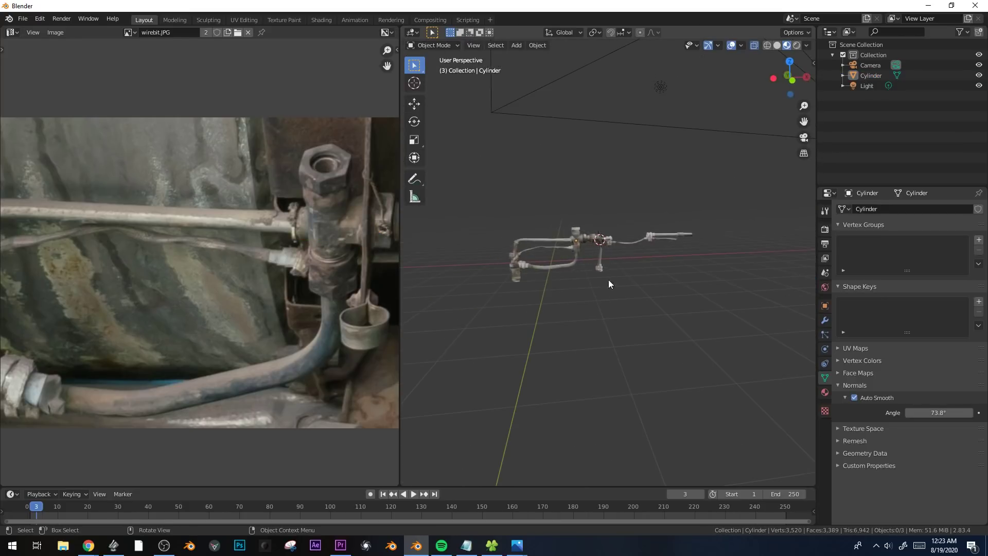
scroll(589, 250, up, 4)
scroll(638, 232, down, 2)
middle_drag(625, 241, 595, 267)
scroll(683, 239, up, 2)
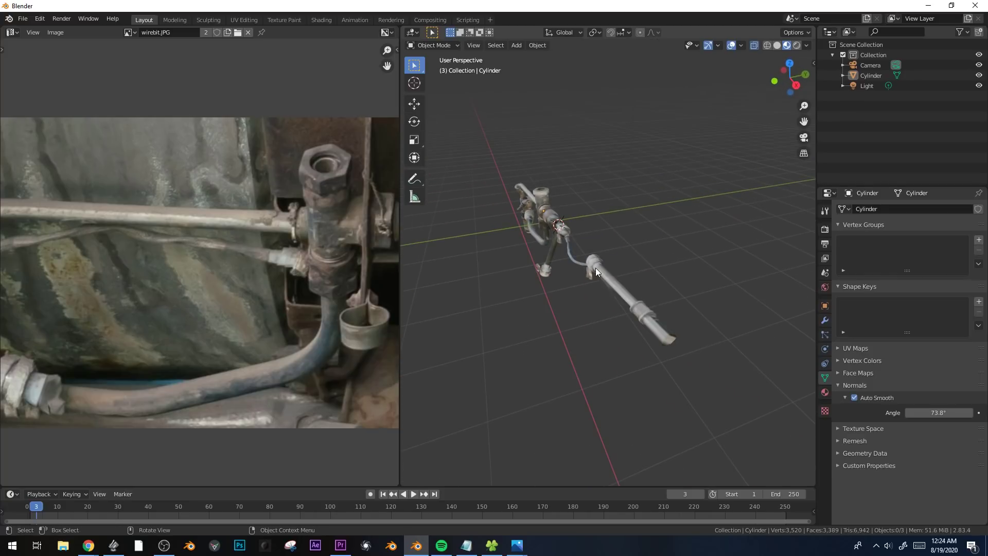
Add a 12-vertex cylinder with 1 m radius and 2 m depth to the mesh and rotate it -90° about Y.
click(595, 267)
key(KP_1)
key(Tab)
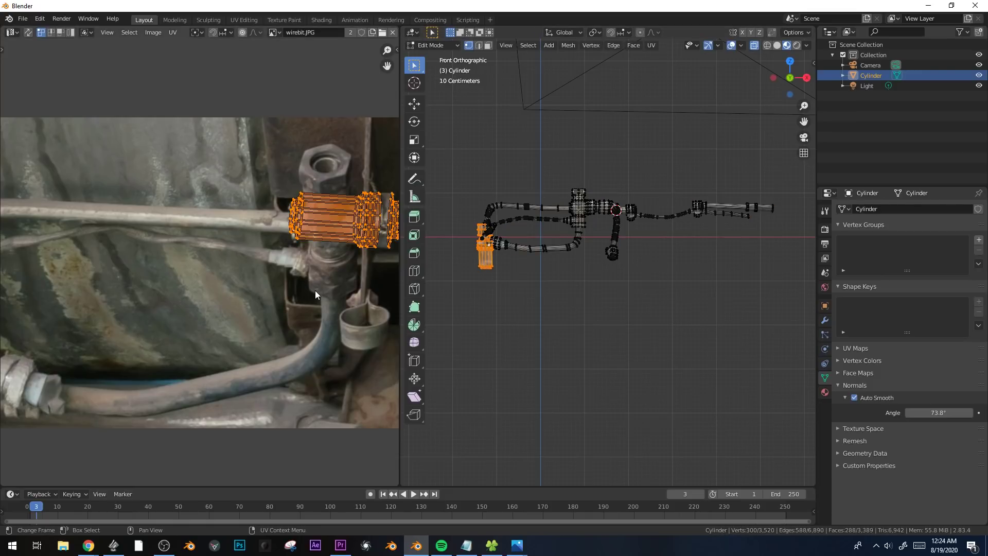
middle_drag(315, 295, 204, 309)
scroll(654, 214, up, 7)
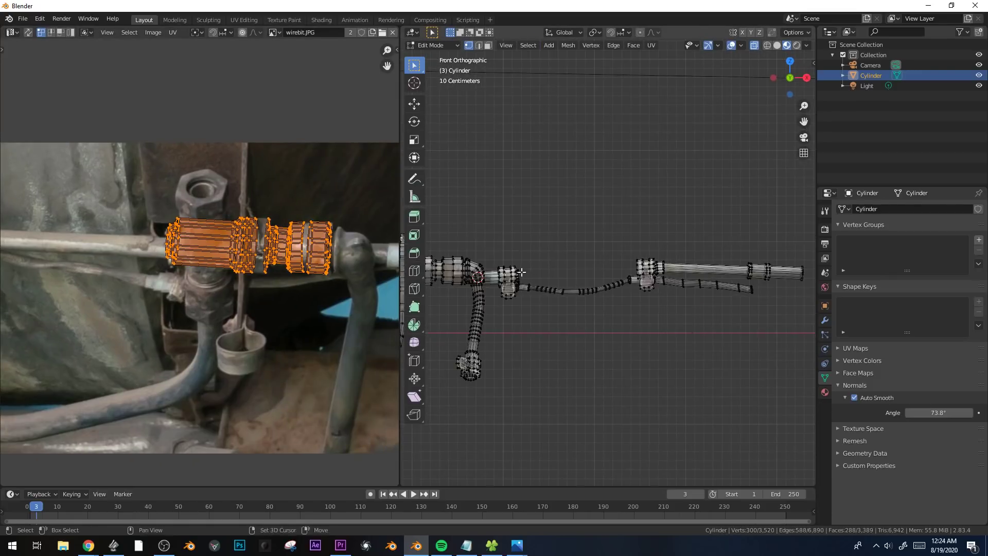
key(shift+a)
scroll(545, 219, down, 2)
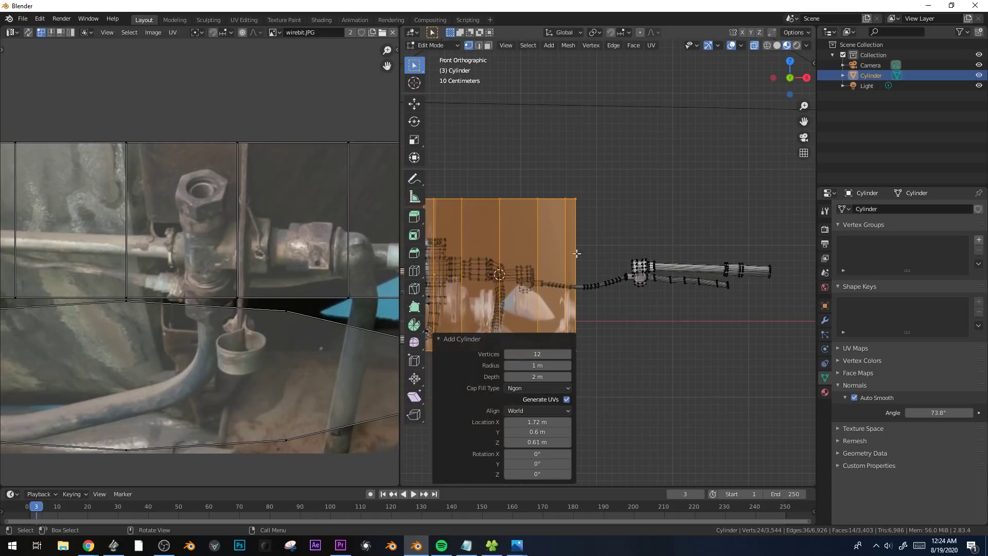
key(r)
key(y)
click(508, 171)
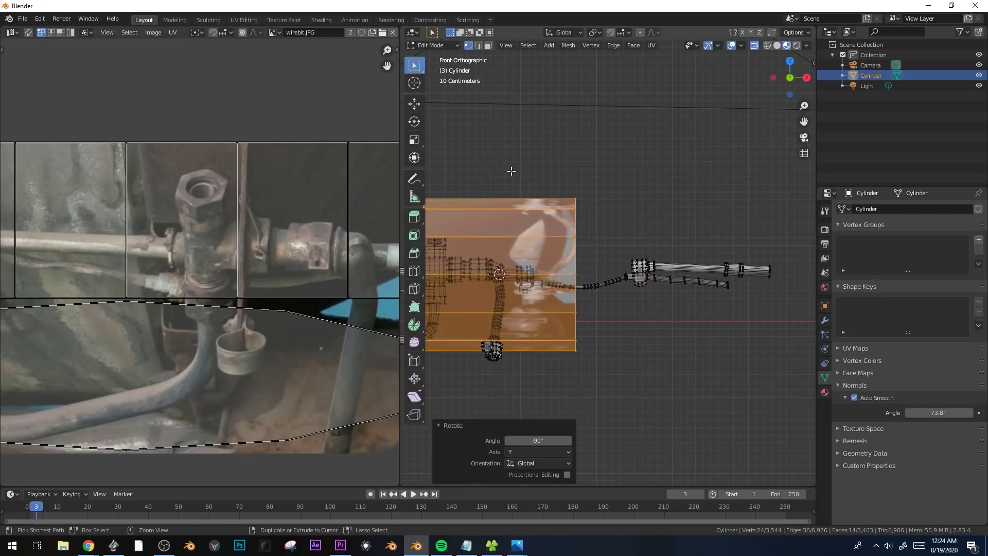
Isolate the object in local view and move the new cylinder up along Z above the assembly.
key(KP_Divide)
key(KP_3)
key(Tab)
middle_drag(509, 170, 618, 256)
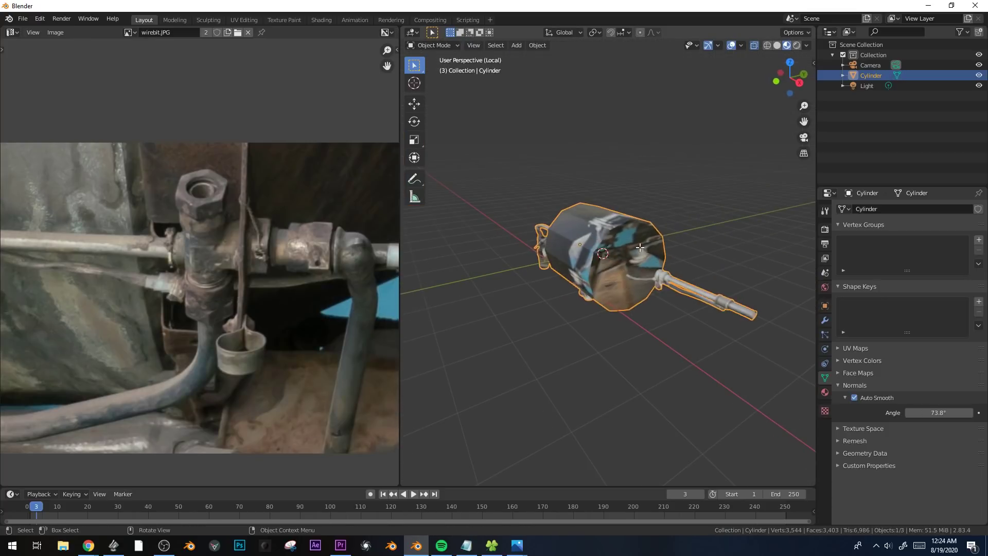
key(Tab)
click(620, 253)
key(Tab)
key(Tab)
click(626, 244)
key(ctrl+l)
key(g)
key(z)
click(628, 139)
Delete both end cap faces of the new cylinder.
shift+middle_drag(627, 138, 769, 202)
click(641, 194)
shift+click(587, 221)
key(x)
click(536, 245)
Extrude a side face of the open cylinder about 2.15 m upward along Z.
middle_drag(535, 245, 648, 256)
middle_drag(571, 207, 597, 193)
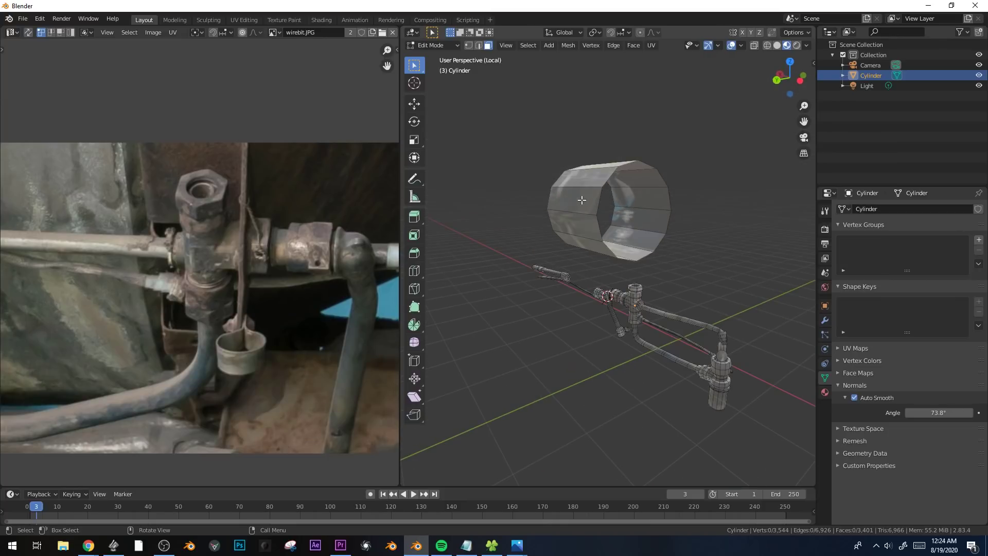
click(578, 200)
middle_drag(611, 235, 601, 226)
key(e)
key(z)
click(656, 124)
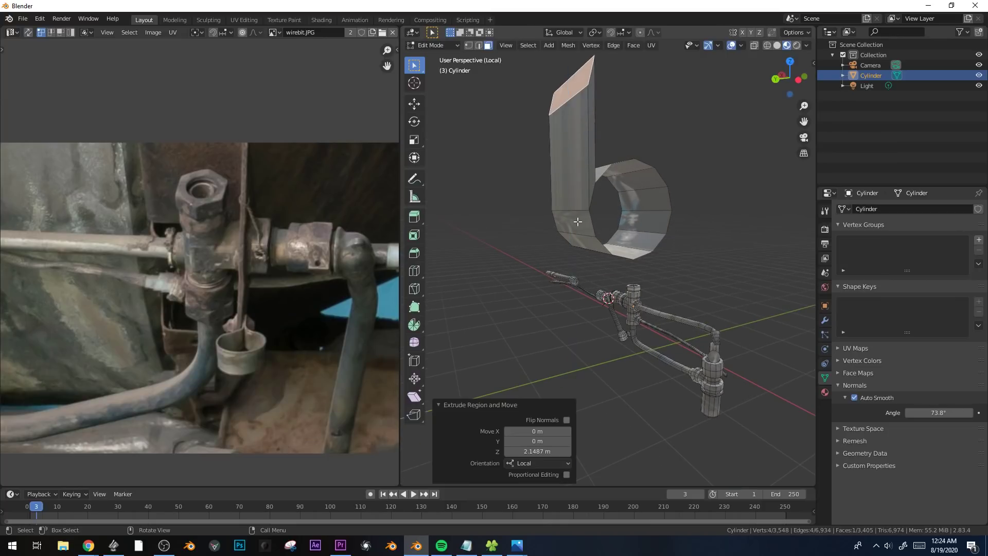
Extrude the adjoining lower side face of the cylinder downward along Z.
click(577, 223)
key(e)
key(z)
click(593, 332)
click(658, 98)
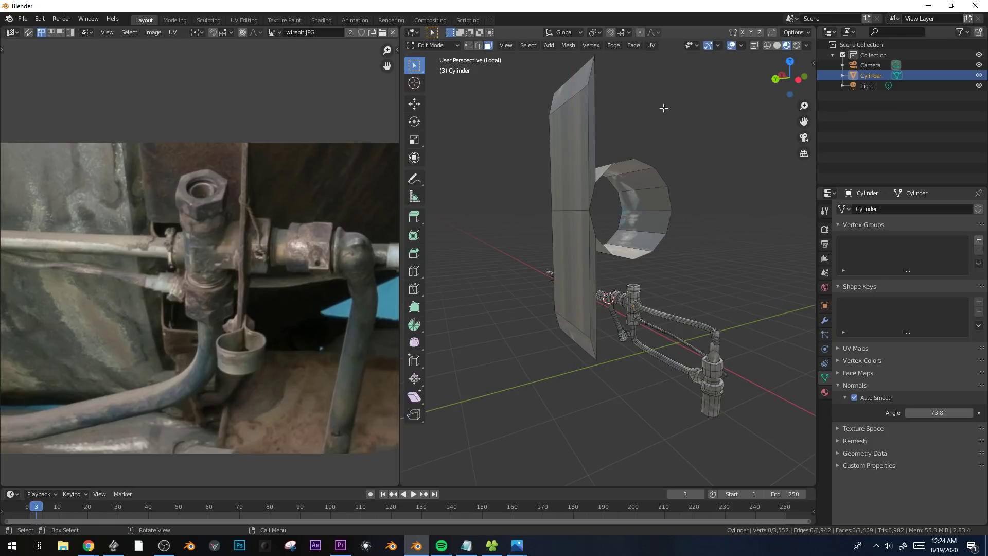
Scale the upper extrusion's end face by about -0.311 along Z and rescale the lower extrusion's end face along Z.
key(s)
key(z)
click(518, 160)
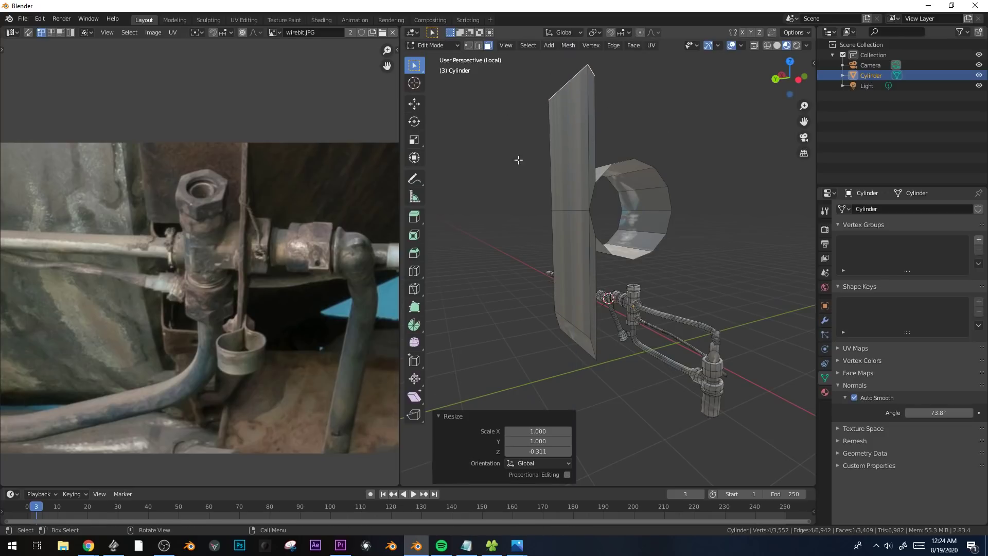
click(613, 343)
click(589, 337)
key(s)
key(z)
click(555, 272)
Extrude the cylinder's open rim edges, scale the new loop, and stretch it by about 1.159 along X.
key(2)
alt+click(663, 220)
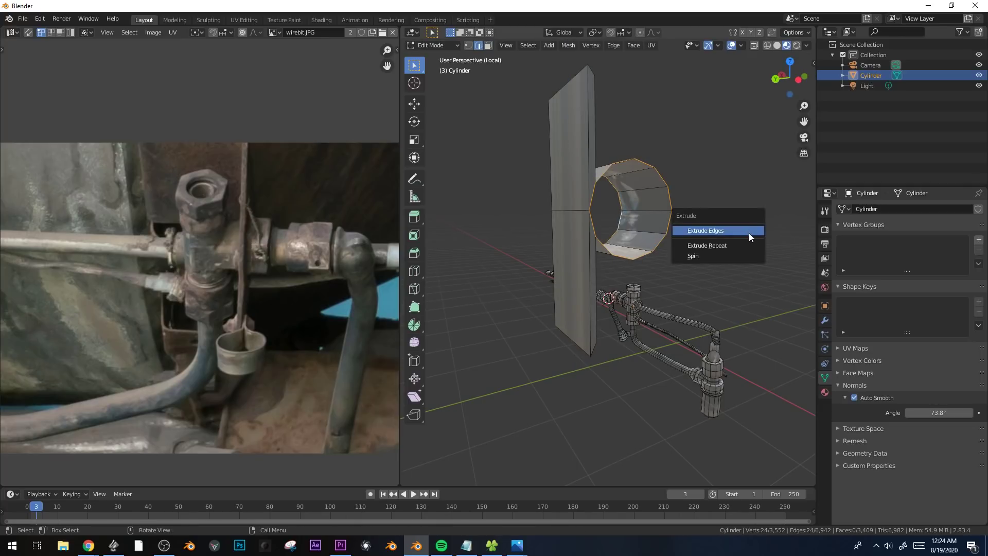
click(749, 233)
key(s)
click(733, 243)
middle_drag(769, 262, 711, 288)
key(s)
key(x)
click(732, 293)
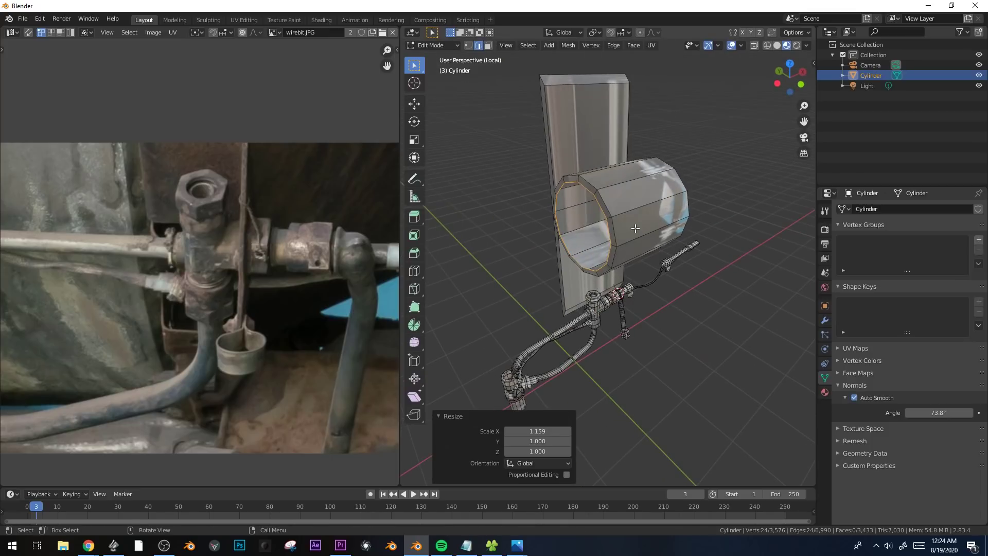
Select the whole new cylinder part and unwrap it with a cube projection of size 0.163.
key(ctrl+l)
key(u)
click(633, 218)
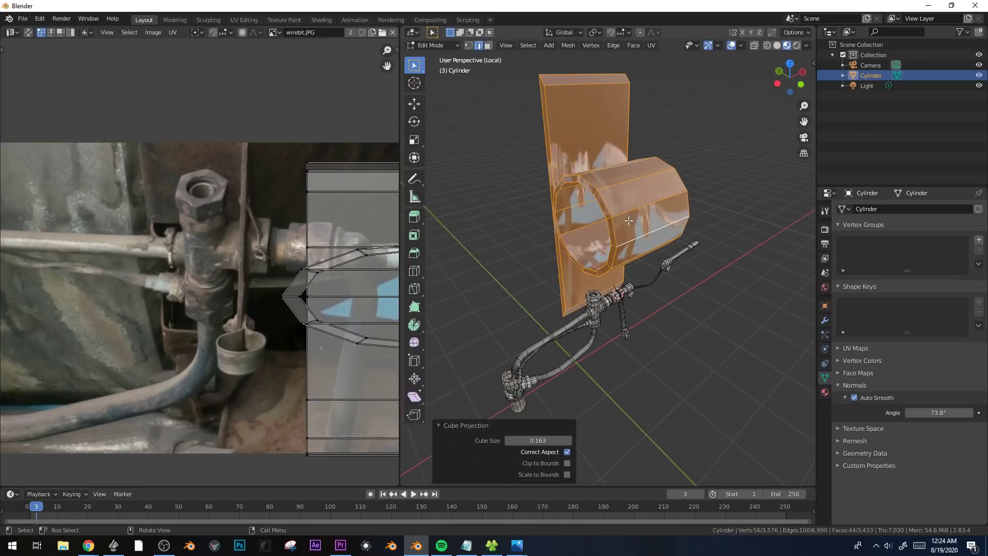
scroll(226, 262, down, 4)
scroll(186, 269, up, 1)
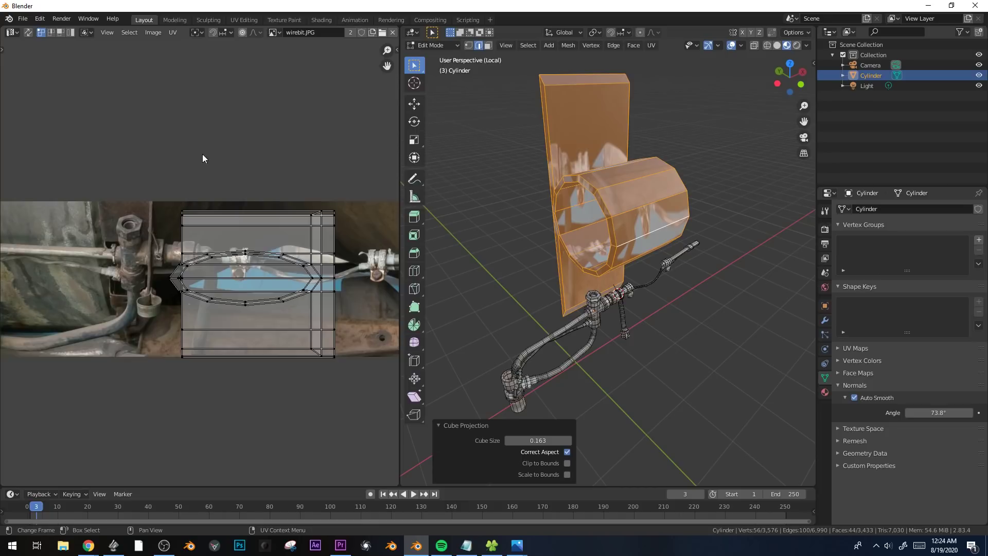
Shrink the bracketed cylinder's full UV layout and move it onto the rusty metal area of wirebit.JPG.
key(a)
key(s)
click(227, 309)
key(g)
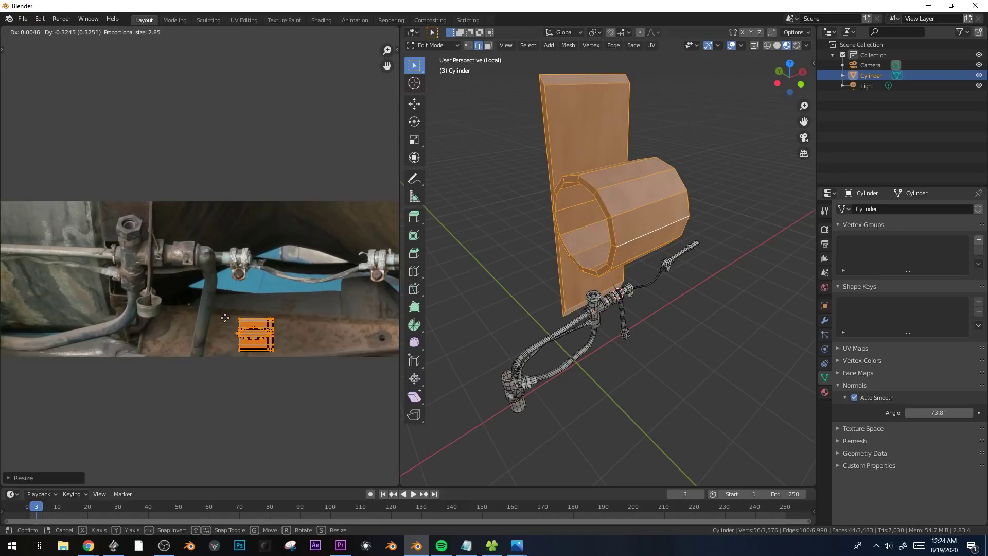
key(Tab)
middle_drag(631, 305, 632, 281)
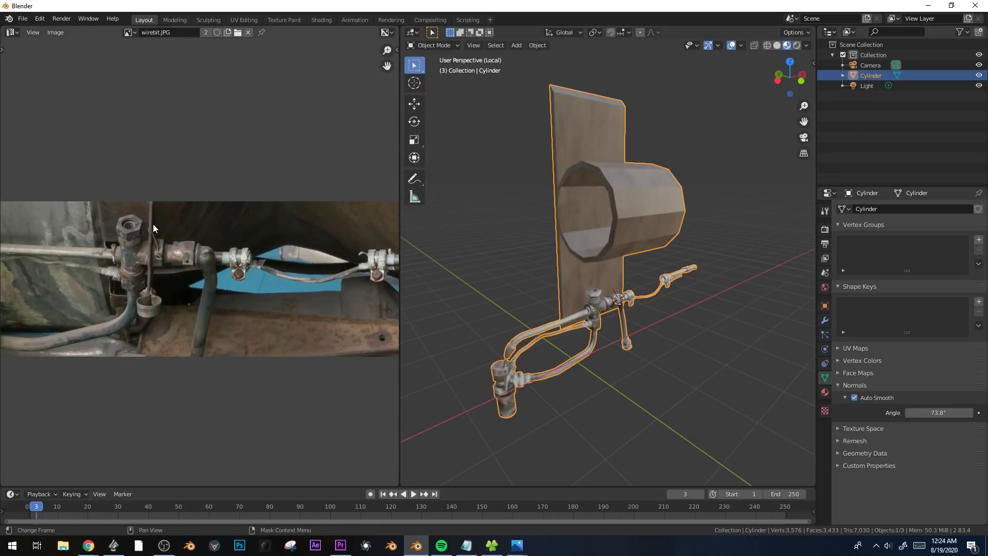
Move and rescale the cylinder's UVs onto the silver clamp fitting in the photo.
key(Tab)
key(g)
click(177, 179)
key(s)
click(236, 244)
key(g)
click(239, 249)
scroll(235, 260, up, 3)
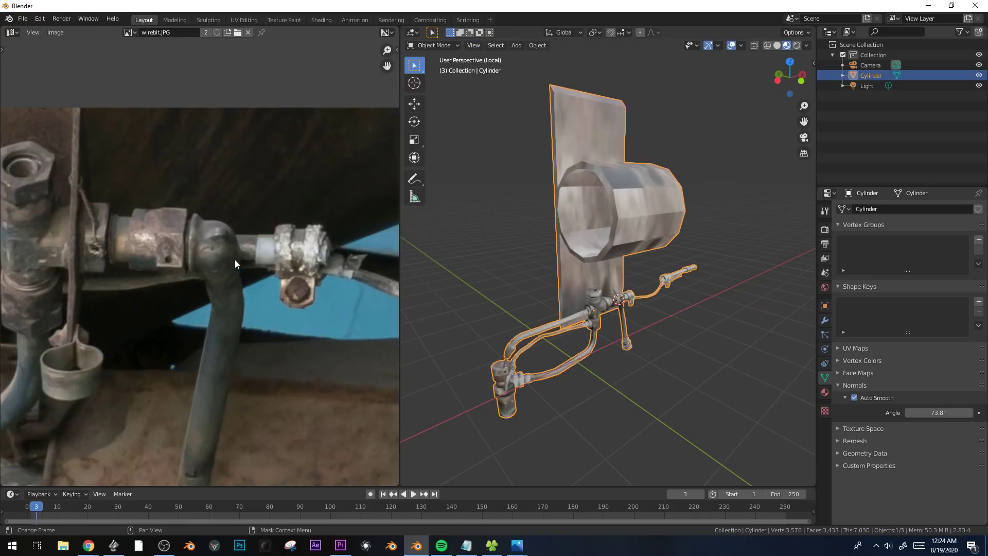
key(Tab)
middle_drag(664, 250, 627, 254)
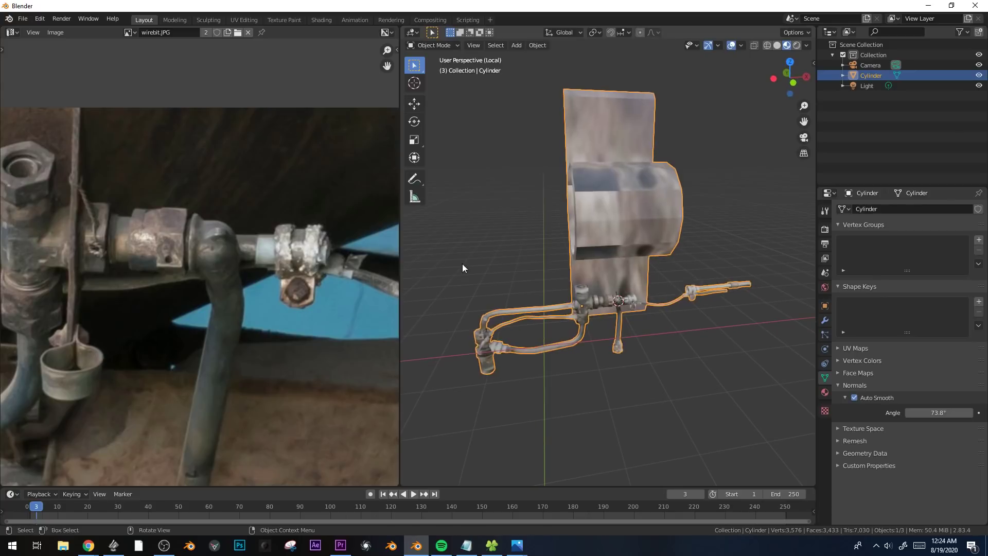
Move the cylinder's UVs onto the dark background above the pipe in the photo.
key(Tab)
scroll(199, 260, up, 2)
scroll(178, 255, down, 3)
middle_drag(175, 255, 260, 252)
key(g)
click(243, 184)
key(Tab)
scroll(650, 258, down, 2)
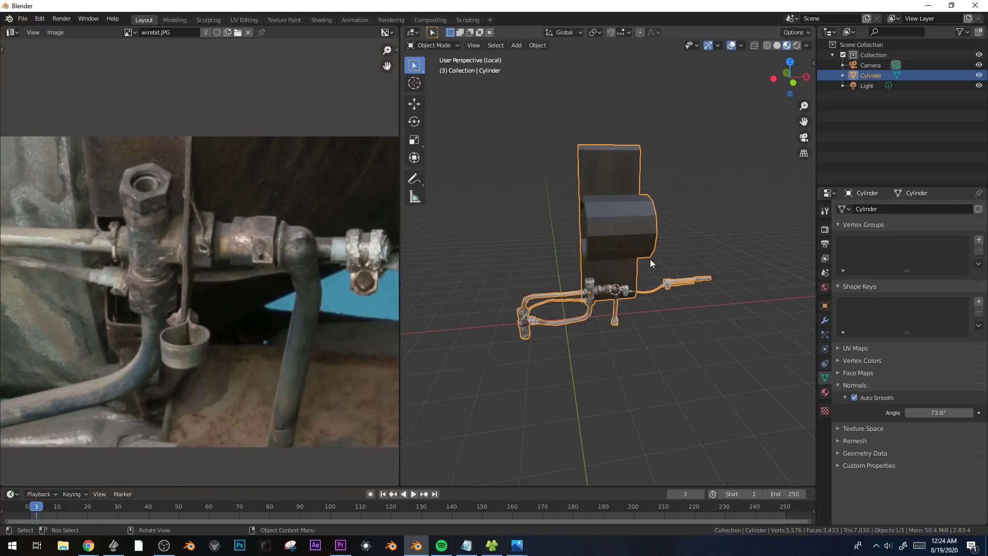
Select the edge loops around both ends of the new cylinder and bevel them.
middle_drag(650, 259, 659, 250)
right_click(631, 221)
click(630, 222)
scroll(631, 222, up, 2)
key(Tab)
alt+click(597, 215)
middle_drag(748, 242, 701, 256)
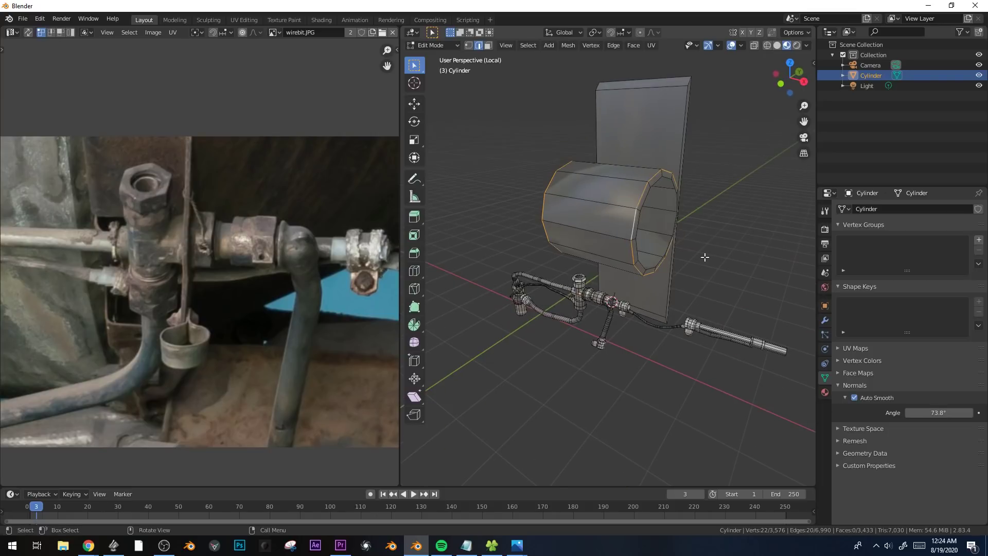
key(ctrl+b)
click(715, 257)
key(Tab)
Select the whole linked bracket part, then move and rotate its UVs over the lower pipe coupling in the photo.
key(shift+l)
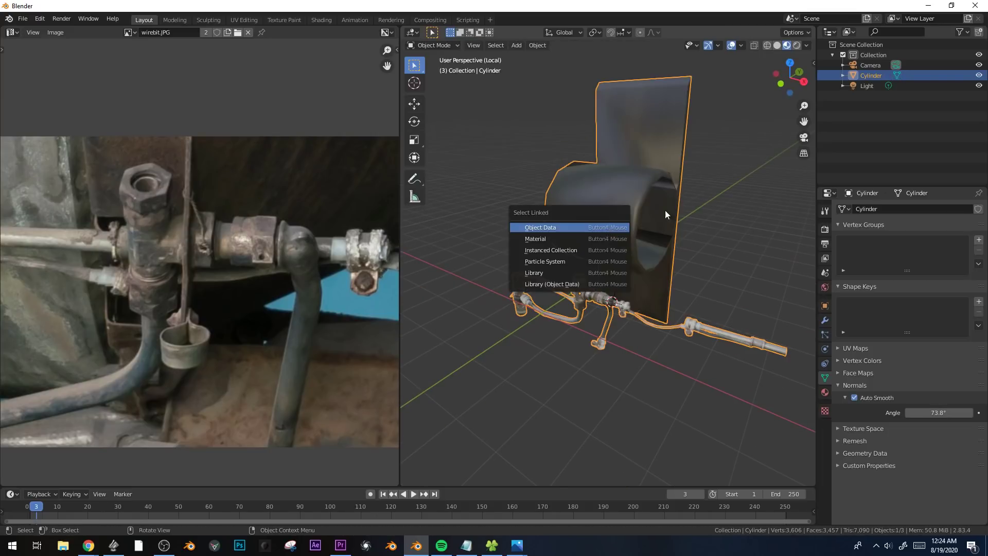
key(Tab)
click(600, 214)
key(ctrl+l)
scroll(246, 235, down, 2)
middle_drag(246, 234, 316, 232)
key(g)
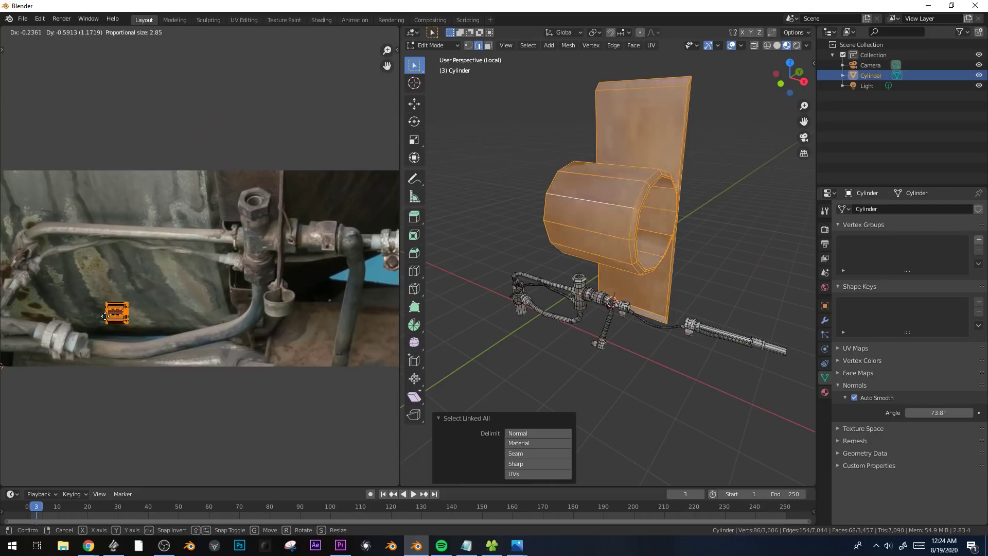
click(114, 344)
middle_drag(115, 345, 169, 346)
key(r)
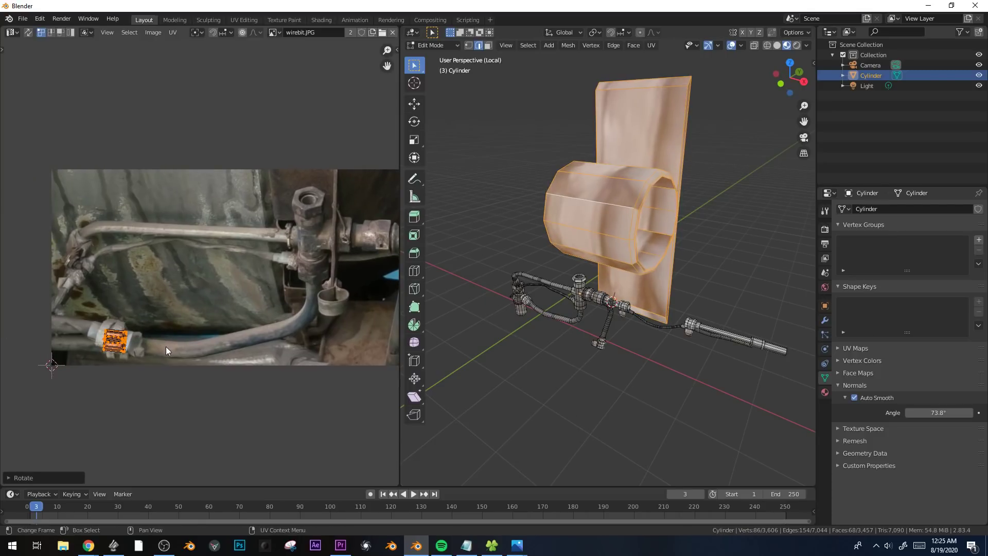
Move the bracket's UVs onto the body of the cross fitting beneath the large hex nut in the photo.
key(g)
click(355, 234)
middle_drag(355, 234, 263, 243)
scroll(261, 245, up, 2)
key(g)
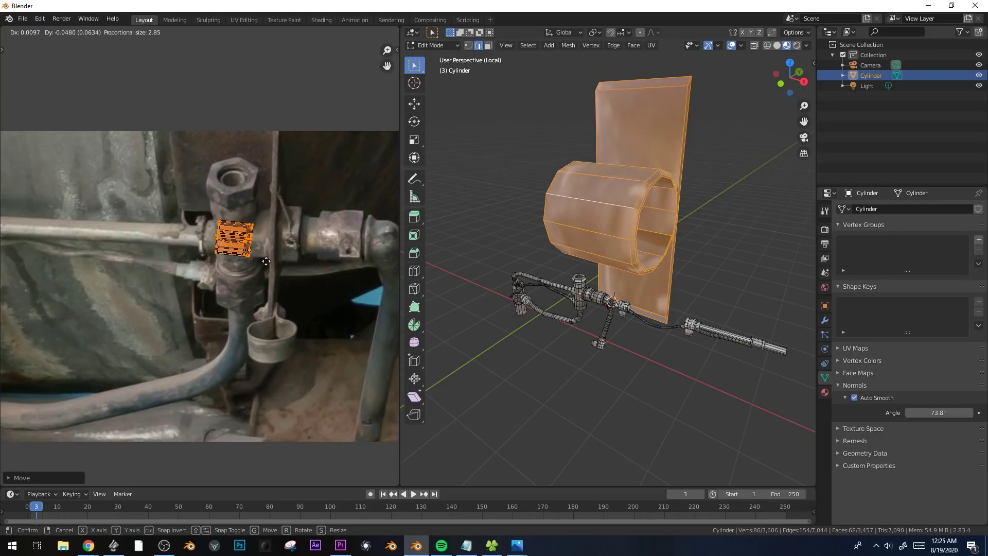
click(276, 260)
key(Tab)
key(Tab)
Scale down the bracket part and, in front view, move it onto the pipe by 1.8252 m in X and -1.9599 m in Z.
key(s)
click(635, 234)
key(KP_1)
scroll(638, 233, up, 4)
key(g)
click(726, 315)
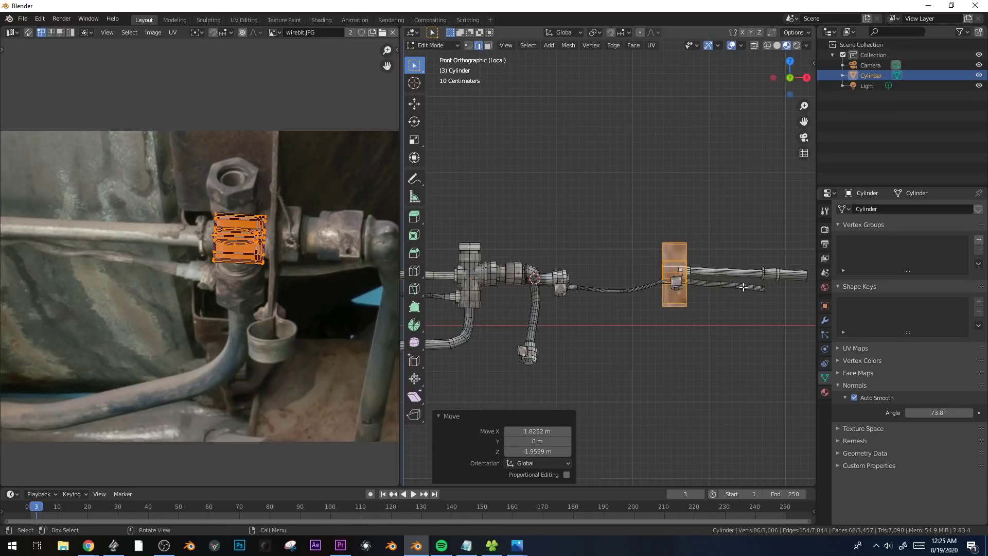
Scale the bracket by 0.366 along X and move it onto the straight pipe just beyond the second coupling.
scroll(731, 316, up, 3)
key(s)
key(x)
click(633, 269)
key(g)
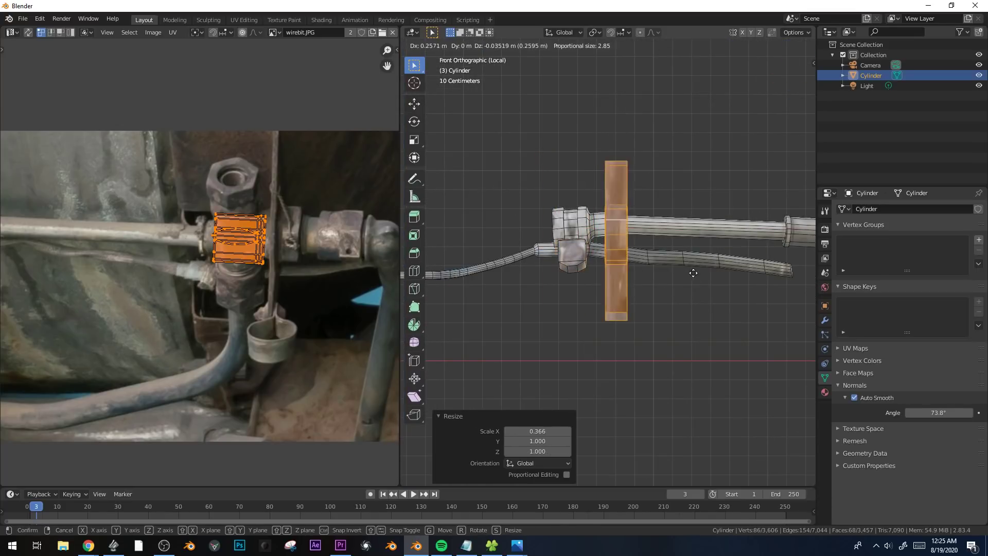
click(701, 273)
Unwrap the bracket with a cube projection of size 1.064, then shrink and move its UVs onto the hex coupling beside the elbow.
scroll(669, 232, up, 1)
key(u)
click(644, 222)
key(g)
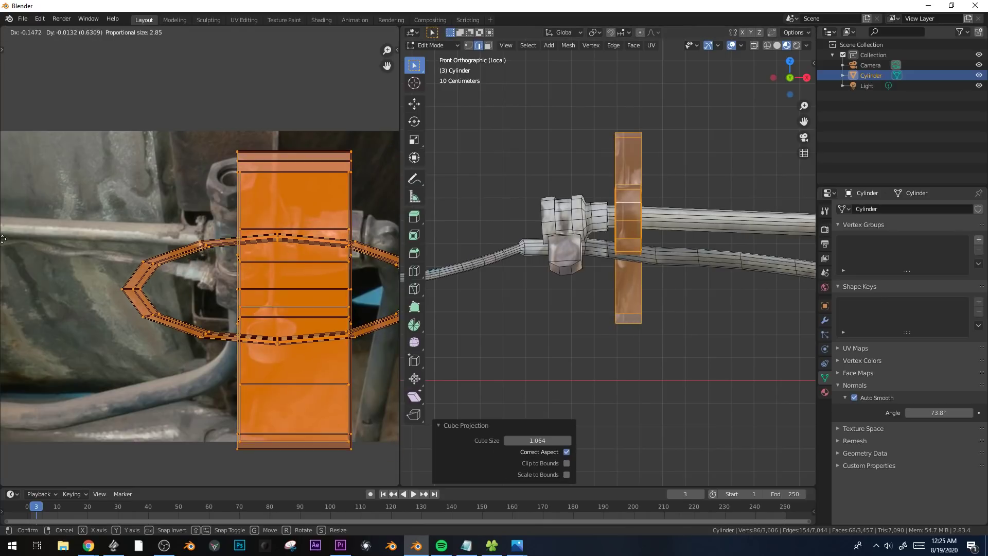
click(4, 239)
key(s)
click(237, 331)
key(g)
click(293, 265)
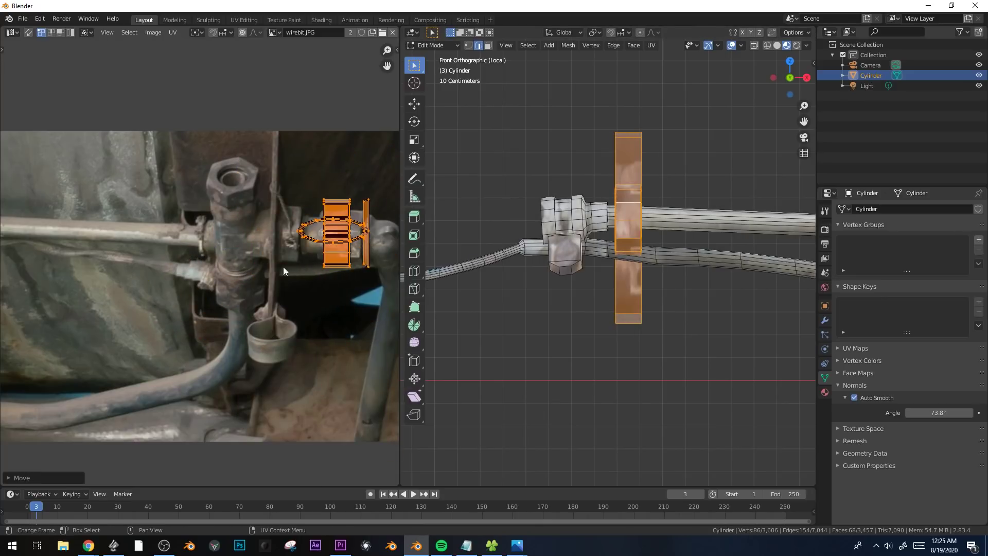
key(Tab)
middle_drag(583, 247, 622, 271)
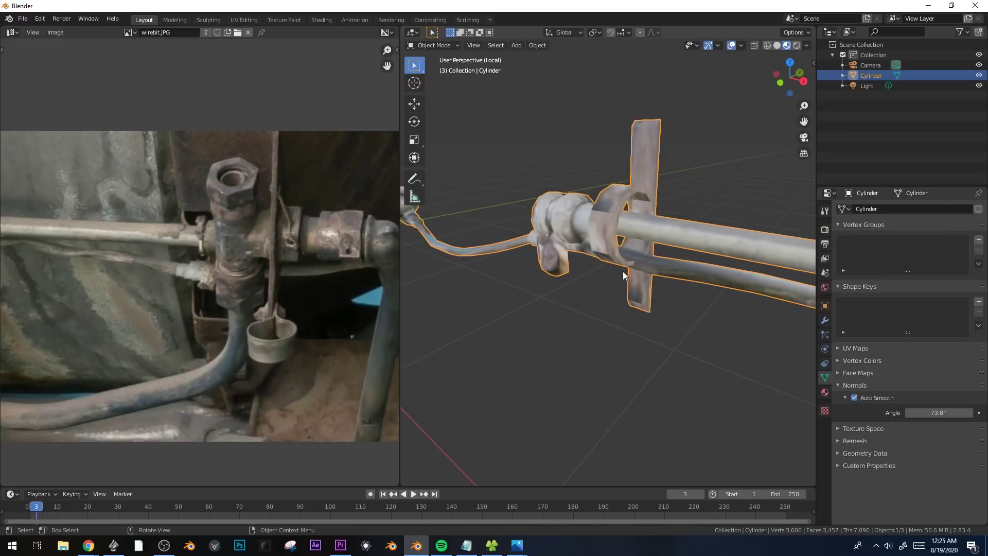
Scale the bracket to fit around the pipe and adjust it along Z.
key(Tab)
key(s)
click(686, 285)
key(g)
key(z)
click(687, 281)
key(g)
key(z)
click(675, 289)
Widen the bracket by a factor of 2.283 along X.
key(KP_1)
key(s)
key(x)
click(763, 254)
shift+middle_drag(721, 249, 719, 318)
key(KP_1)
Add a cylinder with 6 vertices to the mesh.
key(shift+a)
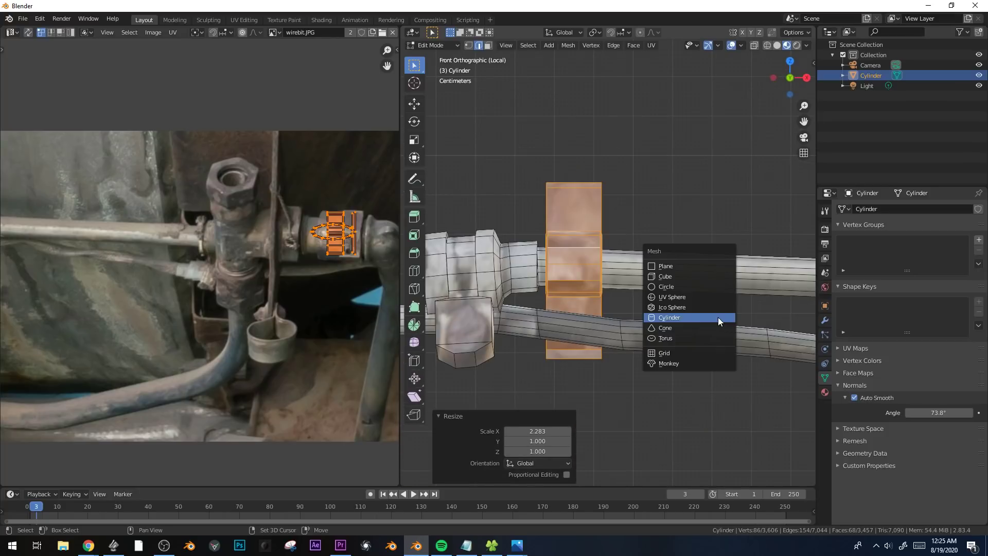
click(718, 317)
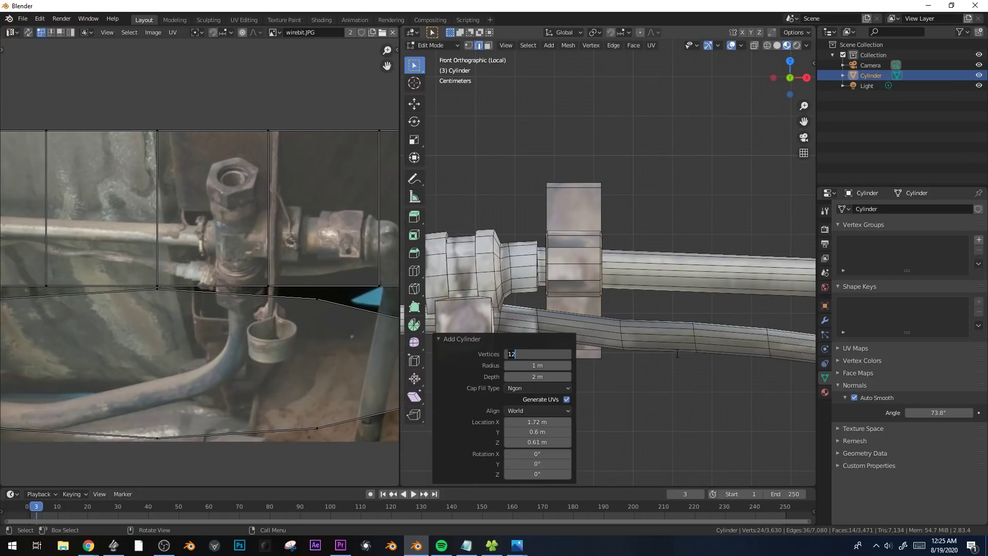
text(6)
key(Return)
Move the six-sided cylinder about 2.4 m along X and rotate it 90° about X.
scroll(678, 337, down, 11)
key(g)
key(x)
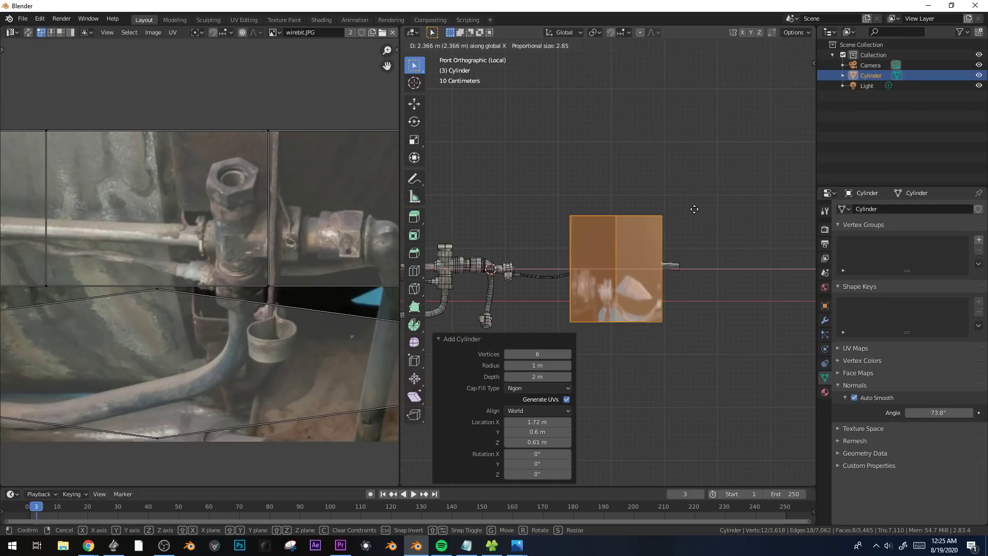
click(697, 208)
text(rx)
text(90)
key(Return)
Scale the six-sided cylinder down to bolt size and move it onto the bracket's upper tab.
key(s)
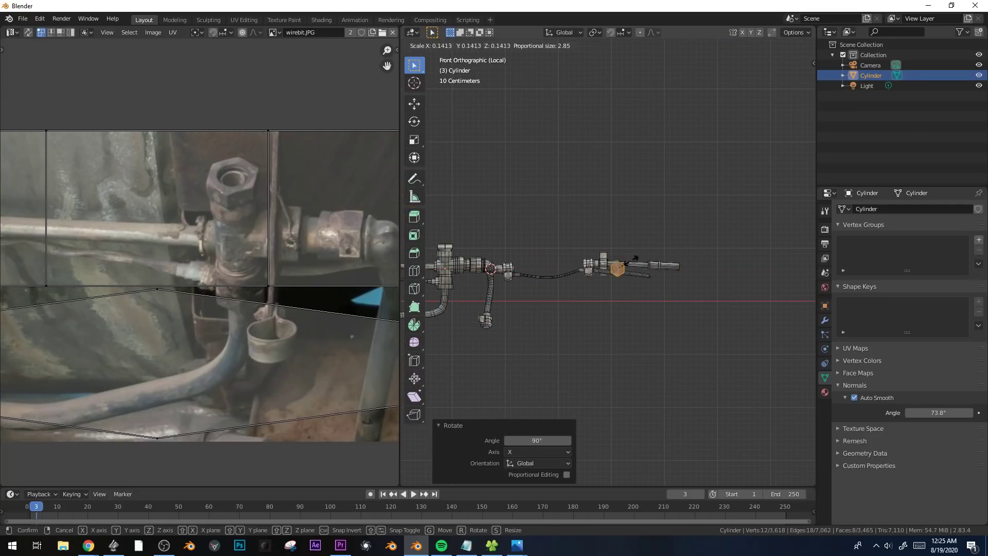
click(625, 264)
scroll(749, 366, up, 9)
key(s)
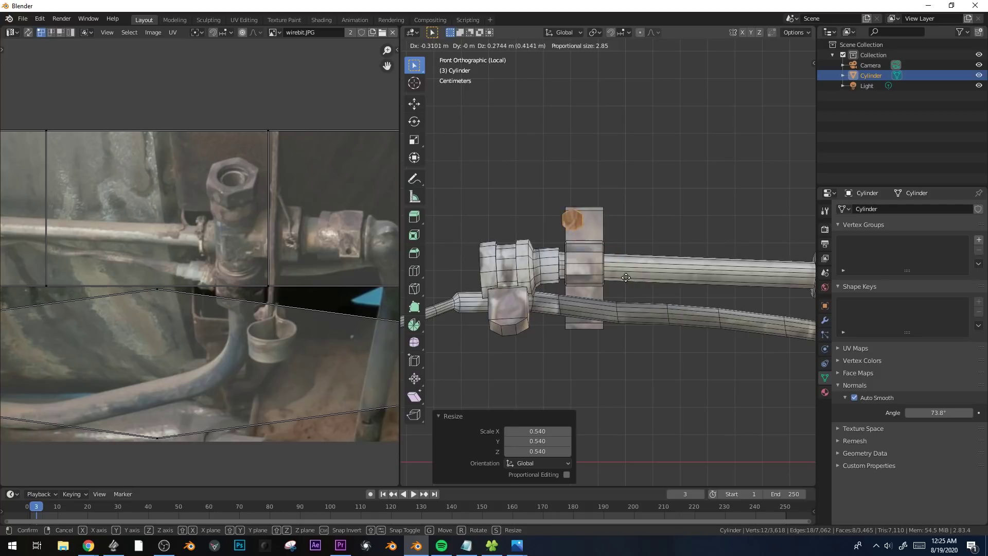
click(637, 283)
Fine-tune the bolt head's scale and rotate it by -39.9° in the front view.
key(s)
key(r)
click(655, 229)
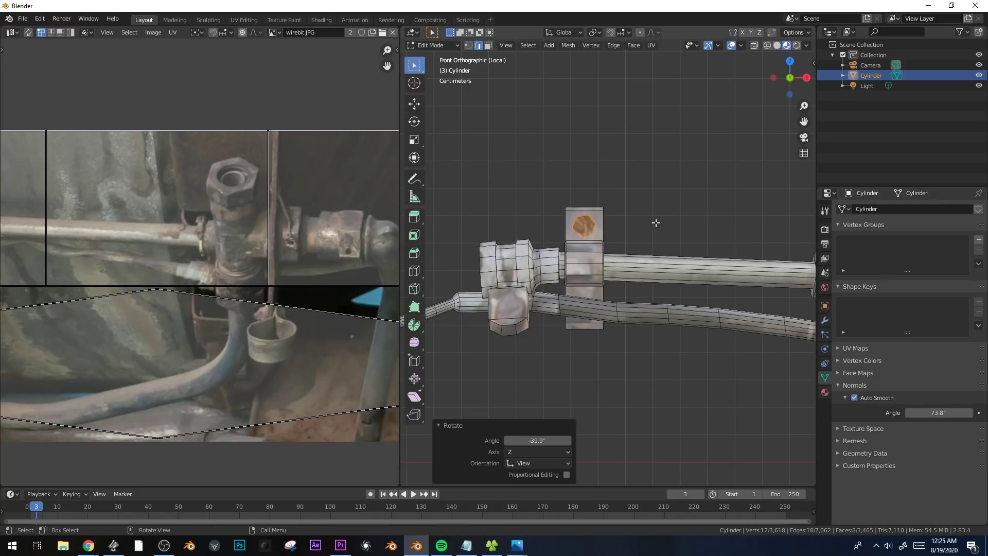
Move one hexagonal end face of the bolt 0.055 m along Y and scale it to about 0.81.
middle_drag(655, 221, 579, 273)
click(553, 253)
key(g)
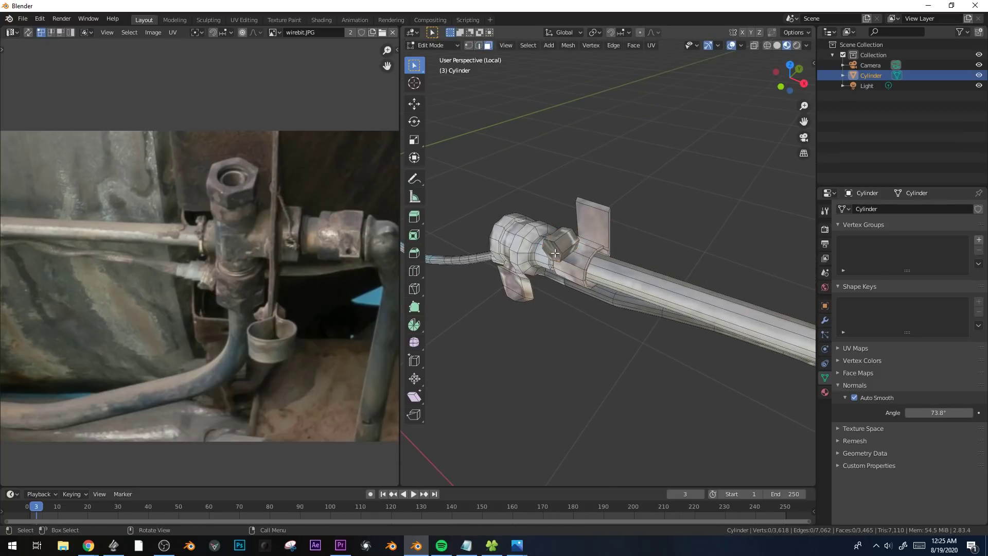
click(568, 251)
key(s)
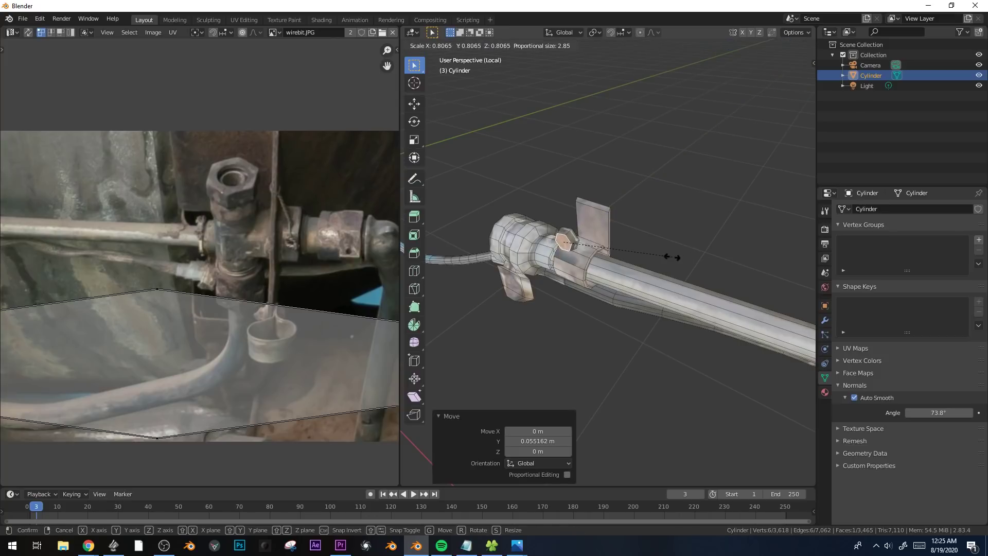
click(663, 257)
Select the entire bolt head, move it along Y against the upper tab, and scale it by 1.098.
key(ctrl+l)
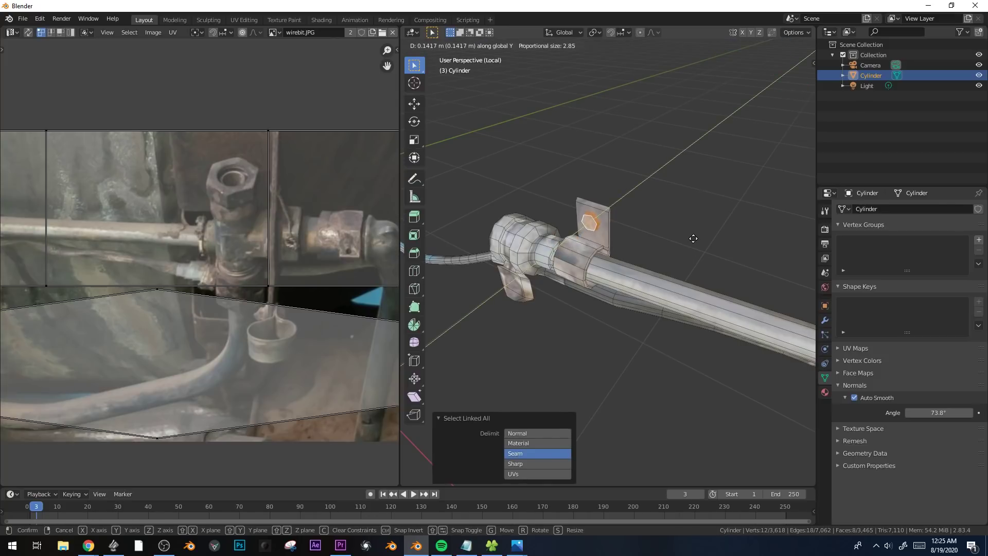
key(s)
click(693, 238)
middle_drag(692, 239, 690, 212)
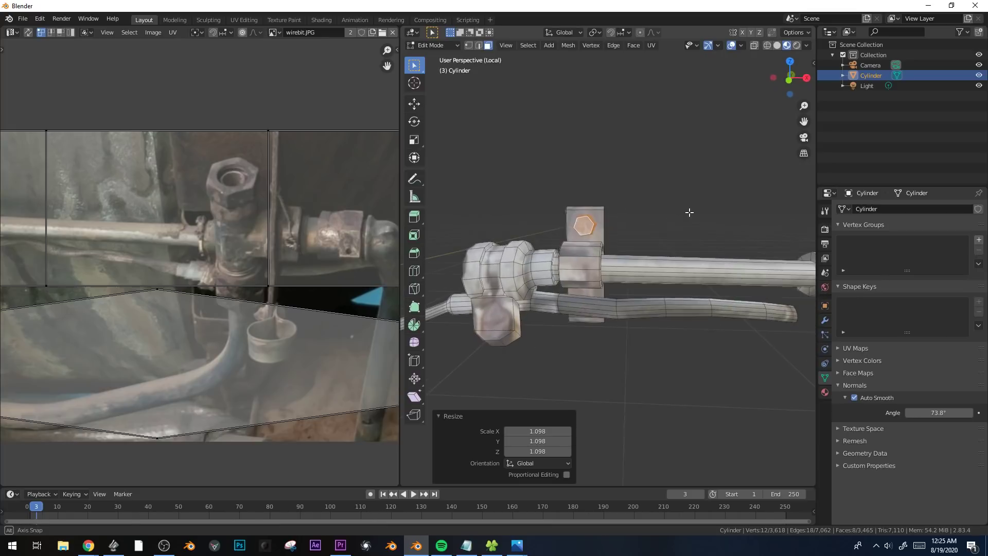
key(KP_1)
Unwrap the bolt head with a cube projection of size 3.571 and shrink its UVs onto the fitting beside the elbow.
key(u)
click(690, 212)
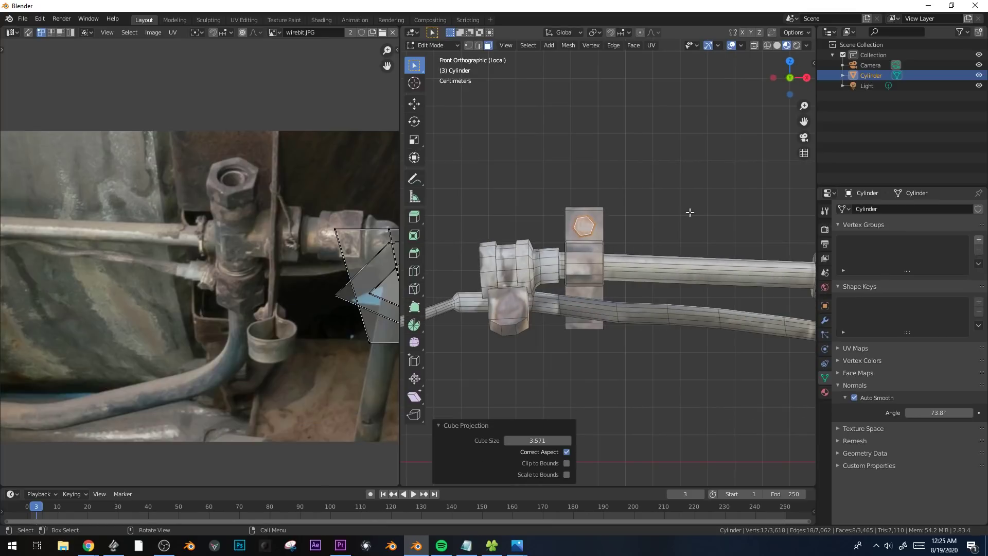
scroll(330, 269, down, 3)
key(a)
key(g)
right_click(320, 291)
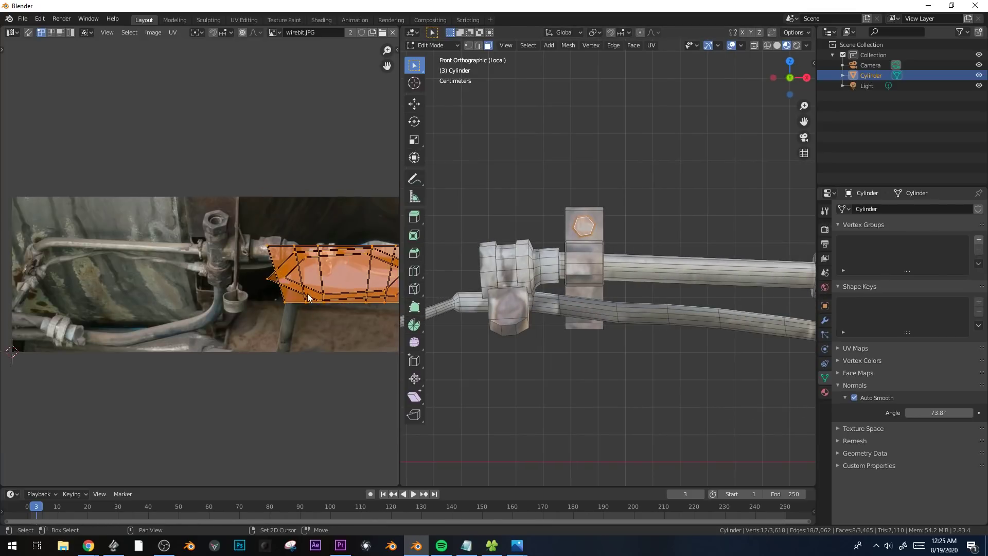
key(s)
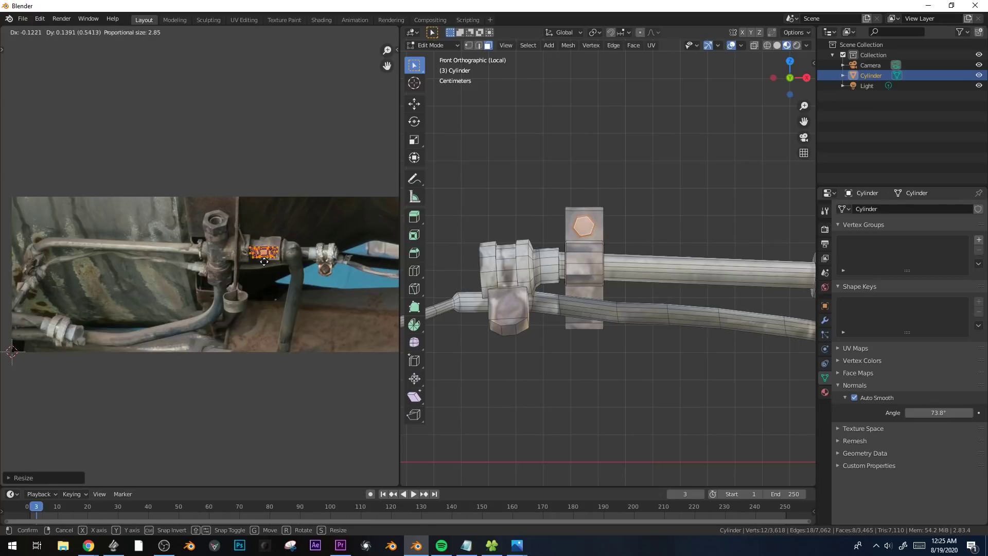
scroll(681, 276, down, 3)
Apply the object's scale, unwrap the bolt head again with a cube projection, and shrink its UVs to fit the hex coupling.
key(Tab)
key(ctrl+a)
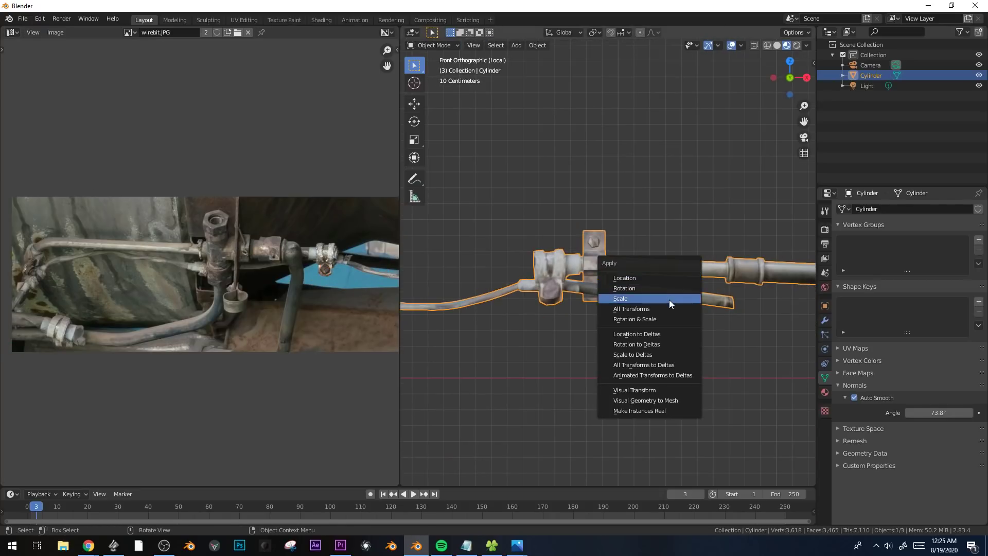
click(669, 299)
key(Tab)
key(u)
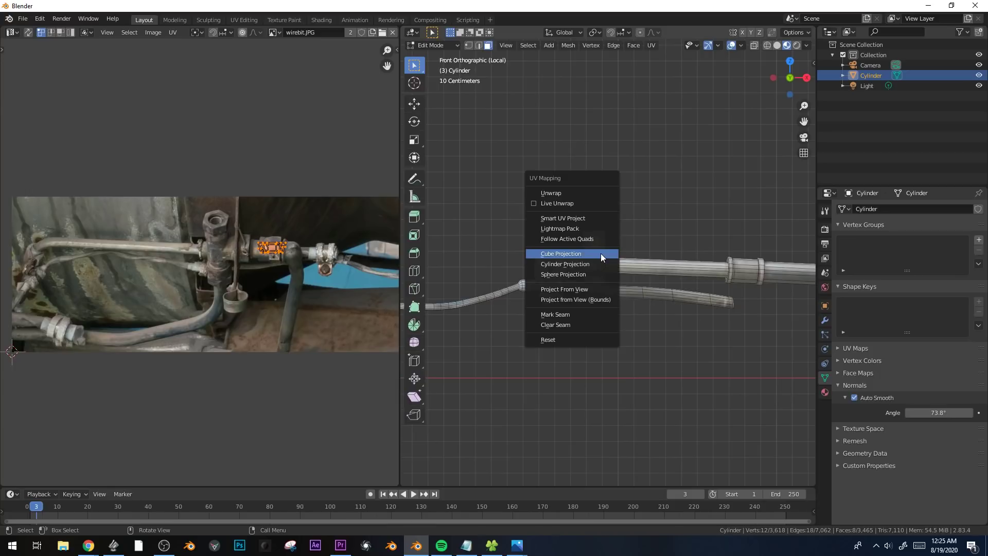
click(561, 253)
key(s)
click(344, 322)
scroll(345, 322, up, 4)
key(s)
click(316, 271)
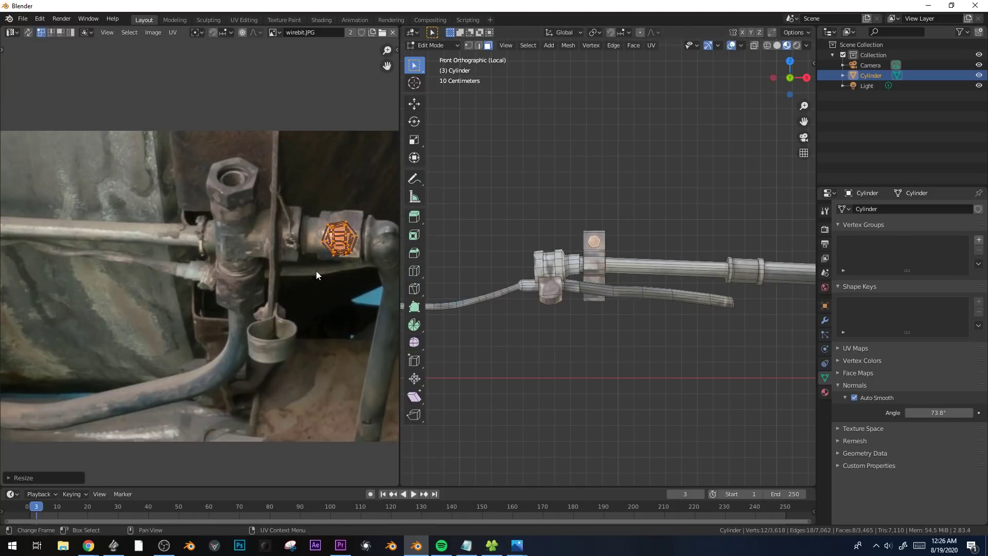
Duplicate the bolt head about 0.29 m down along Z onto the bracket's lower tab.
scroll(629, 280, up, 4)
key(e)
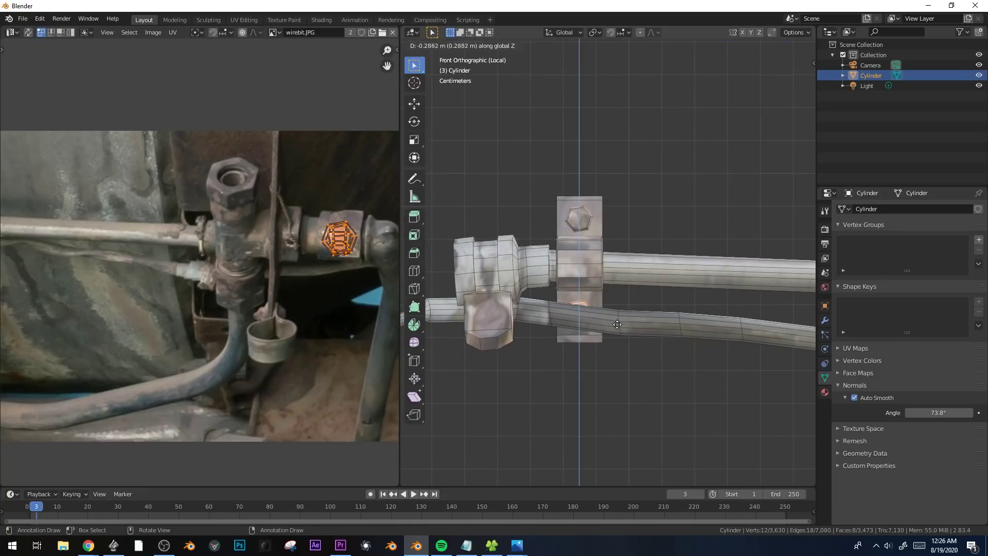
click(617, 324)
Select the bracket with its bolt heads and duplicate it along X to the far end of the pipe.
shift+click(578, 250)
key(ctrl+l)
scroll(680, 310, down, 4)
shift+middle_drag(674, 316, 551, 335)
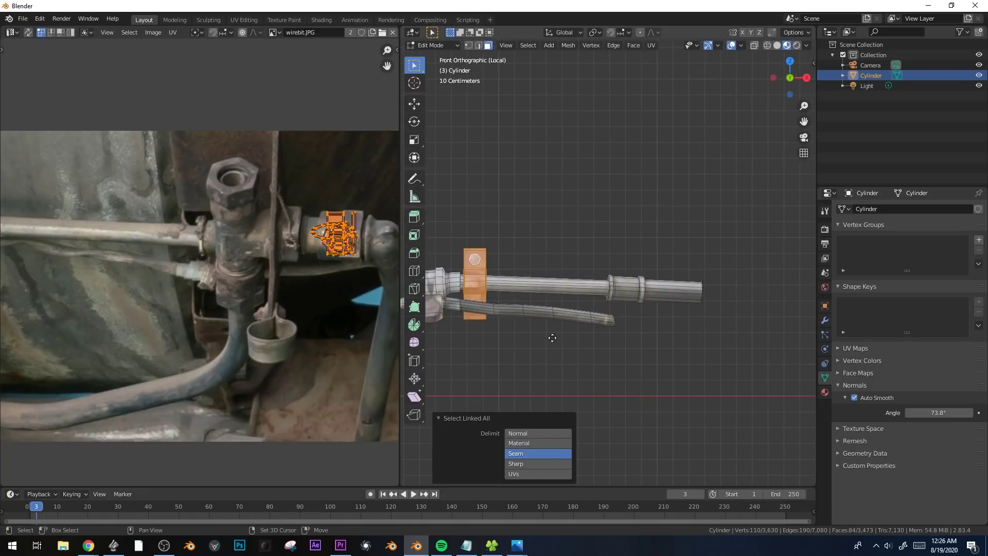
key(shift+d)
key(x)
click(736, 346)
Rotate the copied bracket to follow the pipe and move it 0.042 m in X and -0.058 m in Z.
key(r)
click(728, 356)
key(g)
click(727, 366)
middle_drag(721, 364, 655, 370)
key(g)
key(y)
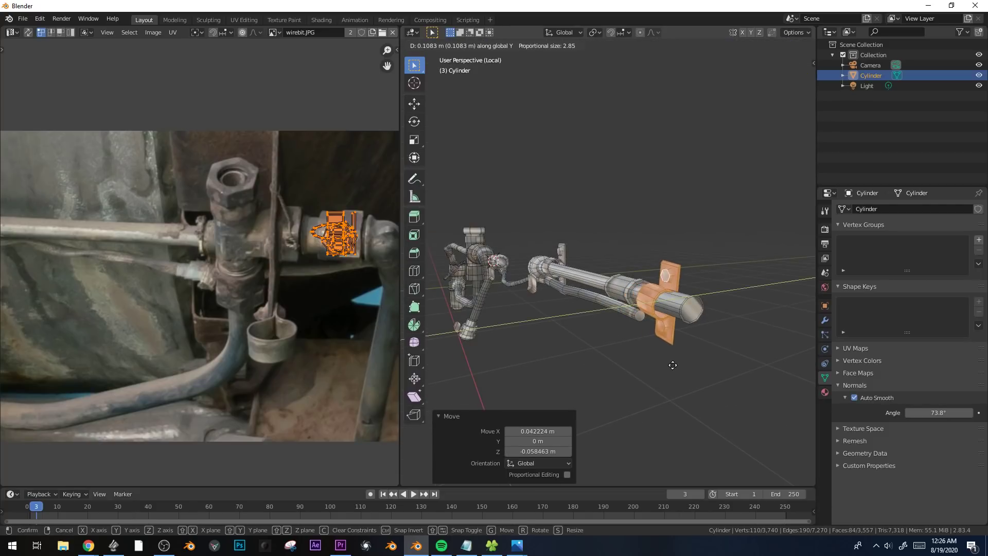
right_click(673, 365)
Finish positioning the end bracket along Y, then duplicate it -4.64 m along X onto the upper pipe beside the cross fitting.
middle_drag(662, 418, 709, 396)
scroll(710, 397, down, 2)
key(KP_1)
shift+middle_drag(507, 286, 743, 271)
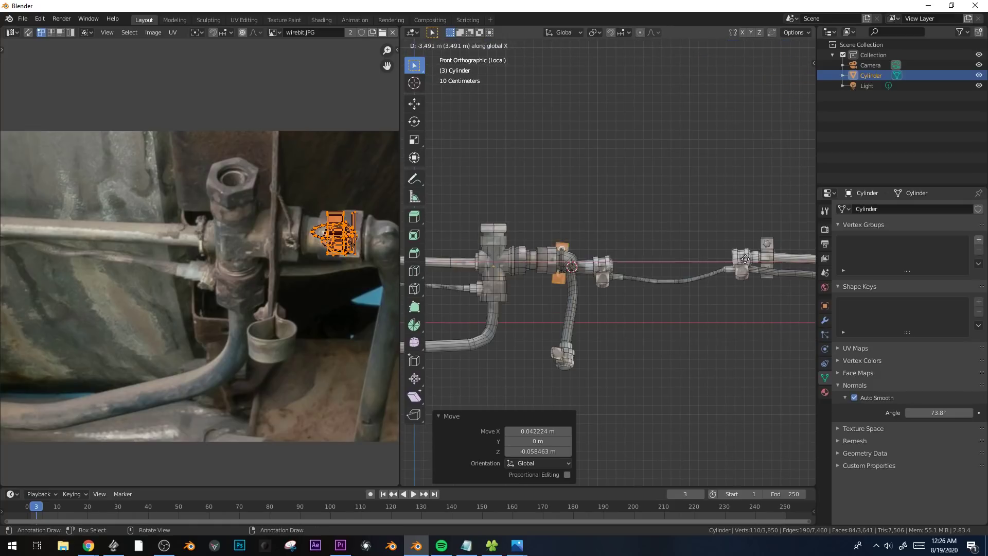
click(640, 267)
shift+middle_drag(717, 323, 426, 351)
shift+middle_drag(615, 354, 466, 332)
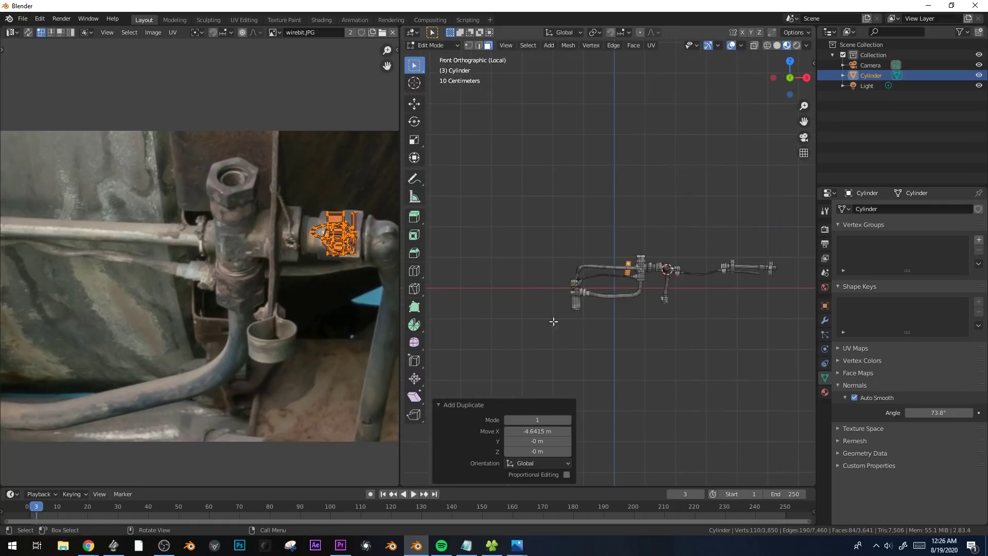
Rotate the new bracket copy by -5.76° in the front view so it stands upright across the upper pipe.
scroll(721, 360, up, 3)
key(r)
click(770, 348)
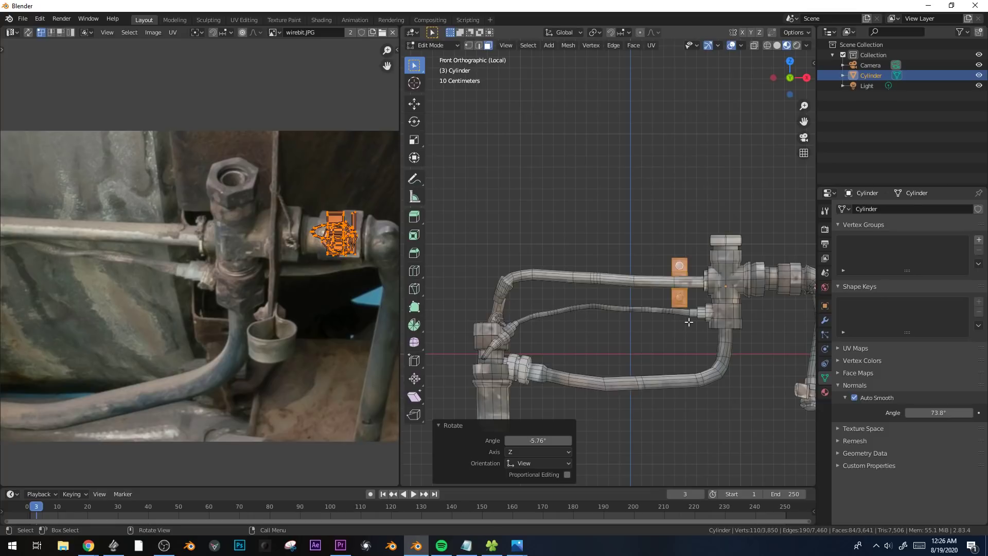
key(g)
key(x)
click(619, 326)
key(z)
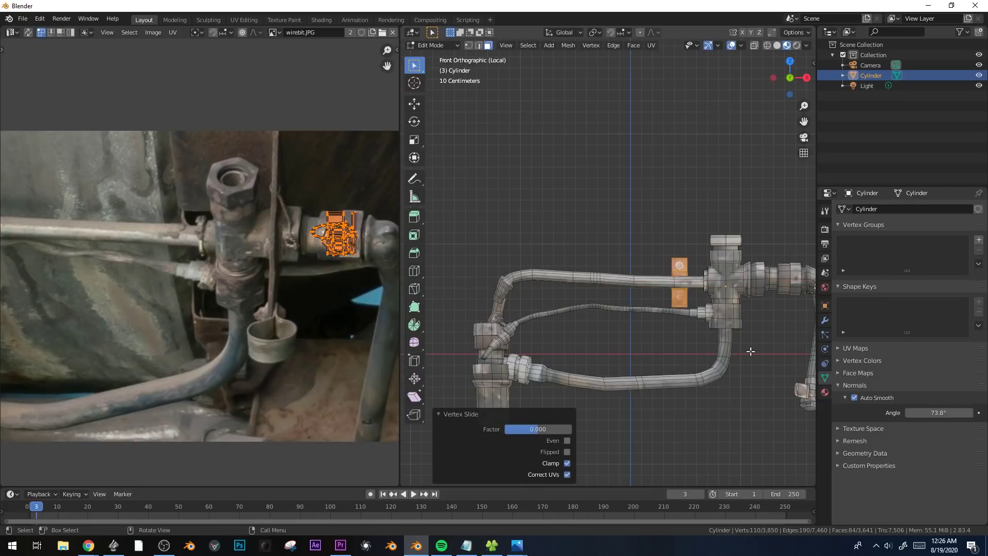
Move the bracket along X toward the pipe's elbow and raise it 0.051 m in Z.
key(g)
key(x)
click(625, 355)
key(g)
key(z)
click(625, 350)
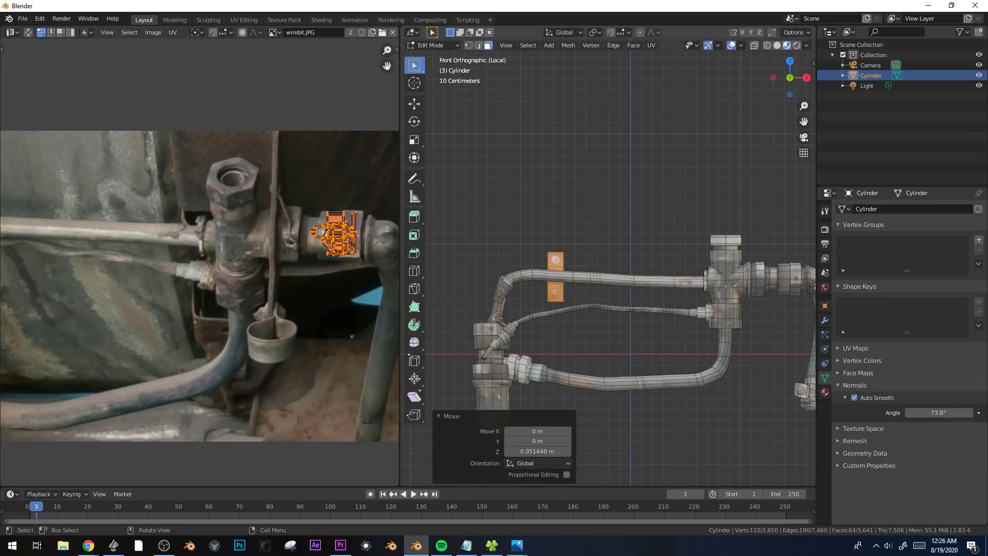
Tilt the bracket slightly to follow the pipe's slope and move it -0.014 m in Z.
key(r)
click(618, 355)
key(g)
key(z)
click(617, 356)
shift+middle_drag(609, 344, 600, 270)
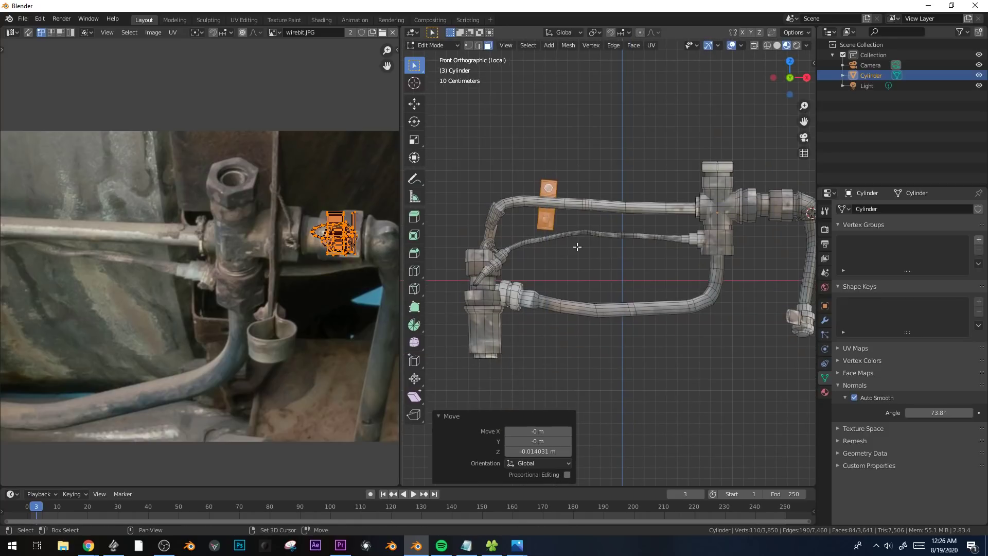
Duplicate the bracket, rotate the copy by -91.8°, and place it across the descending pipe below the elbow.
key(shift+d)
click(536, 264)
key(r)
click(558, 162)
key(g)
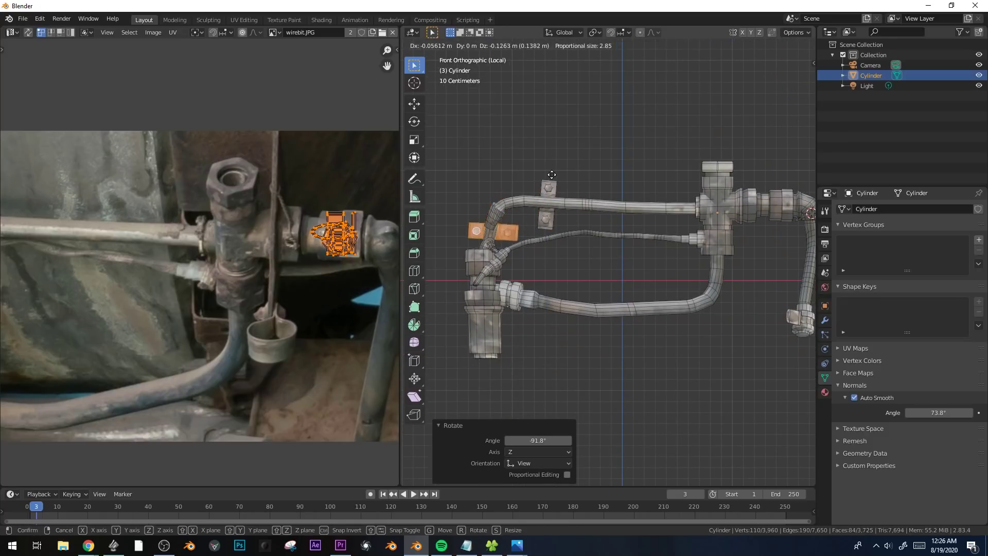
click(551, 177)
Select all four pipe brackets together with their bolt heads, extending the selection to linked geometry delimited by seams.
scroll(551, 177, down, 1)
shift+click(561, 210)
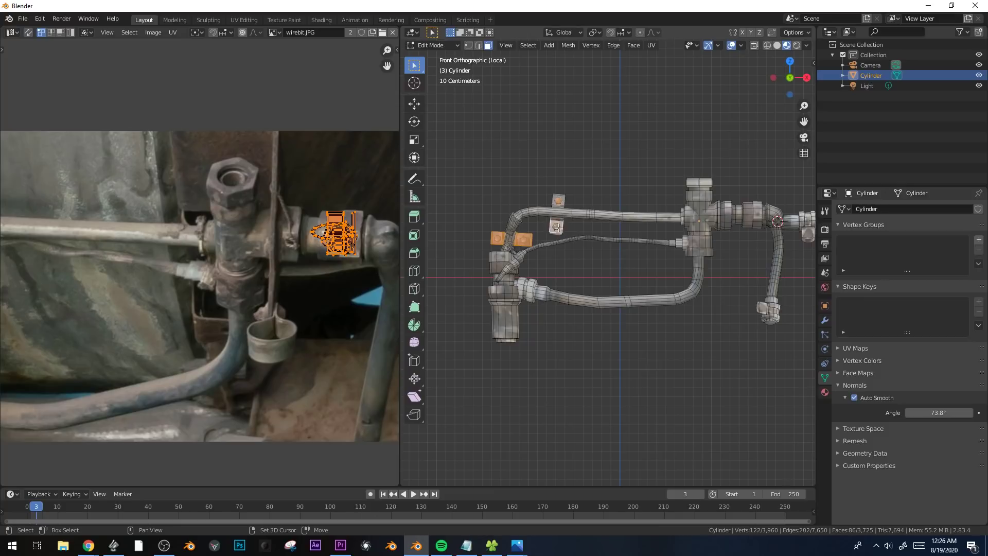
shift+middle_drag(682, 264, 557, 304)
scroll(605, 280, up, 3)
shift+click(592, 273)
shift+middle_drag(787, 260, 690, 268)
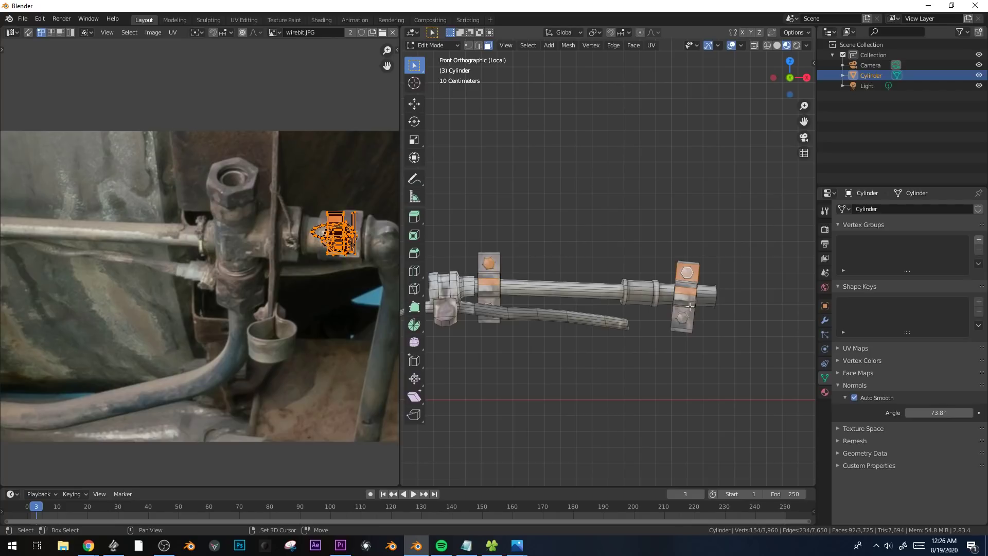
shift+click(682, 320)
shift+middle_drag(458, 348, 538, 337)
scroll(618, 333, up, 4)
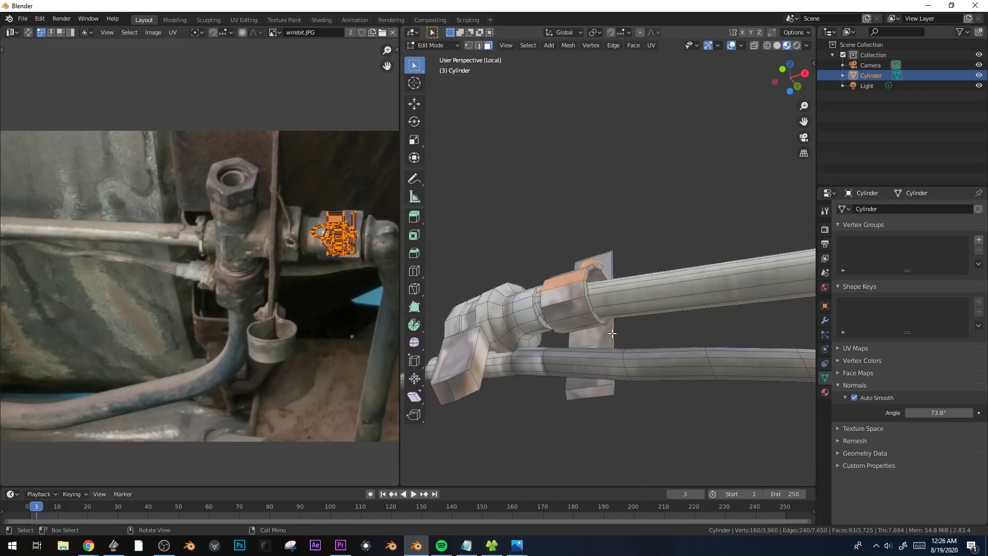
middle_drag(618, 333, 581, 353)
key(ctrl+l)
scroll(669, 348, down, 6)
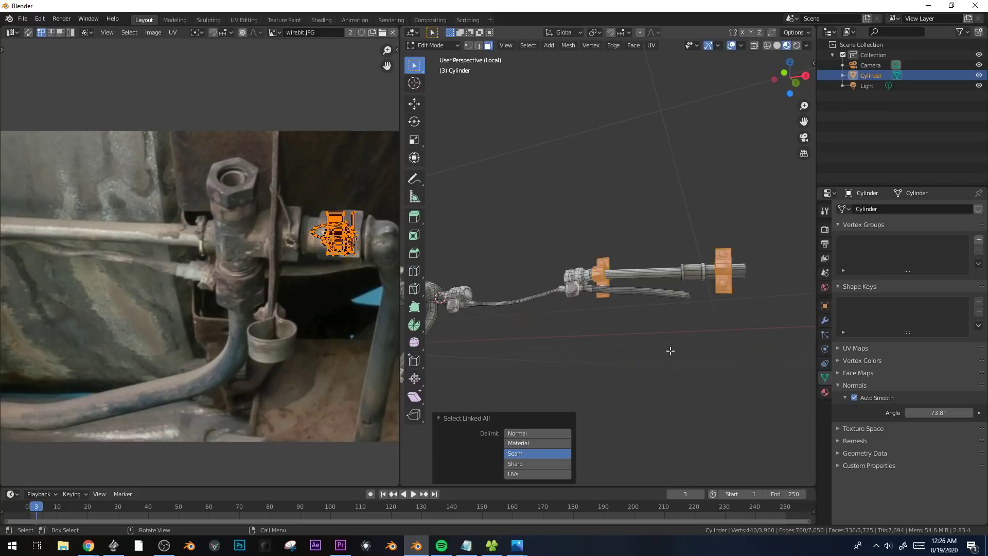
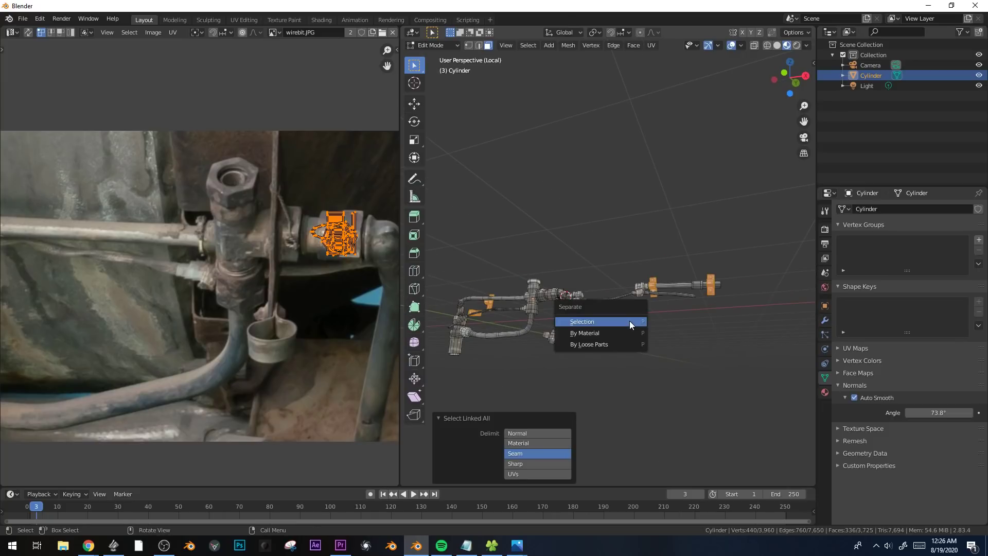
Separate the selected brackets into their own object and select a face on the main pipe mesh.
click(629, 320)
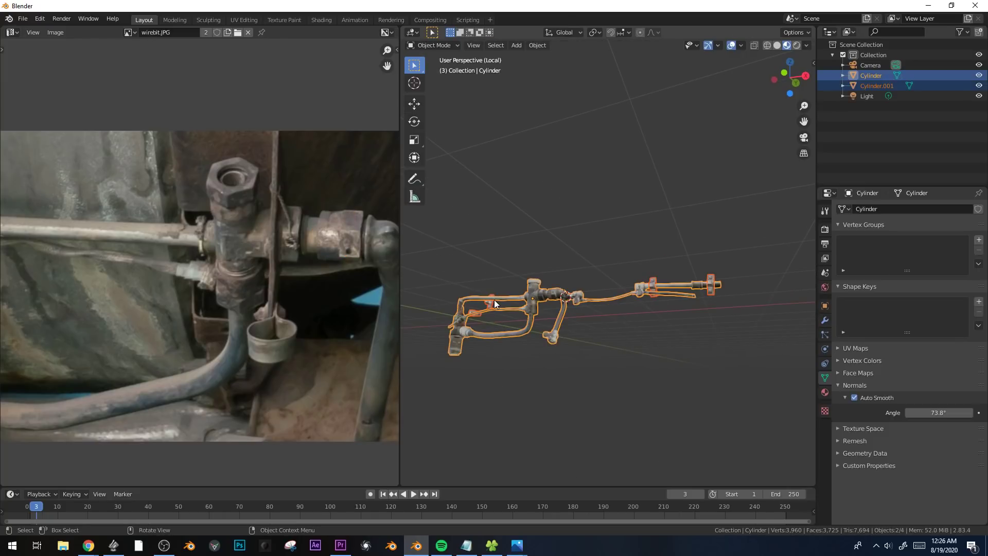
click(497, 308)
middle_drag(497, 308, 547, 403)
shift+middle_drag(507, 355, 652, 368)
key(KP_7)
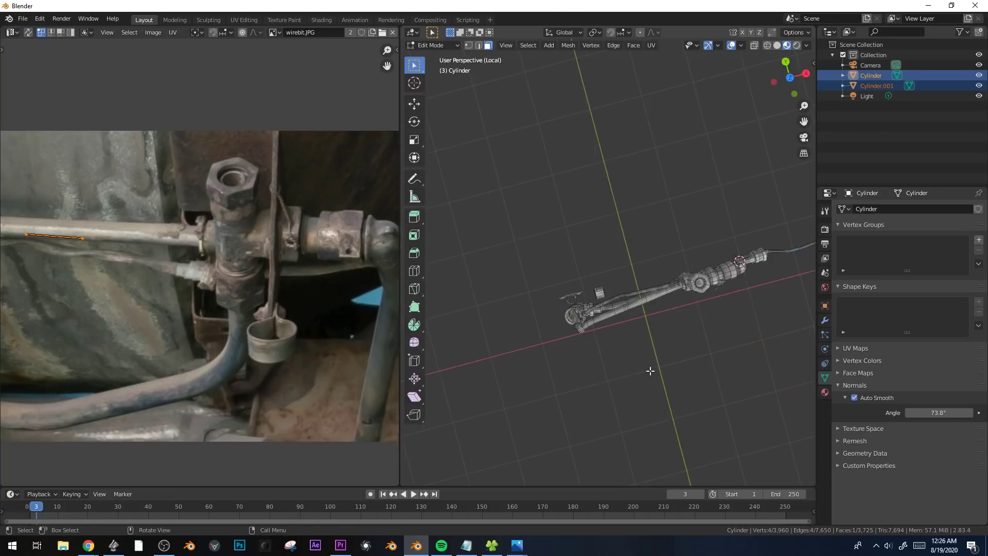
Move the pipe assembly about 0.365 m along Y toward the brackets, using smooth proportional editing with size 2.853.
scroll(650, 371, up, 4)
middle_drag(639, 382, 629, 290)
scroll(629, 289, down, 5)
key(KP_7)
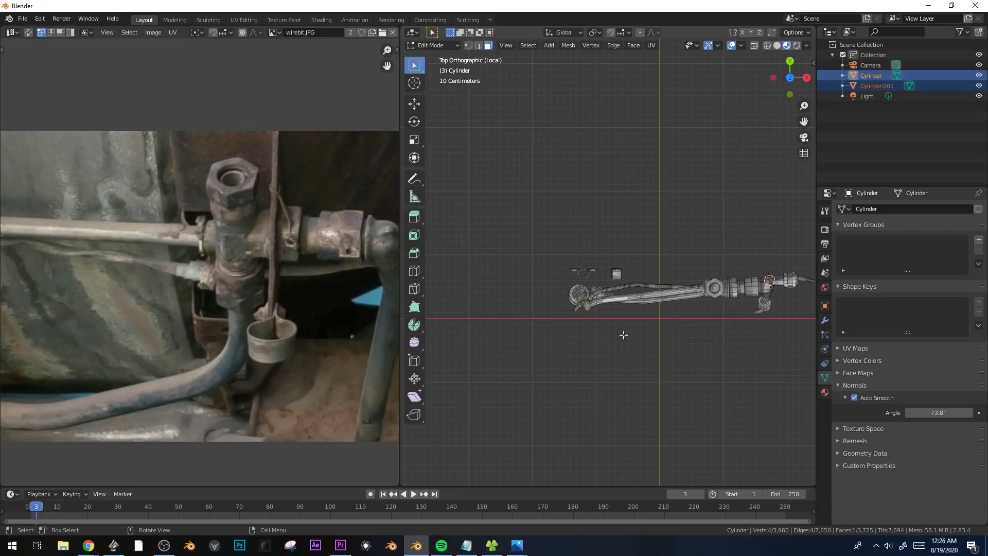
scroll(624, 343, up, 3)
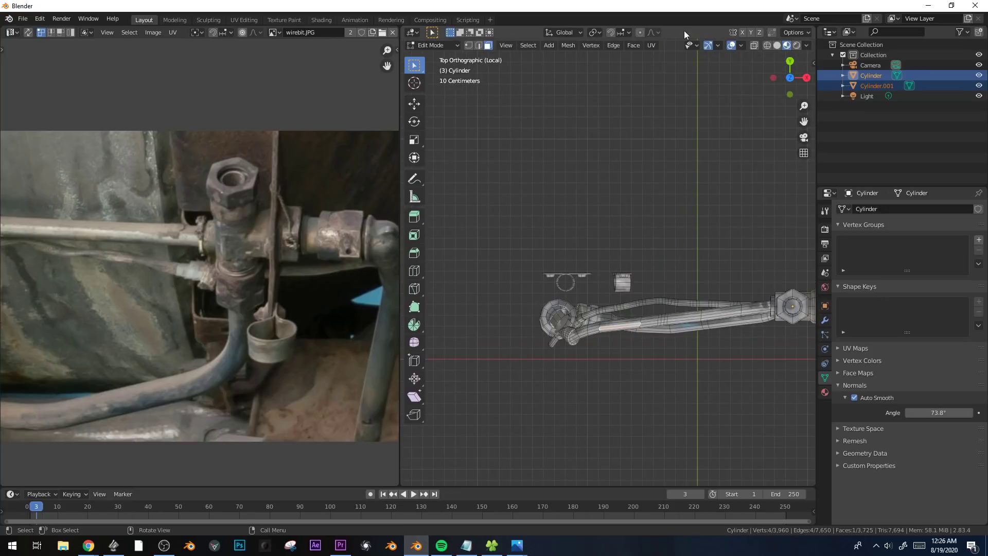
click(640, 32)
click(653, 32)
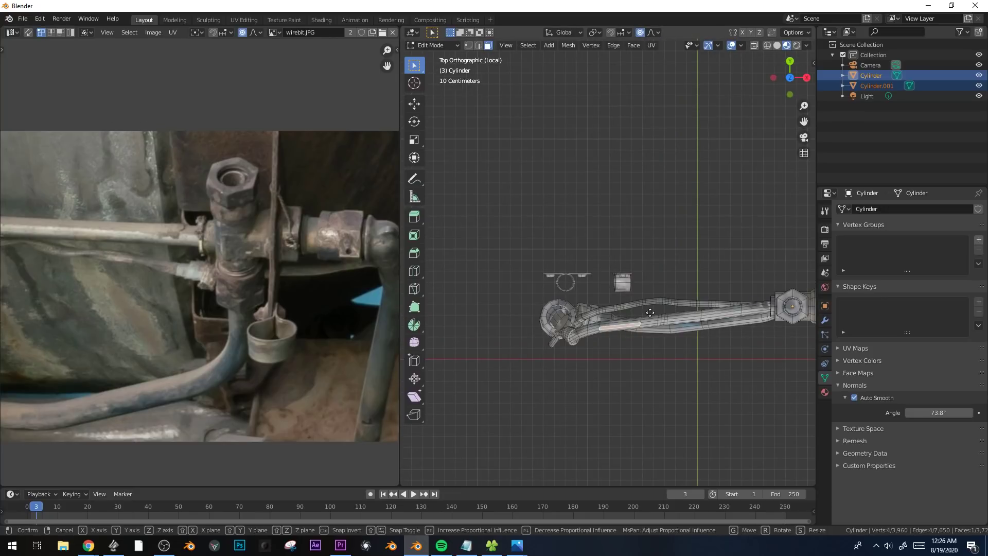
key(g)
key(y)
click(651, 272)
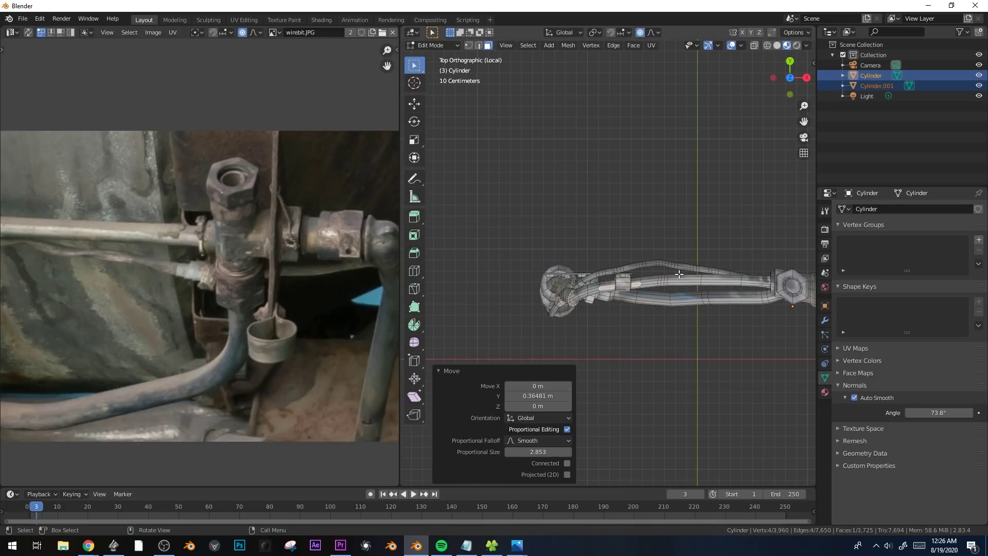
key(r)
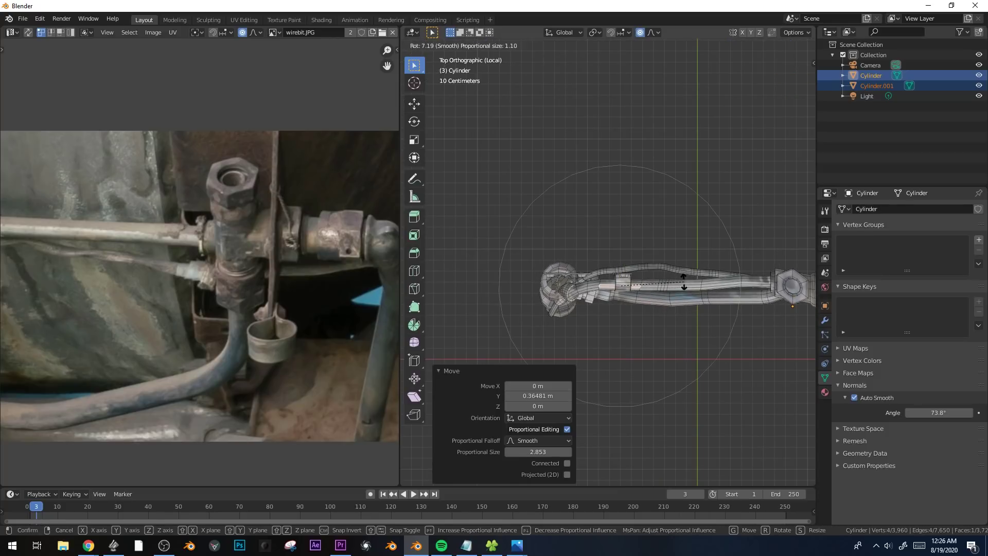
right_click(684, 281)
key(g)
key(y)
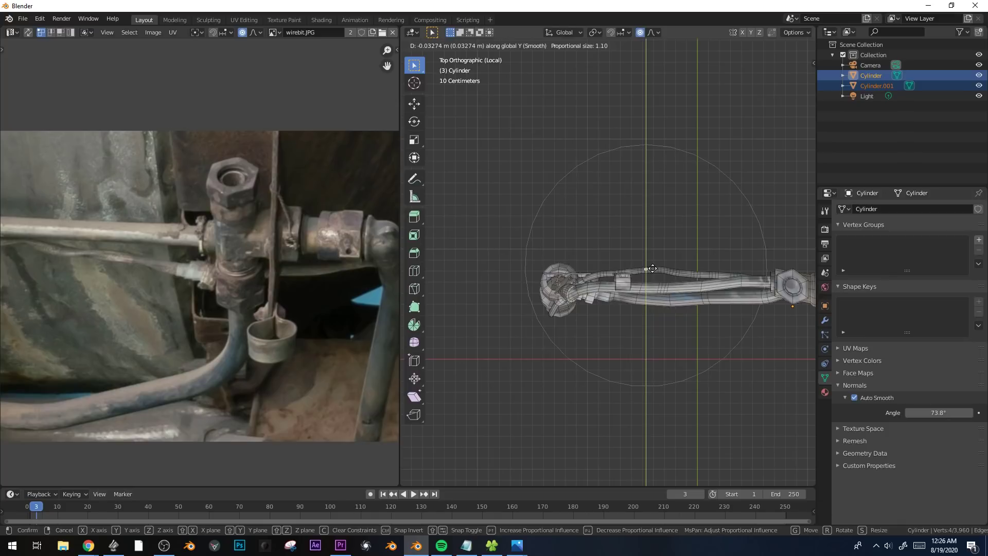
right_click(652, 269)
Restrict proportional editing to connected geometry and move the bulging thin pipe -0.178 m along Y with a proportional size of 0.909.
click(655, 35)
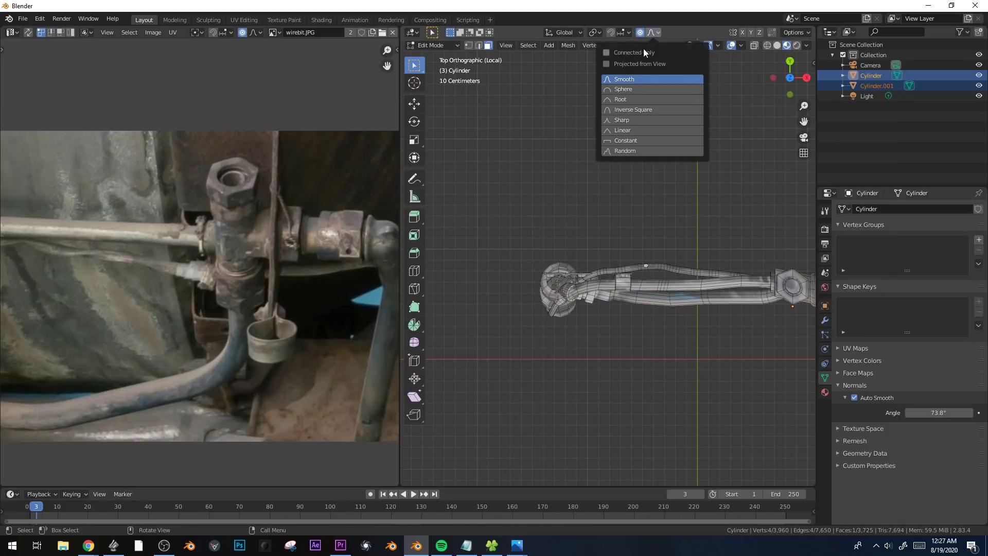
key(g)
key(y)
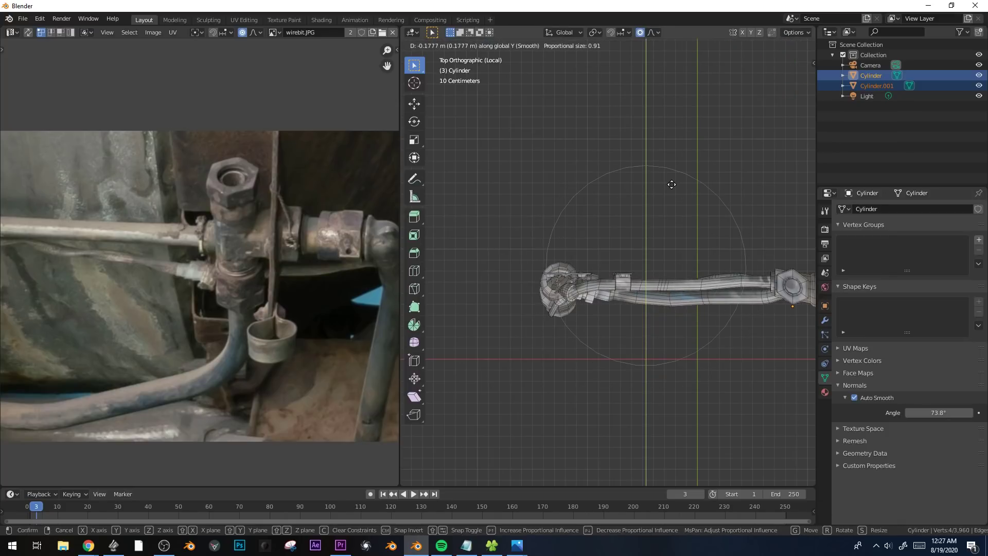
click(672, 185)
Select an outer face of the coupling nut just below the bracket on the descending pipe.
middle_drag(588, 253, 665, 310)
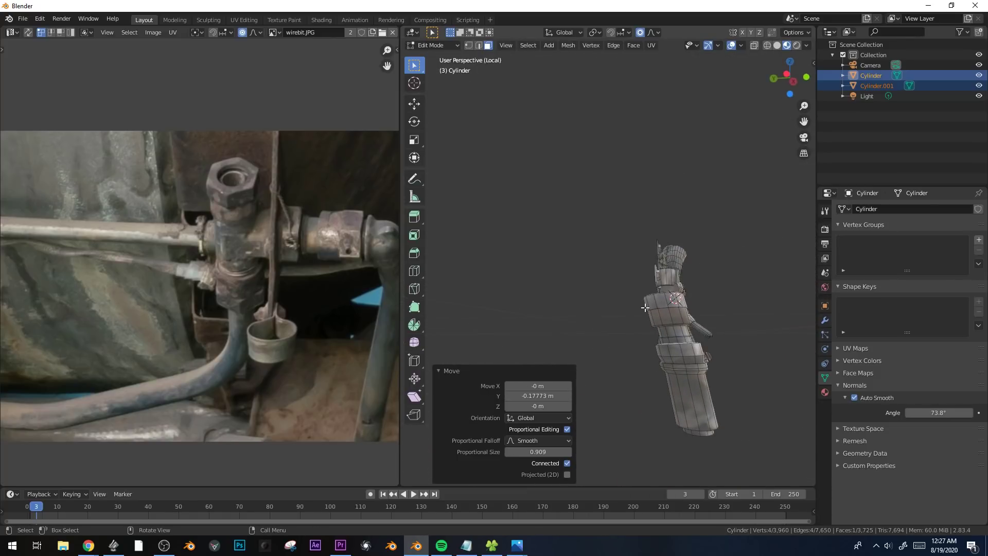
click(645, 307)
click(647, 307)
key(g)
key(x)
right_click(654, 306)
Shift the coupling nut in the negative Y direction with connected proportional editing at size 0.91.
key(g)
key(y)
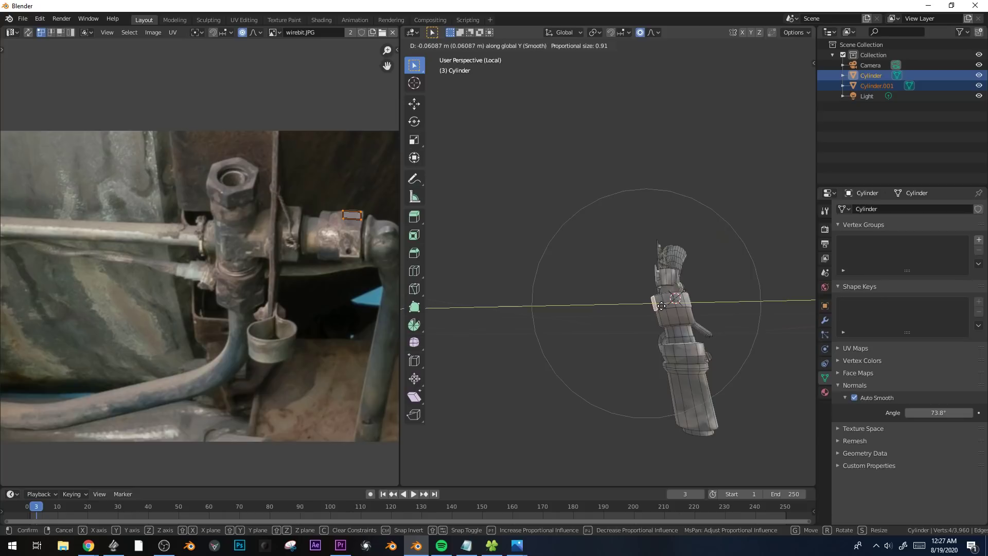
click(667, 306)
Leave mesh editing of the pipes and select the separated bracket object.
middle_drag(667, 306, 619, 366)
key(Tab)
scroll(669, 348, down, 3)
click(677, 354)
scroll(684, 353, down, 2)
scroll(684, 352, up, 6)
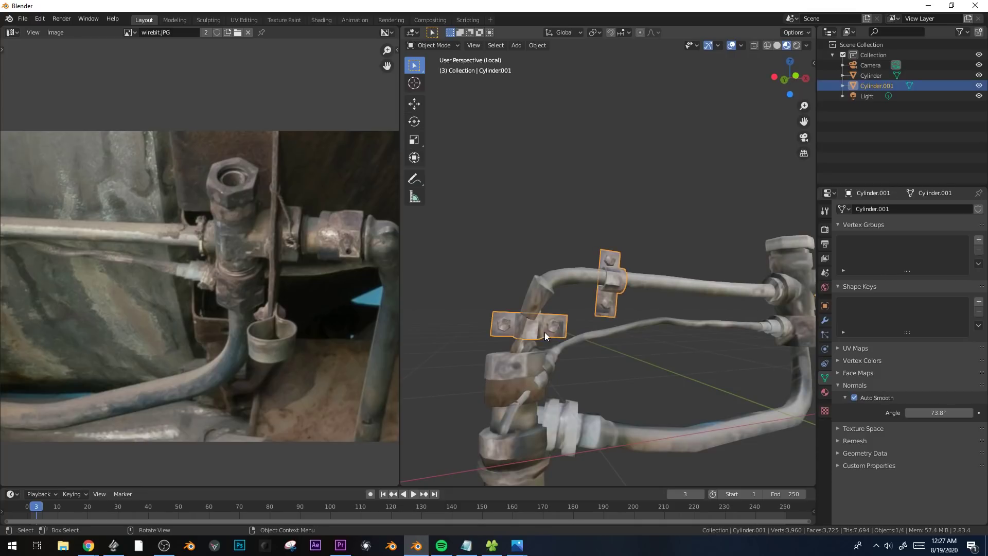
Select the whole bracket across the descending pipe, rescale it, and adjust its X position over the pipe.
key(Tab)
click(538, 332)
key(l)
key(g)
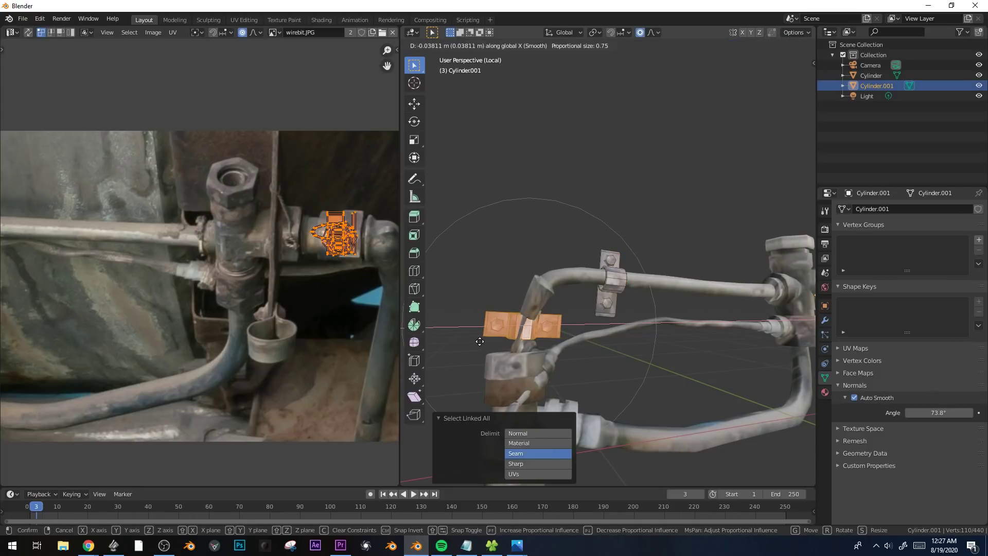
click(484, 346)
key(s)
click(641, 333)
key(g)
key(x)
click(641, 332)
key(Tab)
Select the end vertices of the thick pipe beside the farthest bracket and set the proportional falloff to Linear.
scroll(641, 334, down, 4)
middle_drag(641, 334, 681, 425)
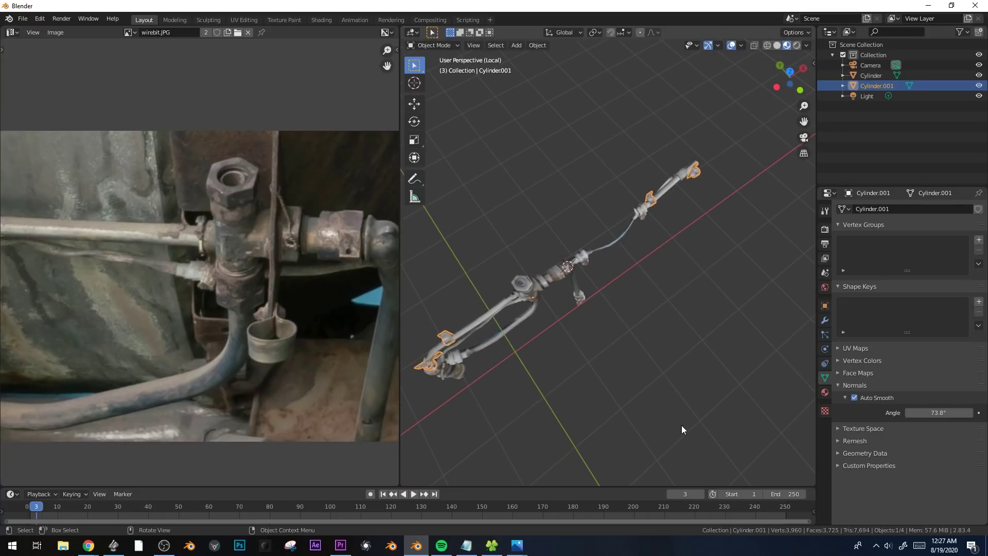
key(KP_7)
scroll(552, 330, up, 5)
key(Tab)
click(636, 300)
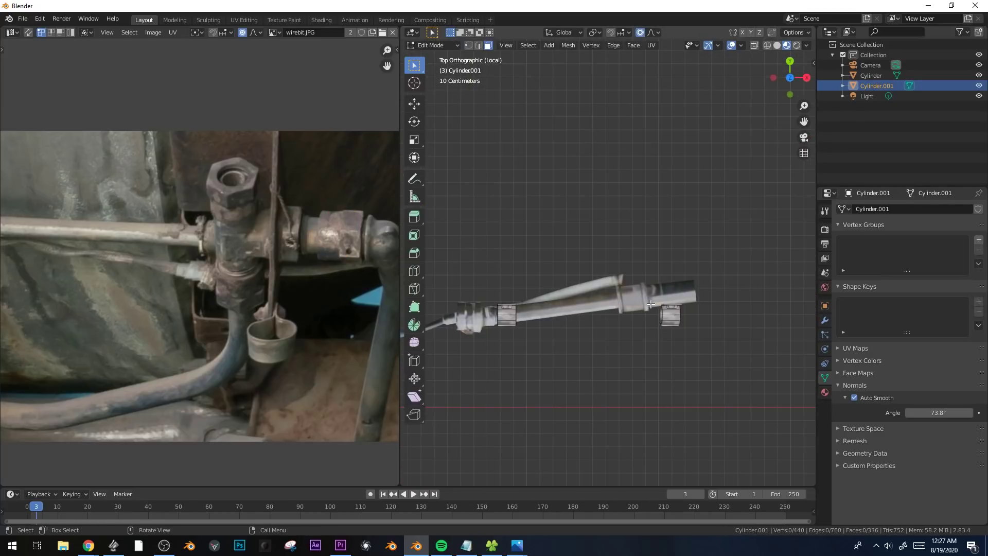
key(Tab)
click(649, 303)
key(Tab)
middle_drag(703, 294, 660, 336)
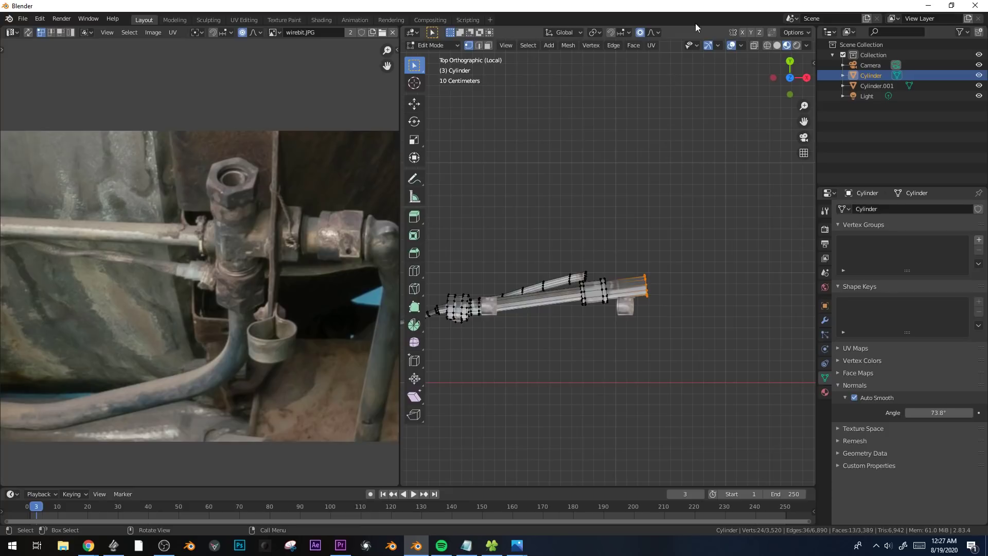
click(659, 33)
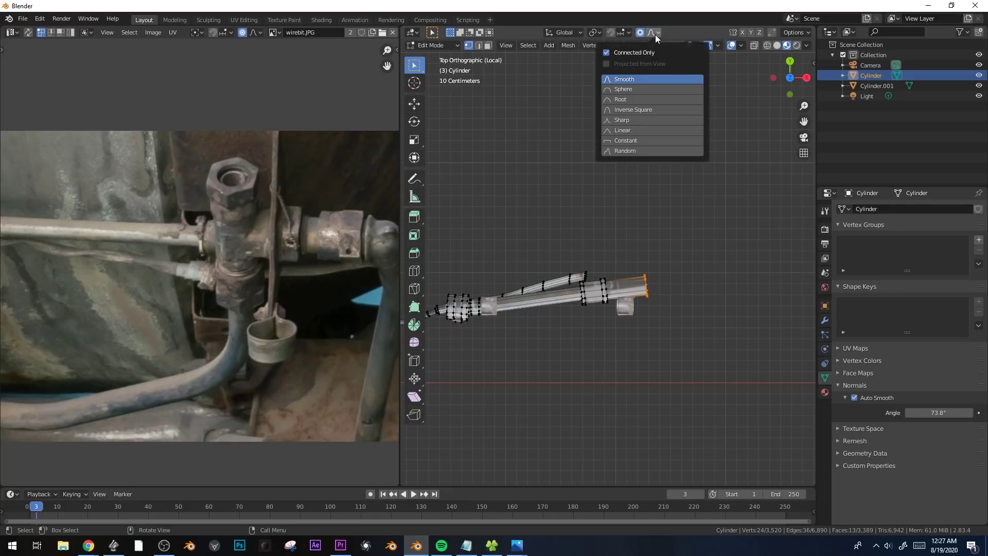
click(622, 131)
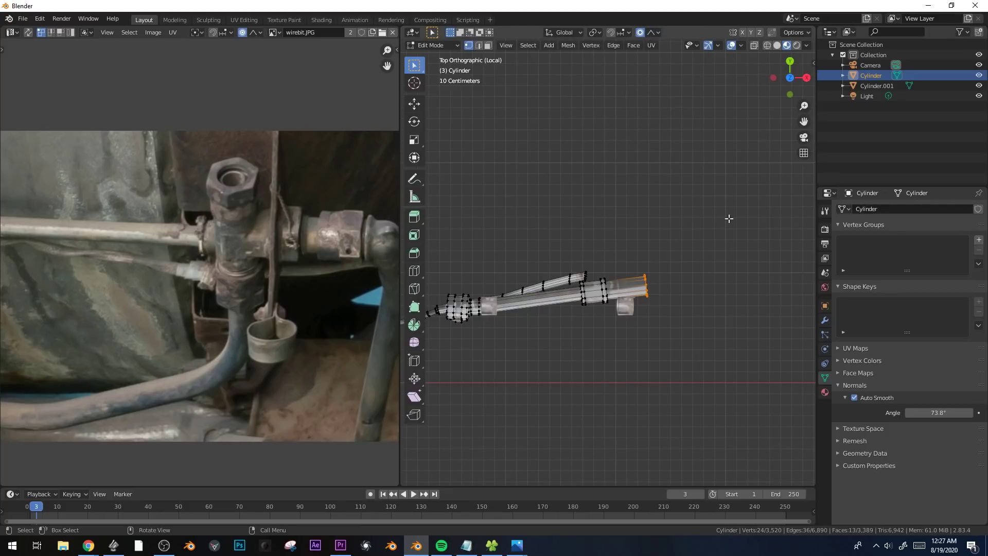
key(g)
key(y)
right_click(682, 215)
Move the thick pipe's end in the negative Y direction with linear proportional editing so it runs through the bracket.
key(g)
key(y)
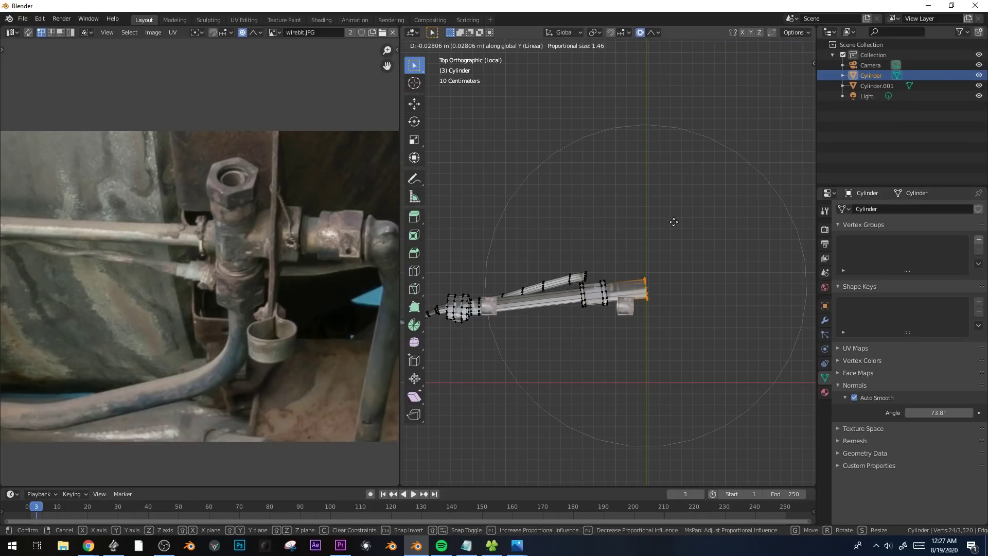
scroll(673, 232, up, 7)
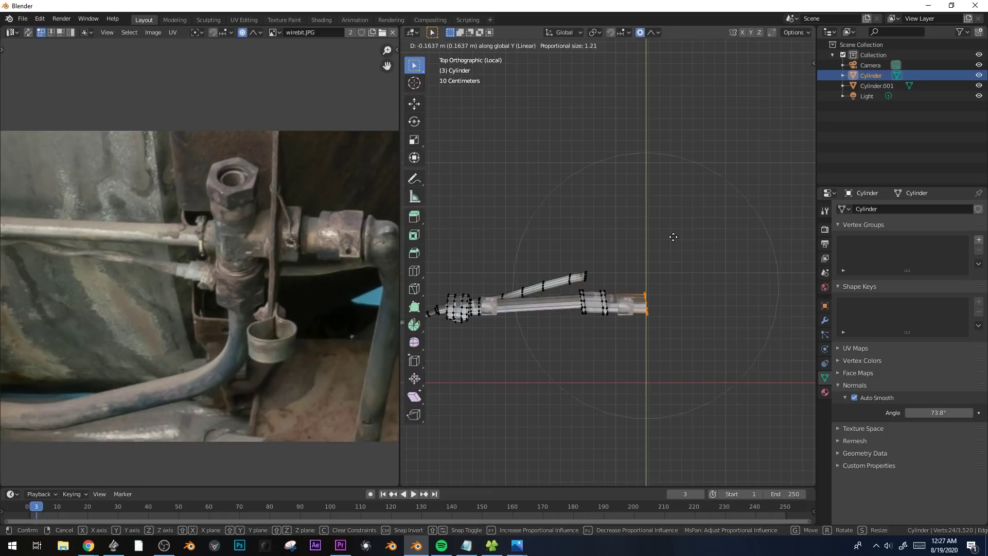
click(675, 240)
key(s)
key(Escape)
Move the free end of the thin side pipe -0.248 m along Y with a proportional size of 1.331.
click(582, 265)
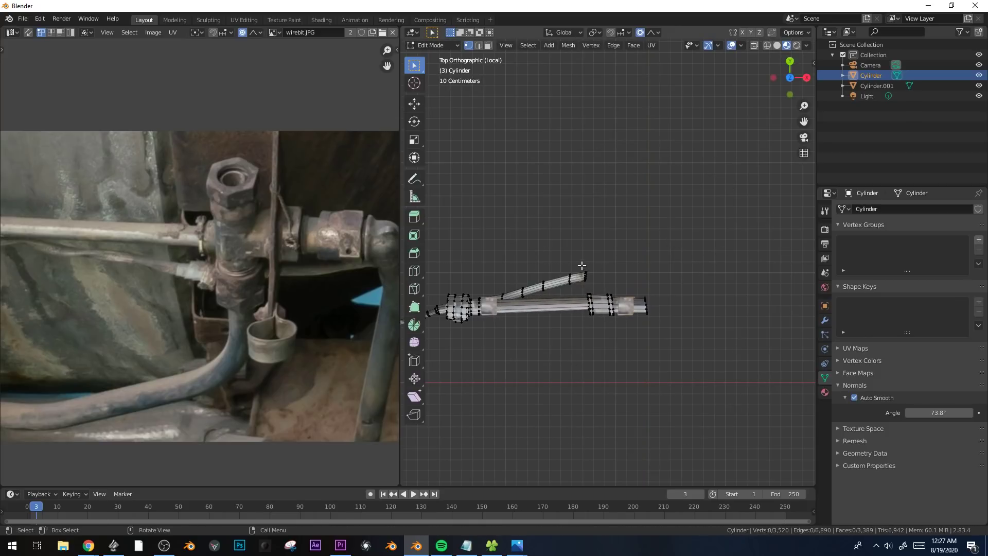
key(g)
key(y)
click(604, 308)
Extend the selection along the thin pipe, duplicate that section, and rotate the copy so it crosses the original beneath the thick pipe.
middle_drag(625, 315, 676, 218)
scroll(676, 234, up, 3)
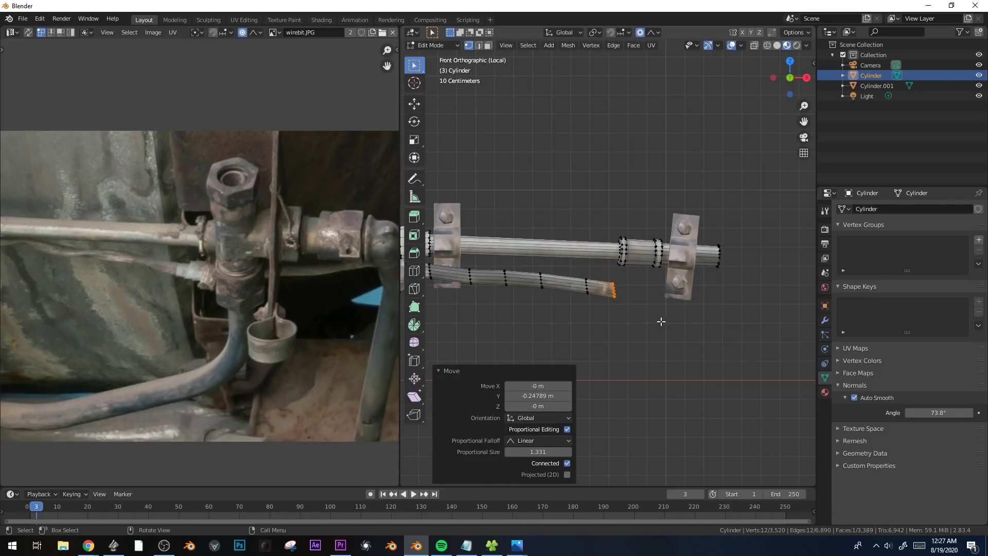
scroll(596, 306, down, 1)
key(ctrl+KP_Add)
key(ctrl+KP_Add)
key(ctrl+KP_Add)
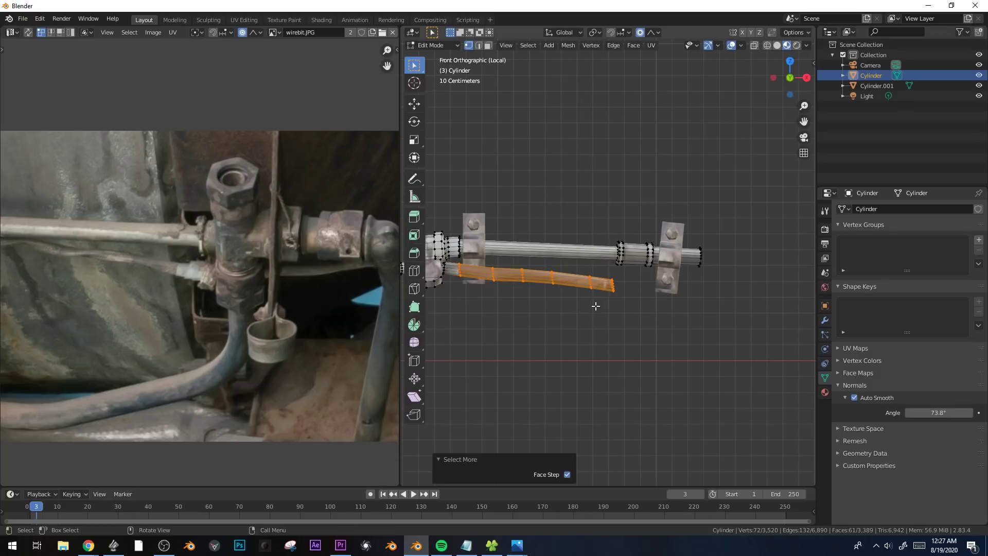
key(shift+d)
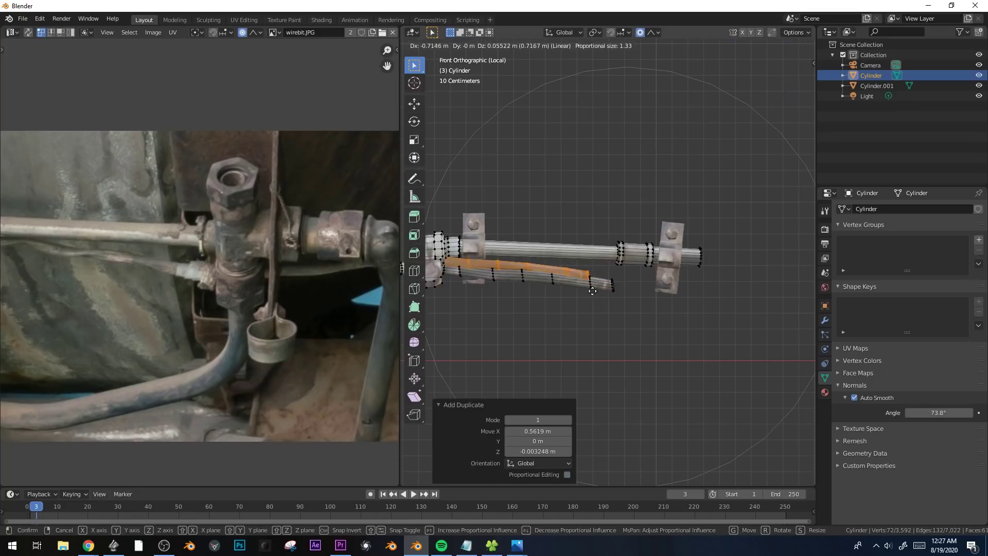
click(581, 288)
key(r)
click(627, 272)
Raise the end of the duplicated thin pipe 0.183 m in Z with a proportional size of 0.751.
scroll(623, 280, down, 1)
drag(604, 275, 640, 312)
key(g)
key(z)
click(641, 299)
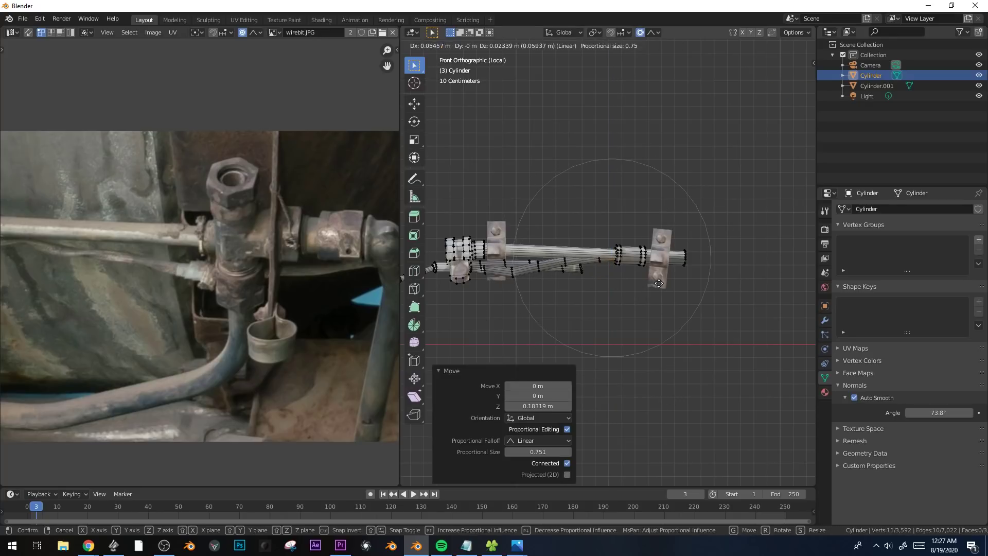
Leave mesh editing and join the pipe and bracket objects into one object.
key(Tab)
scroll(548, 303, down, 2)
click(548, 300)
scroll(547, 299, down, 3)
shift+middle_drag(539, 292, 669, 299)
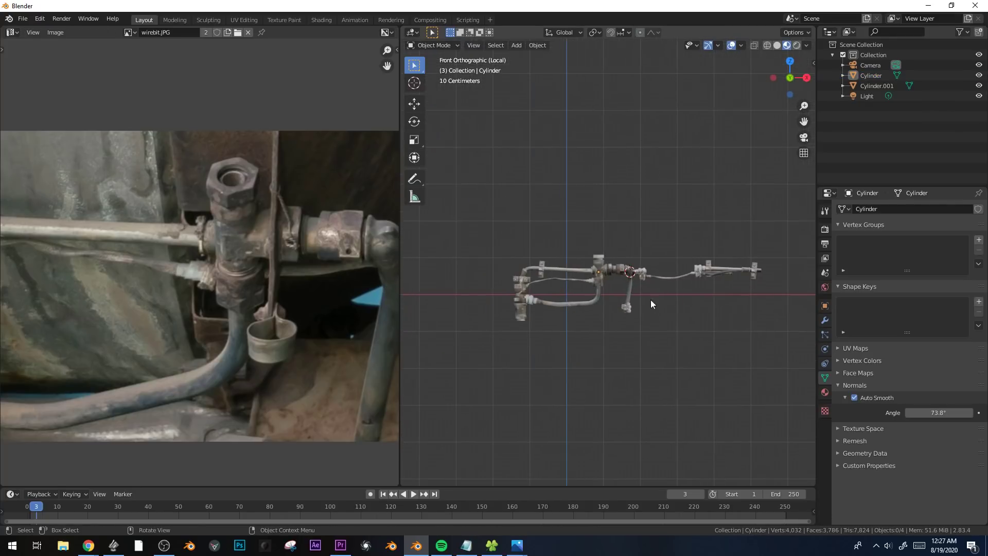
click(599, 280)
key(r)
right_click(736, 216)
shift+click(541, 267)
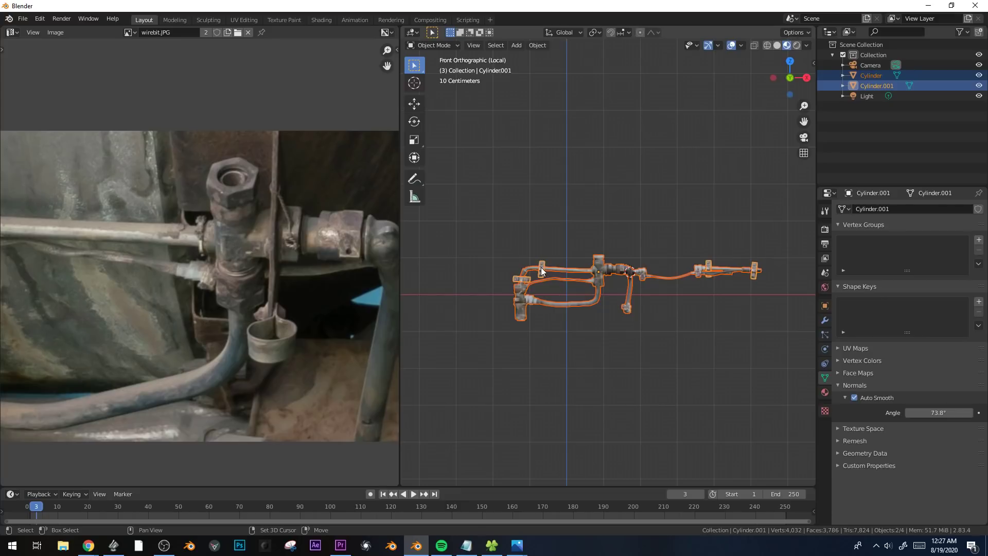
key(ctrl+j)
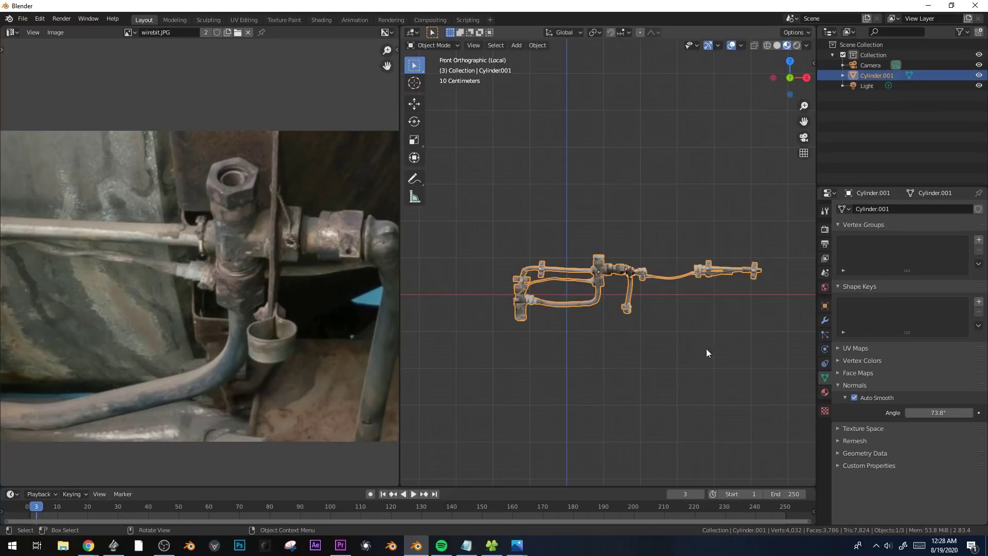
Rotate the joined assembly about a quarter turn in the front view so its long pipes run vertically.
key(r)
click(668, 161)
click(672, 165)
Select the ring of end-cap faces on the cross fitting around the curved pipe.
middle_drag(625, 219, 648, 293)
scroll(536, 285, up, 4)
scroll(647, 277, up, 4)
click(579, 309)
key(Tab)
scroll(580, 312, up, 4)
middle_drag(581, 319, 596, 329)
key(Tab)
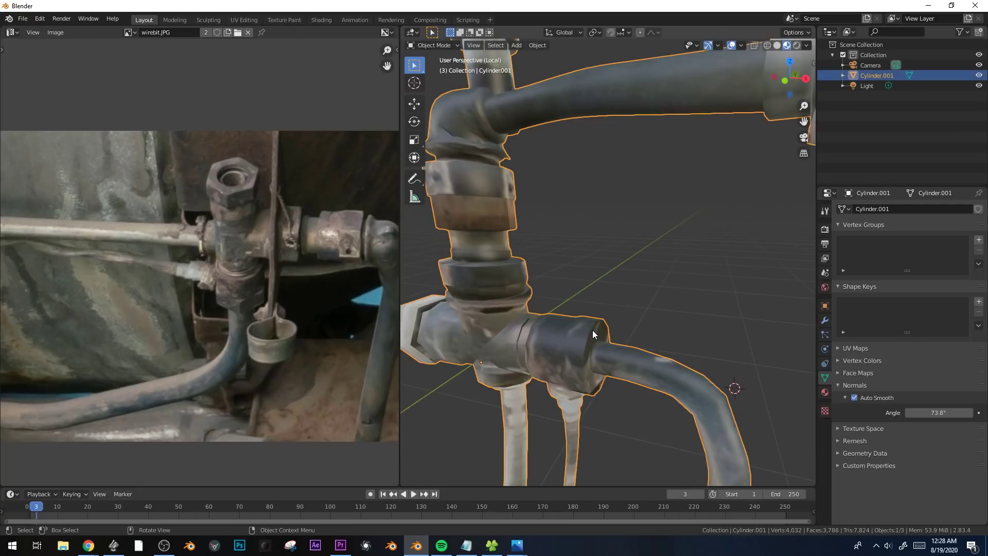
key(Tab)
key(3)
alt+click(597, 330)
Unwrap the ring of faces by projecting it from the right orthographic view.
key(KP_1)
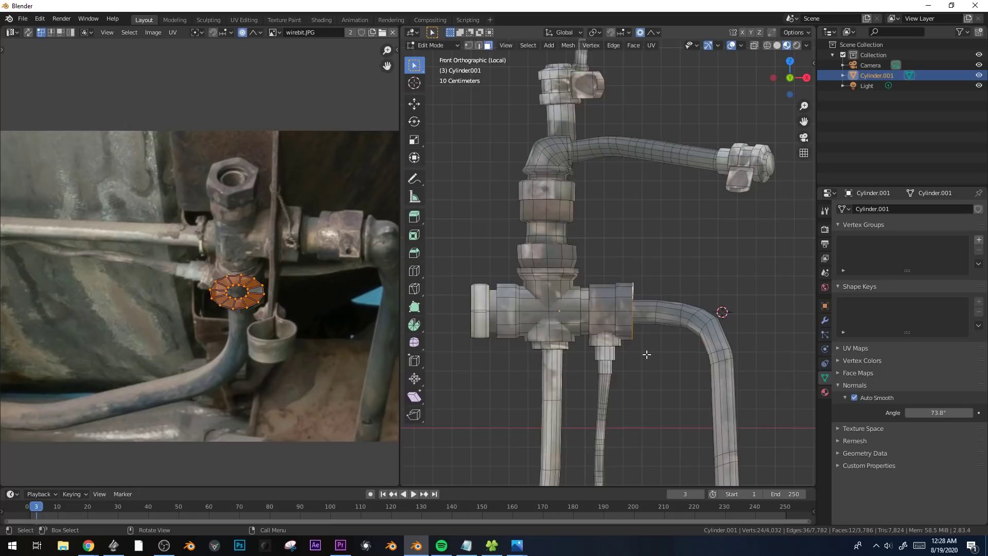
key(KP_3)
scroll(607, 350, up, 2)
shift+middle_drag(542, 297, 628, 299)
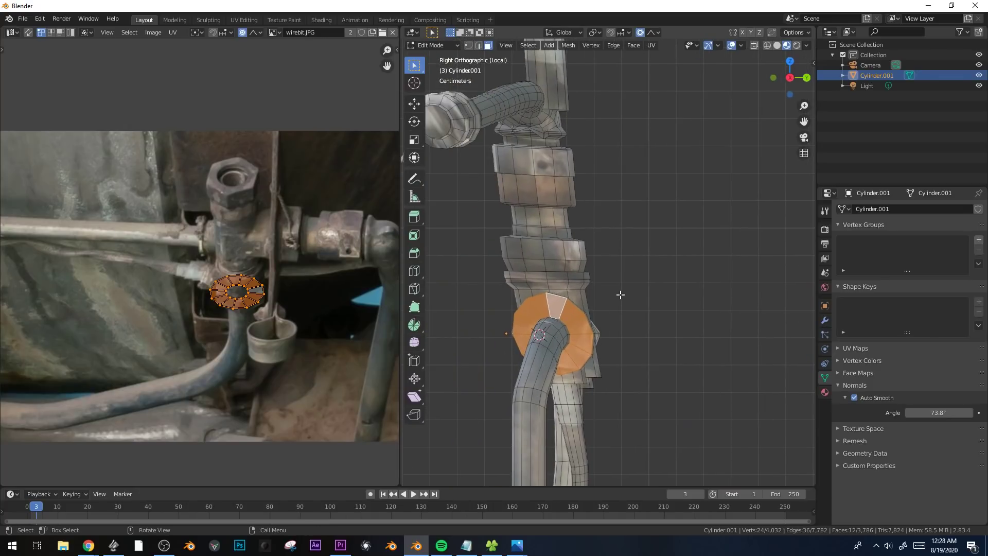
key(u)
click(610, 331)
scroll(309, 330, down, 3)
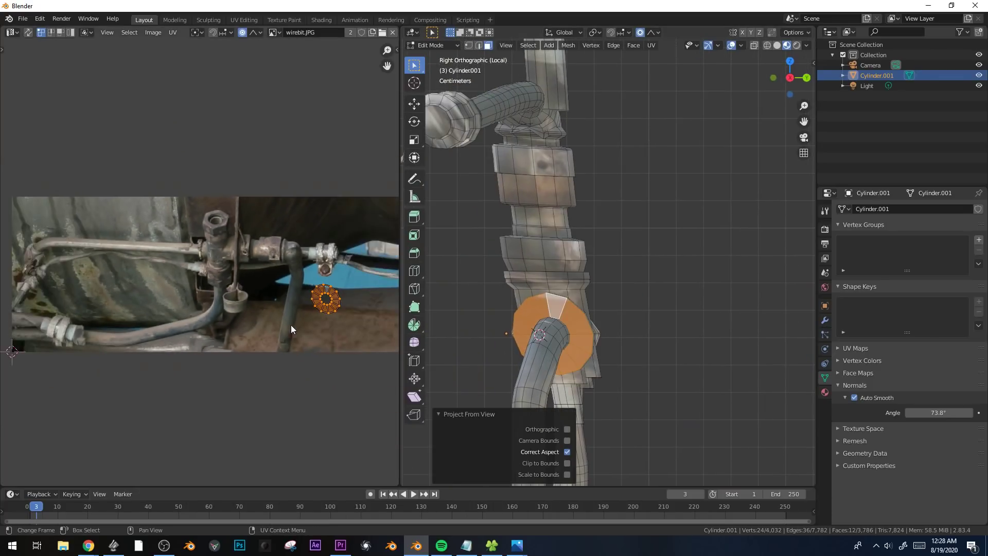
scroll(342, 360, up, 3)
middle_drag(343, 360, 271, 358)
mouse_move(574, 342)
middle_down()
mouse_move(676, 330)
mouse_move(553, 332)
mouse_move(508, 360)
mouse_move(575, 352)
middle_up()
key(u)
click(579, 337)
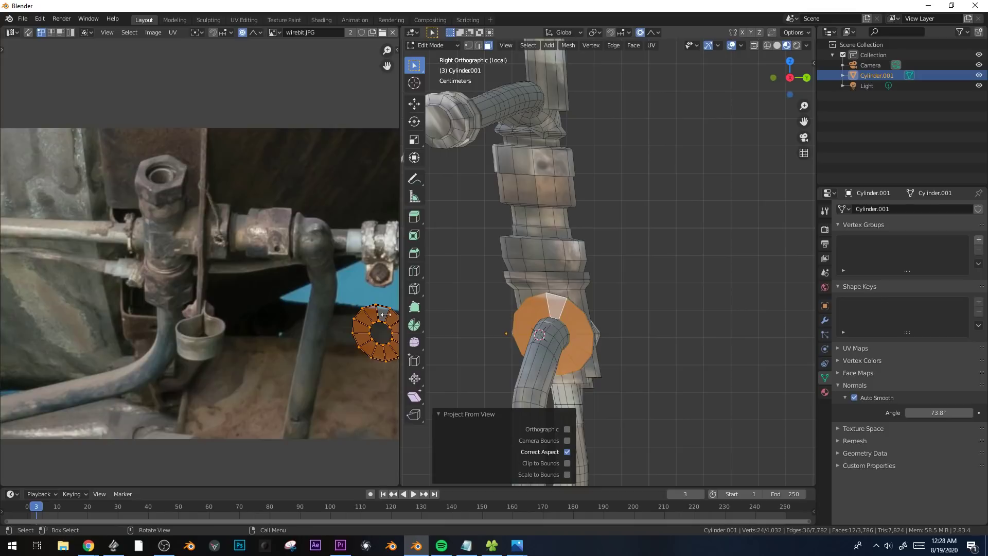
Scale down the end-cap ring's UVs and move them onto the rusty nut in the photo.
scroll(259, 322, down, 2)
key(g)
click(195, 255)
scroll(196, 255, up, 3)
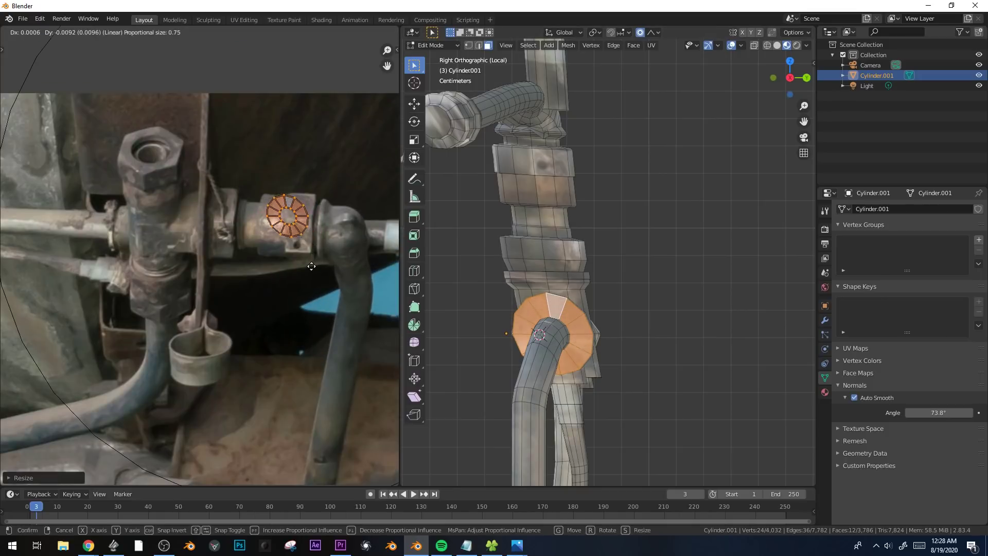
key(Tab)
key(Tab)
Inset the end-cap ring faces about 0.0165 m and extrude them inward along their normals.
middle_drag(439, 303, 605, 327)
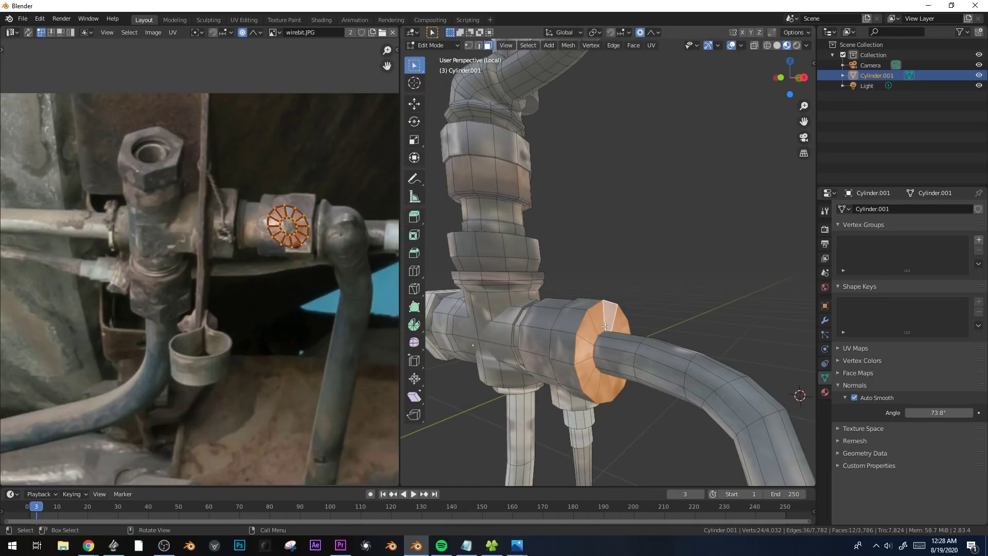
key(i)
click(748, 234)
key(alt+e)
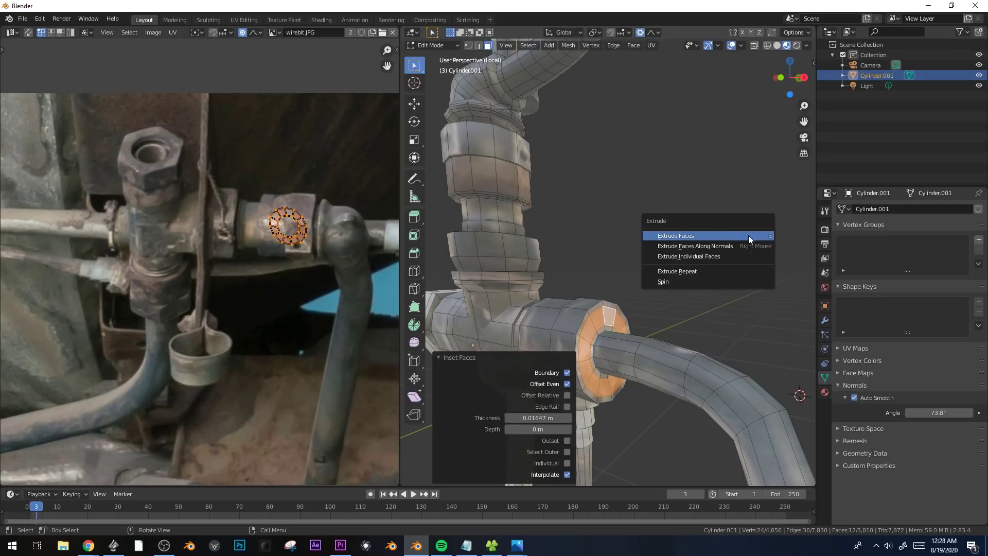
click(749, 236)
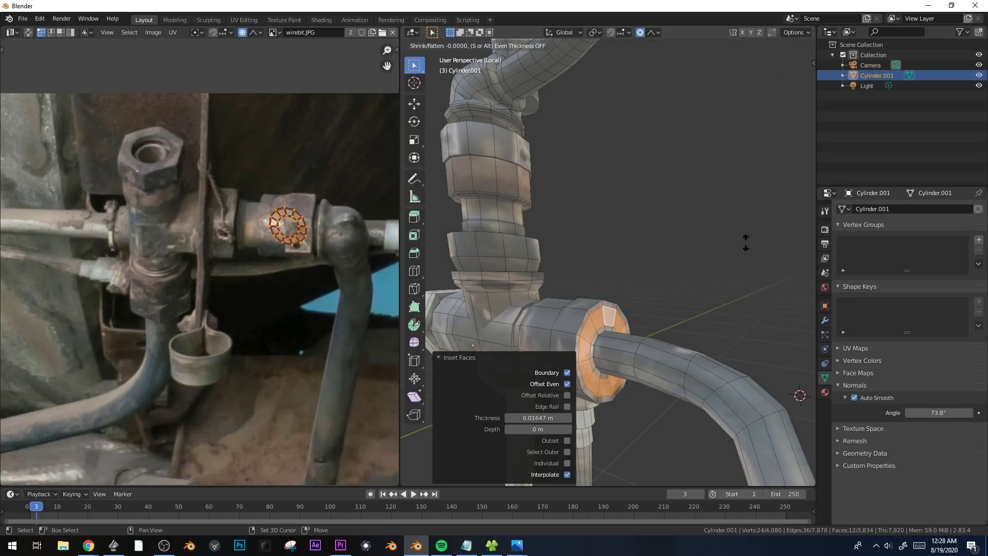
click(756, 204)
Bevel the end cap's outer rim edge loop by about 0.0098 m with three segments.
middle_drag(612, 292, 631, 329)
alt+click(662, 312)
scroll(632, 329, down, 3)
key(2)
alt+click(594, 305)
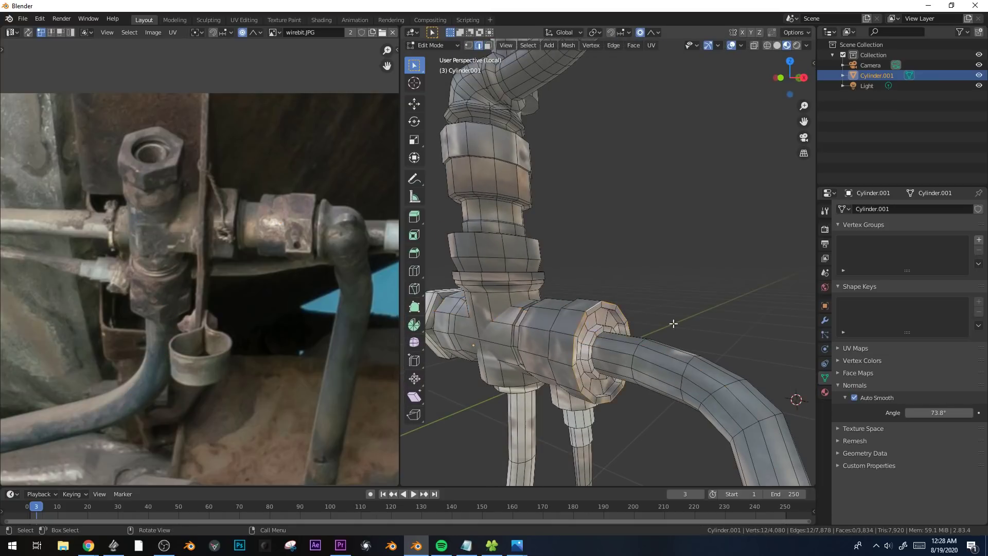
scroll(695, 319, up, 3)
key(ctrl+b)
scroll(707, 316, up, 1)
click(707, 316)
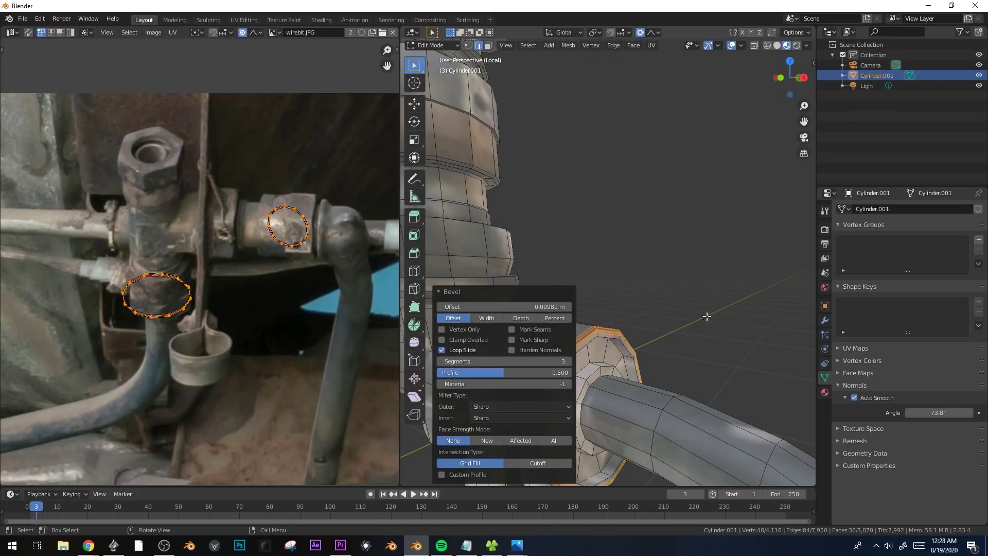
Bevel the end cap's inner edge loop around the pipe by about 0.0085 m with three segments.
alt+click(606, 367)
shift+middle_drag(673, 353, 705, 322)
key(ctrl+b)
click(745, 319)
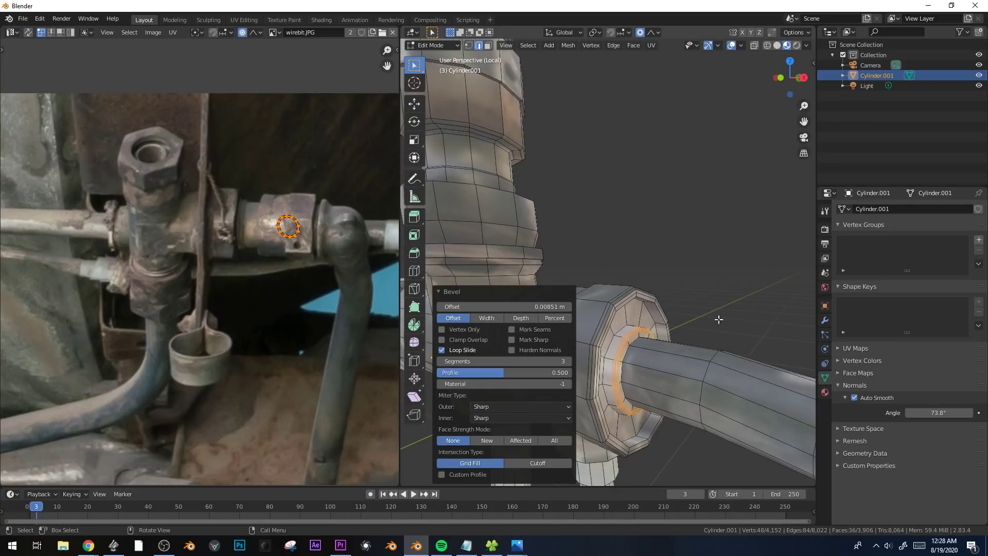
Select the recessed ring of end-cap faces and resize and move its UVs onto the cross fitting's body in the photo.
alt+click(638, 314)
key(3)
alt+click(637, 316)
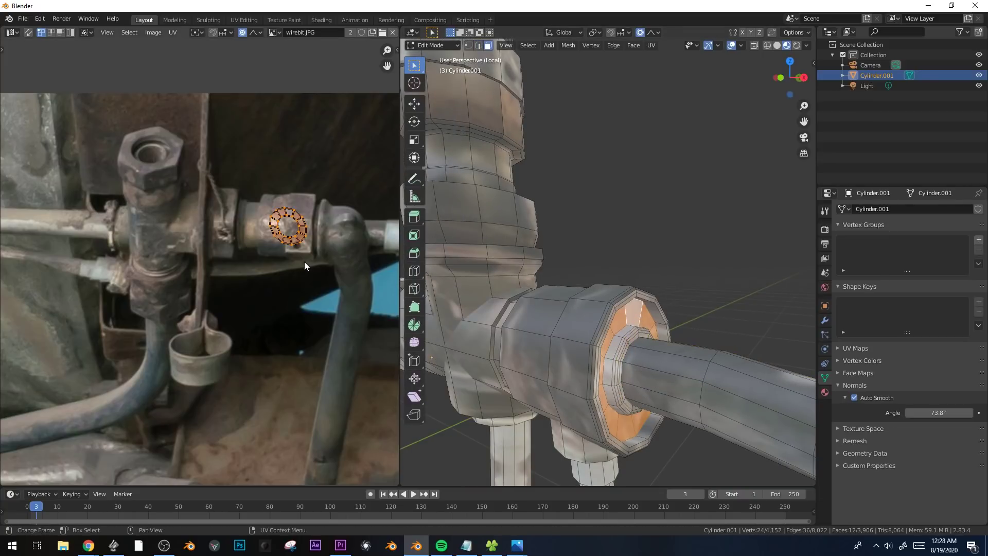
key(s)
click(337, 264)
key(g)
click(203, 268)
key(Tab)
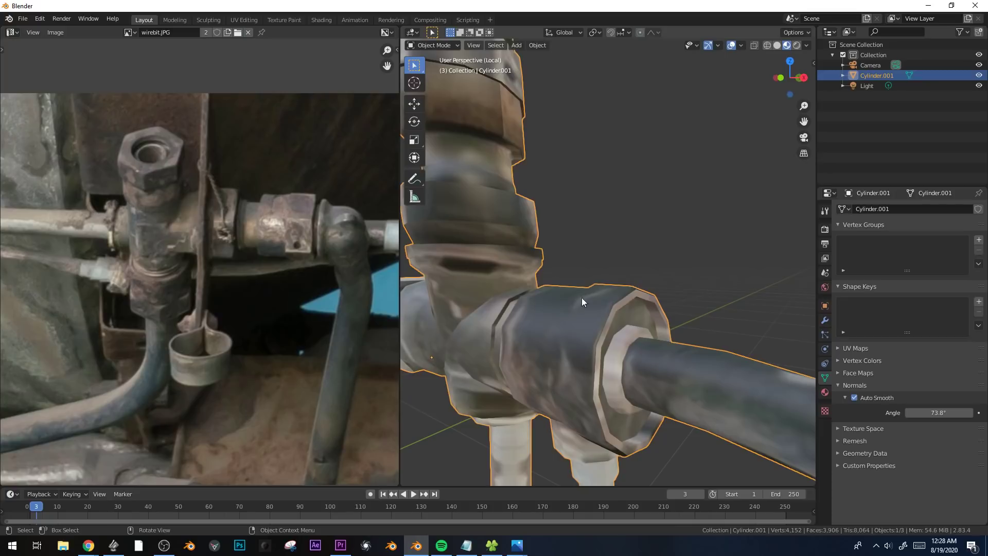
key(Tab)
scroll(558, 300, down, 4)
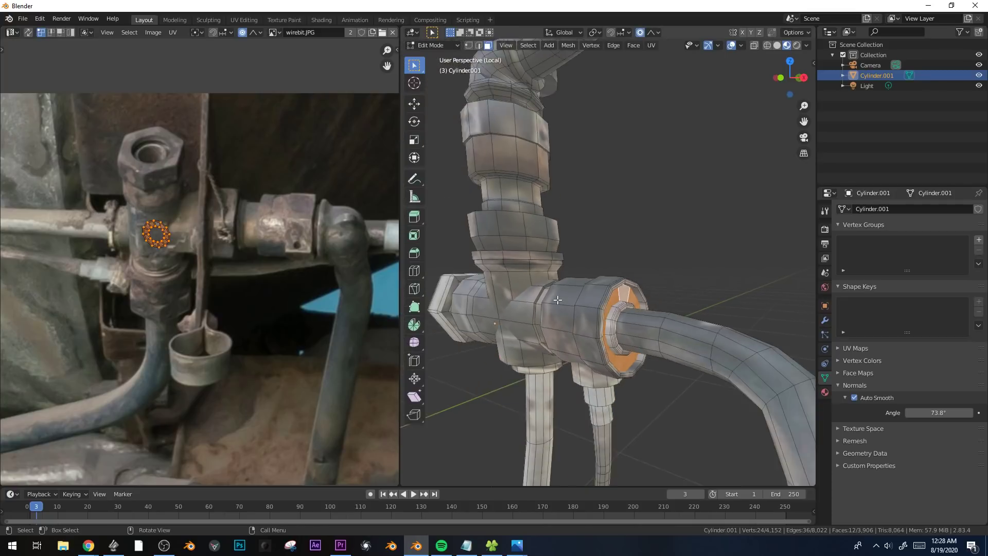
Inset the upper ring of faces on the collar above the cross fitting and extrude it inward about 0.0138 m.
key(Tab)
middle_drag(558, 302, 600, 331)
scroll(600, 331, down, 1)
key(Tab)
alt+click(559, 251)
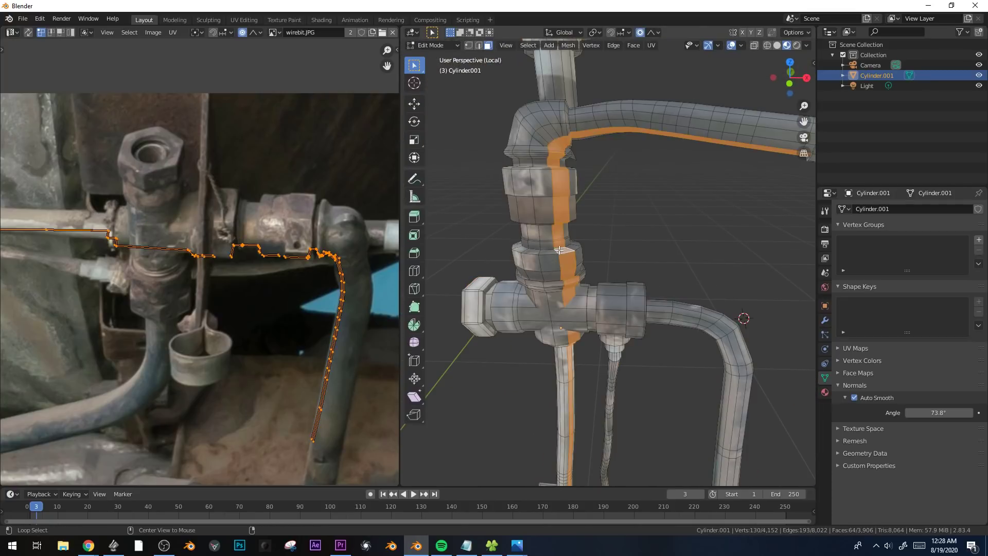
alt+click(557, 252)
middle_drag(556, 252, 662, 270)
scroll(662, 270, up, 2)
key(i)
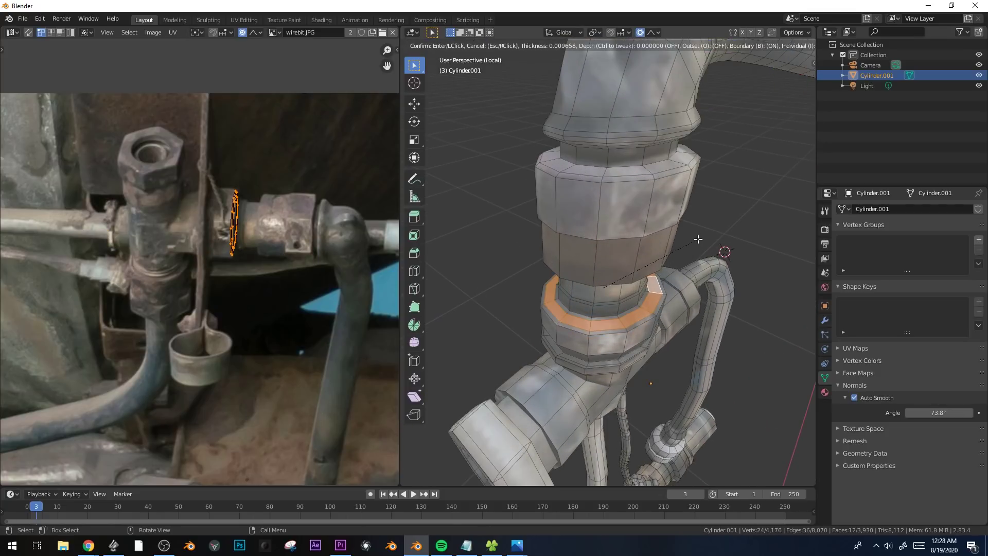
click(699, 239)
key(e)
click(697, 245)
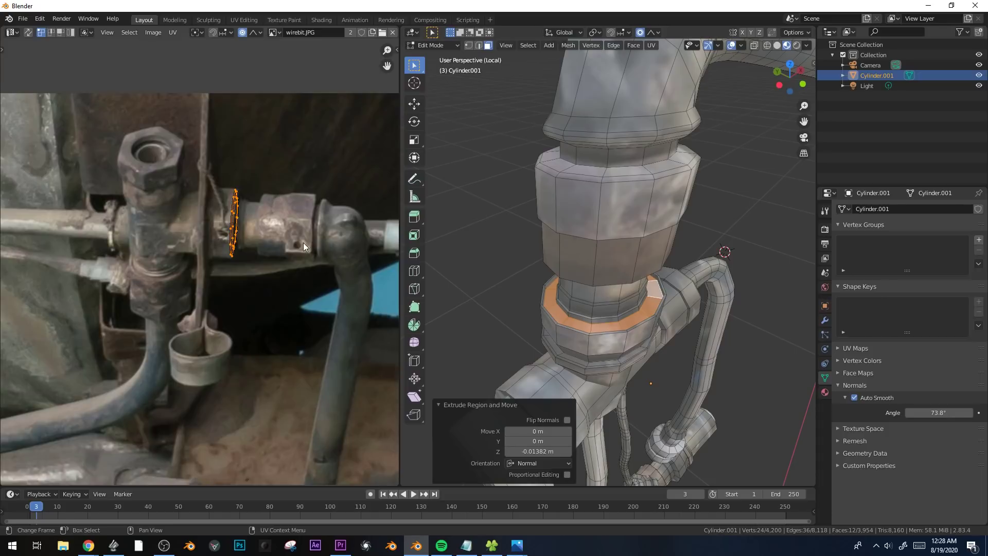
Try to fit the collar ring's UVs by shrinking and moving them onto the nut in the photo.
scroll(303, 243, down, 1)
key(s)
click(309, 245)
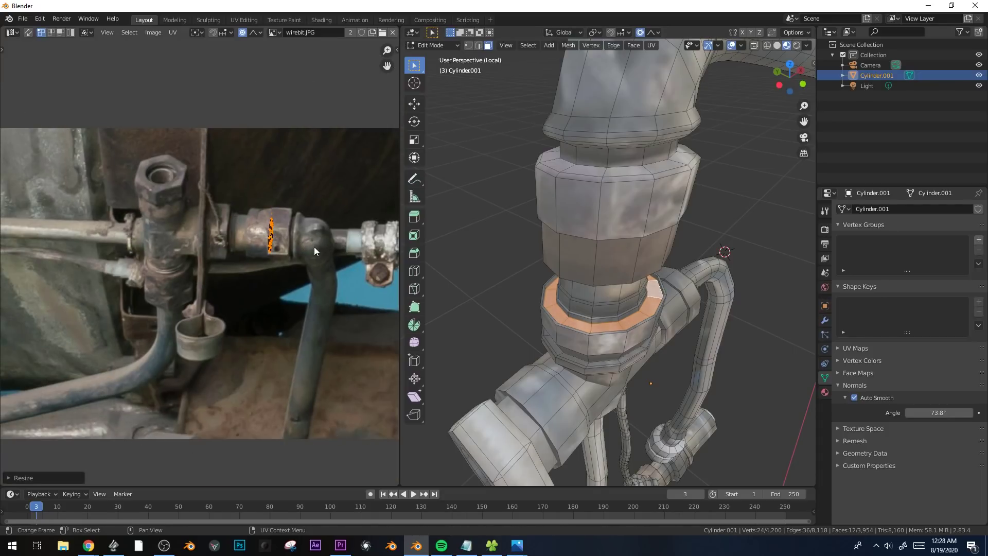
Unwrap the collar ring by projecting it from a steeper view, and scale and move its UVs over the photographed metal.
middle_drag(553, 273, 669, 327)
key(u)
click(669, 326)
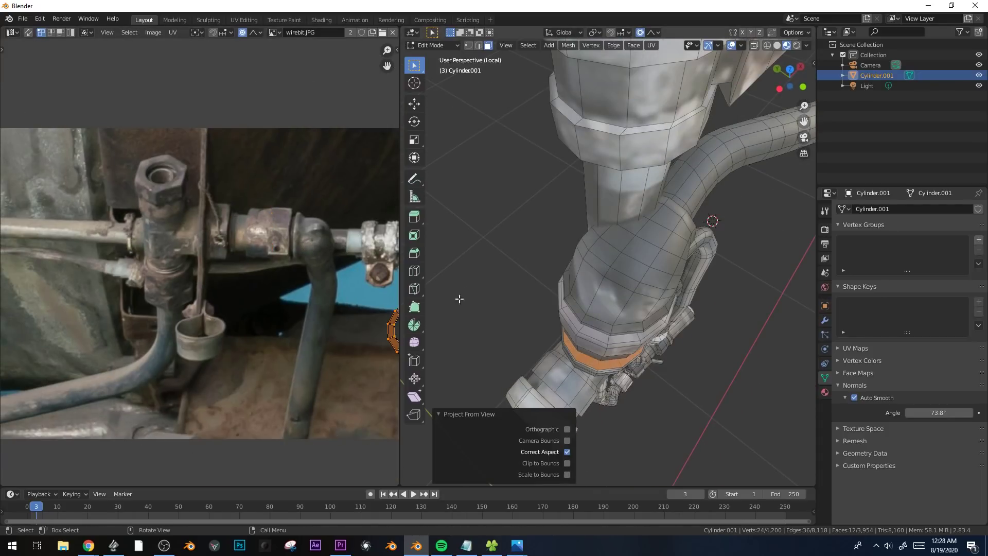
key(g)
click(218, 243)
key(s)
click(314, 320)
key(g)
click(347, 251)
key(Tab)
Deselect the assembly, switch the viewport to Rendered shading and hide the overlays.
mouse_move(630, 310)
middle_down()
mouse_move(655, 273)
mouse_move(626, 299)
mouse_move(713, 286)
mouse_move(683, 233)
mouse_move(750, 222)
mouse_move(778, 244)
mouse_move(652, 311)
mouse_move(699, 215)
mouse_move(635, 281)
middle_up()
scroll(656, 273, down, 4)
click(695, 217)
scroll(679, 222, down, 3)
key(z)
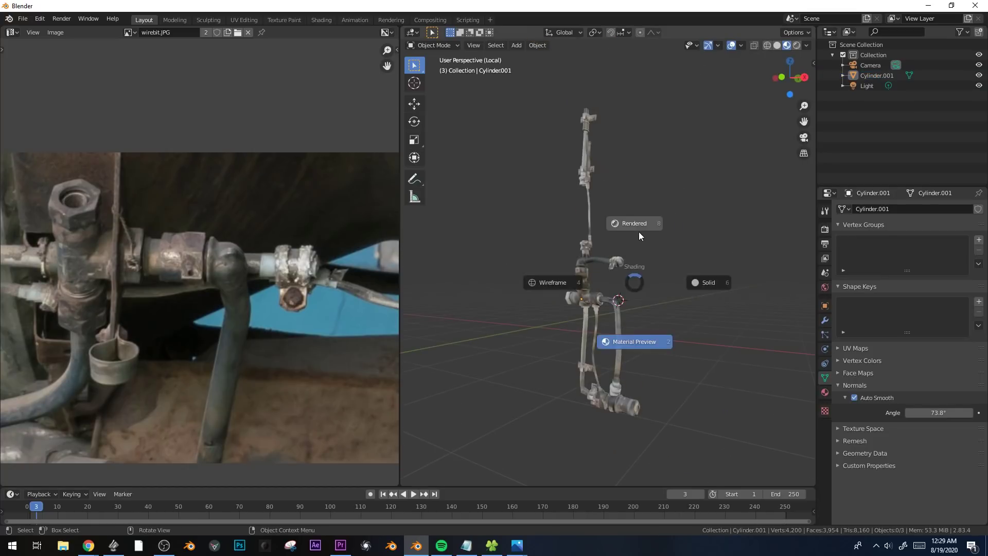
click(638, 228)
key(shift+alt+z)
Add a point light, raise it about 4.22 m and shift it along the Y axis away from the pipes.
scroll(611, 272, up, 2)
key(shift+a)
mouse_move(654, 410)
click(727, 409)
key(g)
key(z)
click(709, 222)
key(g)
key(y)
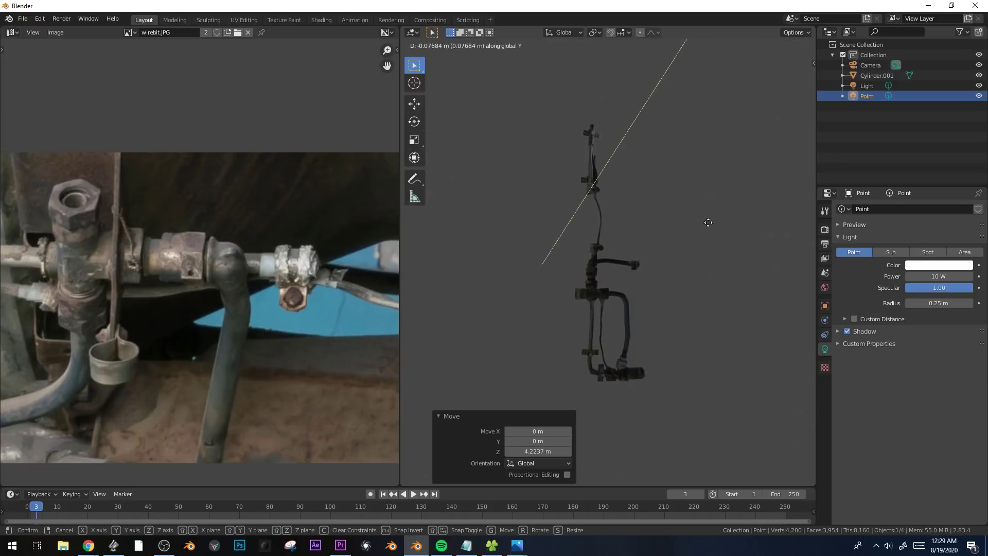
click(715, 235)
Set the point light's power to 167.7 W and lower the light about 1.09 m.
middle_drag(582, 330, 611, 276)
key(g)
key(z)
click(602, 340)
middle_drag(600, 334, 631, 232)
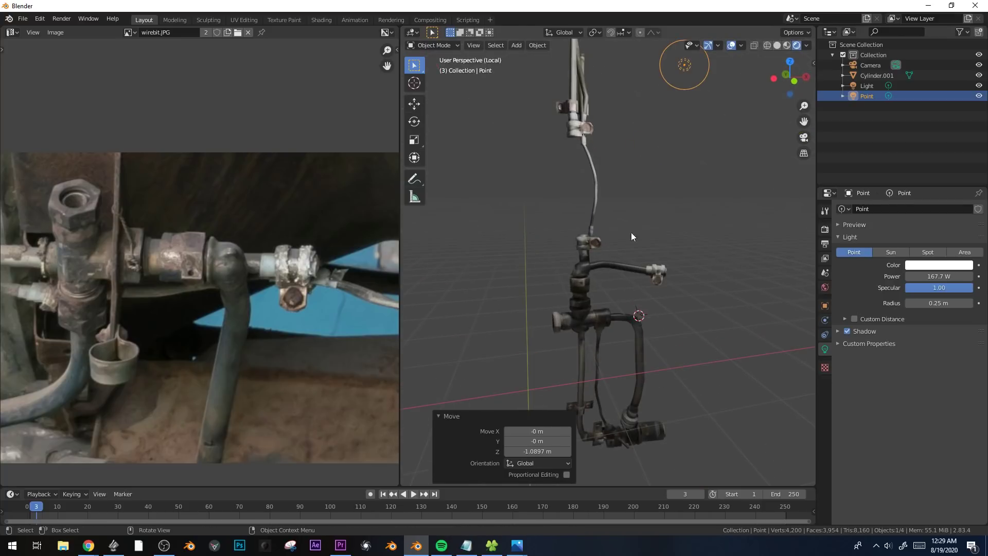
Open the assembly's material node graph and link the image texture's colour to the Principled BSDF's Normal input.
click(615, 270)
key(shift+F3)
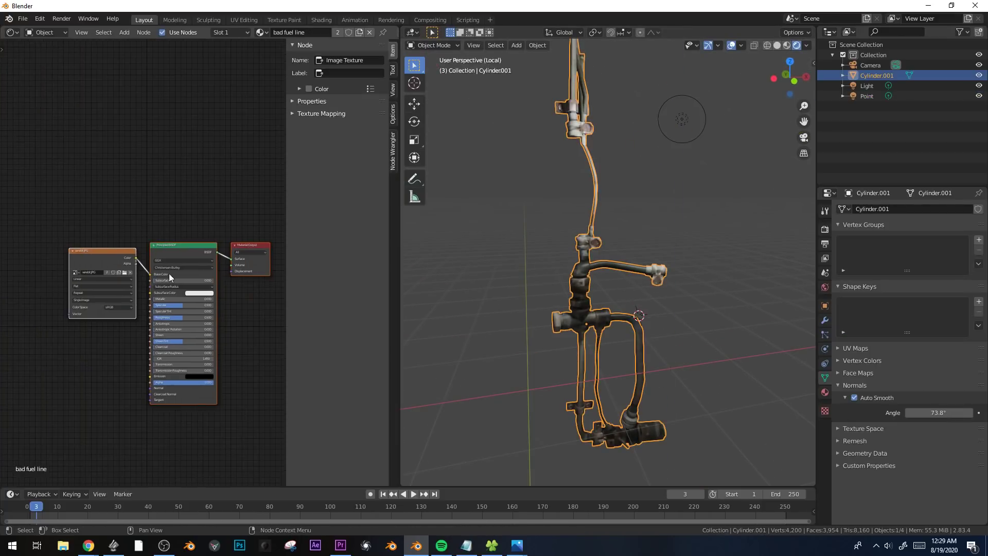
drag(112, 251, 25, 294)
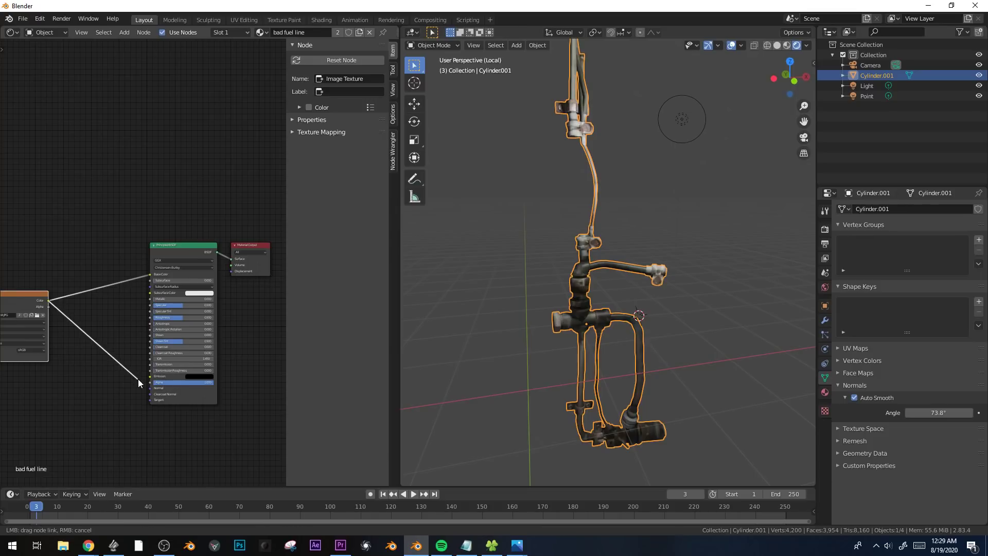
drag(150, 388, 150, 388)
Insert a Bump node before the Normal input, feed the image colour into Height, and set strength 0.132 and distance 6.440.
scroll(96, 382, up, 1)
key(shift+a)
mouse_move(67, 448)
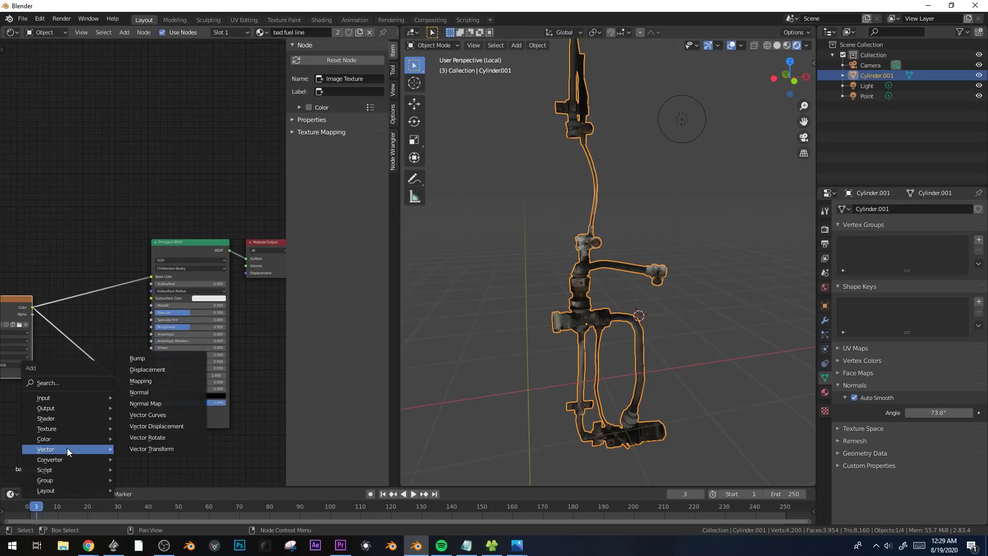
click(170, 360)
click(88, 356)
middle_drag(73, 433, 145, 412)
scroll(145, 413, up, 2)
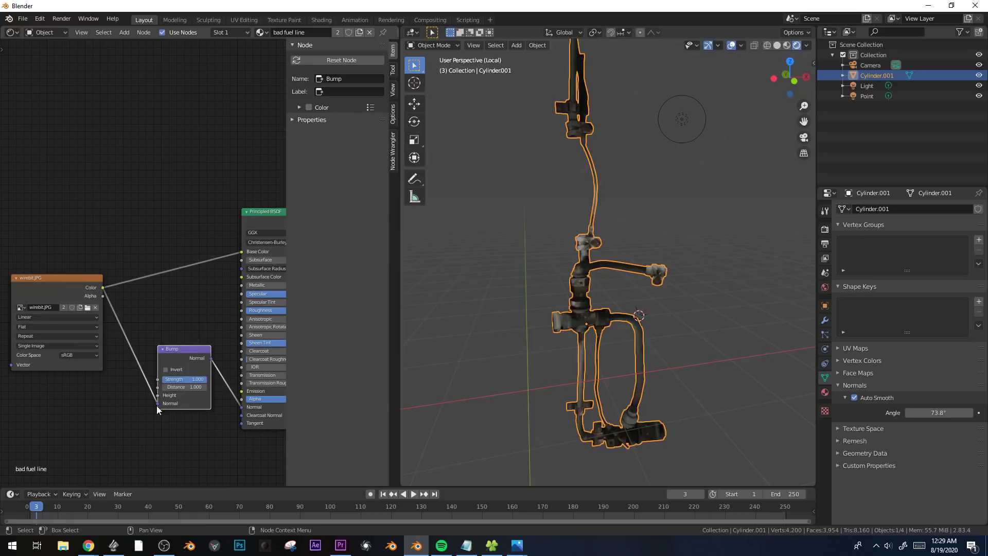
mouse_move(157, 405)
mouse_down()
mouse_move(216, 386)
mouse_move(144, 391)
mouse_up()
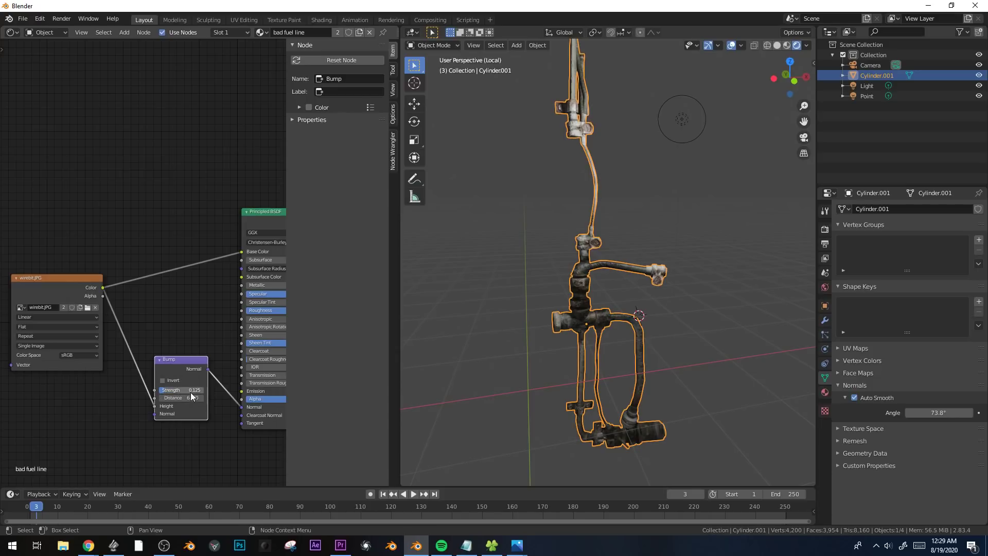
Move the Principled BSDF node away from the Bump node and link the image colour to its Roughness input.
scroll(643, 251, up, 3)
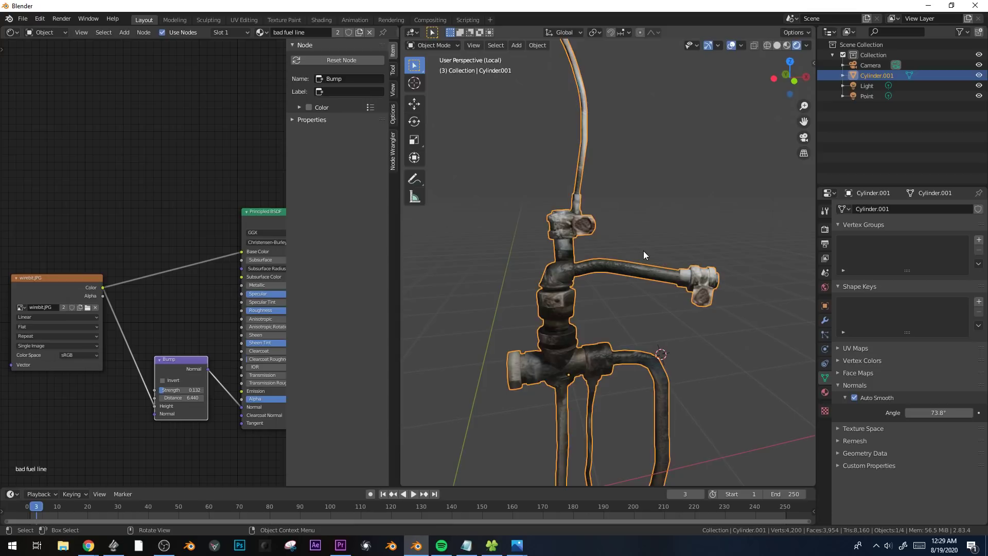
key(alt+a)
scroll(635, 253, up, 1)
scroll(635, 253, down, 4)
mouse_move(635, 252)
middle_down()
mouse_move(584, 254)
mouse_move(633, 263)
middle_up()
middle_drag(142, 258, 124, 250)
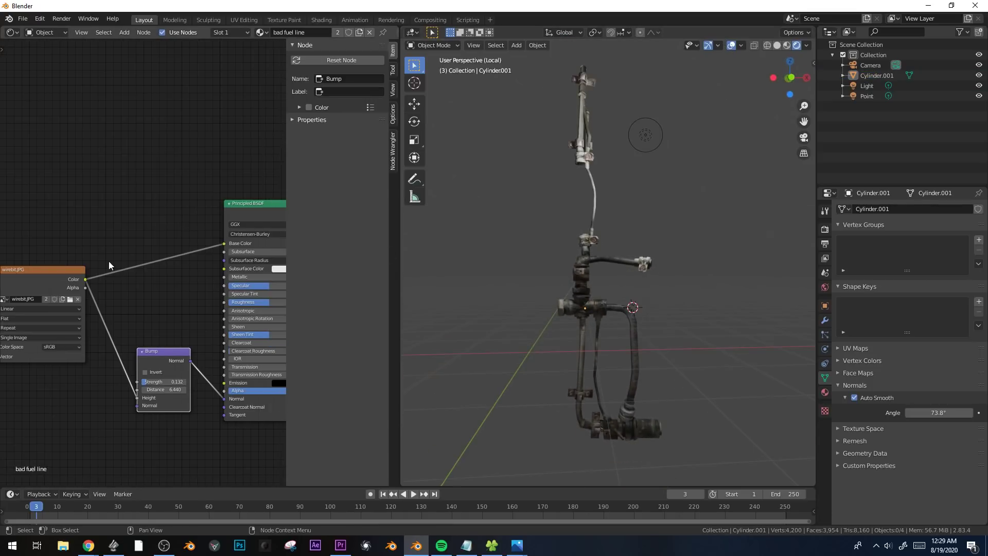
drag(248, 206, 278, 140)
scroll(624, 301, up, 2)
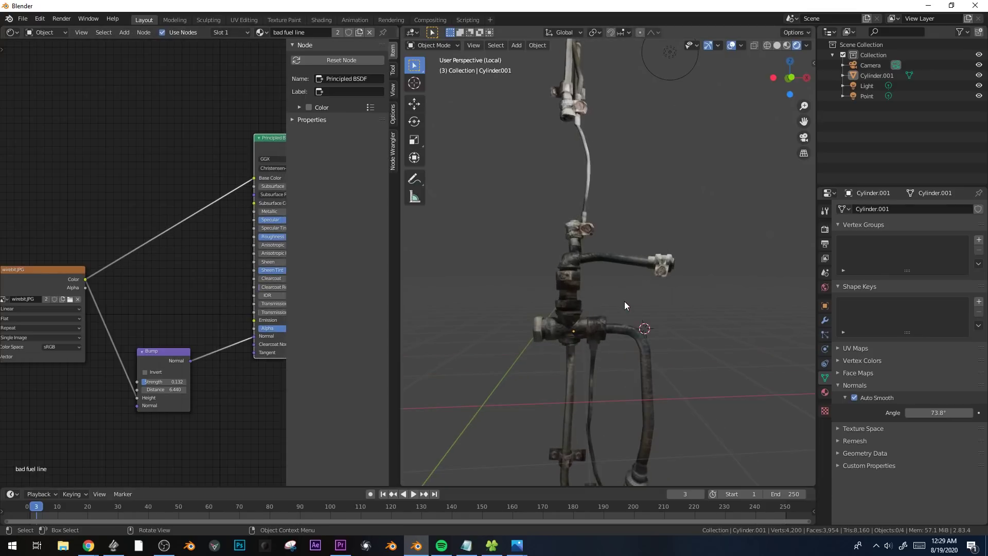
scroll(624, 301, down, 1)
drag(253, 236, 254, 236)
middle_drag(652, 293, 608, 355)
scroll(641, 332, up, 4)
Insert a ColorRamp node between the image texture and the Roughness input.
key(shift+a)
mouse_move(218, 304)
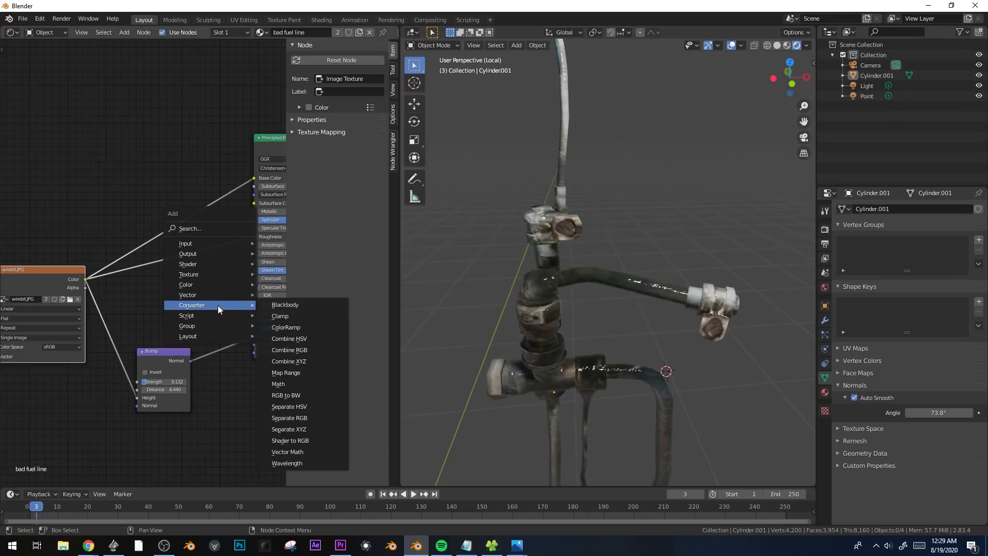
click(301, 327)
click(168, 288)
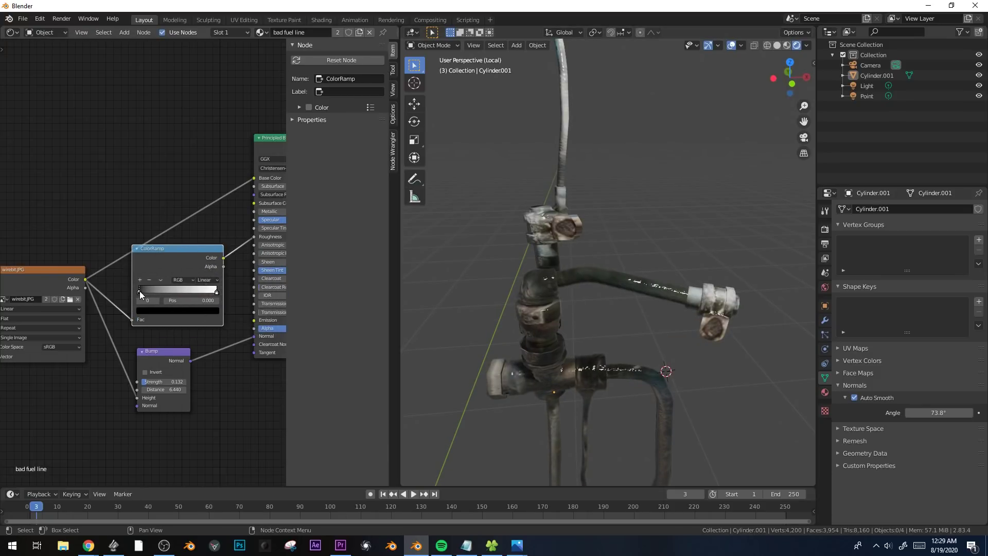
Lighten the ColorRamp's first stop to a grey with a brightness value of 0.724.
click(169, 310)
drag(165, 291, 180, 291)
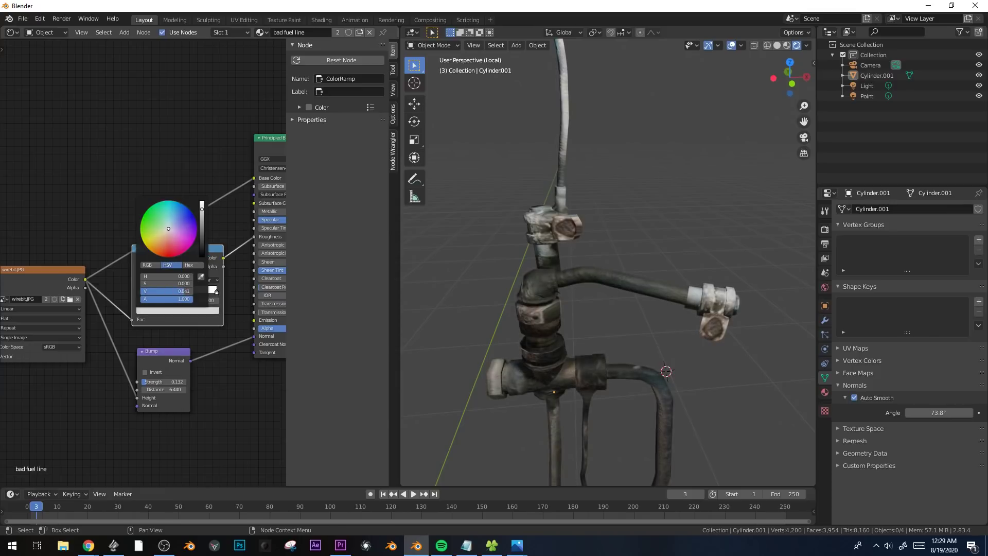
middle_drag(550, 316, 650, 341)
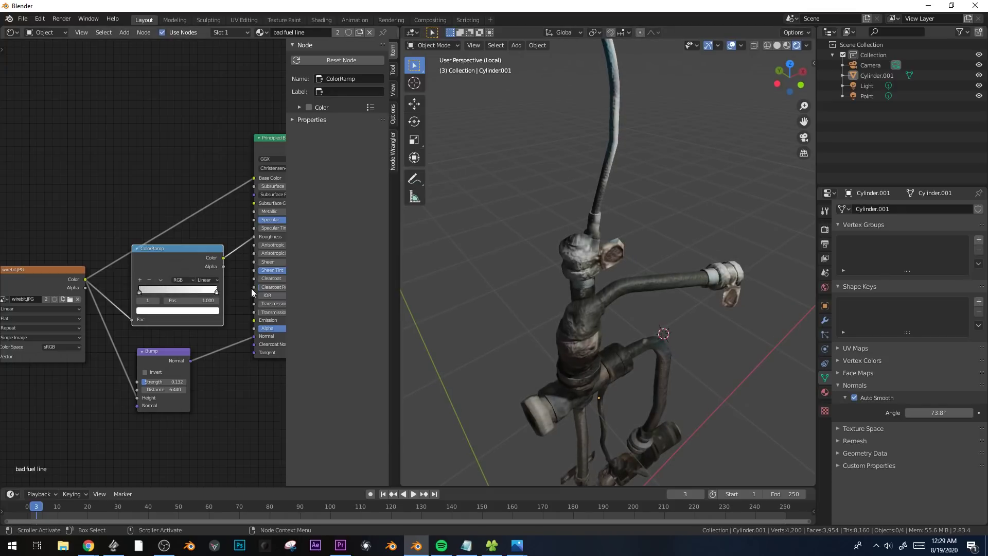
click(146, 301)
drag(202, 227, 201, 218)
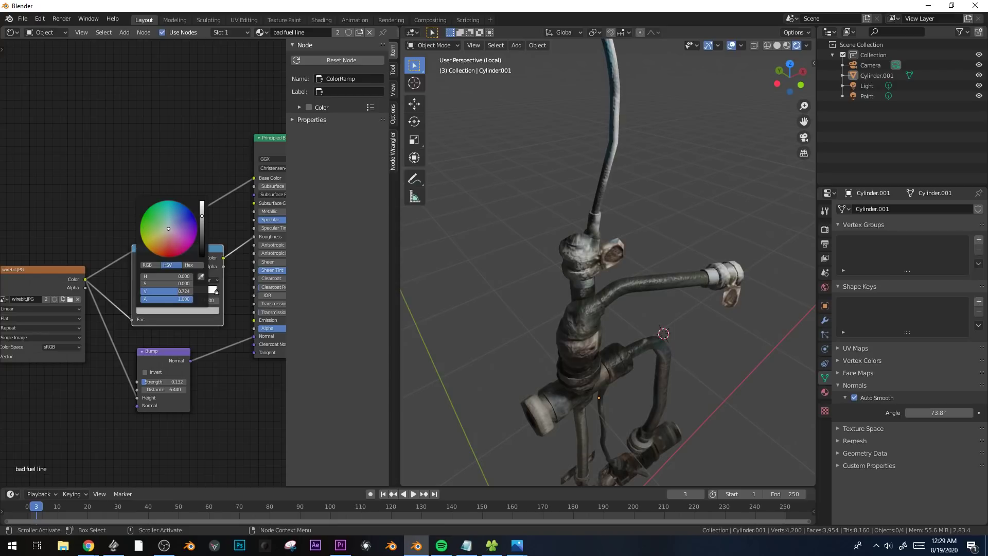
Scale the cap face at the assembly's upper pipe end to 0.691 and extrude it inward to hollow the pipe.
middle_drag(571, 322, 687, 385)
scroll(666, 286, down, 3)
scroll(656, 338, up, 1)
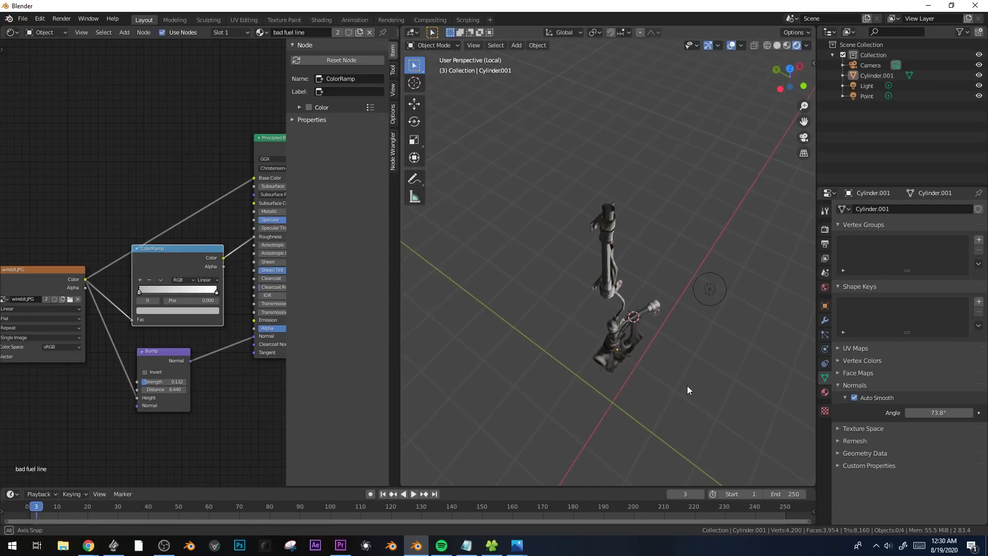
scroll(617, 206, up, 3)
click(611, 201)
key(Tab)
shift+middle_drag(616, 149, 646, 201)
scroll(645, 214, down, 3)
click(588, 273)
key(g)
right_click(666, 286)
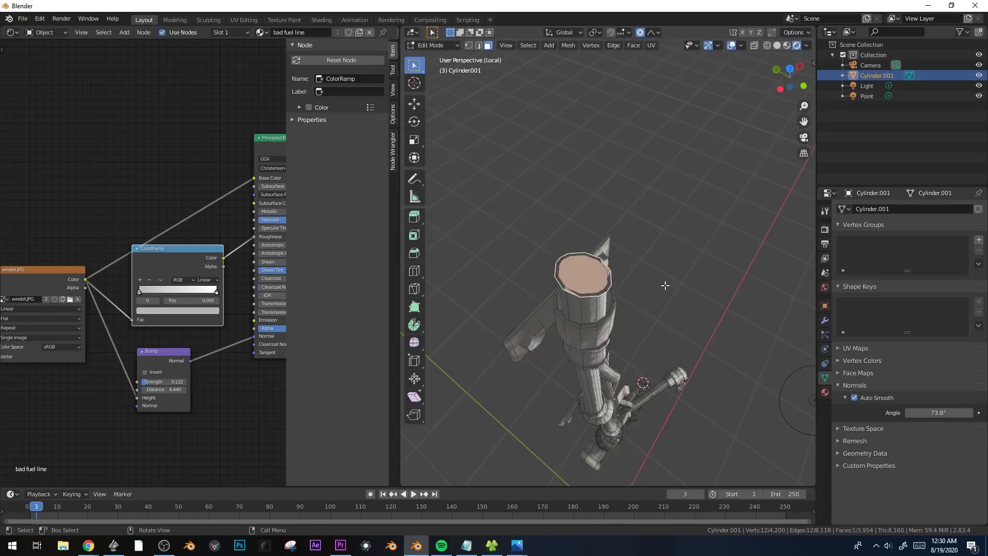
key(s)
click(640, 290)
key(e)
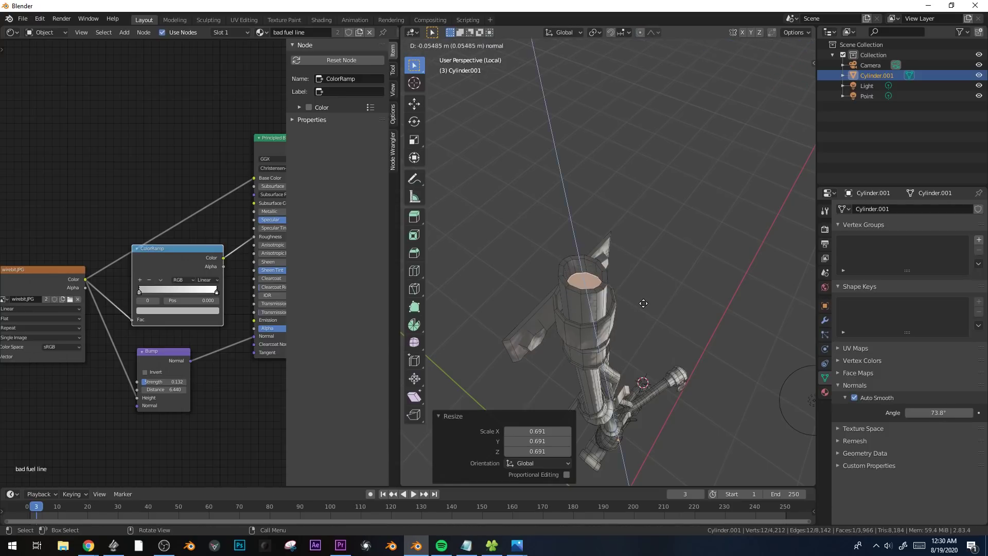
click(653, 310)
Leave mesh editing, deselect the assembly and examine the hollowed pipe end and the whole rendered model.
key(Tab)
middle_drag(654, 310, 642, 304)
key(Tab)
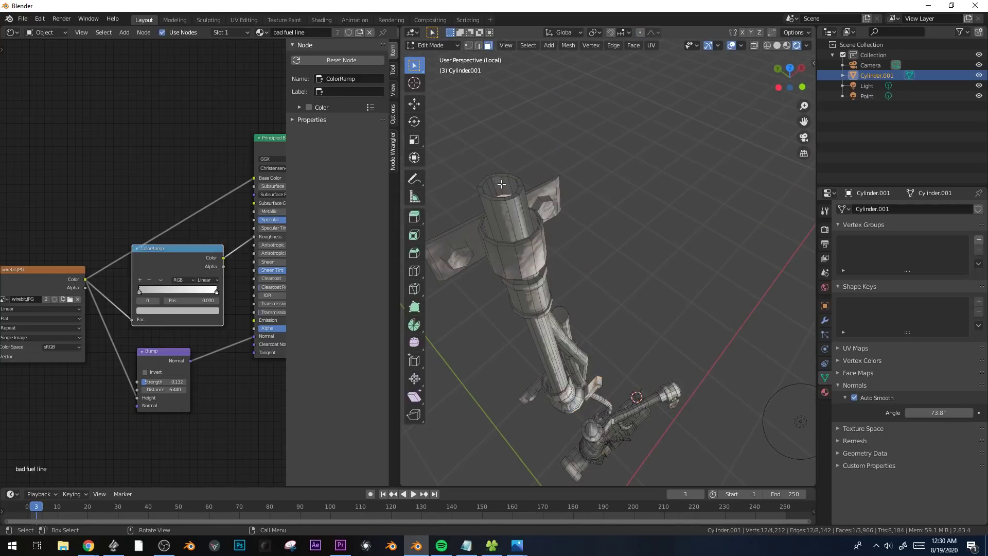
right_click(551, 202)
click(551, 202)
key(Tab)
middle_drag(552, 202, 635, 266)
click(639, 273)
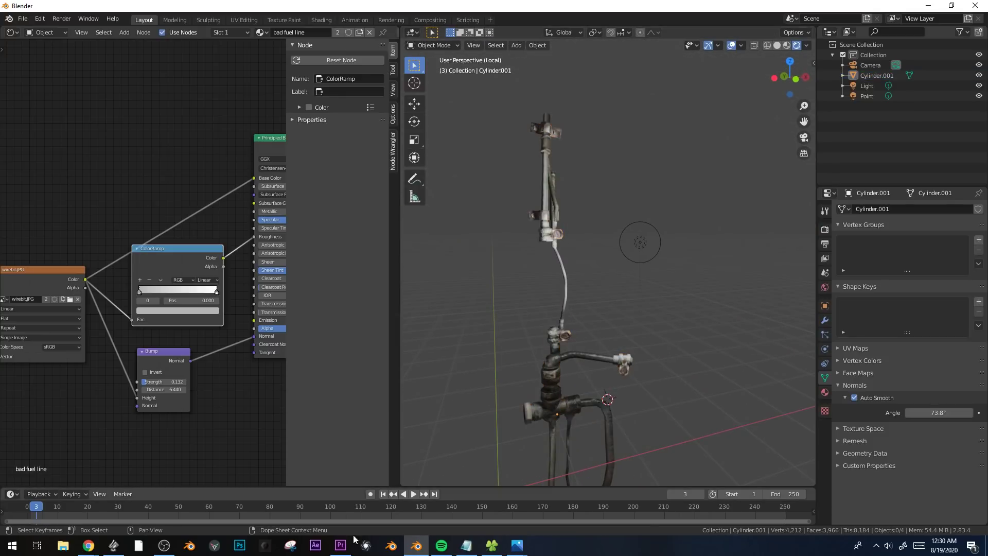